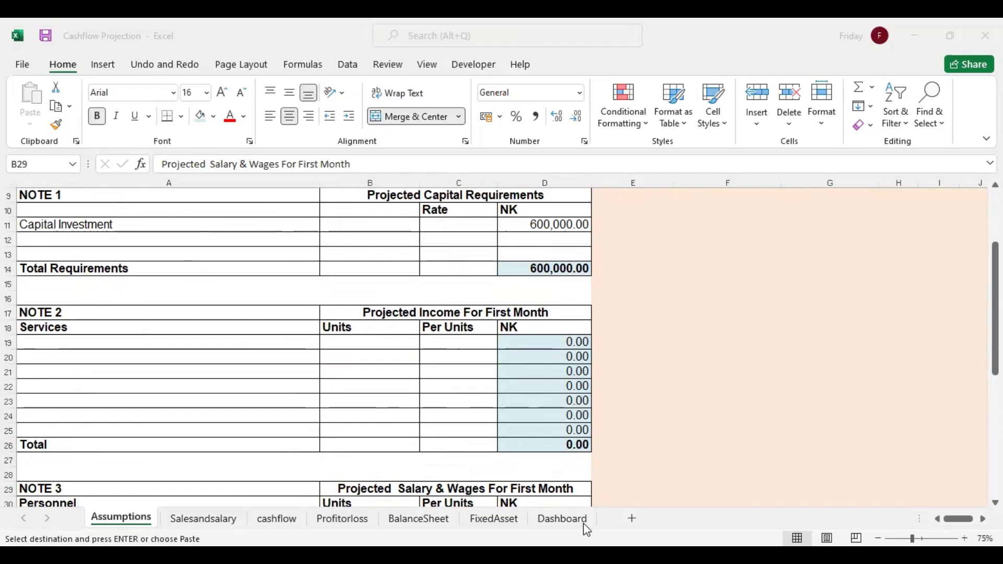
Paste the copied services with their units and per-unit rates as values into the NOTE 2 income table, starting at A19
left_click(57, 340)
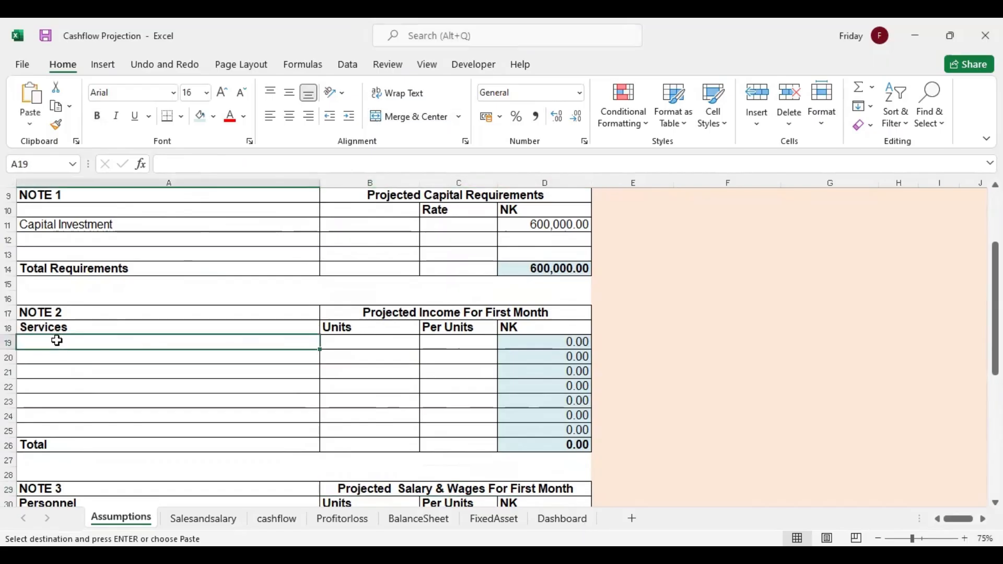
right_click(57, 341)
left_click(115, 230)
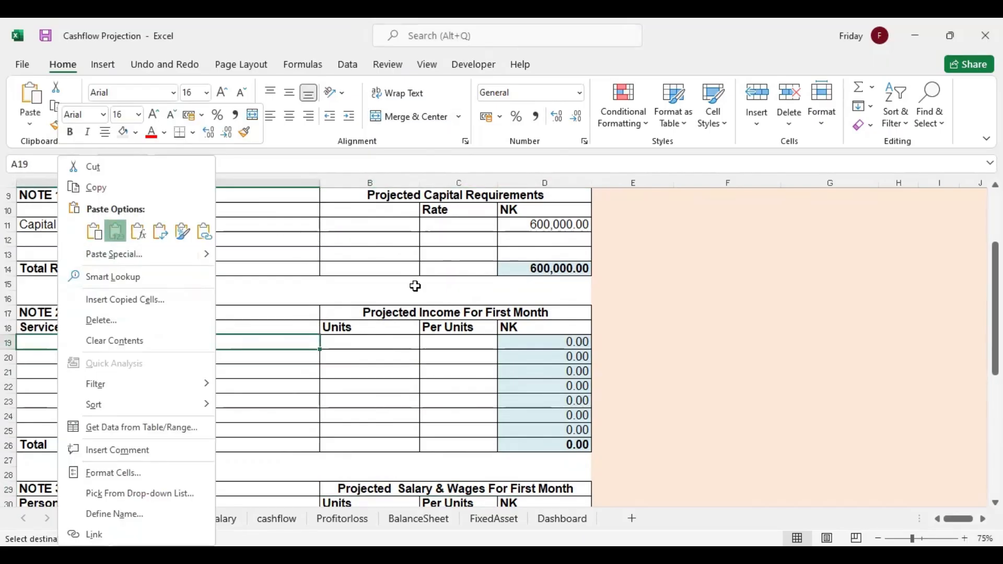
left_click(428, 357)
left_click(444, 401)
Switch to the source window for the personnel data and paste it as values into the NOTE 3 salary table, starting at A31
key("Down")
key("Down")
key("Down")
key("Down")
key("Down")
key("Down")
key("Down")
key("Down")
key("Down")
key("Down")
key("Down")
key("Down")
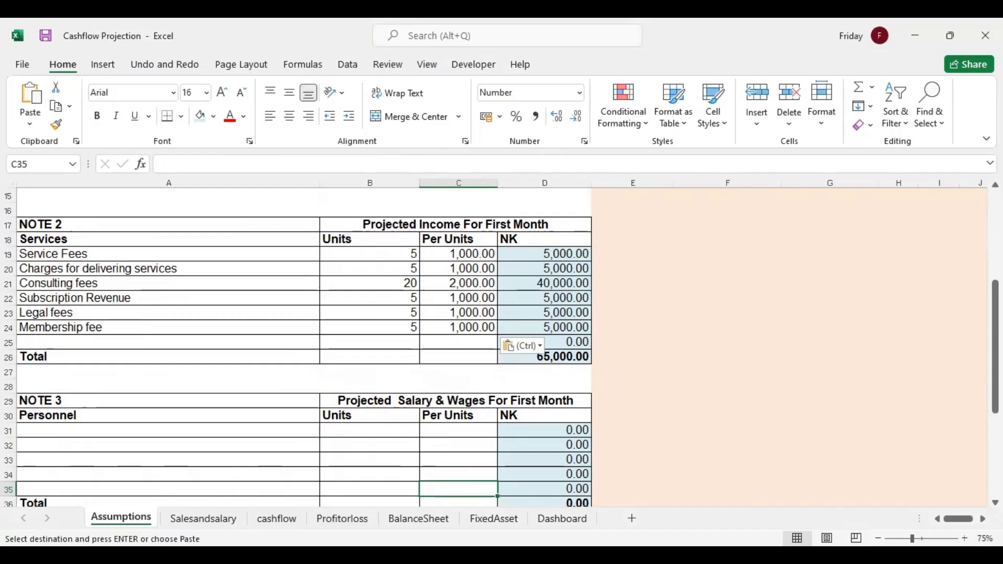
key("alt+Tab")
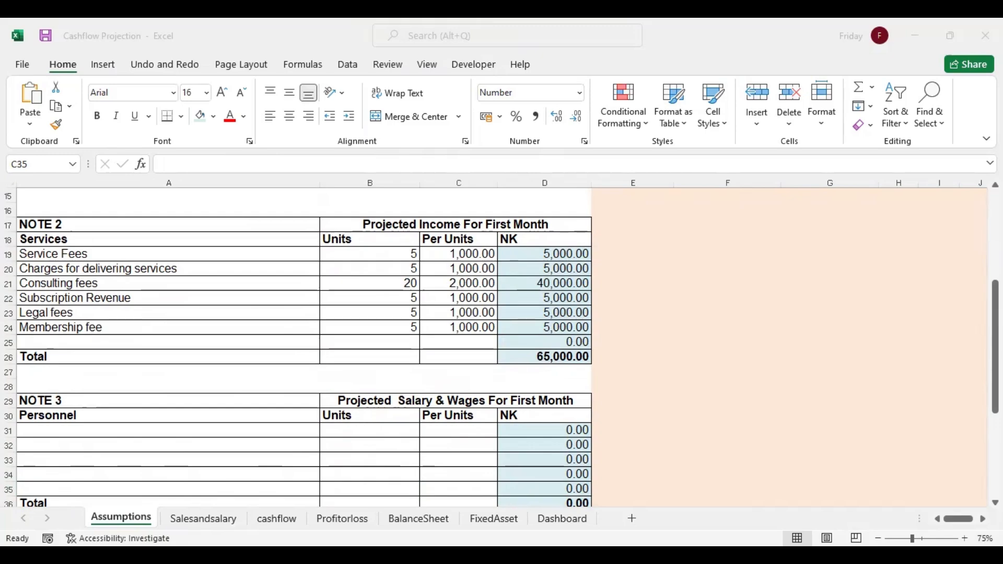
right_click(71, 431)
left_click(122, 118)
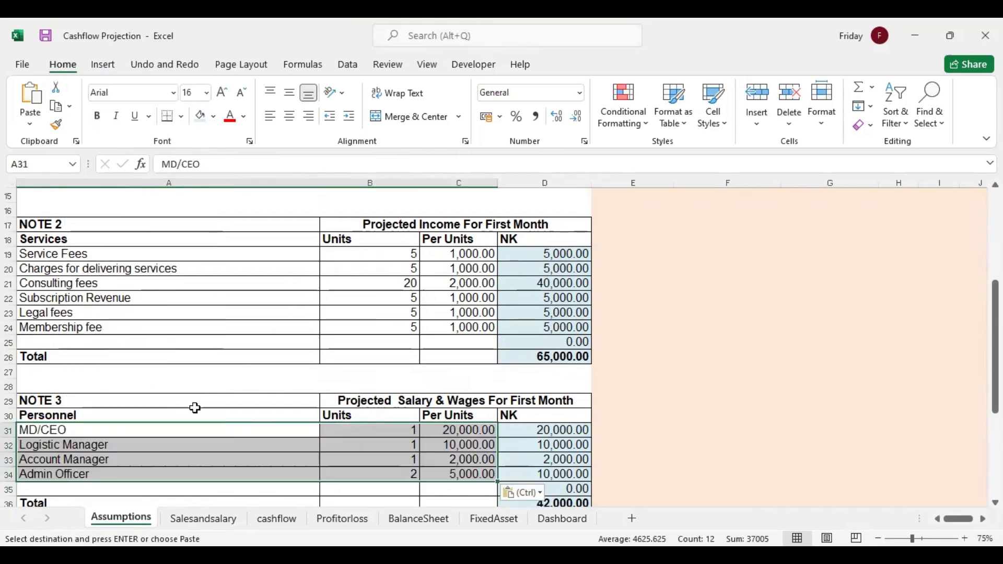
Copy the start-up expense items from the source window and paste them as values into the NOTE 4 table, starting at A41
key("Down")
key("Down")
key("Down")
key("Down")
key("Down")
key("Down")
key("Down")
key("Down")
key("Down")
key("Down")
key("Down")
key("Down")
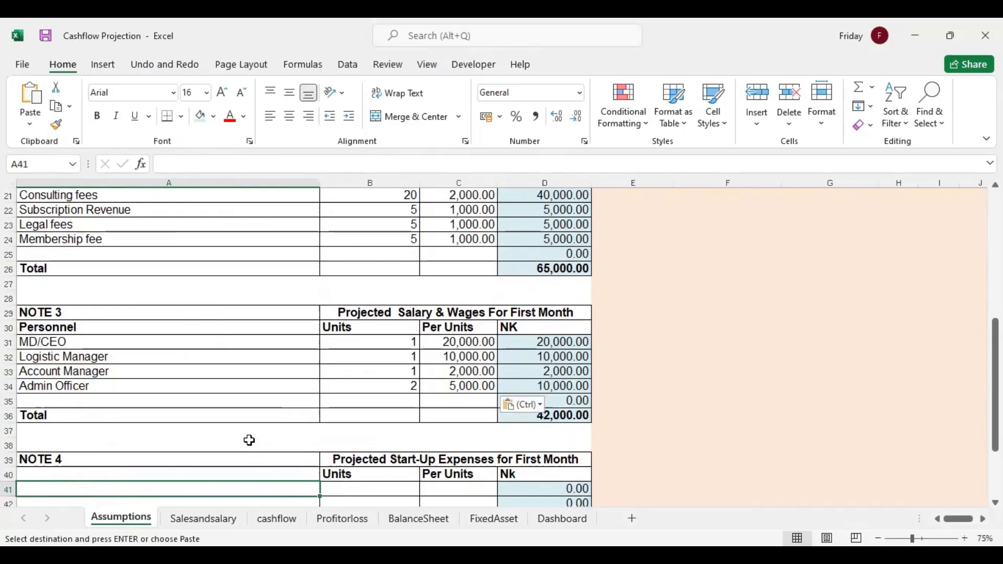
key("Down")
key("Down")
key("Down")
key("Down")
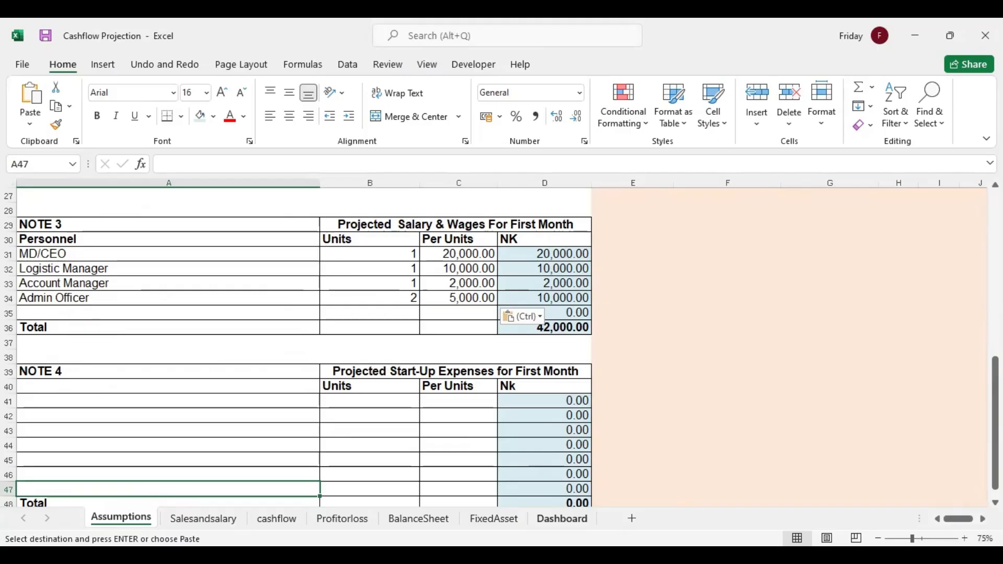
key("alt+Tab")
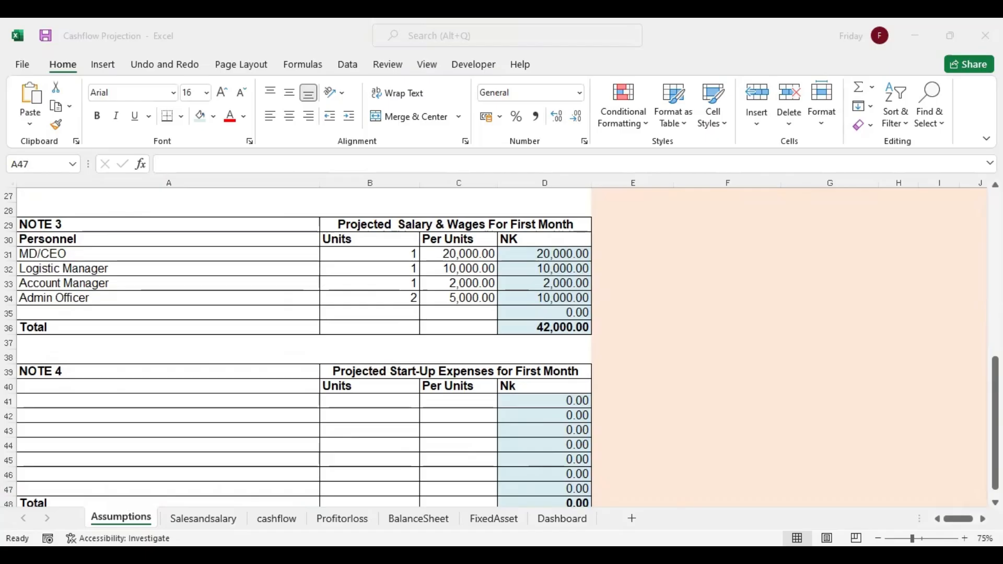
key("ctrl+c")
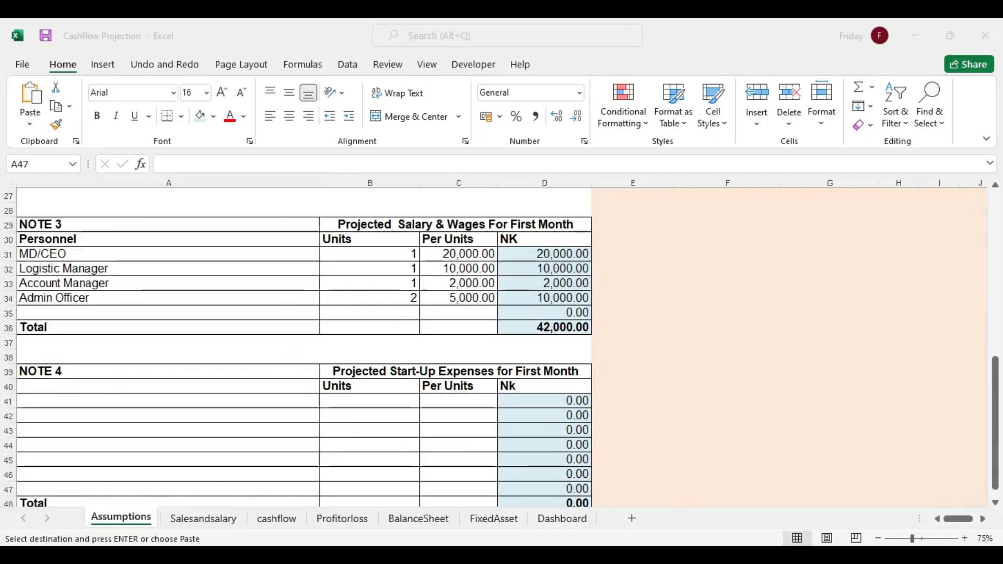
left_click(68, 402)
right_click(67, 402)
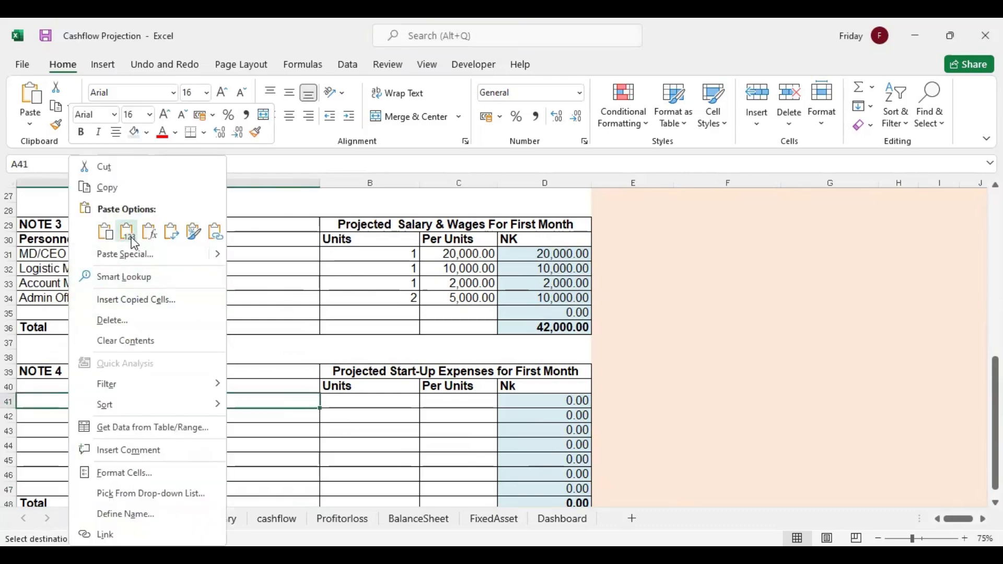
left_click(135, 241)
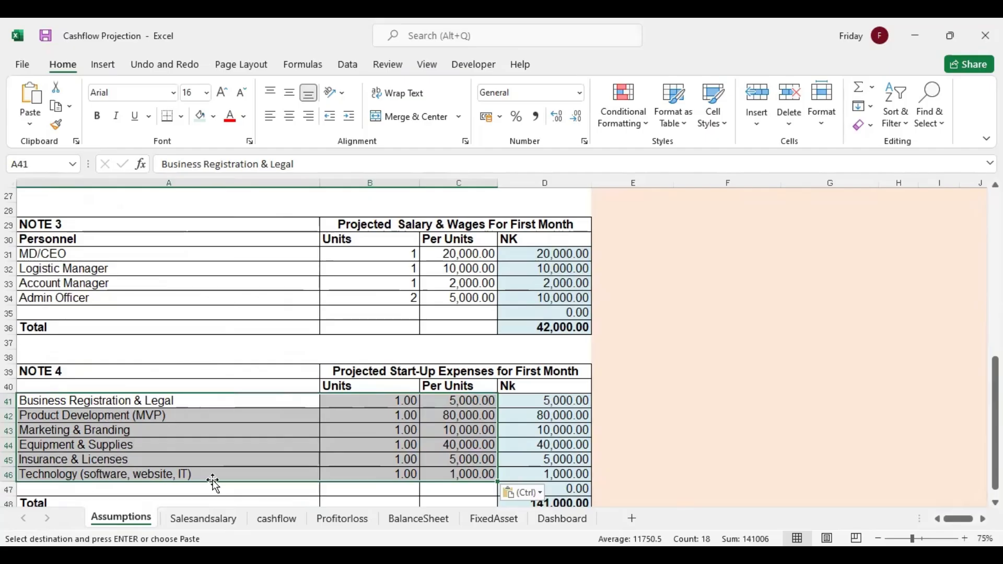
Review the filled capital, income, salary and start-up expense notes on the Assumptions sheet
left_click(466, 445)
key("Down")
key("Down")
key("Down")
key("Down")
key("Down")
key("Down")
key("Down")
key("Down")
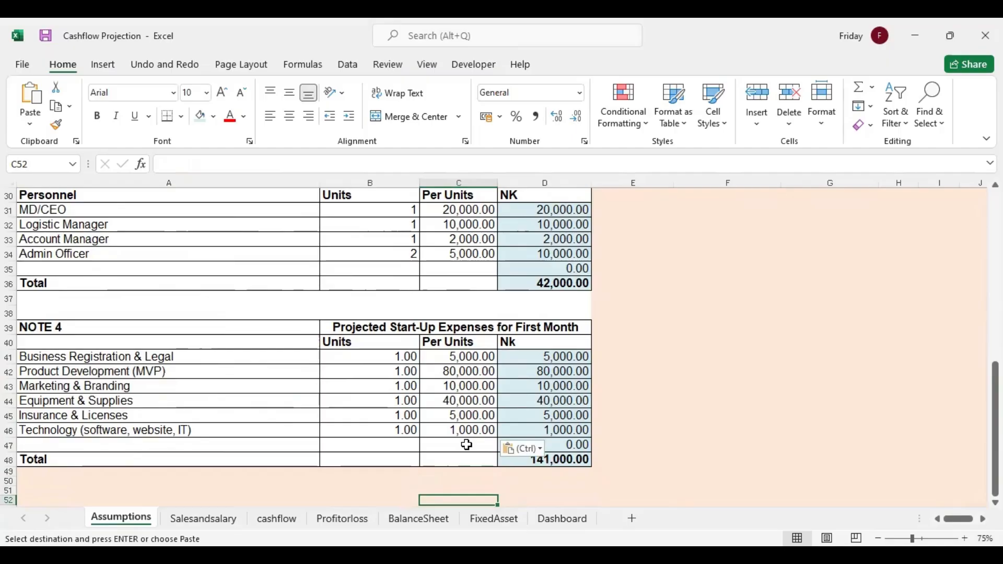
key("Up")
key("Up")
key("Up")
key("Up")
key("Up")
key("Up")
key("Up")
key("Up")
key("Up")
key("Up")
key("Up")
key("Up")
key("Up")
key("Up")
key("Up")
key("Up")
key("Up")
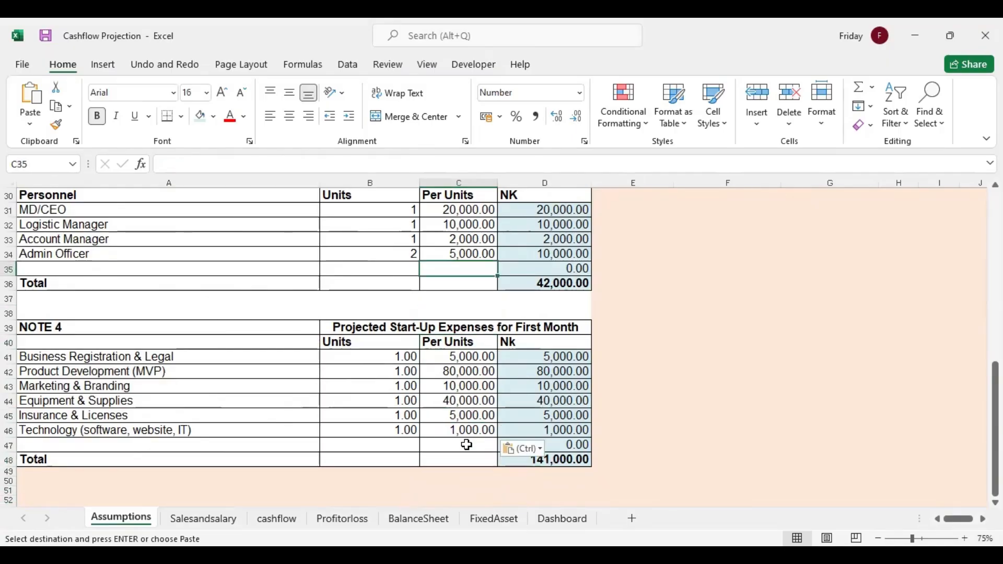
key("Up")
key("Up")
key("Up")
key("Up")
key("Up")
key("Up")
key("Up")
key("Up")
key("Up")
key("Up")
key("Up")
key("Up")
key("Up")
key("Up")
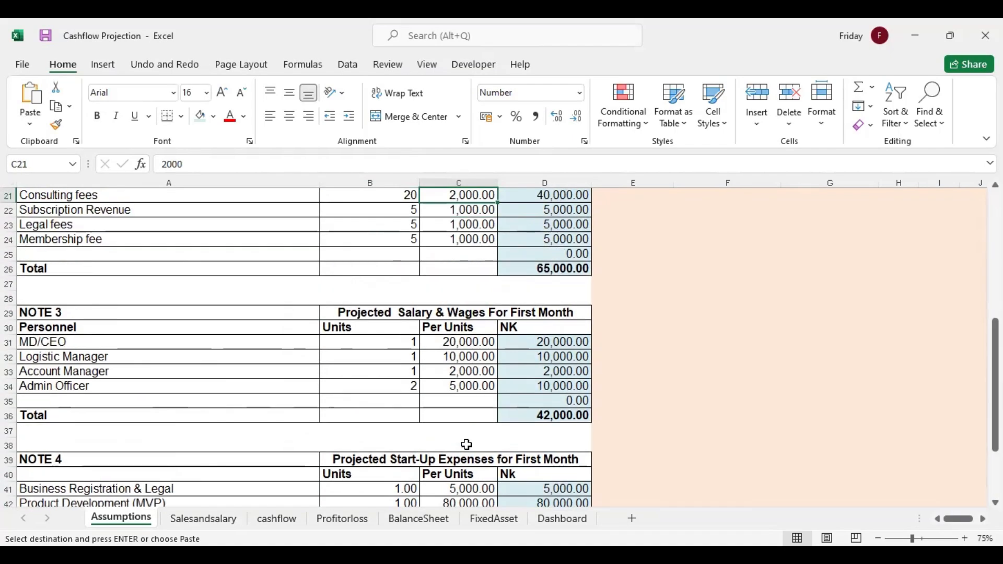
key("Up")
key("Up")
key("Up")
key("Up")
key("Up")
key("Up")
key("Up")
key("Up")
key("Up")
key("Up")
key("Up")
key("Up")
key("Up")
key("Up")
key("Up")
key("Up")
key("Up")
key("Up")
key("Up")
key("Up")
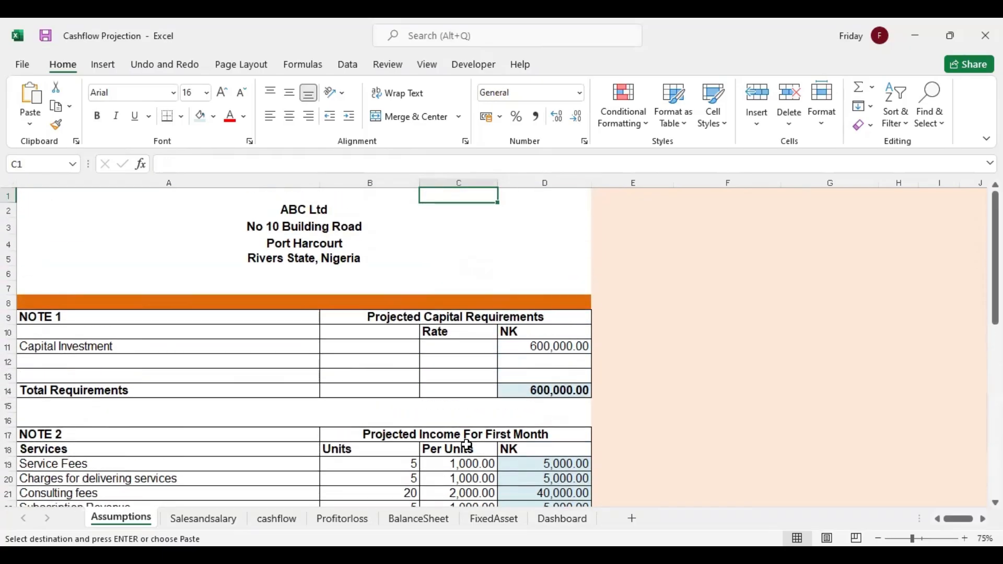
key("Down")
key("Down")
key("Down")
key("Down")
key("Down")
key("Down")
key("Down")
key("Down")
key("Down")
key("Down")
key("Down")
key("Down")
key("Down")
key("Down")
key("Down")
key("Down")
key("Down")
key("Down")
key("Down")
key("Down")
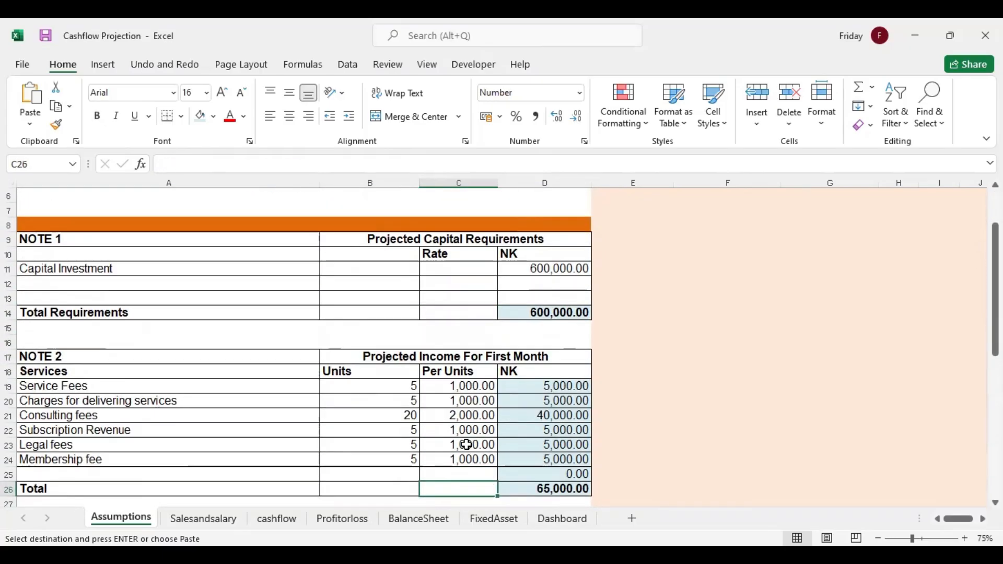
key("Down")
key("Down")
key("Down")
key("Up")
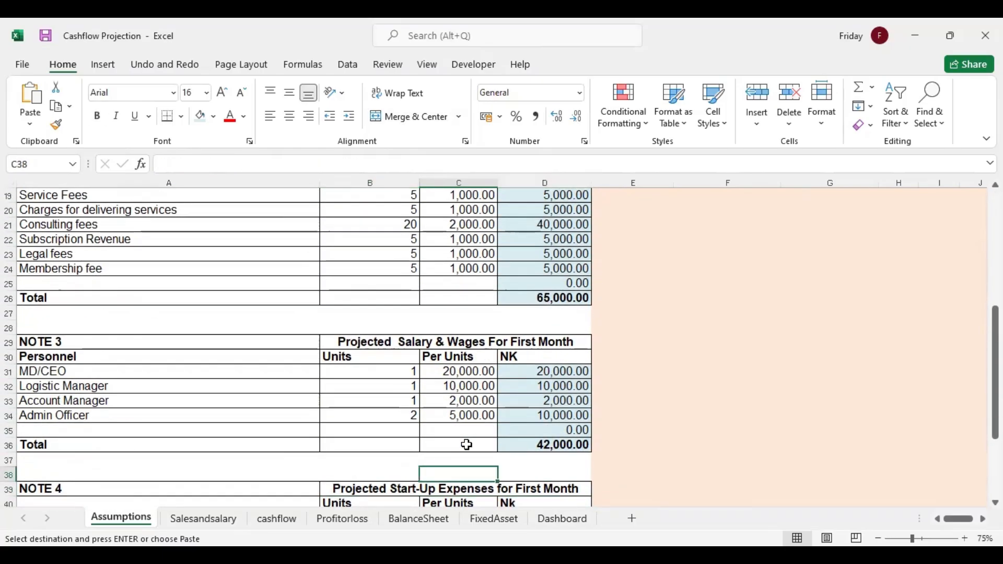
Link the January Year 1 income in C13 of the Salesandsalary sheet to the NOTE 2 total with =Assumptions!D26
left_click(206, 523)
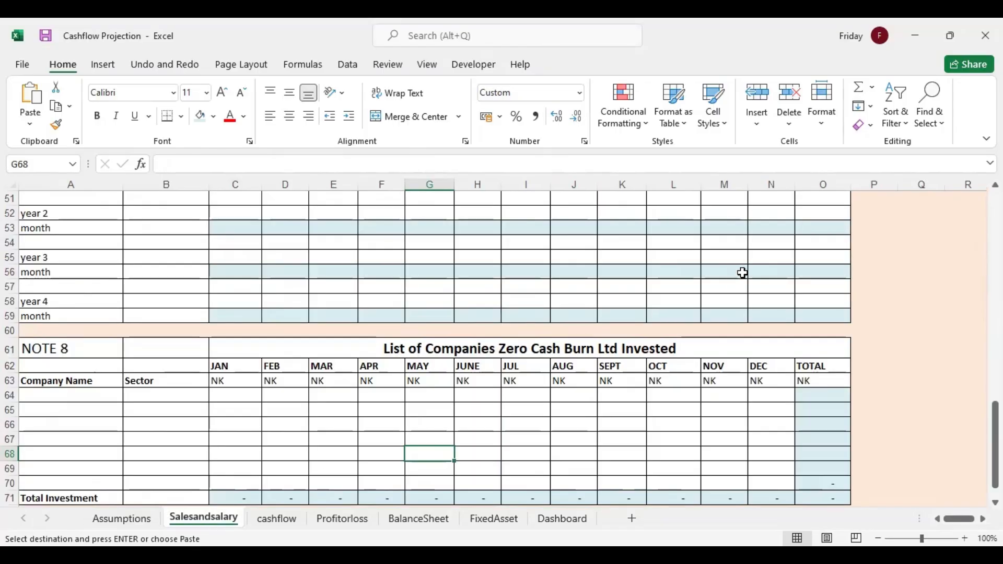
left_click_drag(995, 421, 995, 222)
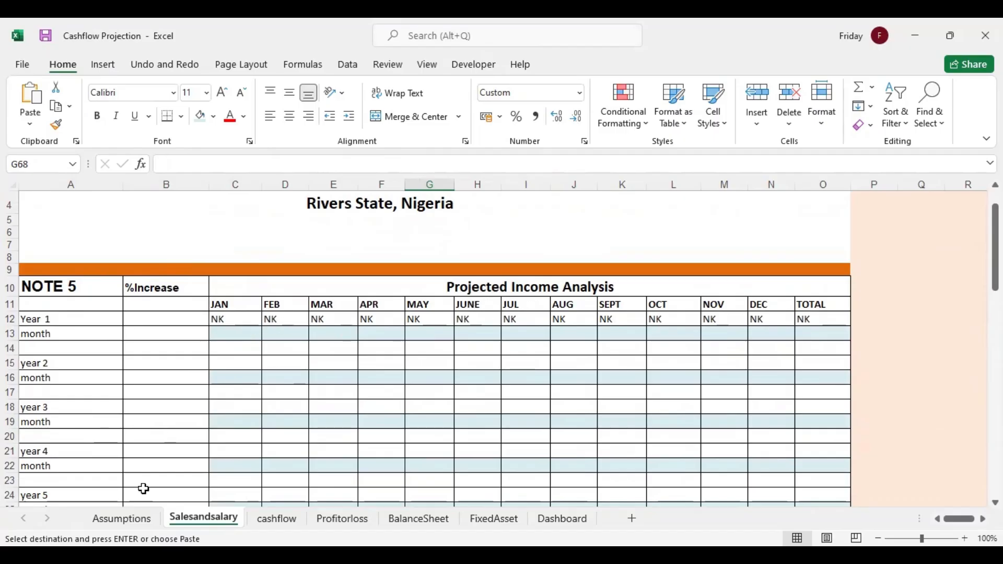
left_click(128, 518)
scroll(950, 334, "up", 3)
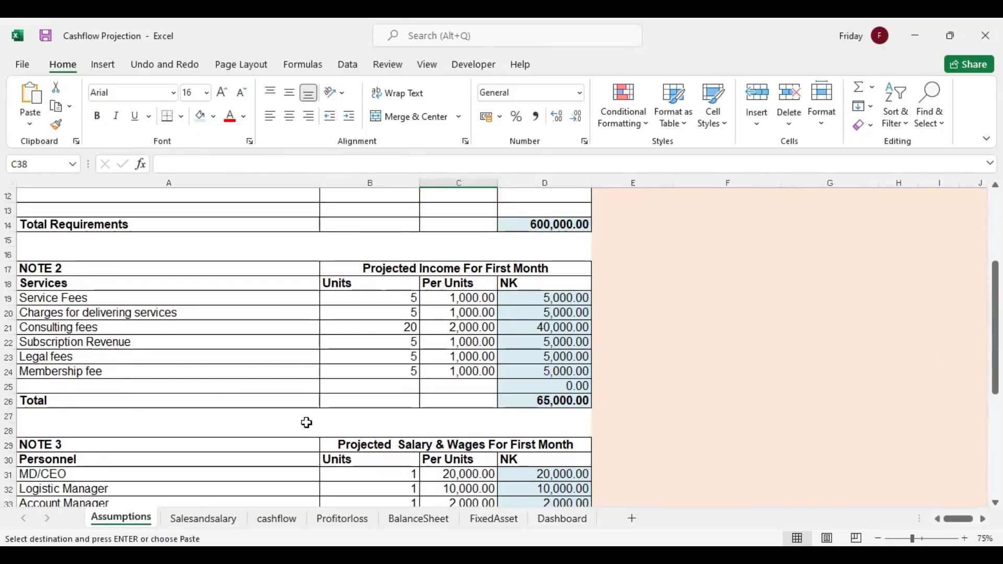
left_click(209, 524)
left_click(241, 330)
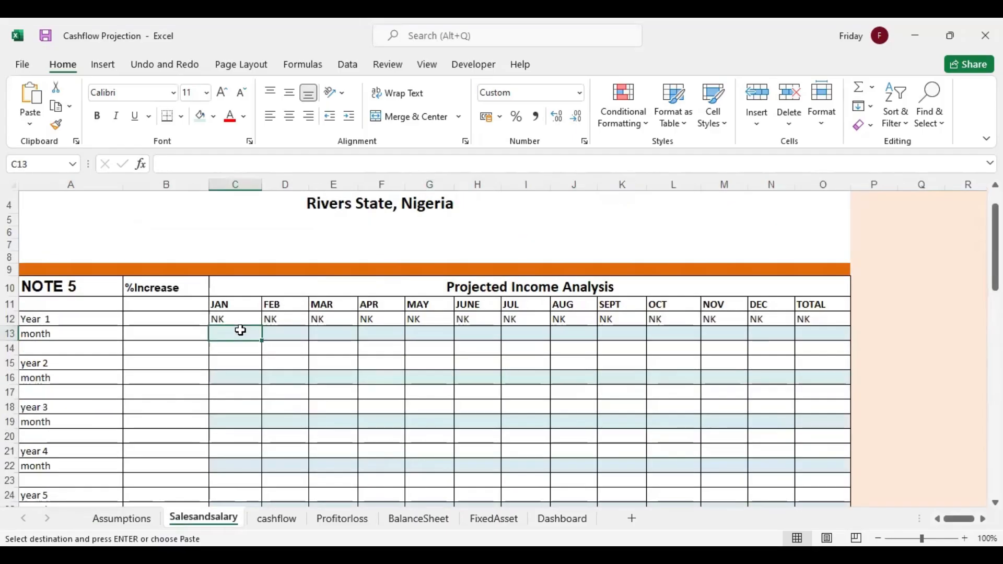
type("=")
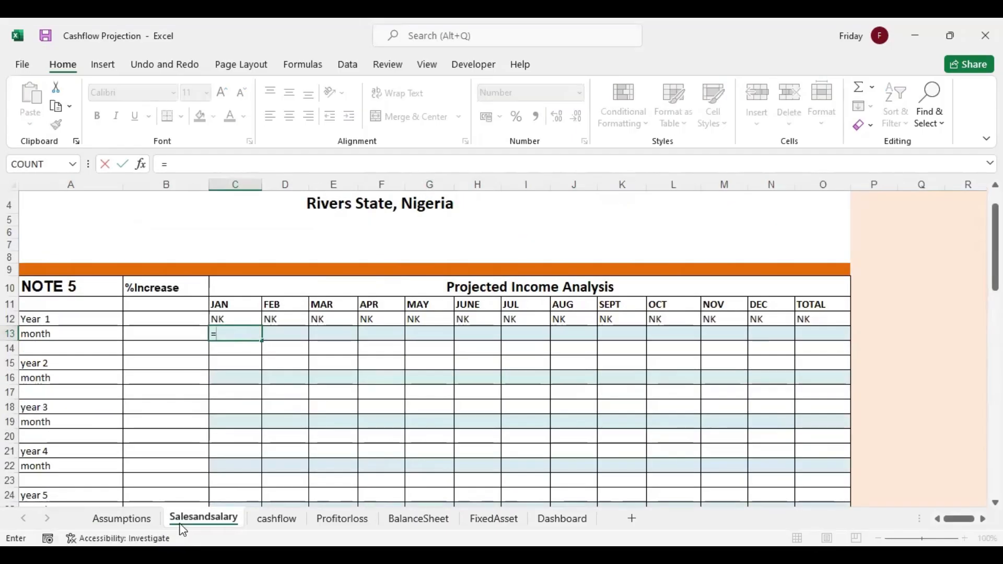
left_click(121, 519)
left_click(555, 399)
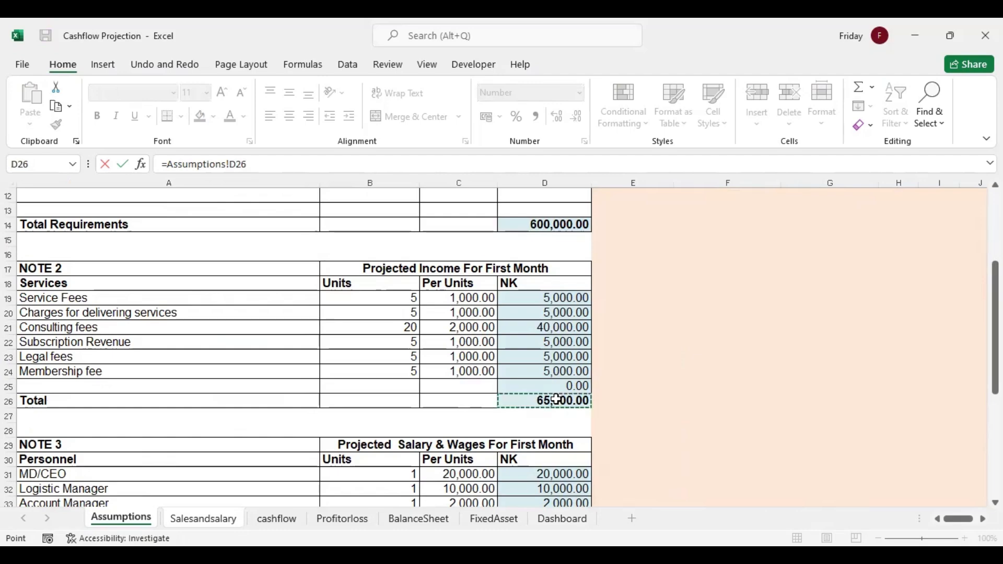
key("Return")
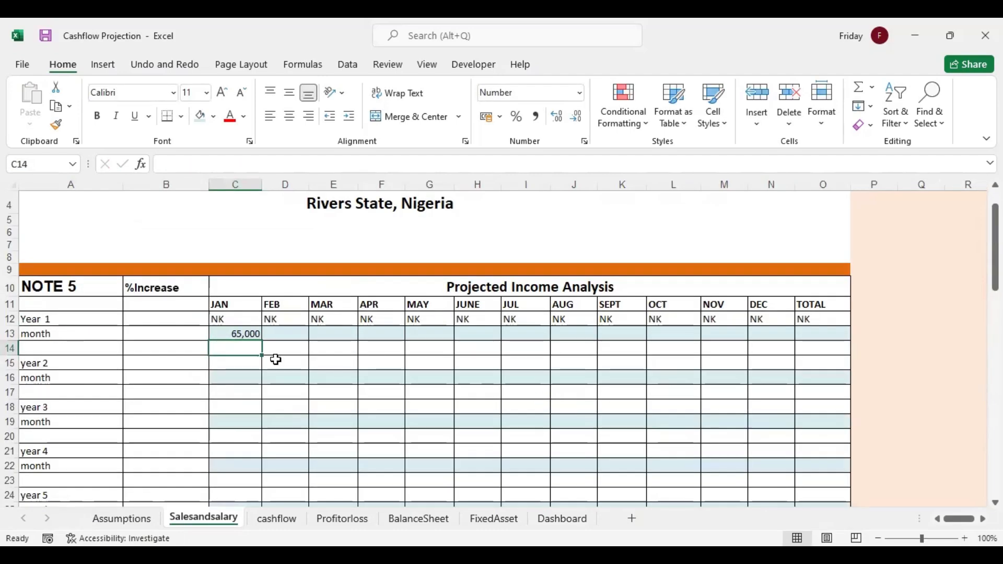
Make February's Year 1 income in D13 refer to January's C13, and fill the formula across the row through December
left_click(242, 333)
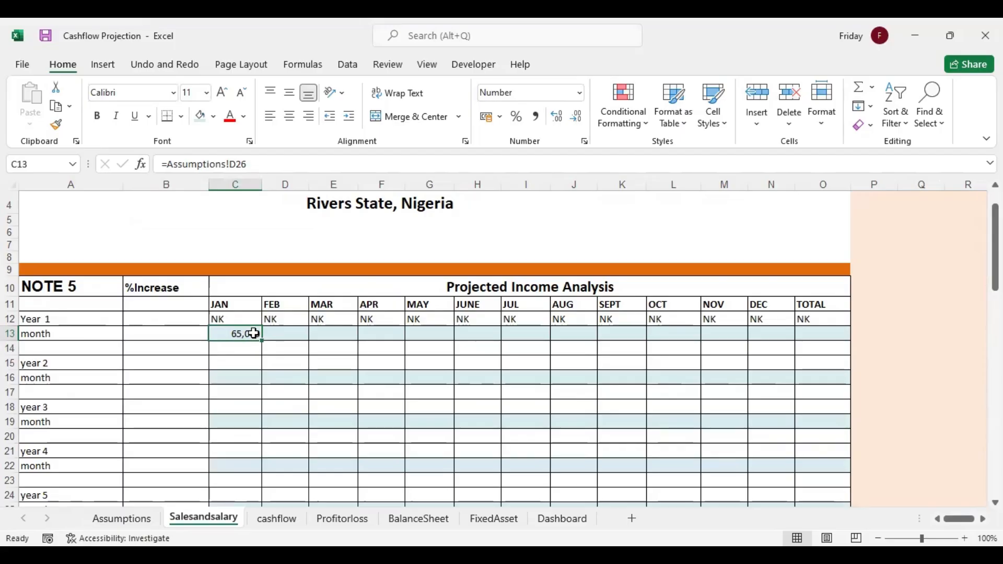
left_click(283, 336)
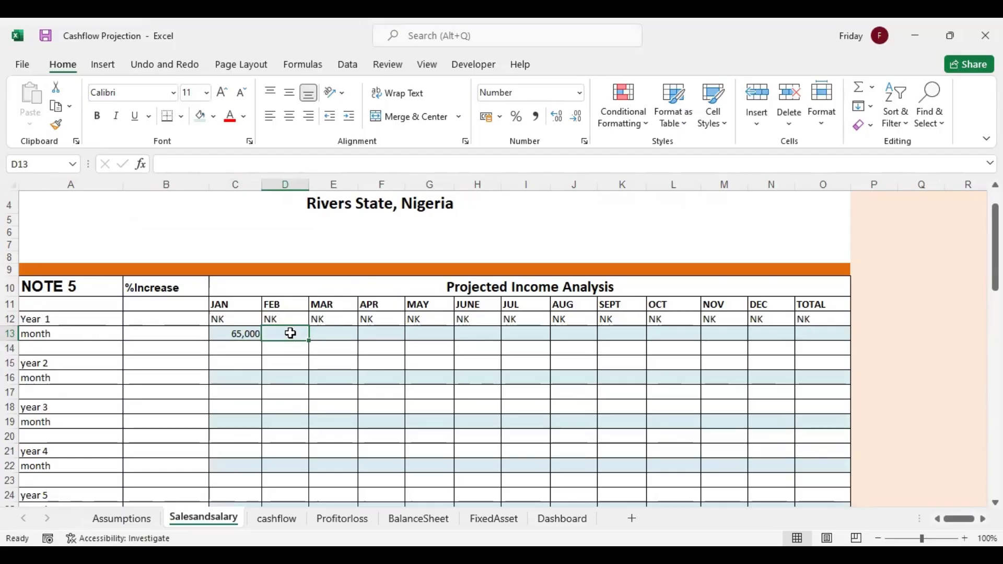
type("=")
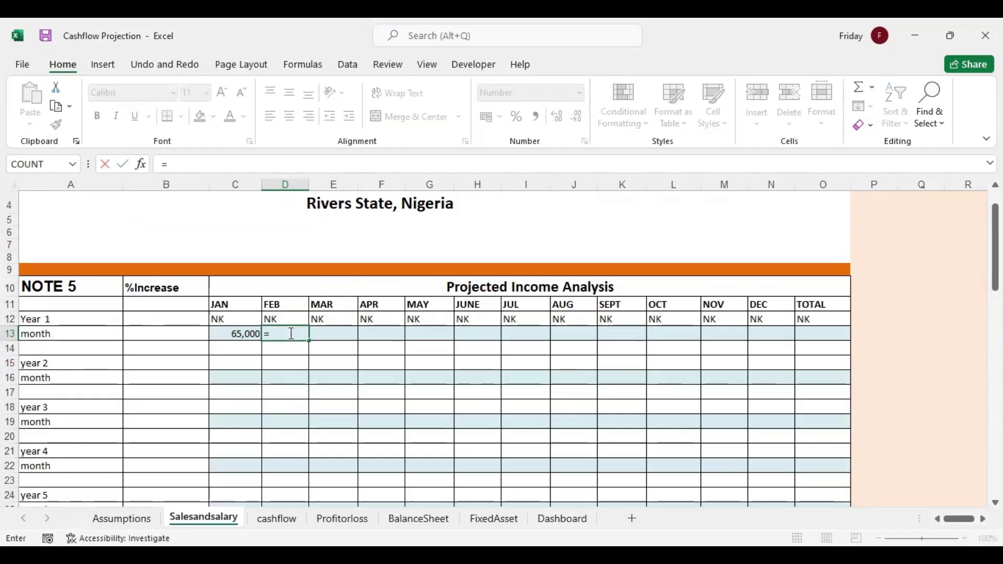
left_click(245, 334)
key("Return")
left_click(294, 334)
left_click_drag(310, 339, 786, 332)
Sum the twelve Year 1 income months in the TOTAL column with AutoSum in O13
left_click(810, 328)
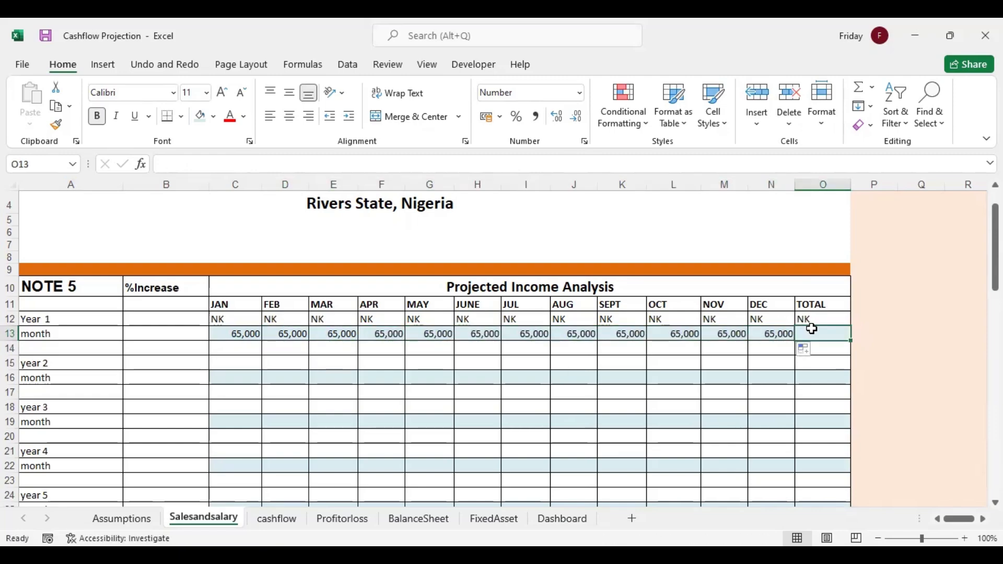
left_click(859, 87)
key("Return")
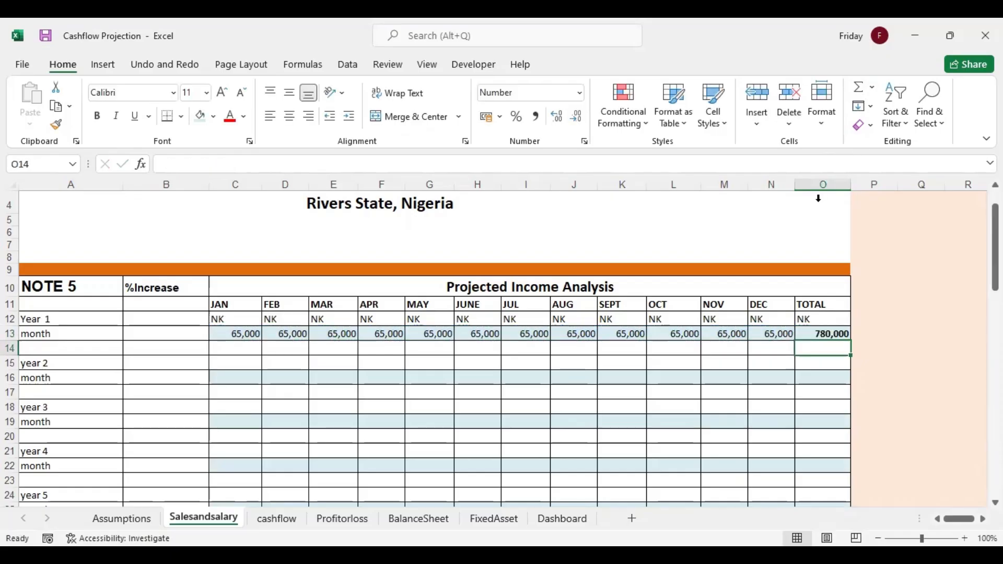
left_click(296, 354)
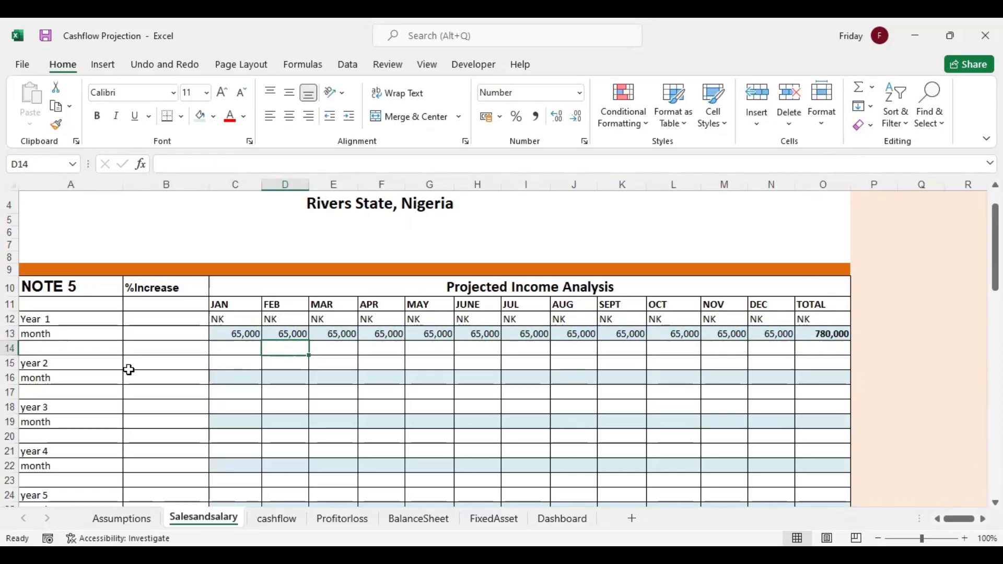
Set the year 2 income %Increase in B16 to 110%
left_click(188, 374)
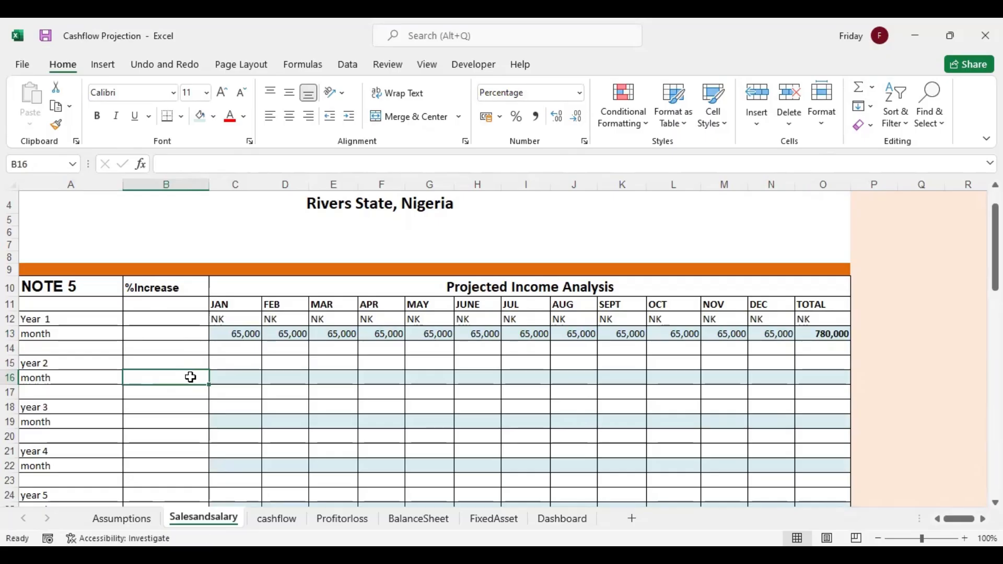
type("1")
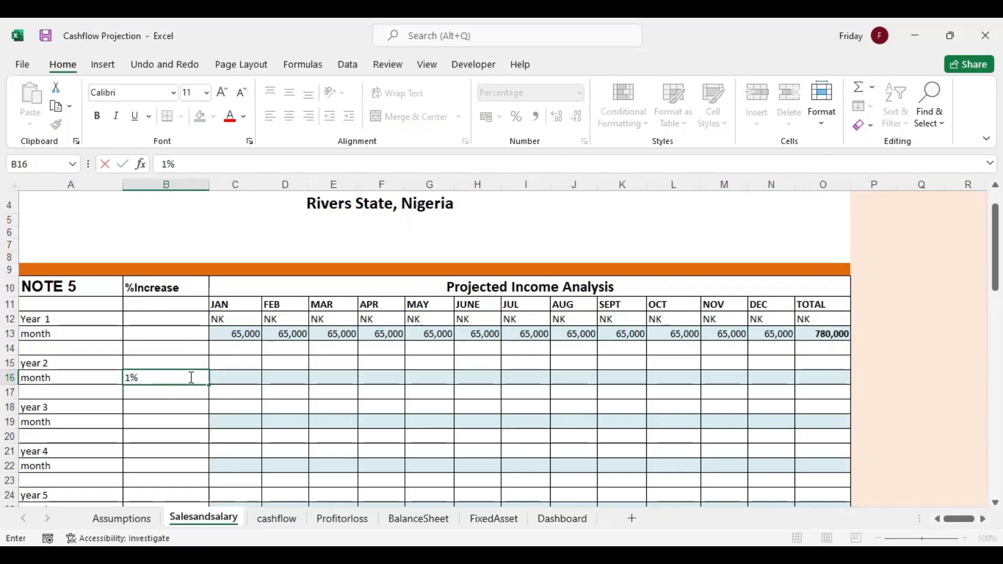
type("10")
key("Return")
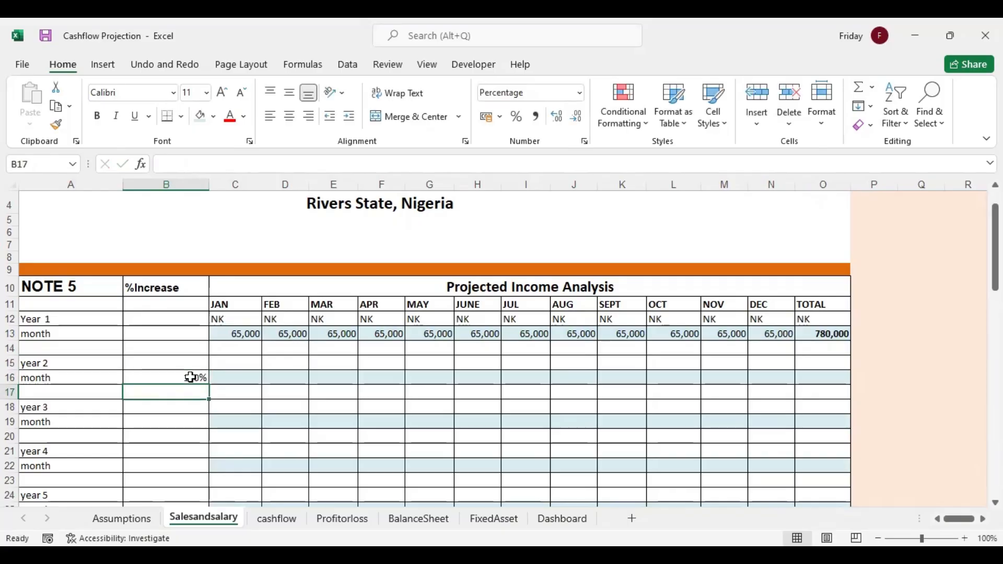
left_click(195, 377)
Calculate January's year 2 income in C16 with the formula =$B$16*C13, keeping the %Increase reference absolute
left_click(245, 380)
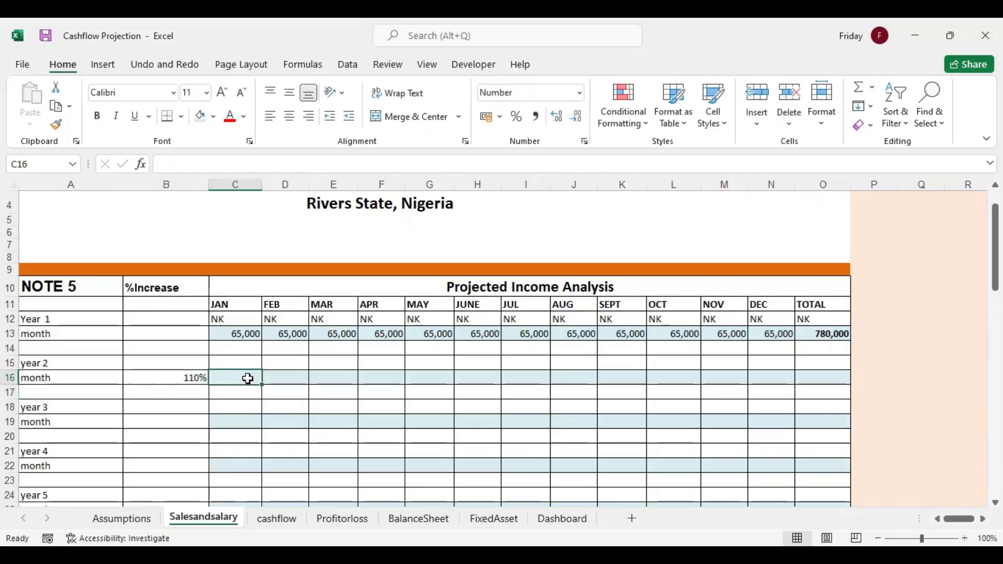
type("=")
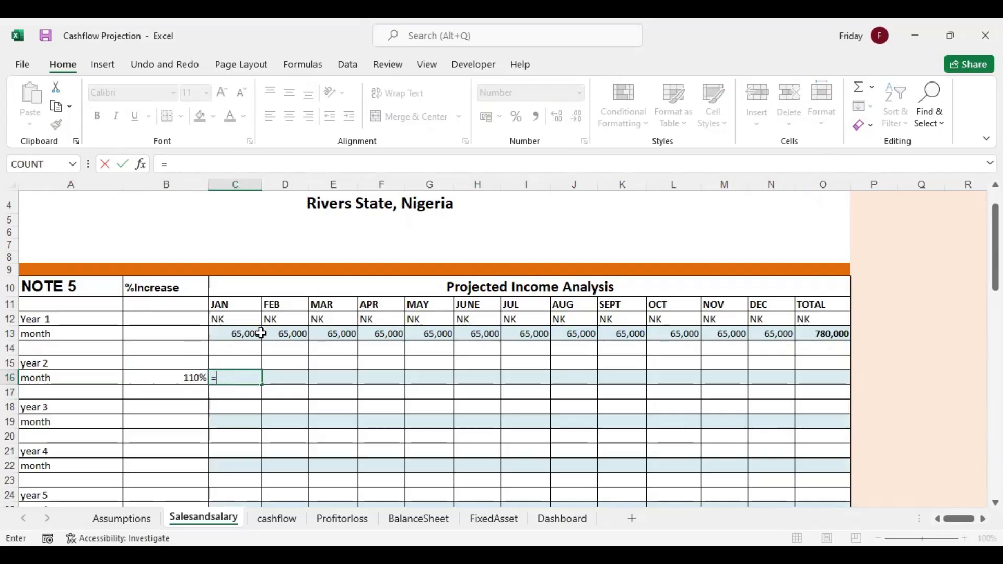
left_click(192, 377)
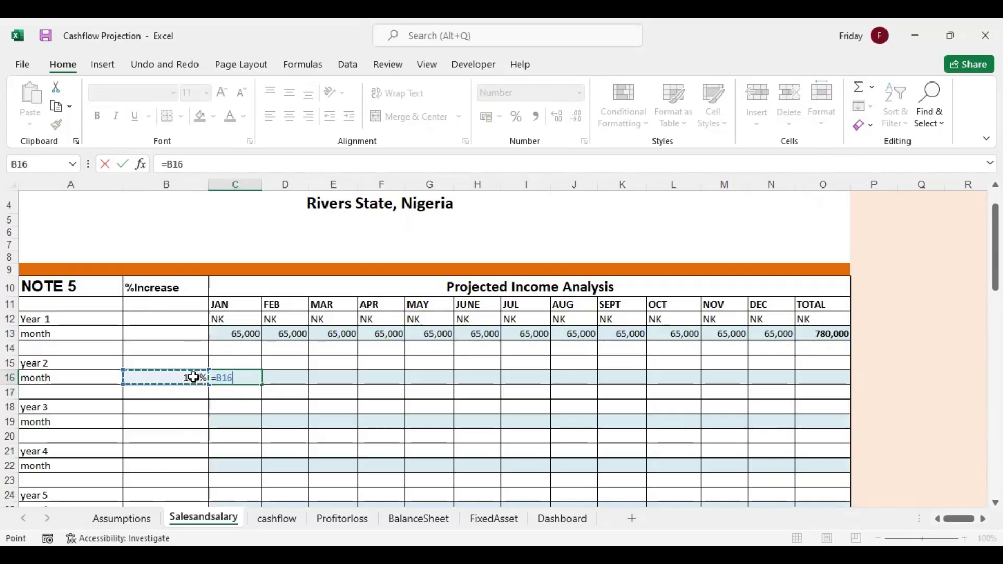
key("F4")
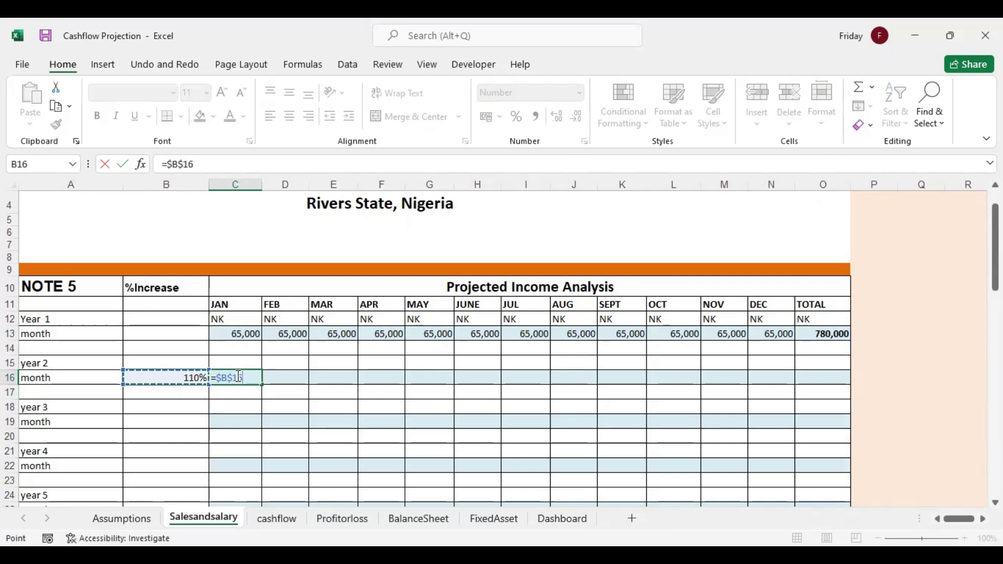
type("*")
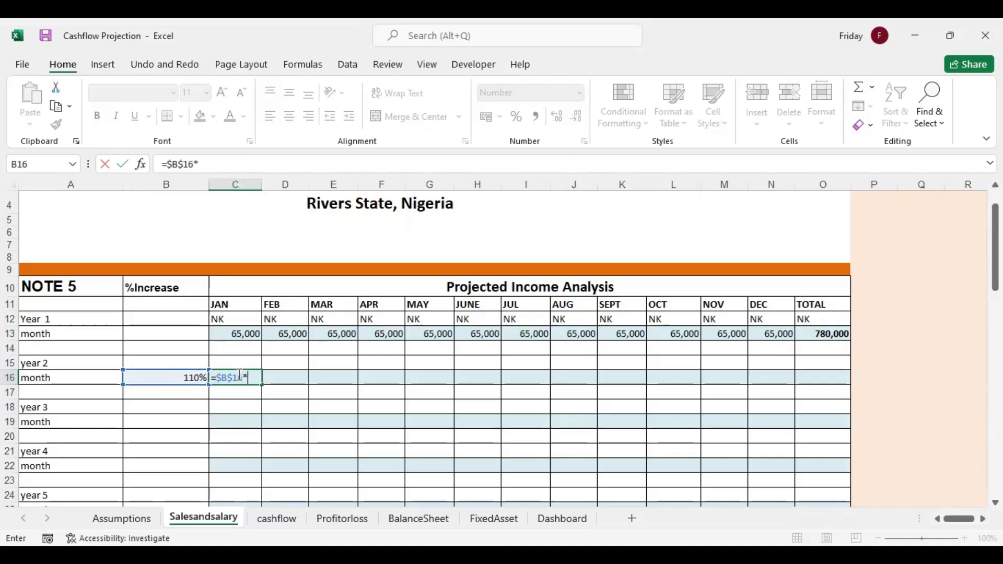
left_click(241, 332)
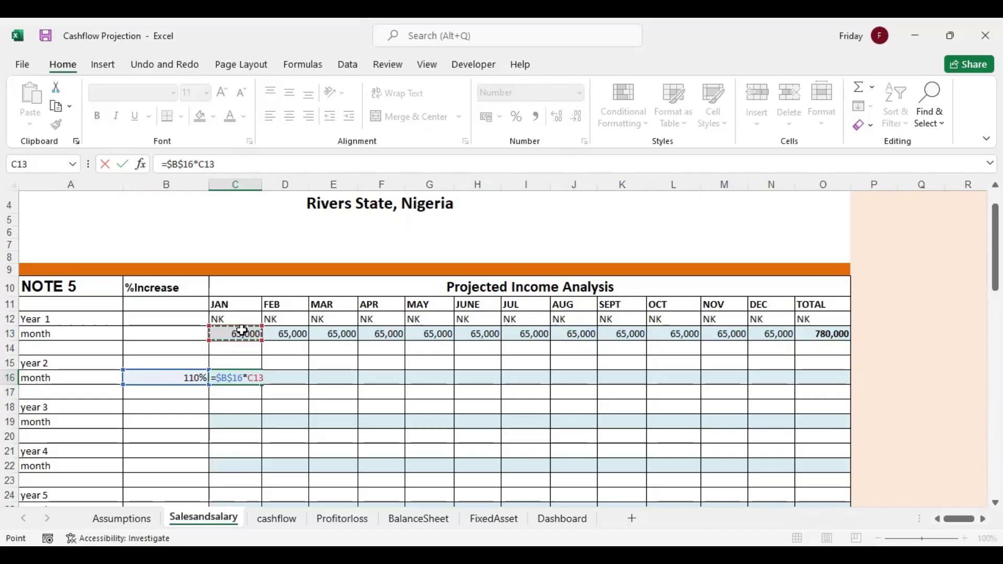
key("Return")
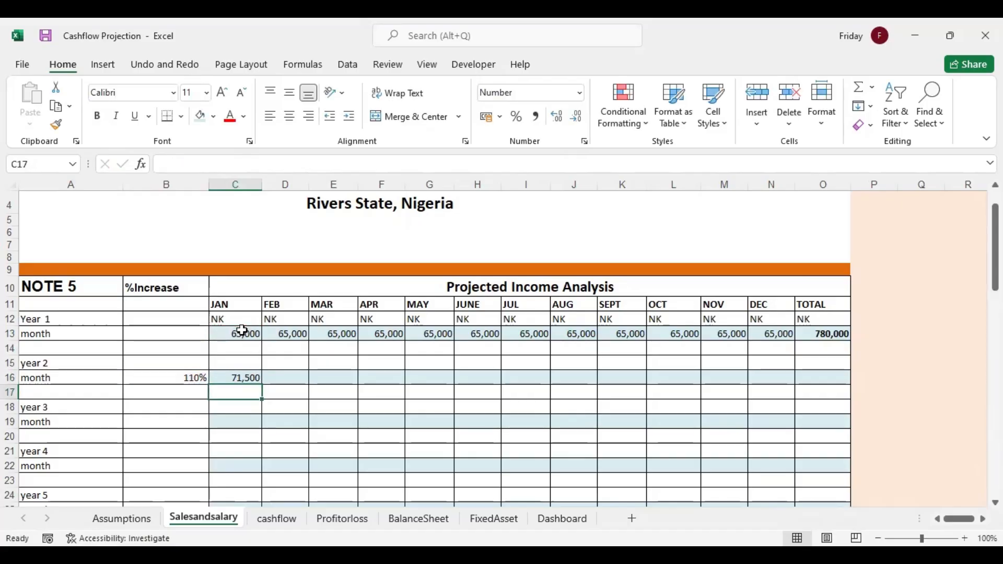
Fill the year 2 income formula from January in C16 across row 16 through December
left_click(246, 377)
left_click_drag(263, 384, 305, 379)
left_click(301, 379)
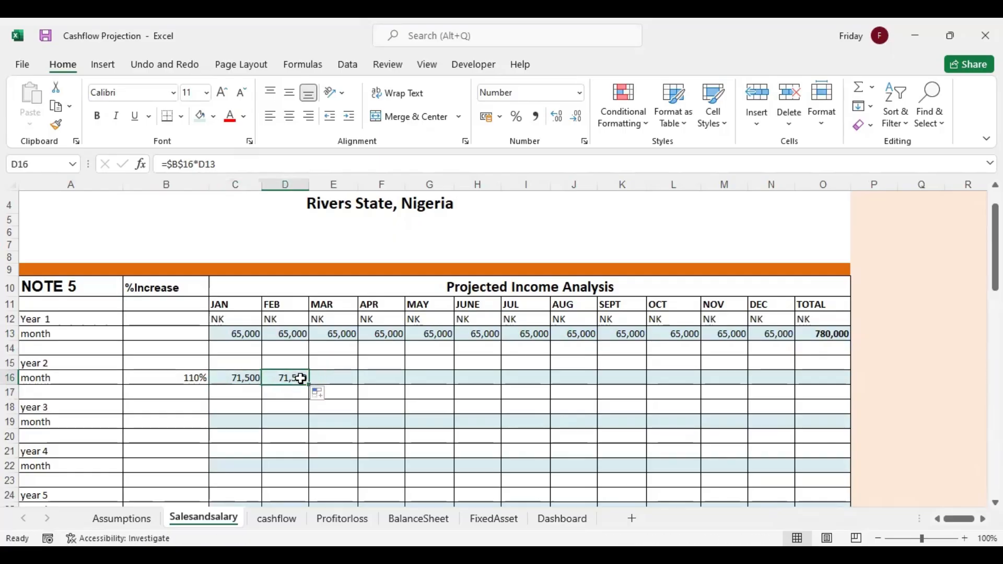
double_click(302, 378)
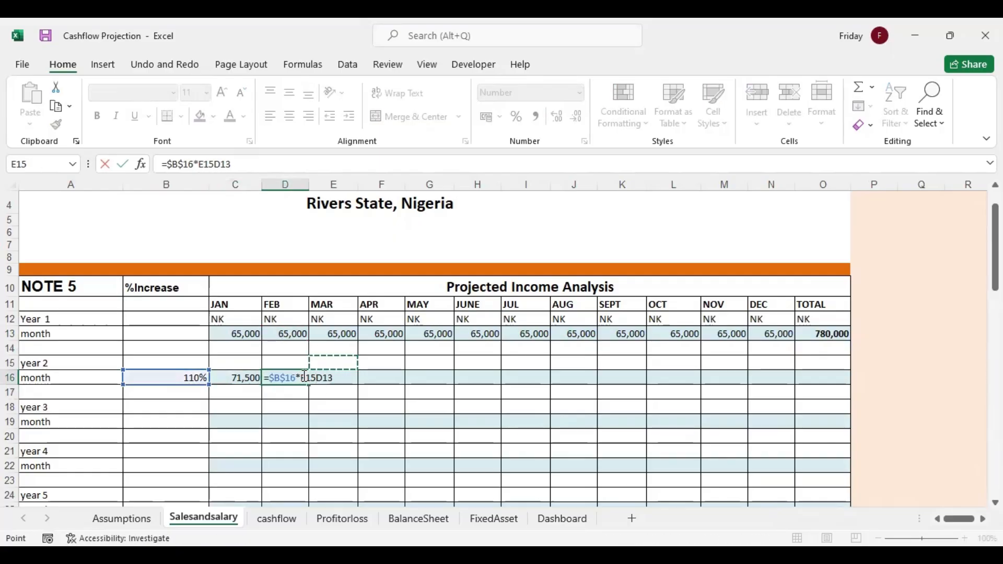
key("Escape")
left_click_drag(314, 385, 787, 387)
Total the year 2 income row in O16 with AutoSum as =SUM(B16:N16)
left_click(820, 379)
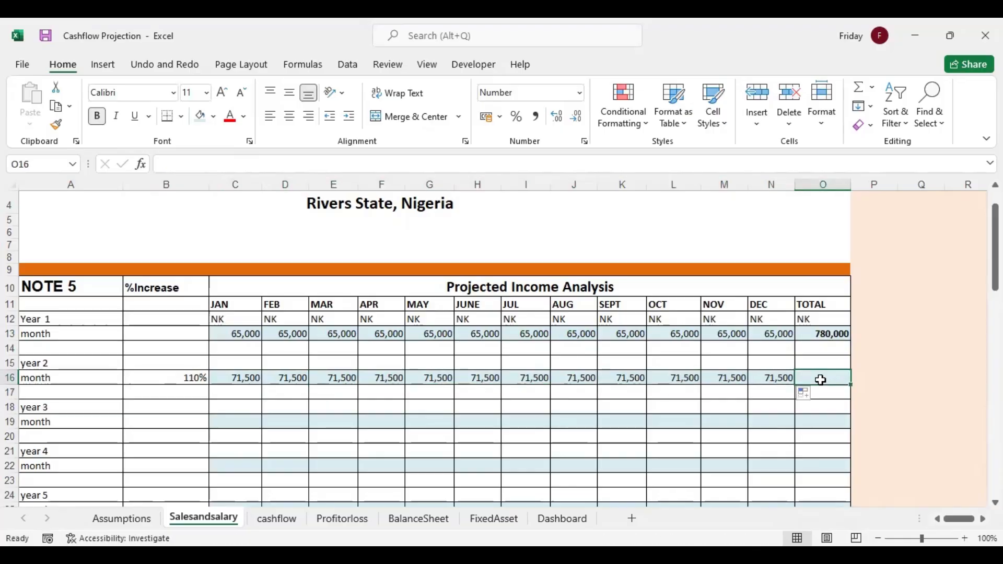
left_click(861, 90)
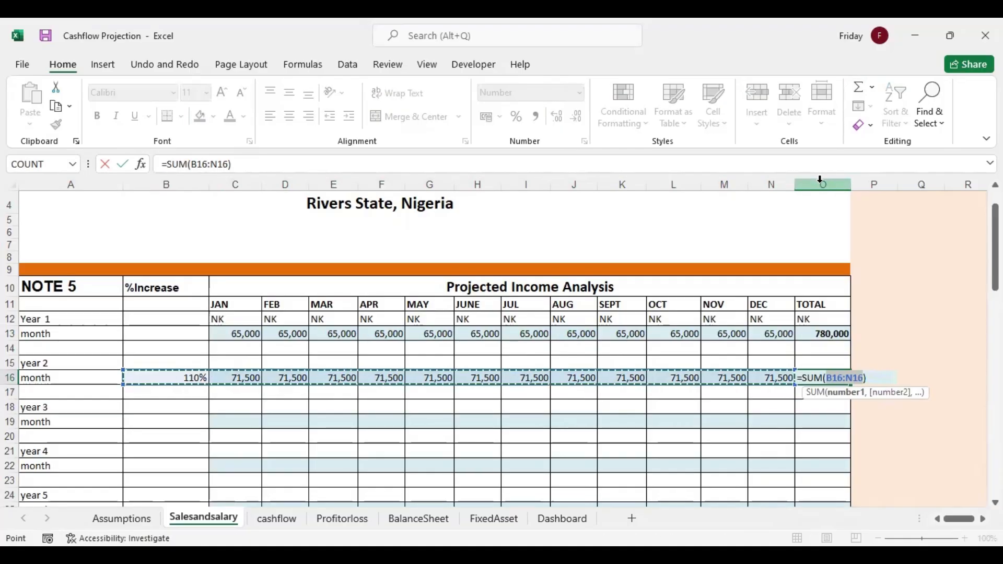
key("Return")
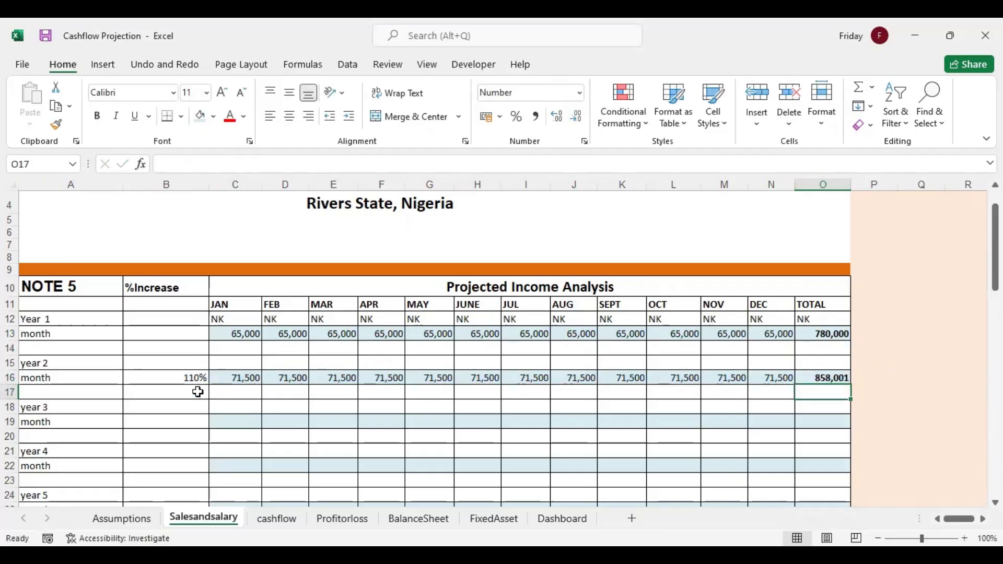
Set the year 3 income %Increase in B19 to 120%
left_click(193, 420)
type("1")
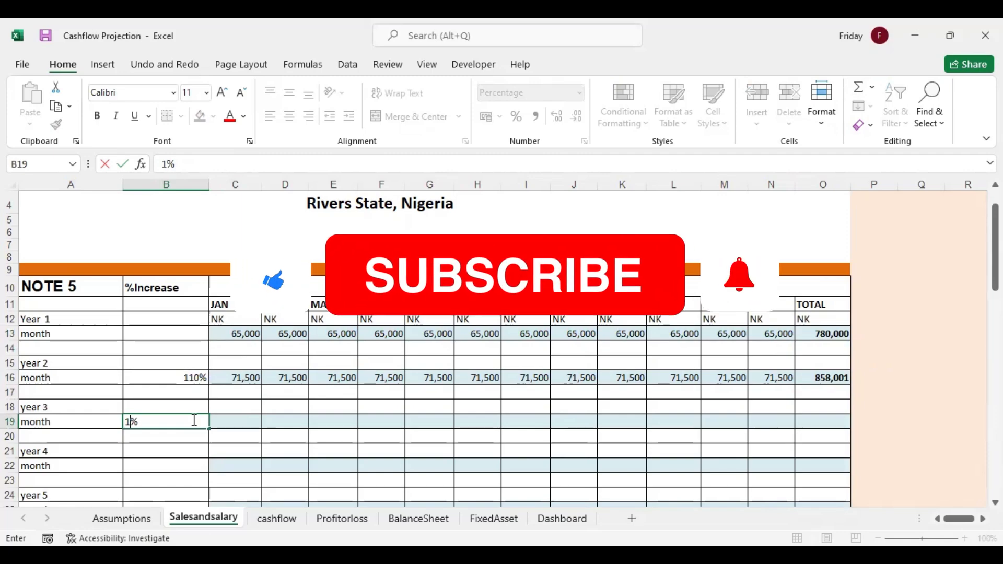
type("20")
Calculate January's year 3 income in C19 with =$B$19*C16 and fill the formula across the row through December
left_click(229, 424)
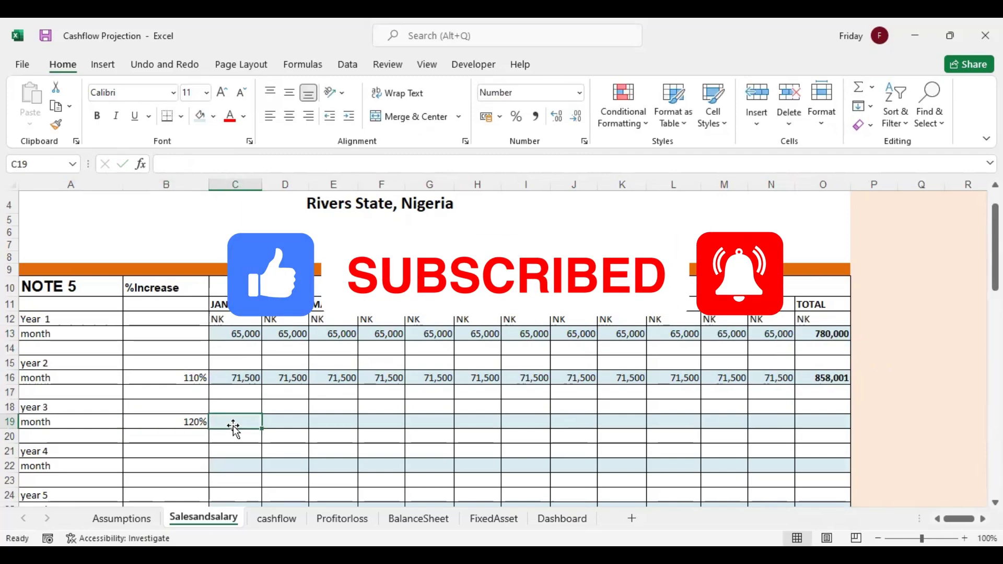
type("=")
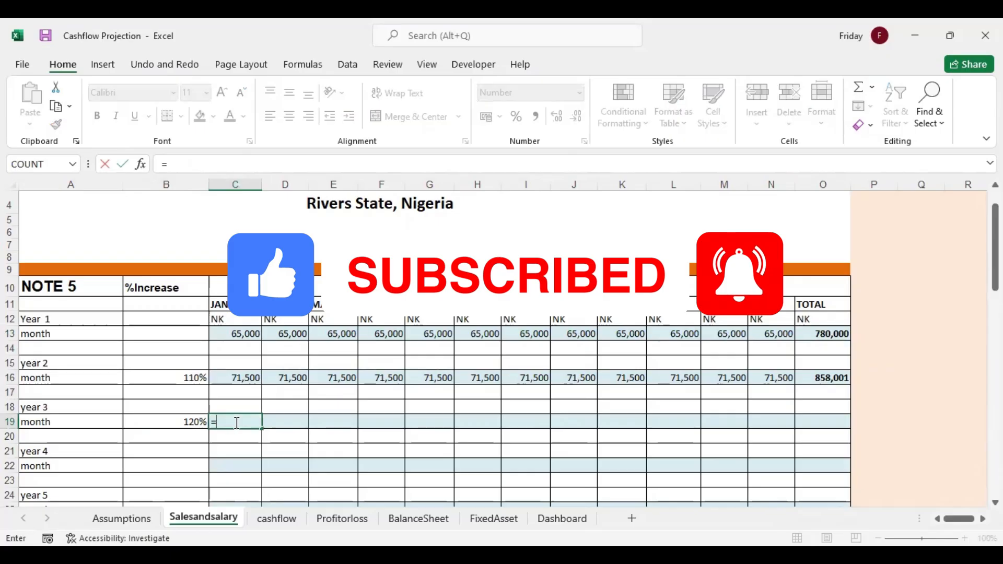
left_click(197, 419)
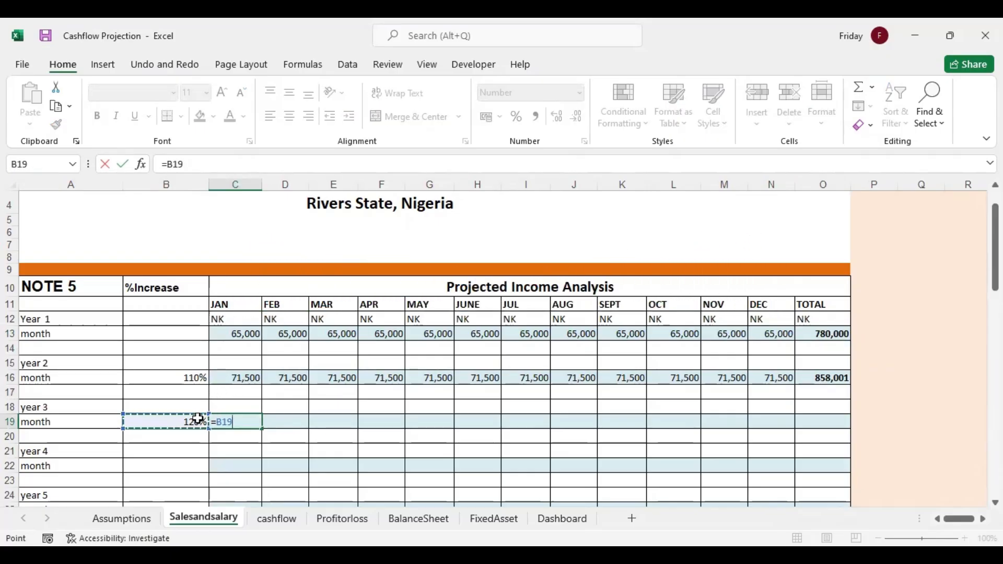
key("F4")
type("*")
left_click(243, 382)
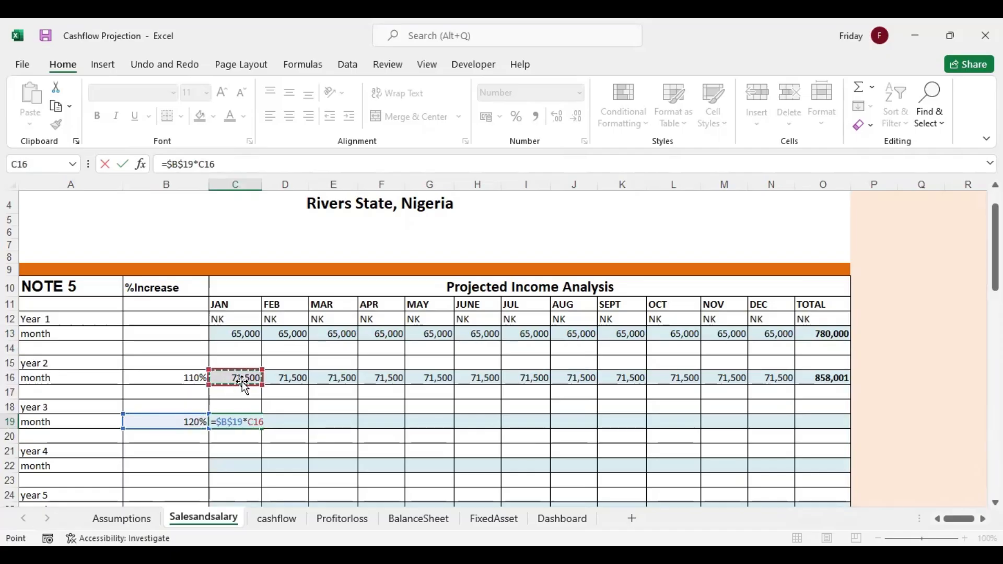
key("Return")
left_click(252, 423)
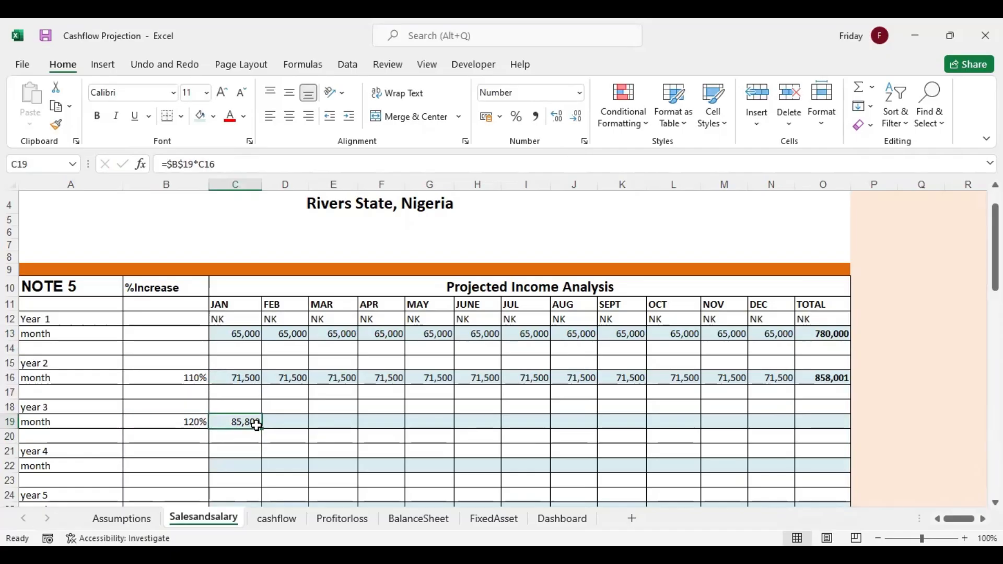
left_click_drag(263, 429, 793, 396)
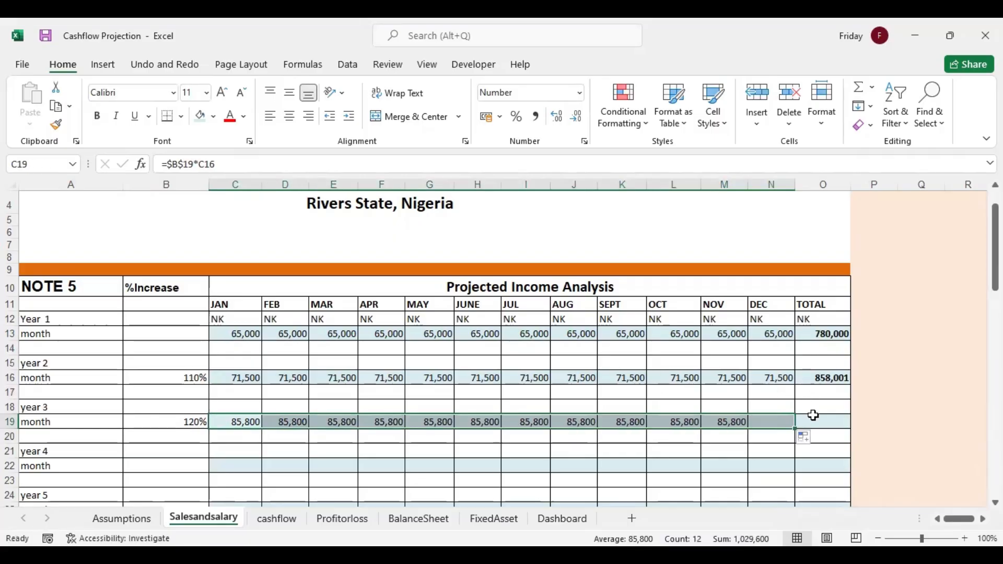
Total the year 3 income row in O19 with AutoSum
left_click(810, 420)
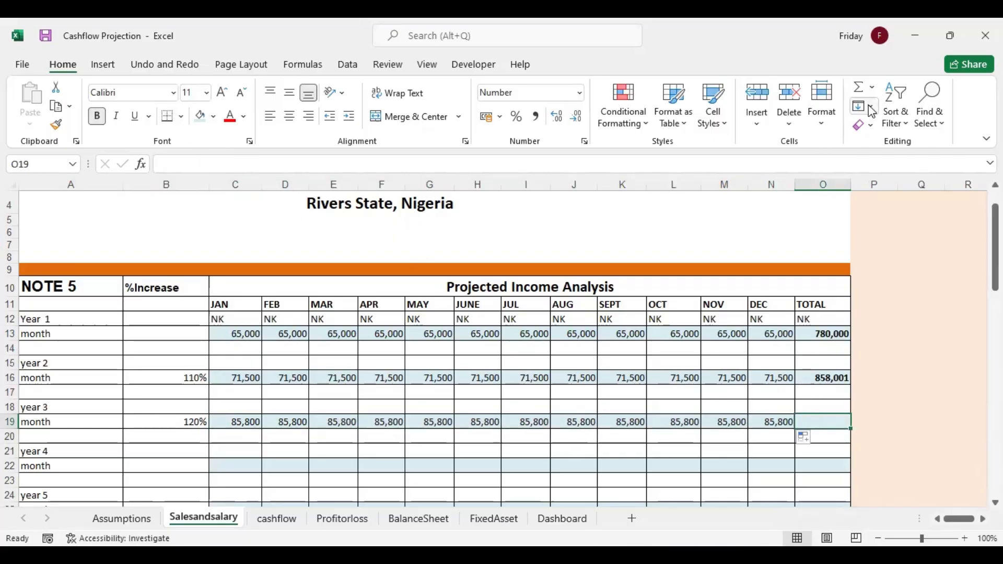
left_click(859, 88)
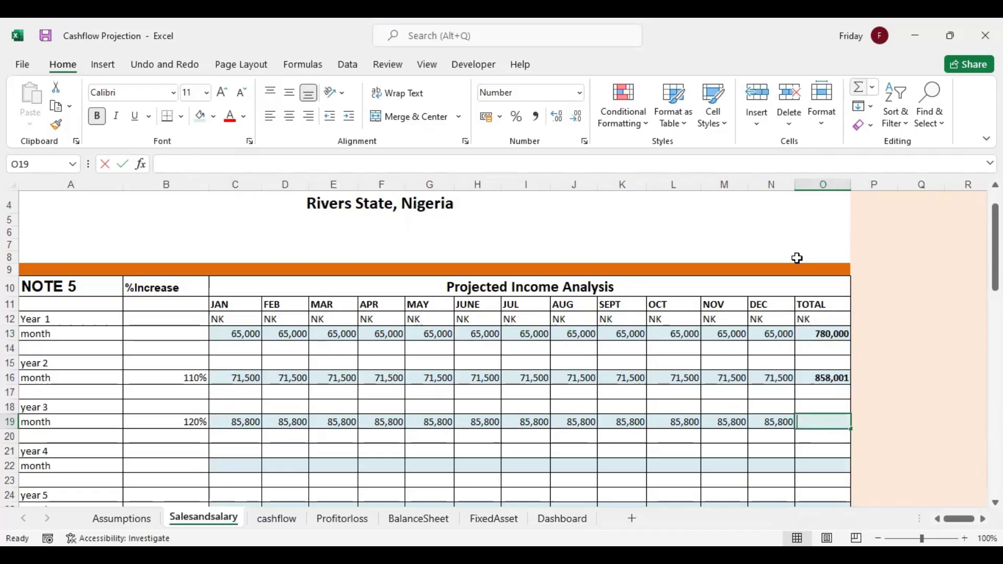
key("Return")
key("Return")
key("Return")
key("Return")
key("Return")
key("Return")
key("Return")
key("Return")
key("Return")
key("Return")
key("Return")
key("Return")
key("Up")
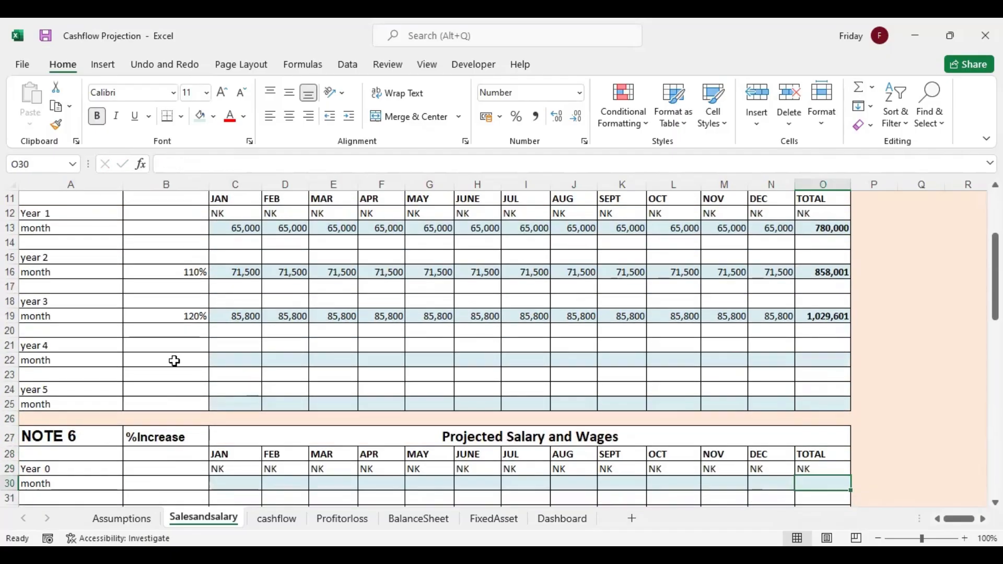
Set the year 4 income %Increase in B22 to 130%
left_click(195, 359)
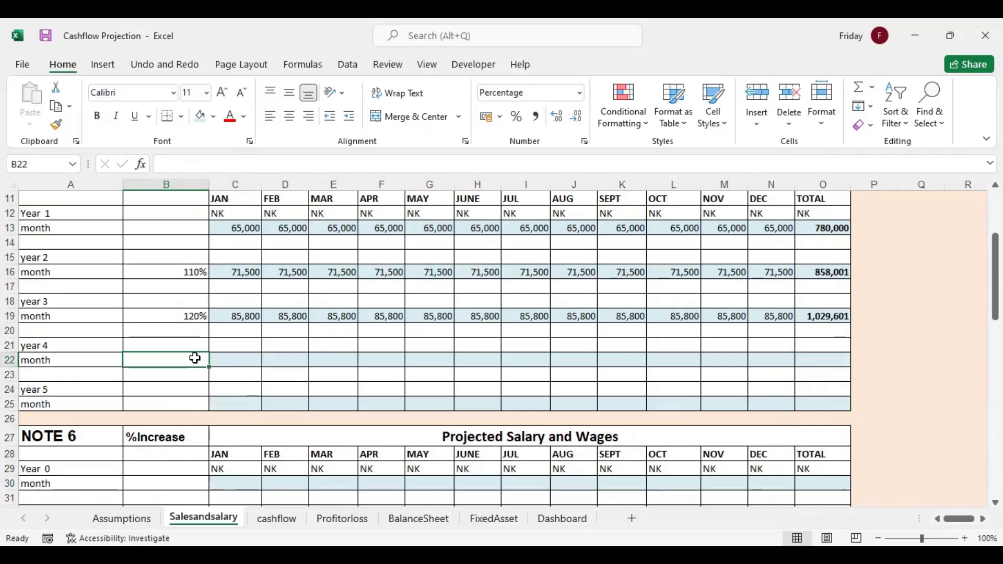
type("130")
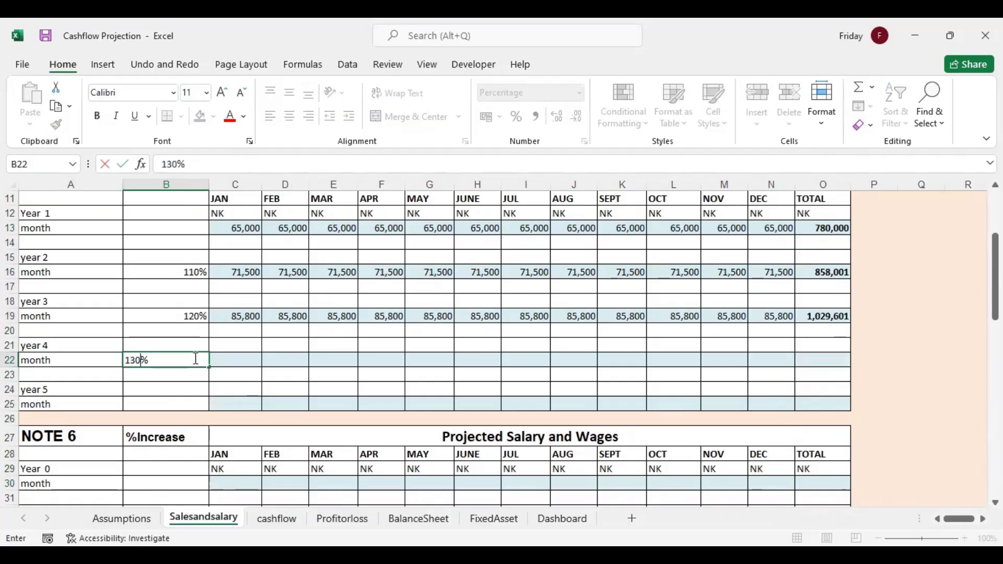
Calculate January's year 4 income in C22 with =$B$22*C19 and fill the formula across the row through December
left_click(228, 360)
type("=")
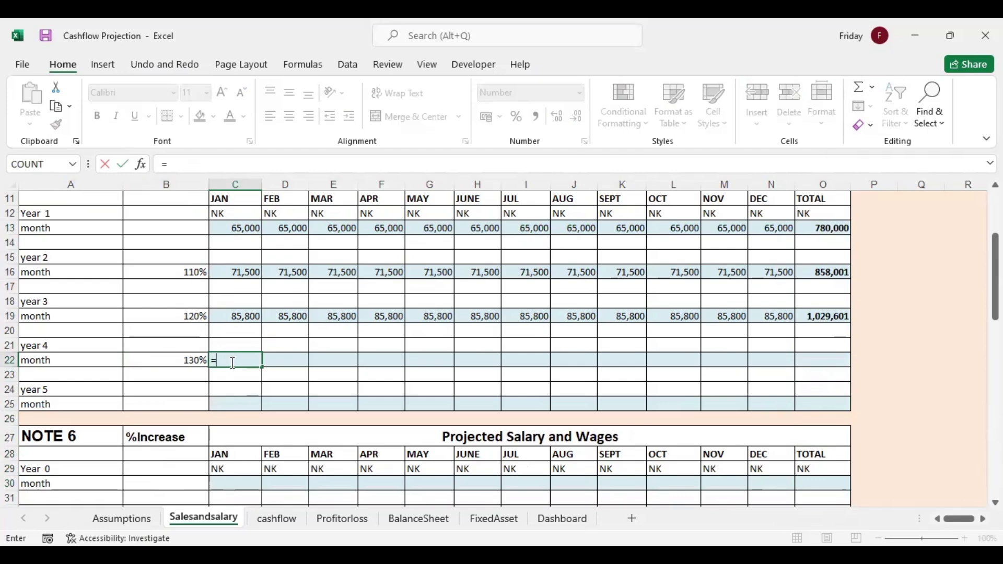
left_click(191, 362)
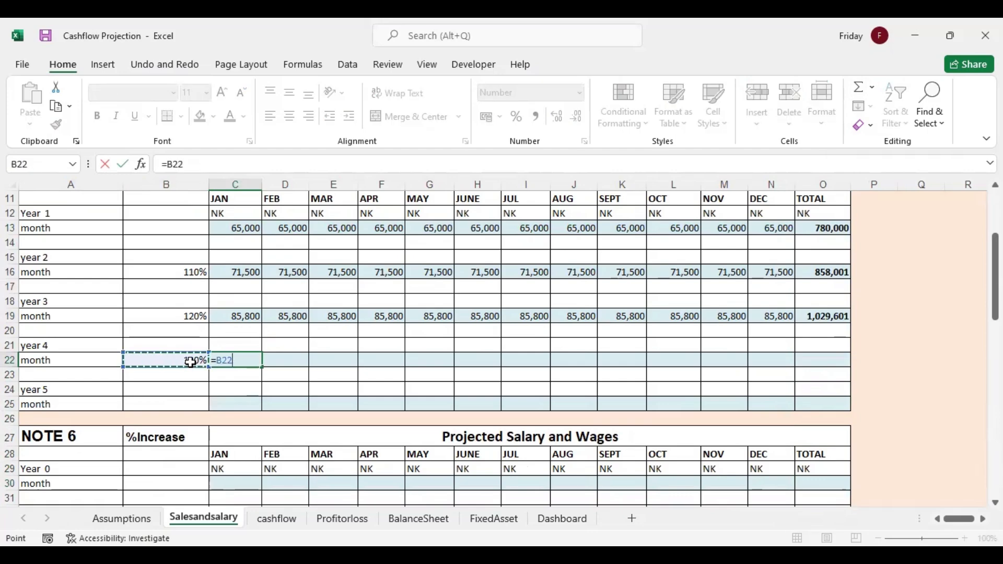
key("F4")
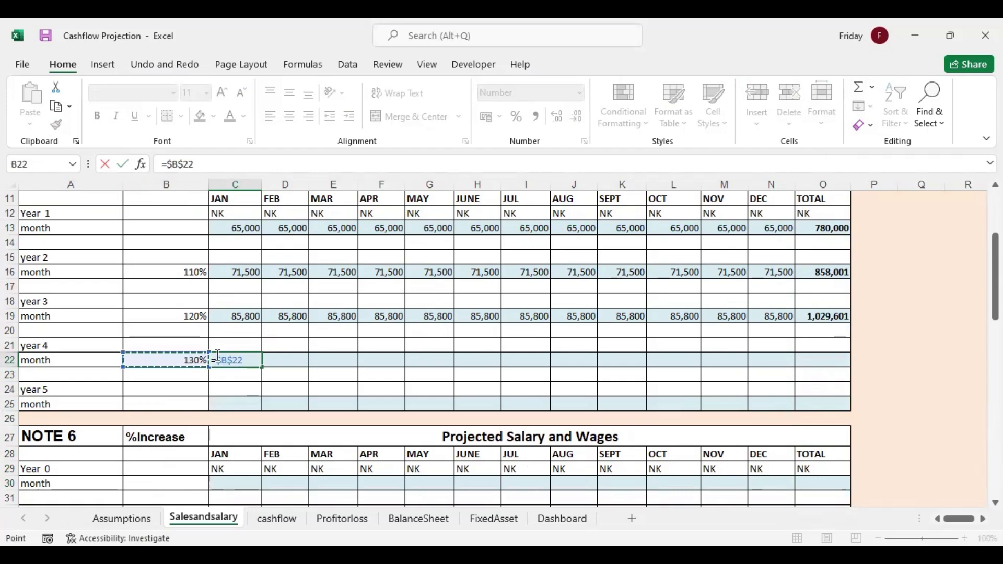
type("*")
left_click(253, 315)
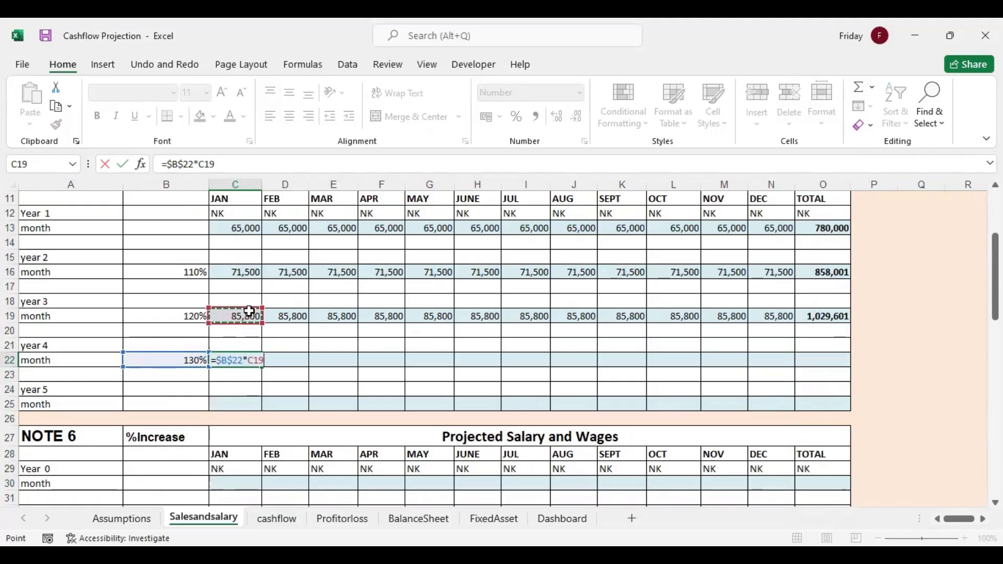
key("Return")
left_click(256, 359)
left_click_drag(262, 368, 781, 361)
Total the year 4 income row in O22 with AutoSum
left_click(815, 361)
left_click(858, 89)
key("Return")
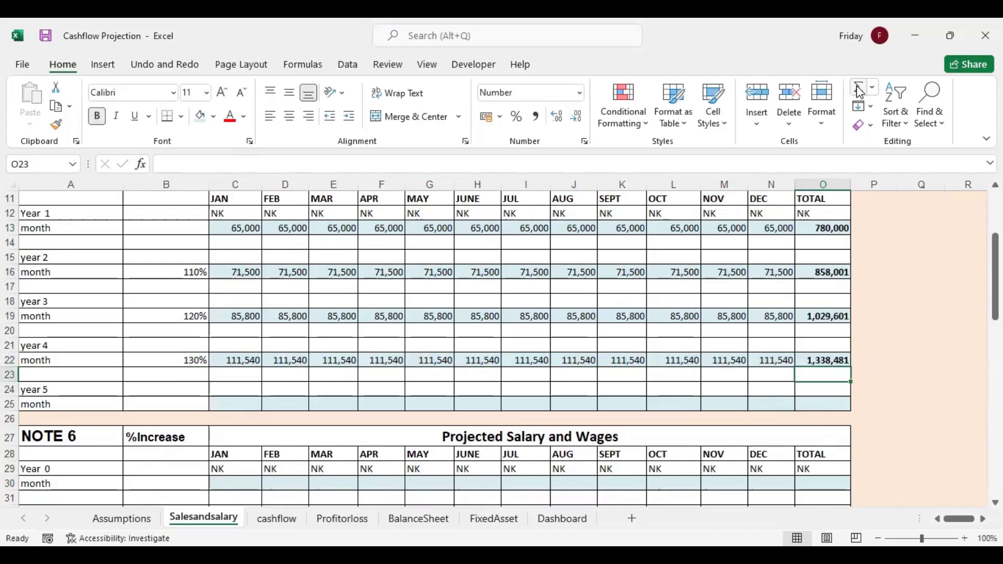
Set the year 5 income %Increase in B25 to 130%
left_click(191, 404)
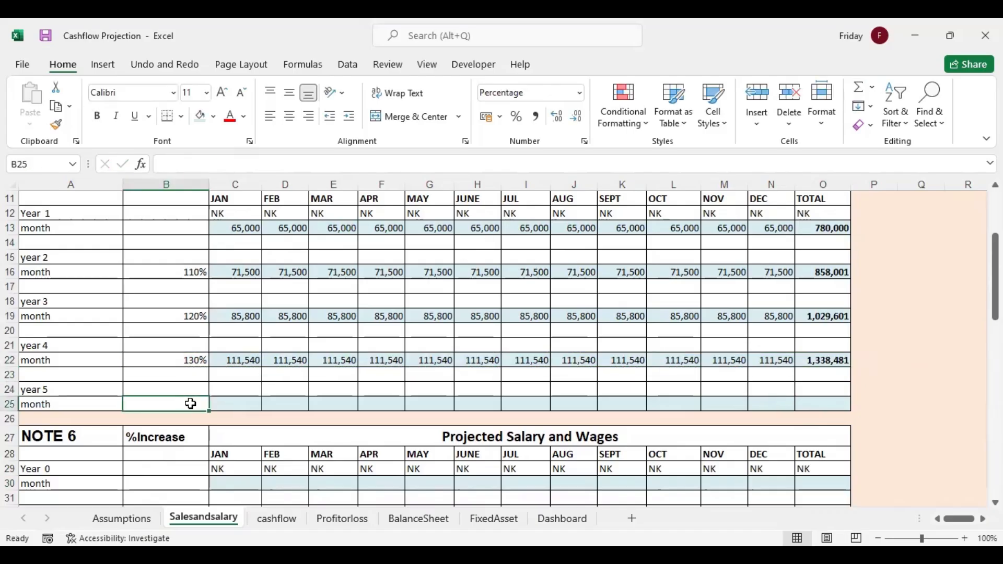
type("1")
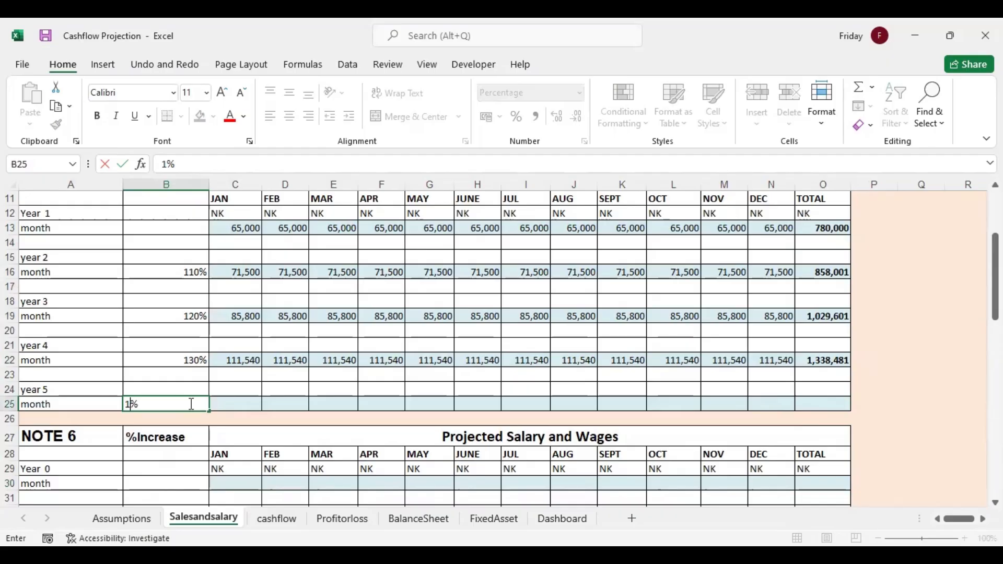
type("30")
Calculate January's year 5 income in C25 with =$B$25*C22 and fill the formula across the row through December
left_click(226, 404)
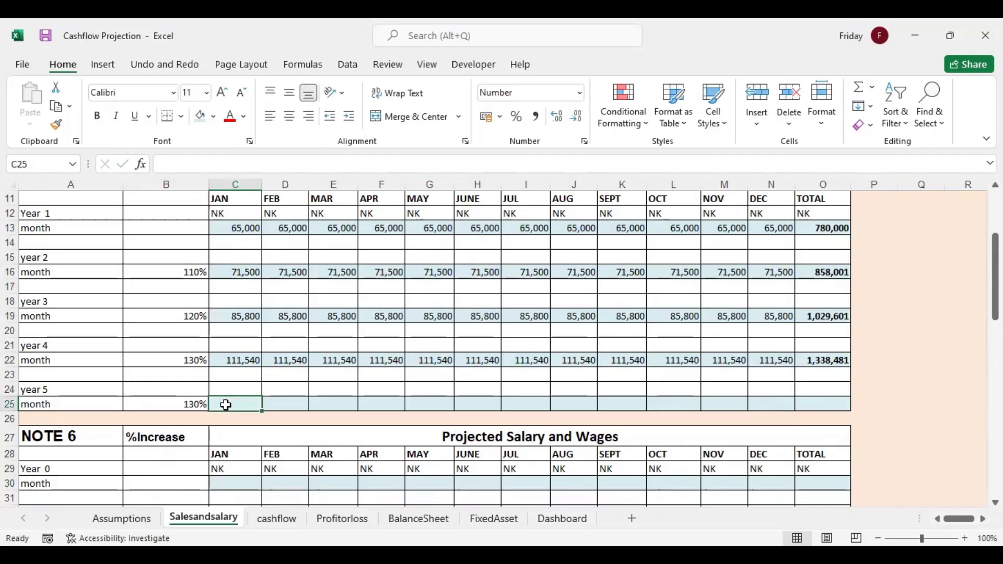
type("=")
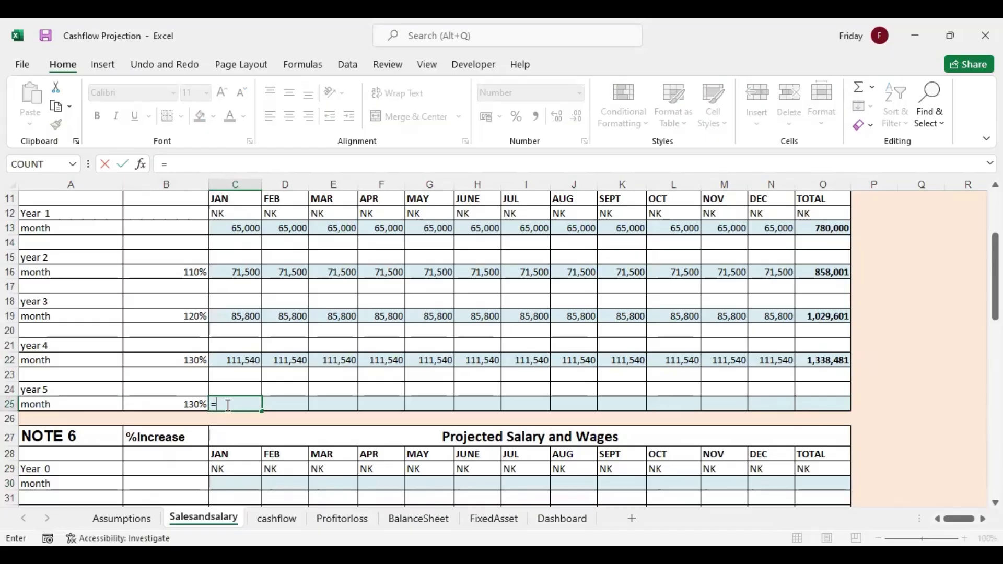
left_click(182, 407)
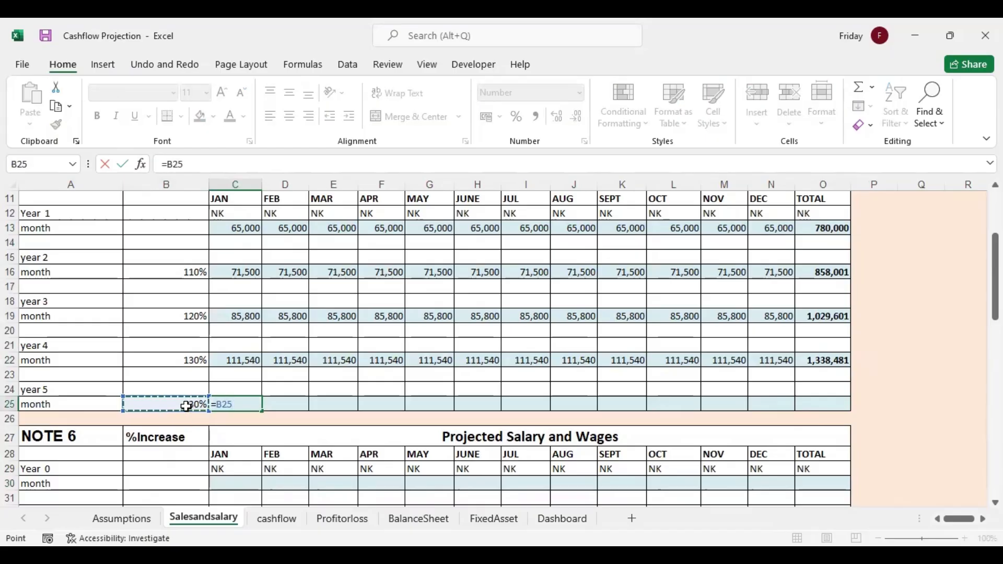
key("F4")
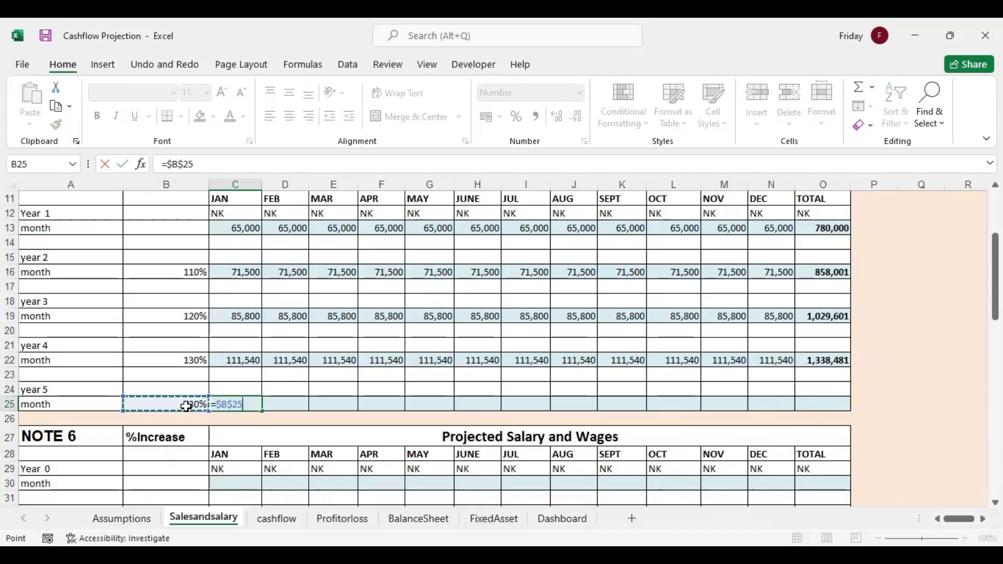
type("*")
left_click(236, 361)
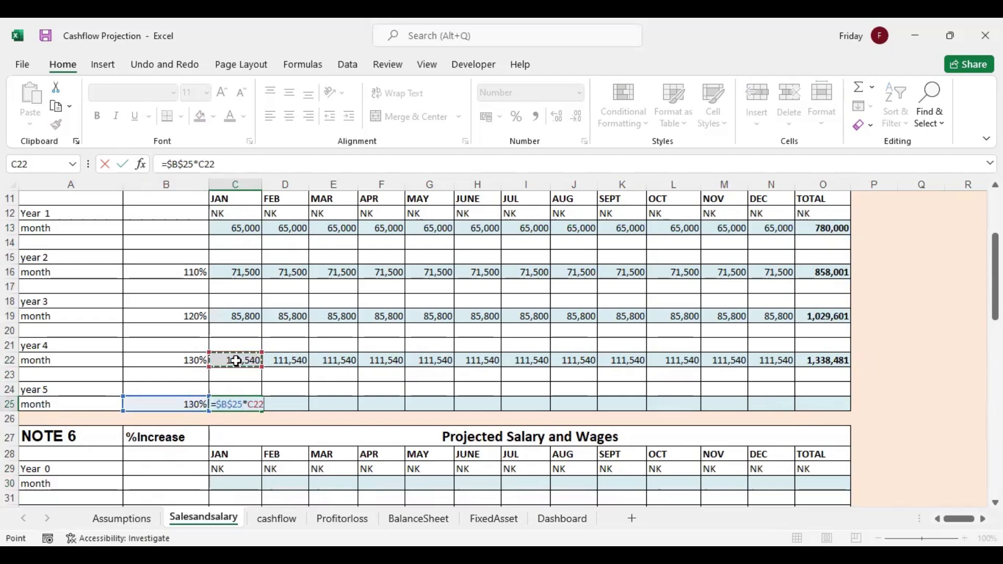
key("Return")
left_click(256, 405)
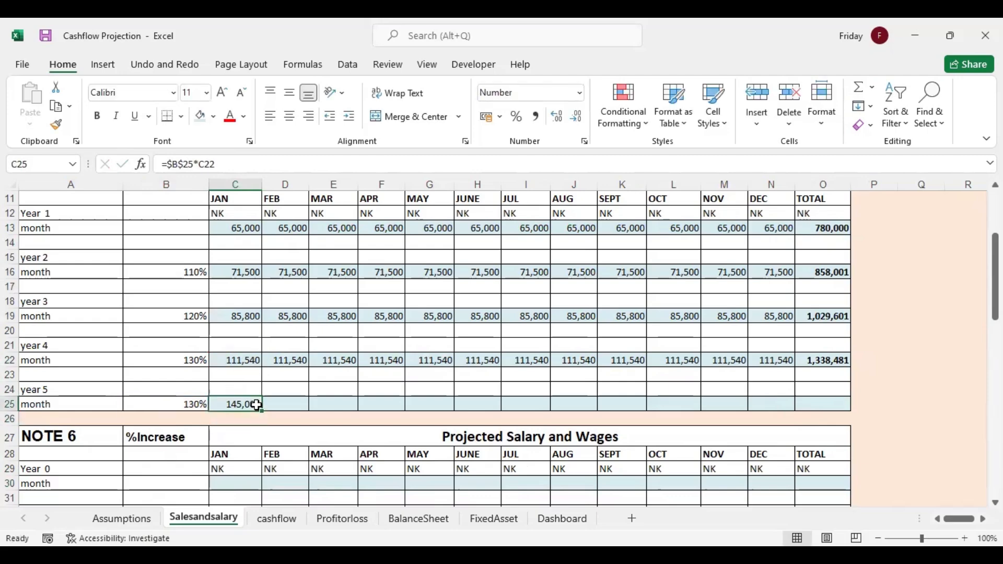
left_click_drag(273, 411, 815, 402)
Total the year 5 income row in O25 with AutoSum
left_click(815, 402)
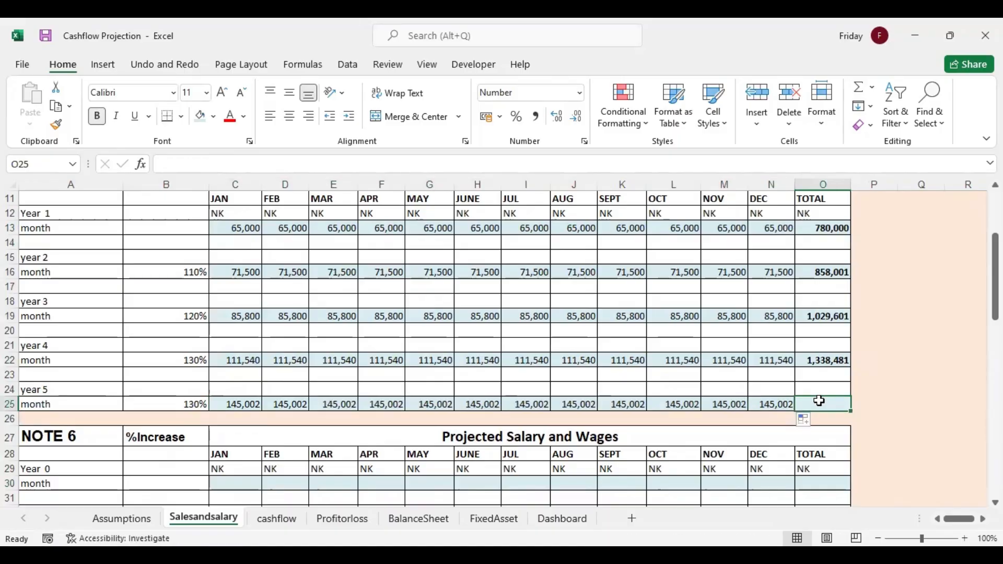
left_click(861, 88)
key("Return")
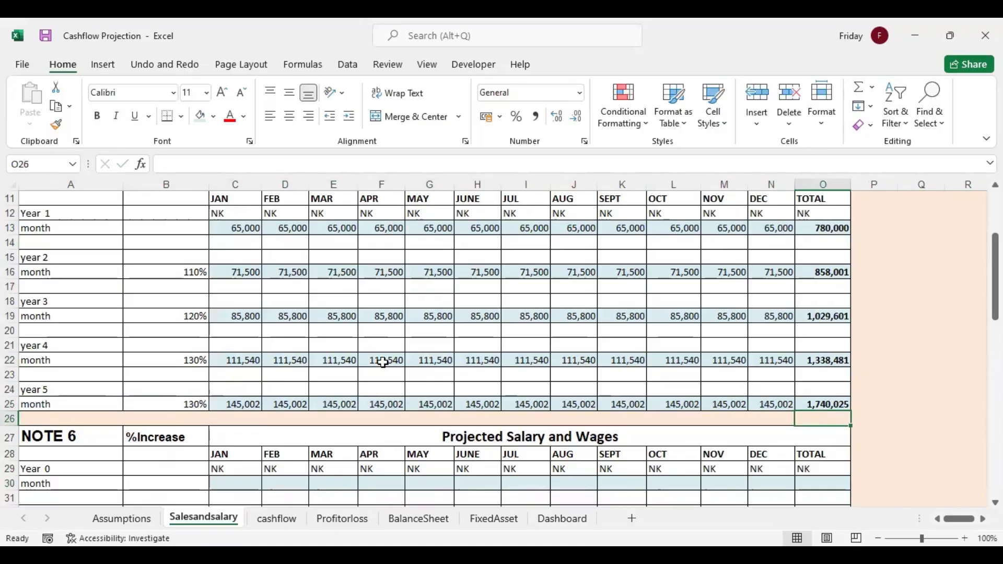
left_click(505, 293)
key("Up")
key("Up")
key("Up")
key("Up")
key("Up")
key("Up")
key("Up")
key("Up")
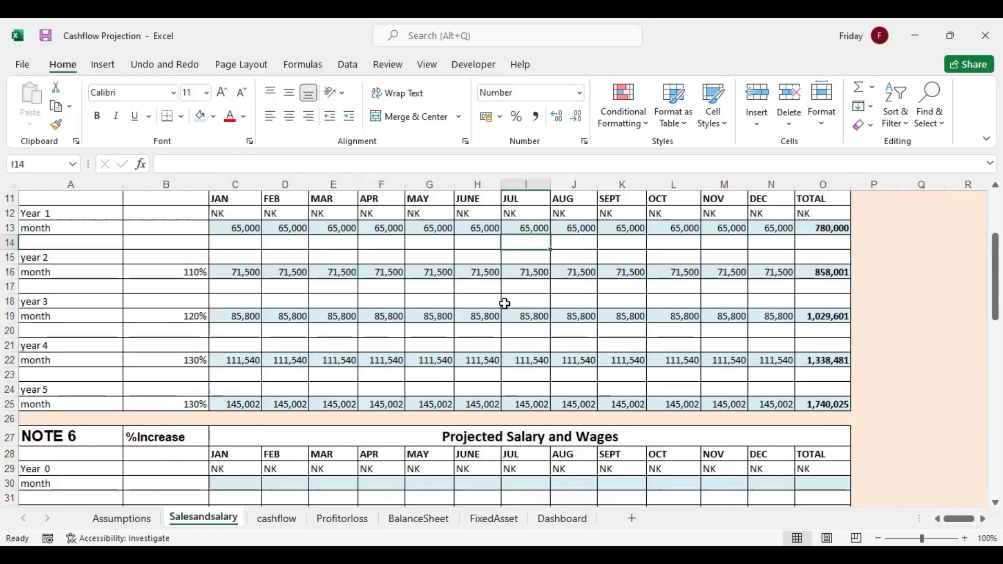
key("Down")
key("Down")
key("Down")
key("Down")
key("Down")
key("Down")
key("Down")
key("Down")
key("Down")
key("Down")
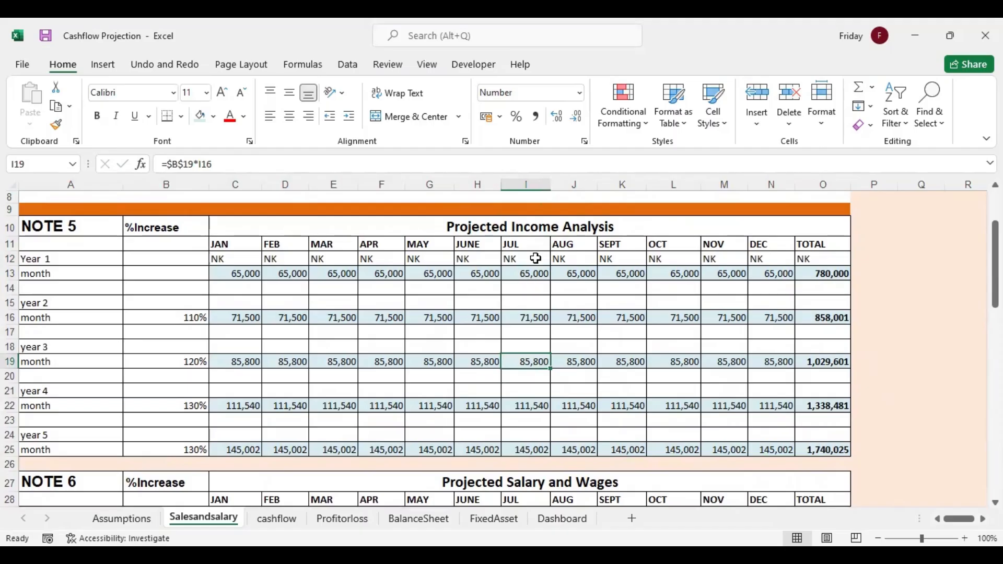
Change the year 2 income %Increase in B16 to 105%
left_click(190, 317)
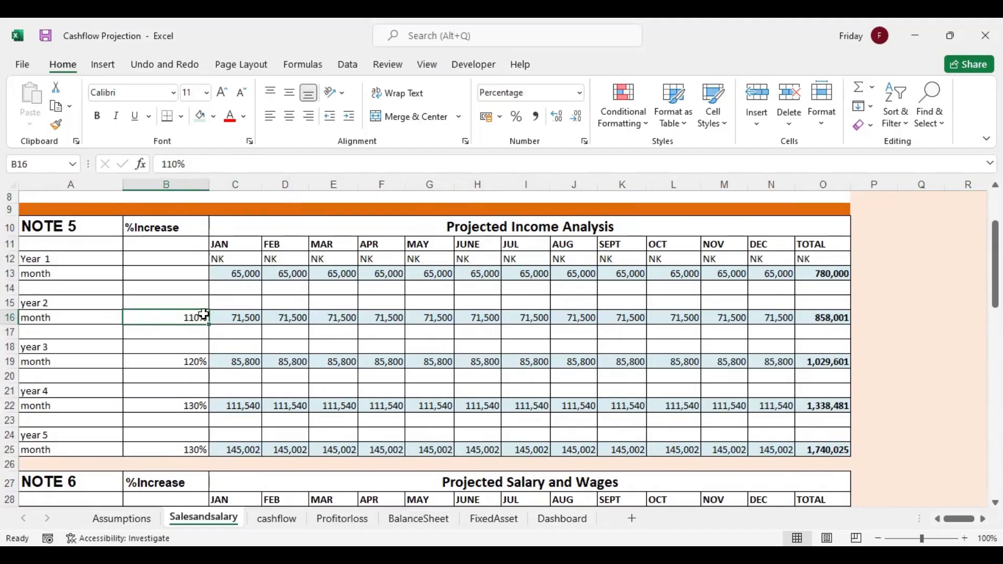
double_click(196, 318)
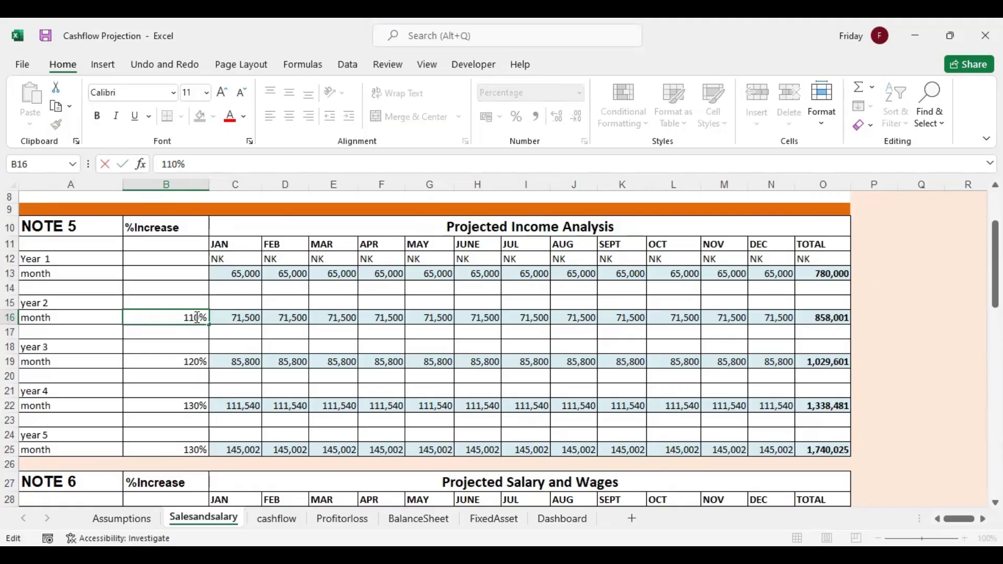
key("BackSpace")
type("5")
key("Return")
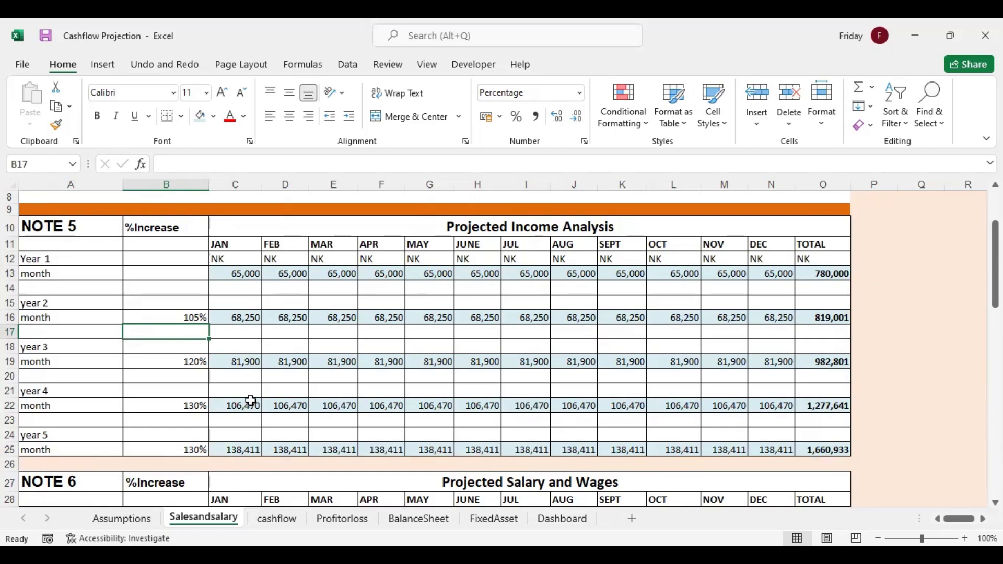
left_click(296, 347)
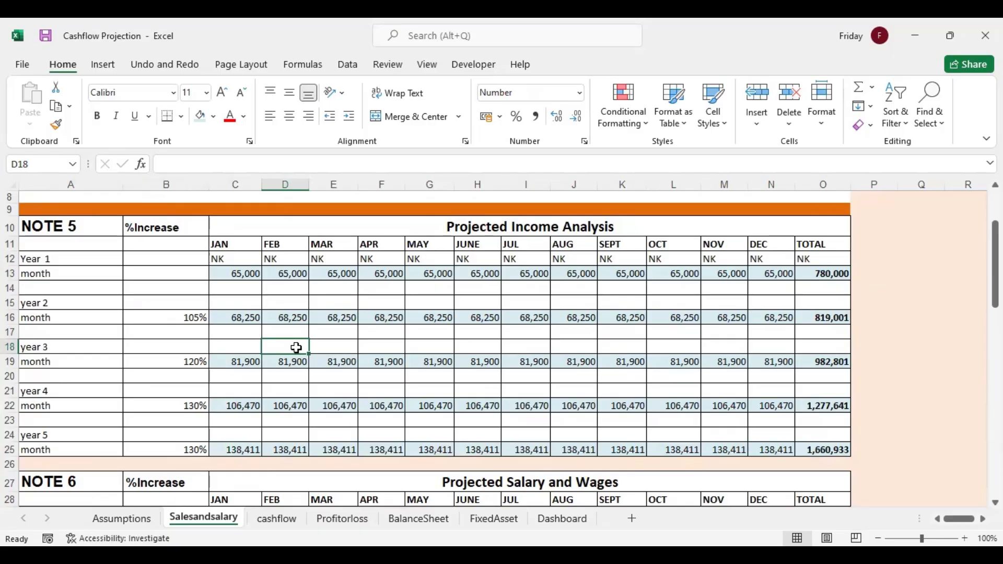
Change the year 3 income %Increase in B19 to 110%
left_click(185, 317)
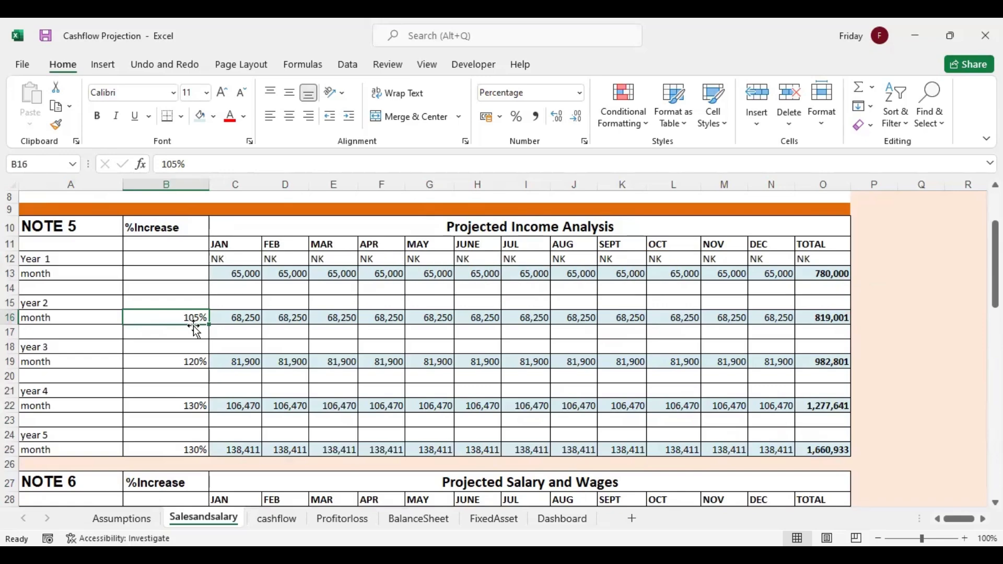
left_click(192, 358)
double_click(179, 362)
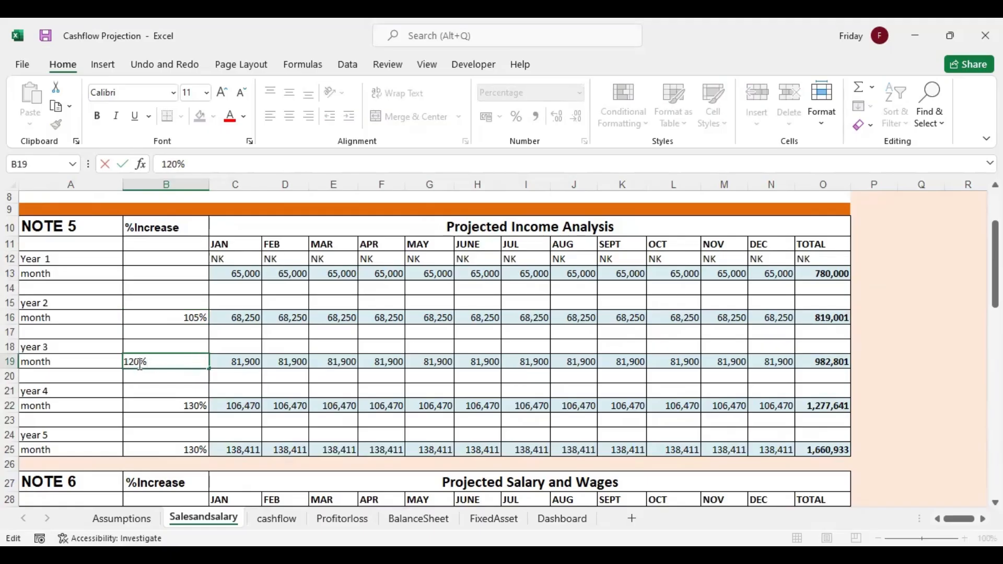
key("BackSpace")
type("1")
Change the year 4 income %Increase in B22 to 112%
left_click(181, 406)
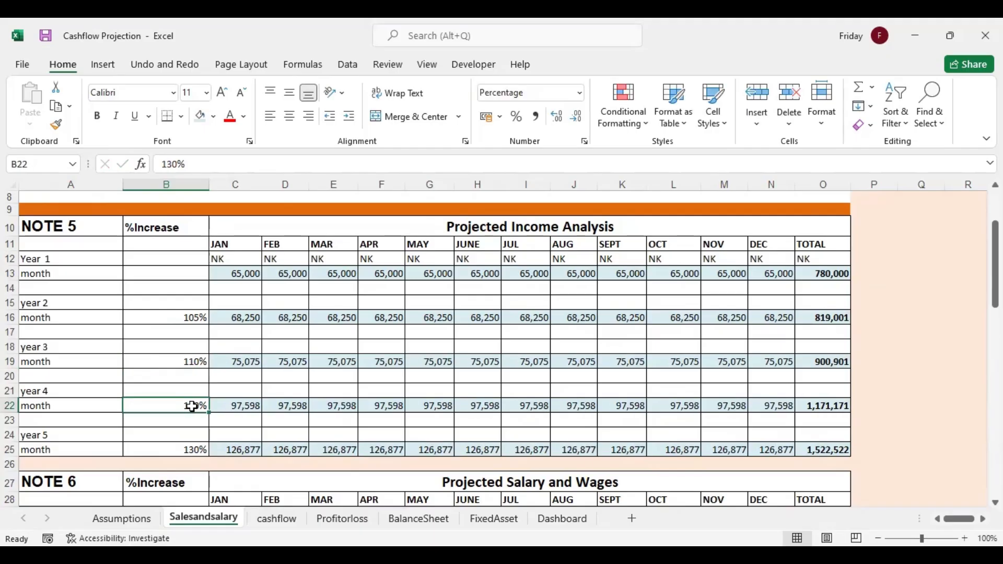
double_click(184, 406)
key("BackSpace")
key("BackSpace")
type("12")
key("Return")
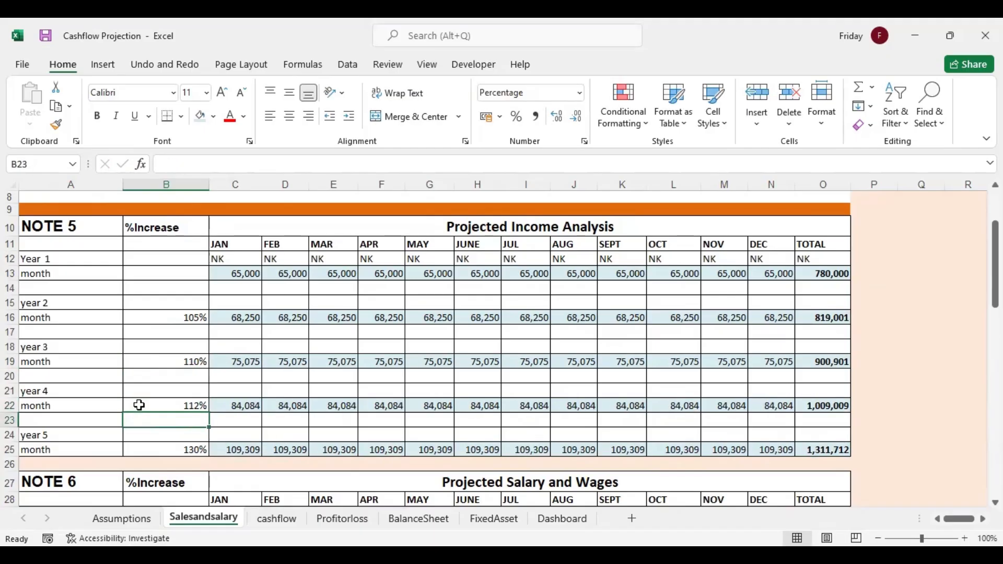
Change the year 5 income %Increase in B25 to 115%
left_click(193, 448)
double_click(162, 448)
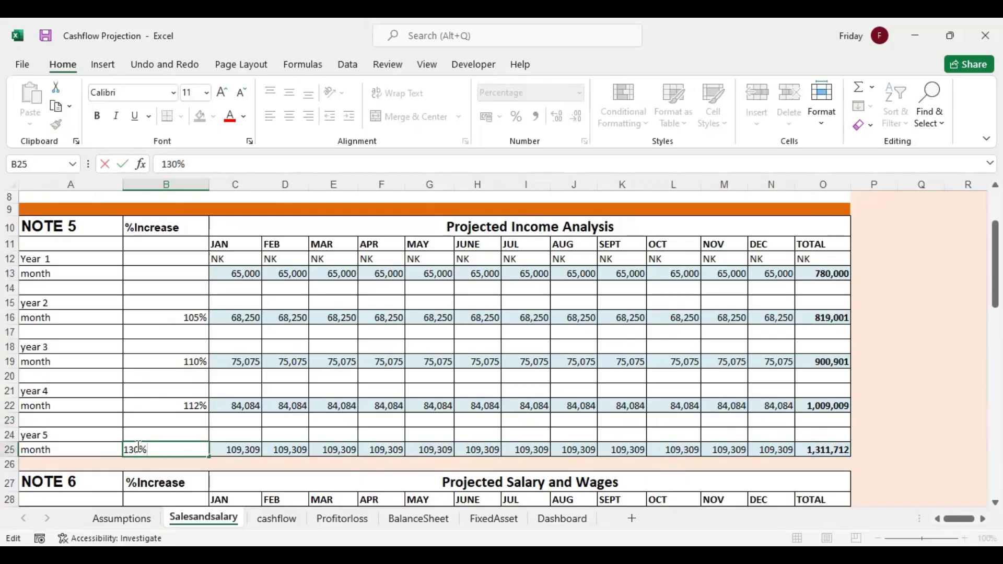
key("BackSpace")
key("BackSpace")
type("15")
key("Return")
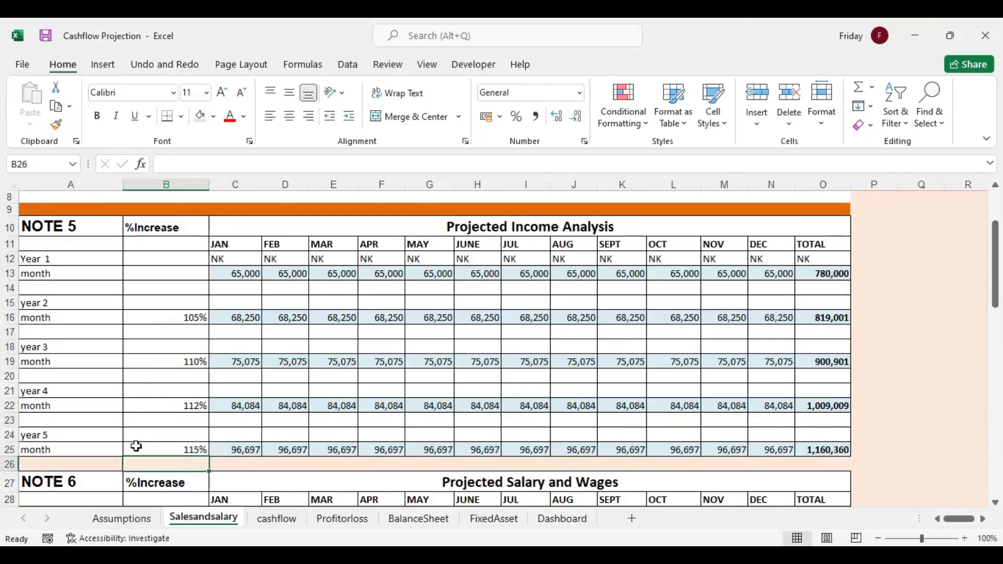
Link January's year 0 salary in C30 under NOTE 6 to the Assumptions sheet with =Assumptions!D36
scroll(345, 412, "down", 7)
left_click(230, 228)
type("=")
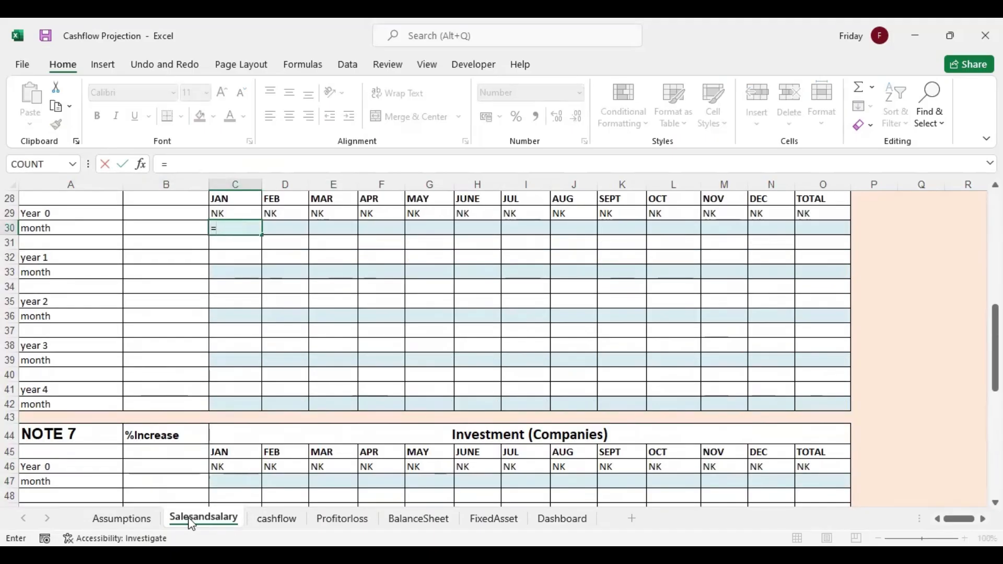
left_click(134, 516)
left_click(539, 462)
key("Down")
key("Down")
key("Down")
key("Down")
key("Down")
key("Down")
key("Down")
key("Down")
key("Down")
key("Down")
key("Down")
key("Down")
key("Up")
key("Up")
key("Up")
key("Up")
key("Up")
key("Up")
key("Return")
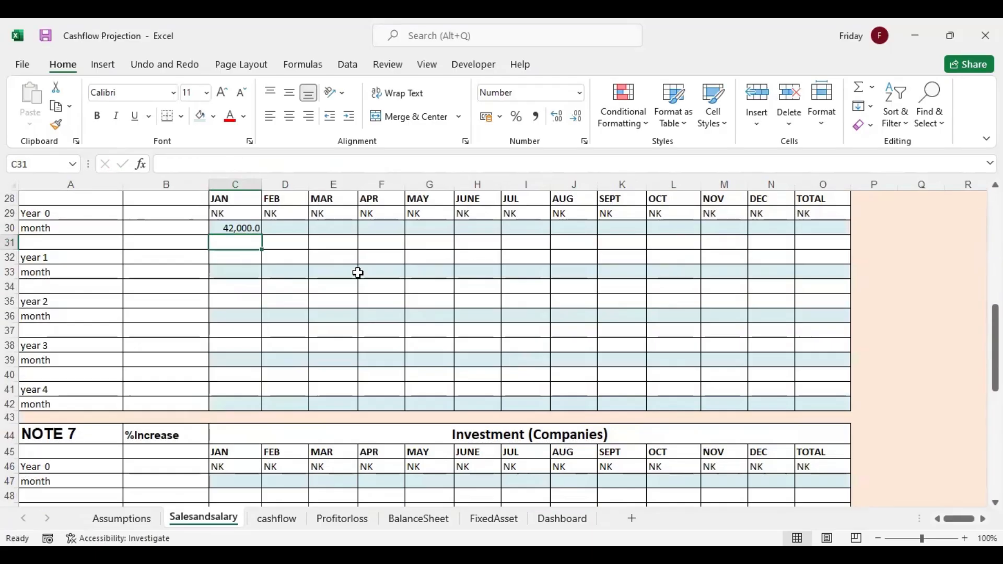
Set February's year 0 salary in D30 equal to January's in C30 and fill the formula across through December
left_click(243, 228)
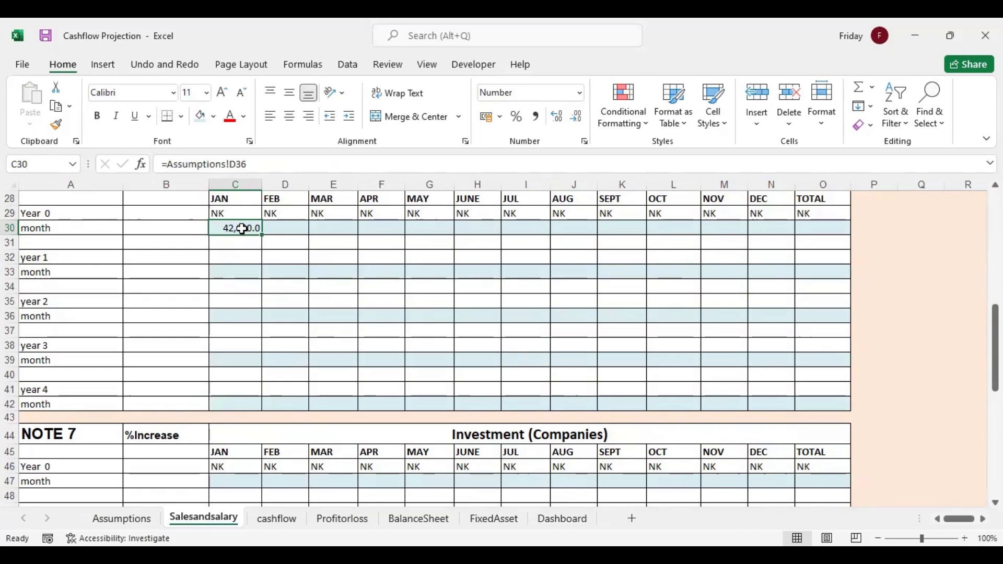
left_click(280, 228)
type("=")
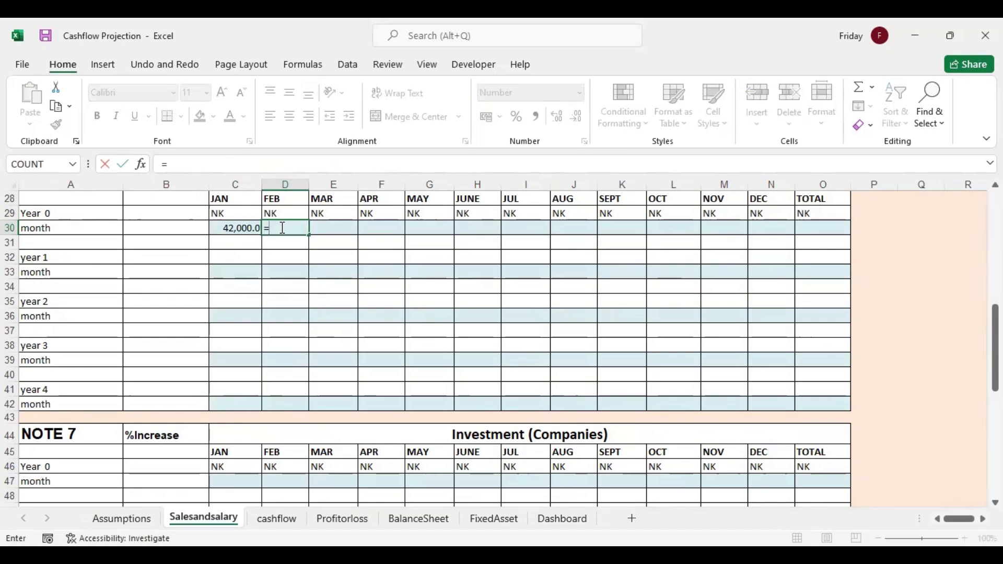
left_click(244, 229)
key("Return")
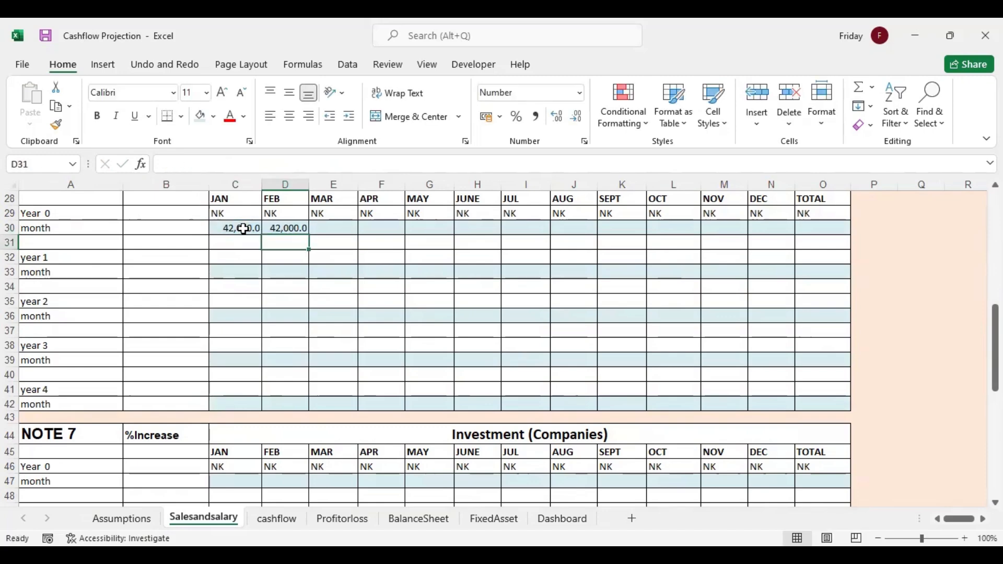
left_click(287, 228)
left_click_drag(309, 235, 783, 206)
Total the year 0 salary row in O30 with AutoSum
left_click(821, 228)
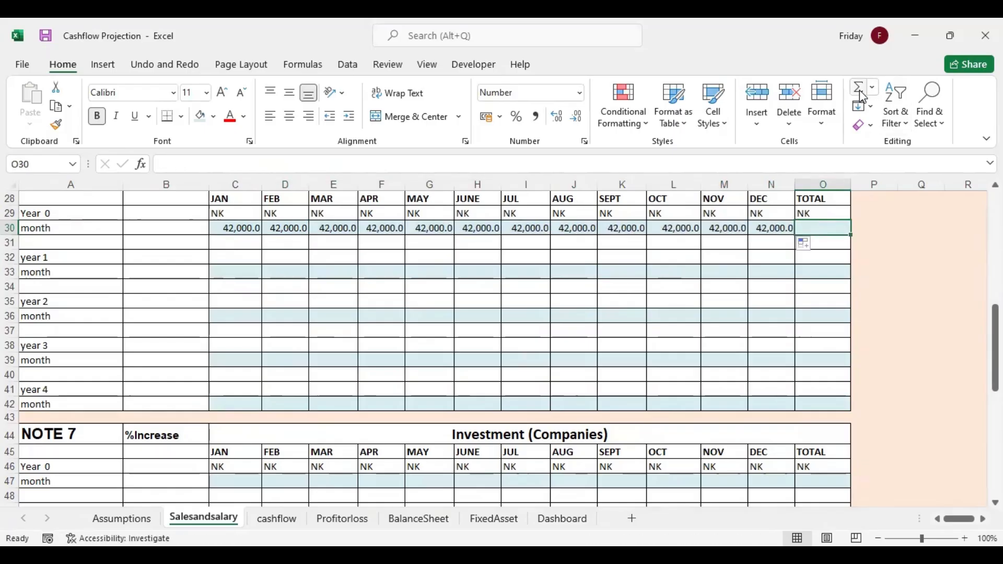
left_click(860, 90)
key("Return")
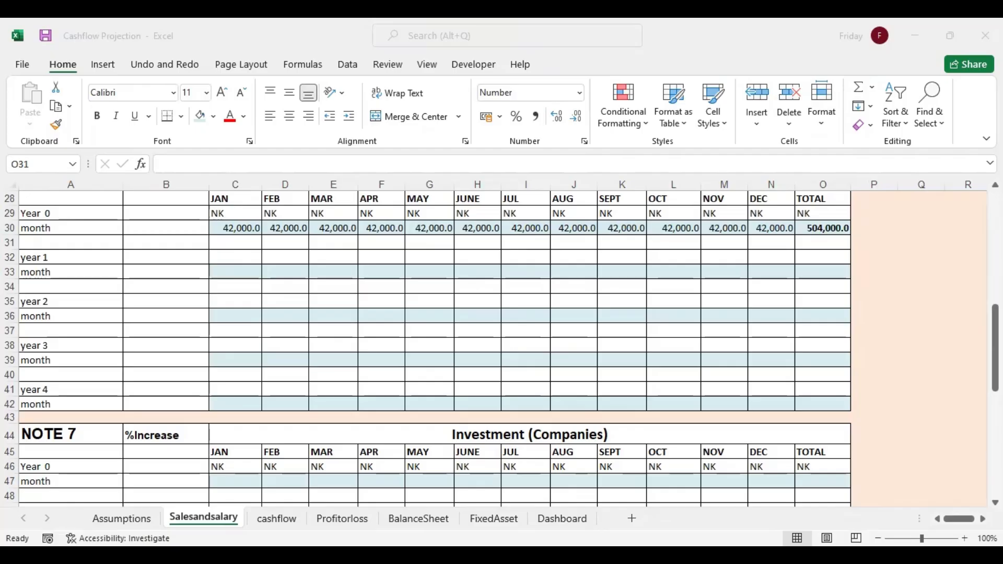
Paste the copied salary projection for years 1 to 4, with 110% increases, at B33 and check the January formula in C33
left_click_drag(995, 327, 996, 372)
left_click(167, 271)
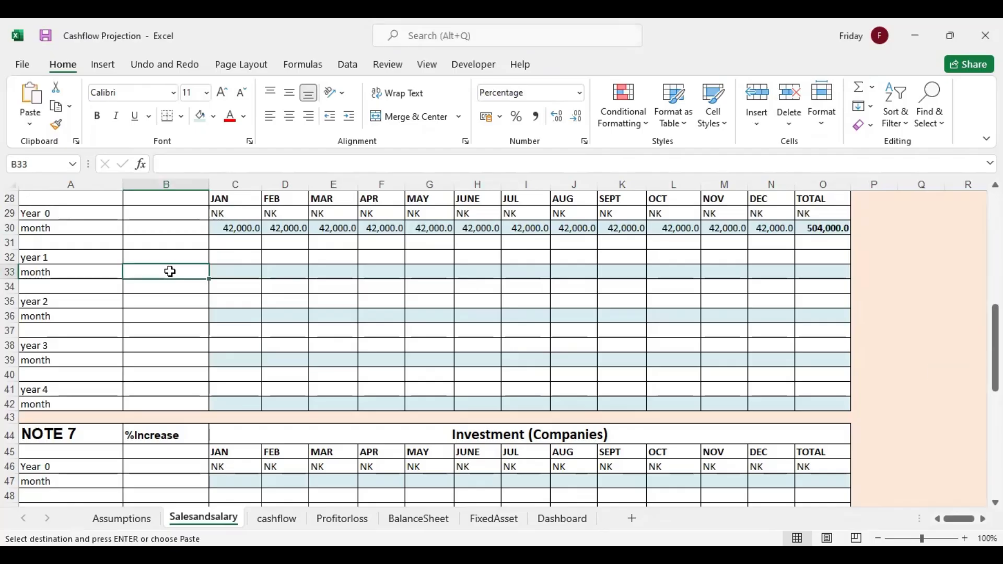
right_click(168, 271)
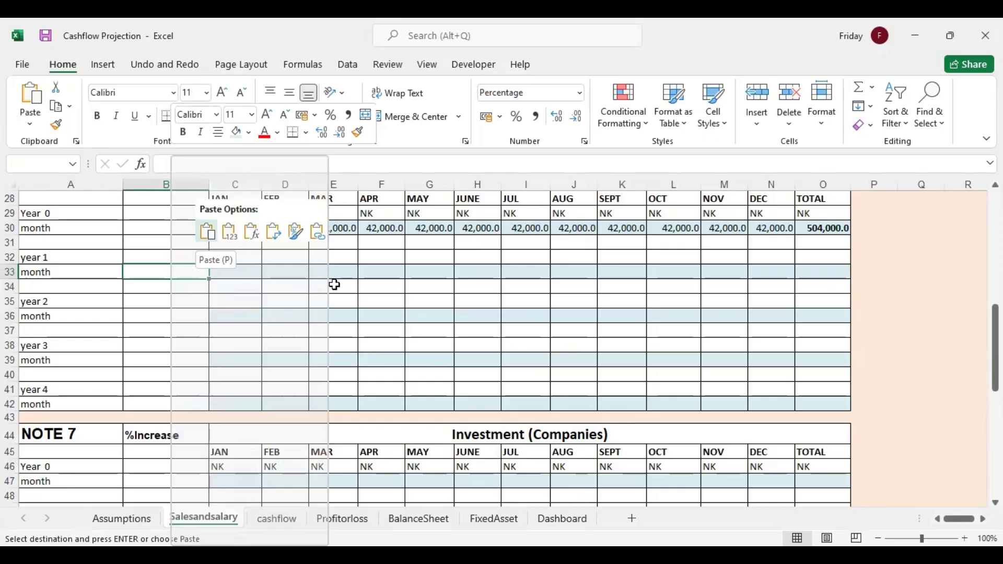
key("Return")
double_click(251, 272)
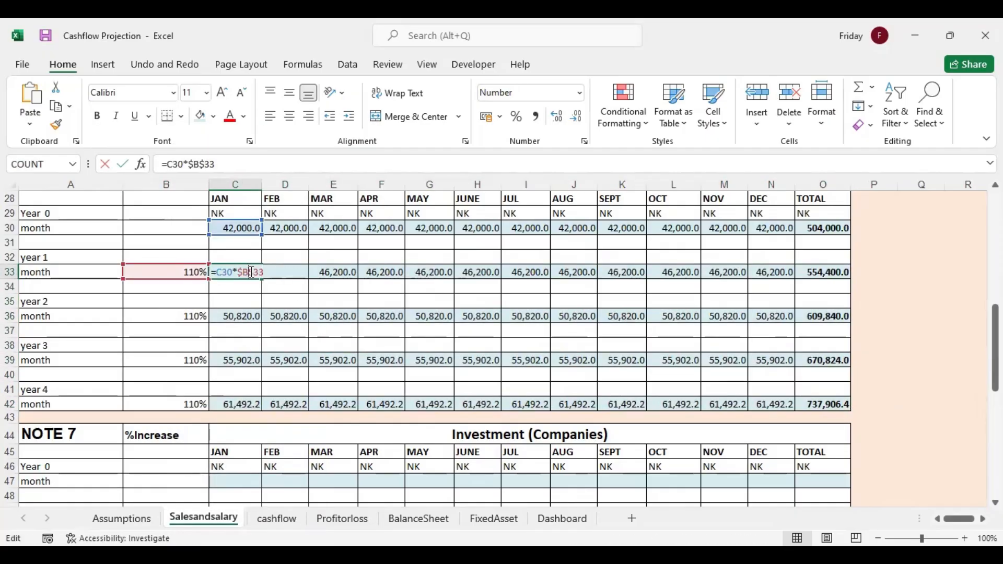
left_click(276, 302)
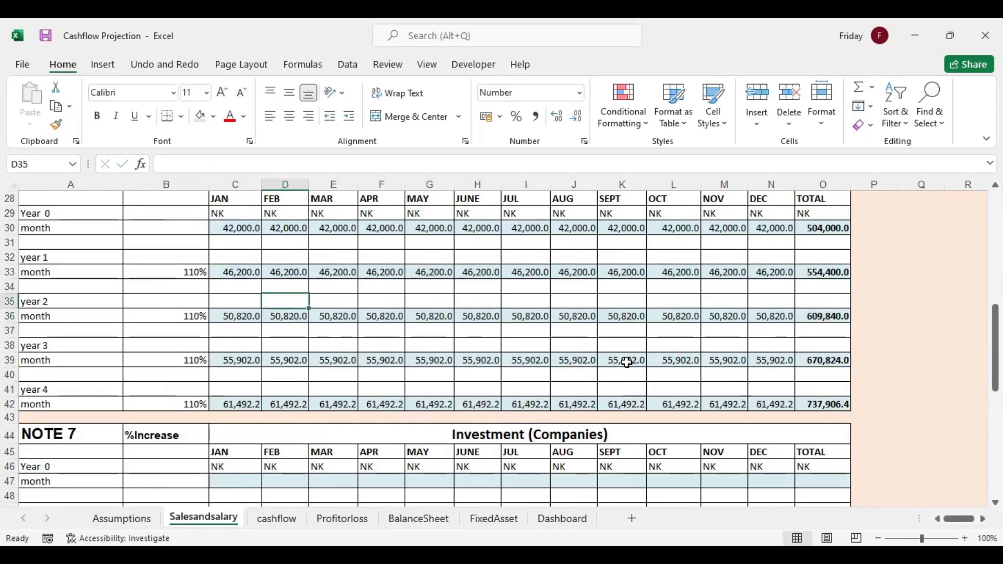
Copy the prepared list of five companies with sectors and monthly investments from the other window and paste it at A64 under NOTE 8
left_click(299, 386)
key("Down")
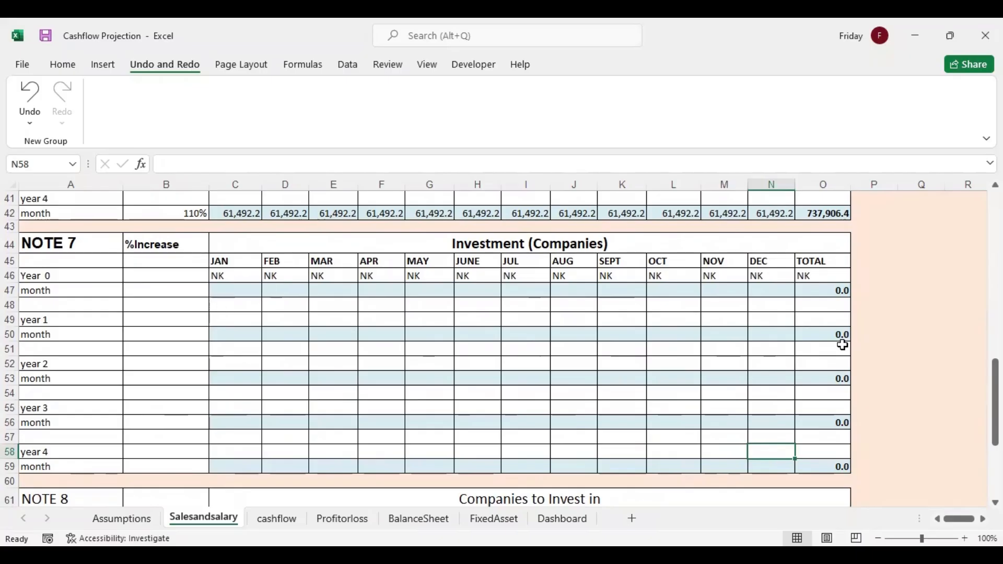
left_click_drag(995, 403, 995, 440)
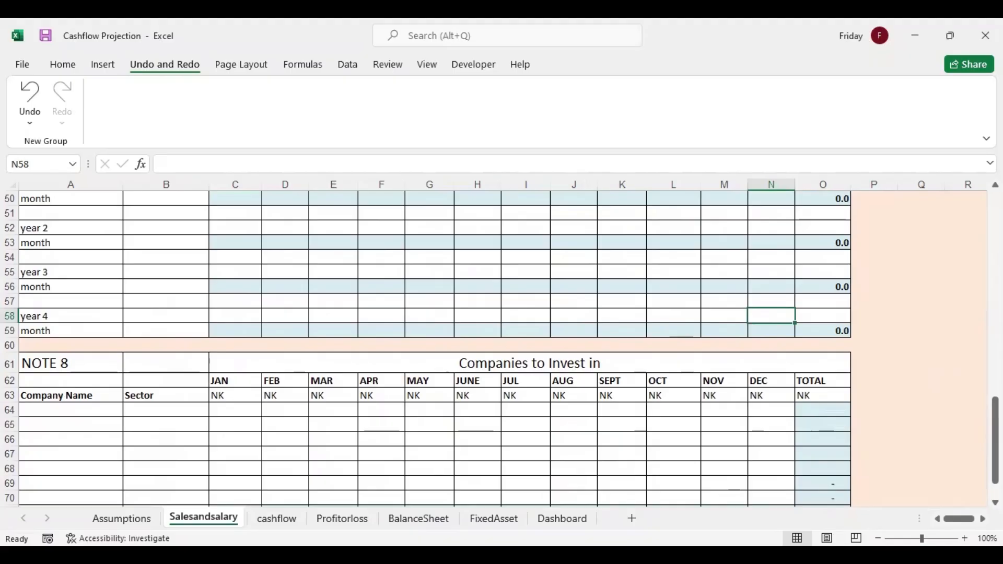
key("alt+Tab")
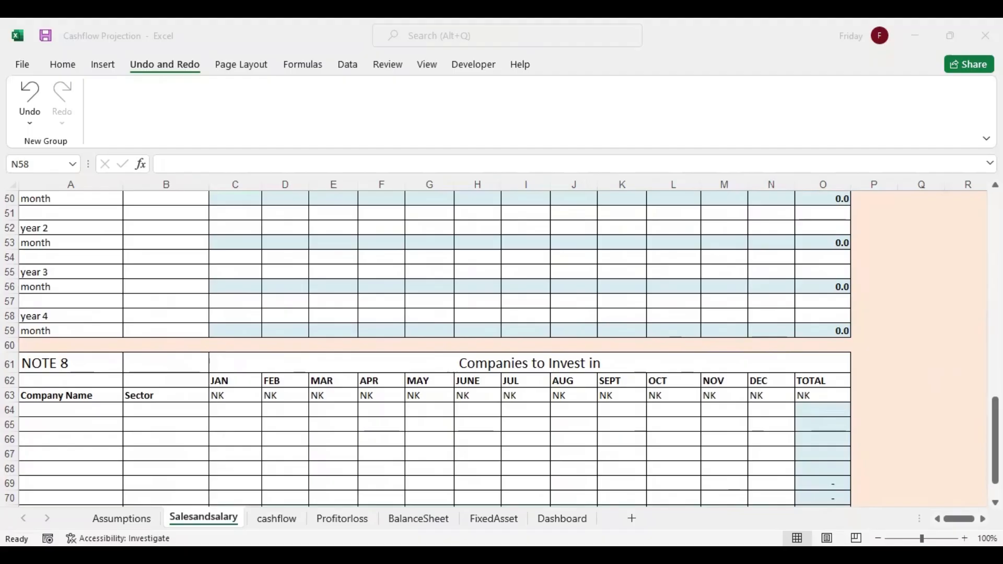
key("ctrl+c")
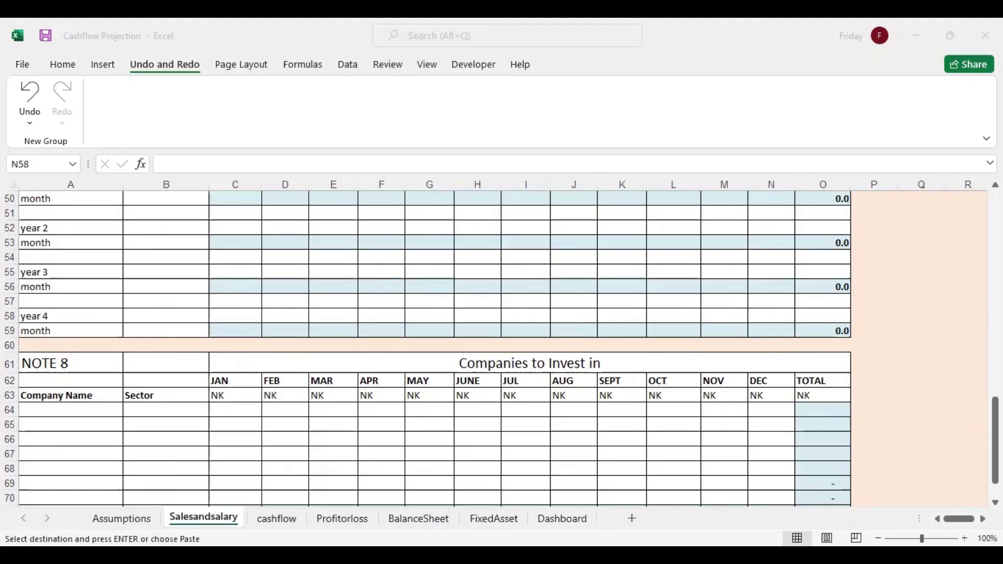
left_click(59, 411)
right_click(58, 411)
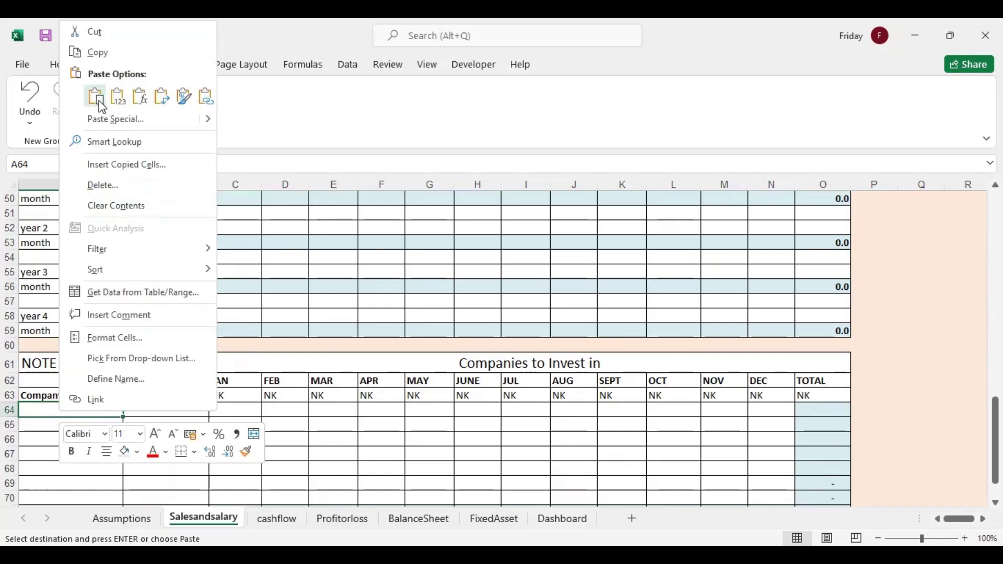
left_click(99, 96)
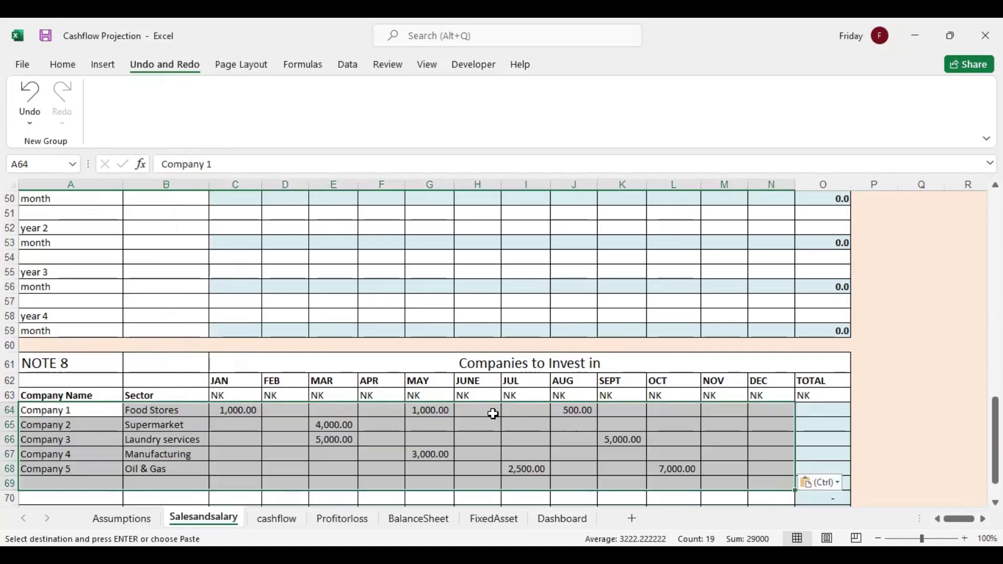
Total Company 1's investments in O64 with =SUM(C64:N64) and fill the formula down through O70
left_click_drag(996, 439, 995, 444)
left_click(817, 395)
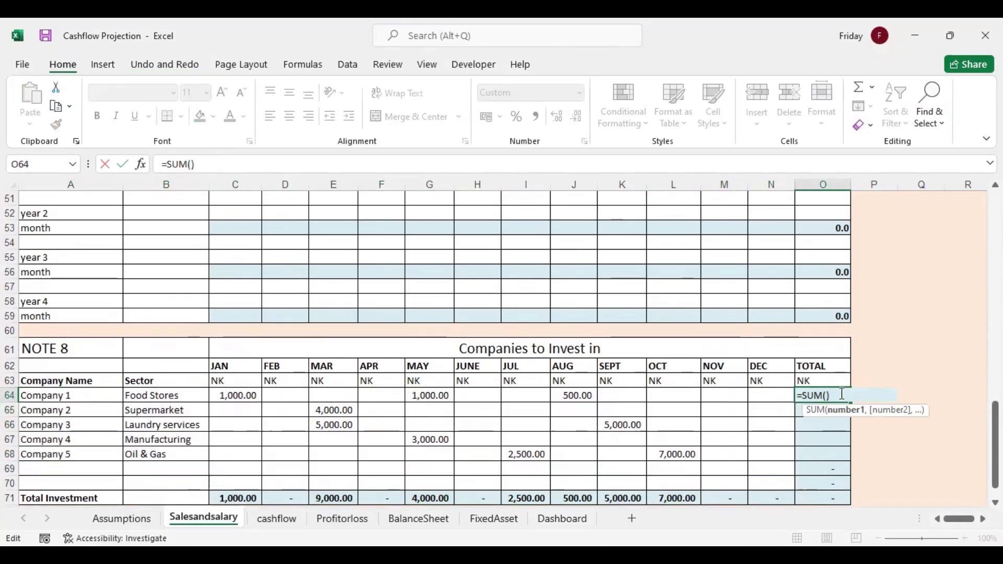
left_click(221, 395)
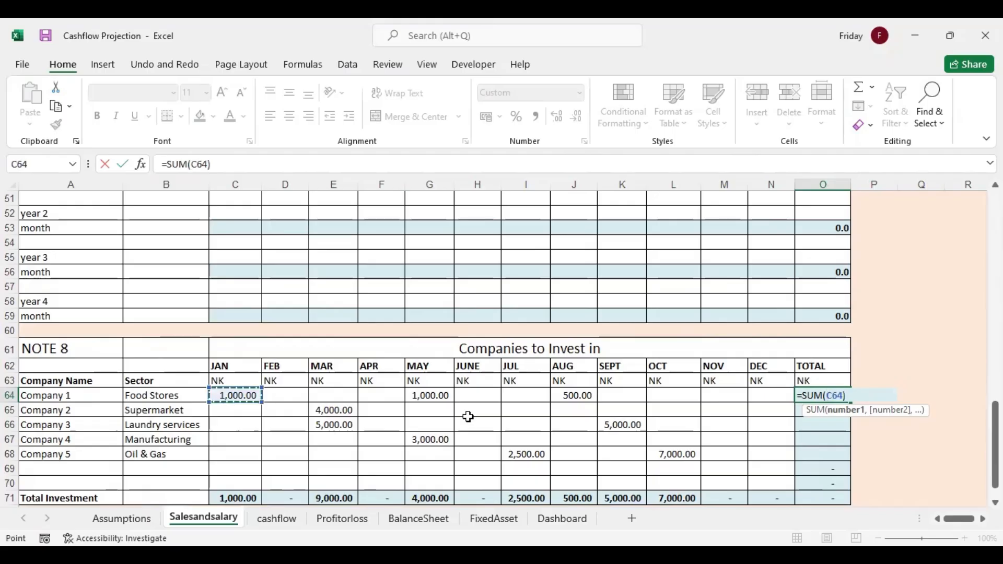
left_click(764, 394, "shift")
key("Return")
left_click(823, 396)
left_click_drag(851, 402, 831, 484)
Copy the prepared investment projection for years 0 to 4, paste it at B47 under NOTE 7 and check the January formula in C47
scroll(936, 418, "up", 2)
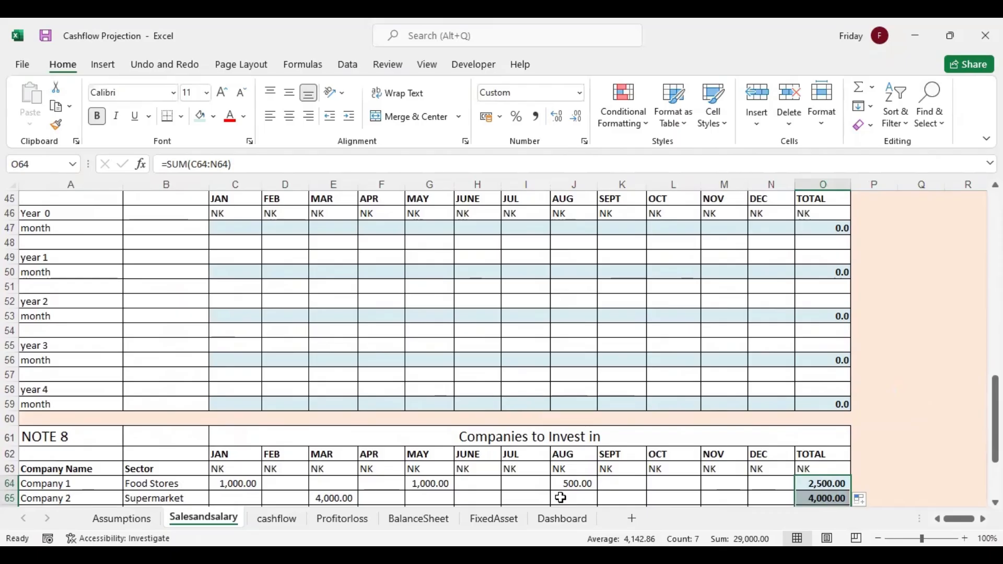
left_click_drag(995, 419, 996, 417)
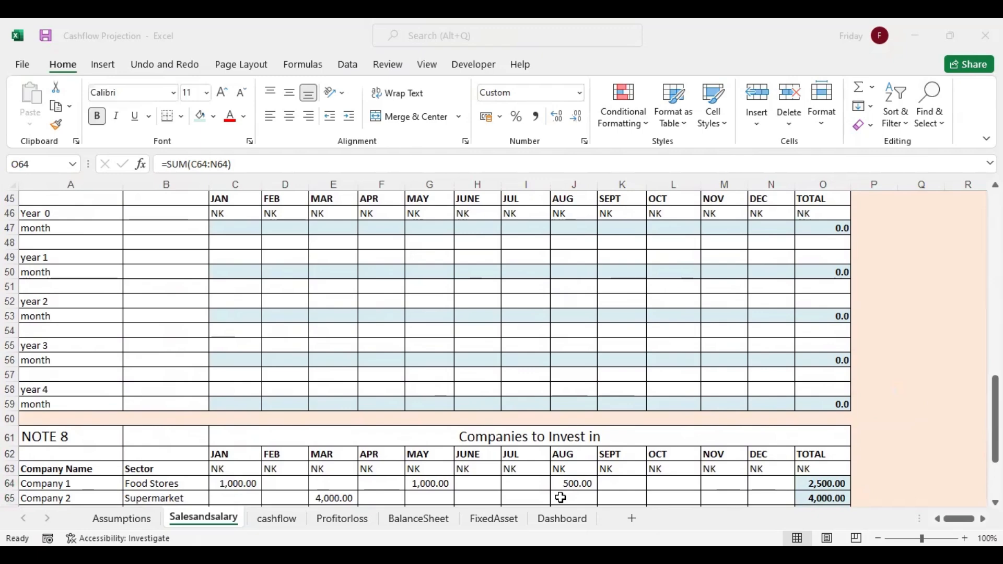
key("ctrl+c")
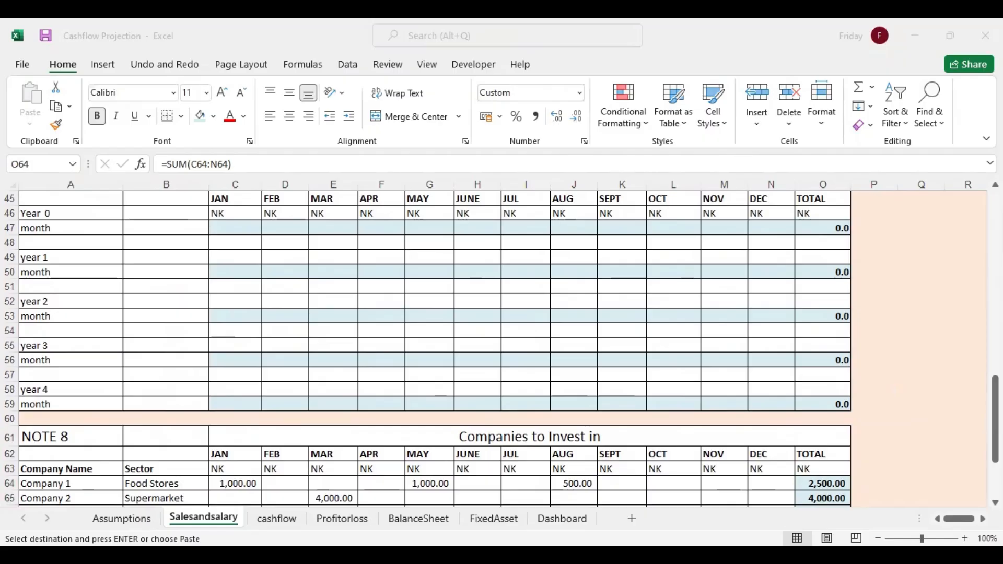
left_click(151, 225)
right_click(151, 225)
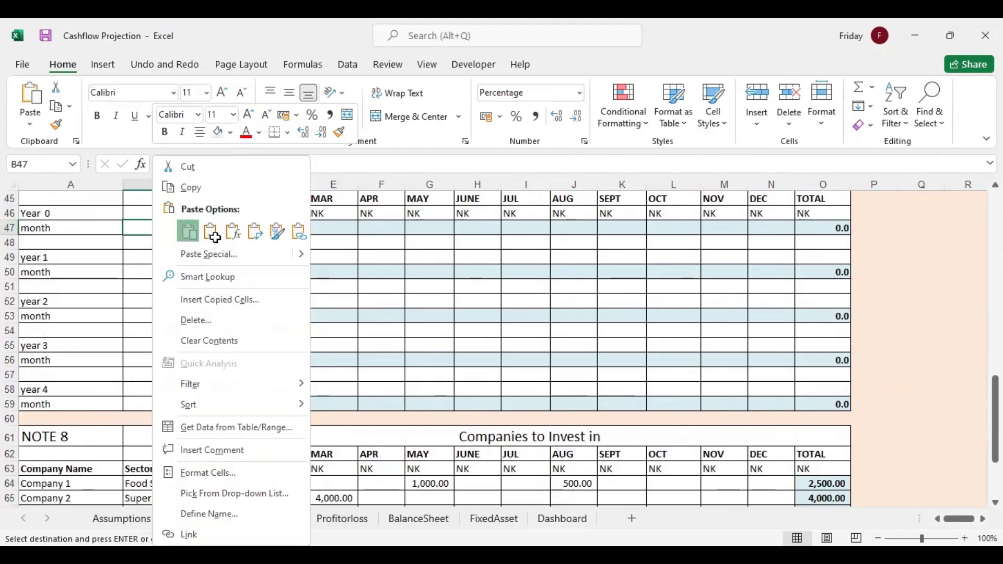
left_click(189, 238)
left_click(246, 229)
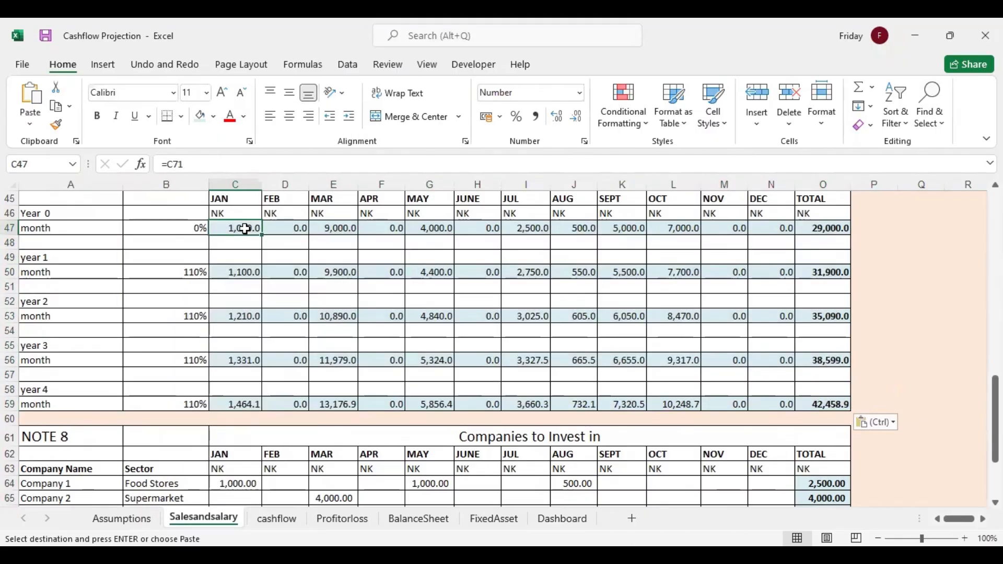
Link January's year 0 investment in C47 to the NOTE 8 Total Investment row with =C71 and fill it across through December
mouse_move(996, 391)
left_mouse_down()
mouse_move(995, 421)
mouse_move(995, 381)
left_mouse_up()
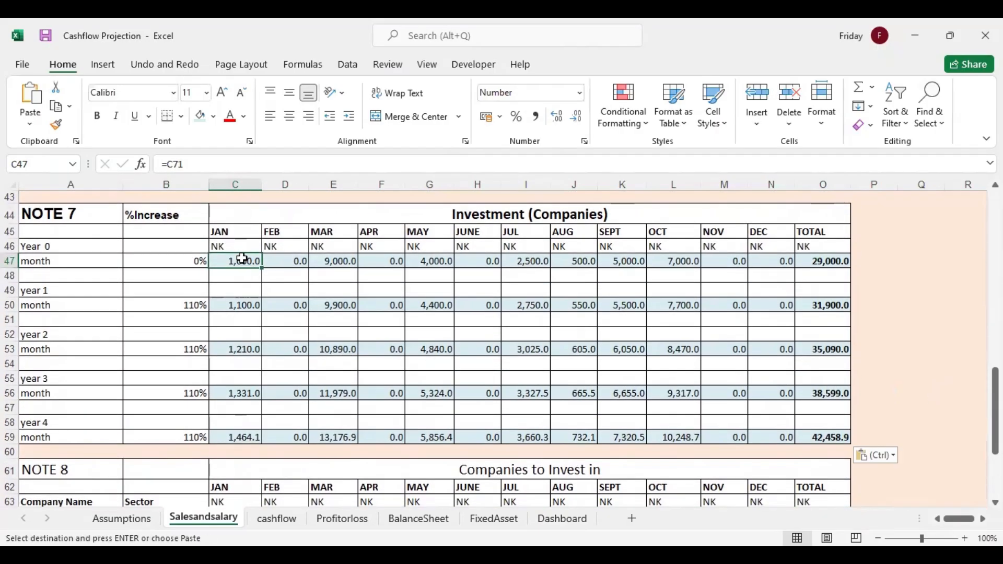
type("=")
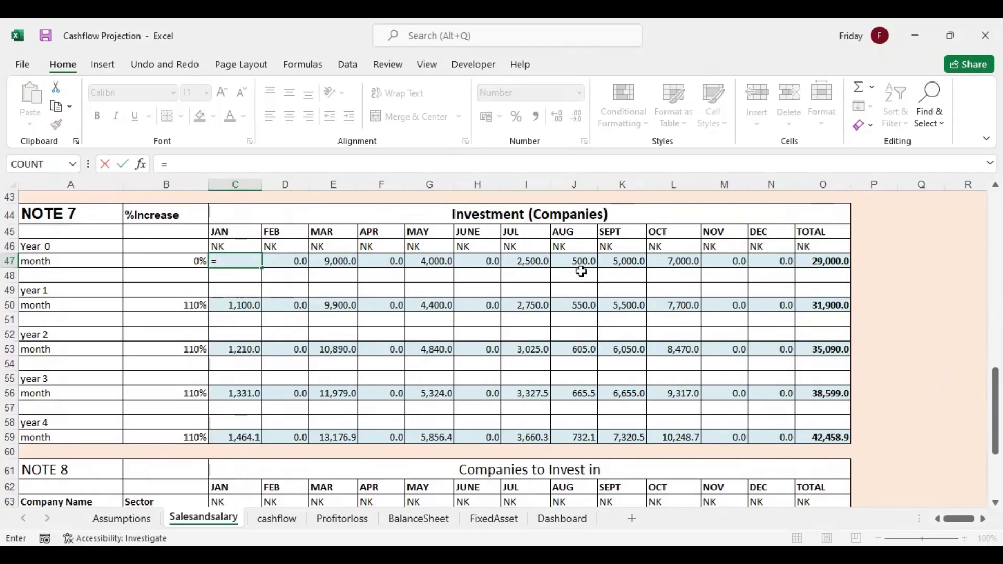
scroll(250, 365, "down", 3)
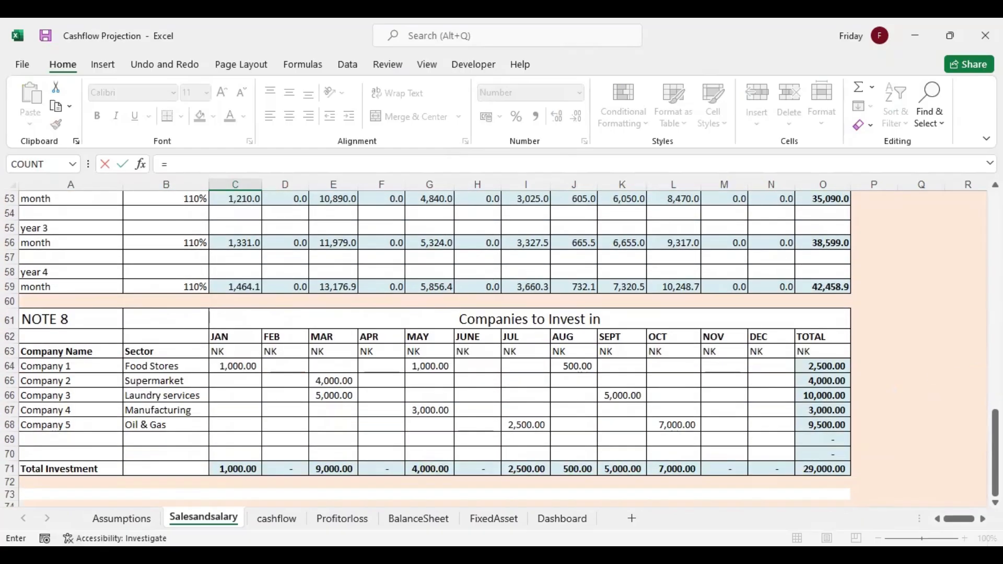
left_click(250, 466)
key("Return")
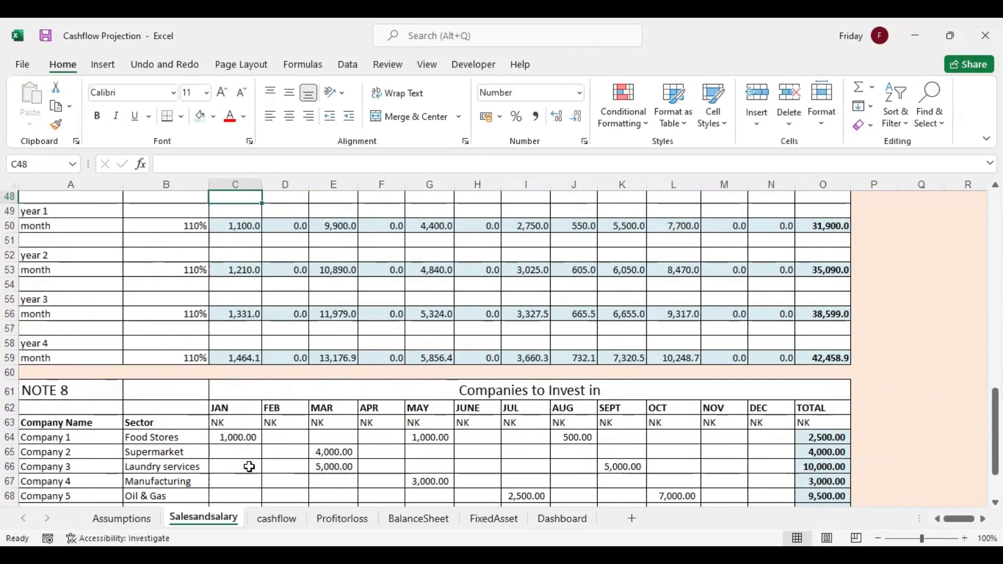
left_click_drag(995, 392, 976, 371)
left_click(253, 247)
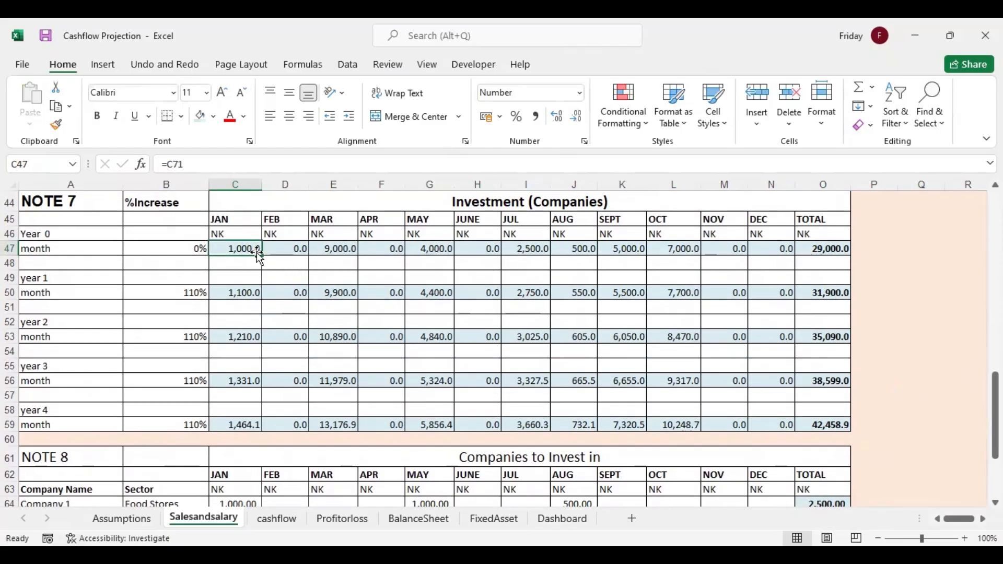
left_click_drag(260, 255, 784, 261)
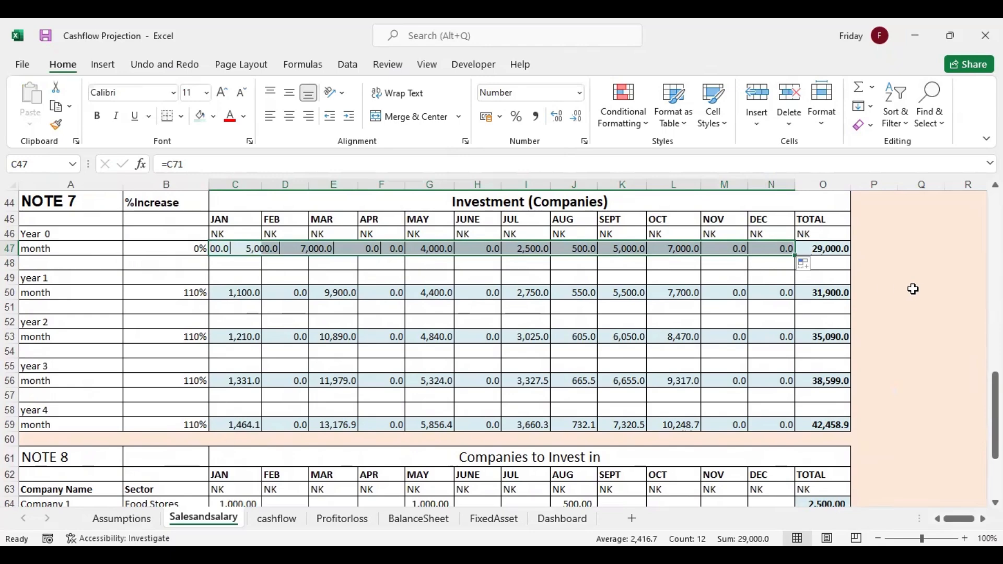
Enter a July investment of 7000 for Company 1 in I64 and check July's year 0 investment in I47
left_click_drag(995, 397, 995, 436)
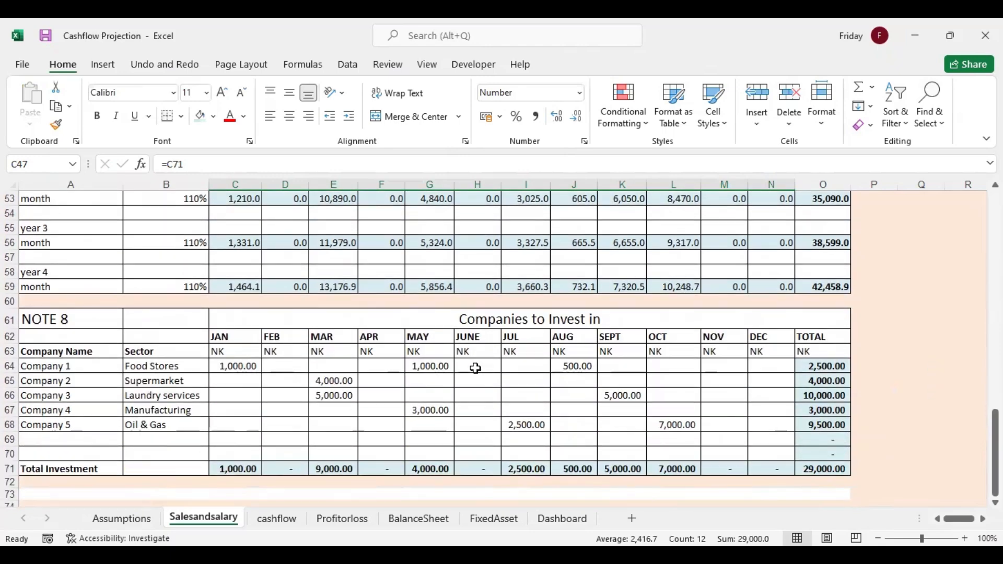
left_click(524, 367)
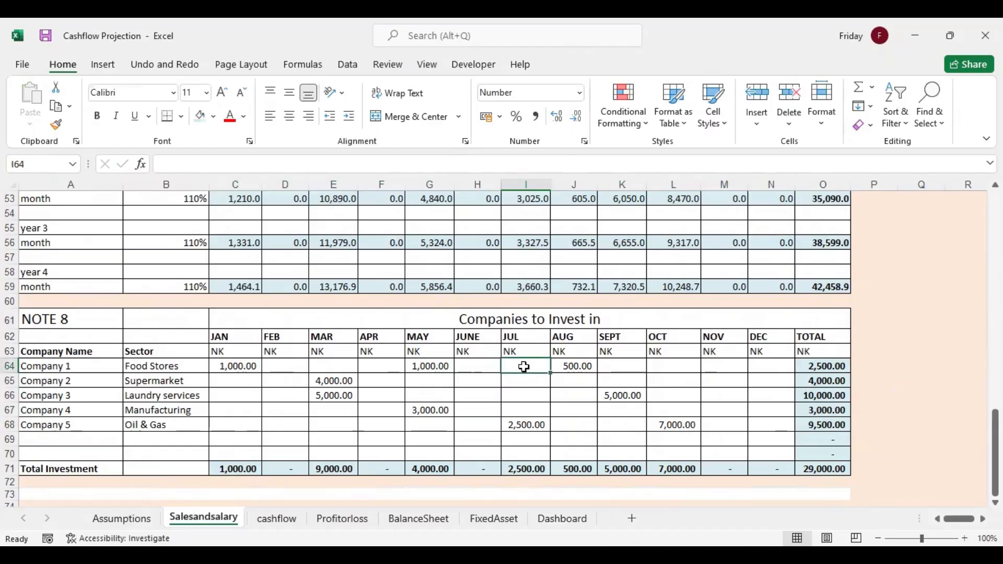
type("7000")
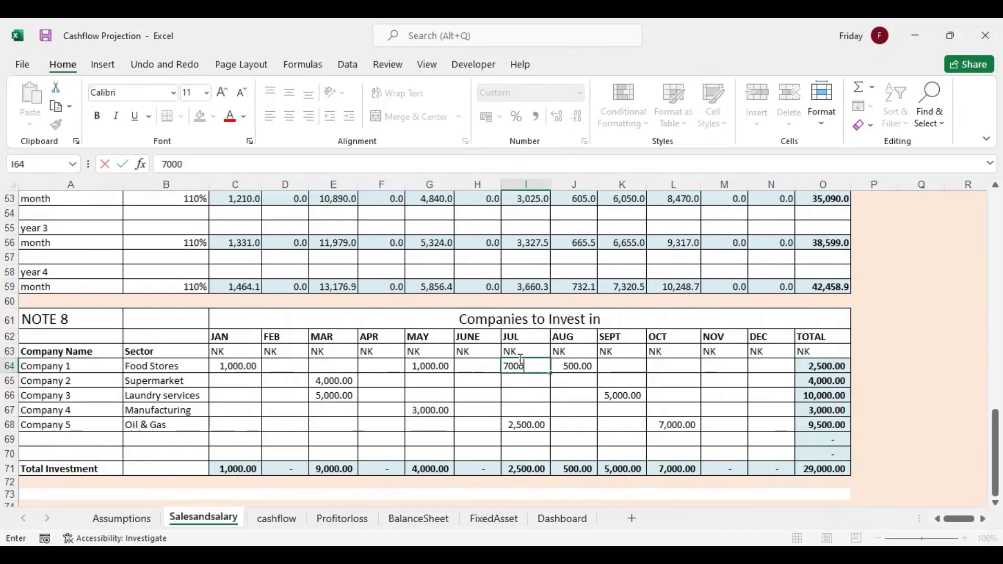
key("Return")
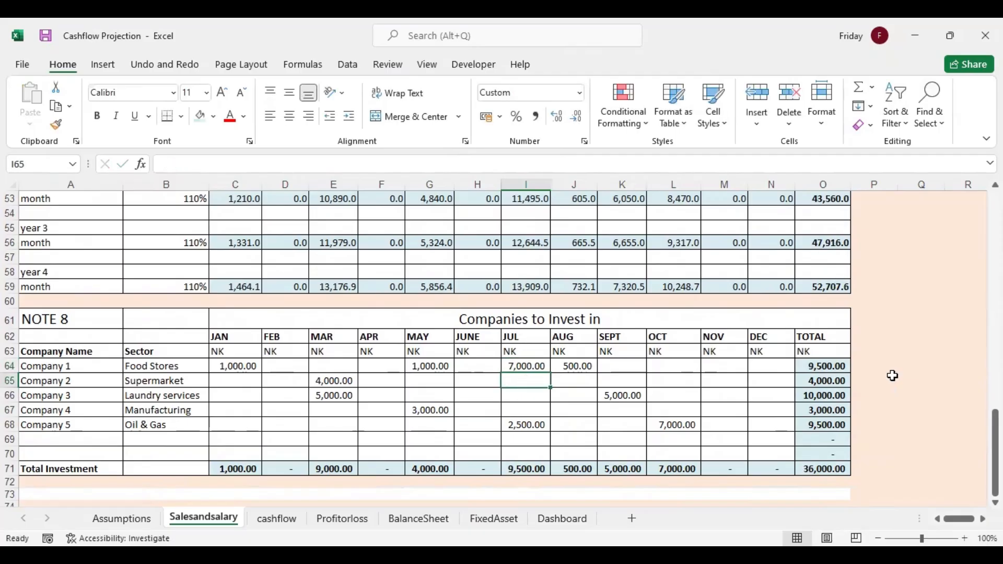
left_click_drag(996, 450, 996, 408)
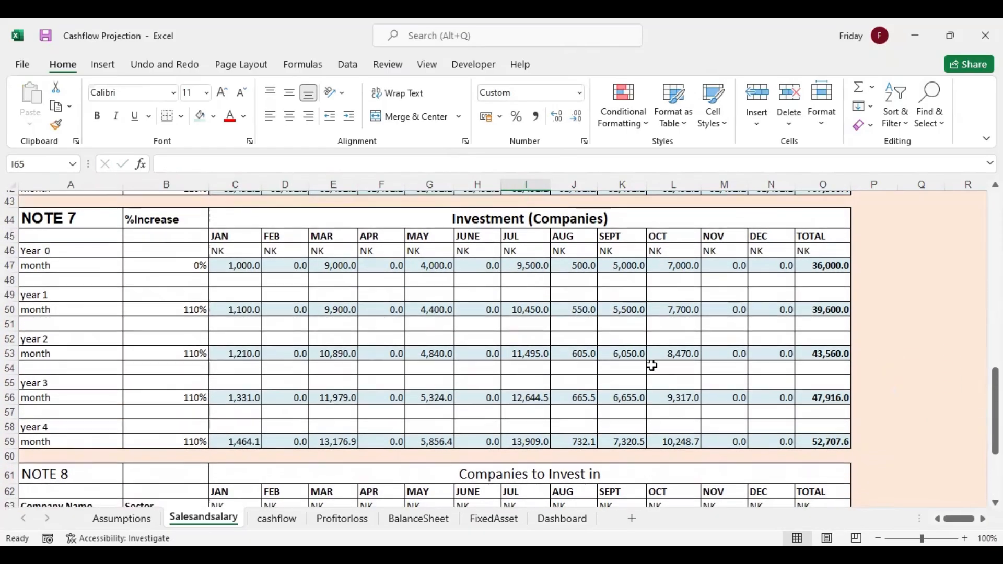
left_click(526, 259)
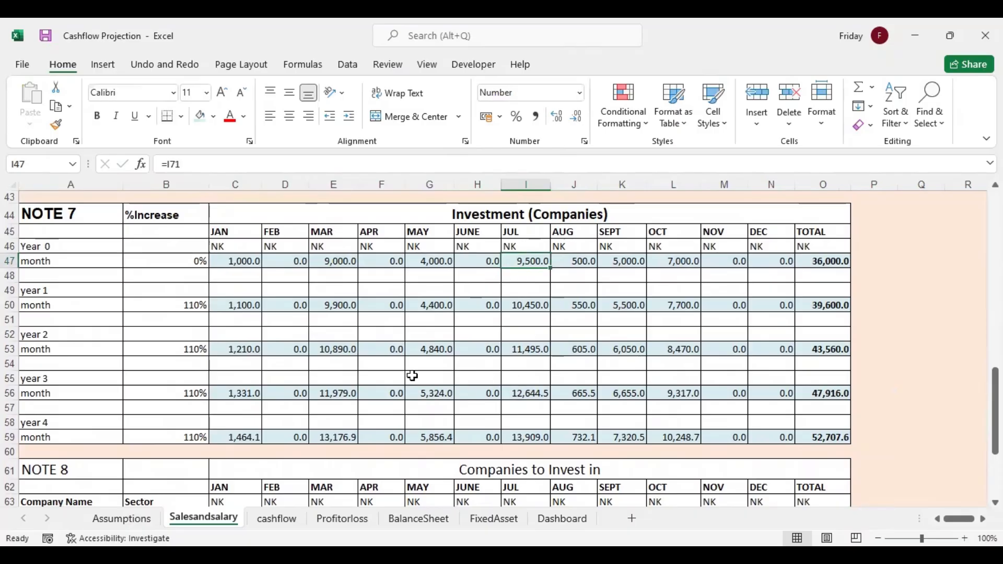
Review the cashflow sheet's cash receipts, NOTE 2 on the Assumptions sheet and NOTE 5 on the Salesandsalary sheet
left_click(273, 523)
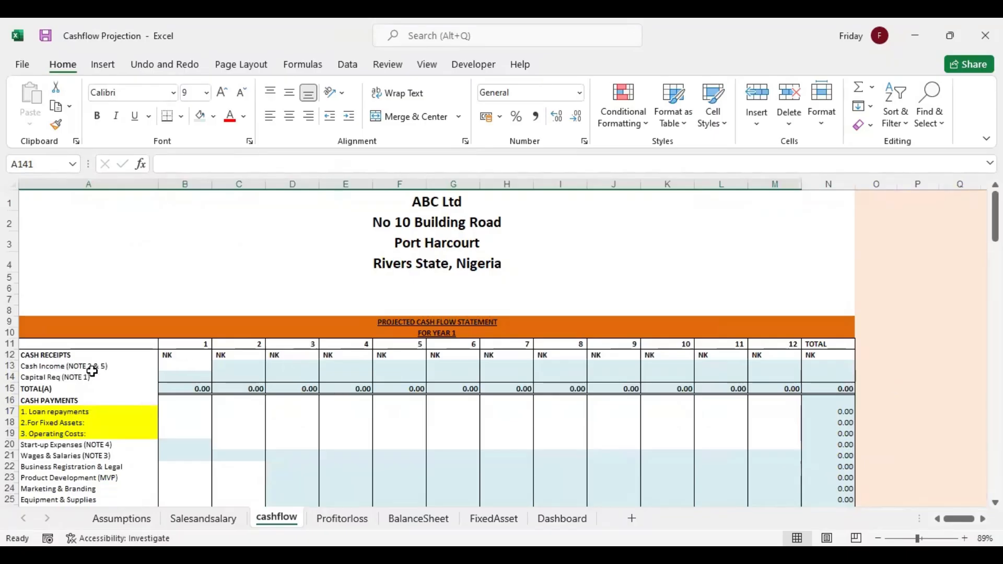
left_click(146, 522)
left_click_drag(995, 382, 996, 288)
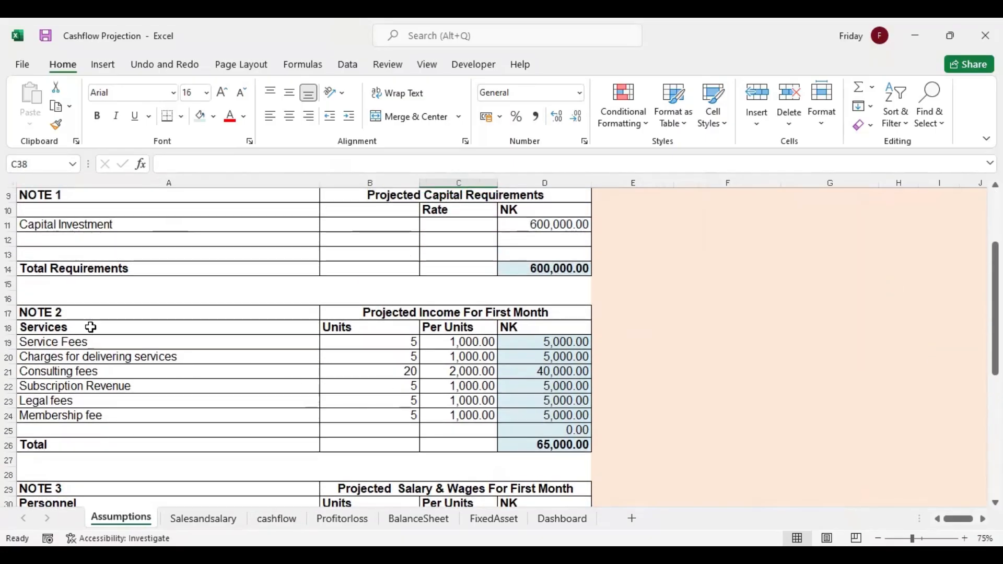
left_click(91, 313)
left_click(209, 523)
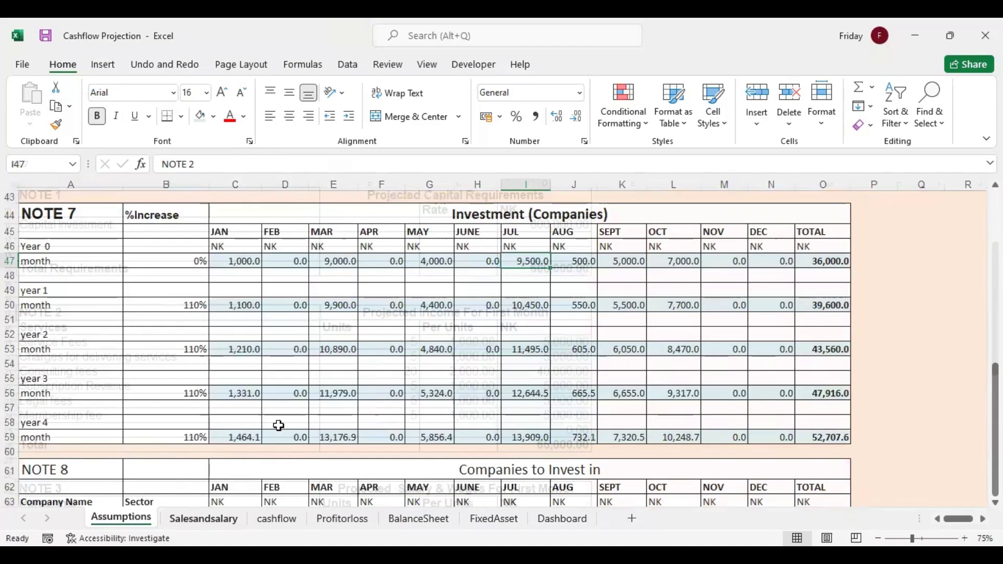
left_click_drag(995, 381, 995, 202)
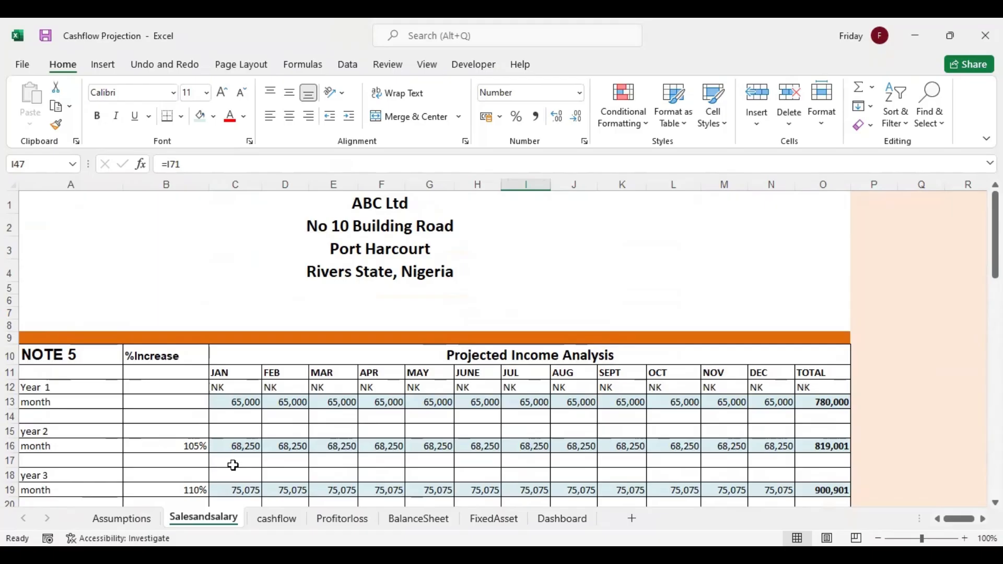
Link month 2 cash income in C13 of the cashflow sheet with =Salesandsalary!D13 and fill it across through month 12
left_click(277, 519)
left_click(195, 367)
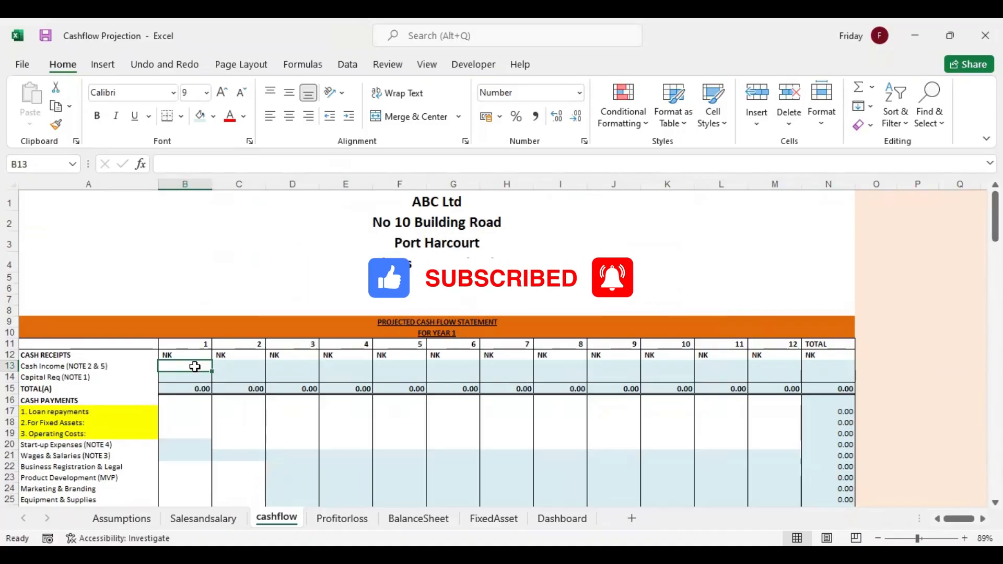
left_click(238, 366)
type("=")
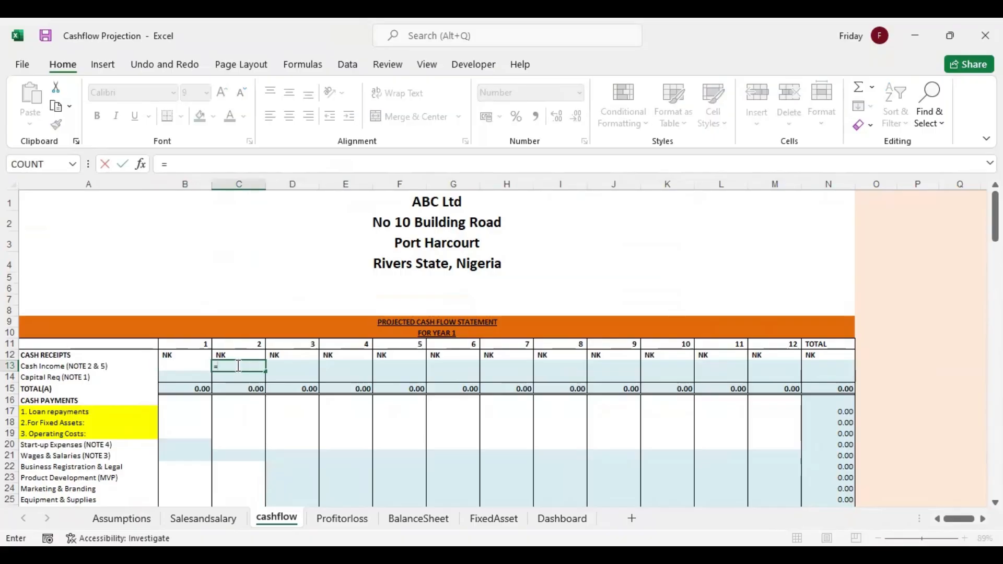
left_click(204, 519)
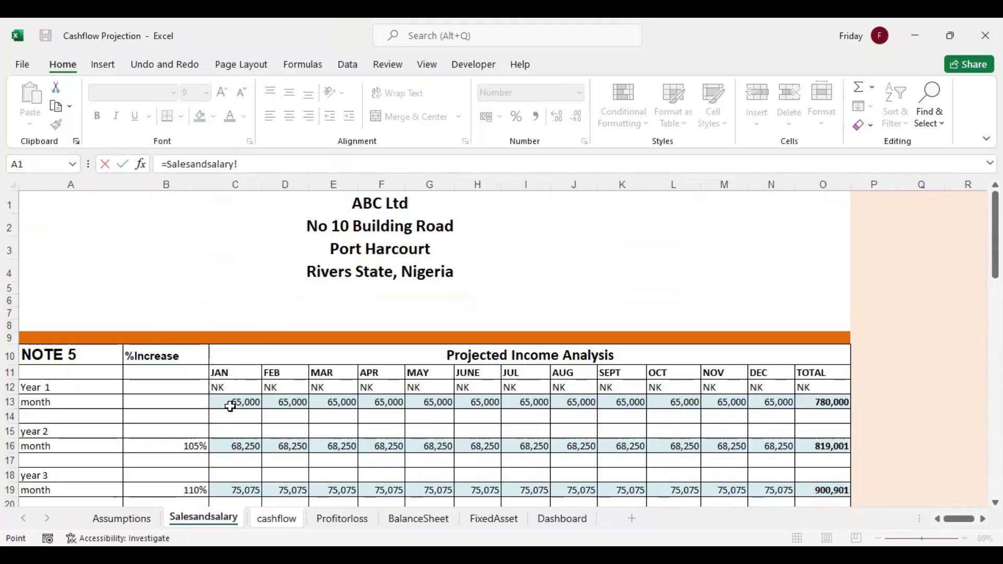
left_click(289, 398)
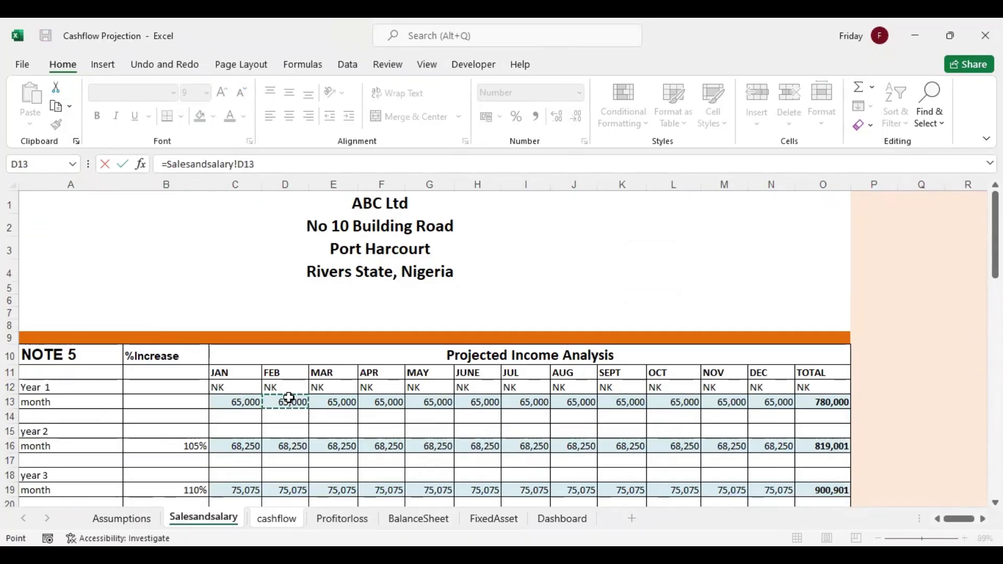
key("Return")
left_click(250, 365)
left_click_drag(497, 360, 787, 362)
Total the year's cash income in N13 with =SUM(C13:M13) and fill the formula down to the Capital Req row
left_click(821, 364)
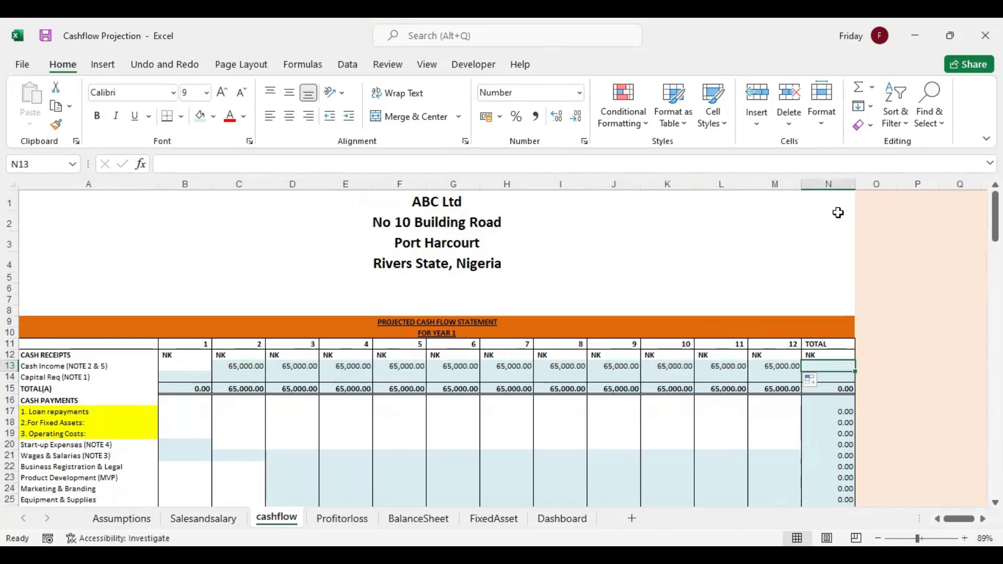
left_click(859, 90)
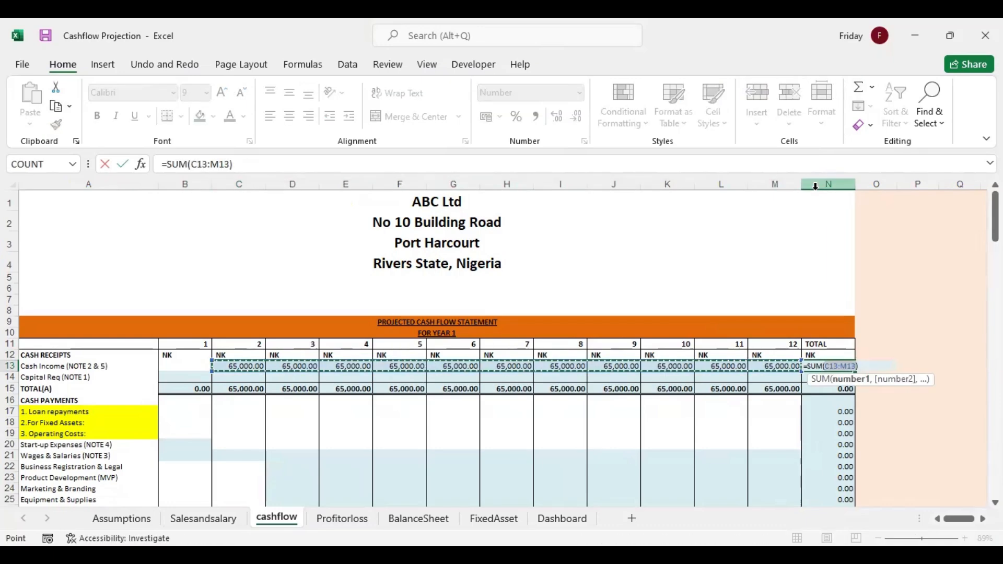
key("Return")
left_click(846, 365)
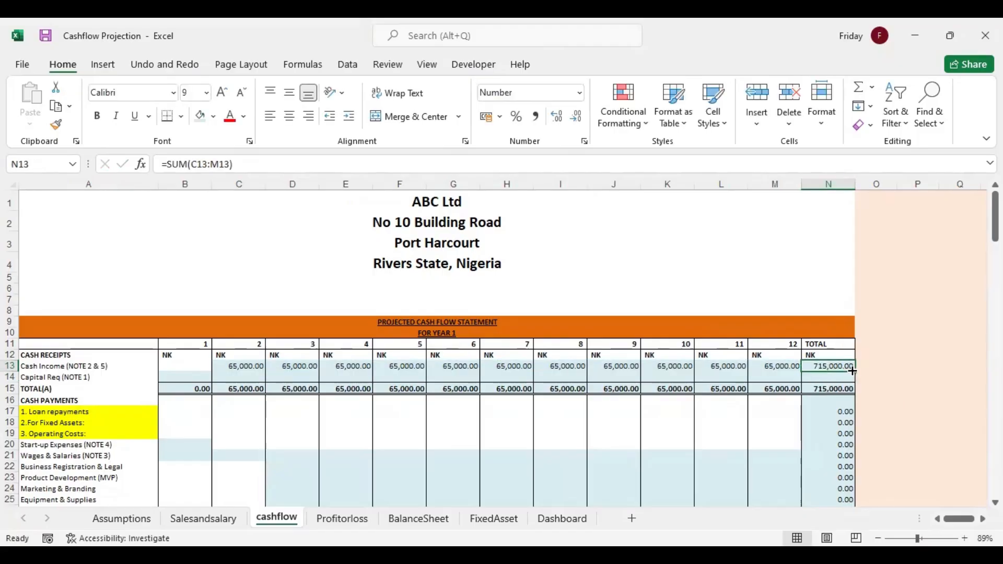
left_click_drag(854, 374, 854, 386)
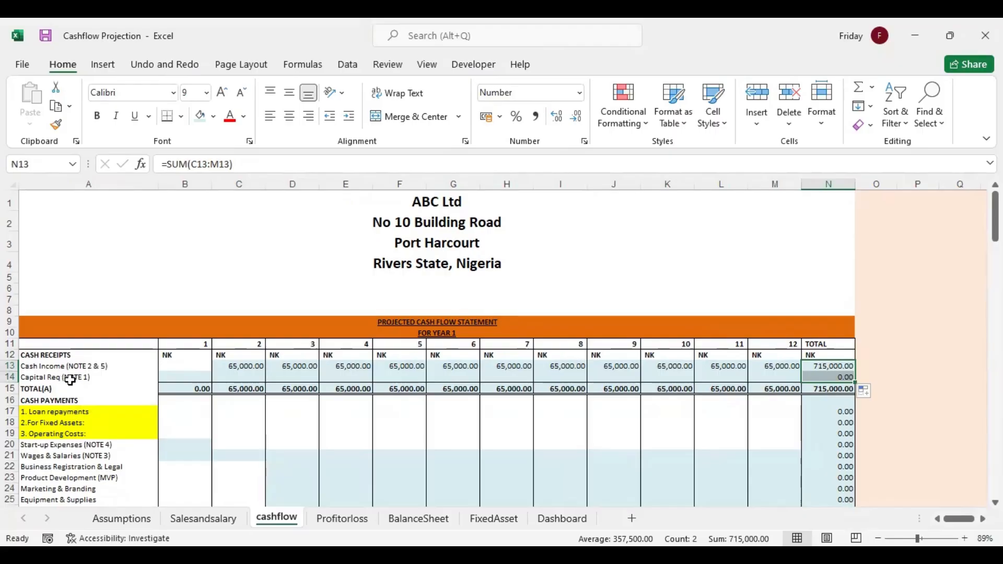
Link month 1 Capital Req in B14 to the NOTE 1 Total Requirements with =Assumptions!D14
left_click(180, 376)
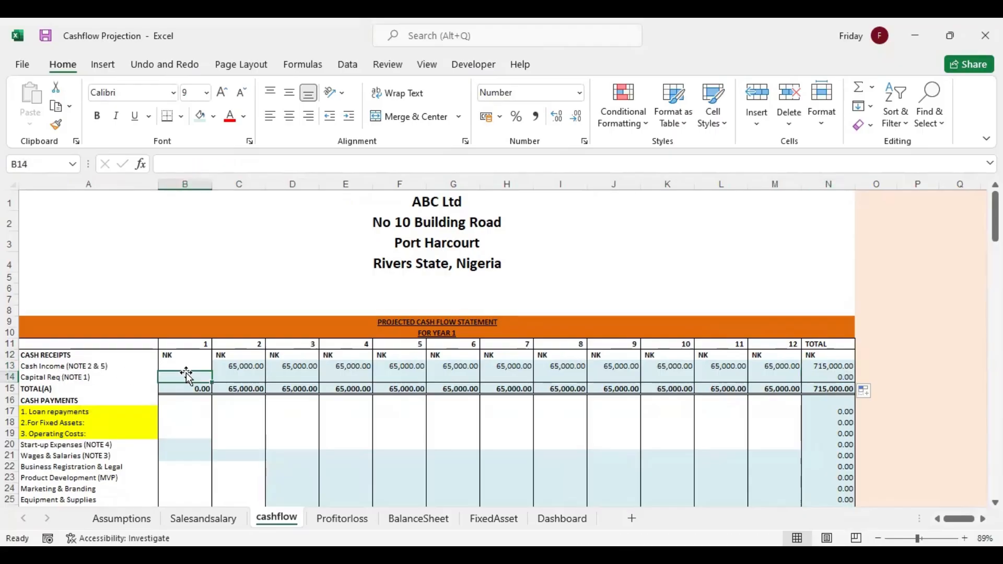
type("=")
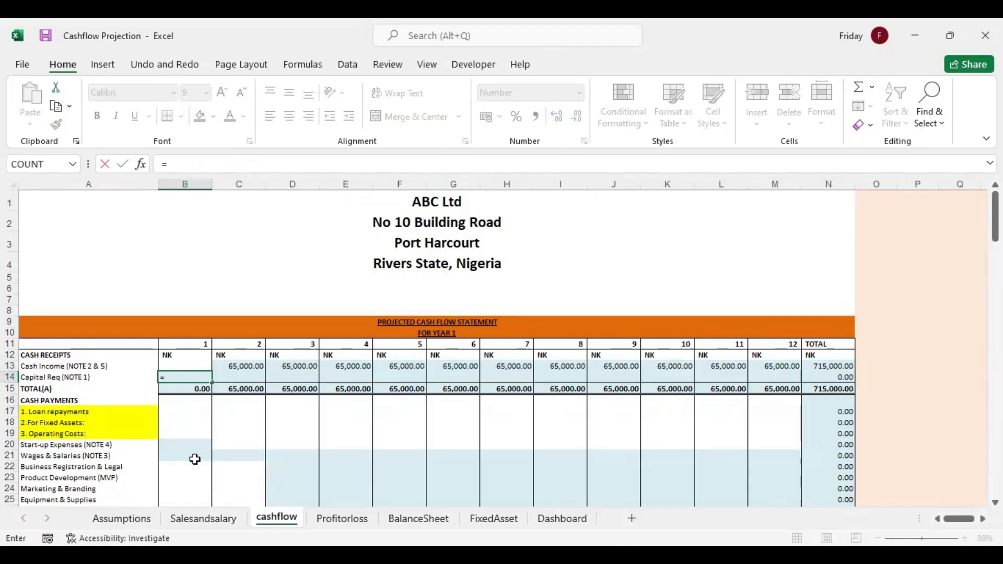
left_click(122, 517)
left_click(564, 268)
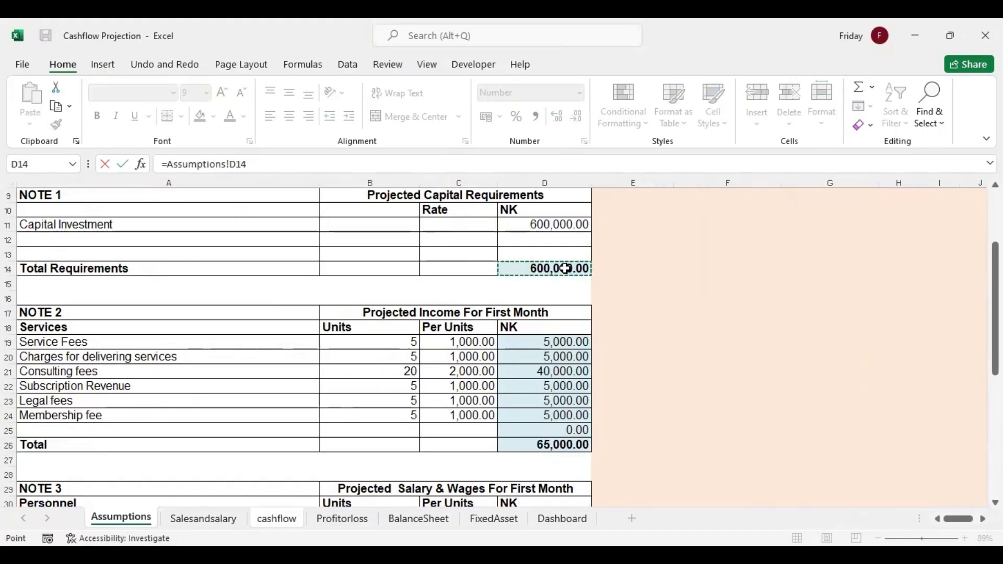
key("Return")
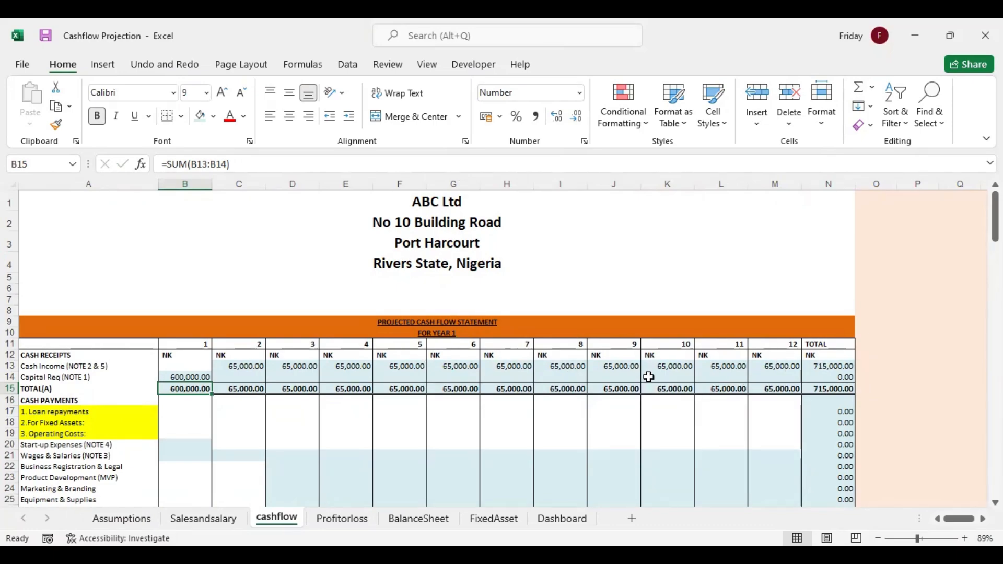
Link month 1 Start-up Expenses in B20 to the NOTE 4 total with =Assumptions!D48
scroll(234, 286, "down", 3)
scroll(234, 286, "up", 1)
left_click_drag(243, 283, 818, 305)
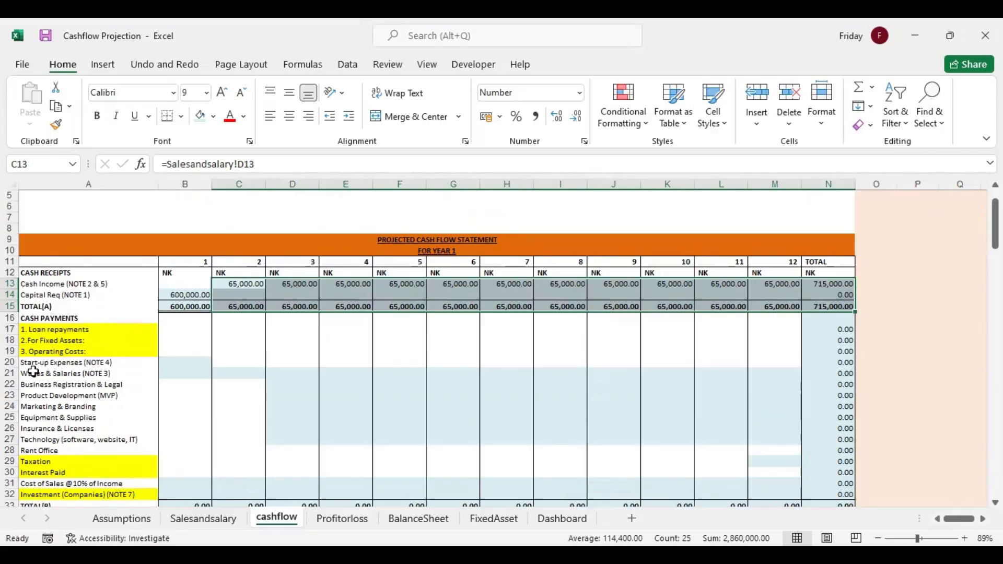
left_click(174, 364)
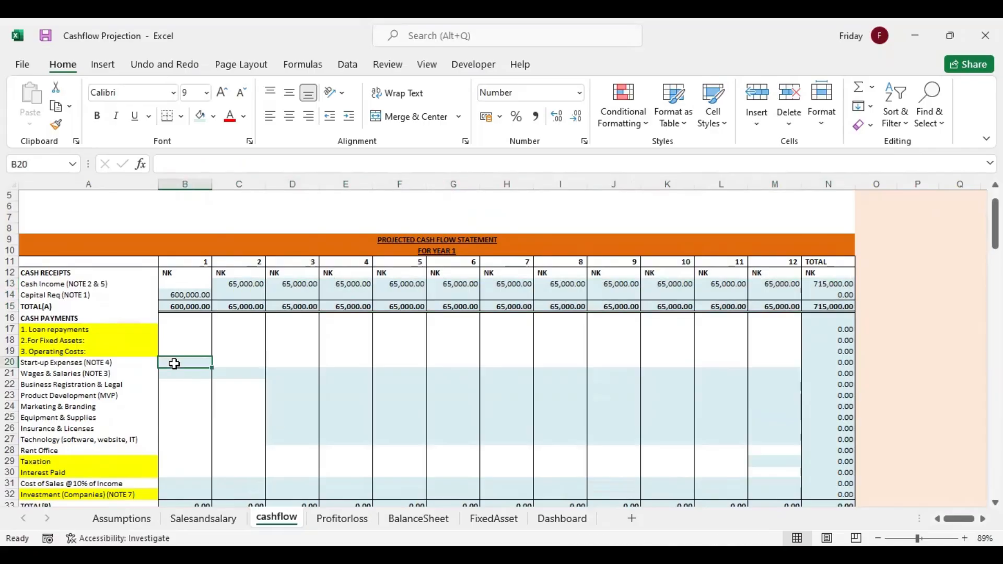
type("=")
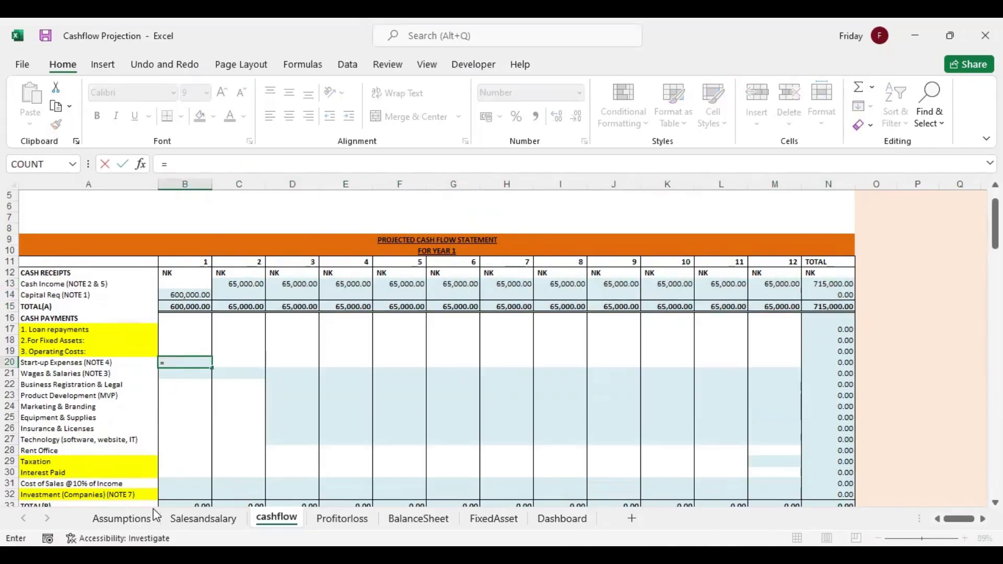
left_click(134, 519)
left_click_drag(996, 313, 996, 434)
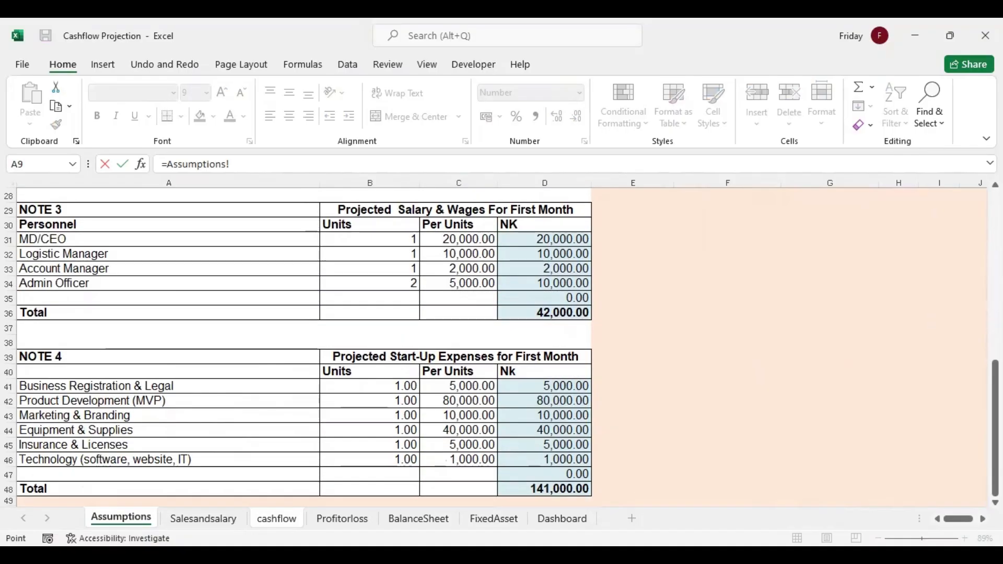
left_click(549, 489)
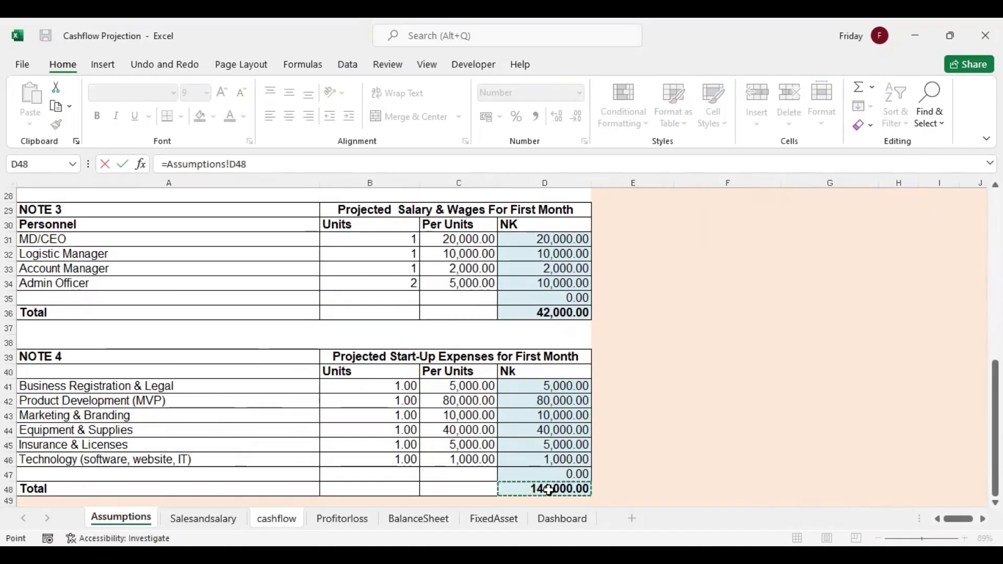
key("Return")
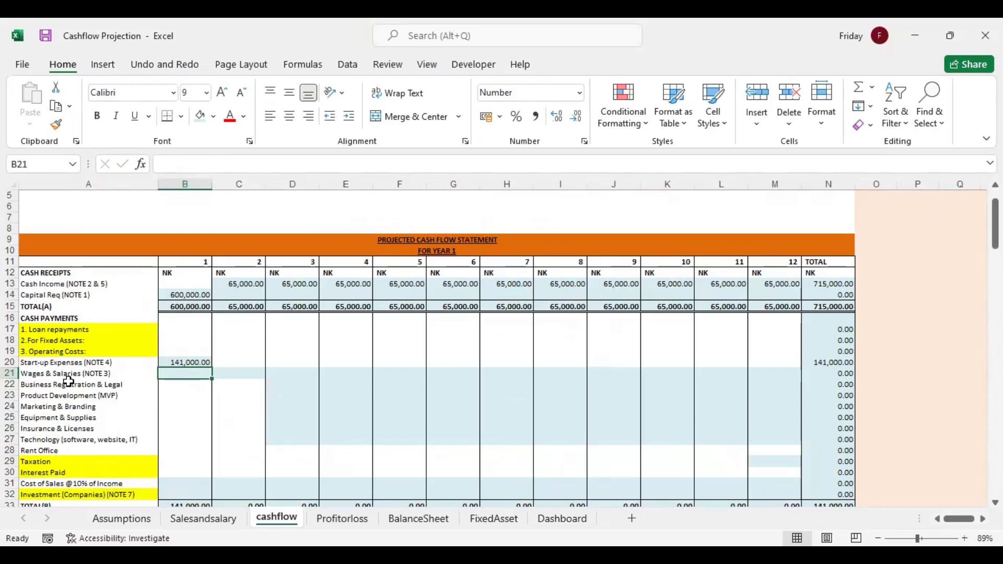
Link month 1 Wages & Salaries in B21 with =Assumptions!D36 and check January's year 0 salary in NOTE 6 on Salesandsalary
type("=")
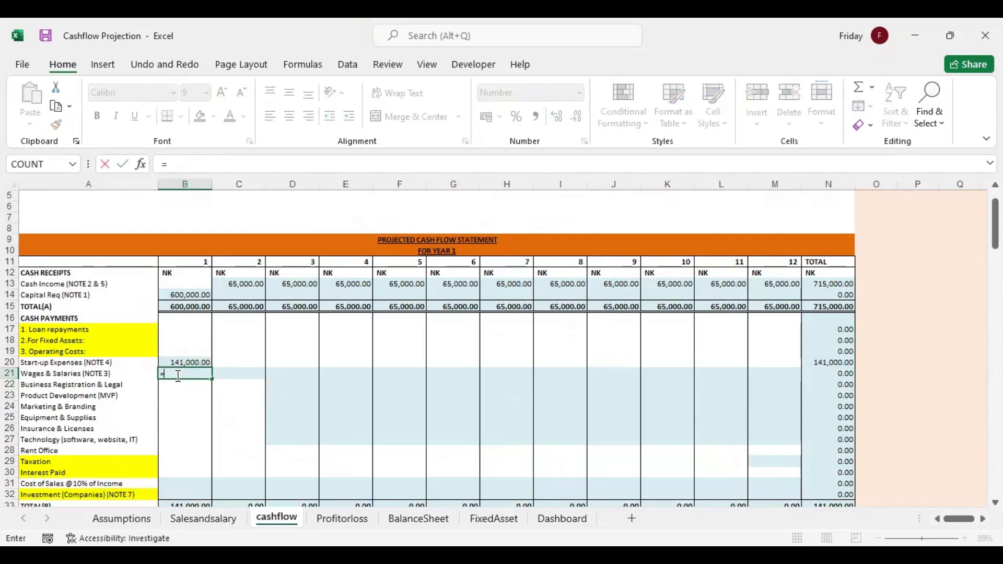
left_click(203, 519)
left_click_drag(995, 235, 995, 322)
left_click(225, 308)
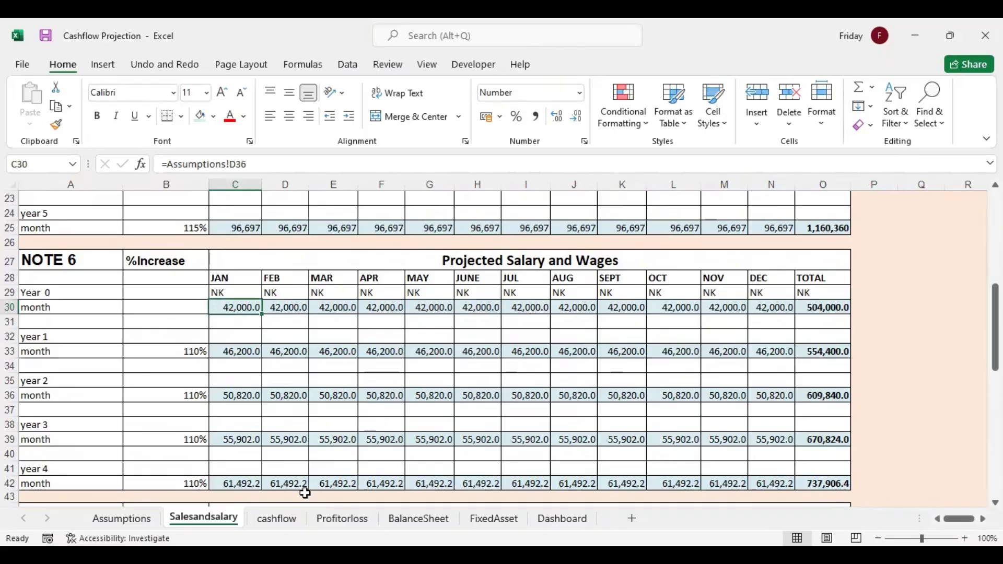
left_click(282, 520)
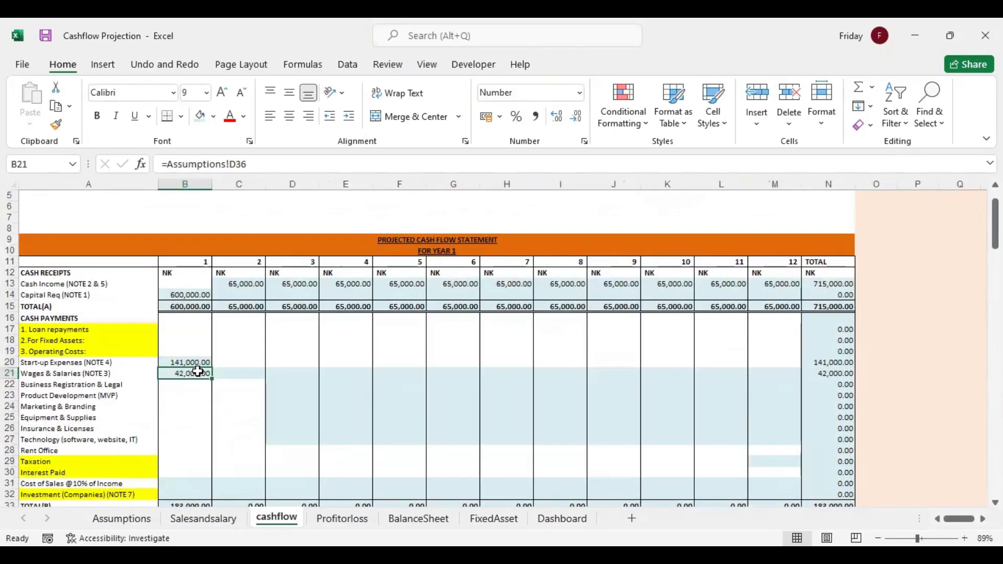
Link month 1 Wages & Salaries in B21 to NOTE 6 with =Salesandsalary!C30 and fill it across through month 12
type("=")
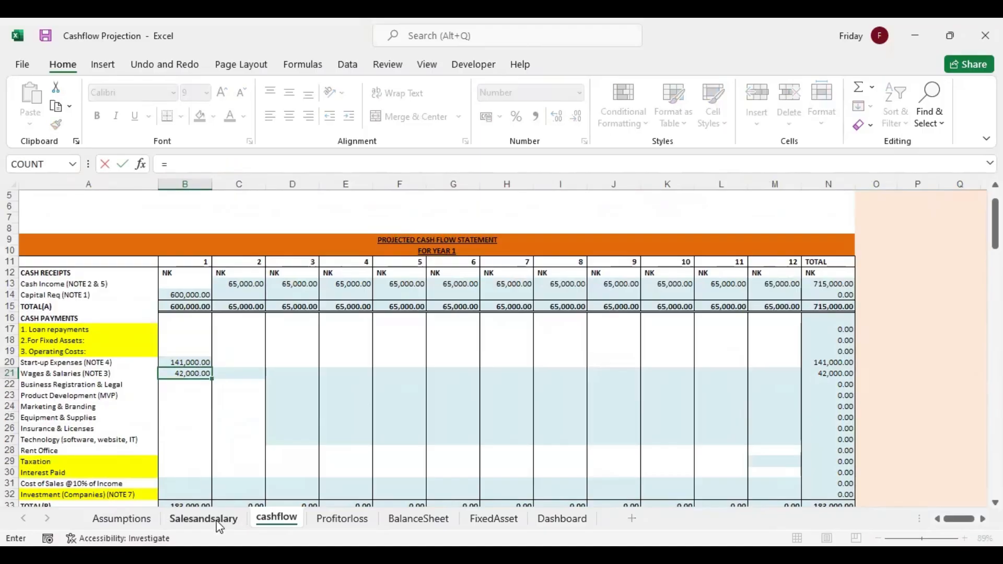
left_click(215, 520)
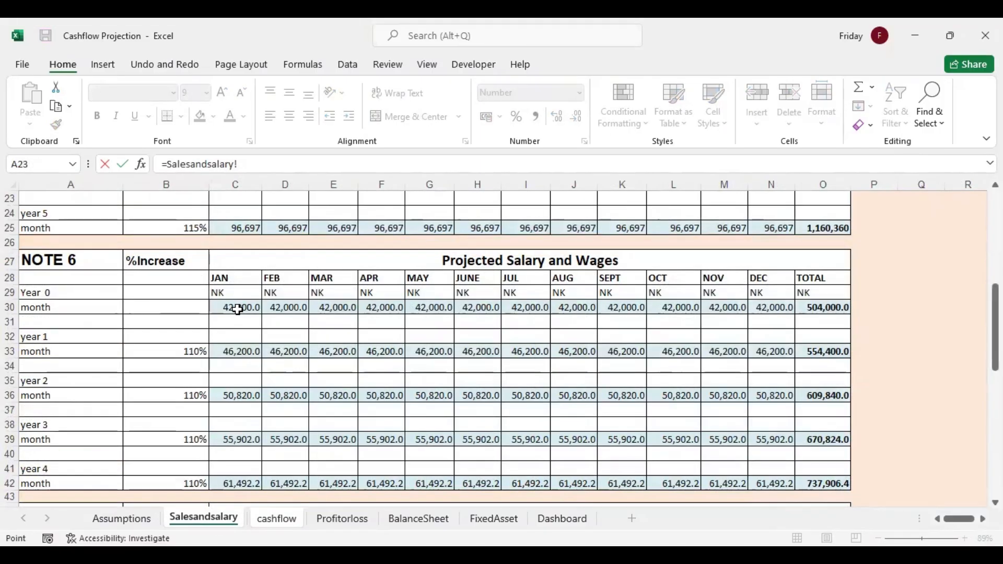
left_click(238, 307)
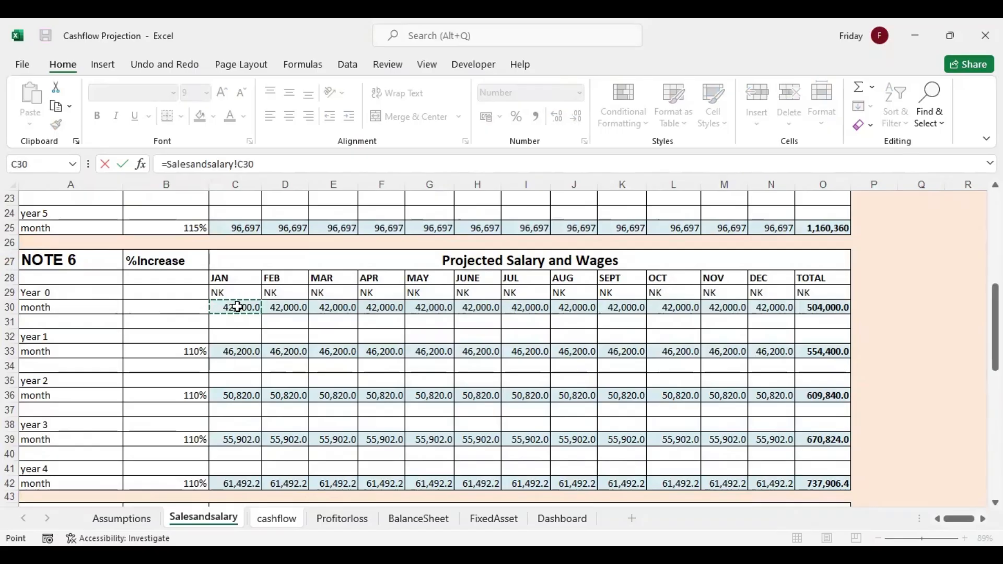
key("Return")
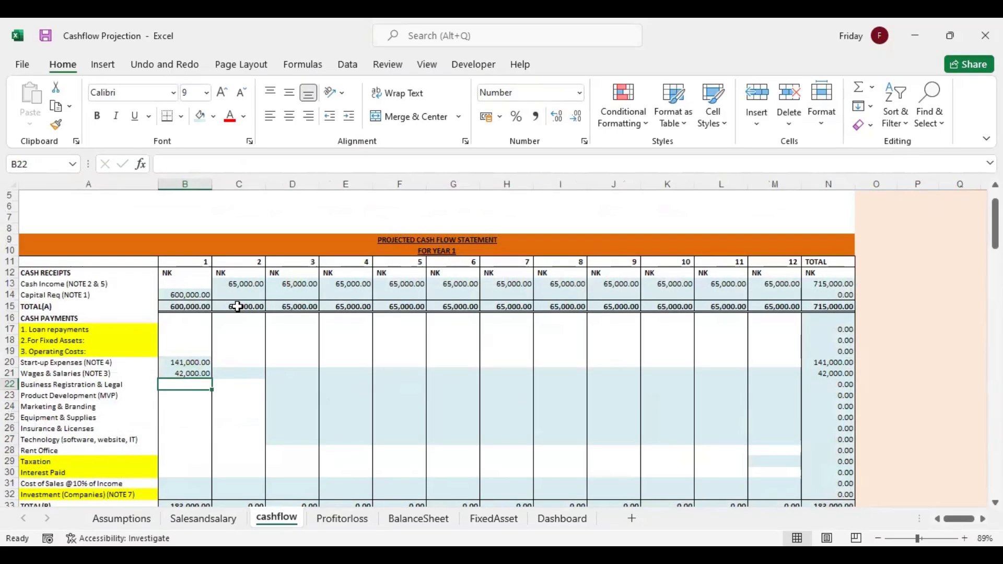
left_click(203, 374)
left_click_drag(211, 379, 797, 372)
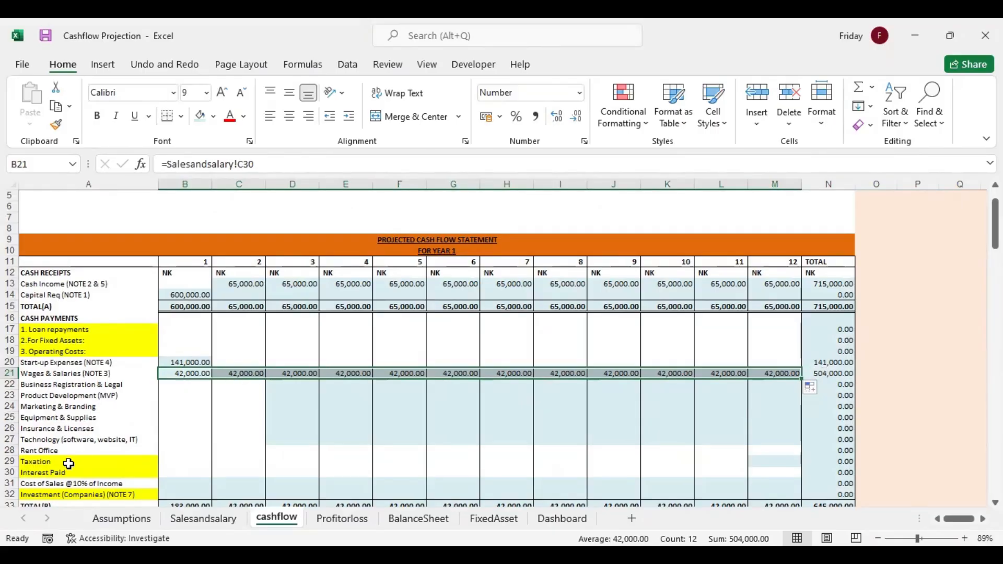
Enter 60000 as the month 1 Rent Office payment in B28
left_click(184, 448)
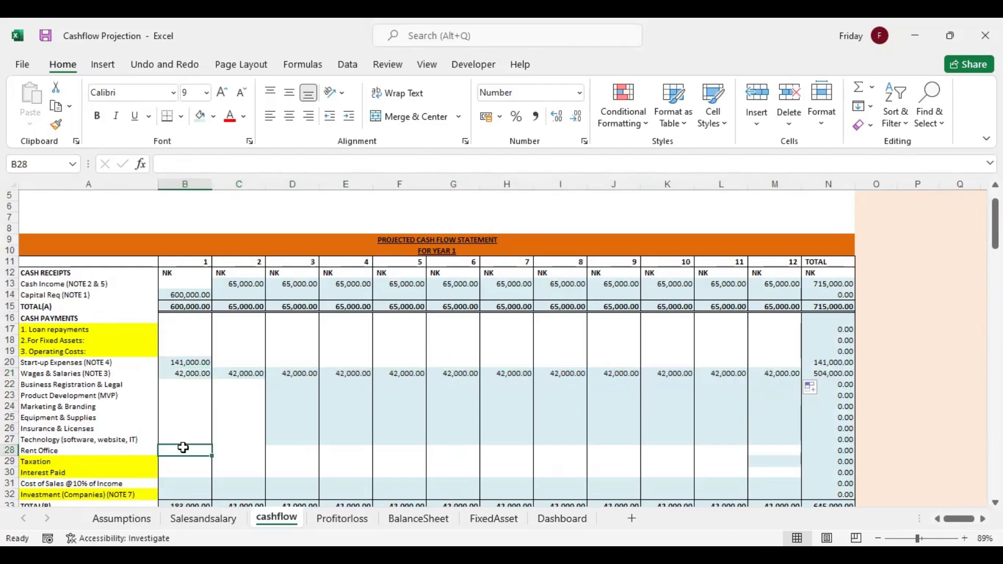
type("60000")
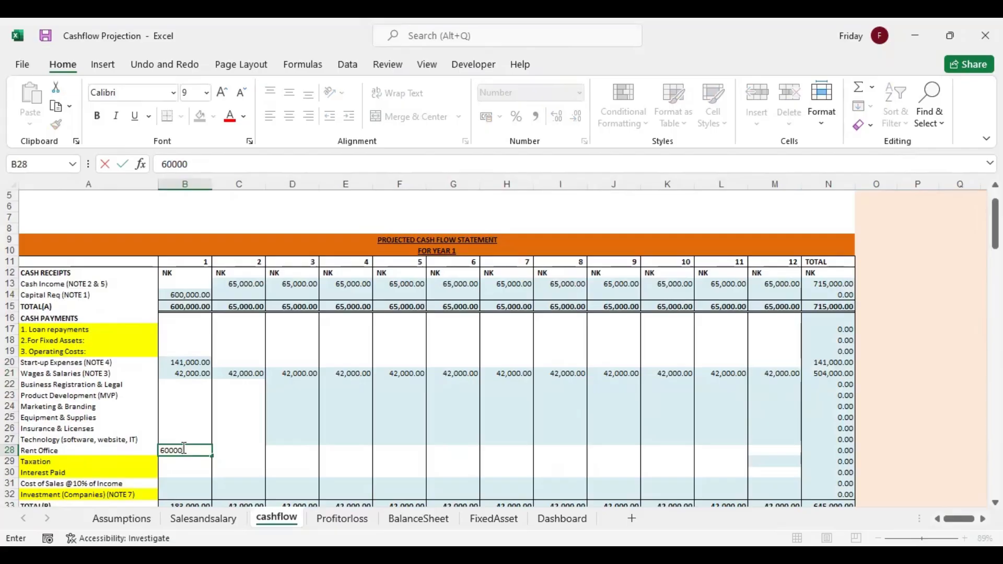
key("Up")
left_click(183, 448)
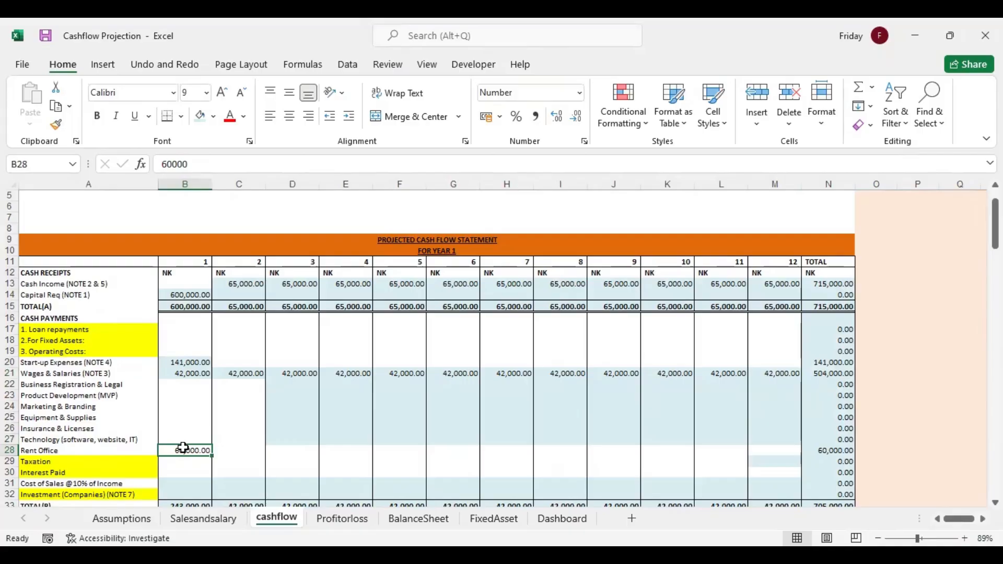
Review the month 1 operating cost cells from Business Registration & Legal down to Rent Office
key("Up")
key("Up")
key("Up")
key("Up")
key("Up")
key("Up")
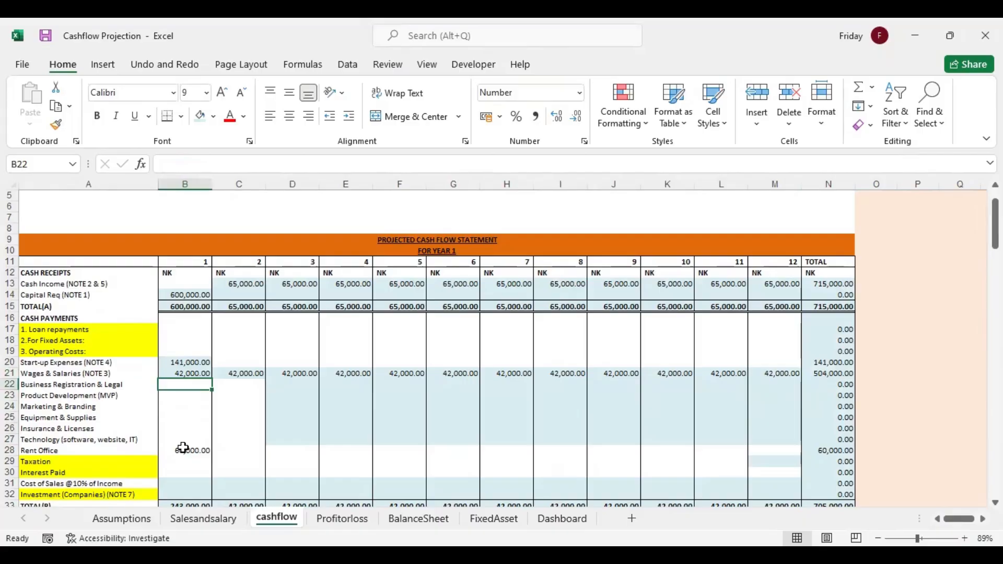
key("Down")
key("Down")
key("Down")
key("Down")
key("Down")
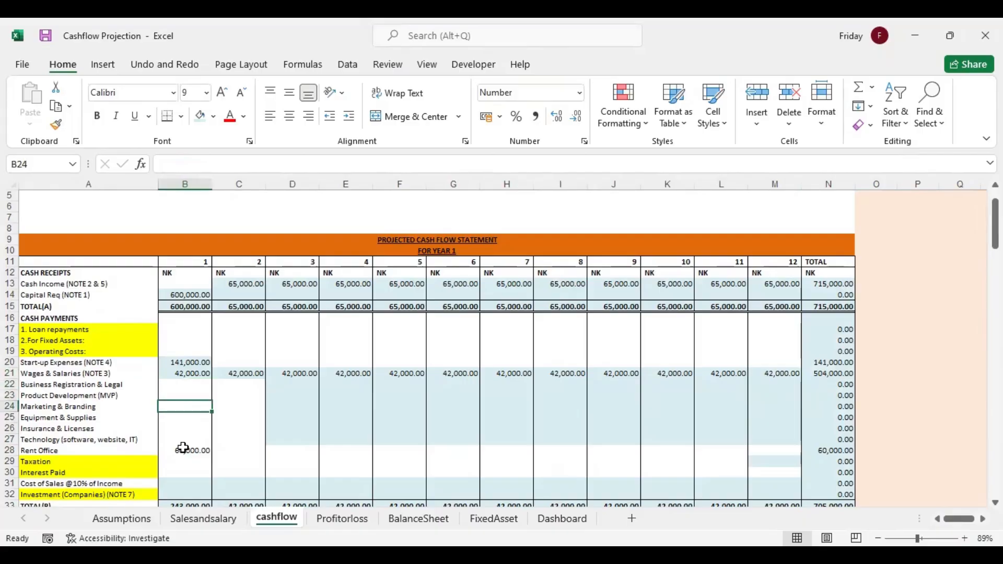
key("Up")
key("Up")
key("Up")
key("Up")
key("Up")
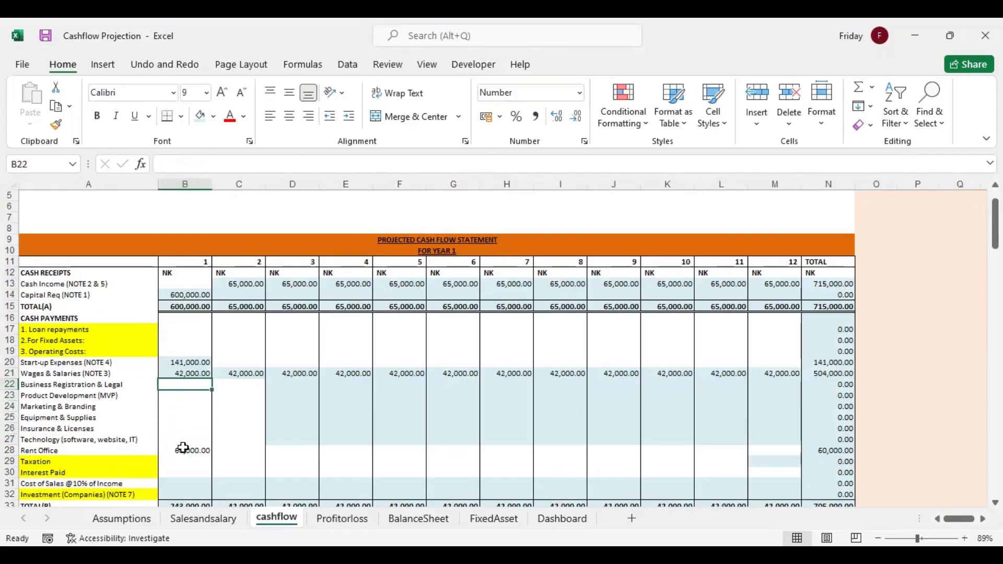
key("Down")
key("Down")
key("Down")
key("Down")
key("Down")
key("Down")
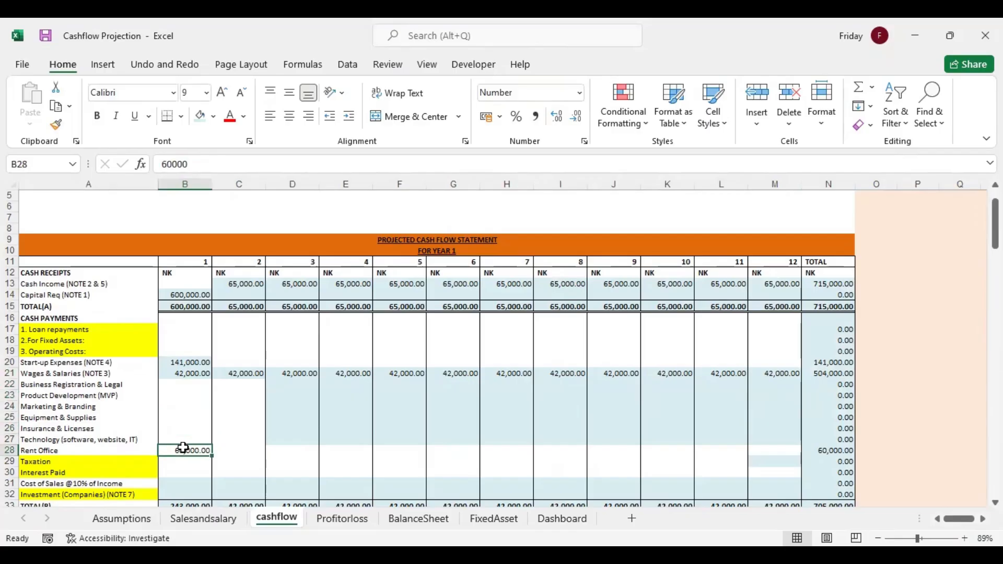
key("Up")
key("Up")
key("Up")
key("Up")
key("Up")
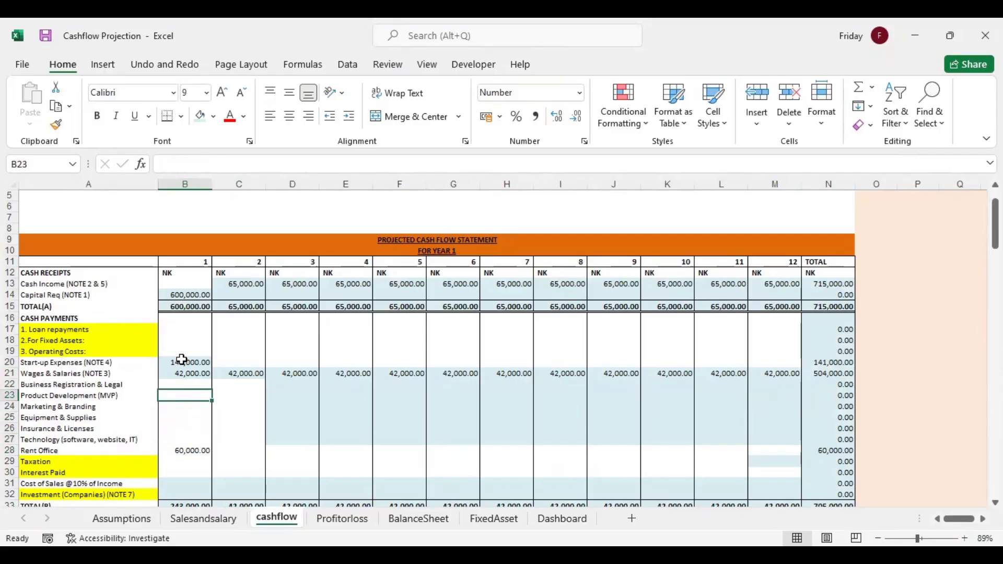
Enter month 2 costs of 5000 in C22 and 6000 in C23, and continue the series down to 10000 in C27
left_click(232, 389)
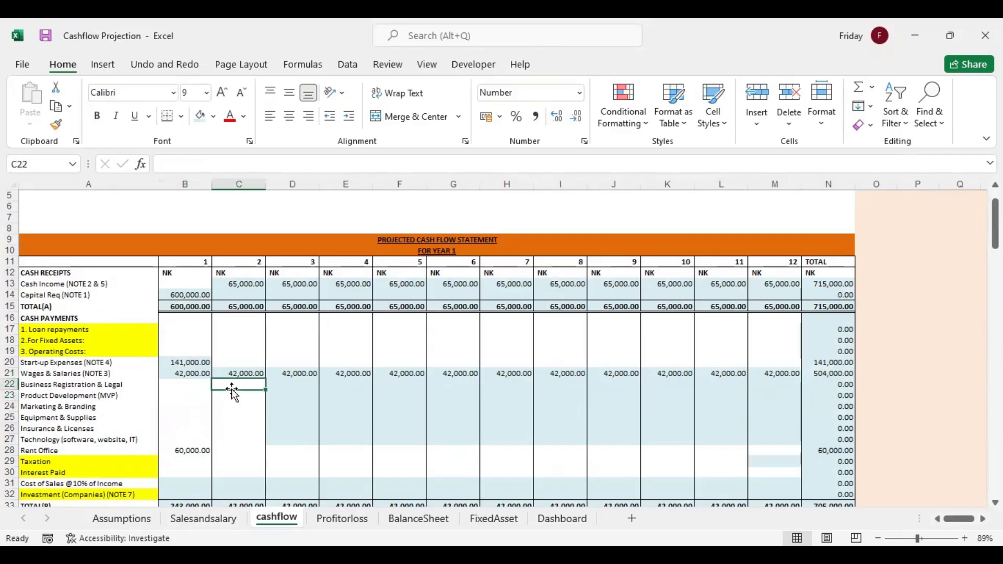
type("5000")
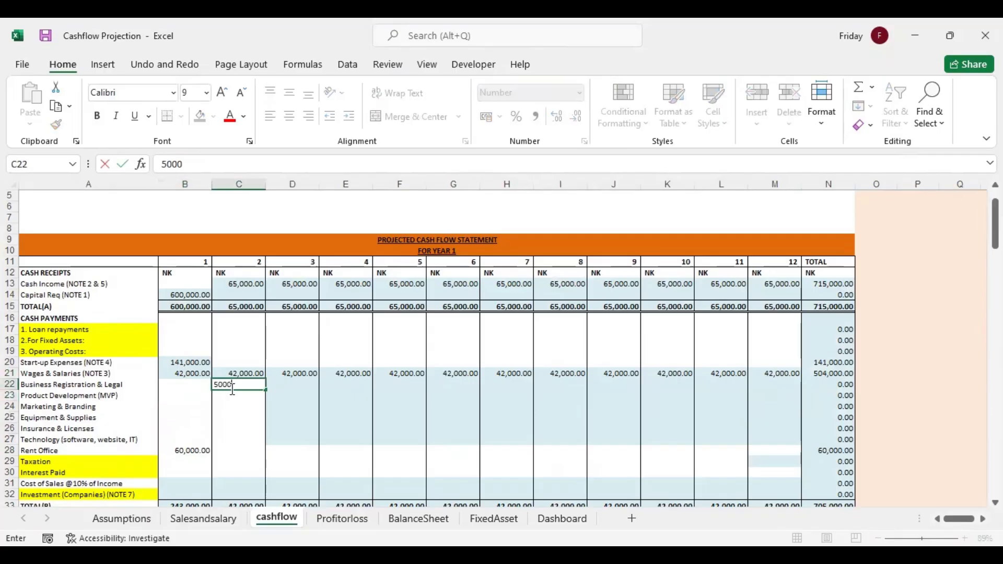
key("Return")
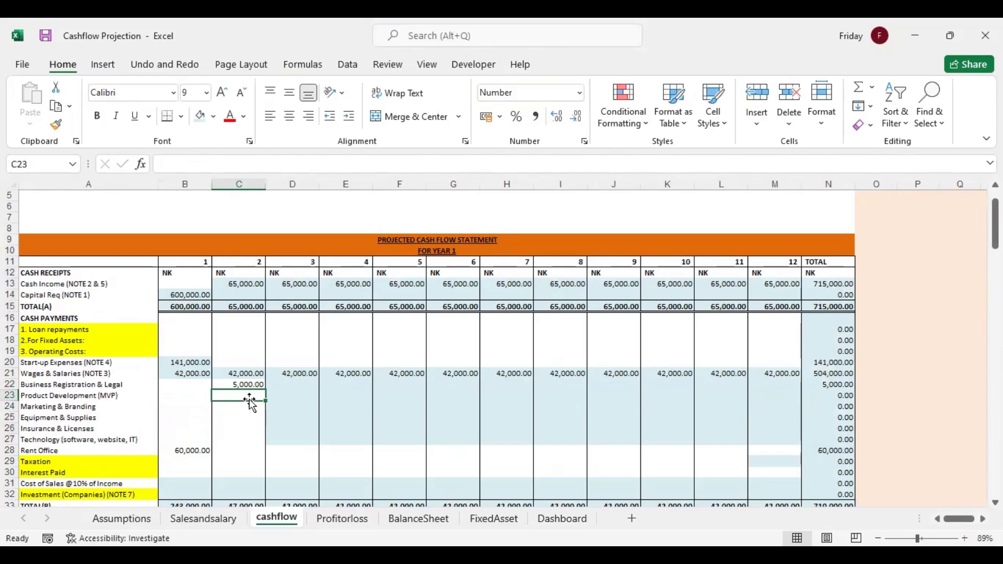
type("6000")
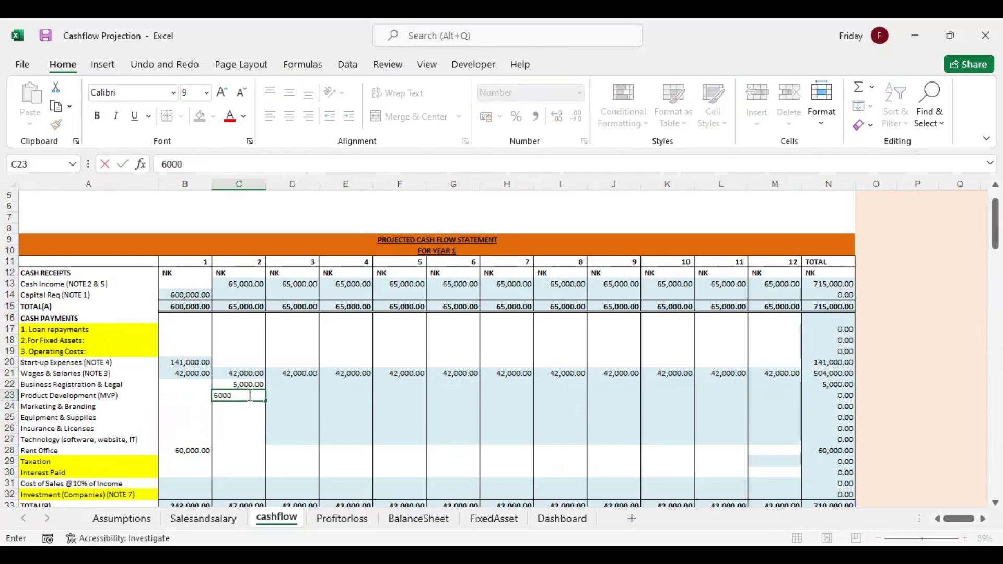
key("Return")
left_click_drag(251, 385, 267, 444)
Link month 3 Business Registration & Legal in D22 with =C22 and fill it through month 12 and down to row 27
left_click(296, 385)
type("=")
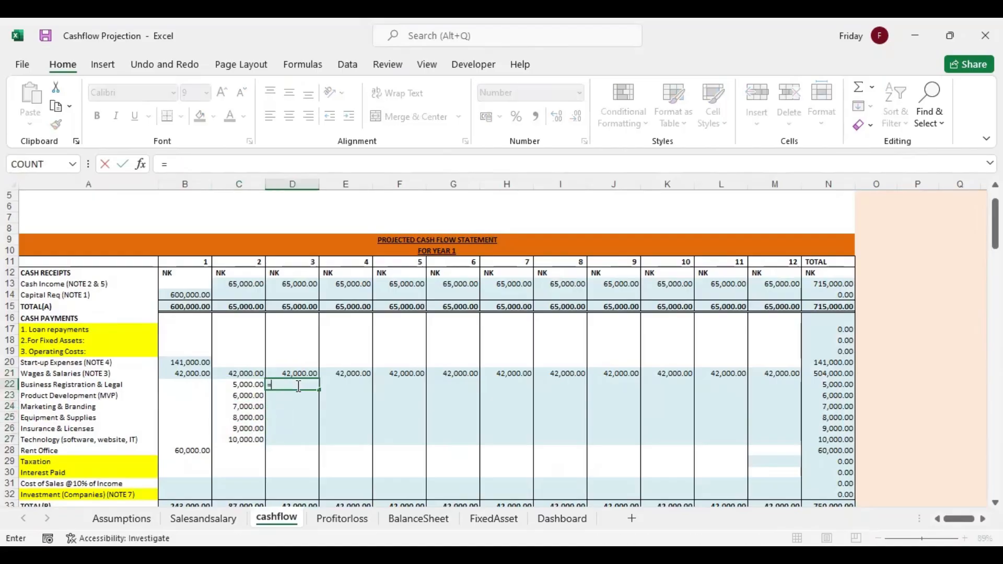
left_click(244, 385)
key("Return")
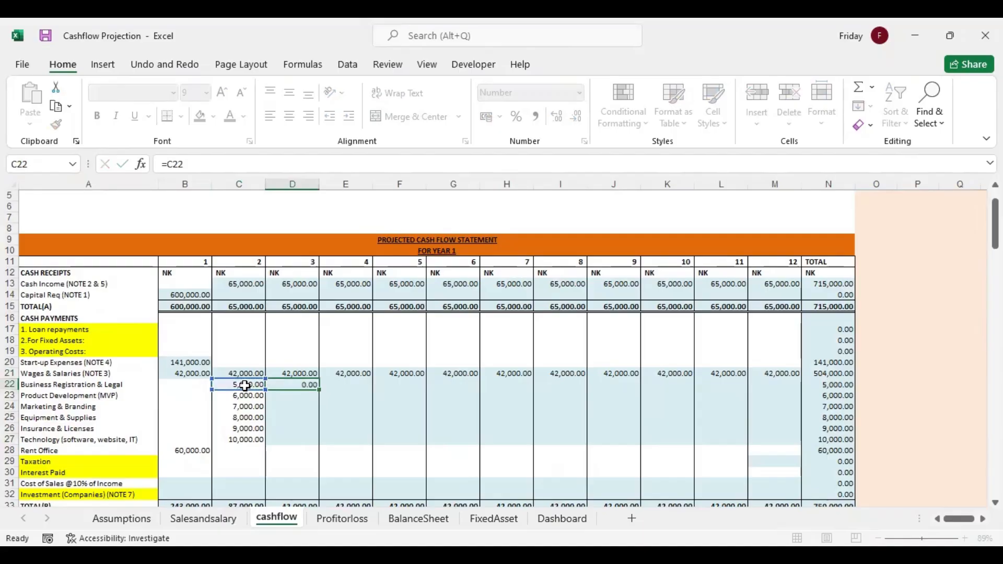
left_click(284, 385)
left_click_drag(317, 390, 781, 449)
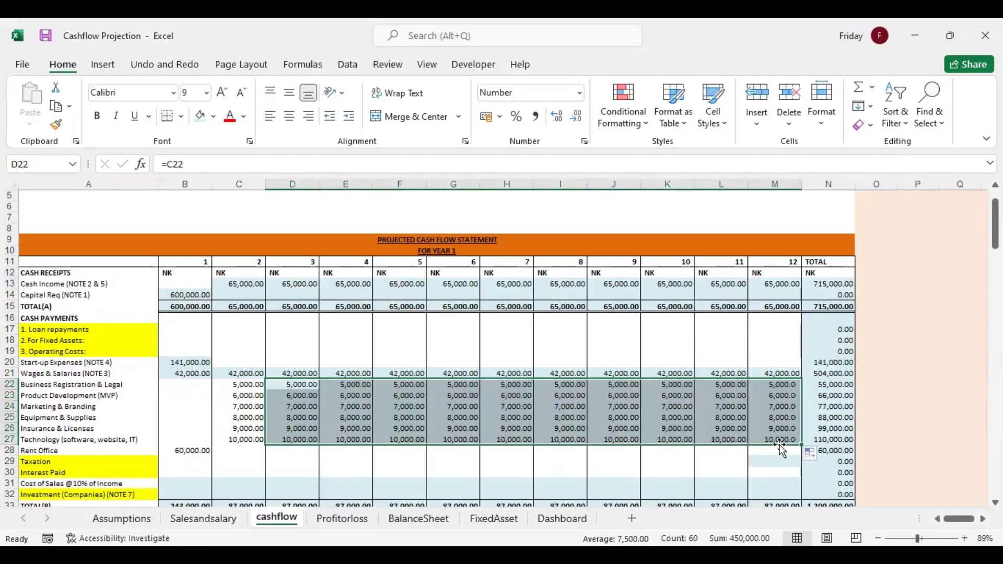
Change the month 2 costs to 8000 for Business Registration & Legal in C22 and 3000 for Insurance & Licenses in C26
left_click(244, 387)
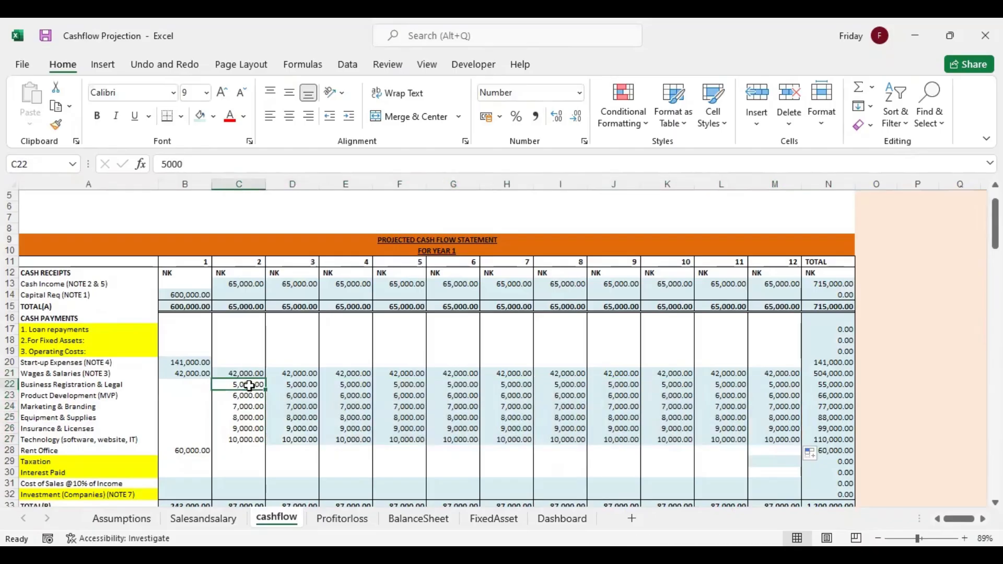
type("8,00")
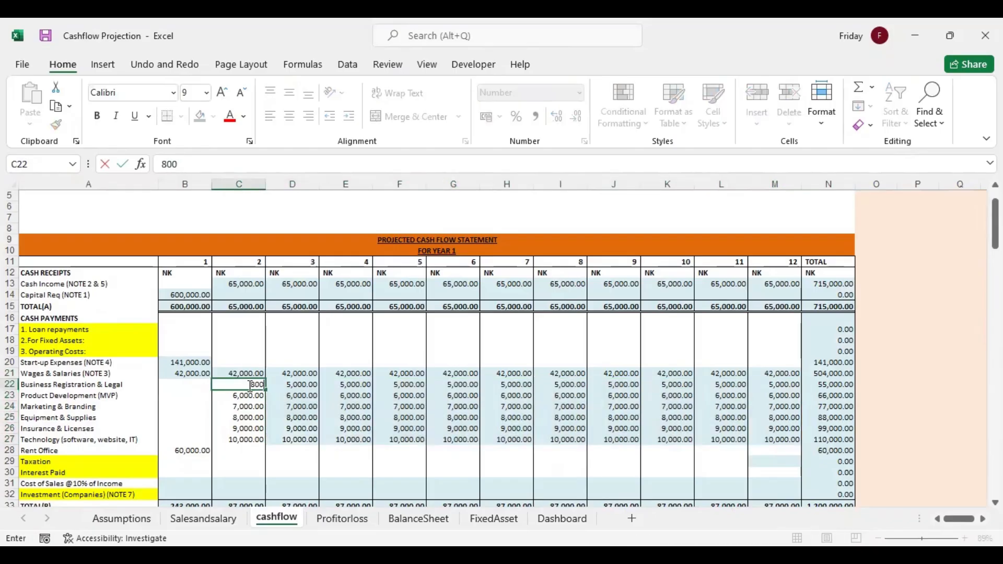
type("0")
key("Return")
key("Return")
key("Return")
key("Return")
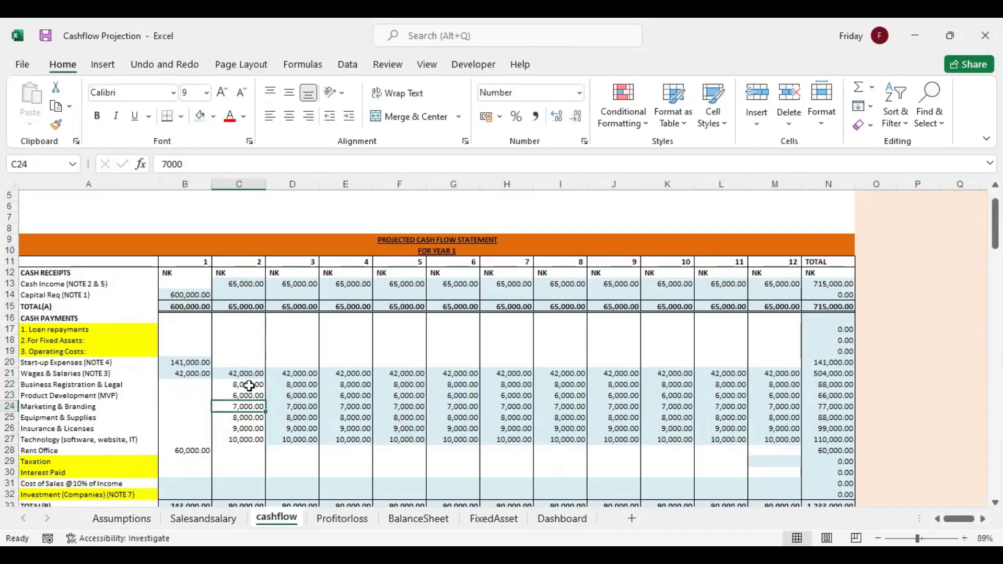
type("3-")
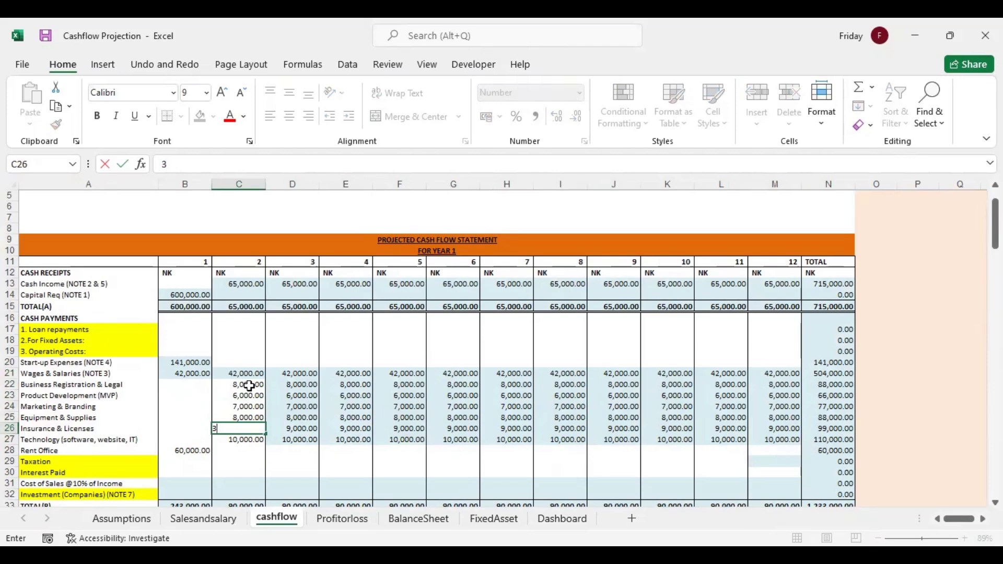
key("Return")
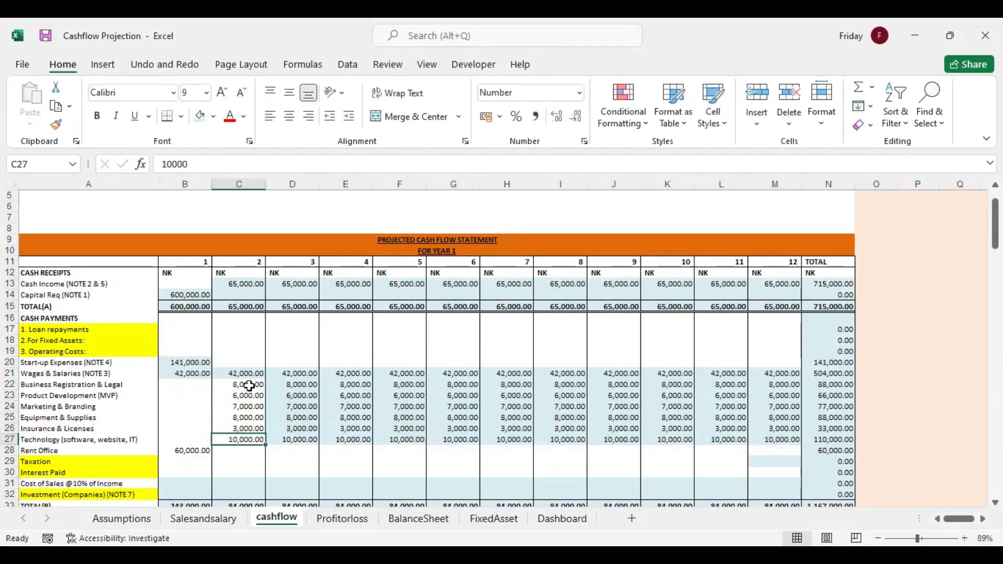
key("Return")
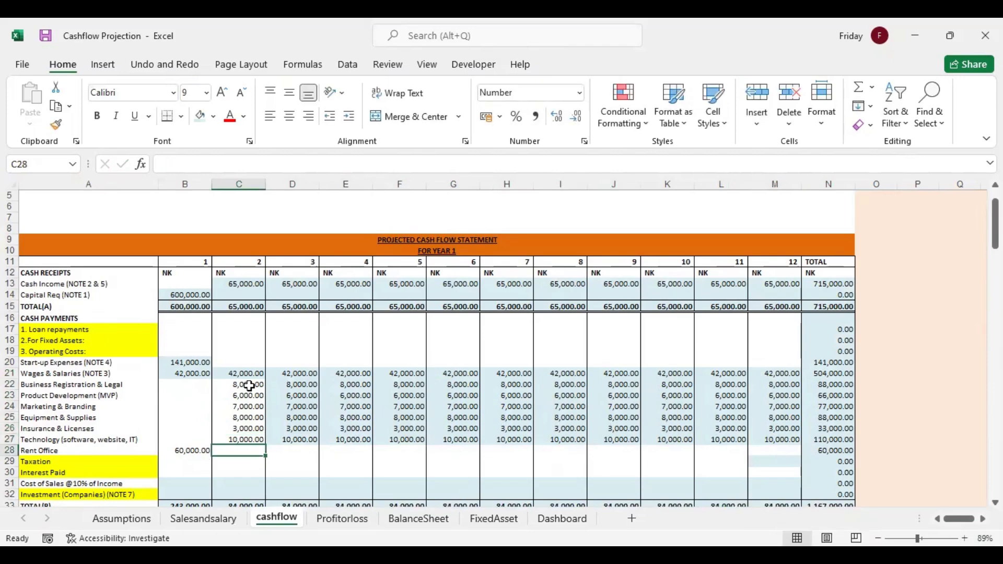
Review the month 1 Taxation, Interest Paid and Cost of Sales cells in B29 to B31
key("Down")
key("Left")
key("Down")
key("Down")
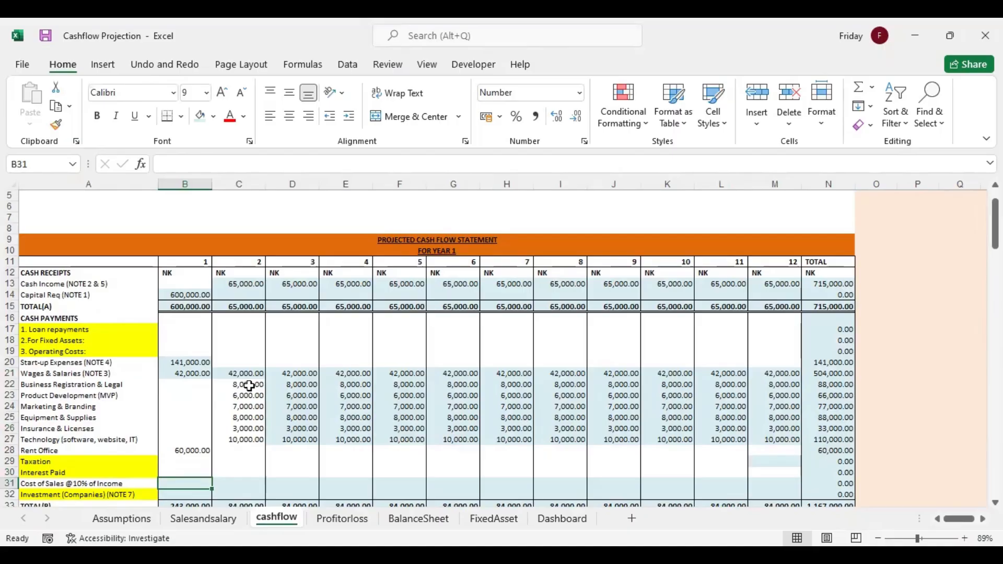
key("Up")
key("Up")
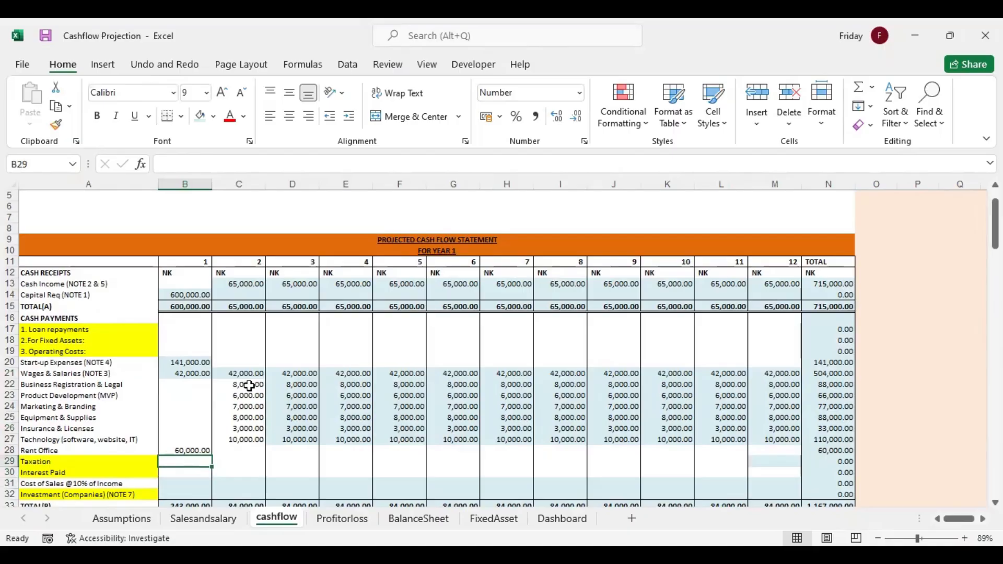
key("Down")
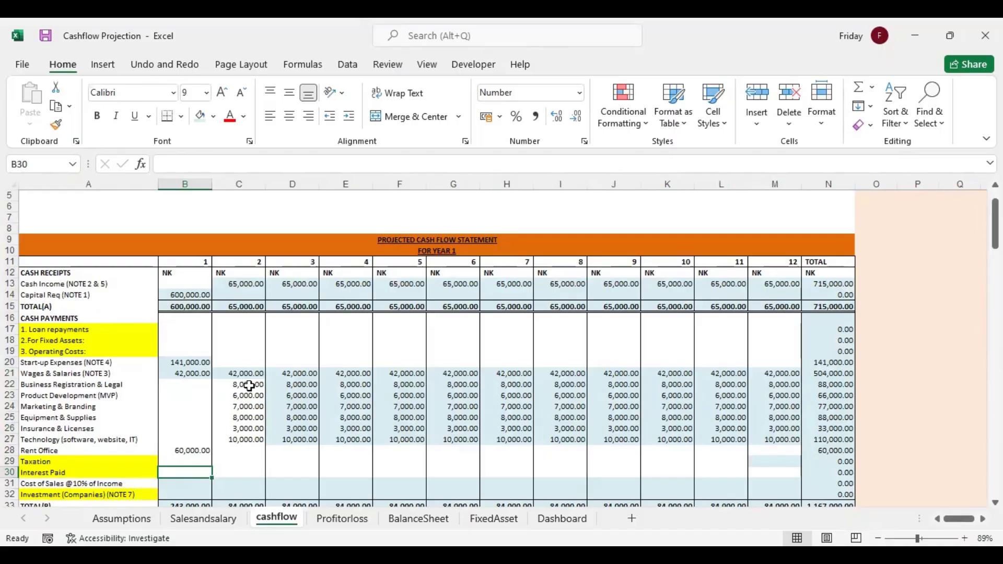
key("Down")
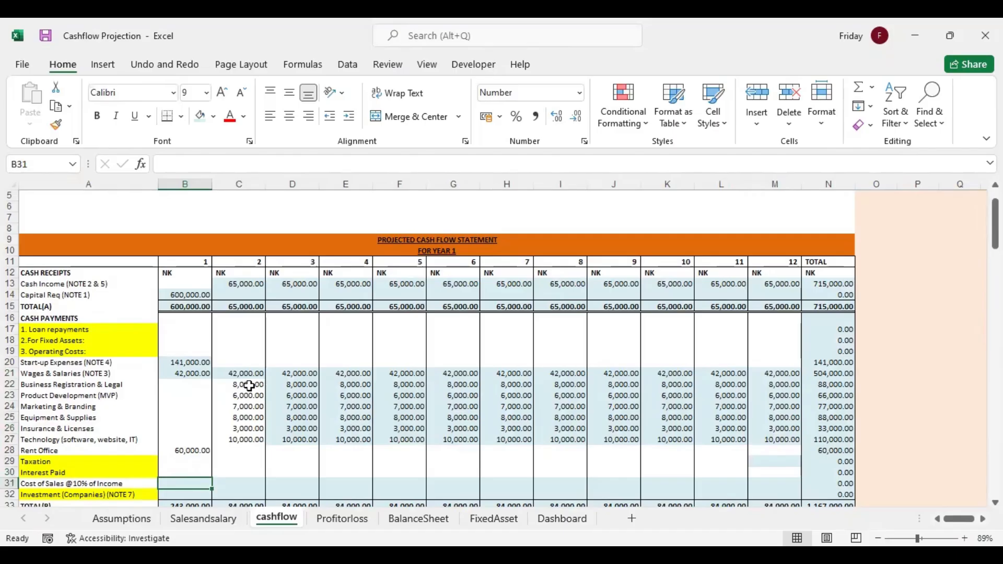
Calculate month 1 Cost of Sales in B31 with =B13*0.1 and fill it across through month 12
type("=")
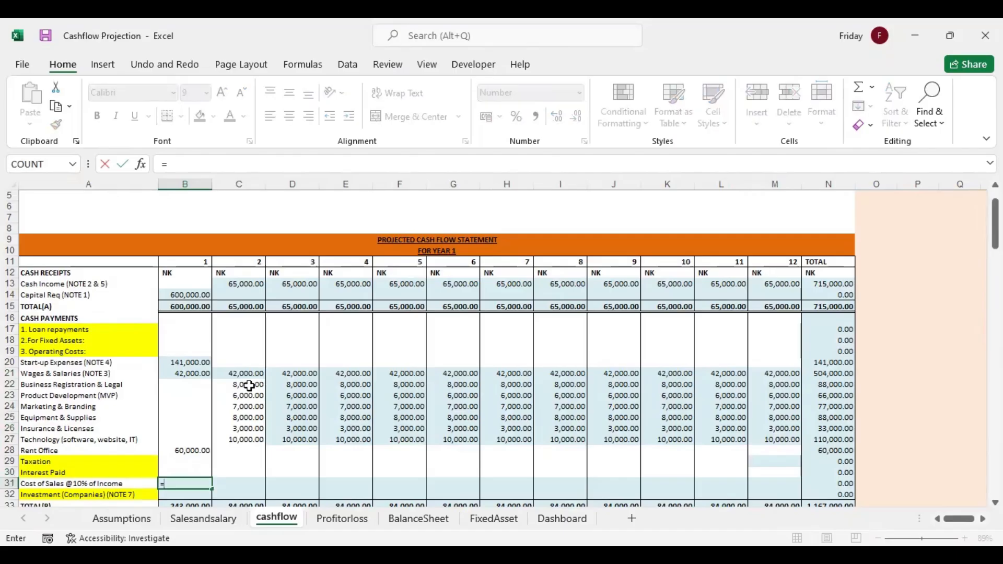
left_click(189, 283)
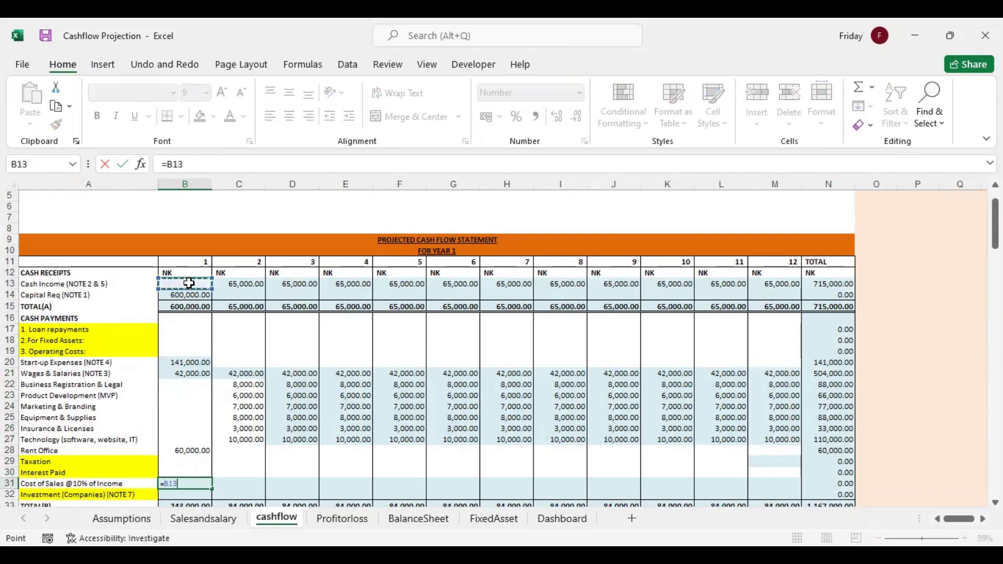
type("*")
key("Return")
left_click(204, 483)
left_click_drag(211, 489, 794, 498)
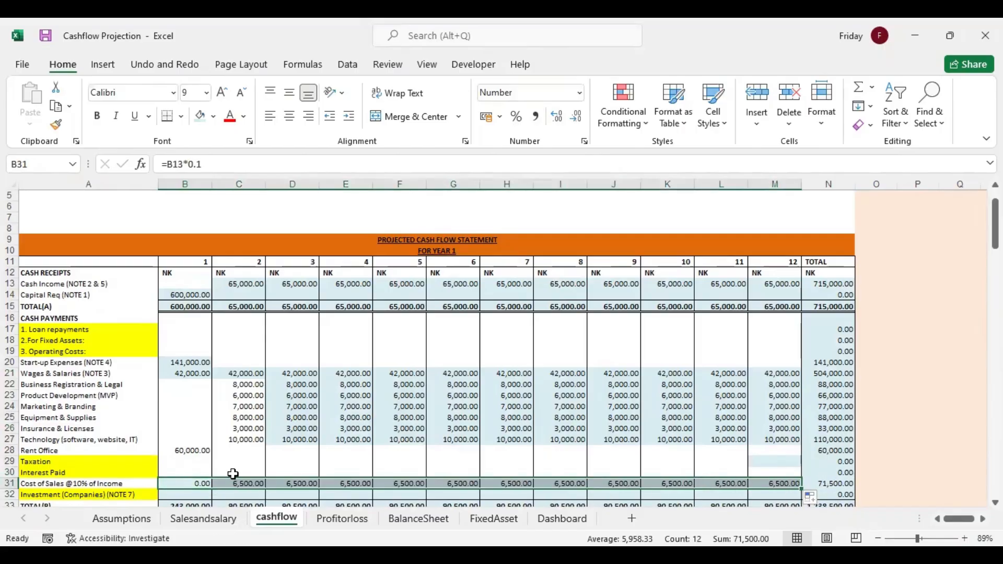
left_click(233, 474)
Link month 1 Cash Receipts (A) in B34 to the receipts total with =B15
scroll(186, 313, "down", 6)
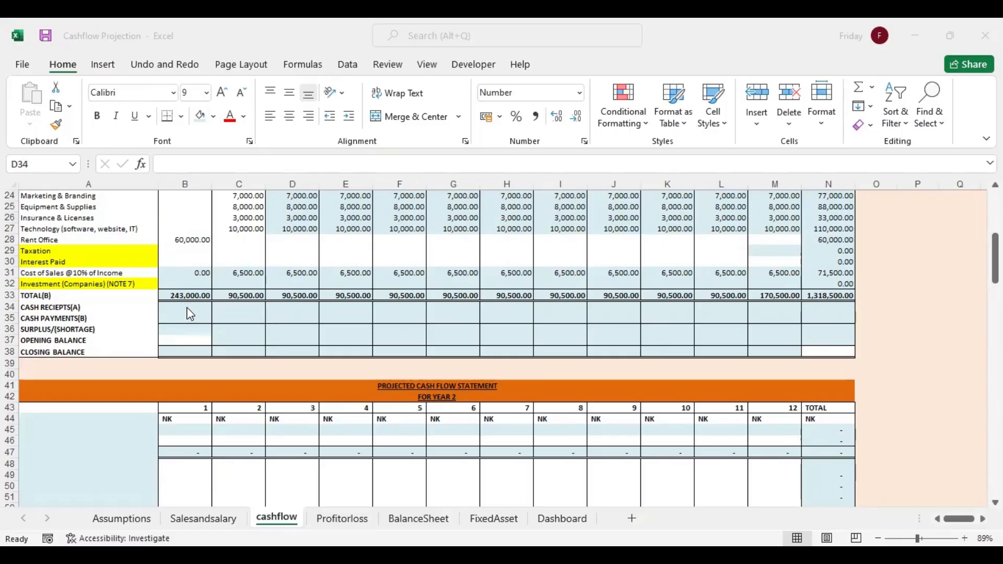
left_click(183, 306)
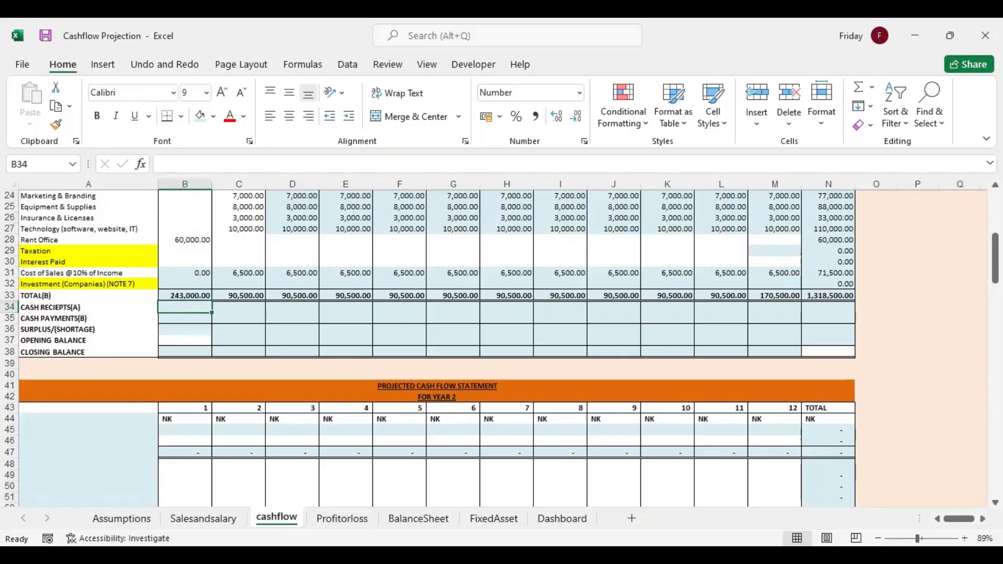
scroll(178, 413, "up", 4)
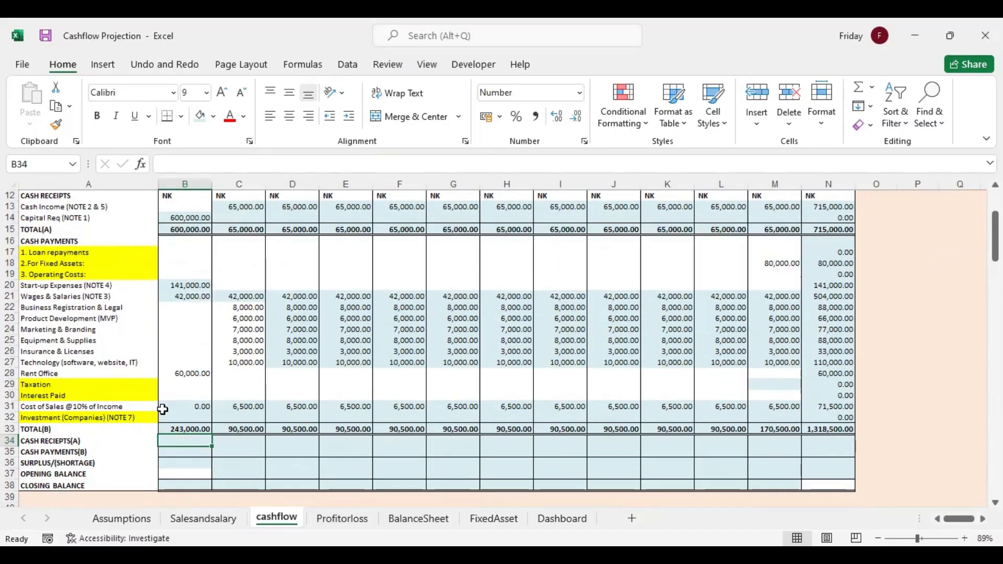
left_click(169, 328)
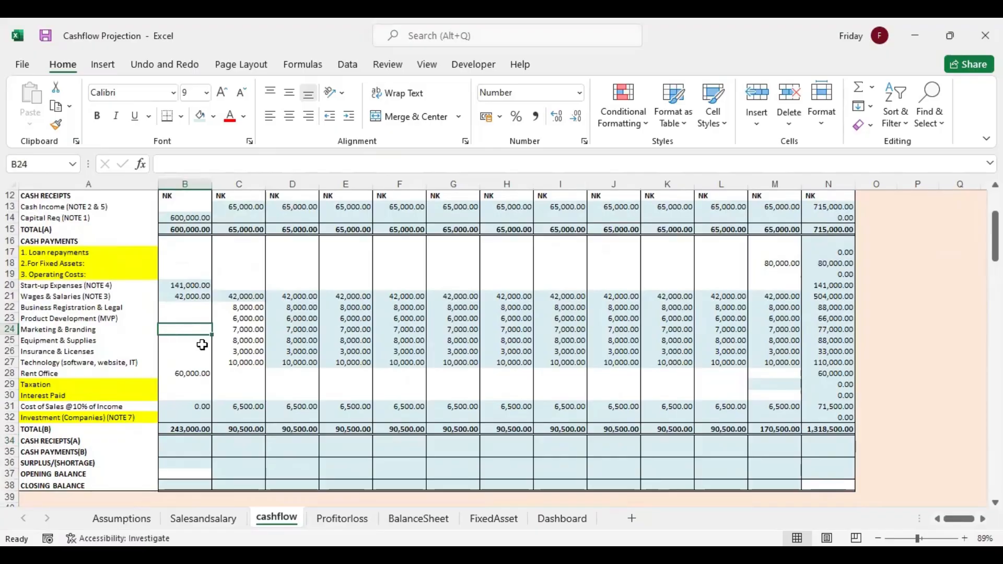
double_click(198, 439)
type("=")
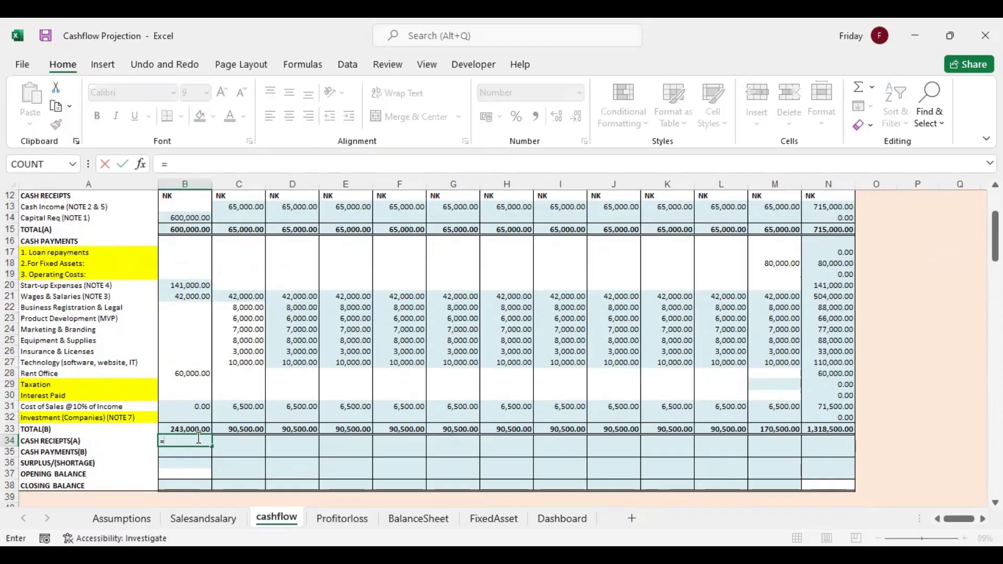
left_click(190, 230)
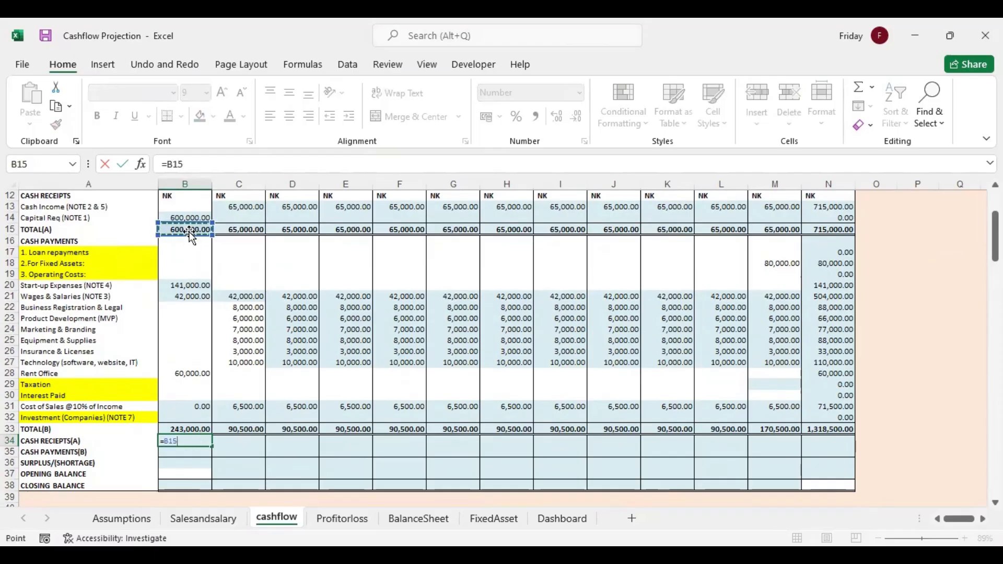
key("Return")
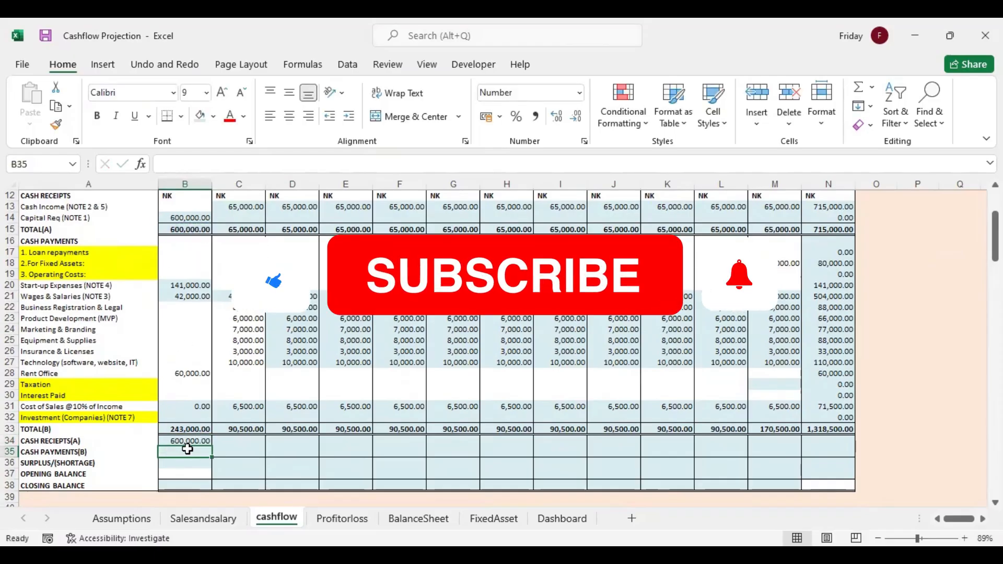
Link month 1 Cash Payments (B) in B35 with =B33 and fill B34:B35 across through the Total column
type("=")
left_click(194, 434)
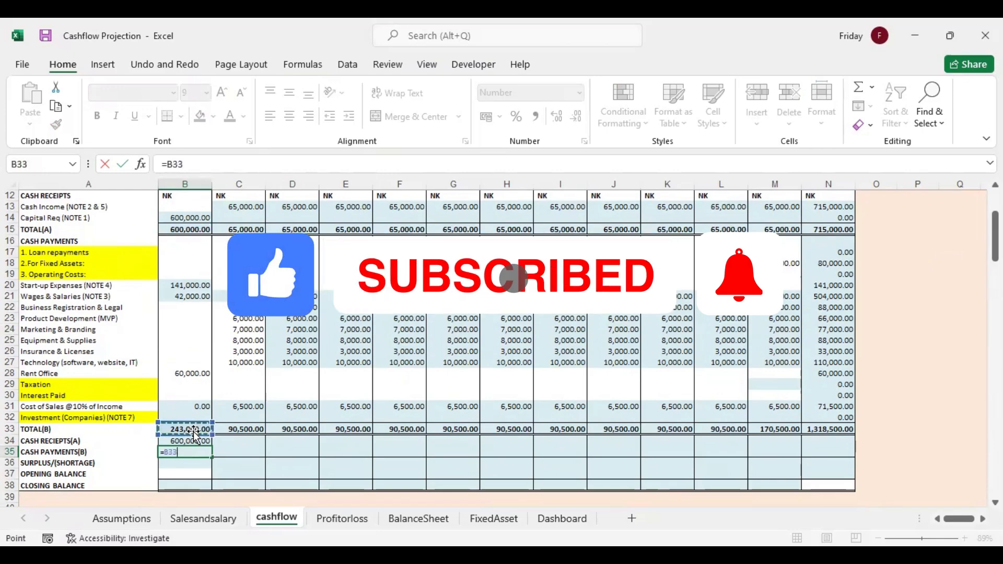
key("Return")
left_click_drag(194, 441, 824, 458)
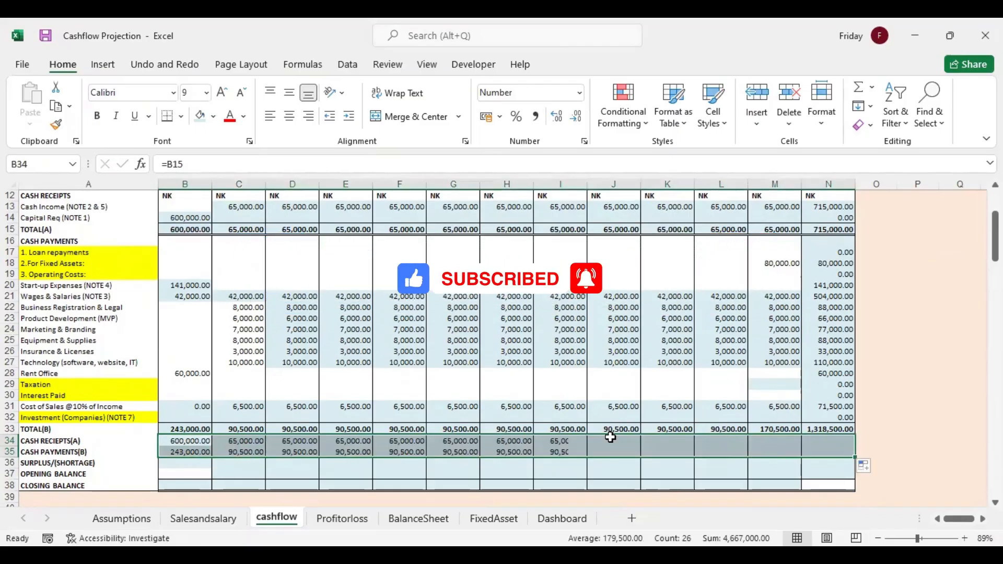
Calculate month 1 Surplus/(Shortage) in B36 with =B34-B35 and fill it across through the Total column
left_click(187, 466)
type("=")
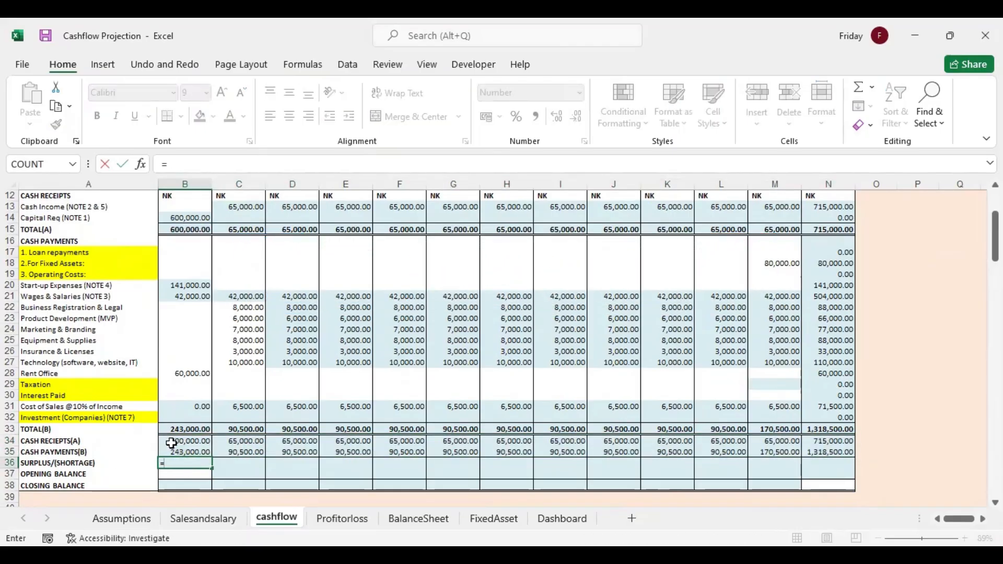
left_click(194, 441)
type("-")
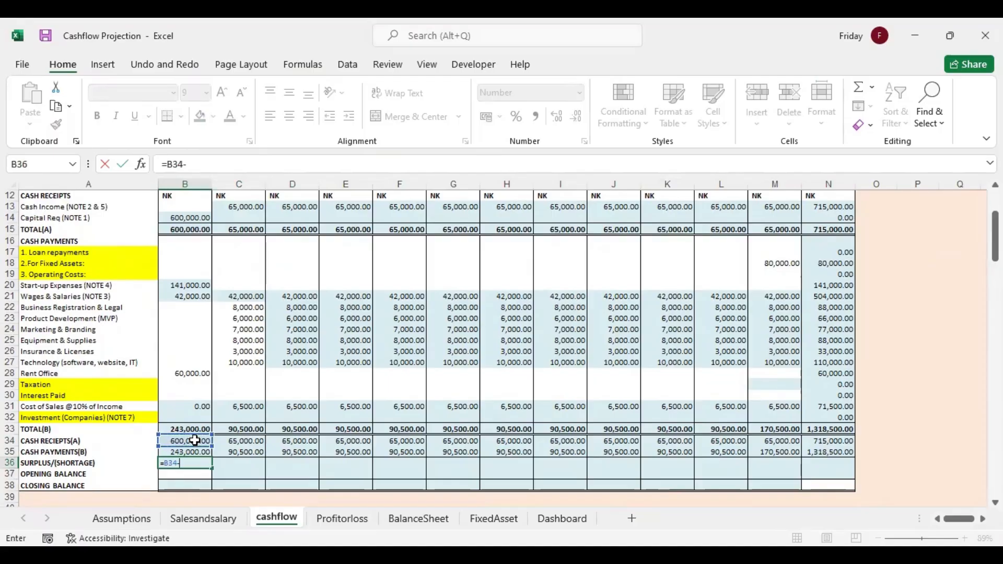
left_click(195, 453)
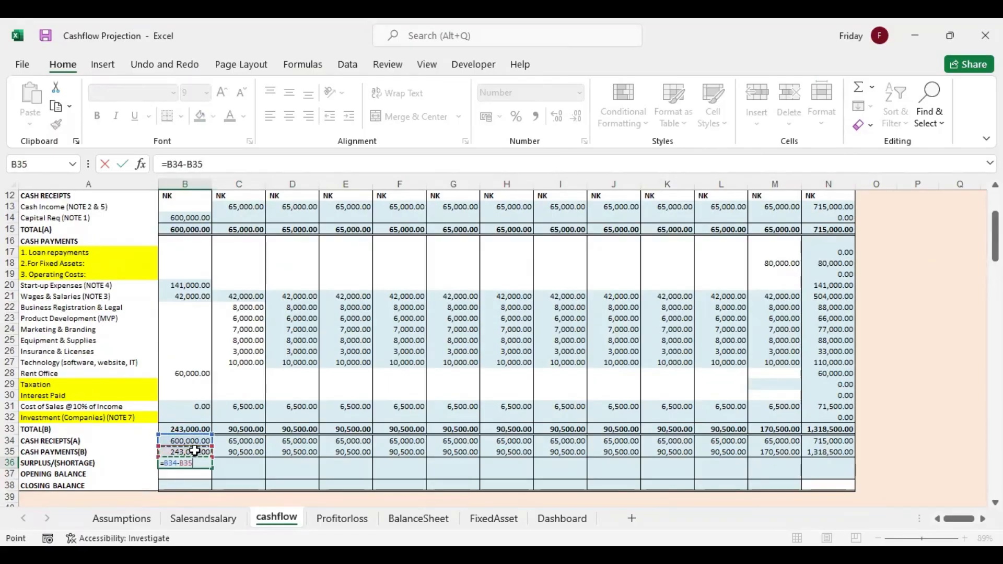
key("Return")
left_click(198, 463)
left_click_drag(212, 468, 857, 465)
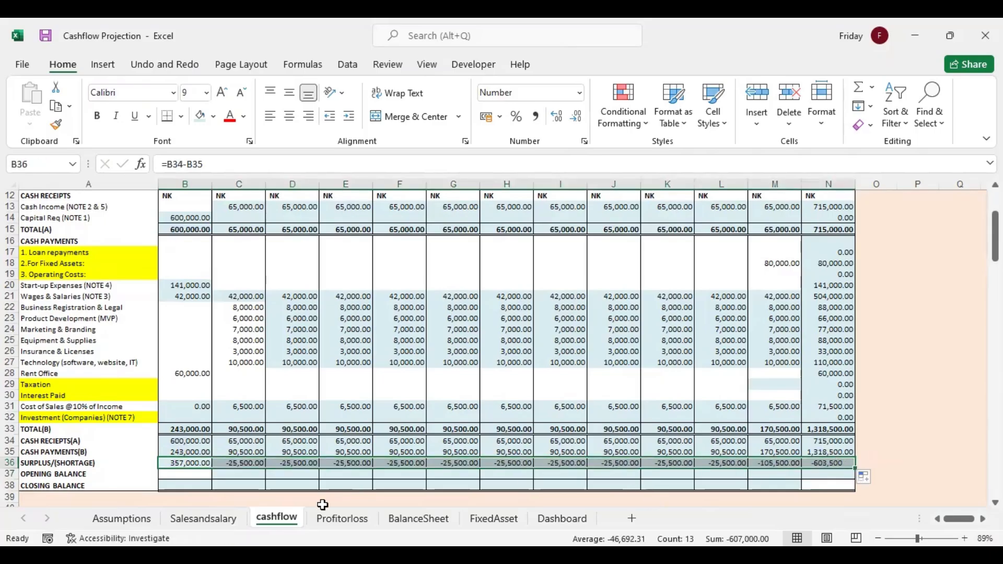
Calculate the month 1 Closing Balance in B38 with =SUM(B36:B37) and fill it across through month 12
left_click(184, 474)
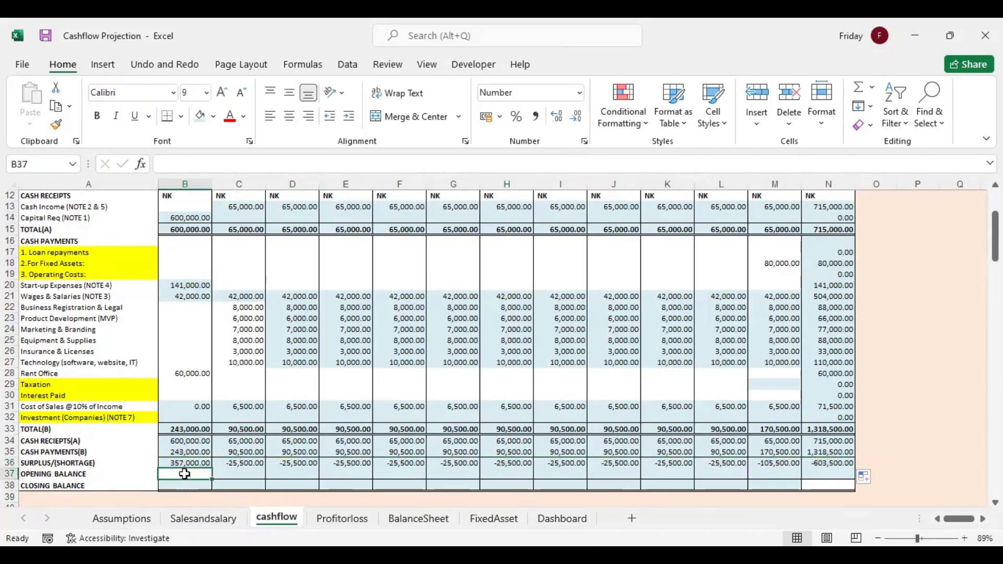
left_click(185, 484)
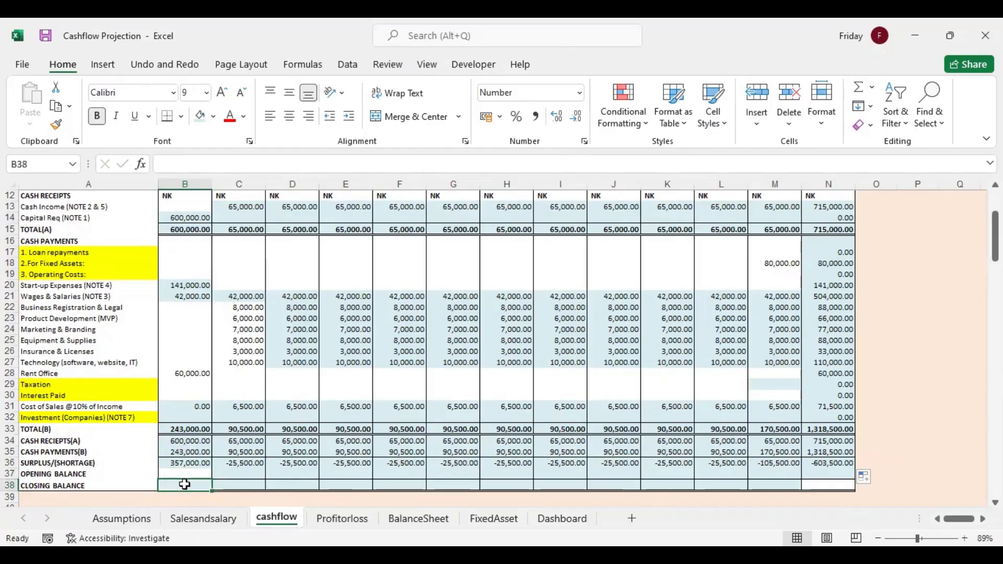
type("=")
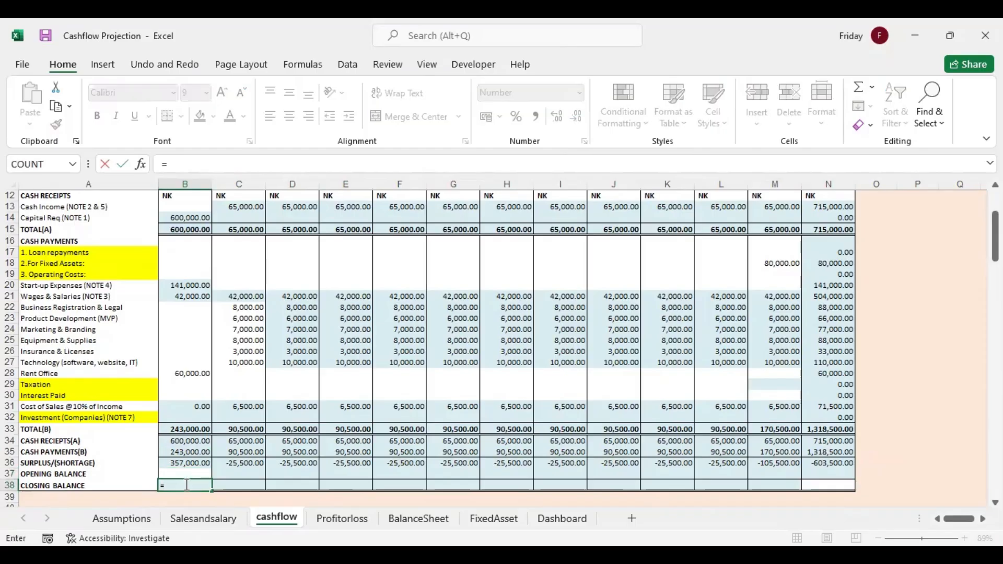
type("sum")
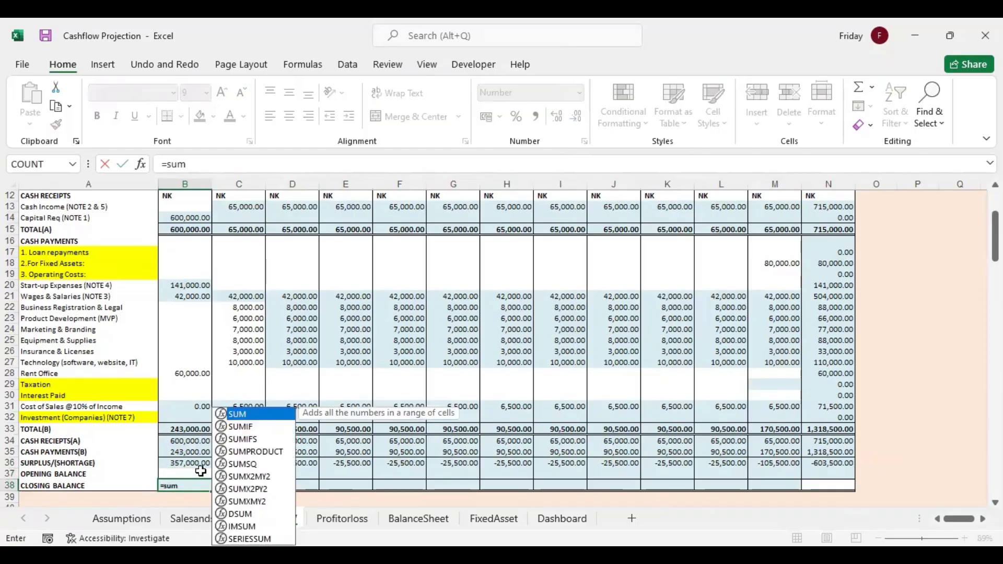
key("Tab")
left_click_drag(199, 465, 187, 471)
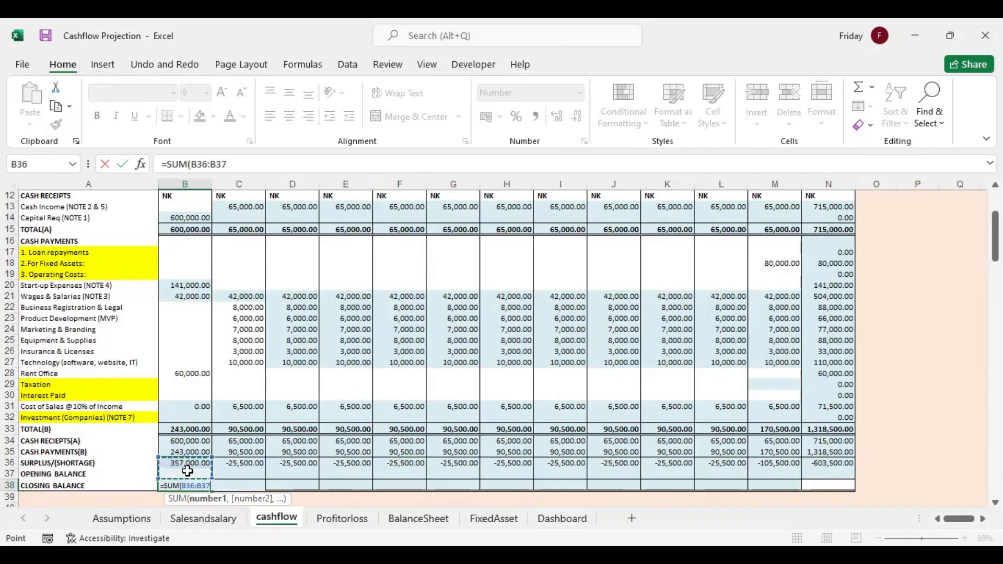
key("Return")
left_click(201, 486)
left_click_drag(212, 491, 775, 480)
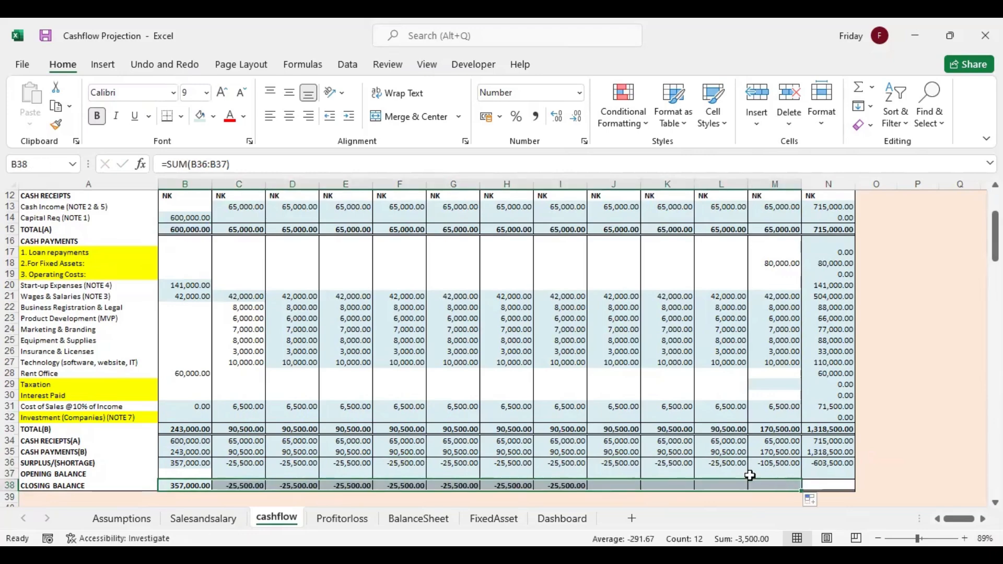
Link the month 2 Opening Balance in C37 to the prior closing balance with =B38 and fill it across through the Total column
left_click(234, 474)
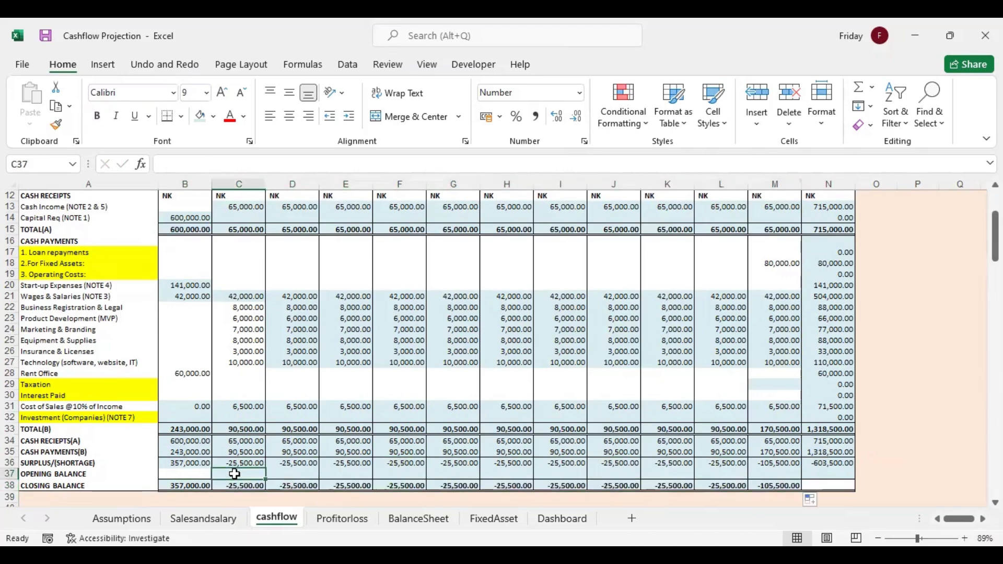
type("=")
left_click(199, 485)
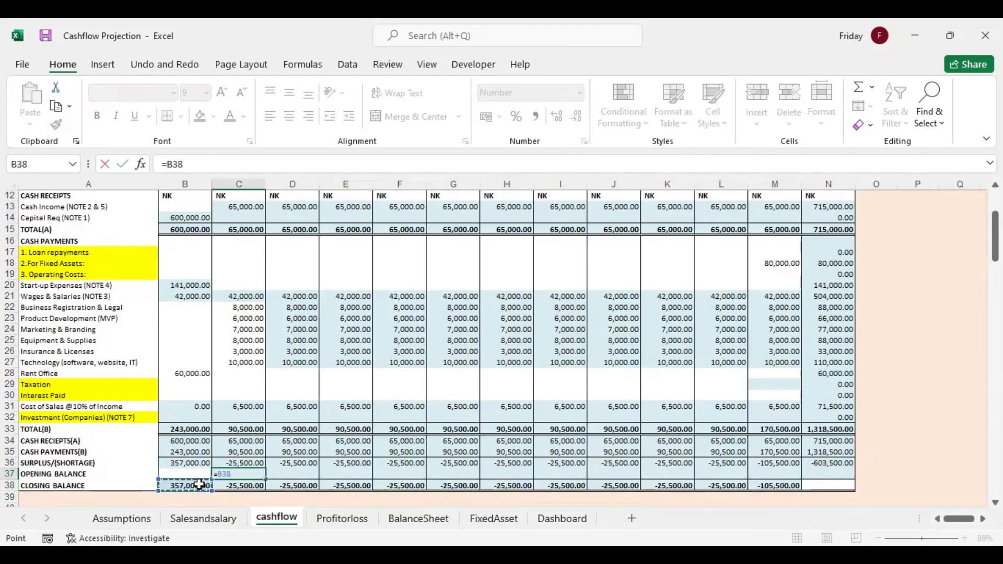
key("Return")
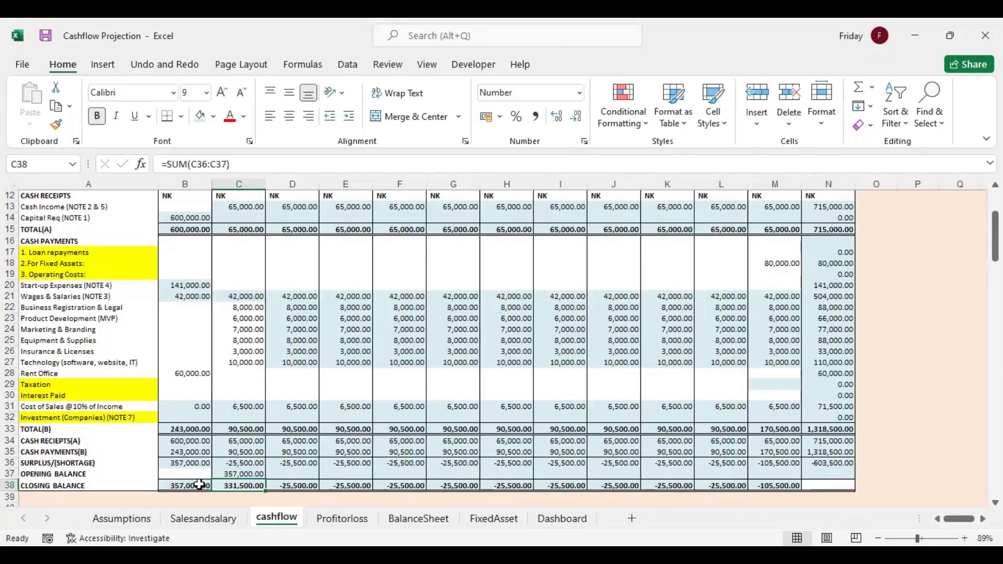
left_click(240, 474)
left_click_drag(266, 479, 848, 476)
left_click(778, 474)
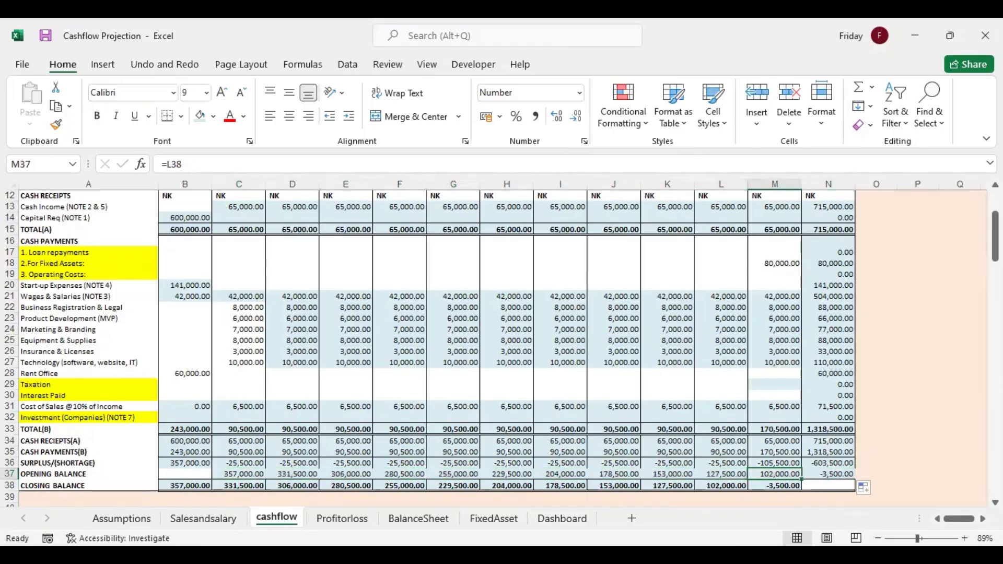
Link the first year 2 row label in A44 to year 1 with =A12 and fill it down through the Closing Balance row, A70
left_click_drag(995, 250, 996, 244)
left_click_drag(996, 221, 995, 247)
scroll(219, 332, "down", 3)
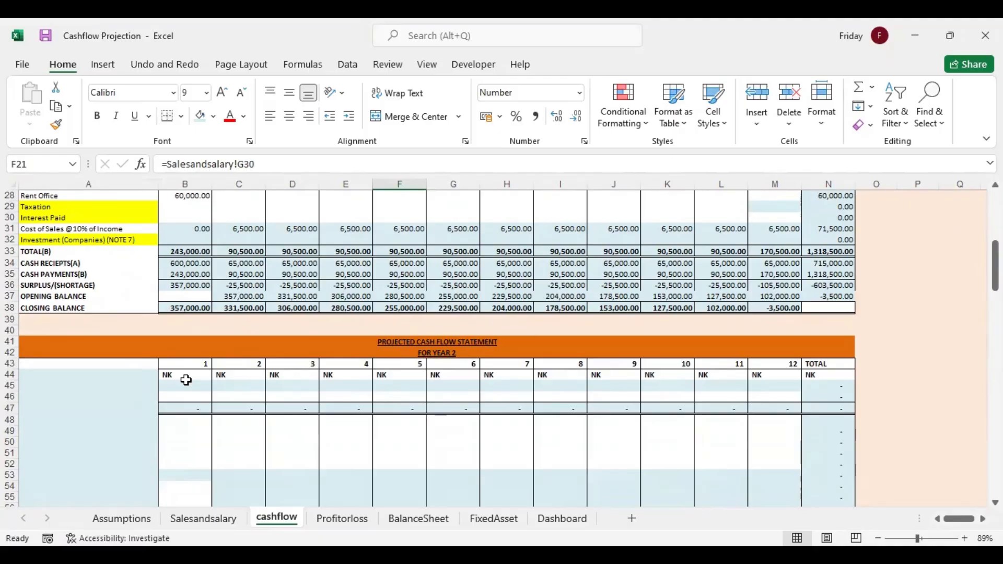
left_click(126, 377)
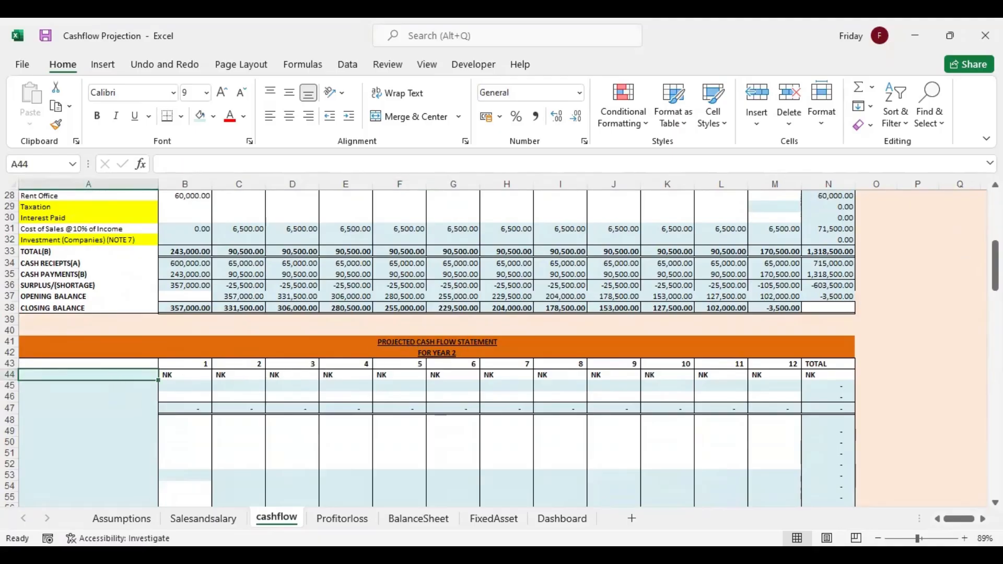
scroll(366, 313, "up", 1)
scroll(366, 313, "down", 3)
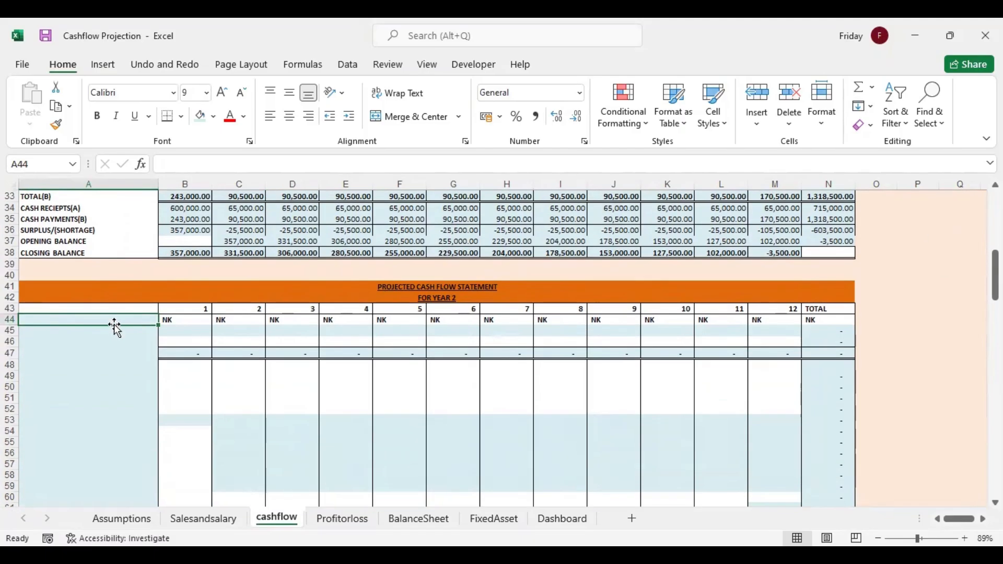
type("=")
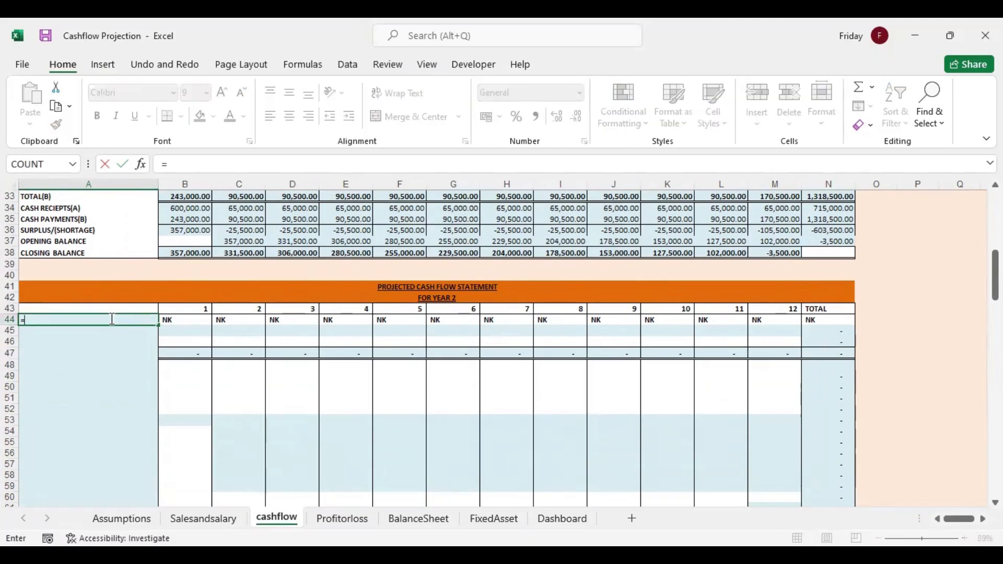
scroll(932, 281, "up", 9)
left_click(68, 273)
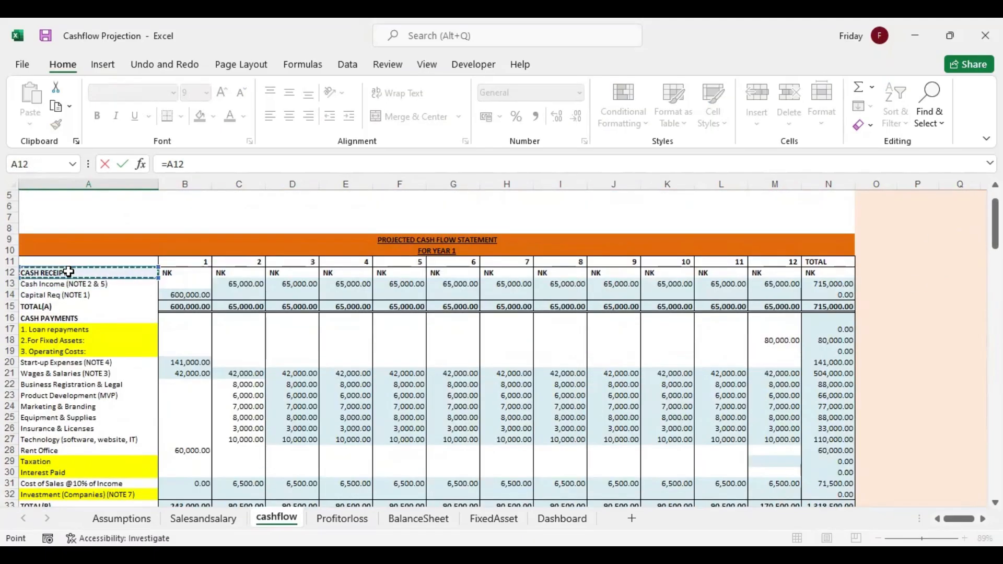
key("Return")
left_click(136, 485)
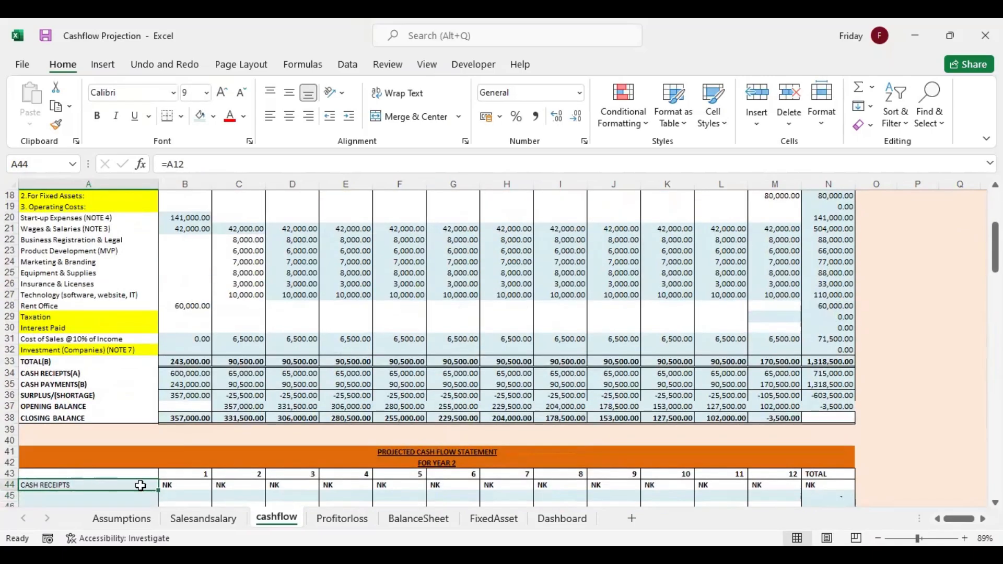
left_click_drag(159, 488, 184, 254)
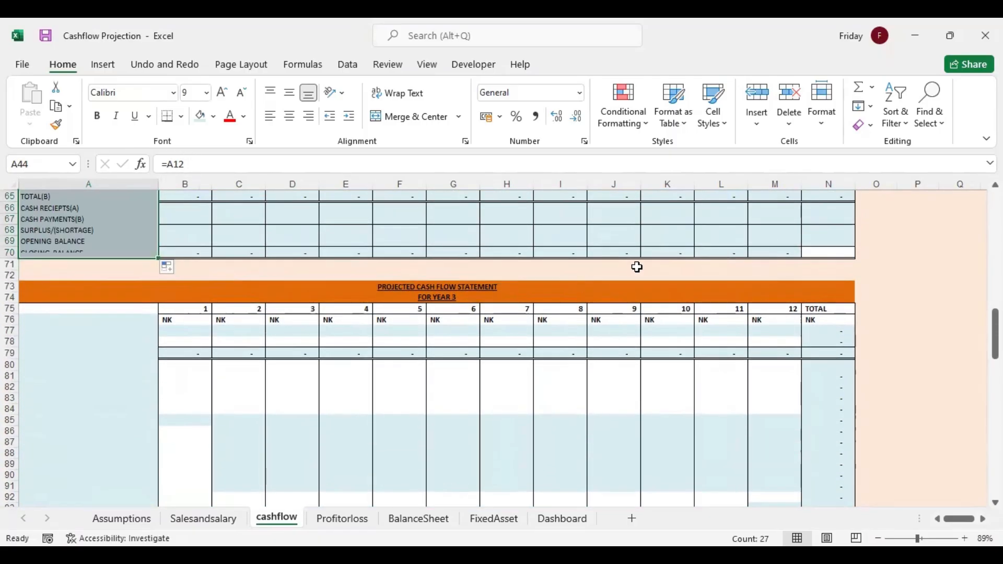
Link year 2 month 1 Cash Income in B45 to Note 5's year 2 January figure with =Salesandsalary!C16 and fill it across through month 12
left_click_drag(996, 335, 995, 286)
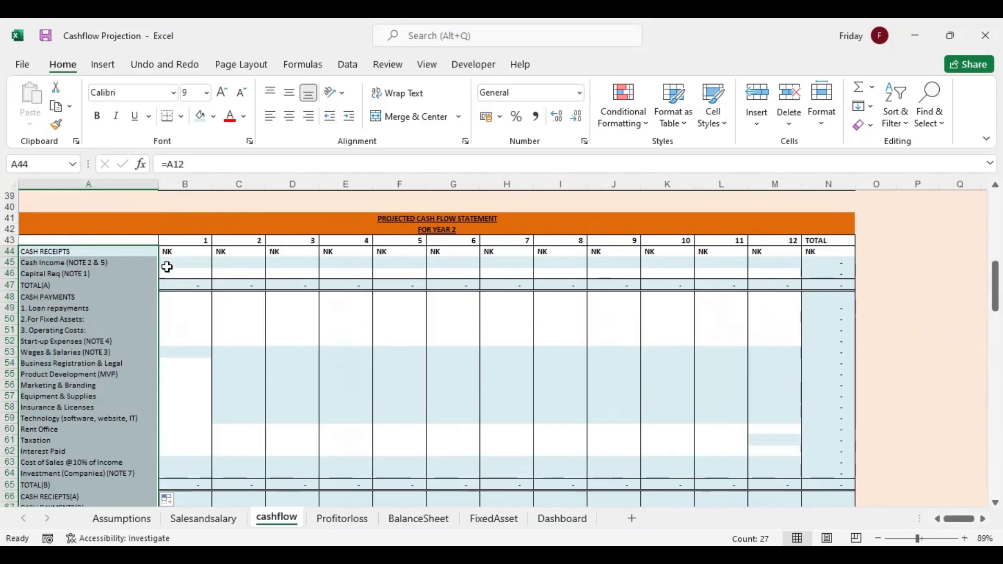
left_click(186, 263)
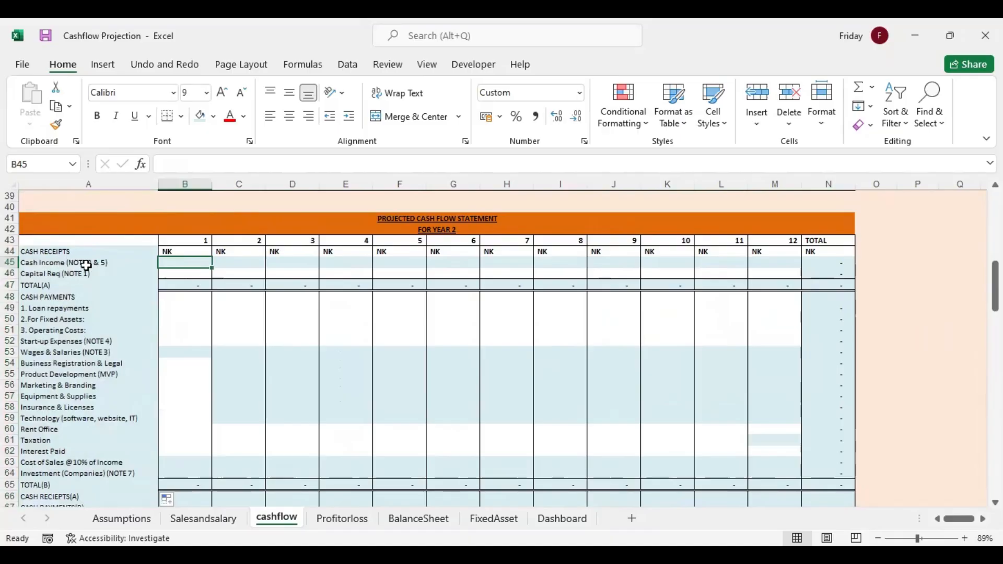
type("=")
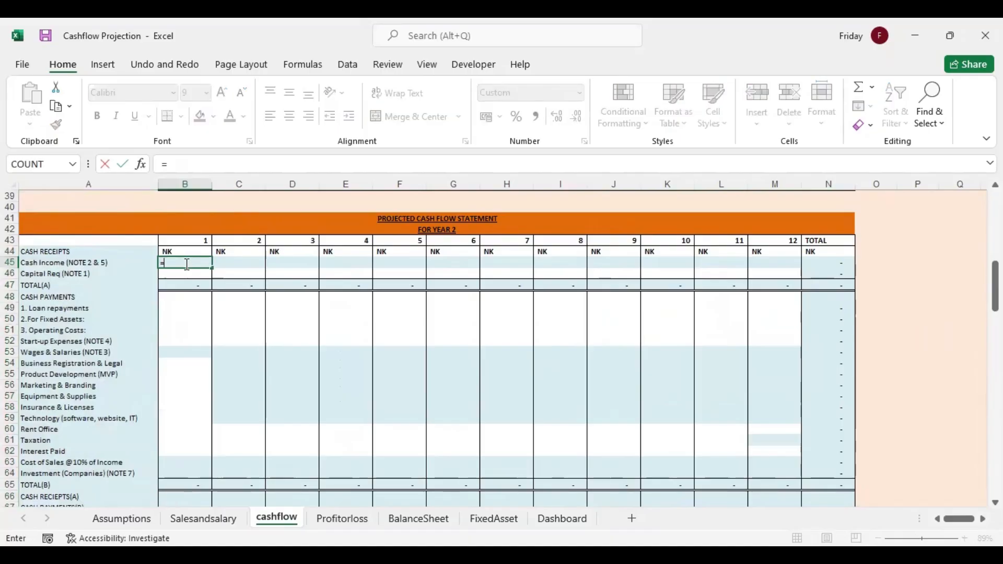
left_click(207, 518)
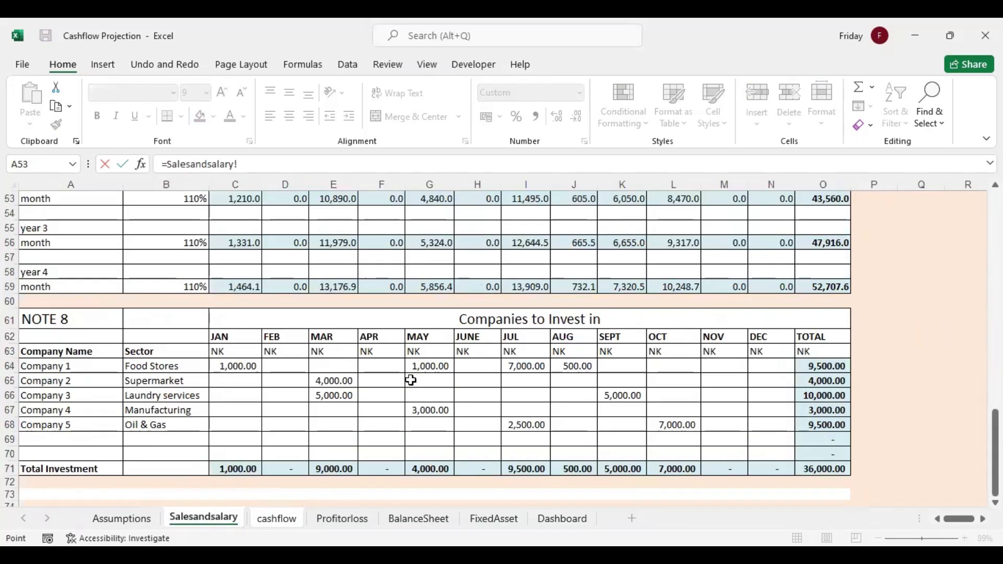
left_click_drag(996, 436, 995, 252)
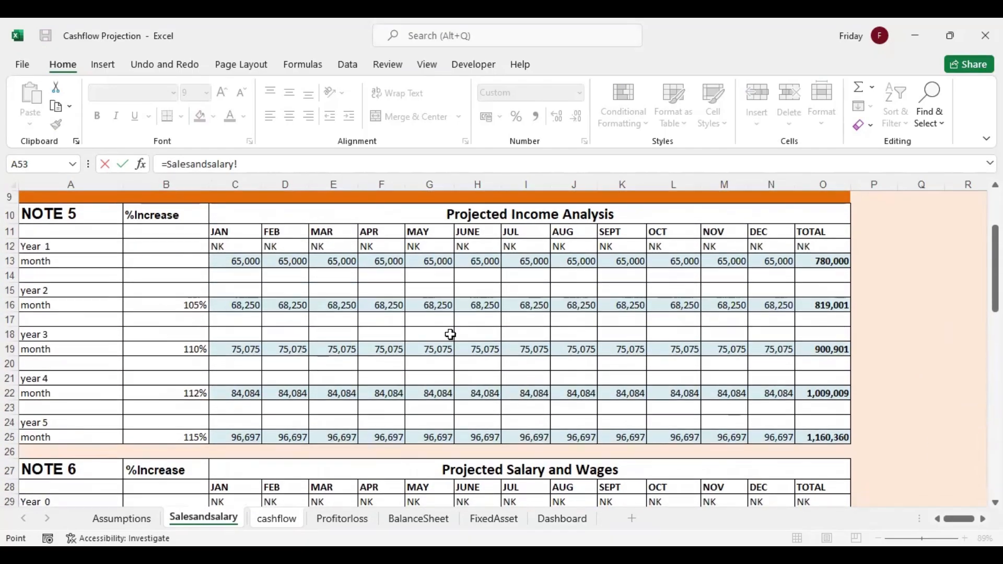
left_click(249, 309)
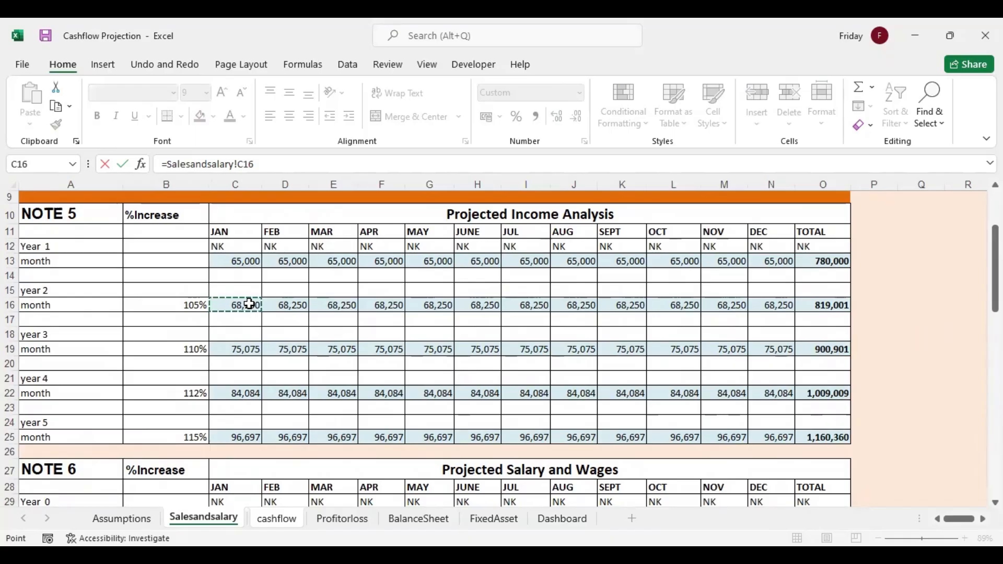
key("Return")
left_click(208, 263)
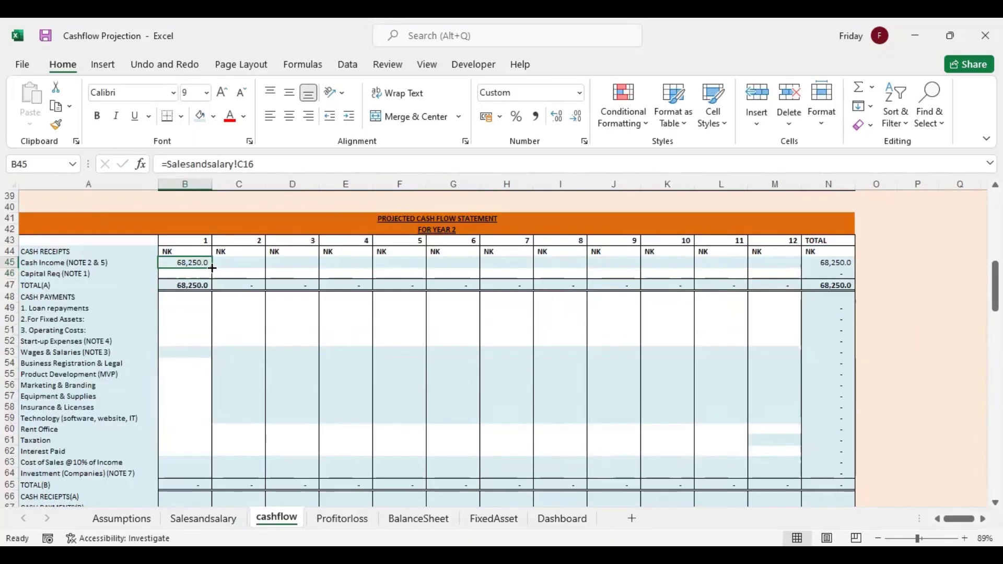
left_click_drag(212, 268, 791, 291)
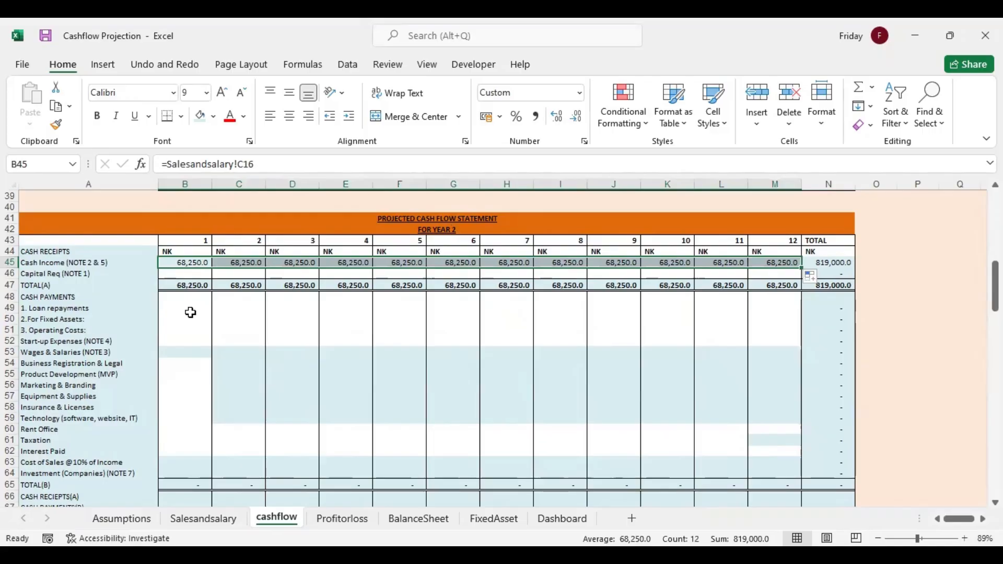
Link year 2 month 1 Wages & Salaries in B53 to Note 6 with =Salesandsalary!C33 and fill it across through month 12
left_click(184, 353)
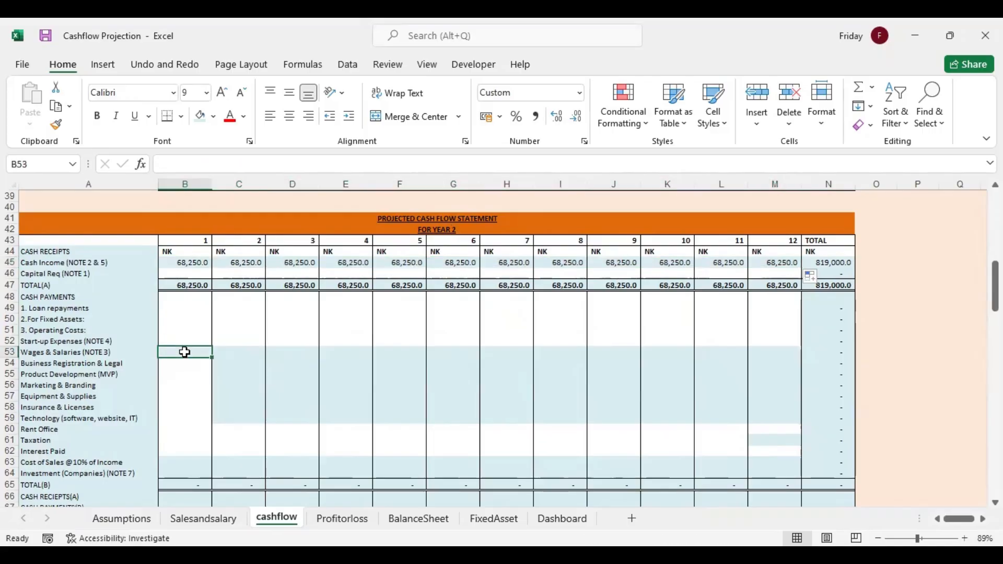
type("=")
left_click(203, 518)
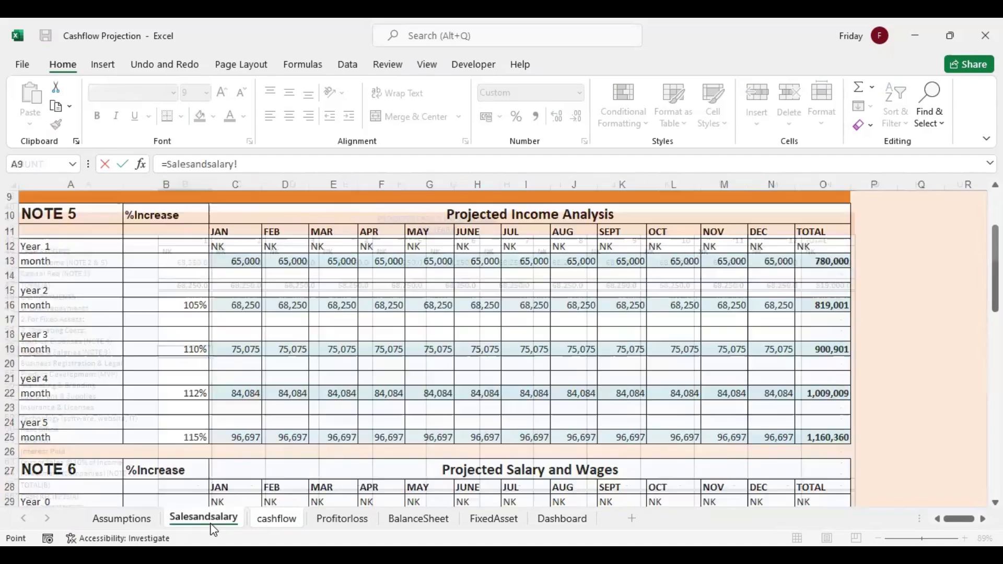
scroll(392, 366, "down", 3)
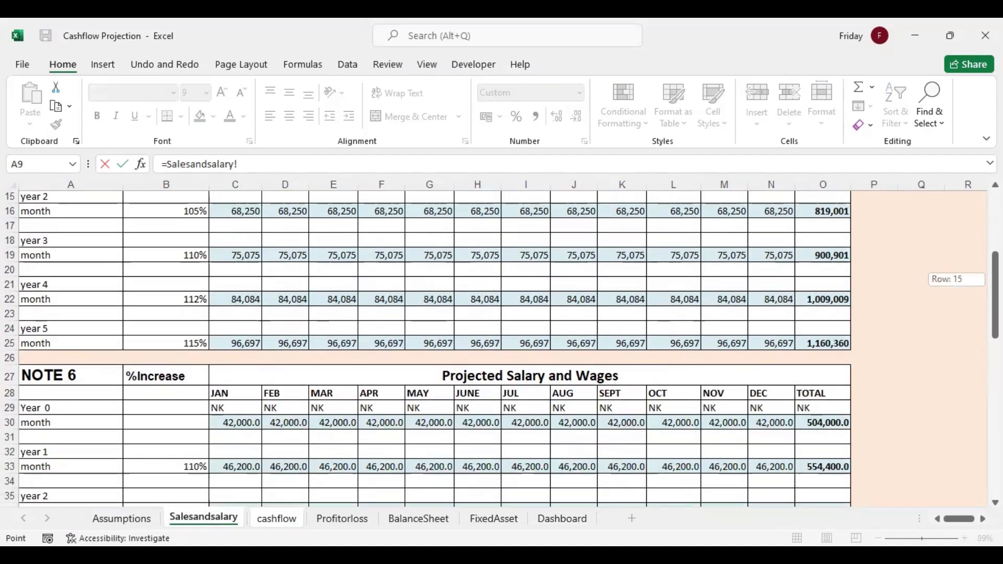
left_click(244, 404)
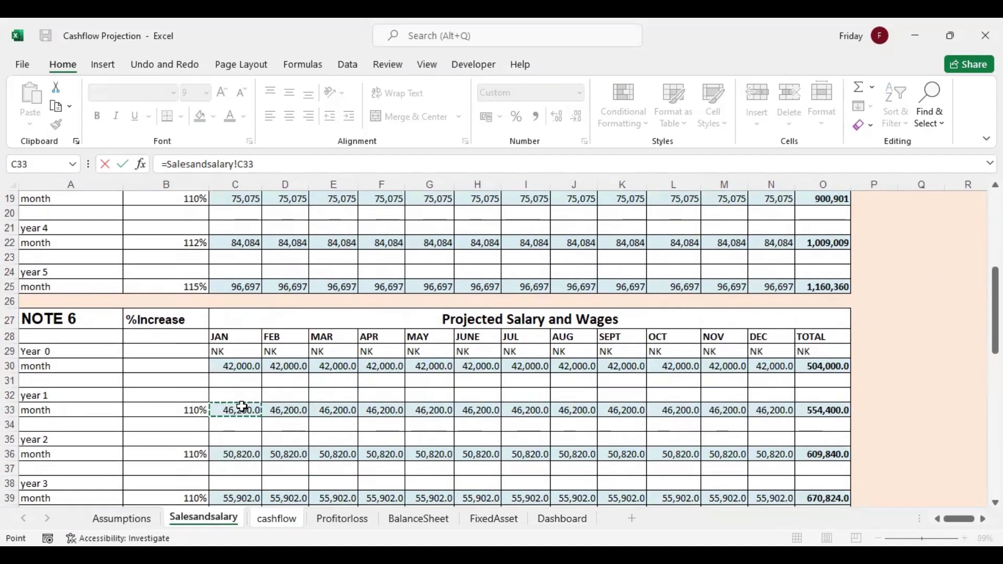
key("Return")
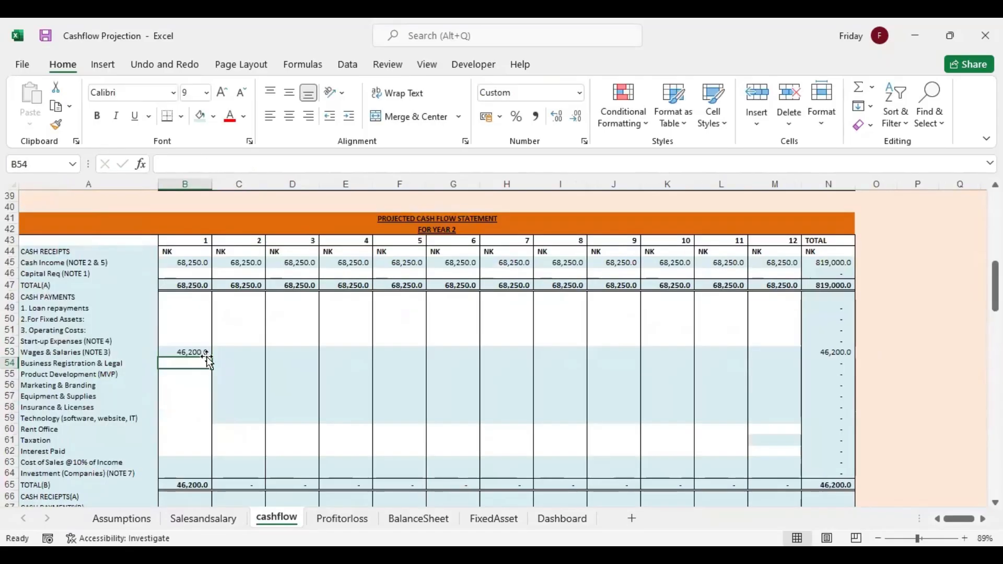
left_click(205, 353)
left_click_drag(212, 358, 794, 352)
Renumber the first four year labels of Note 6 on the Salesandsalary sheet as Year 1, year 2, year 3 and year 4
left_click(204, 519)
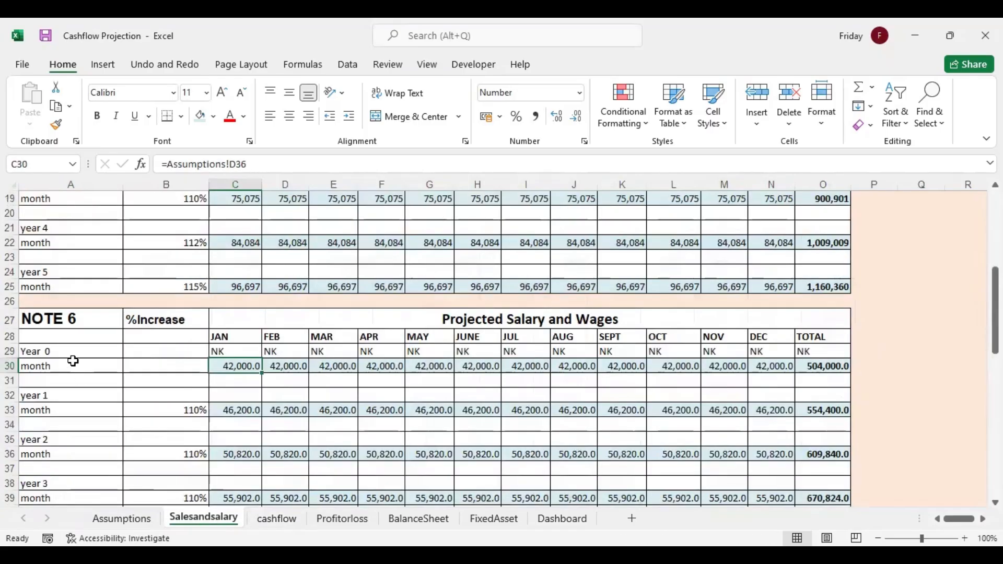
double_click(52, 351)
key("BackSpace")
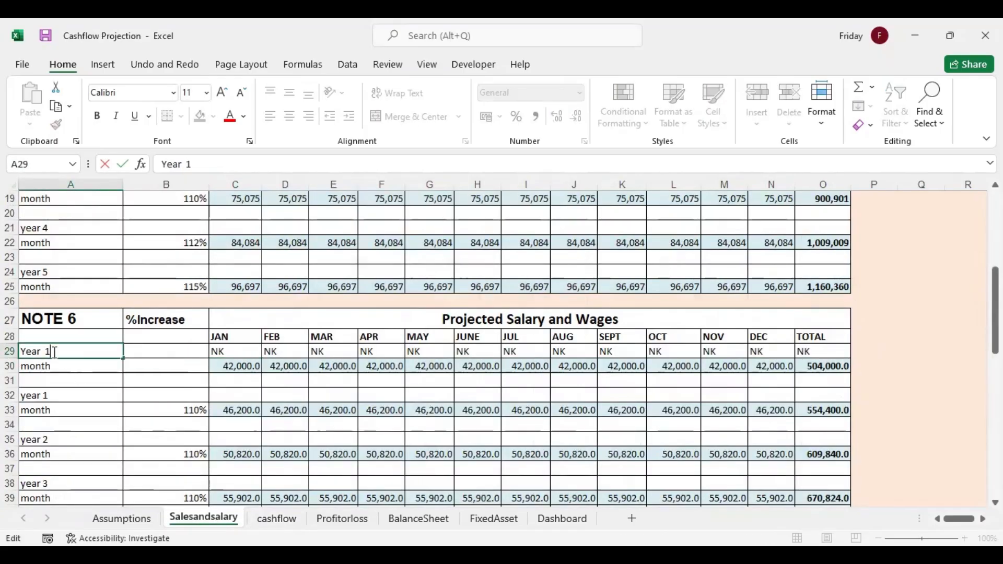
double_click(52, 393)
key("BackSpace")
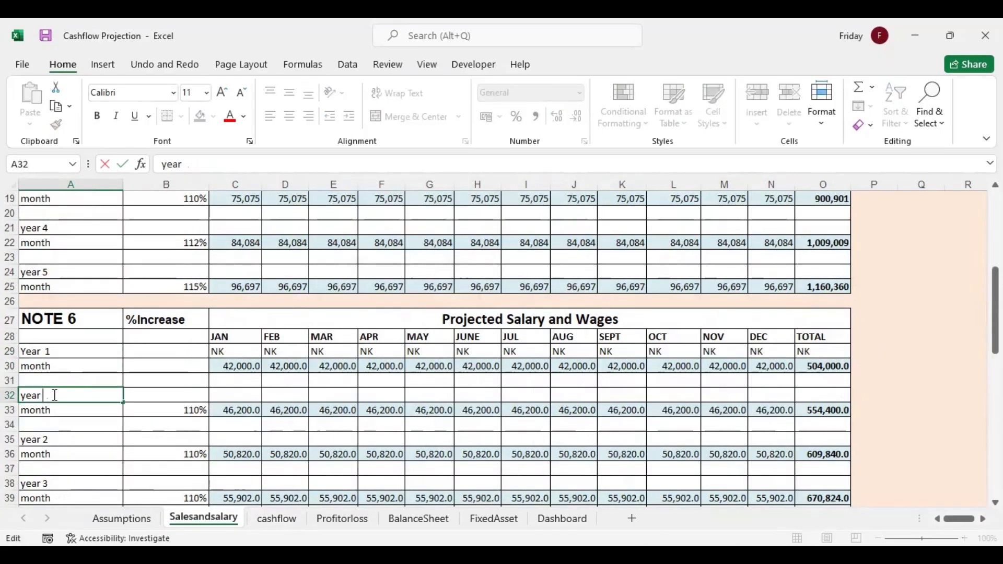
type("2")
double_click(57, 439)
key("BackSpace")
left_click(52, 481)
double_click(56, 483)
key("BackSpace")
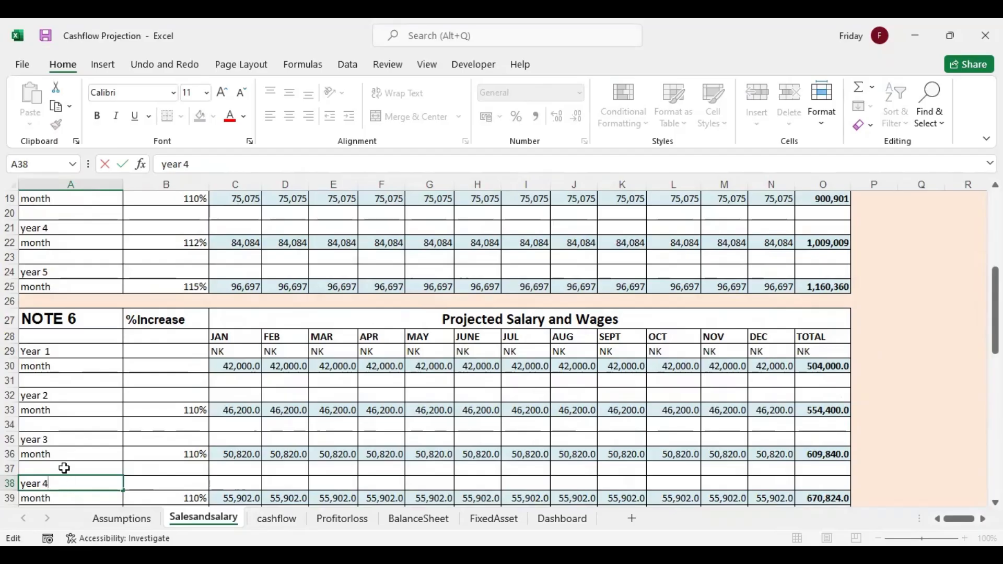
Rename the last year label of Note 6, in A41, as year 5
left_click(64, 468)
key("Down")
key("Down")
key("Down")
key("Down")
key("Down")
key("Down")
key("Down")
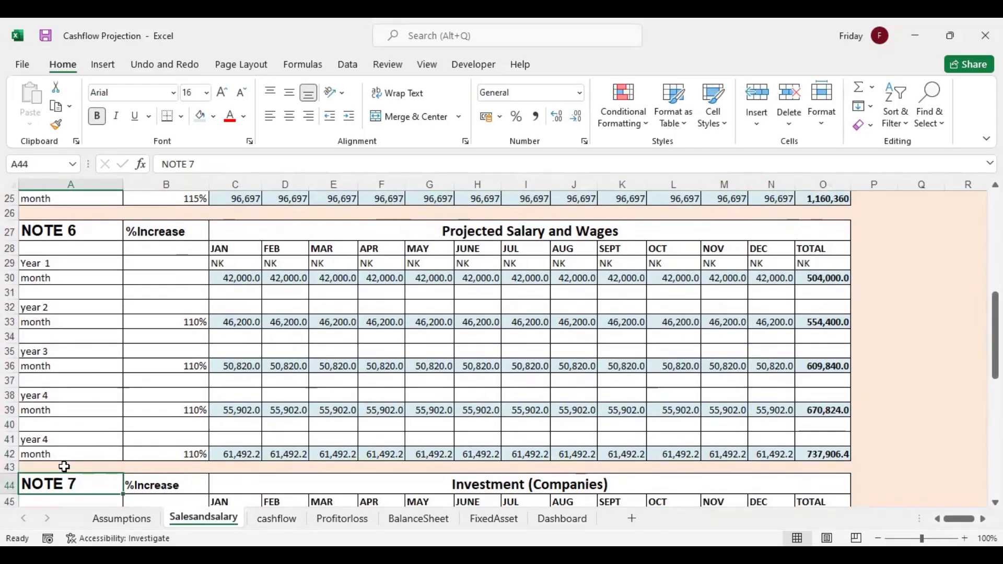
left_click(57, 439)
double_click(57, 439)
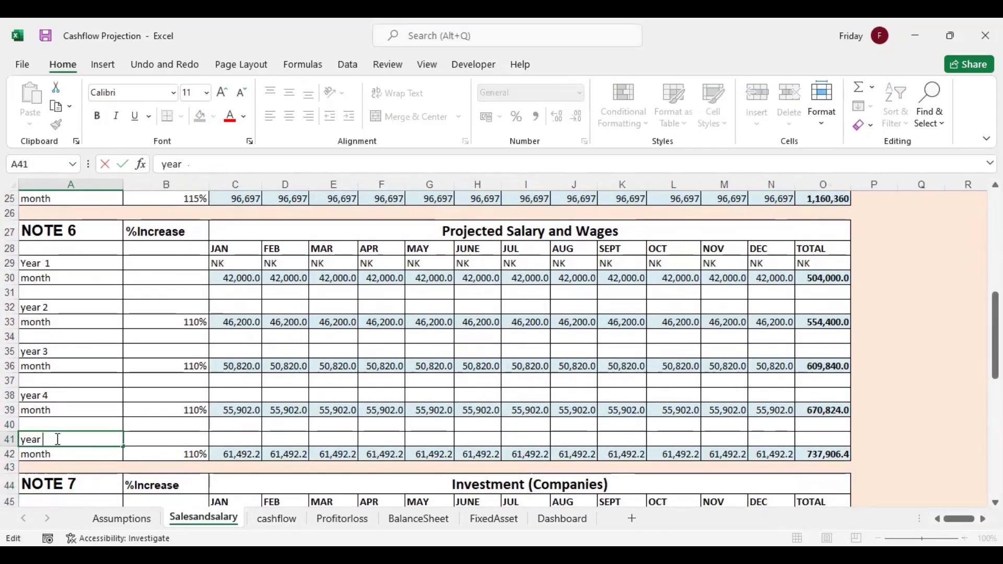
left_click(188, 408)
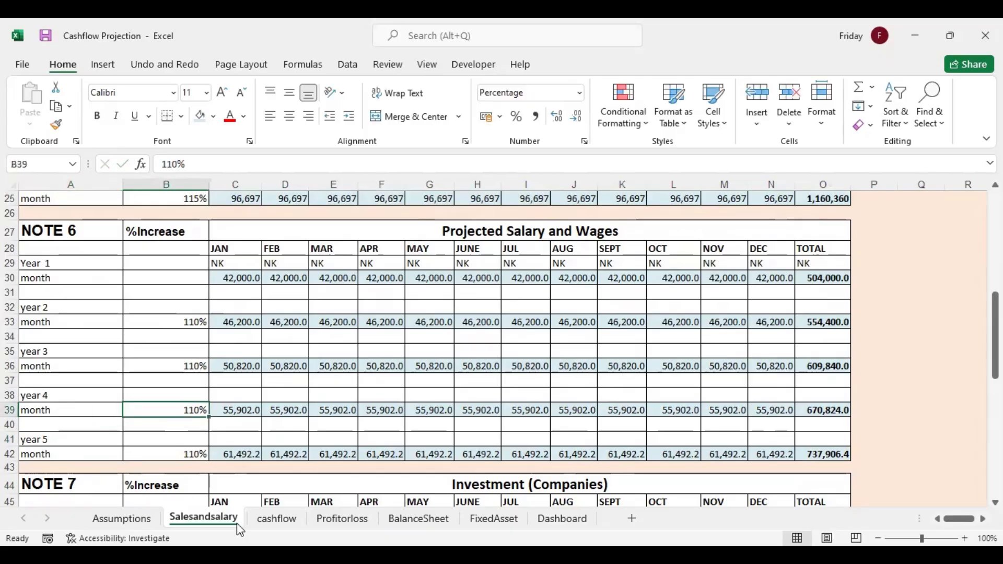
Copy the year 1 month 2 operating costs in cashflow cells C22:C27 and paste them as values into year 2 month 1, B54:B59
left_click(288, 520)
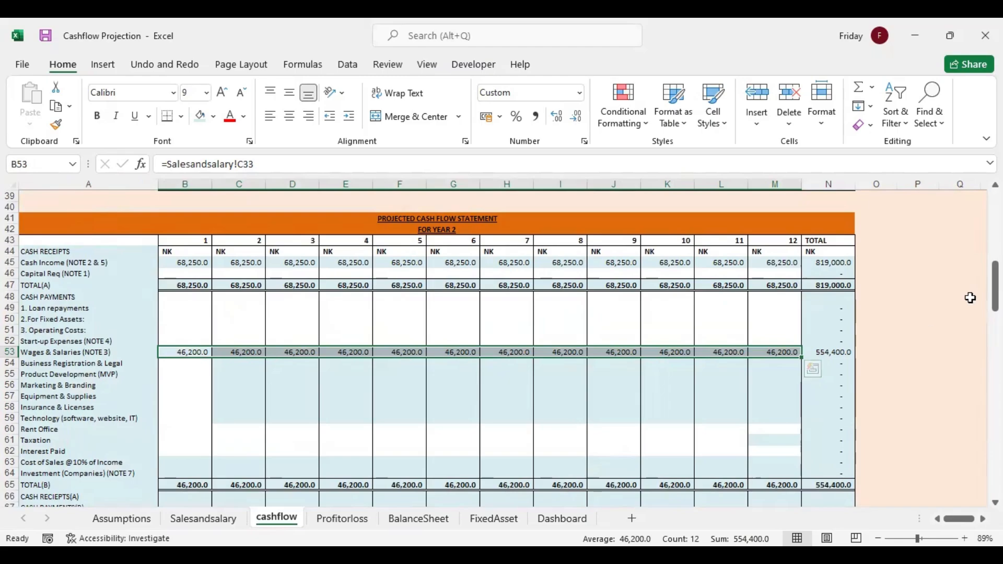
left_click_drag(994, 293, 995, 249)
left_click_drag(231, 276, 235, 330)
right_click(242, 329)
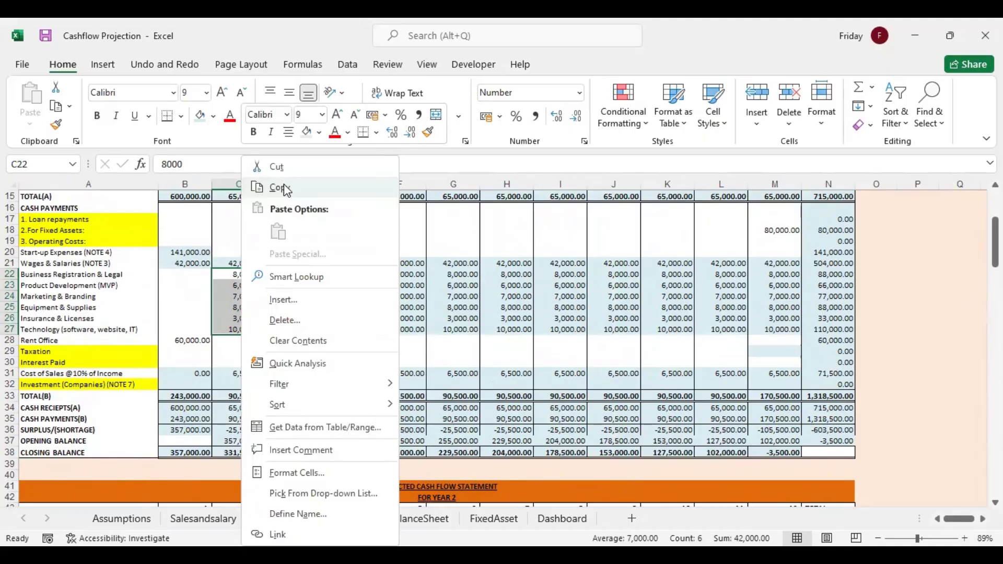
left_click(287, 189)
left_click_drag(995, 243, 996, 287)
left_click(186, 352)
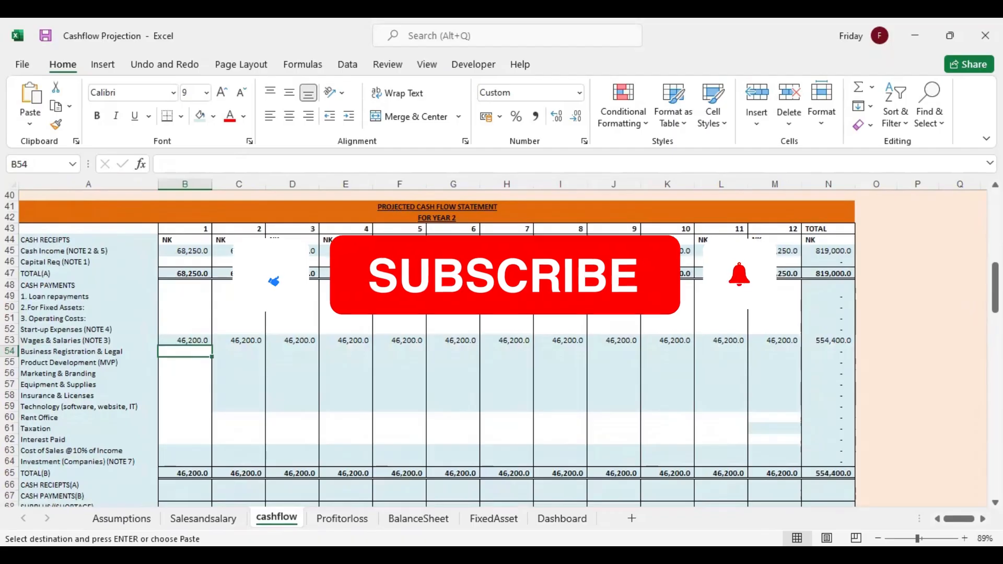
right_click(186, 353)
left_click(244, 228)
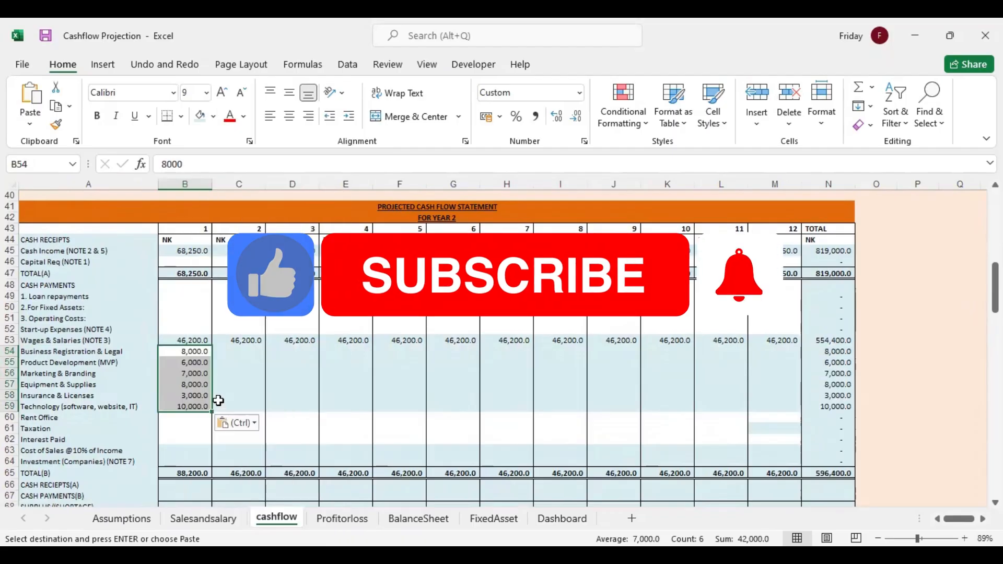
Link year 2 month 2 Business Registration & Legal in C54 to month 1 with =B54 and fill the formula through C54:M59
left_click(235, 353)
type("=")
left_click(198, 350)
key("Return")
left_click(242, 351)
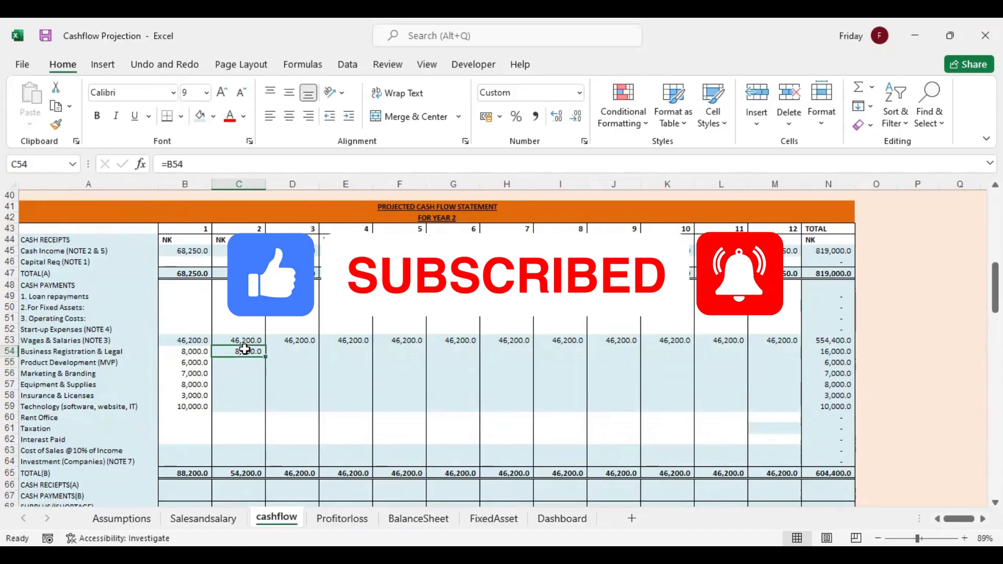
left_click_drag(265, 357, 776, 400)
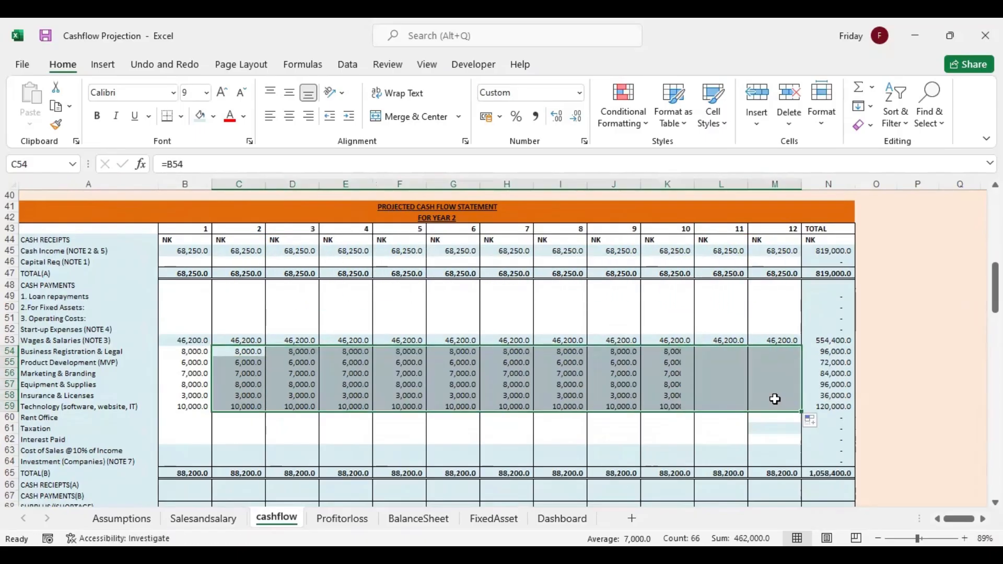
left_click_drag(995, 288, 995, 296)
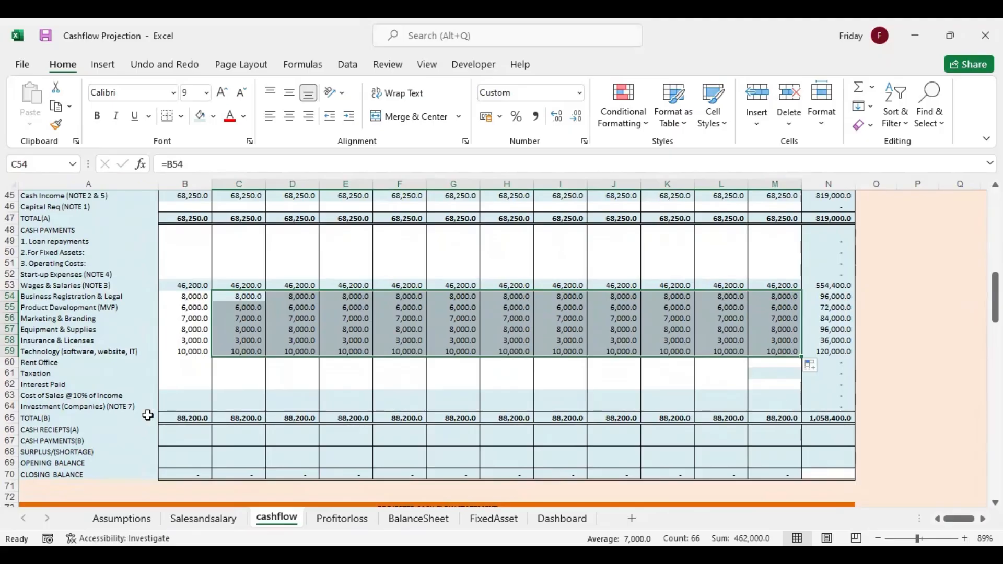
left_click(190, 432)
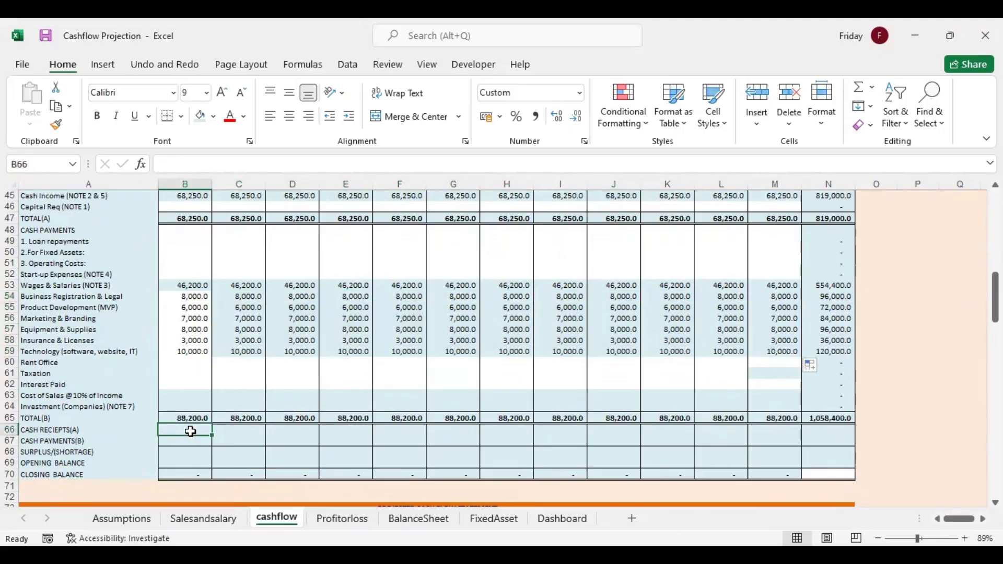
left_click(186, 397)
left_click(184, 406)
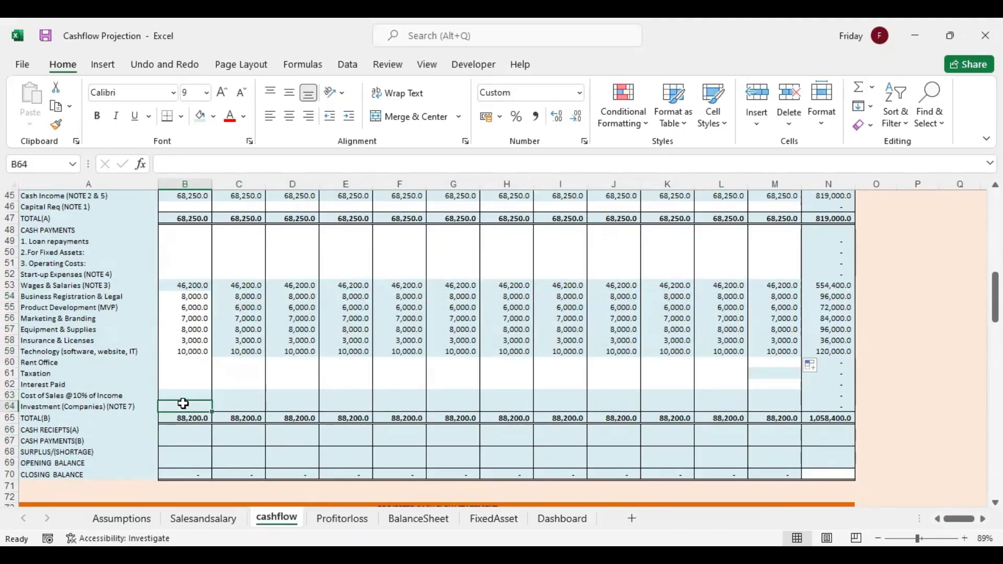
left_click(183, 395)
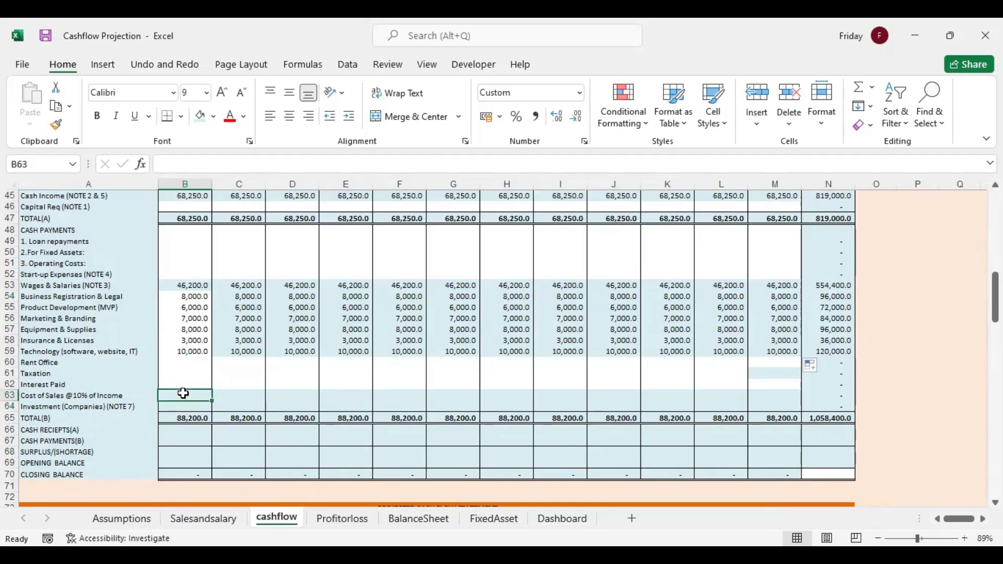
Complete year 2 month 1 Cost of Sales in B63 as =0.1*B45 and fill the formula through M63
type("=")
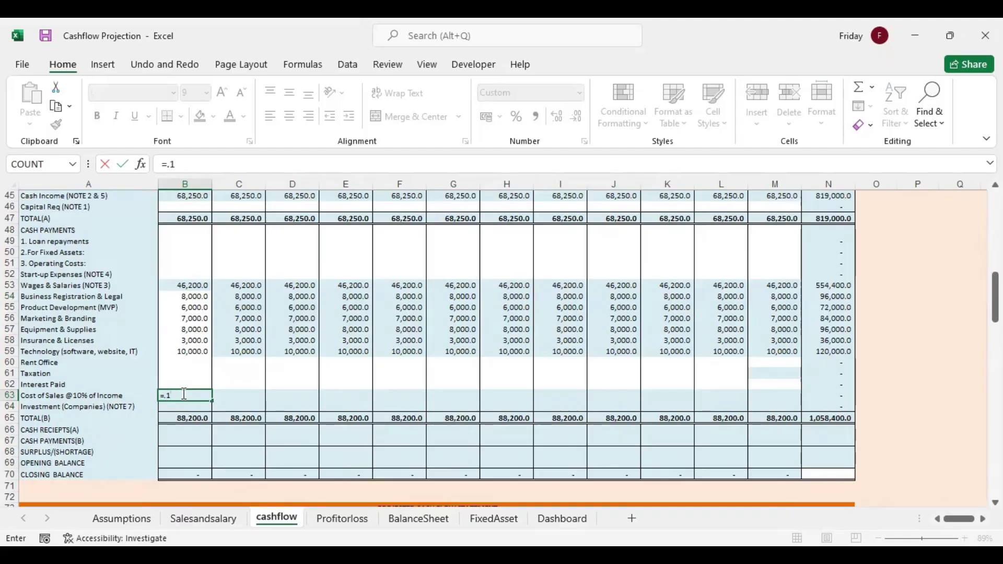
Complete year 2 month 1 Cost of Sales in B63 as =0.1*B45 and fill the formula through M63
type(".1*")
left_click(198, 196)
key("Return")
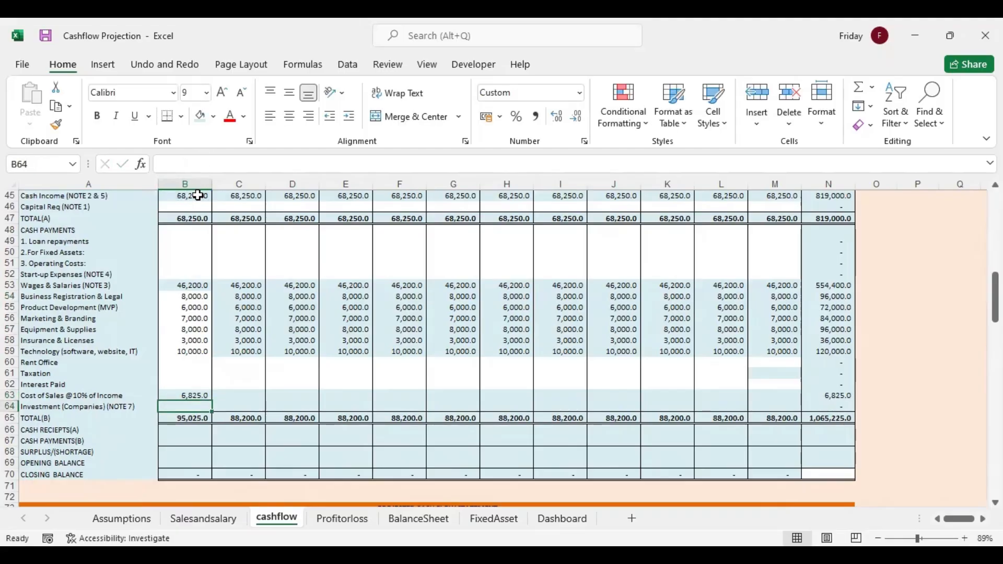
left_click(205, 398)
left_click_drag(211, 401, 781, 400)
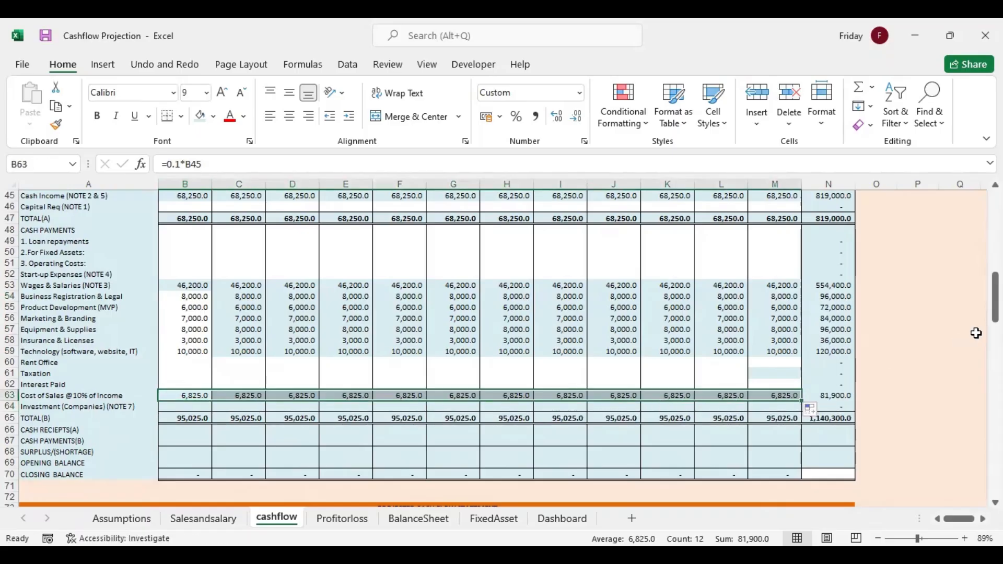
Link year 2 cash receipts in B66 to TOTAL(A) with =B47 and fill the formula through N66
left_click_drag(995, 297, 996, 312)
left_click(186, 340)
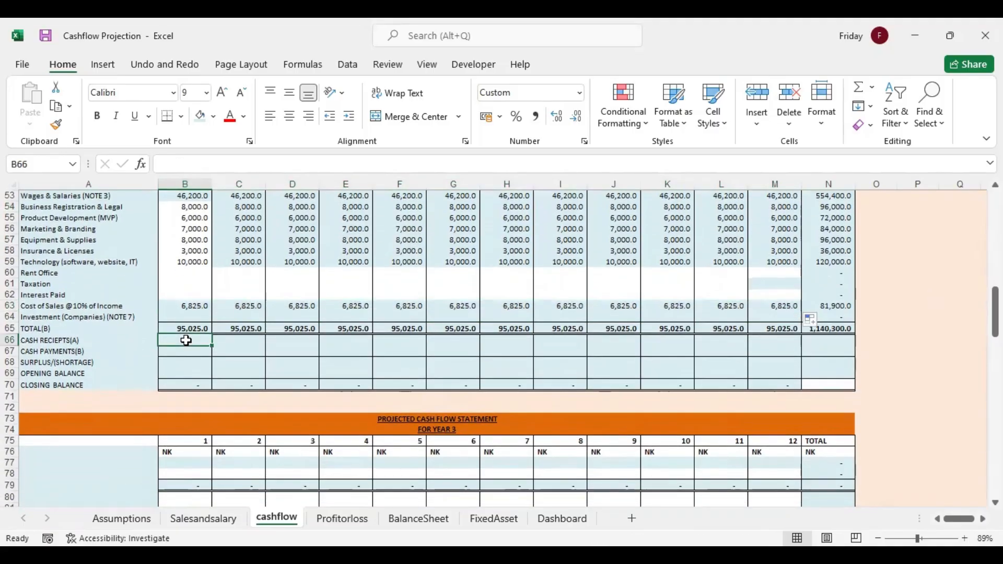
type("=")
left_click_drag(995, 310, 996, 293)
left_click(186, 230)
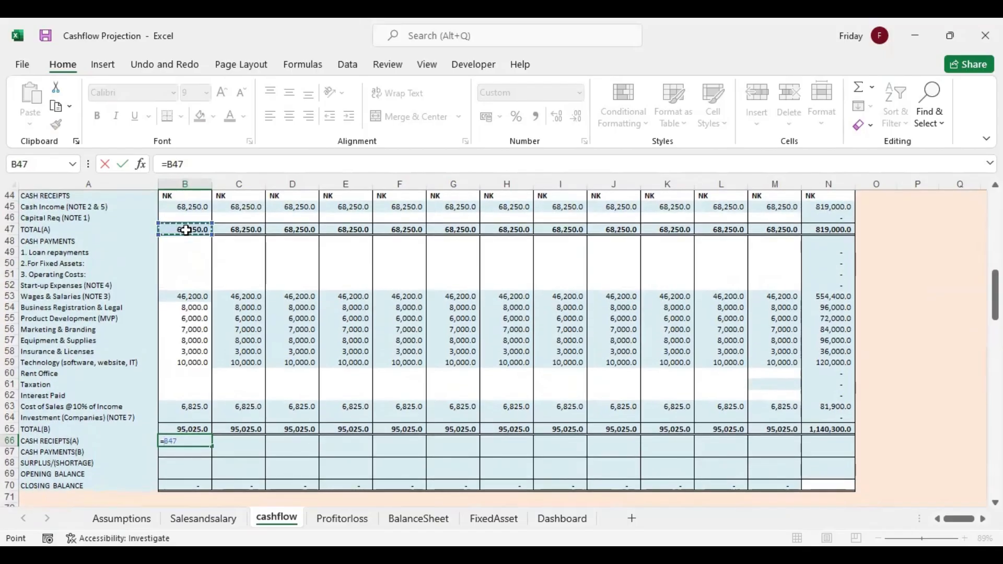
key("Return")
left_click(198, 441)
left_click_drag(213, 447, 836, 444)
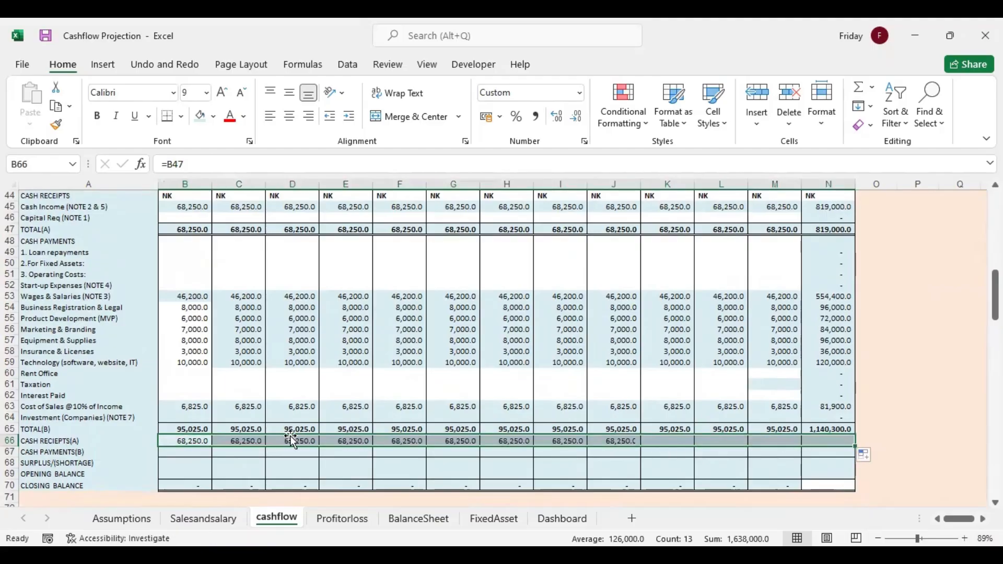
Link year 2 cash payments in B67 to TOTAL(B) with =B65 and fill the formula through N67
left_click(186, 451)
type("=")
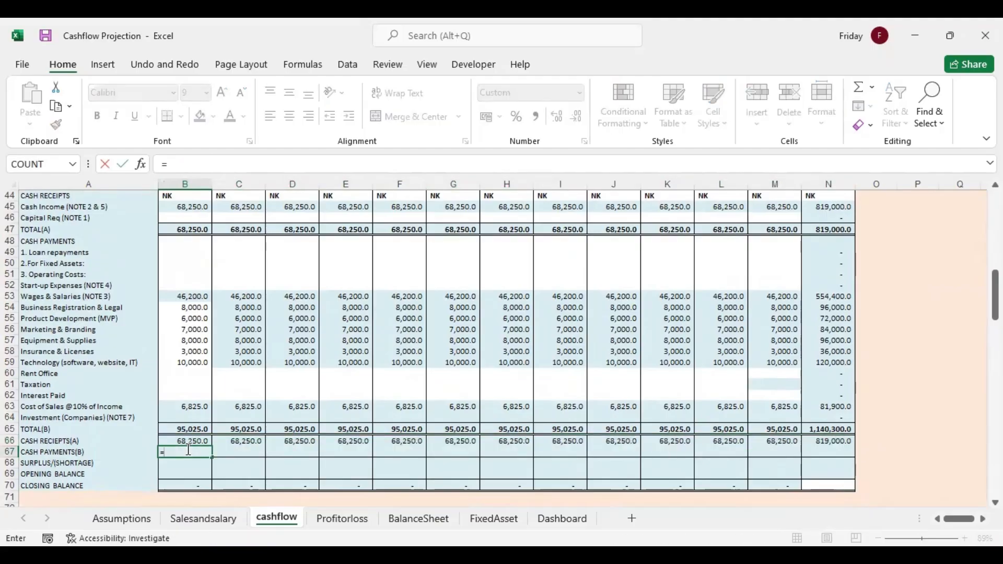
left_click(190, 426)
key("Return")
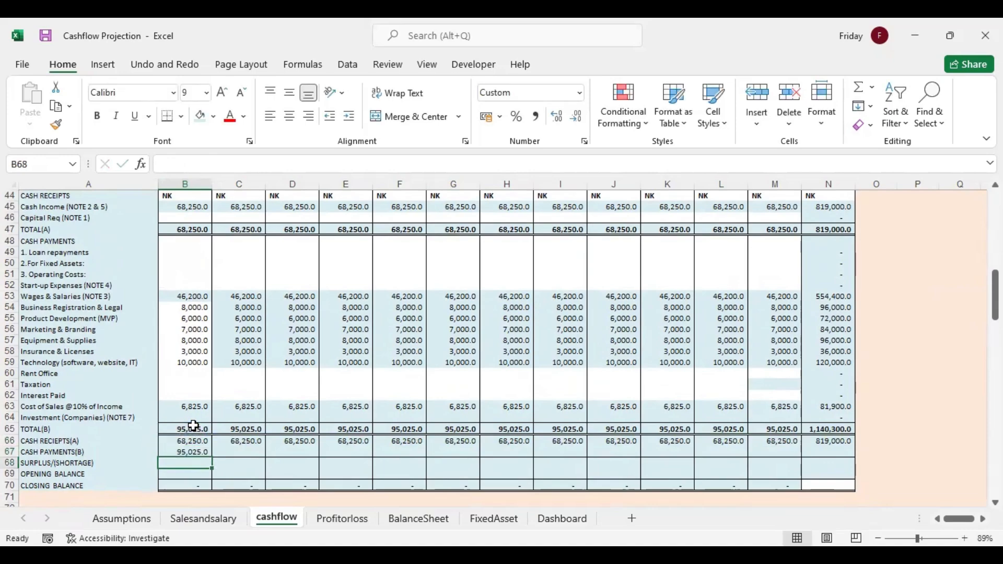
left_click(207, 451)
left_click_drag(212, 455, 857, 455)
Calculate year 2 surplus/(shortage) in B68 as =B66-B67 and fill the formula through N68
left_click(208, 467)
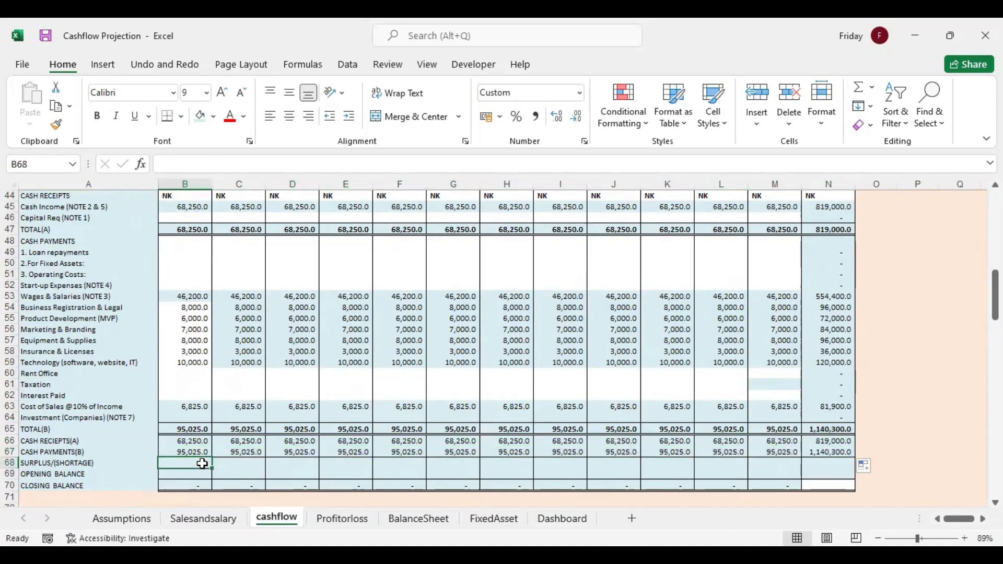
type("=")
left_click(194, 441)
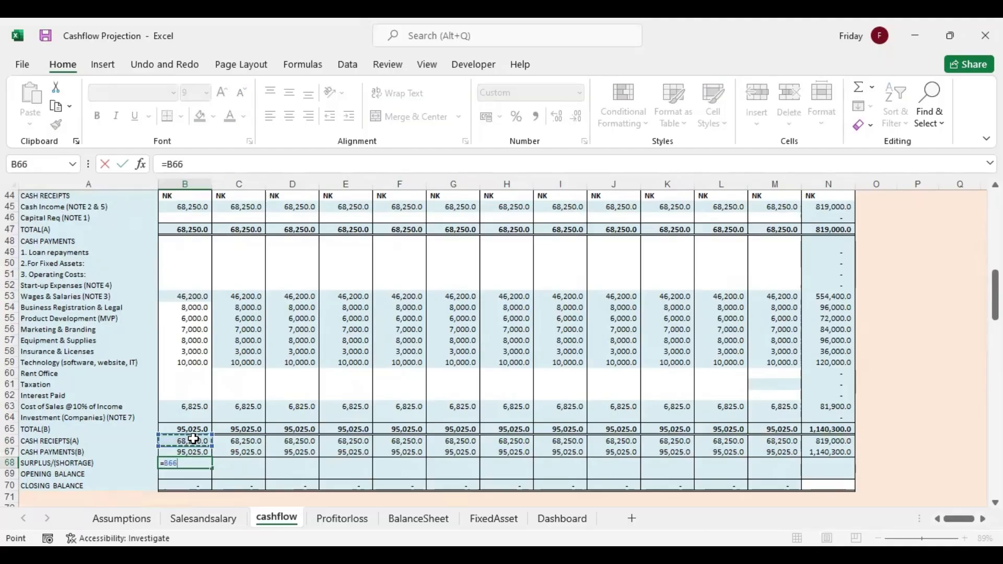
type("-")
left_click(196, 452)
key("Return")
left_click(203, 463)
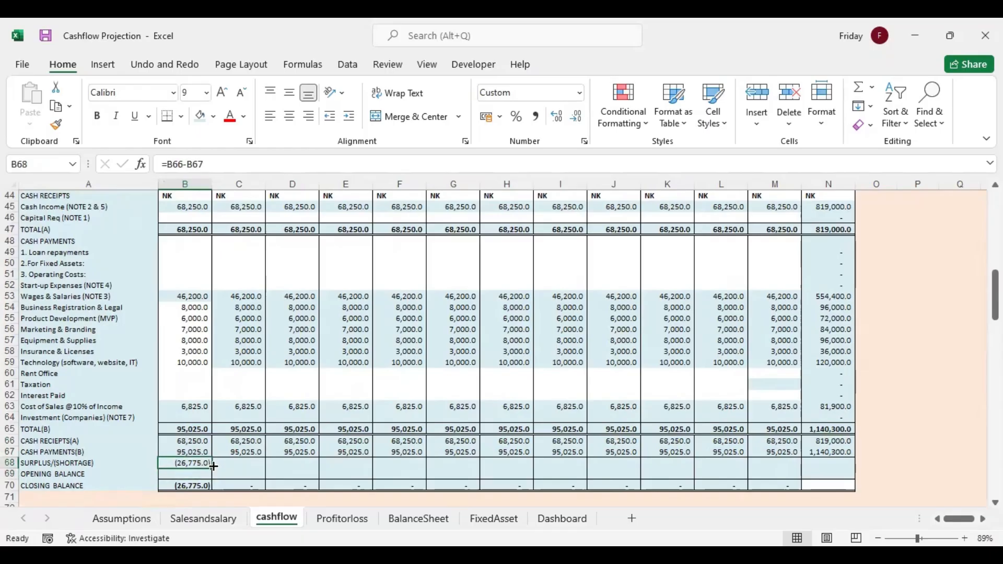
left_click_drag(236, 468, 852, 465)
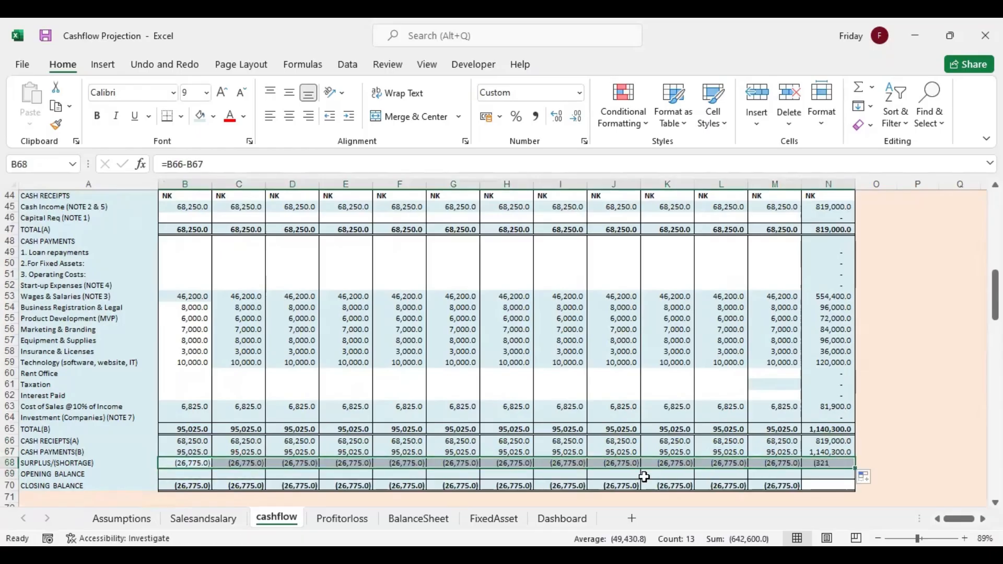
Set year 2's month 1 opening balance in B69 to year 1's month 12 closing balance with =M38
left_click(194, 473)
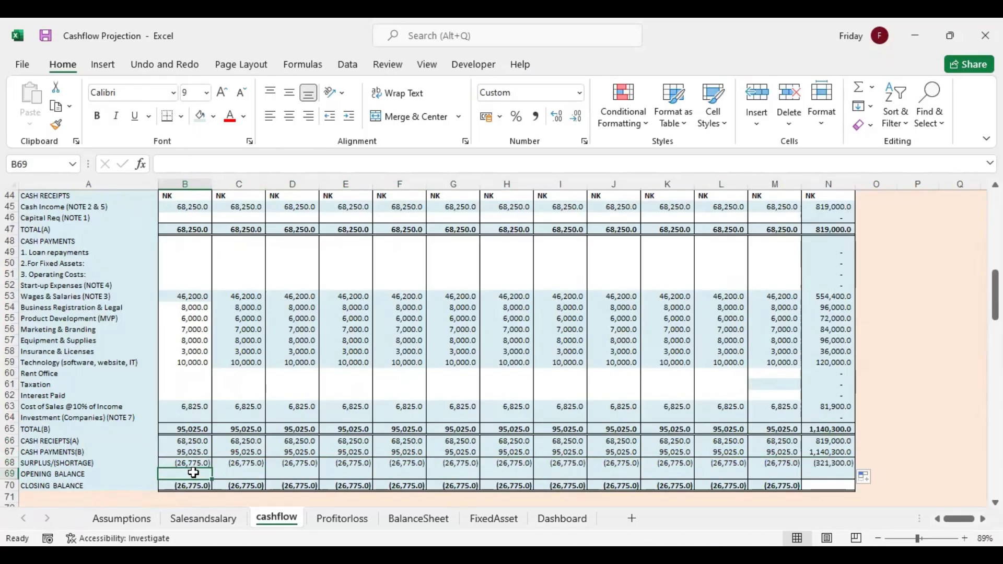
type("=")
left_click_drag(996, 290, 995, 270)
left_click(780, 253)
key("Return")
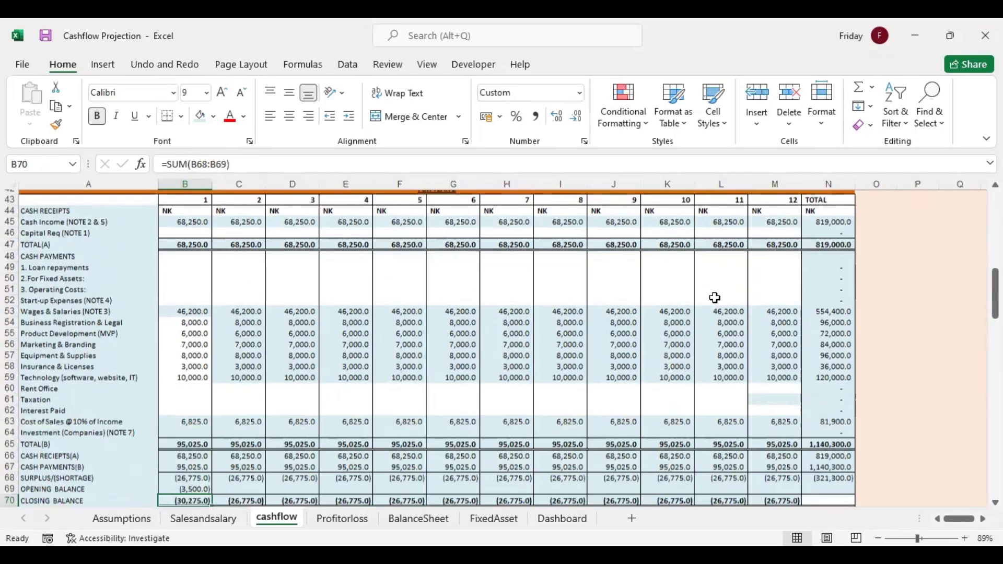
Link year 2's month 2 opening balance in C69 to the previous closing balance with =B70 and fill it through N69
left_click(196, 484)
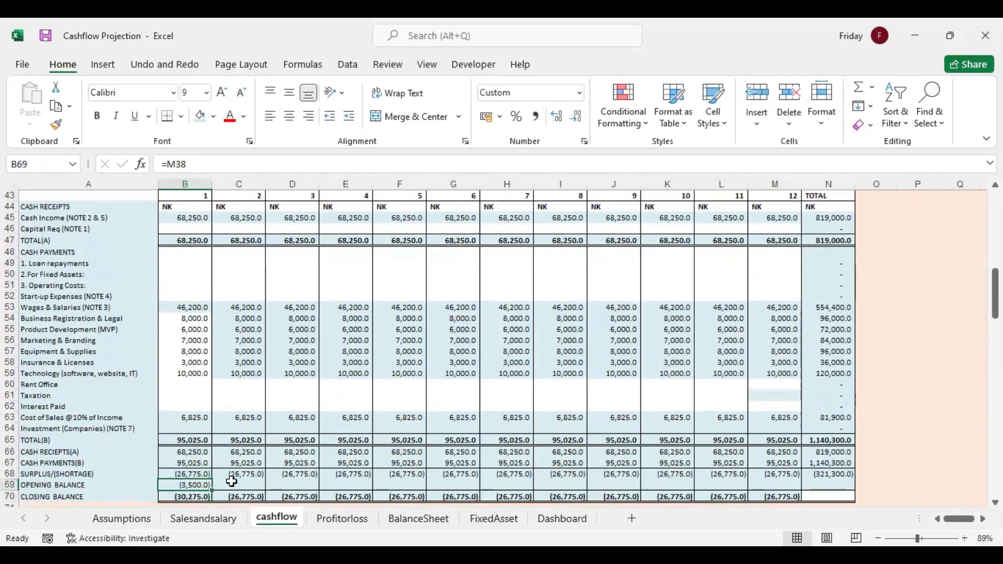
left_click(235, 483)
type("=")
left_click(201, 496)
key("Return")
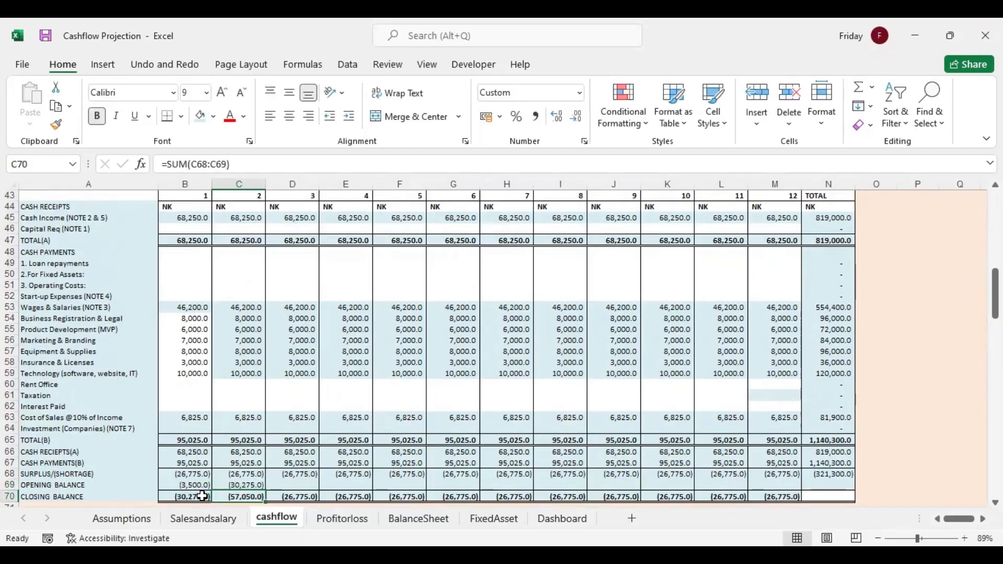
left_click(257, 486)
left_click_drag(268, 490, 831, 483)
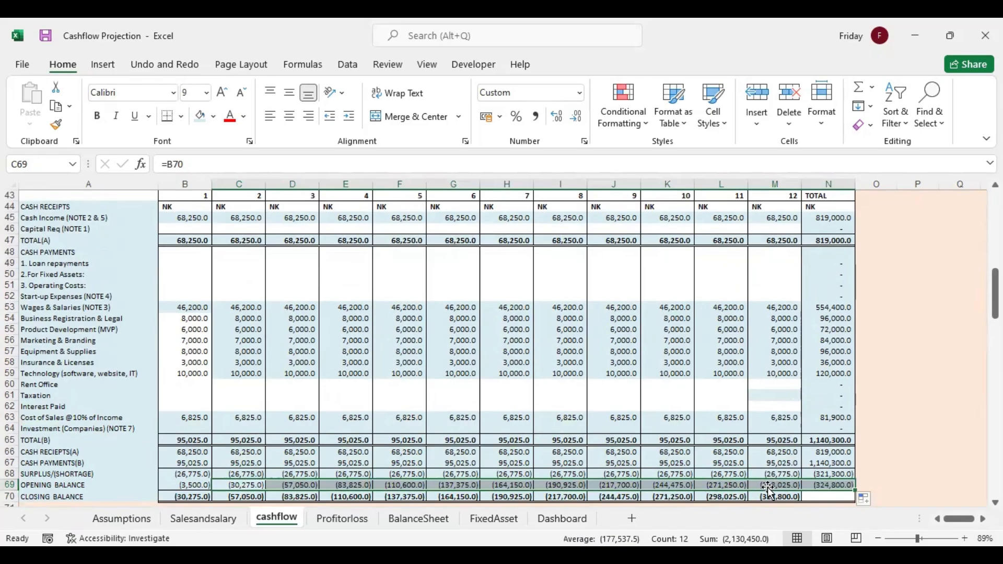
Bring the row labels into the year 3 statement with =A44 in A76 and fill the formula down to A102
left_click_drag(996, 294, 995, 334)
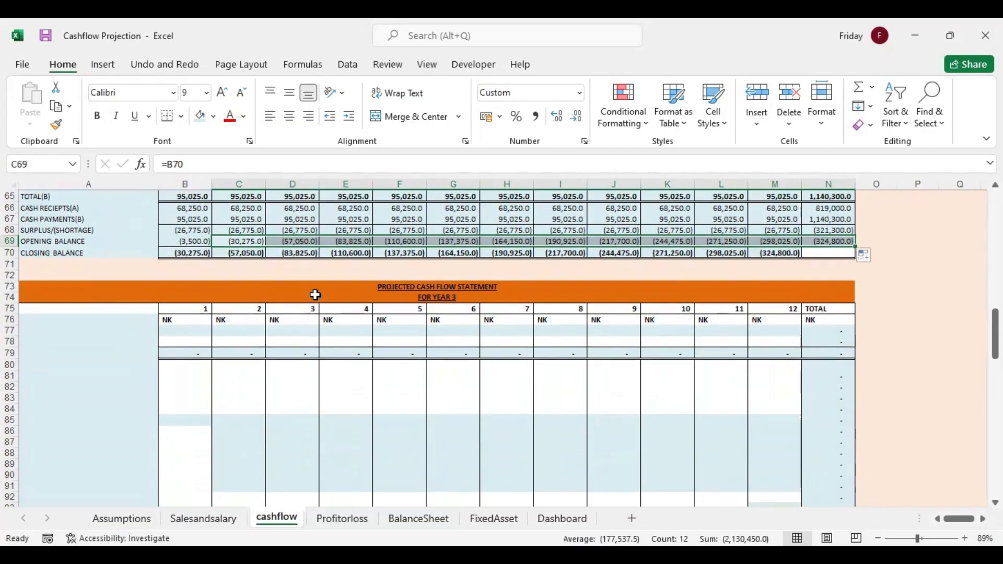
left_click(86, 317)
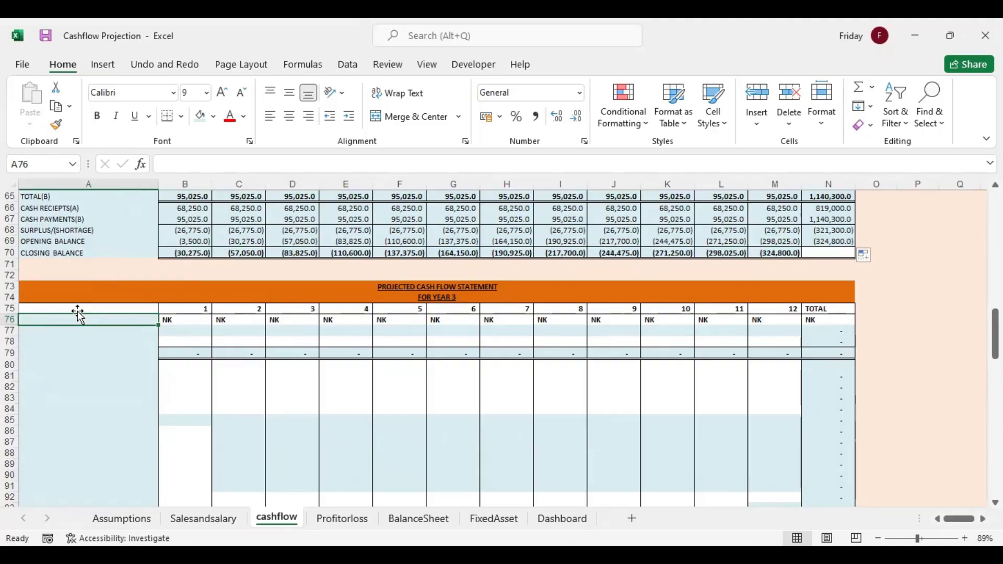
type("=")
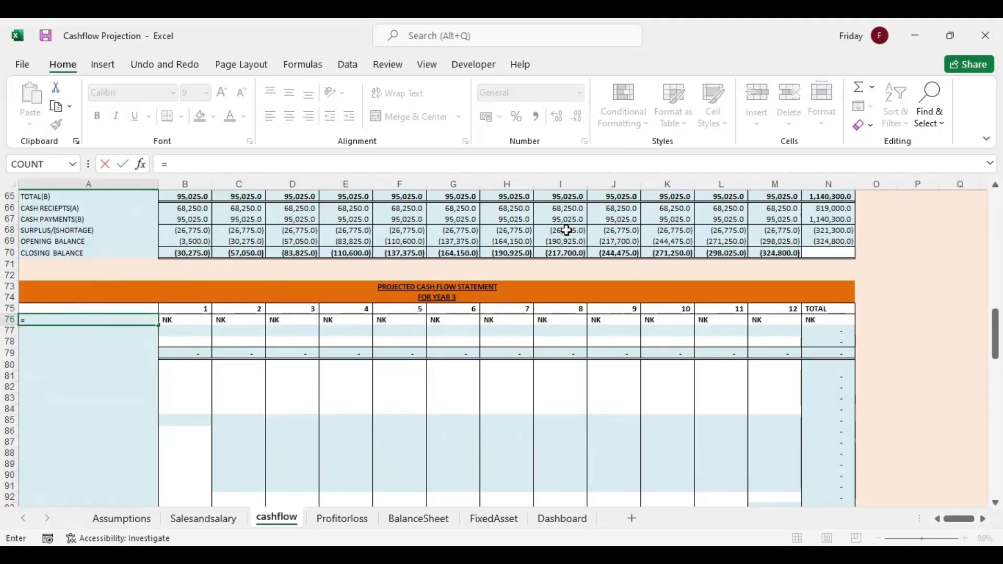
left_click_drag(995, 321, 996, 273)
left_click(71, 251)
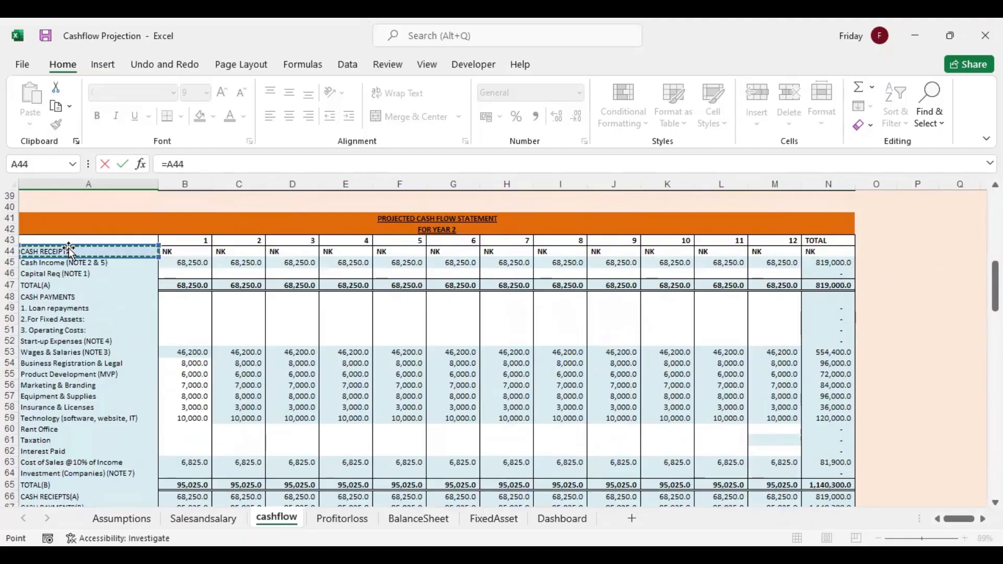
key("Return")
left_click(86, 485)
mouse_move(156, 492)
left_mouse_down()
mouse_move(153, 529)
mouse_move(160, 478)
left_mouse_up()
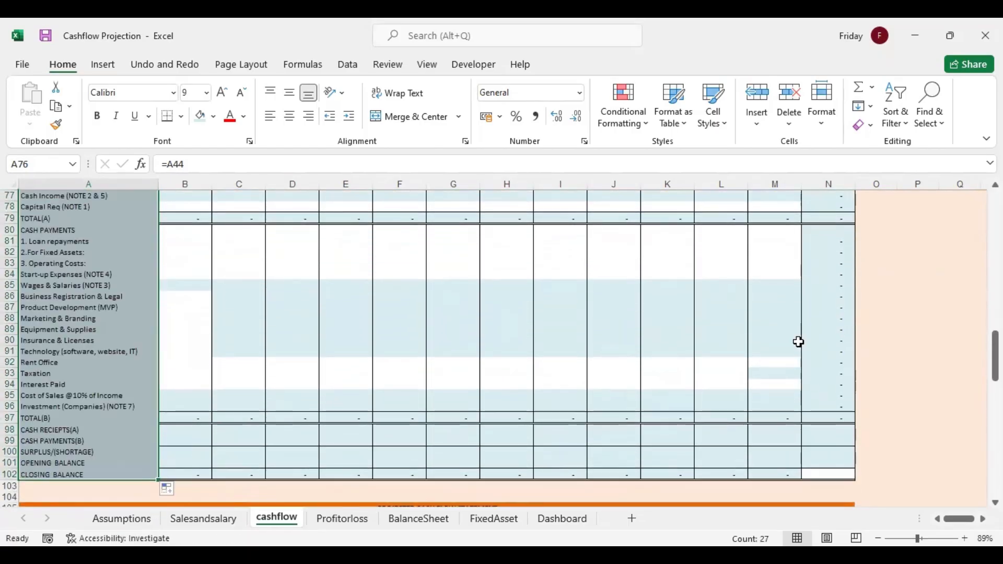
Link year 3 Cash Income in B77 to the projected sales with =Salesandsalary!C19 and fill the formula through M77
left_click_drag(996, 349, 995, 324)
left_click(190, 351)
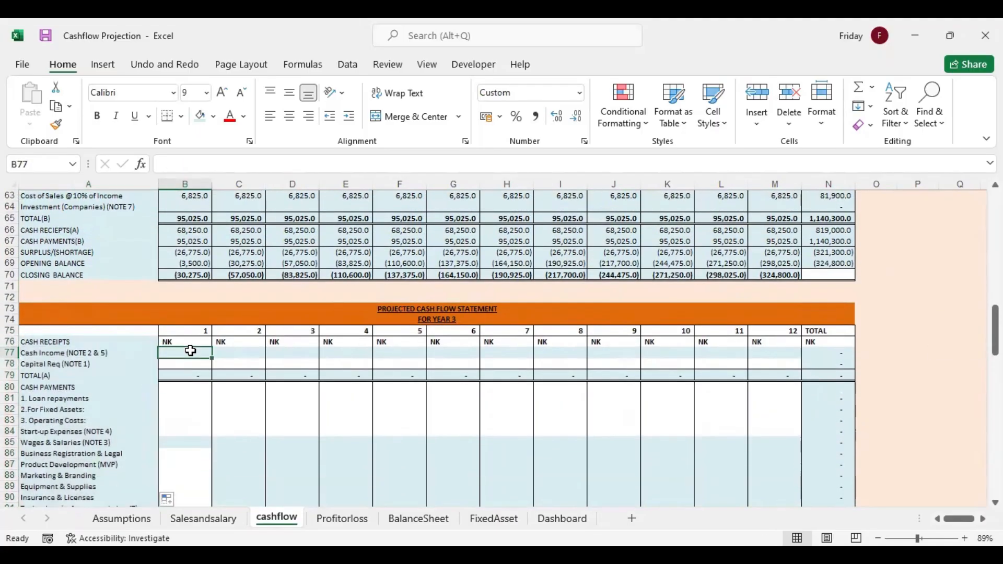
type("=")
left_click(211, 519)
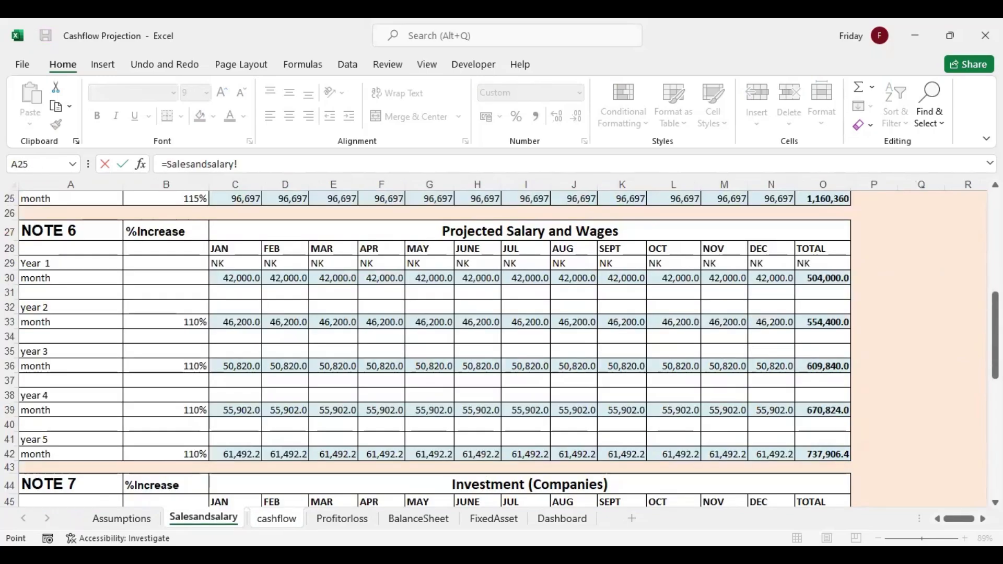
left_click_drag(995, 319, 995, 264)
left_click(237, 301)
key("Return")
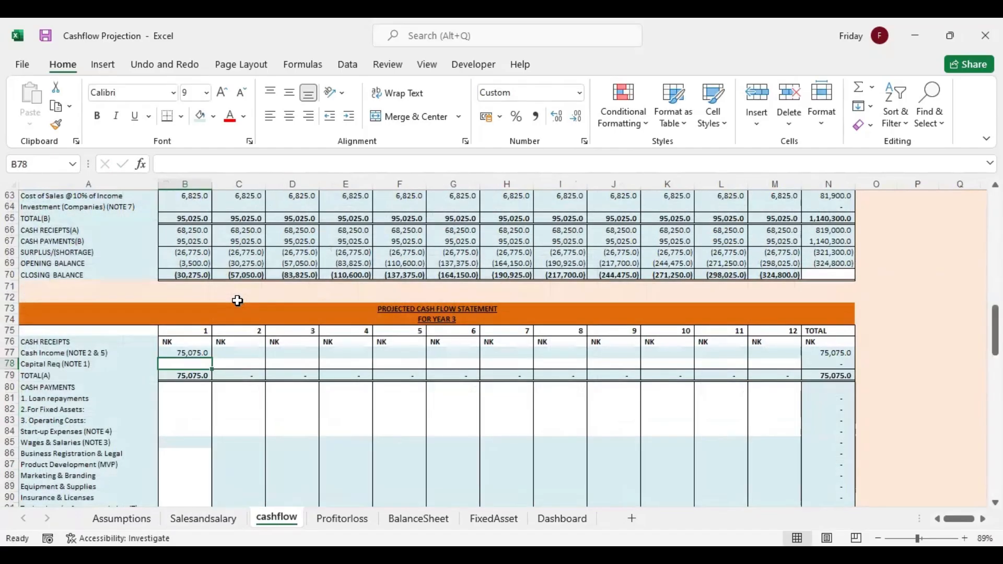
left_click(202, 353)
left_click_drag(211, 358, 780, 353)
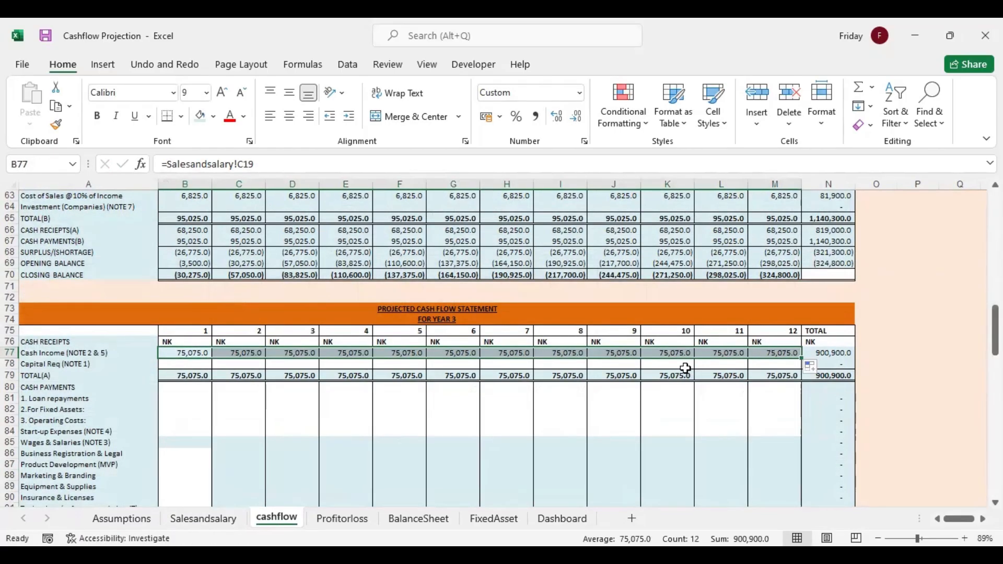
Link year 3 Wages & Salaries in B85 to Note 6 with =Salesandsalary!C36 and fill the formula through M85
left_click(186, 440)
type("=")
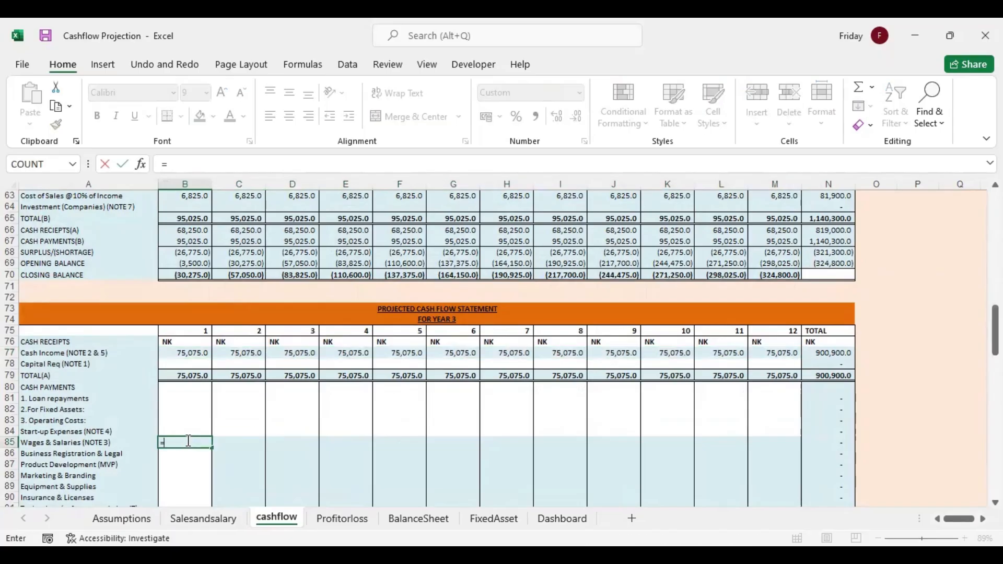
left_click(201, 520)
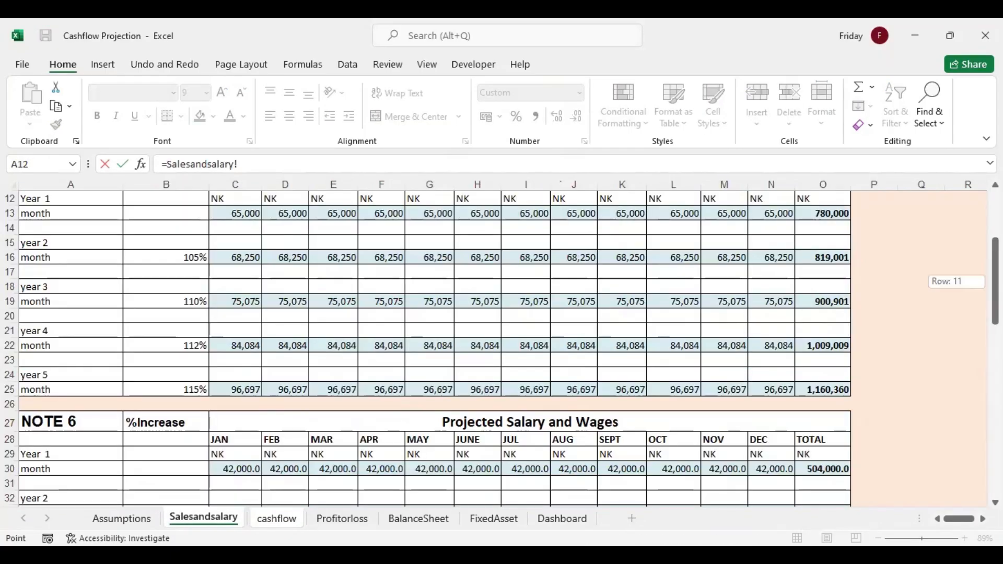
left_click_drag(995, 281, 995, 331)
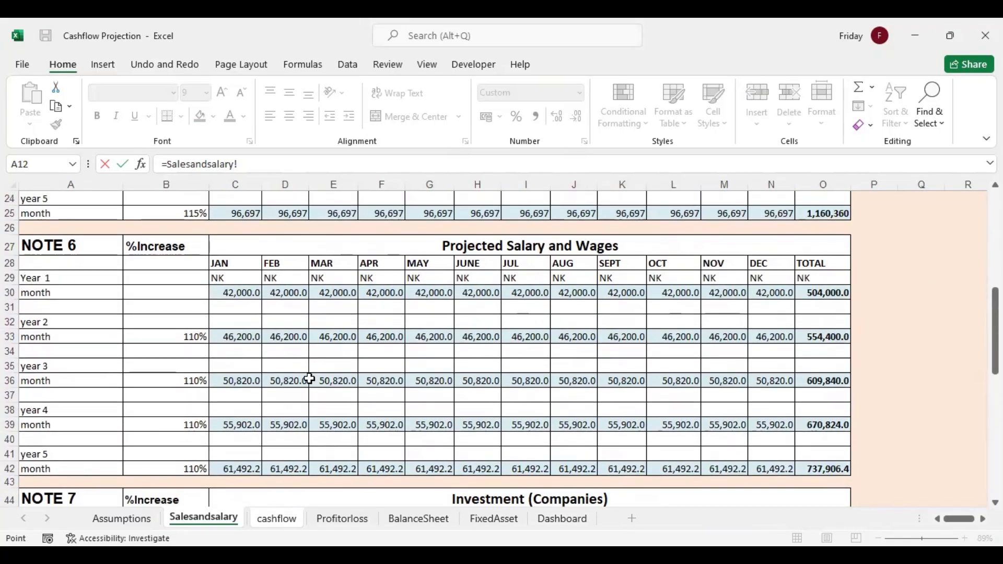
left_click(249, 381)
key("Return")
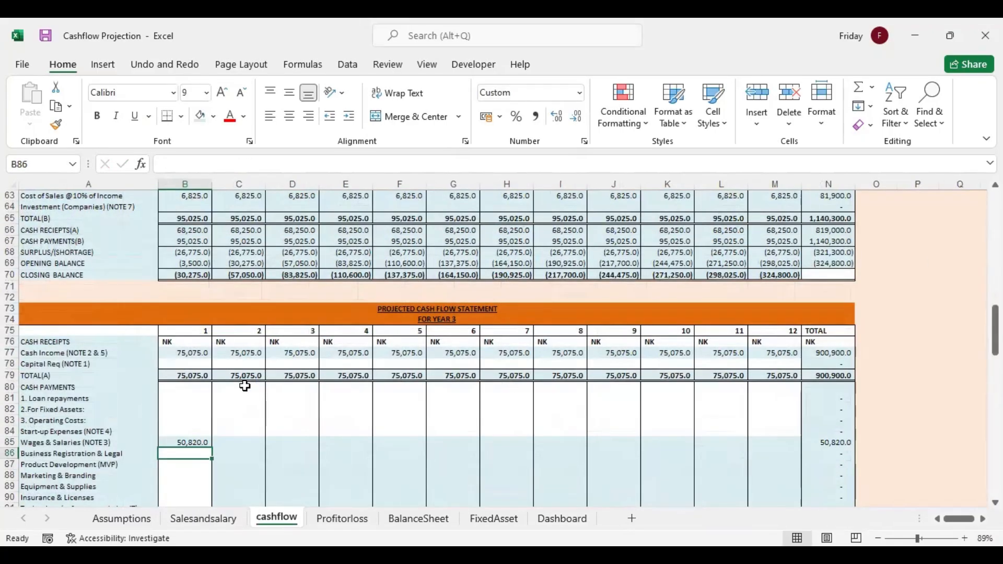
left_click(207, 441)
left_click_drag(210, 447, 799, 444)
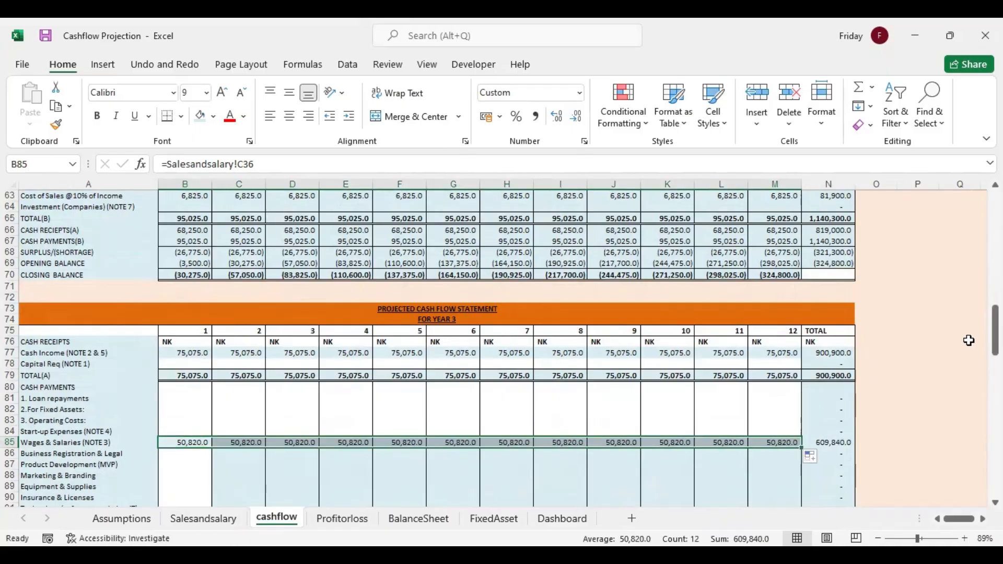
Enter year 3's month 1 costs: Business Registration & Legal 5000 in B86, Product Development 6000 in B87 and Marketing & Branding 3900 in B88
left_click_drag(995, 330, 996, 349)
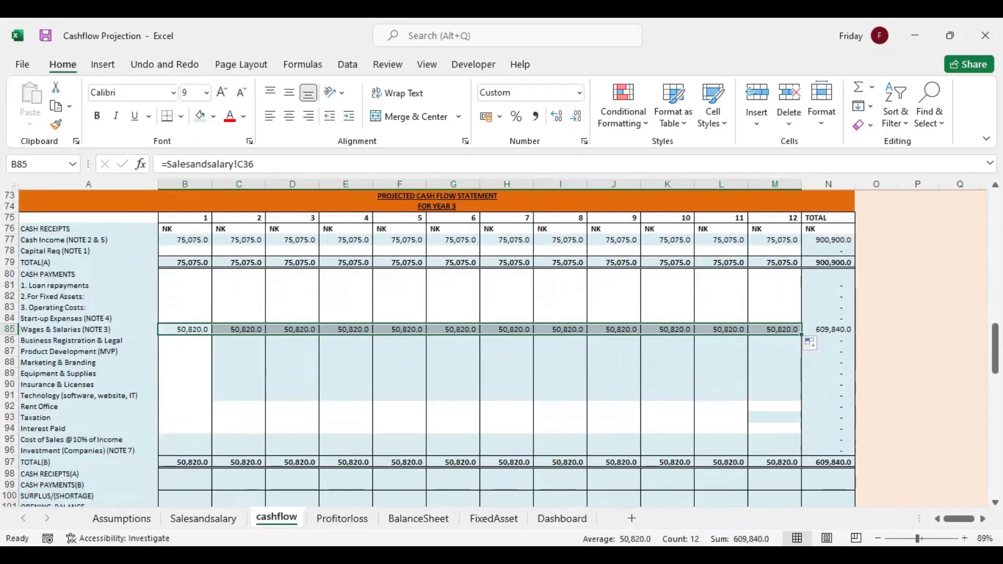
left_click(190, 342)
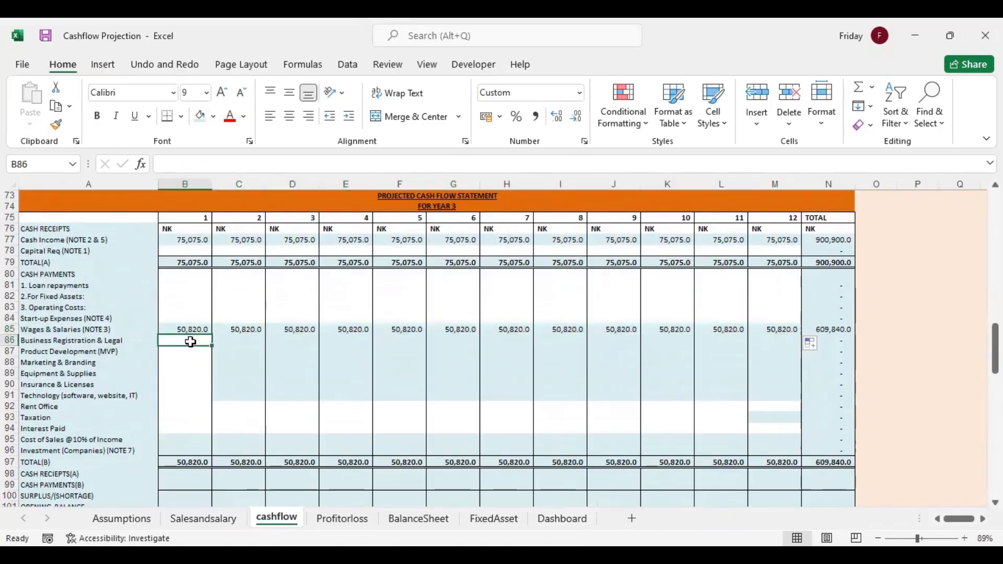
type("5000")
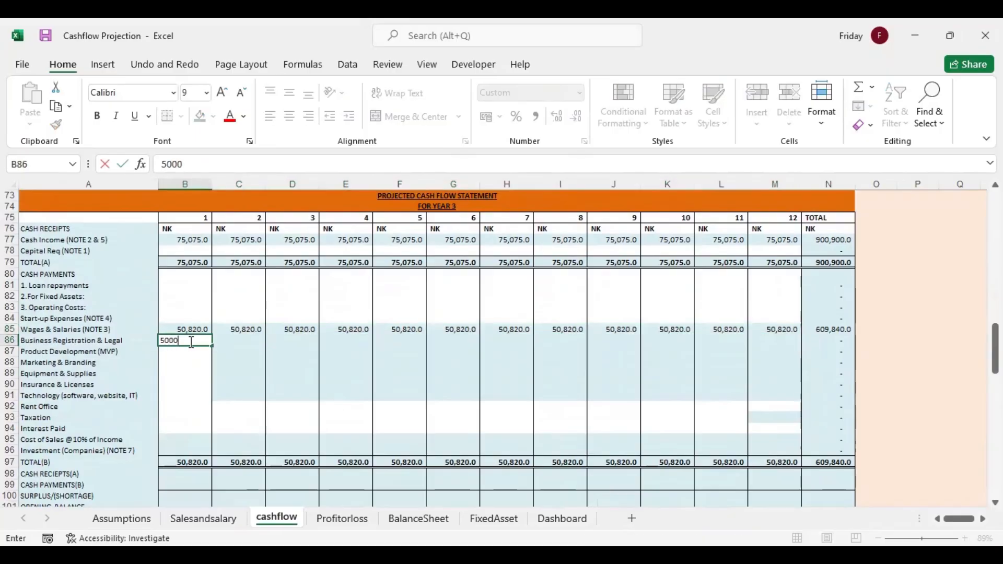
key("Return")
type("6000")
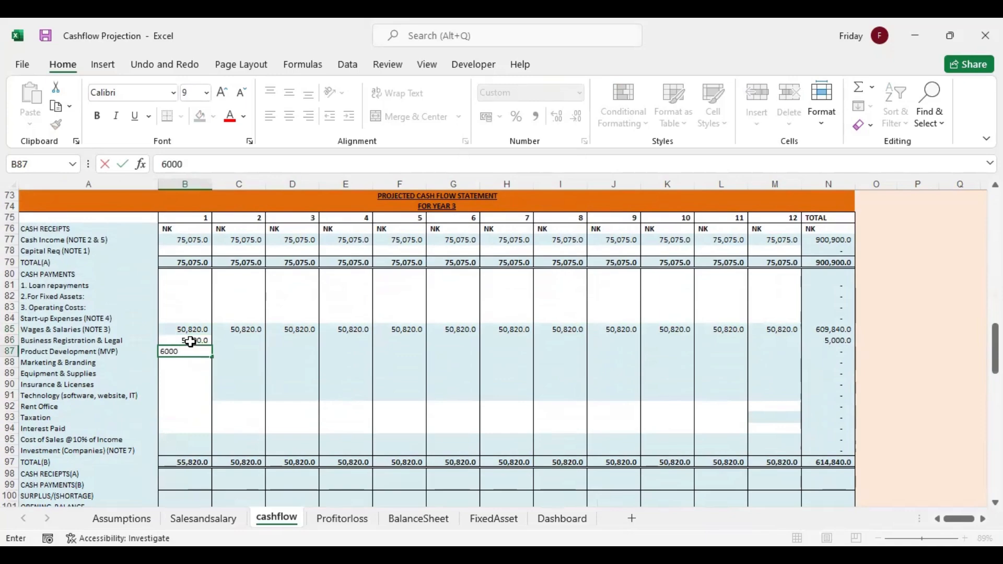
key("Return")
type("3900")
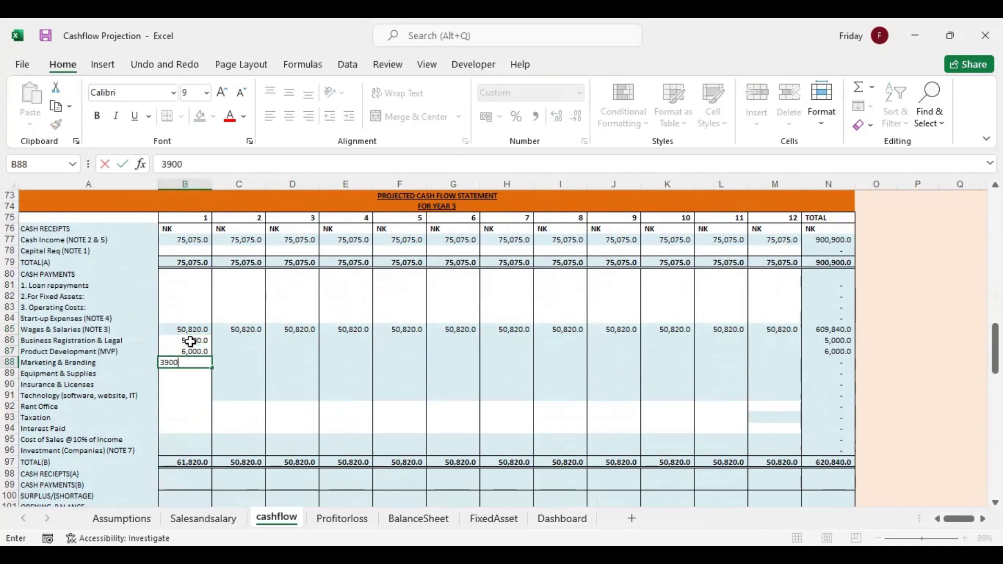
key("Return")
Enter year 3's month 1 Equipment & Supplies as 39000 in B89, Insurance & Licenses as 12000 in B90 and Technology as 19000 in B91
type("3")
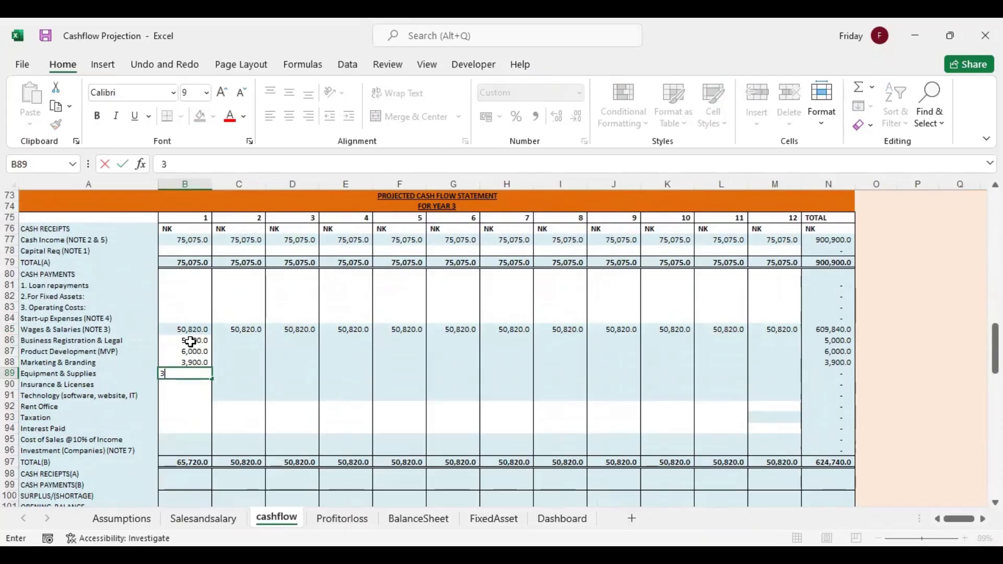
type("9,000")
key("Return")
type("12,000")
key("Return")
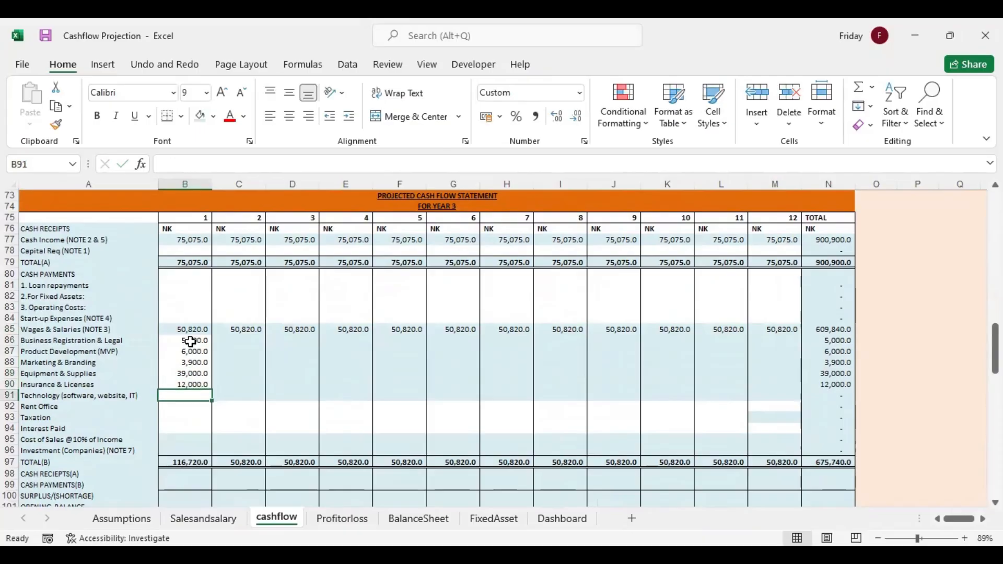
type("19000")
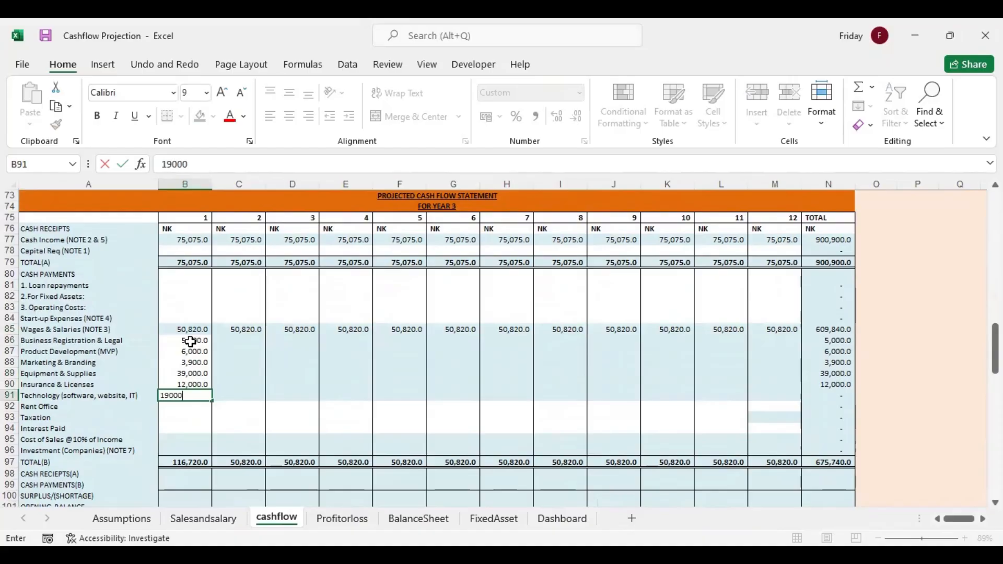
Carry year 3's operating costs into the remaining months with =B86 in C86, filled down to row 91 and across through column M
left_click(230, 339)
type("=")
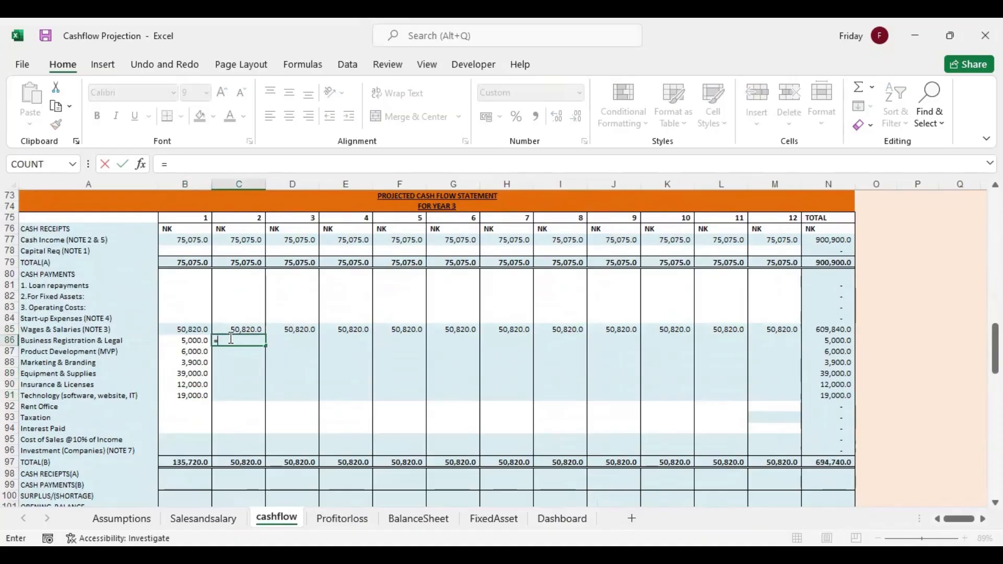
left_click(200, 343)
key("Return")
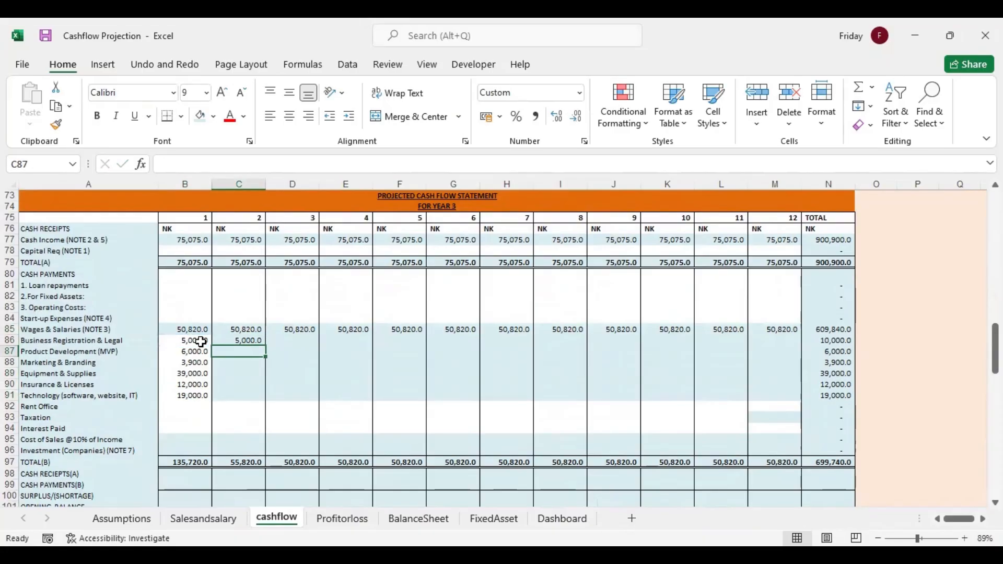
left_click(235, 340)
left_click_drag(266, 346, 266, 401)
left_click_drag(408, 389, 781, 405)
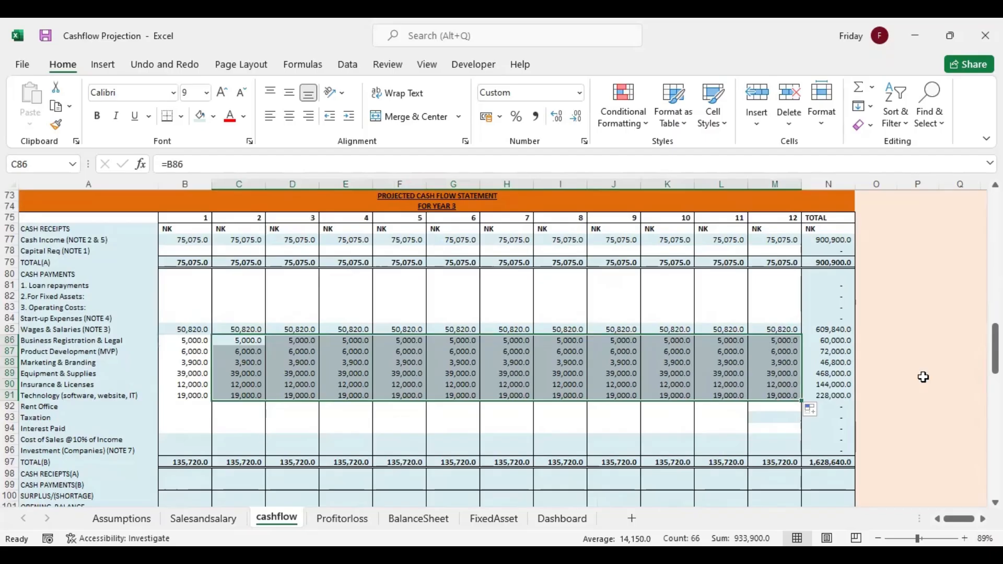
Link year 3's month 1 Cash Receipts in B98 to =B79 and Cash Payments in B99 to =B97
left_click_drag(996, 349, 995, 368)
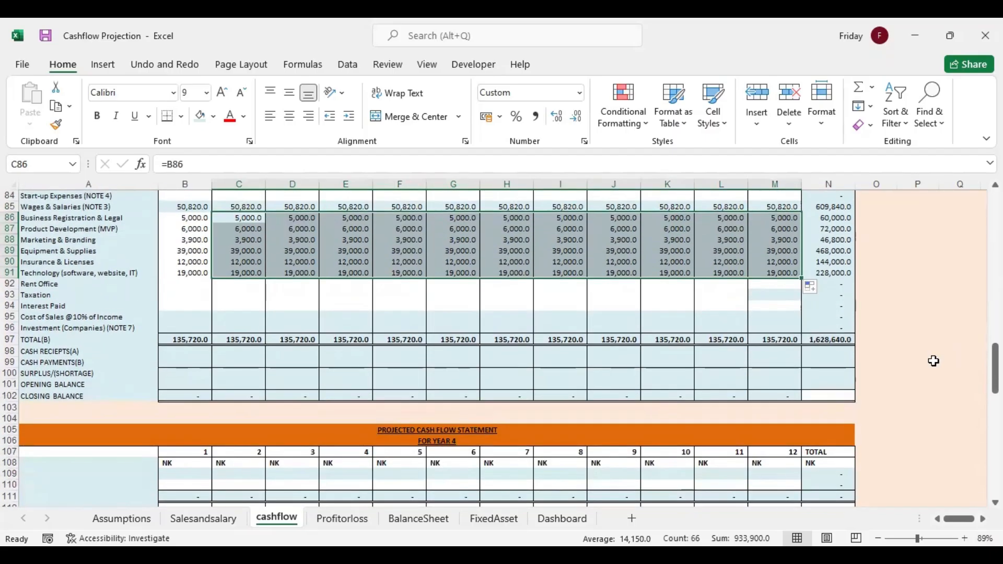
left_click(198, 352)
type("=")
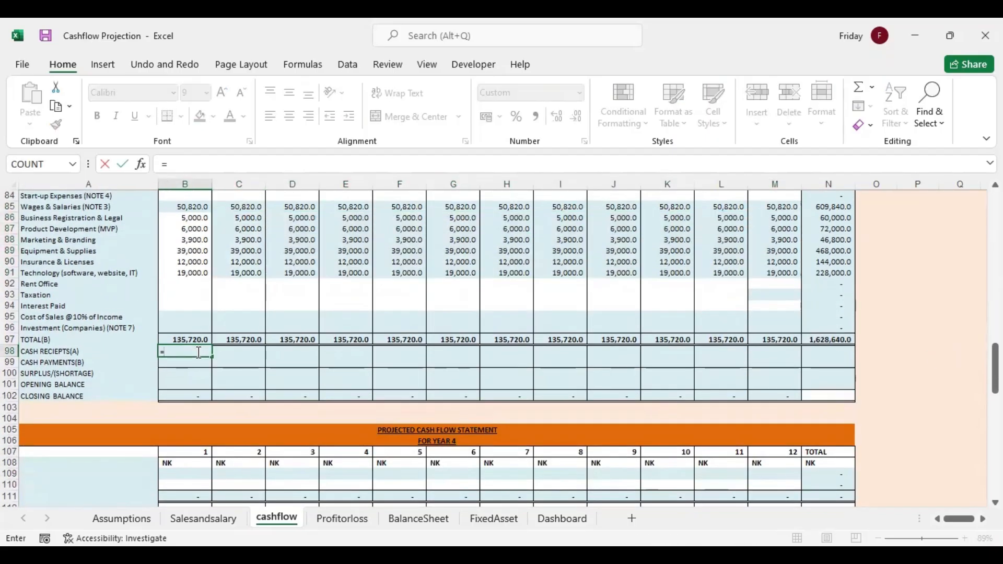
left_click_drag(996, 368, 995, 349)
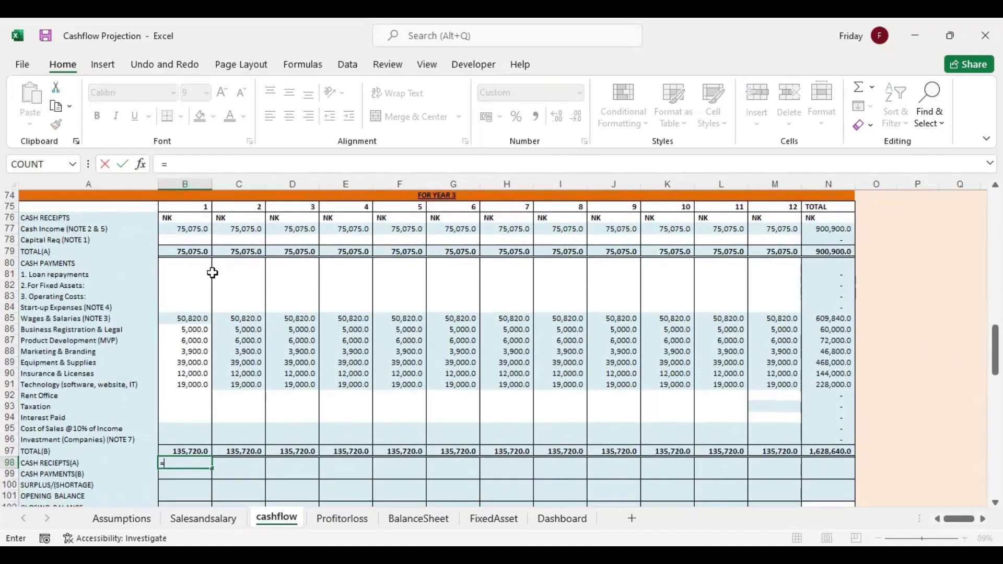
left_click(202, 250)
key("Return")
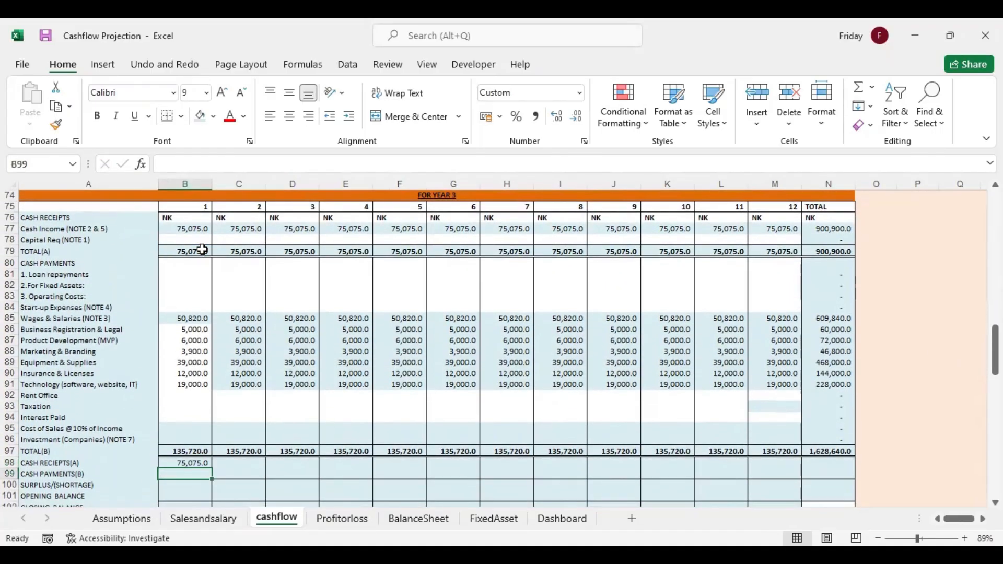
type("=")
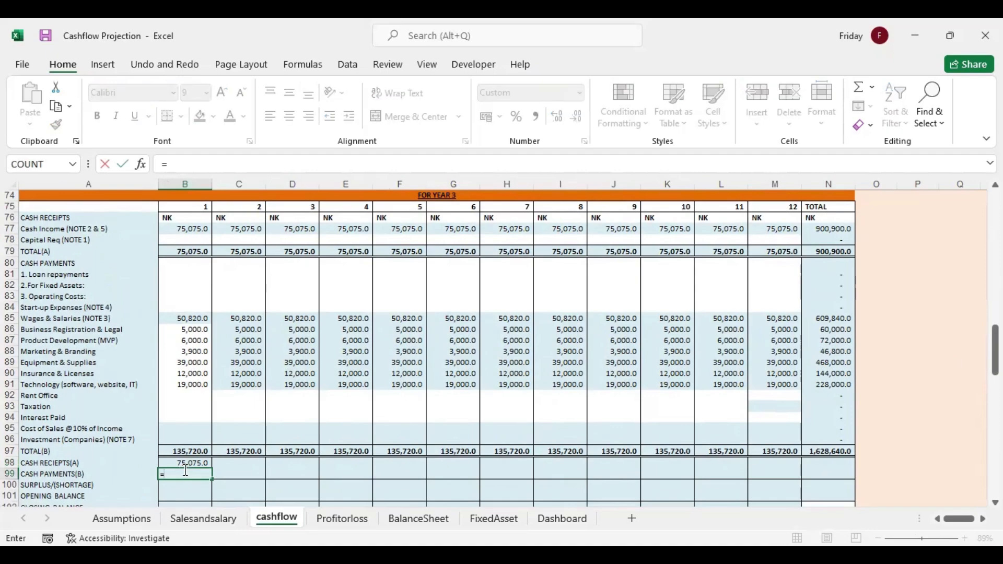
left_click(185, 453)
key("Return")
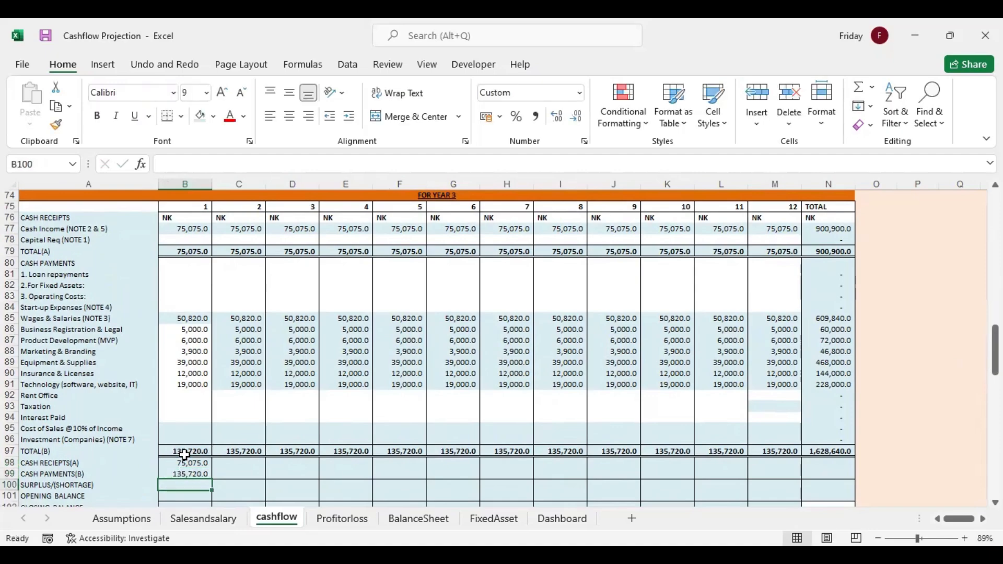
Calculate year 3's month 1 surplus in B100 with =B98-B99 and fill B98:B100 across through column N
type("=")
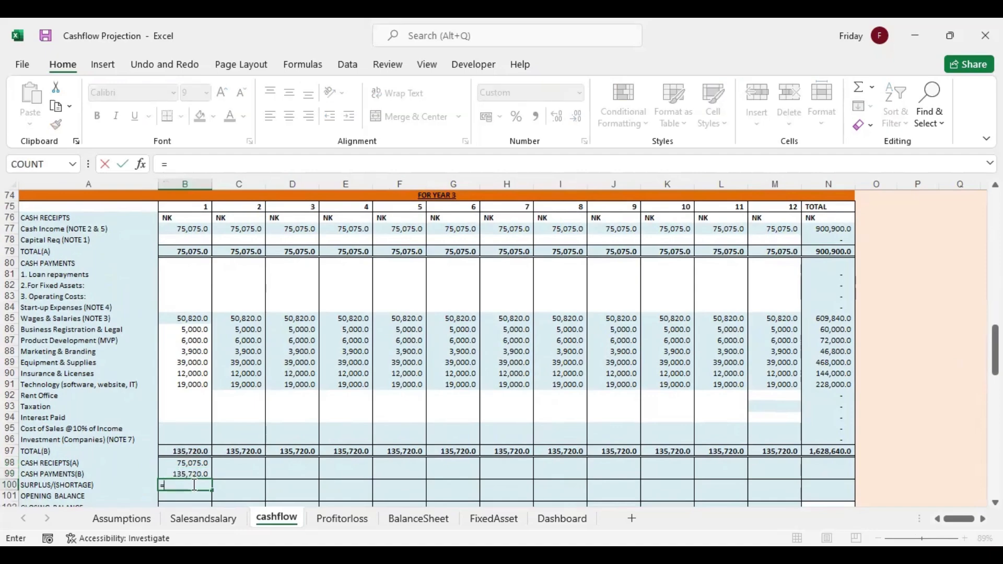
left_click(190, 464)
type("-")
left_click(193, 473)
key("Return")
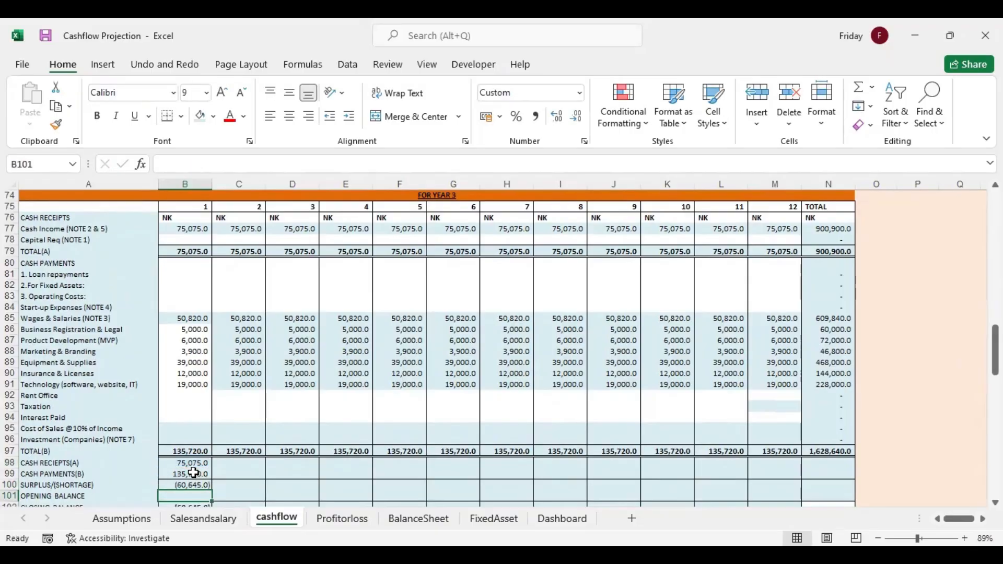
left_click_drag(194, 465, 838, 492)
Link year 3's month 1 opening balance in B101 to year 2's final closing balance with =M70
left_click_drag(995, 350, 996, 366)
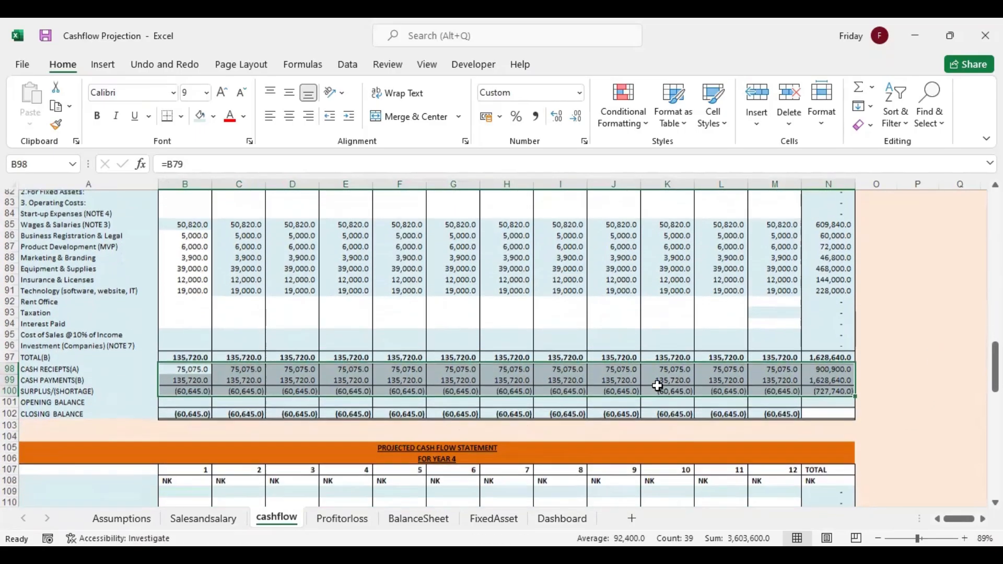
left_click(400, 396)
left_click(201, 393)
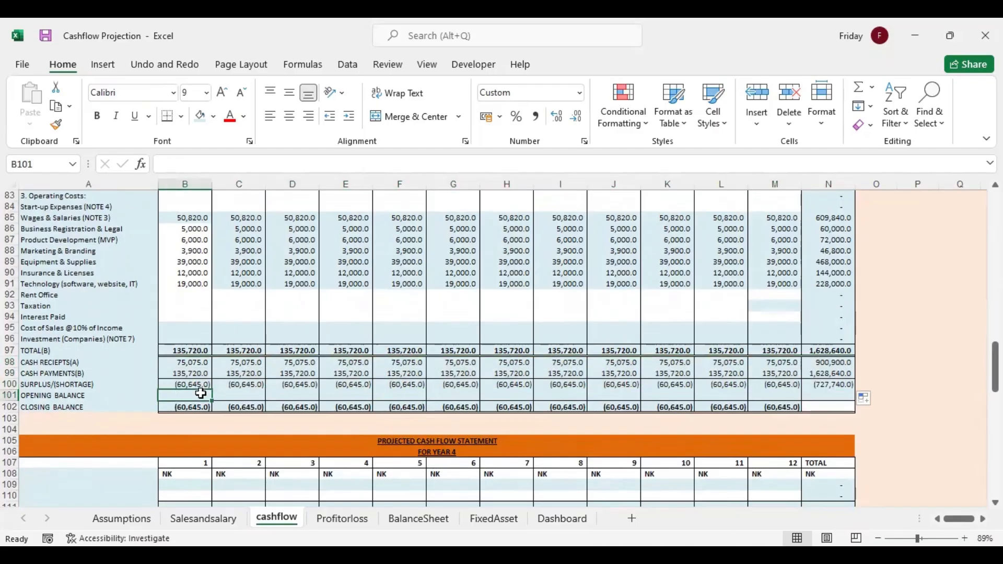
type("=")
left_click_drag(995, 367, 996, 314)
left_click(781, 374)
key("Return")
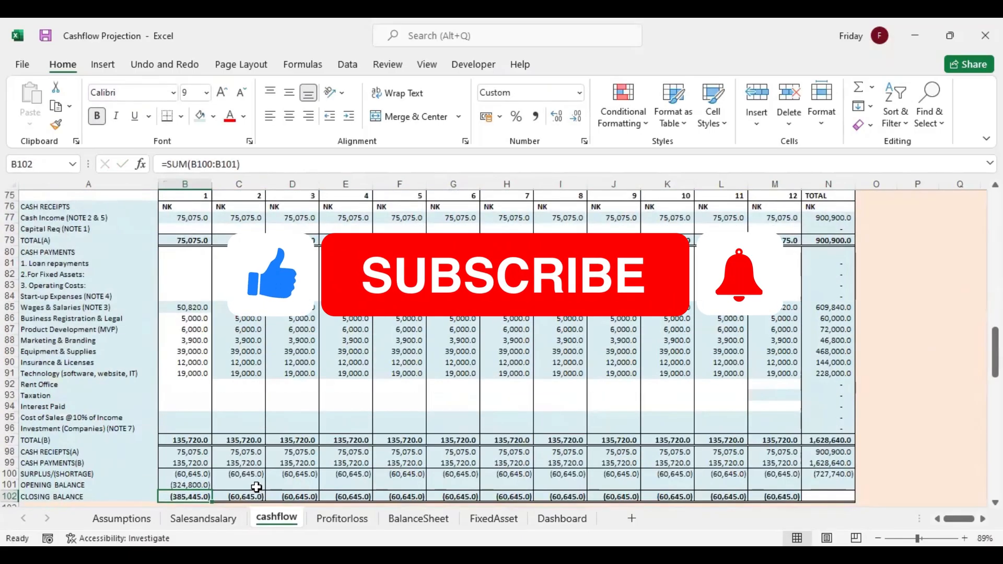
Link year 3's month 2 opening balance in C101 to the previous closing balance with =B102 and fill it through N101
left_click(256, 487)
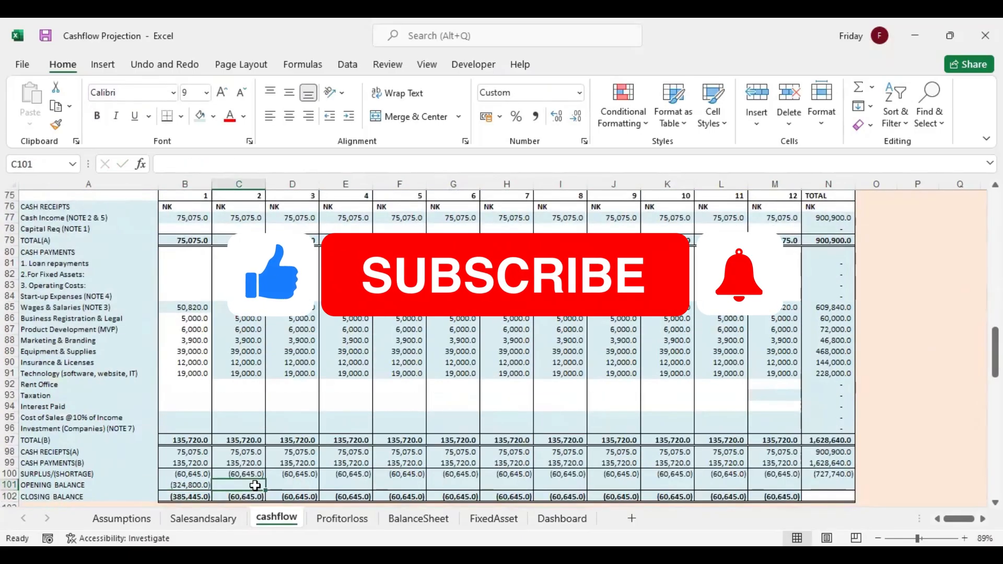
type("=")
left_click(200, 497)
key("Return")
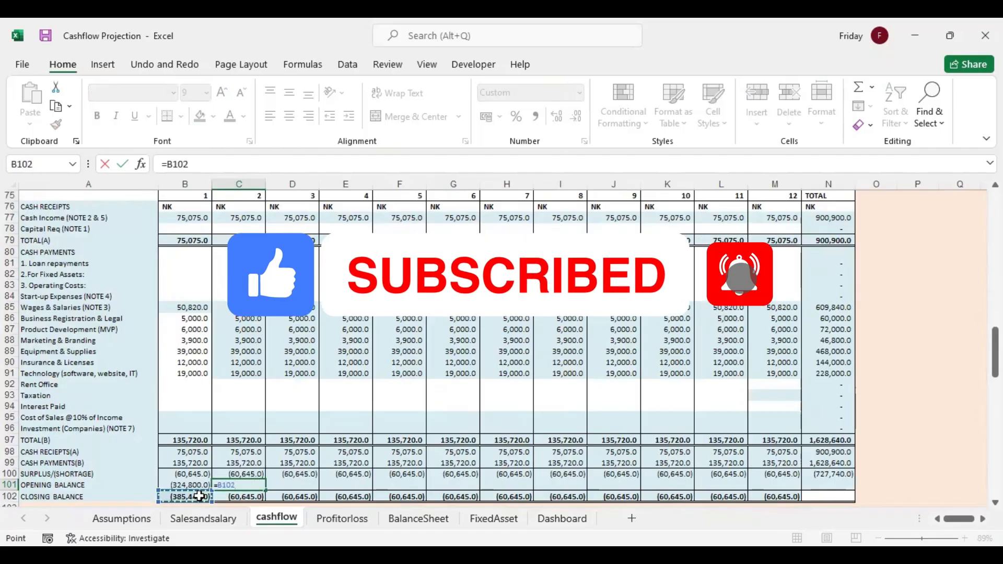
left_click(255, 485)
left_click_drag(265, 490, 840, 481)
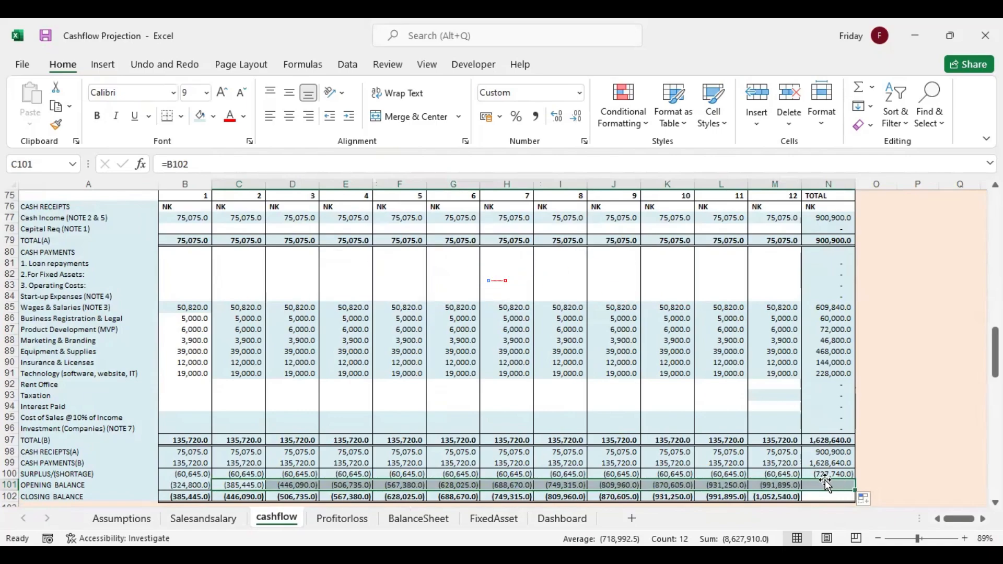
Bring the row labels into the year 4 statement with =A76 in A108 and fill the formula down to A134
left_click_drag(996, 353, 995, 382)
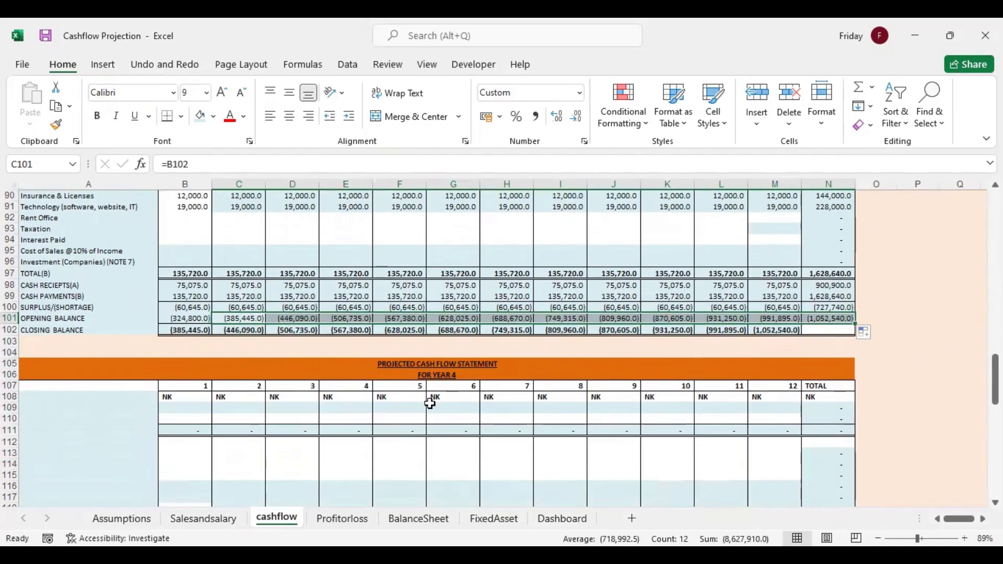
left_click(95, 393)
type("=")
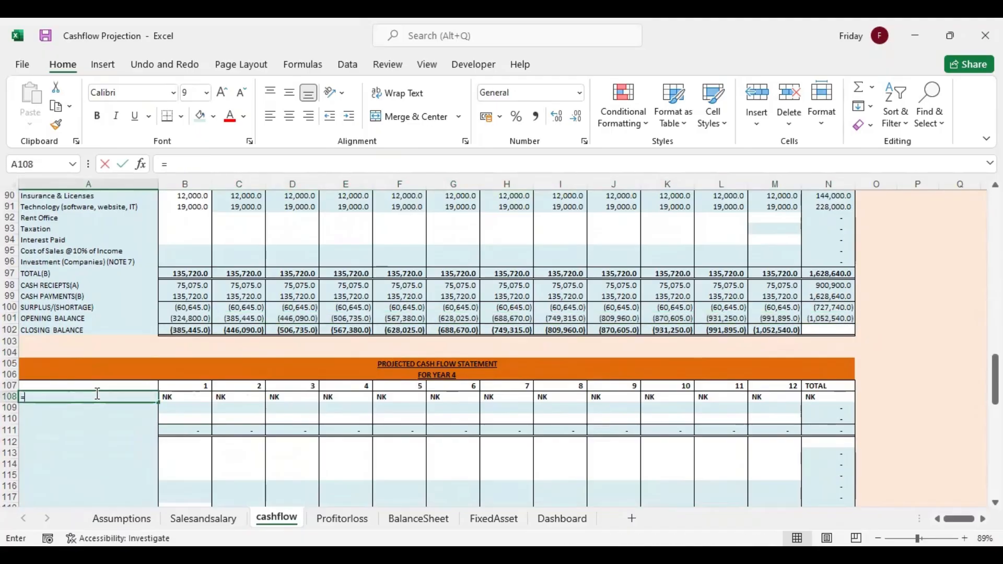
left_click_drag(996, 382, 995, 341)
left_click(68, 284)
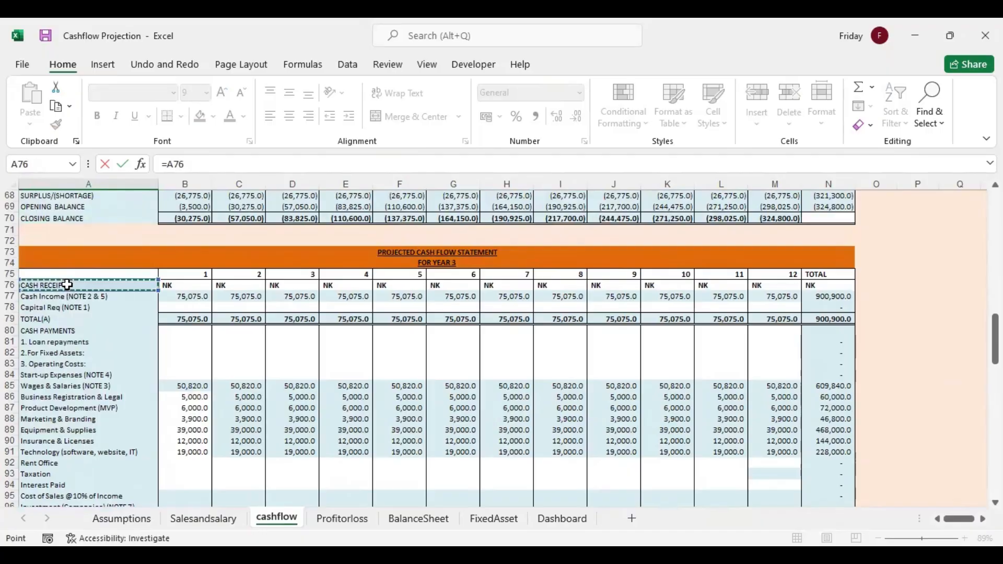
key("Return")
left_click(73, 474)
left_click(74, 485)
left_click_drag(159, 489, 153, 364)
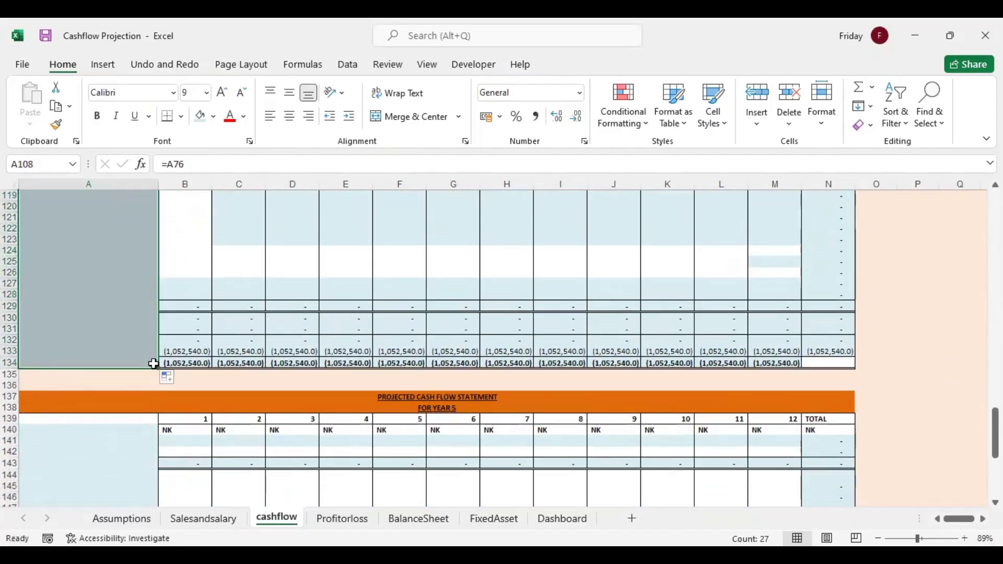
Link year 4 Cash Income in B109 to the month 1 year 4 projected sales on the Salesandsalary sheet and fill through M109
left_click_drag(995, 433, 995, 385)
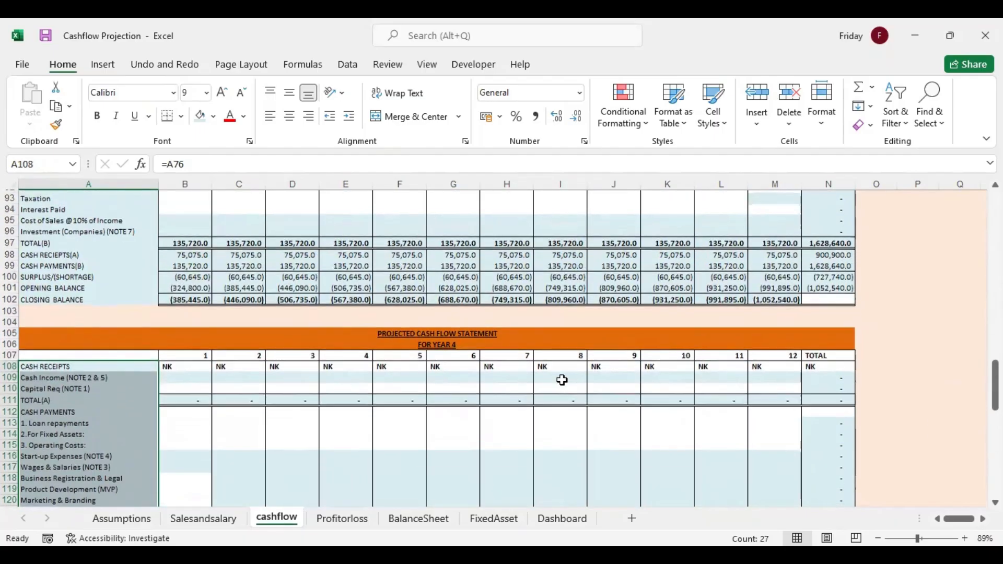
left_click(186, 377)
type("=")
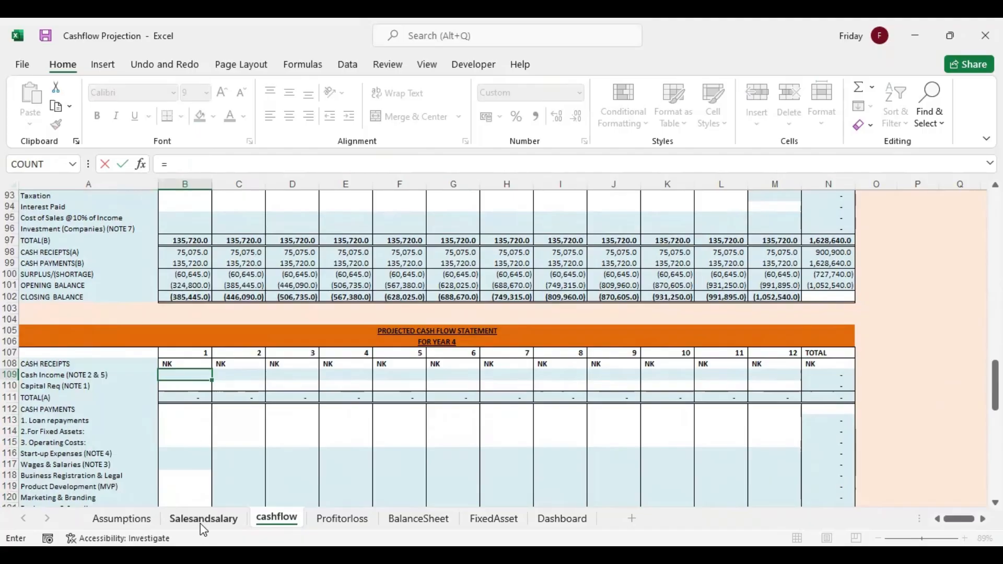
left_click(201, 523)
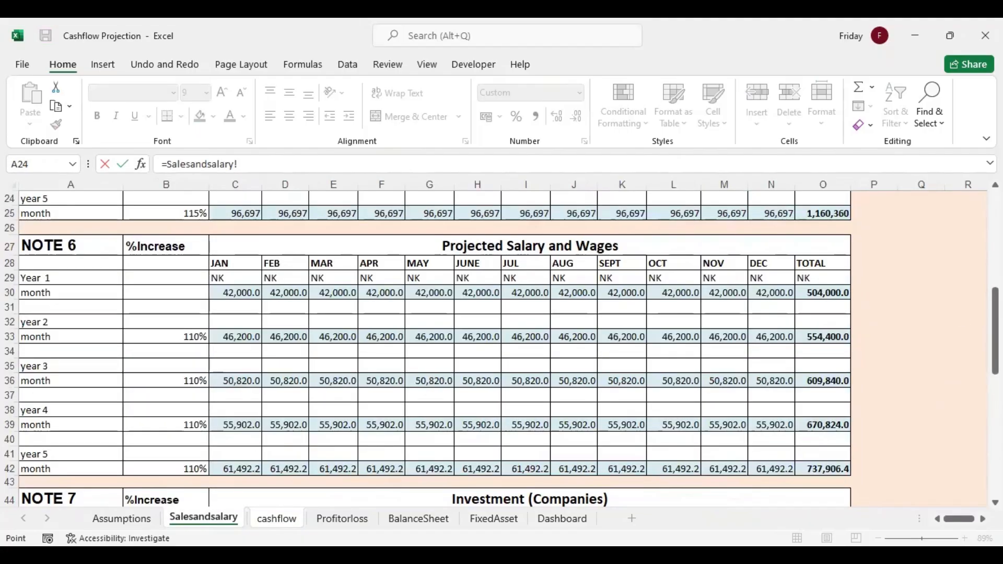
scroll(437, 291, "up", 3)
left_click(246, 287)
key("Return")
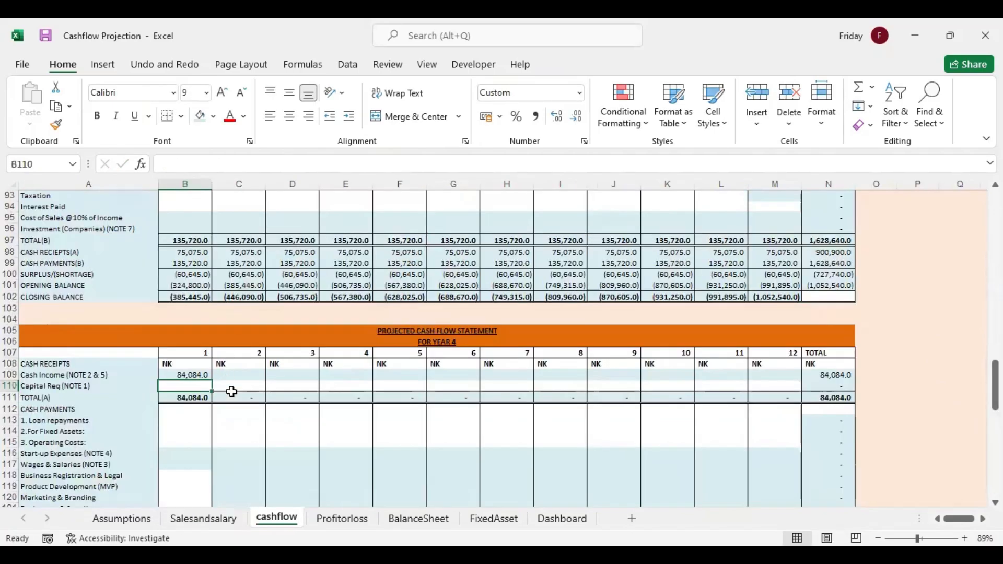
left_click(197, 376)
left_click_drag(212, 380, 781, 374)
Link year 4 Wages & Salaries in B117 to the January year 4 salary with =Salesandsalary!C39 and fill through M117
left_click_drag(996, 386, 995, 400)
left_click(178, 365)
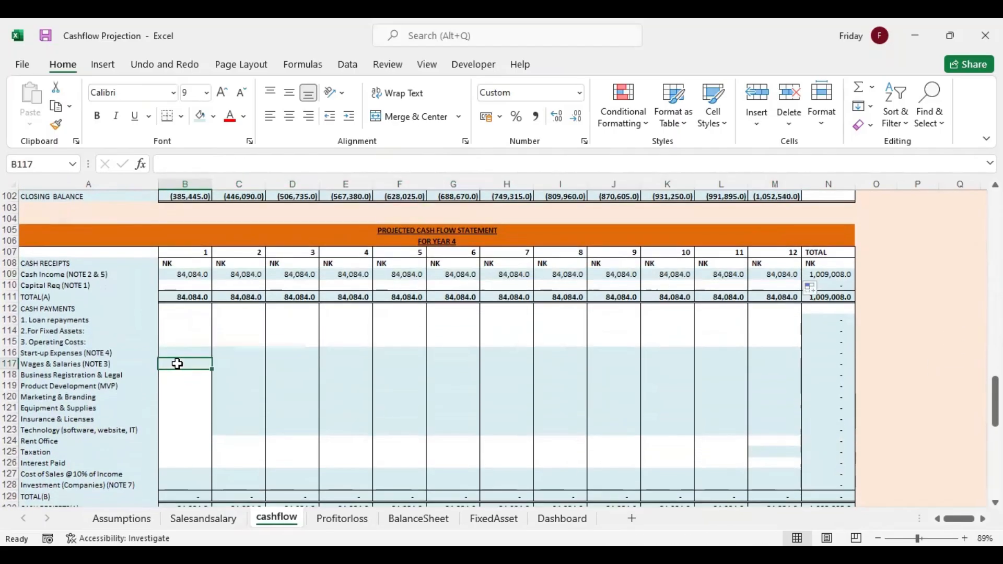
type("=")
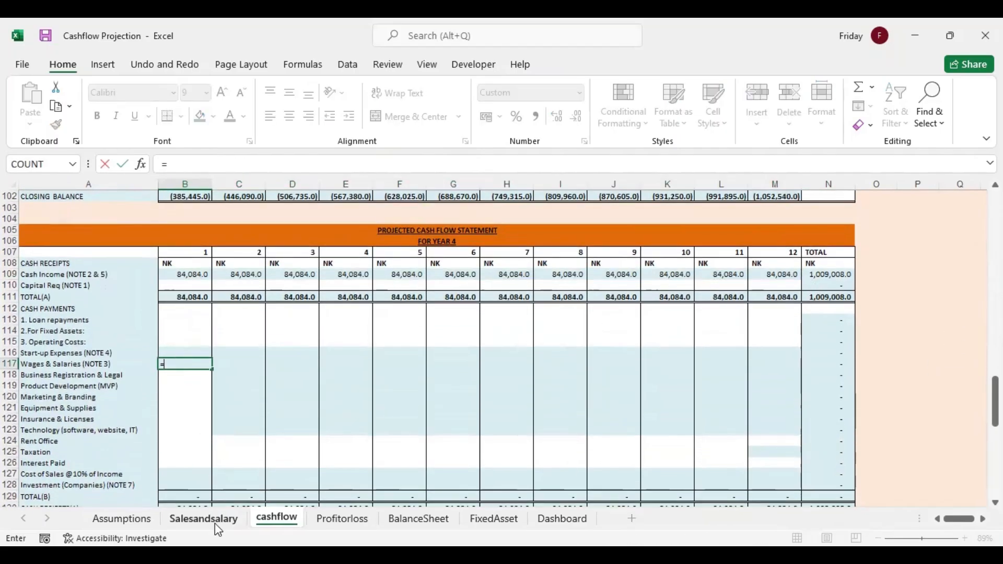
left_click(221, 521)
left_click_drag(995, 299, 996, 328)
left_click(239, 440)
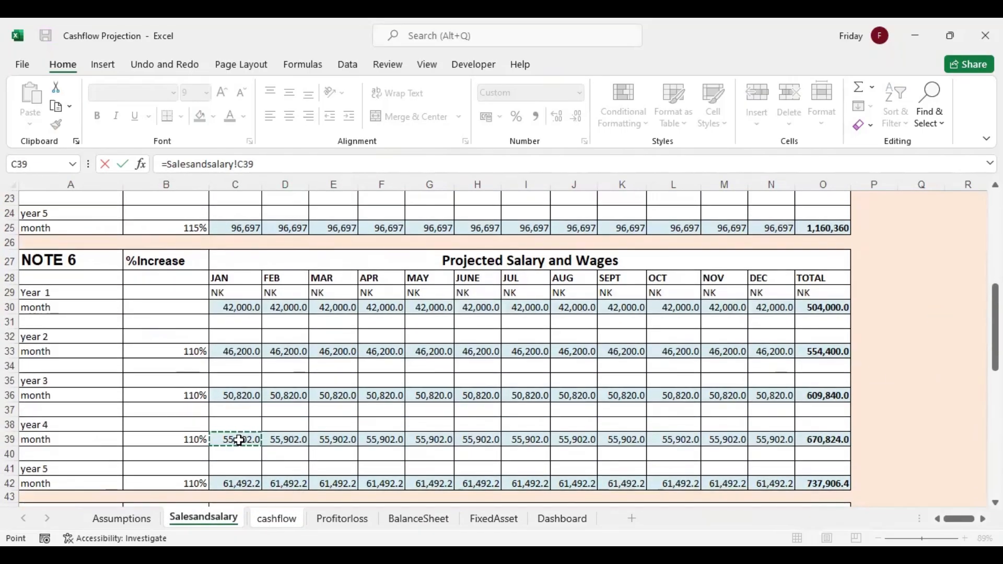
key("Return")
left_click(202, 363)
left_click_drag(215, 368, 784, 368)
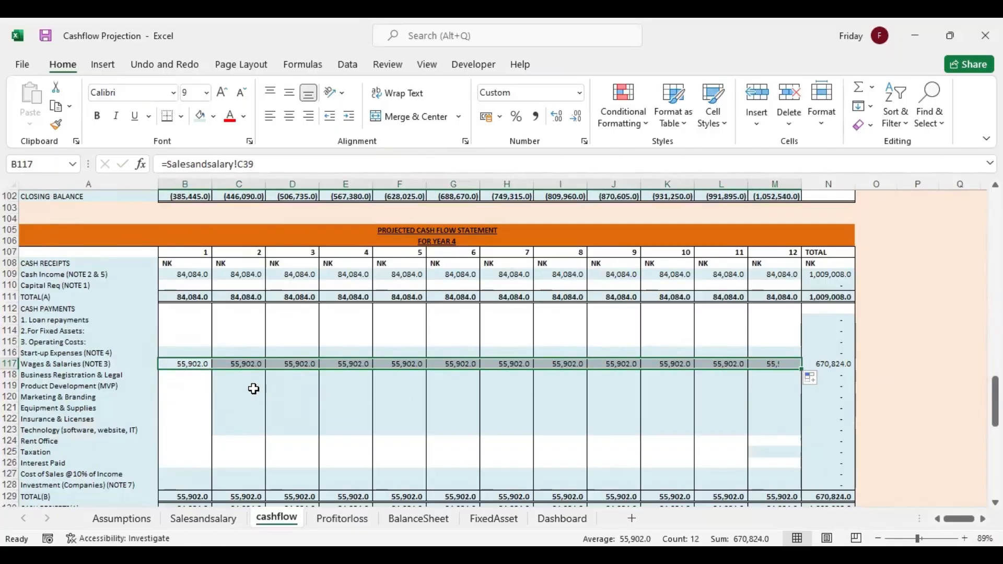
Enter year 4 month 1 costs: 5000 for Business Registration & Legal, 34000 for Product Development and 12000 for Marketing & Branding
left_click(202, 374)
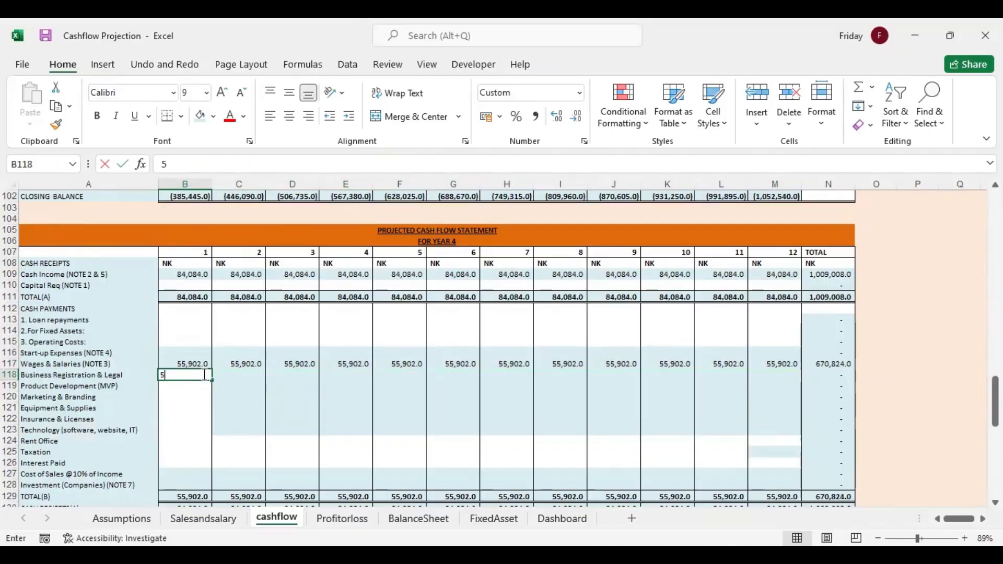
type("5000")
key("Return")
type("3")
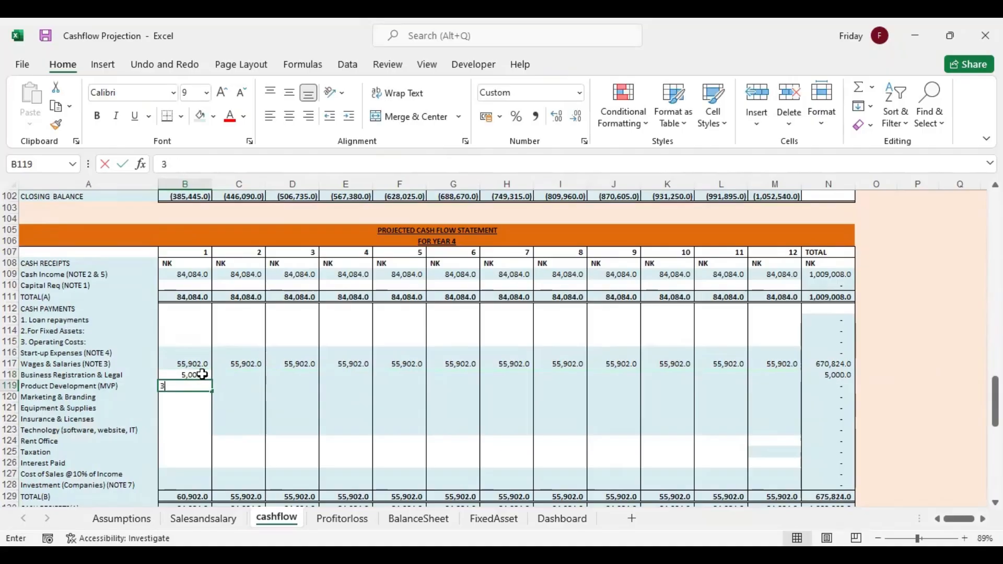
type("4000")
key("Return")
type("12000")
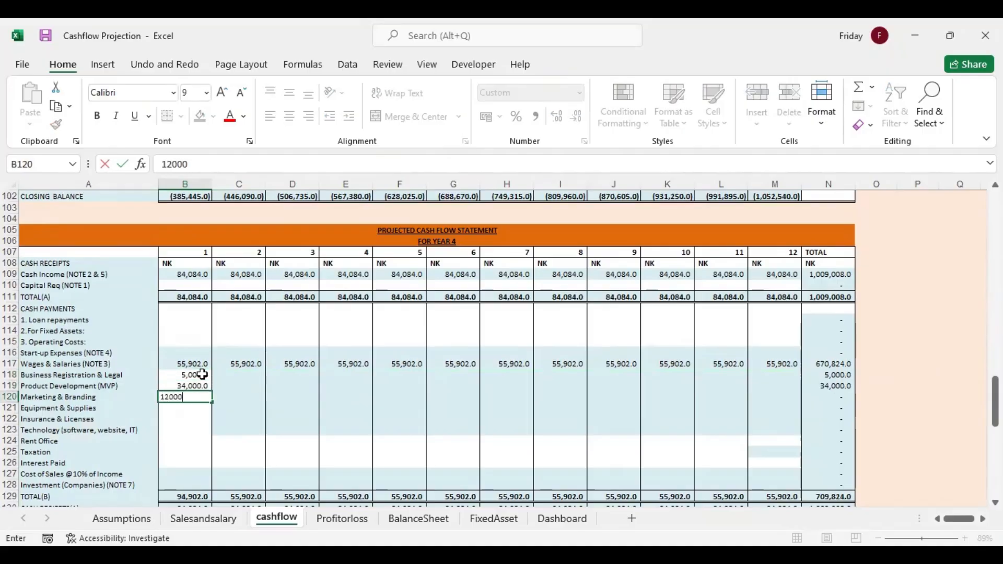
key("Return")
Enter year 4 month 1 costs: 3900 for Equipment & Supplies, 12000 for Insurance & Licenses and 39000 for Technology
type("3900")
key("Return")
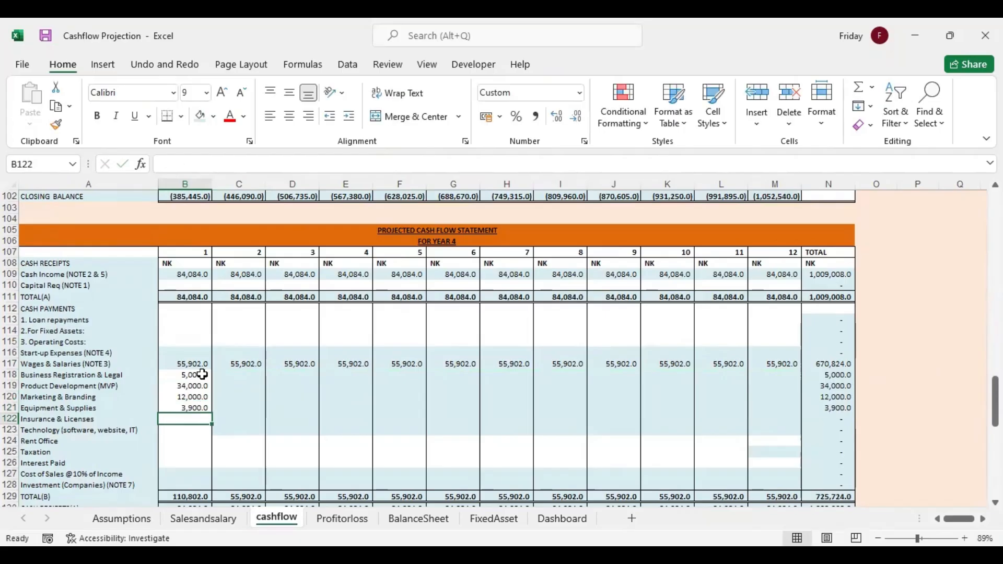
type("12,")
type("000")
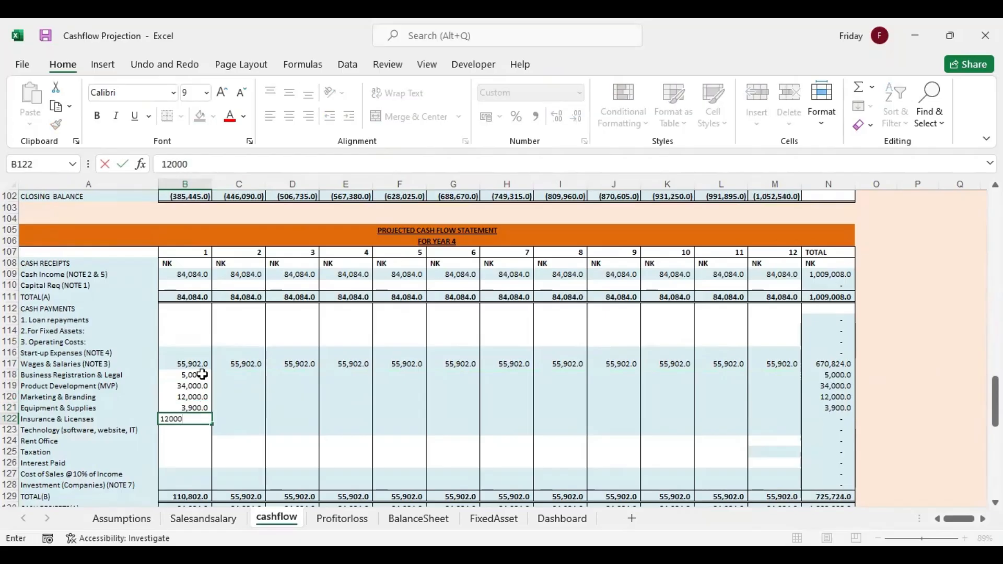
key("Return")
type("39,000")
Carry year 4's month 1 operating costs forward with =B118 in C118, filling the formula across C118:M123
left_click(239, 374)
type("=")
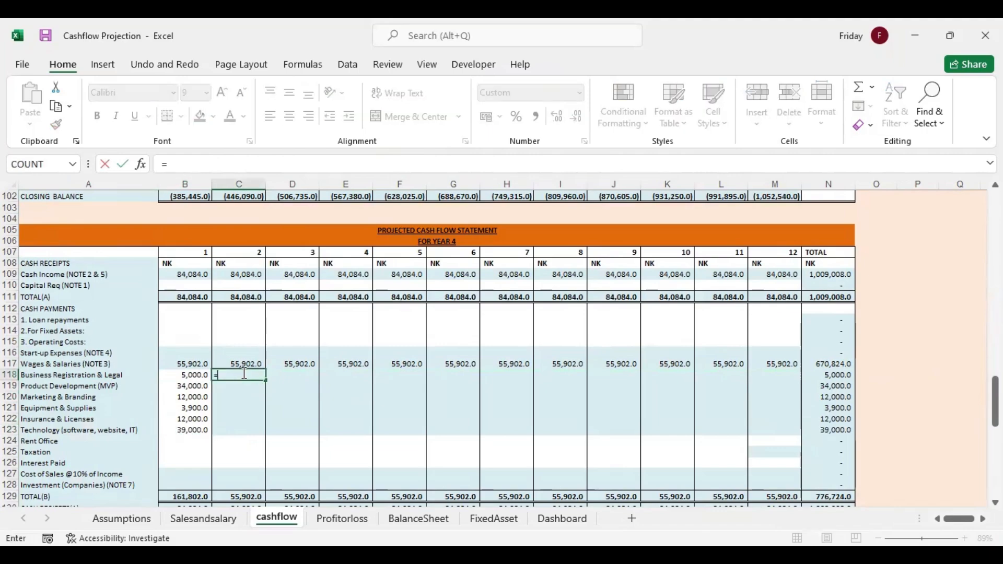
left_click(192, 374)
key("Return")
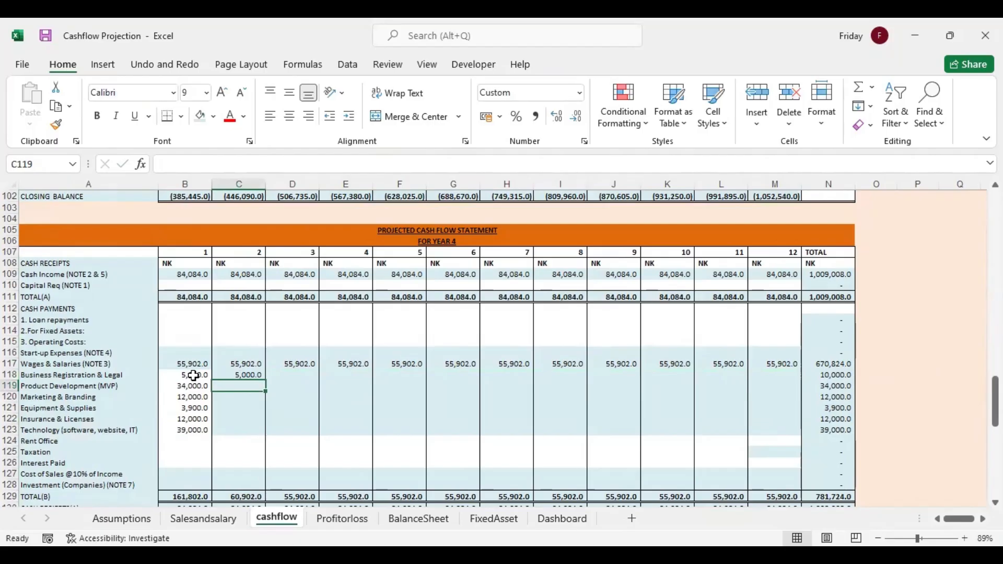
left_click(239, 375)
left_click_drag(265, 380, 778, 425)
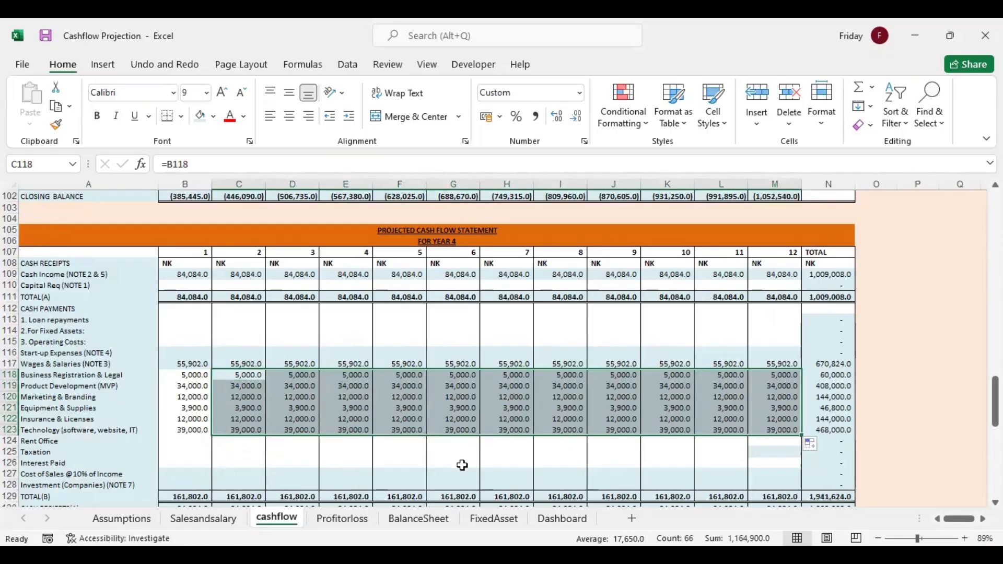
Calculate year 4 Cost of Sales in B127 with =0.1*B109 and fill the formula through M127
left_click(185, 474)
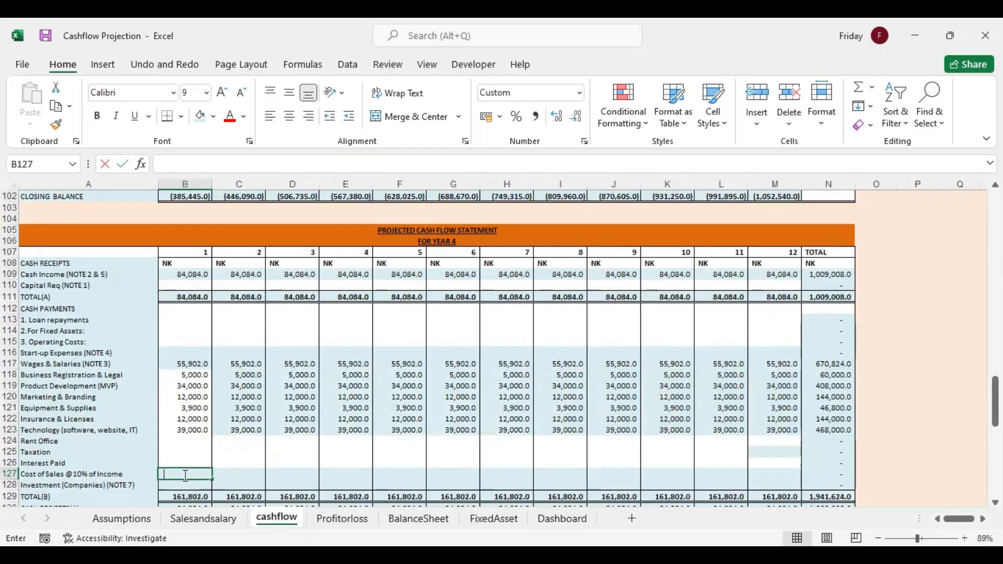
type("=0.1*")
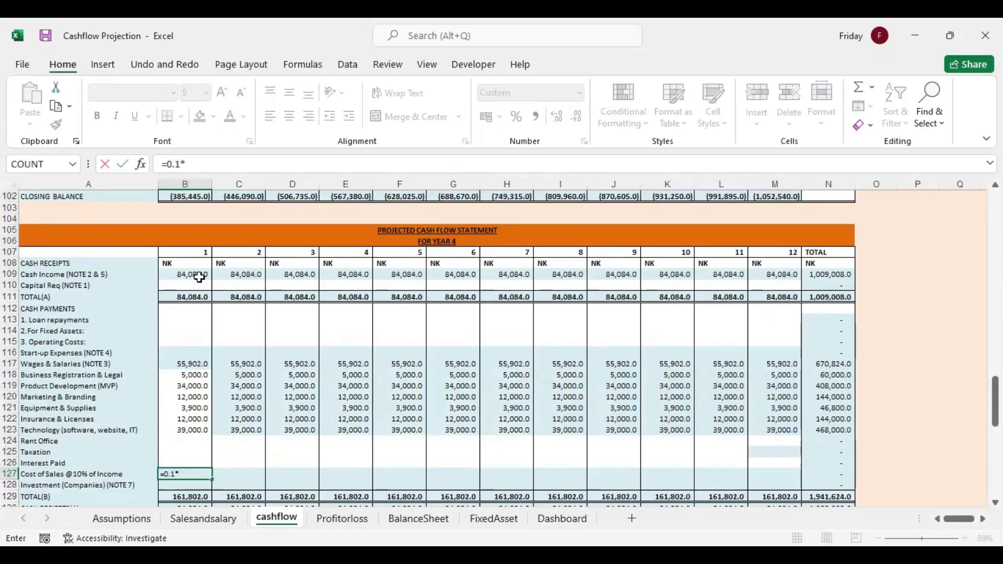
left_click(199, 278)
key("Return")
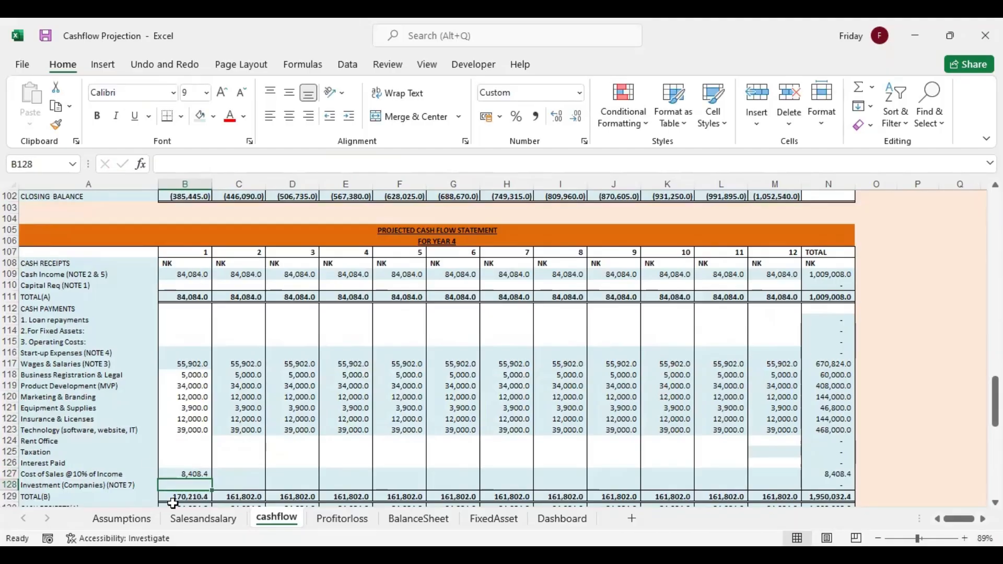
left_click(192, 475)
left_click_drag(212, 479, 797, 489)
Bring the row labels into the year 5 statement with =A108 in A140 and fill the formula down to A166
left_click_drag(995, 402, 995, 451)
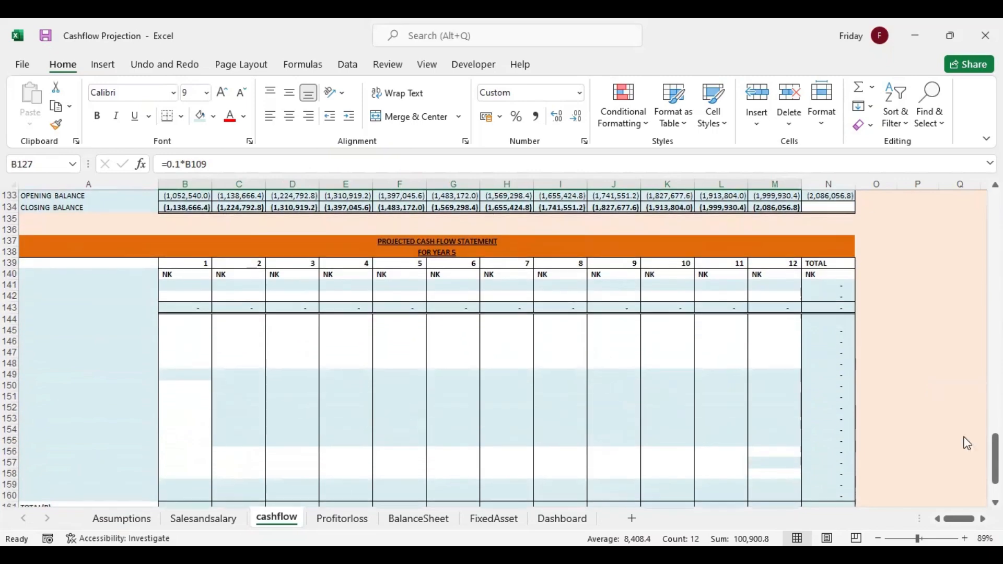
left_click(100, 275)
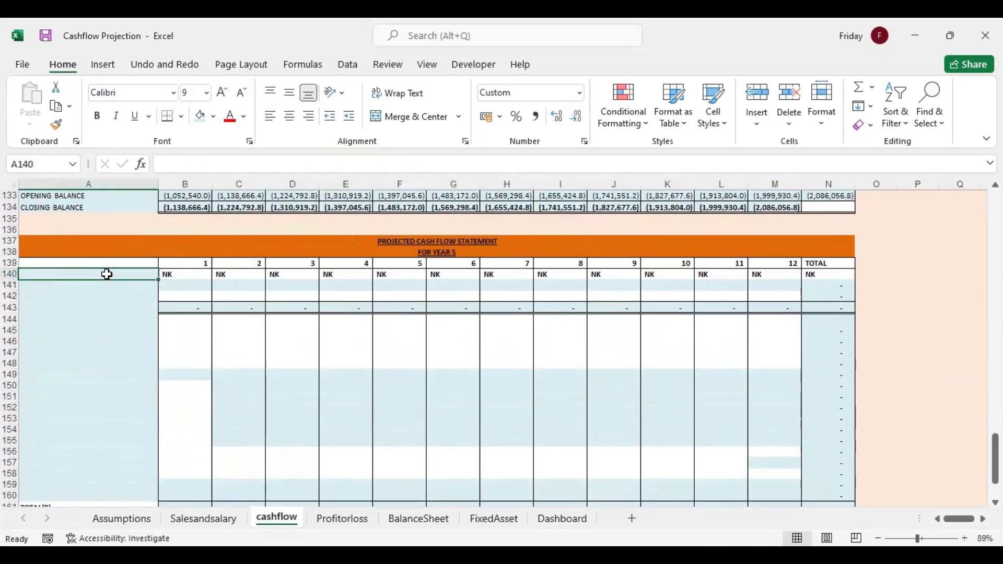
type("=")
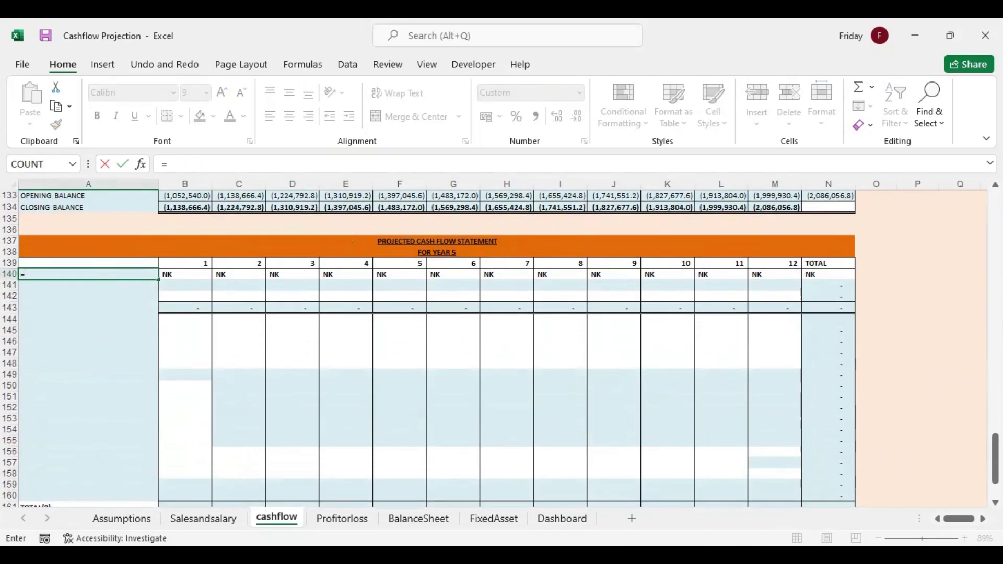
scroll(114, 279, "up", 9)
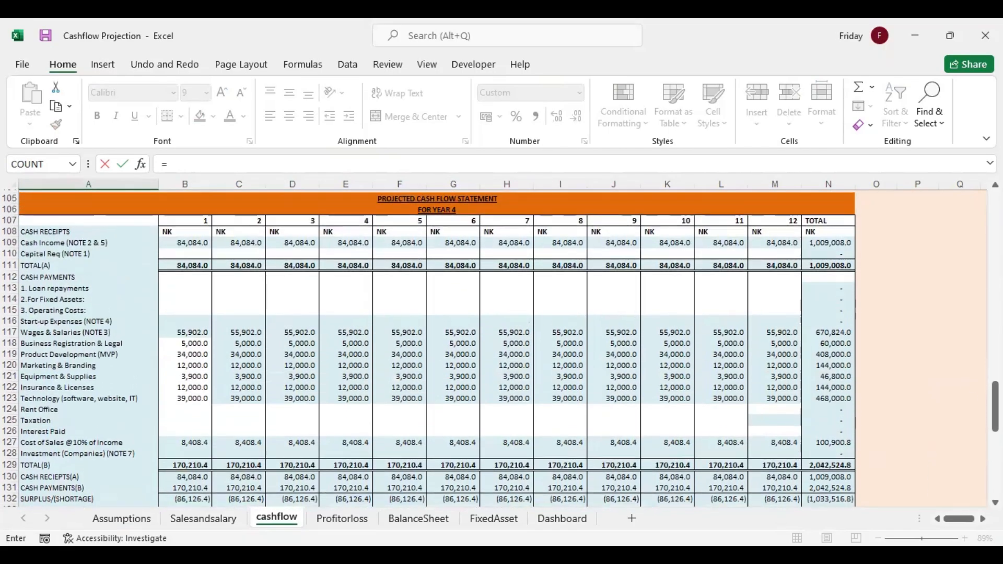
left_click(77, 230)
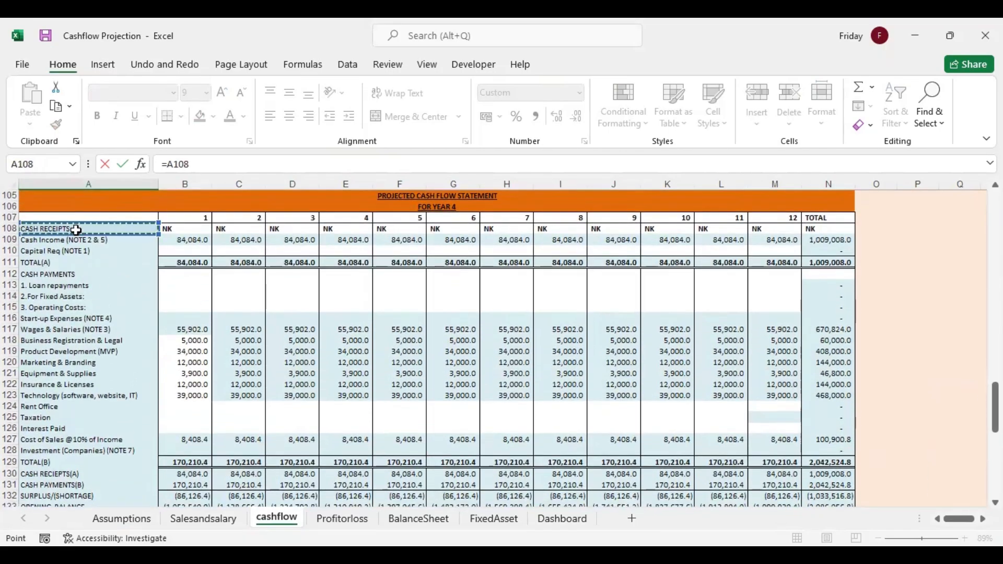
key("Return")
left_click(120, 485)
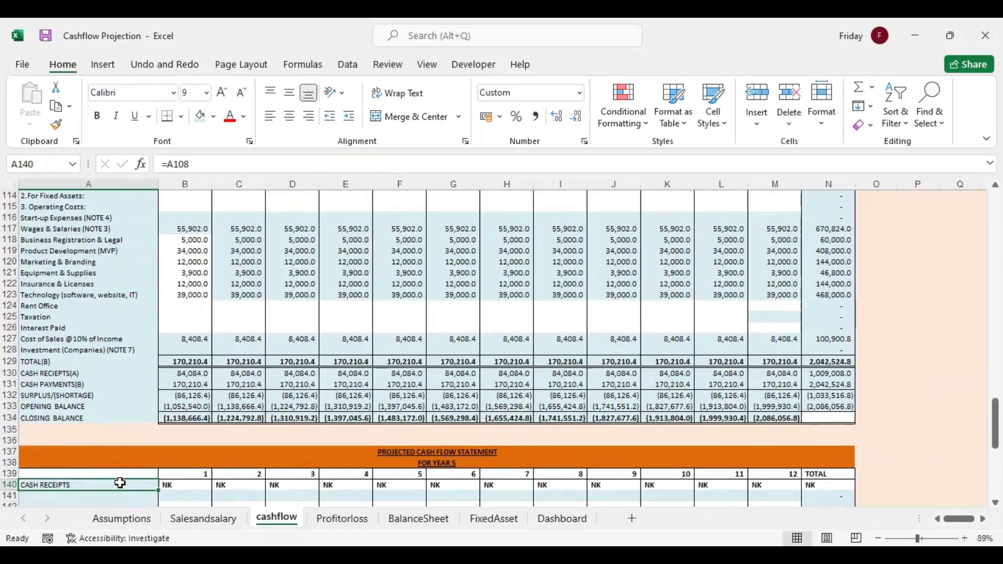
mouse_move(158, 491)
left_mouse_down()
mouse_move(156, 529)
mouse_move(152, 483)
left_mouse_up()
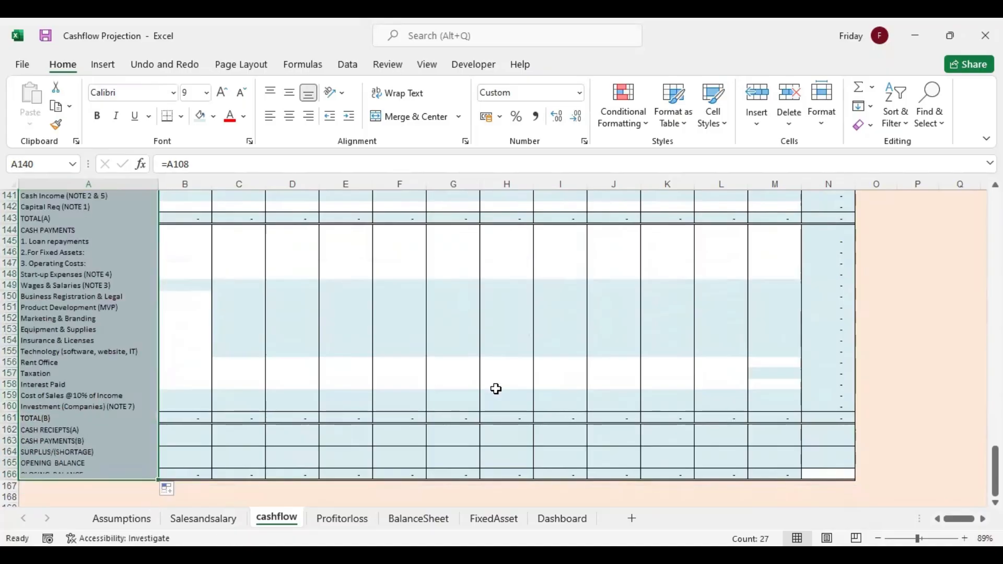
Link year 5 Cash Income in B141 to the January year 5 projected sales with =Salesandsalary!C25 and fill through M141
left_click_drag(995, 470, 995, 435)
left_click(180, 418)
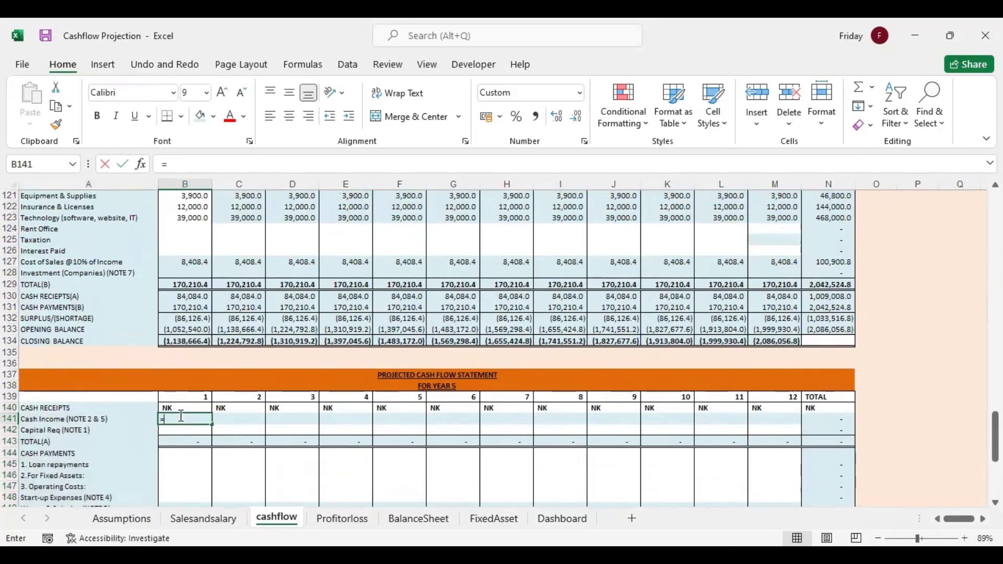
type("=")
left_click(222, 519)
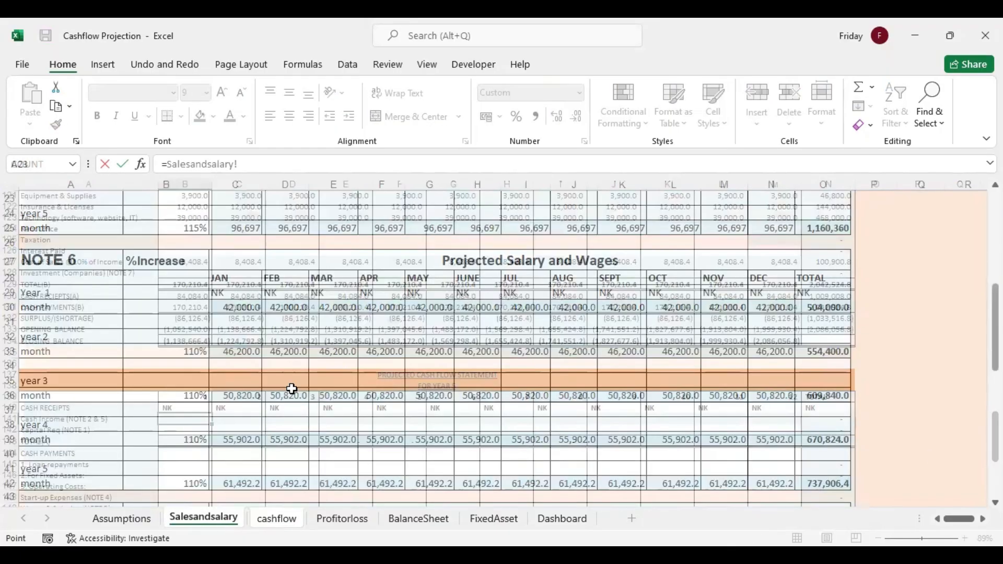
left_click(251, 226)
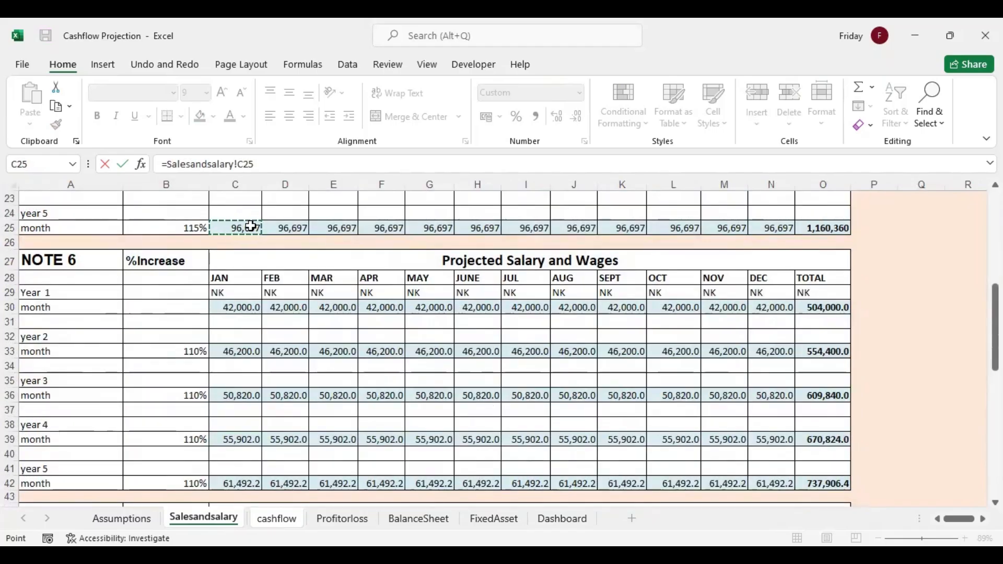
key("Return")
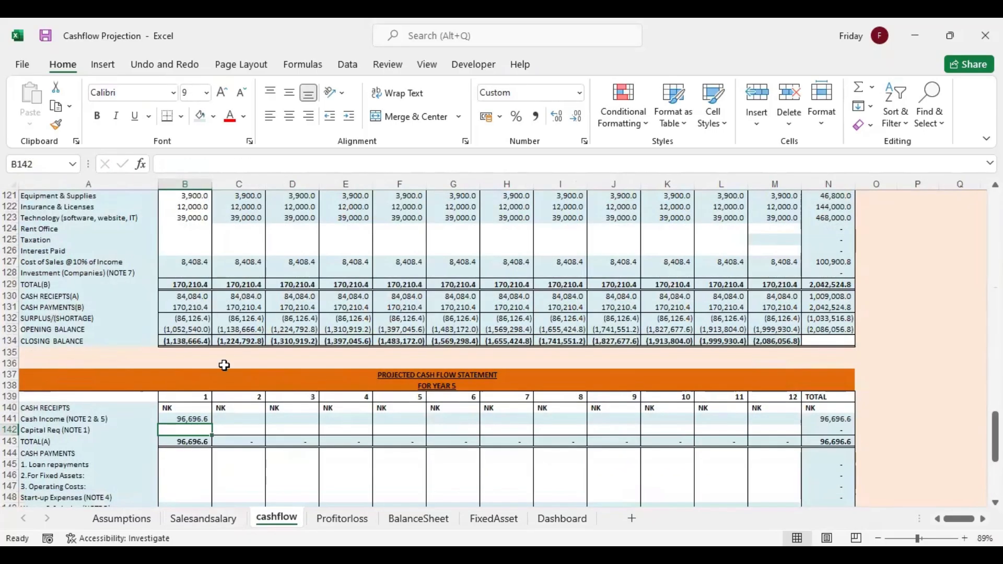
left_click(201, 418)
left_click_drag(212, 424, 790, 420)
Link year 5 Wages & Salaries in B149 to the January year 5 salary with =Salesandsalary!C42 and fill through M149
left_click_drag(995, 437, 995, 456)
left_click(198, 379)
left_click(199, 385)
type("=")
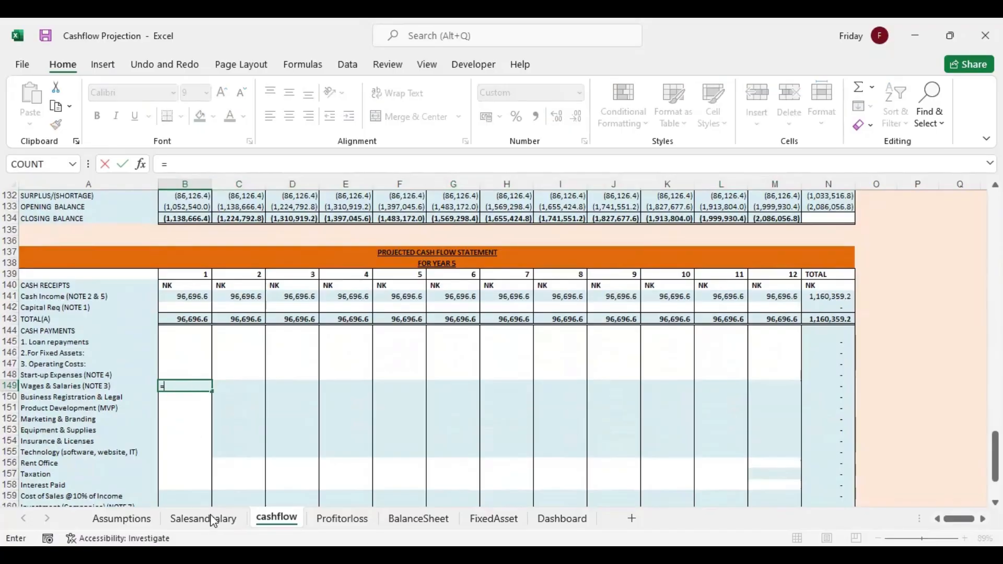
left_click(215, 522)
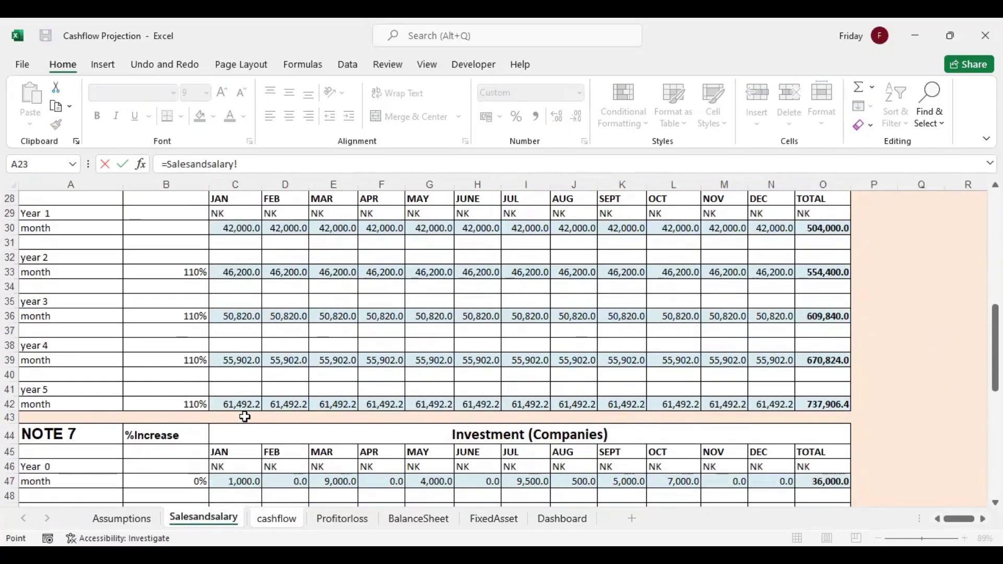
left_click(240, 404)
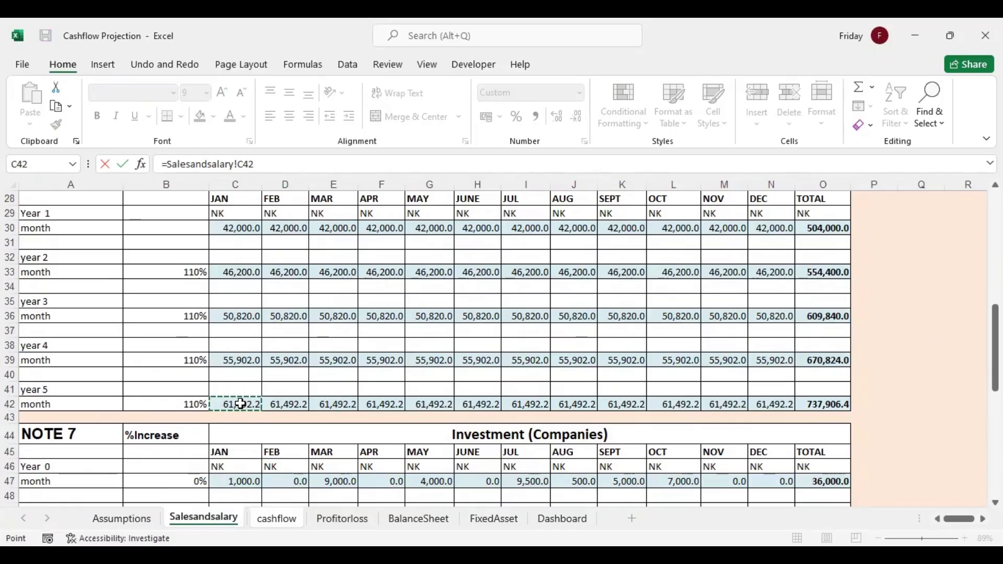
key("Return")
left_click(207, 387)
left_click_drag(220, 391, 786, 387)
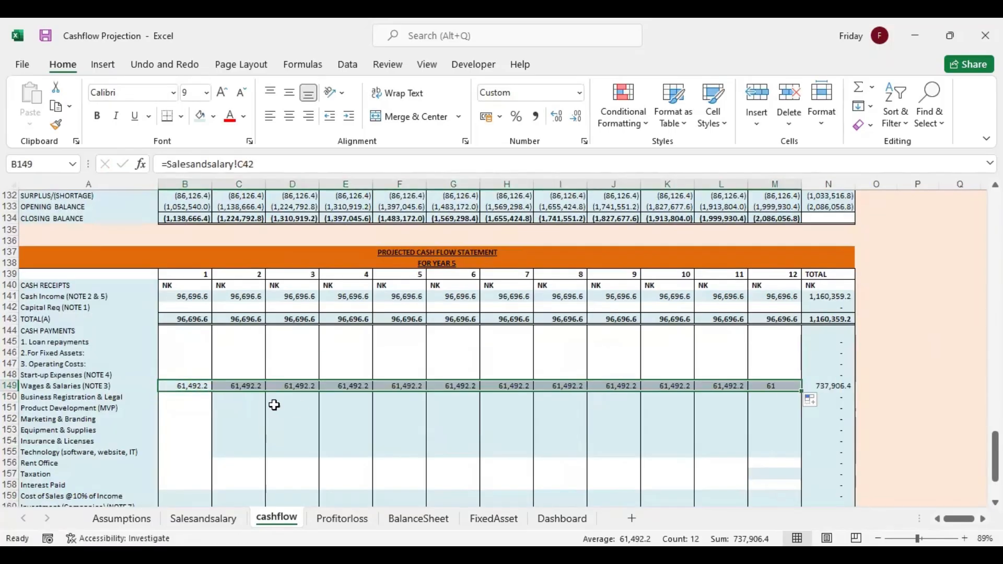
Enter year 5 month 1 costs: 6000 for Business Registration & Legal, 3456 for Product Development and 3233 for Marketing & Branding
left_click(200, 399)
type("6000")
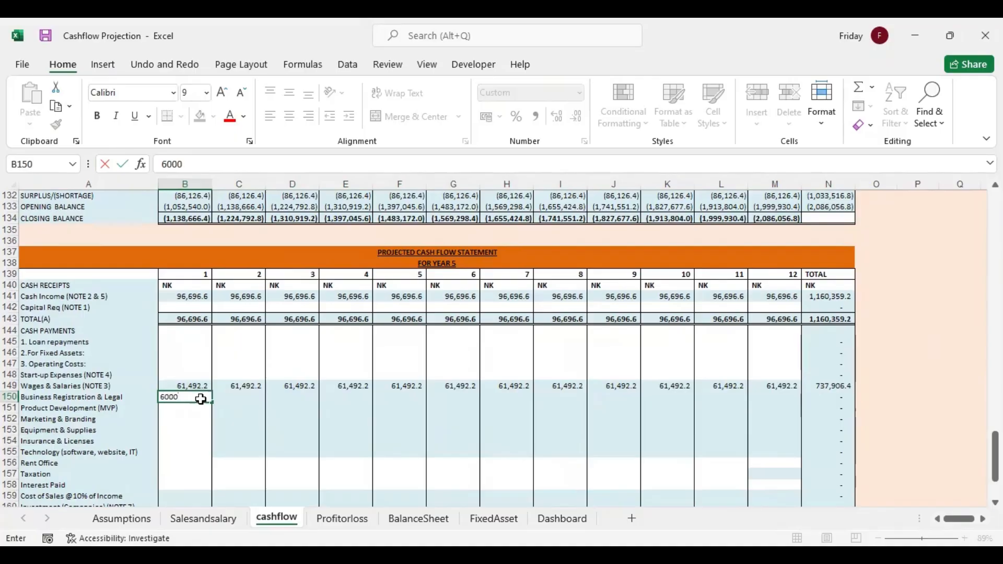
key("Return")
type("3,456")
key("Return")
type("3,233")
key("Return")
Enter year 5 month 1 costs: 7899 for Equipment & Supplies, 6789 for Insurance & Licenses and 5689 for Technology
type("7,899")
key("Return")
type("6,789")
key("Return")
type("5,689")
key("Return")
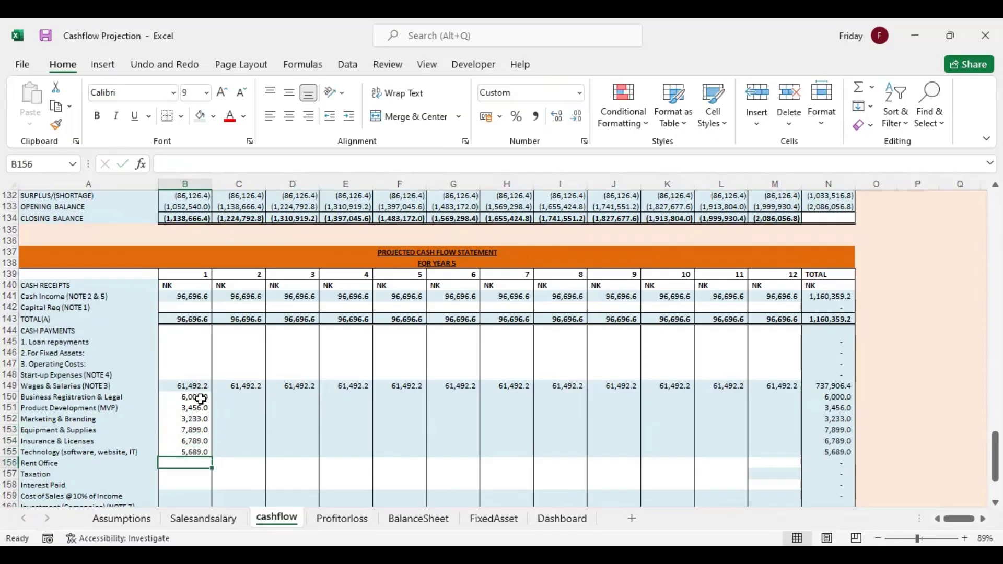
Link year 5's month 2 operating costs to month 1 with =B150 in C150 and fill the formula down to C155
left_click(242, 395)
type("=")
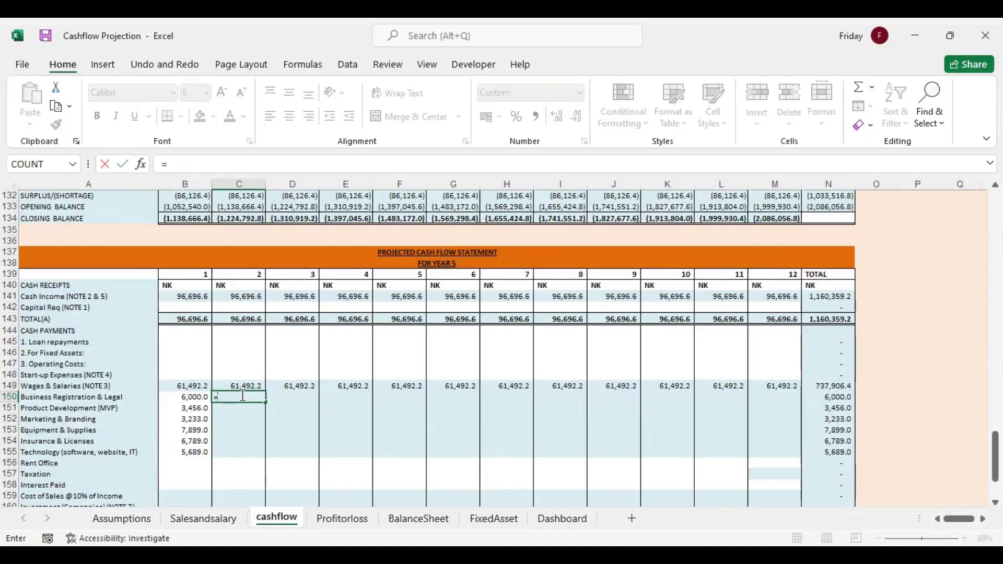
left_click(198, 396)
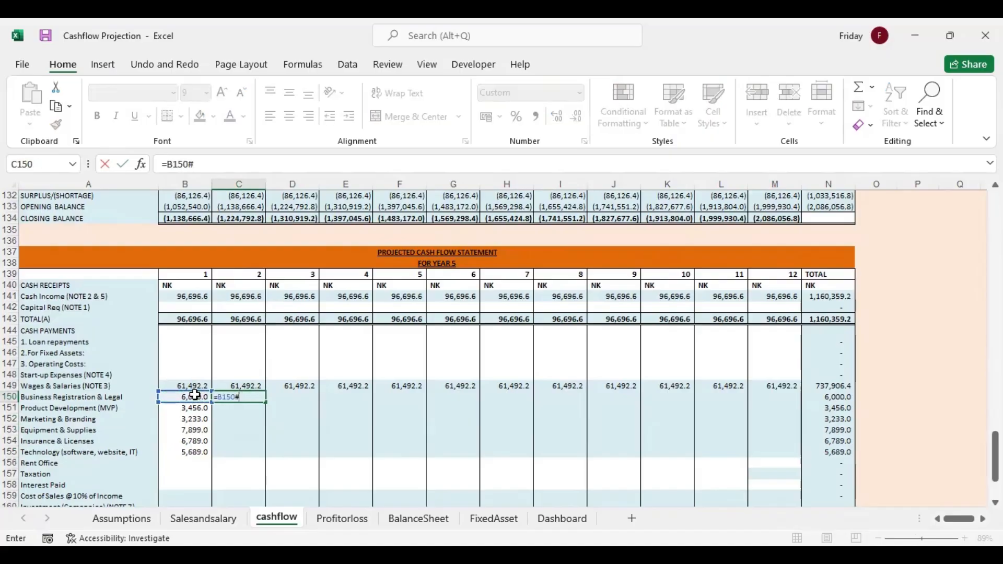
key("Return")
left_click(246, 397)
left_click_drag(265, 404, 267, 454)
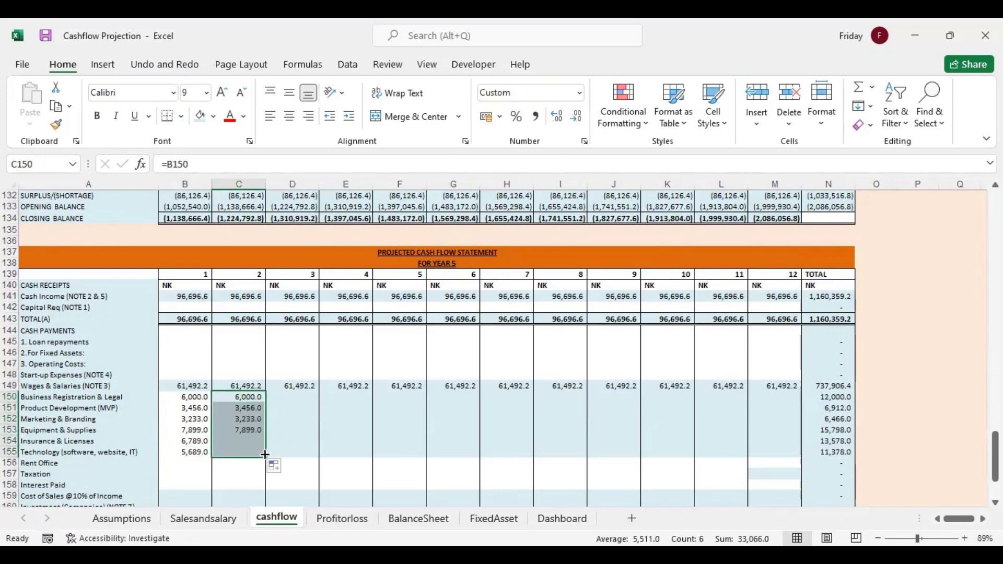
Fill the year 5 operating costs through month 12 and link Cash Receipts(A) in B162 to total (A) with =B143
left_click_drag(533, 453, 782, 457)
scroll(502, 344, "down", 3)
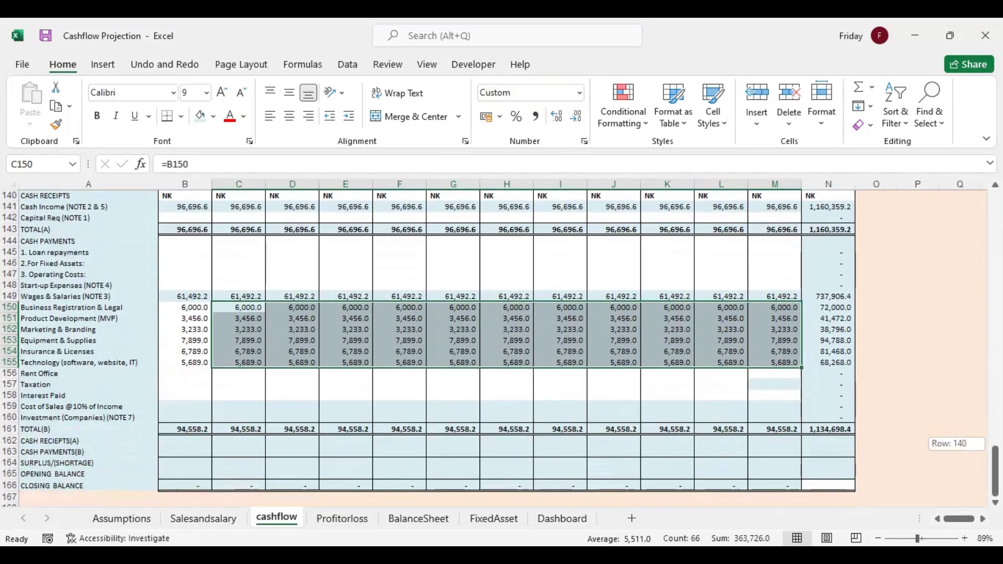
left_click(182, 440)
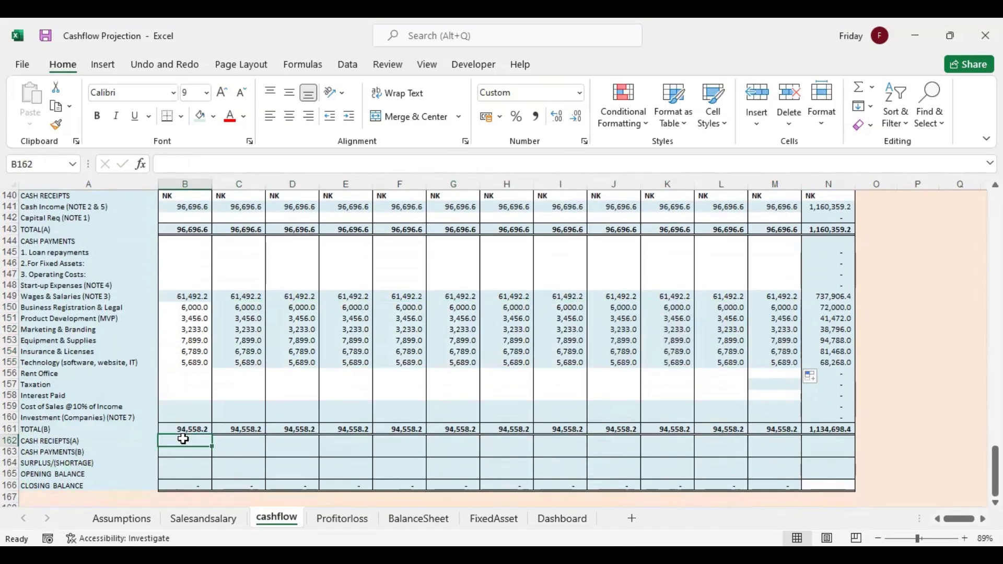
type("=")
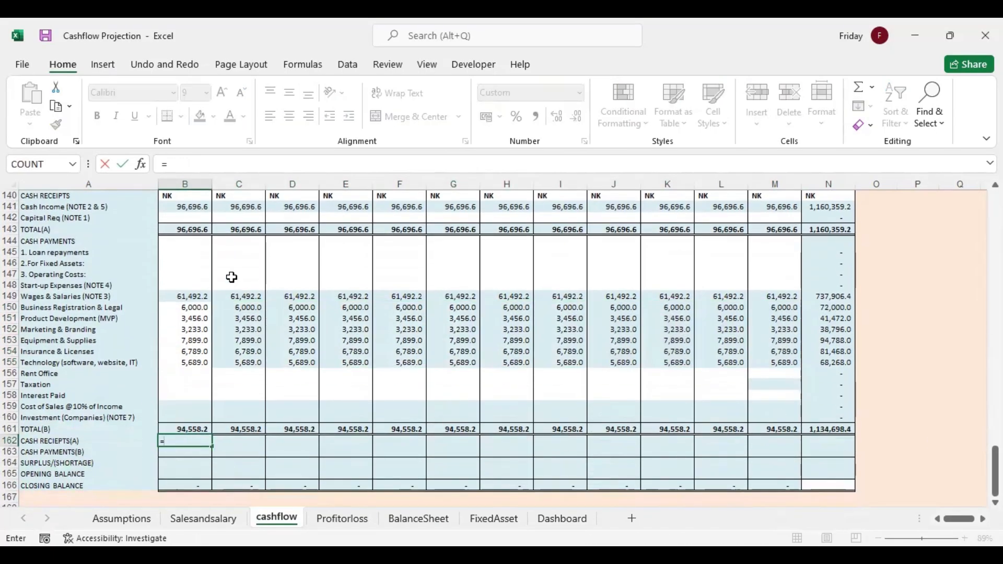
left_click(203, 230)
key("Return")
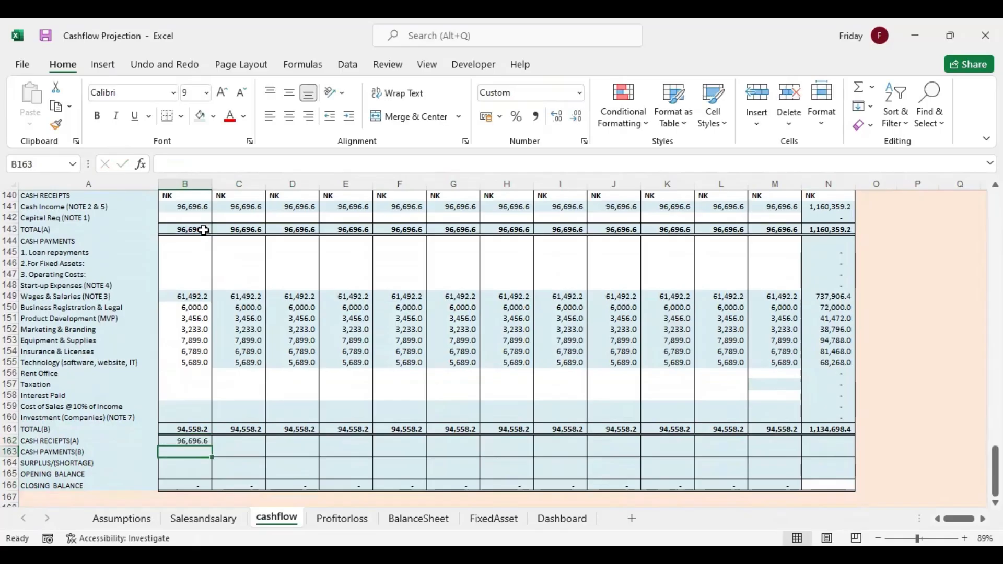
Link year 5 month 1 Cash Payments(B) in B163 to total (B) with =B161
double_click(191, 451)
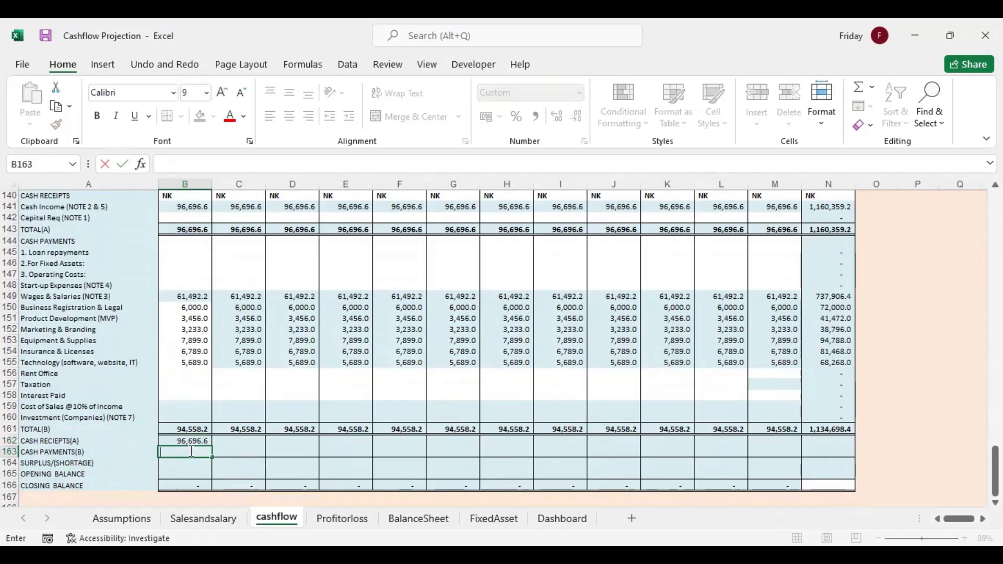
type("=")
left_click(189, 429)
key("Return")
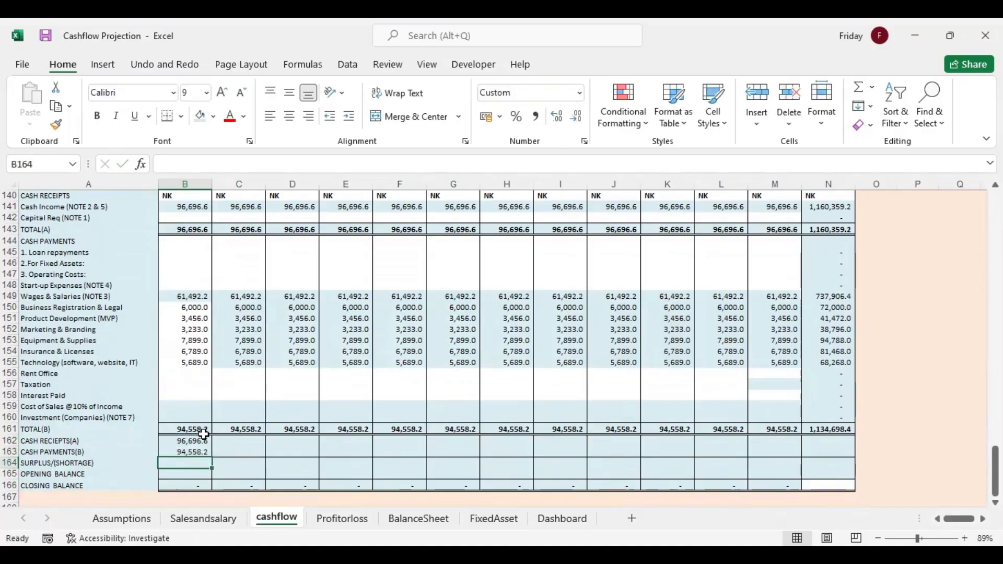
Calculate year 5 month 1 surplus/(shortage) in B164 with =B162-B163 and fill B162:B164 across through column N
type("=")
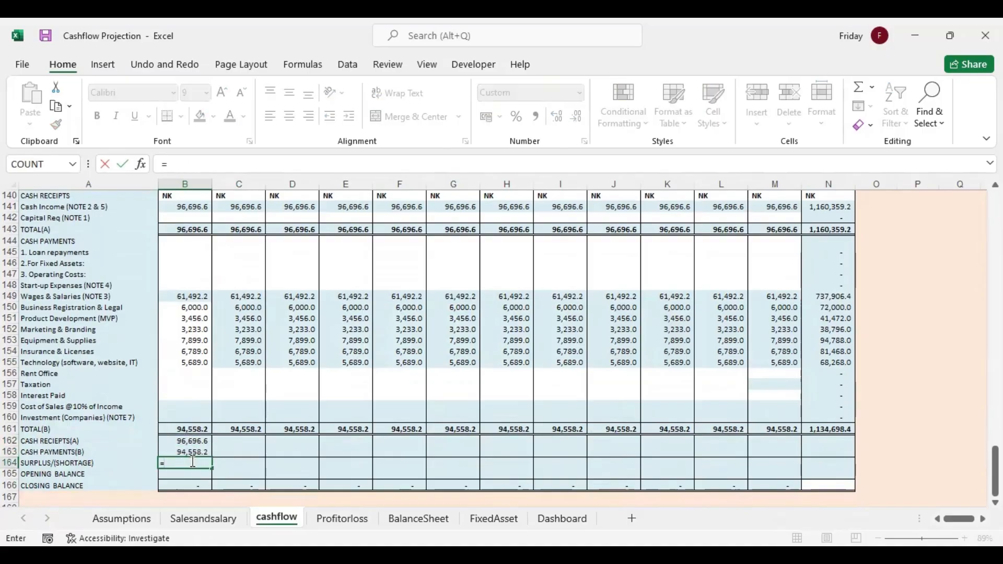
left_click(191, 443)
type("-")
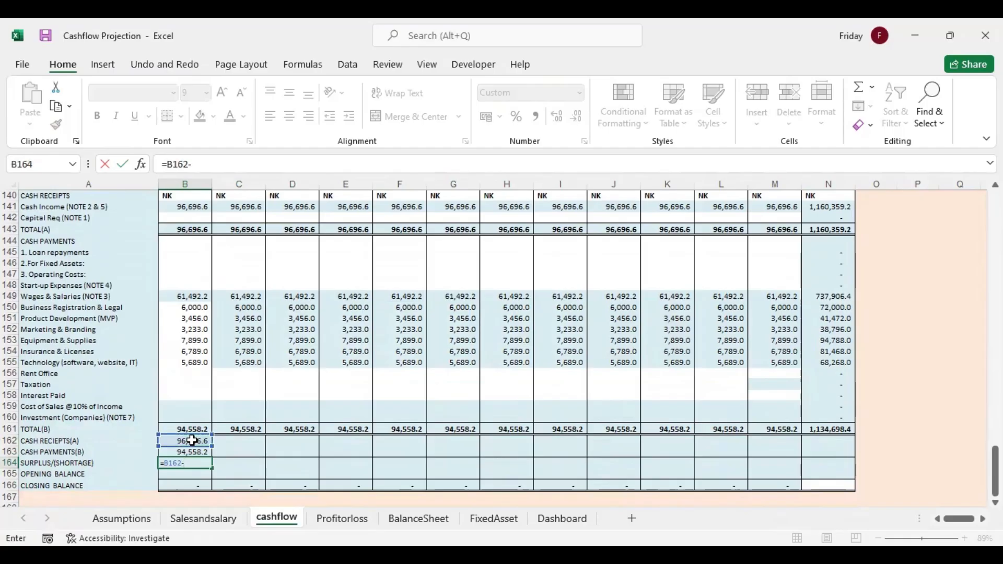
left_click(197, 451)
key("Return")
left_click_drag(197, 445, 851, 466)
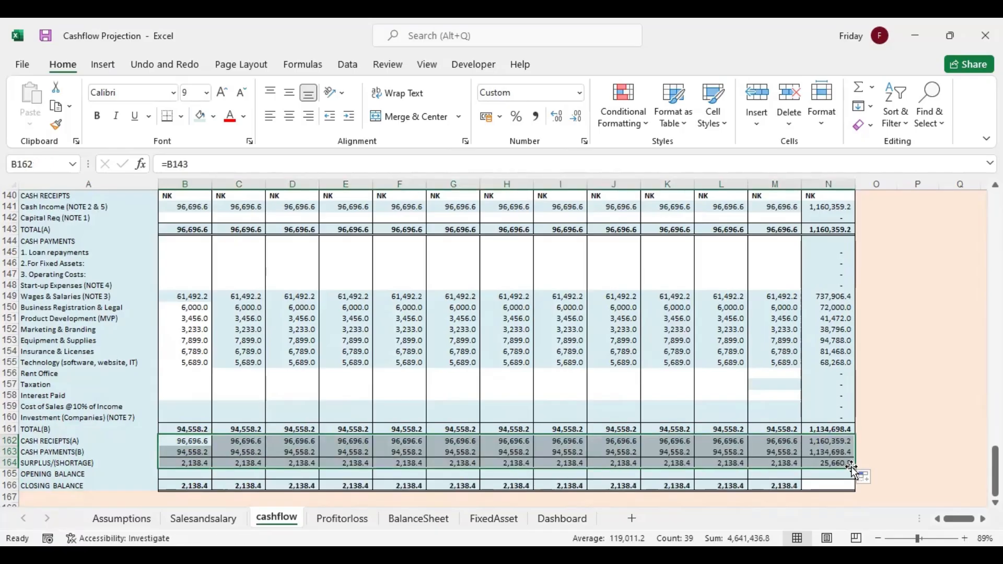
Link the year 5 month 1 opening balance in B165 to year 4's month 12 closing balance in M134
left_click(196, 473)
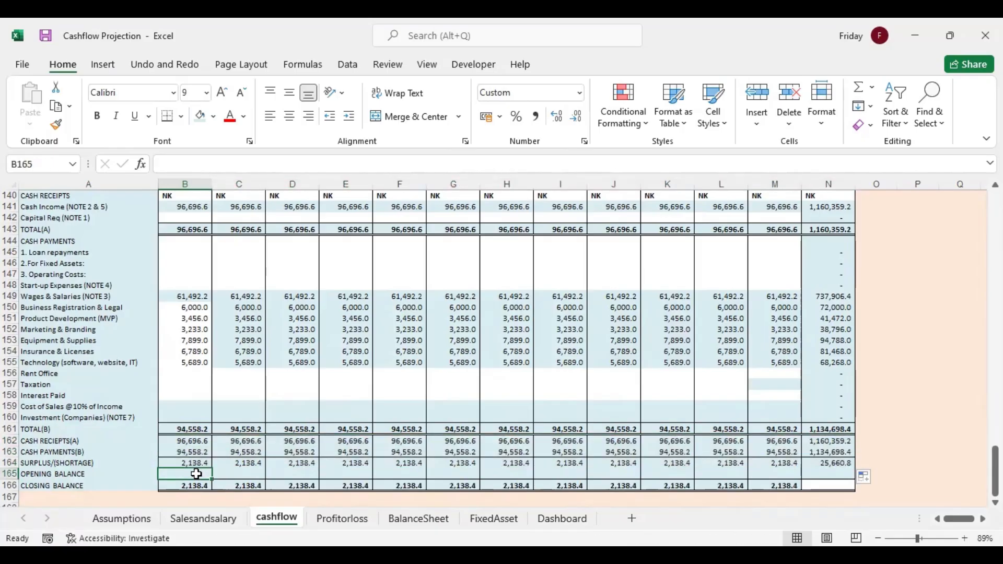
type("=")
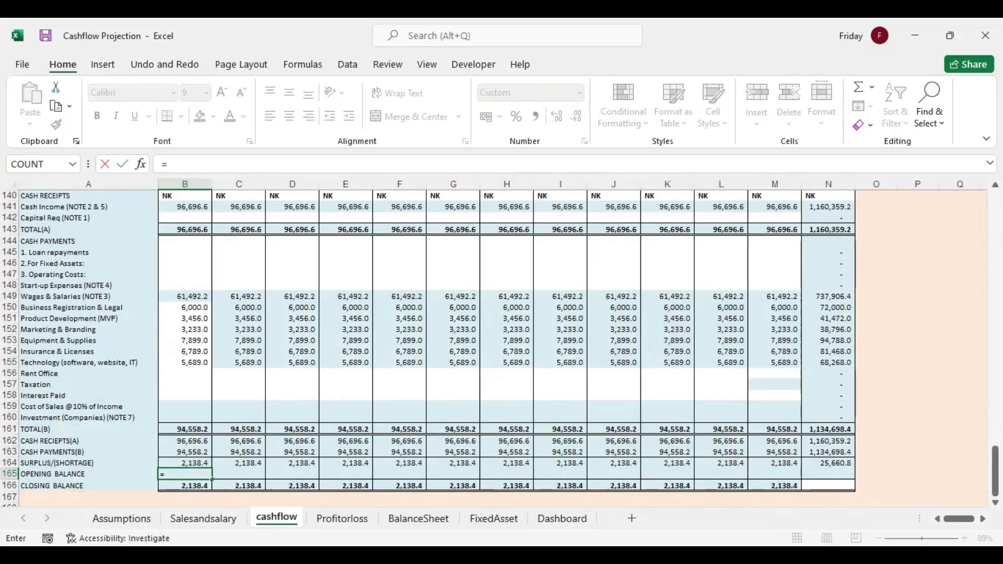
left_click_drag(996, 470, 995, 447)
left_click(765, 264)
key("Return")
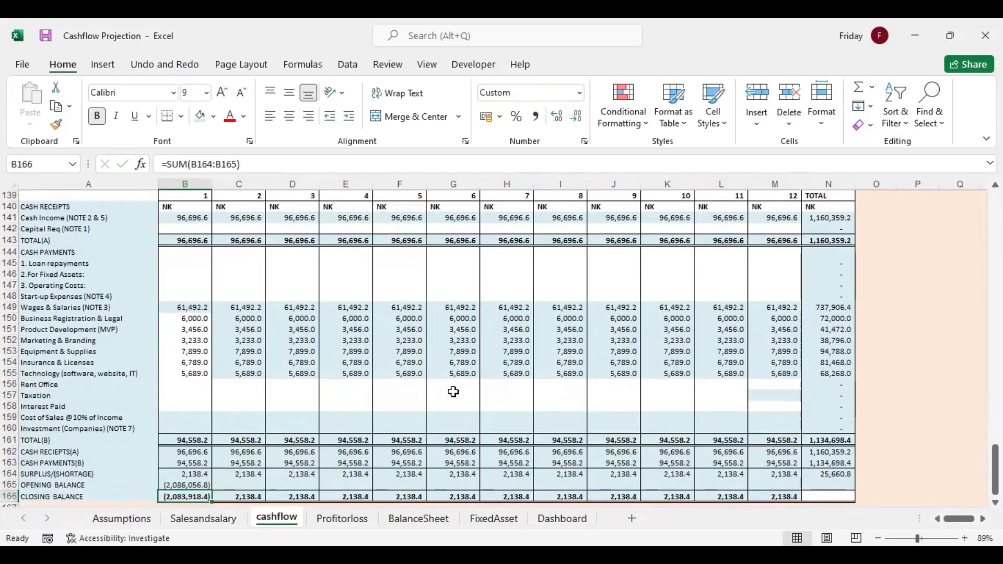
Link the year 5 month 2 opening balance in C165 to the prior closing balance with =B166 and fill through N165
left_click(186, 483)
left_click(230, 485)
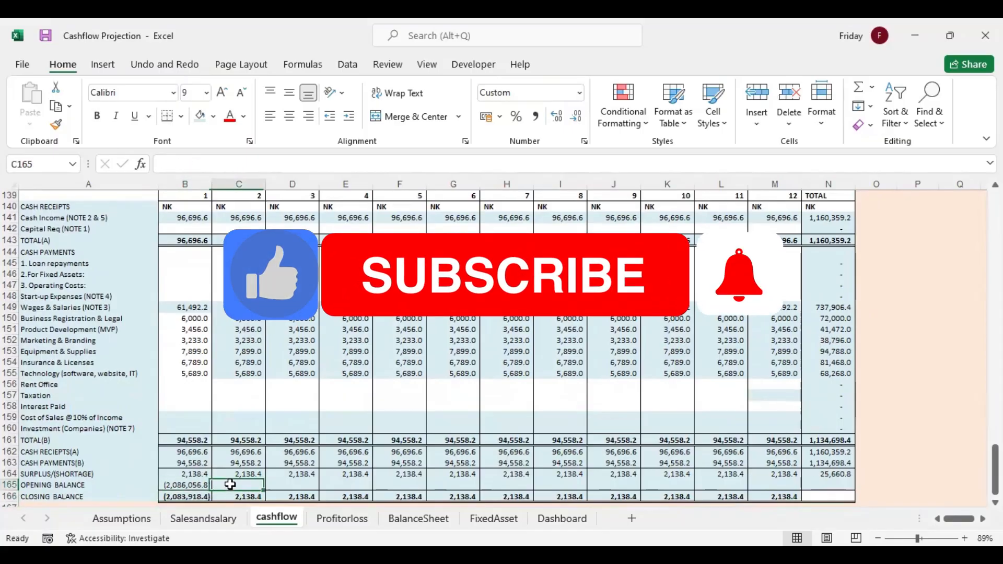
type("=")
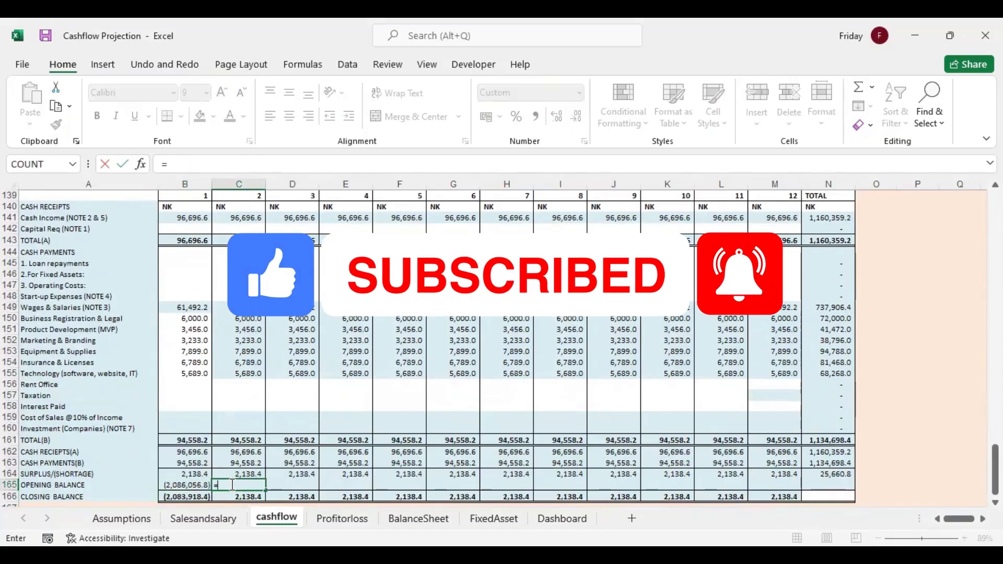
left_click(192, 493)
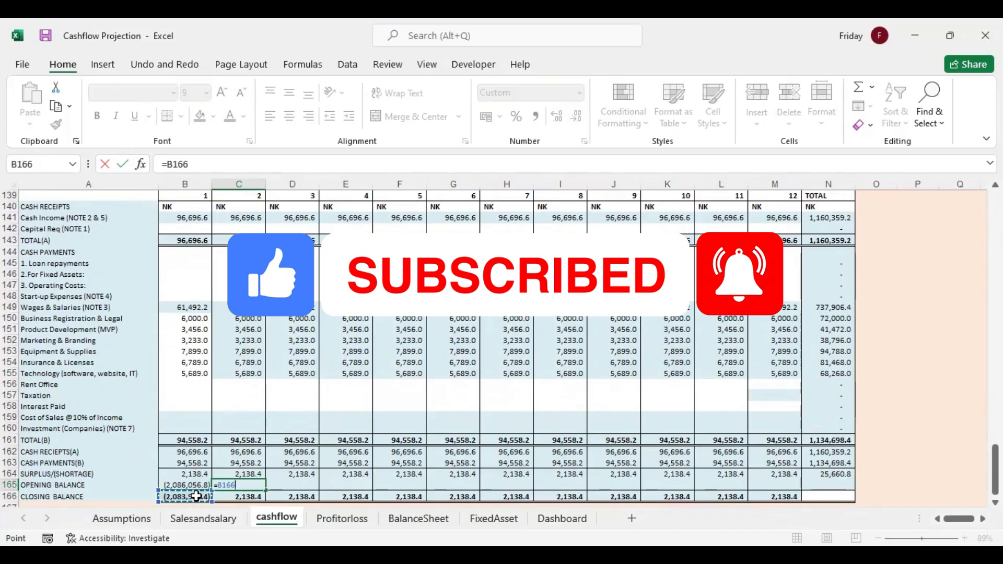
key("Return")
left_click(258, 482)
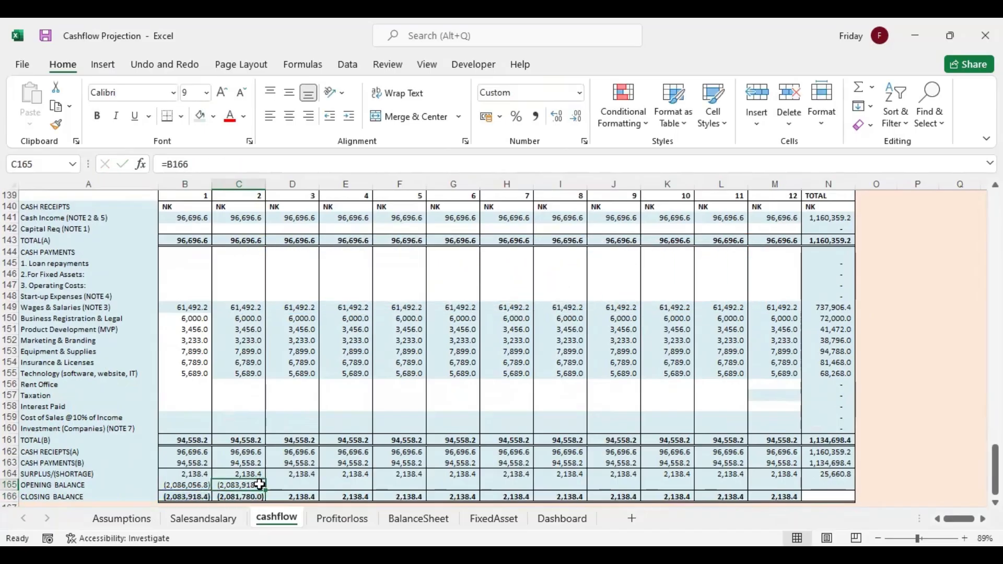
left_click_drag(264, 491, 836, 484)
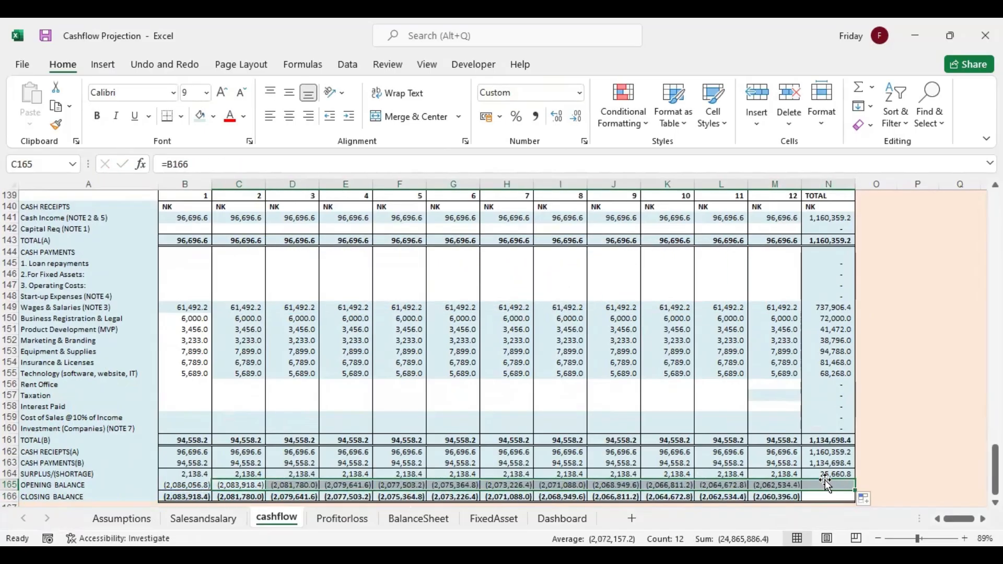
Link year 1 Investment (Companies) in B32 to the January investment with =Salesandsalary!C47 and fill through M32
left_click_drag(996, 469, 996, 253)
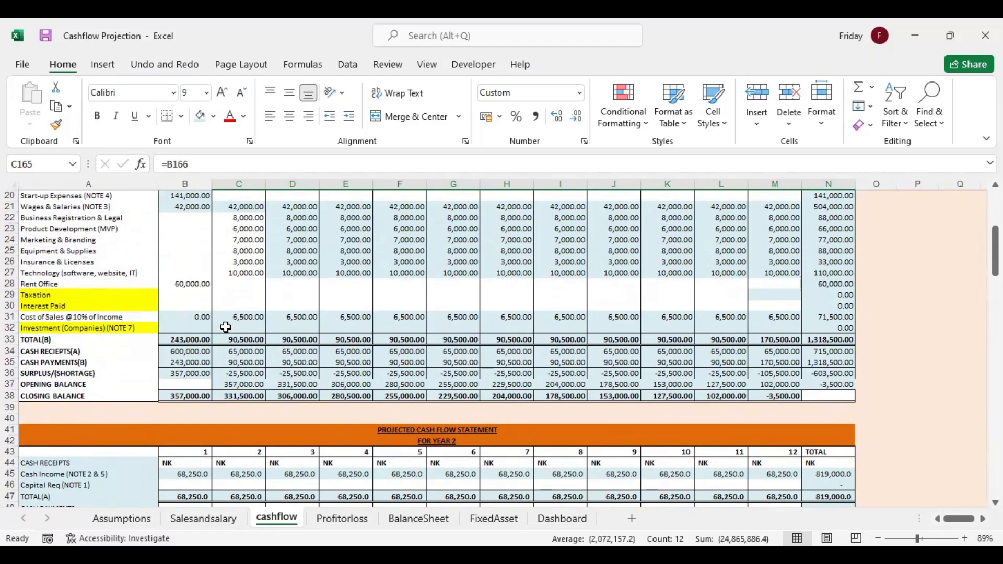
left_click(199, 326)
type("=")
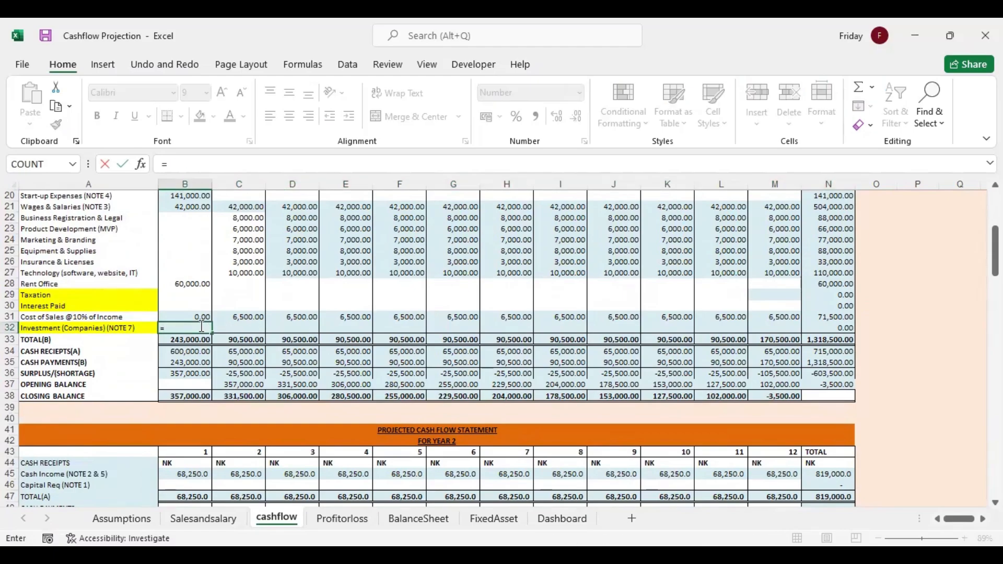
left_click(204, 519)
left_click_drag(995, 343, 996, 404)
left_click(246, 276)
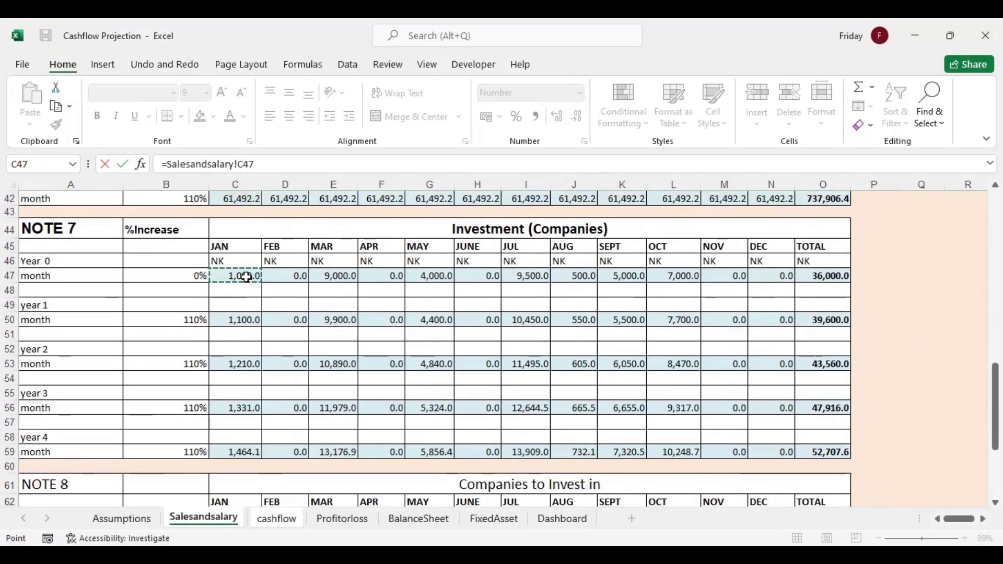
key("Return")
left_click(195, 327)
left_click_drag(212, 333, 801, 329)
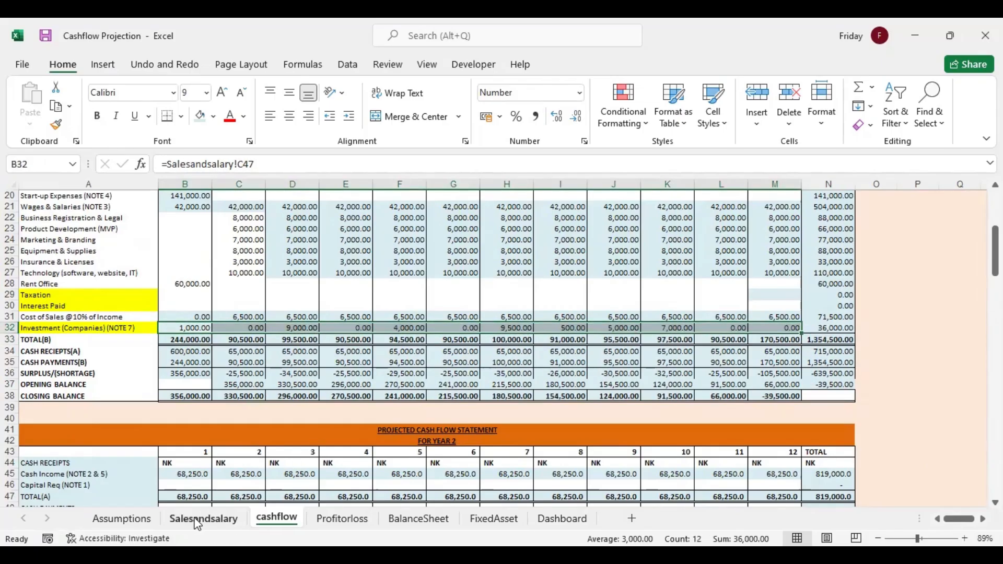
Renumber the first two year labels of NOTE 7 on the Salesandsalary sheet to Year 1 in A46 and year 2 in A49
left_click(204, 519)
left_click(58, 262)
double_click(58, 263)
key("BackSpace")
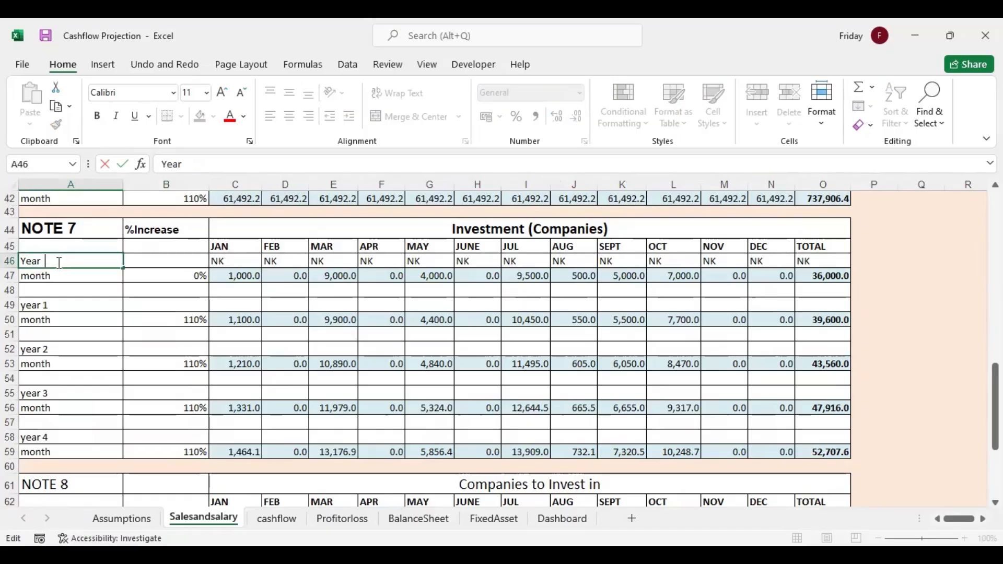
left_click(59, 300)
double_click(61, 303)
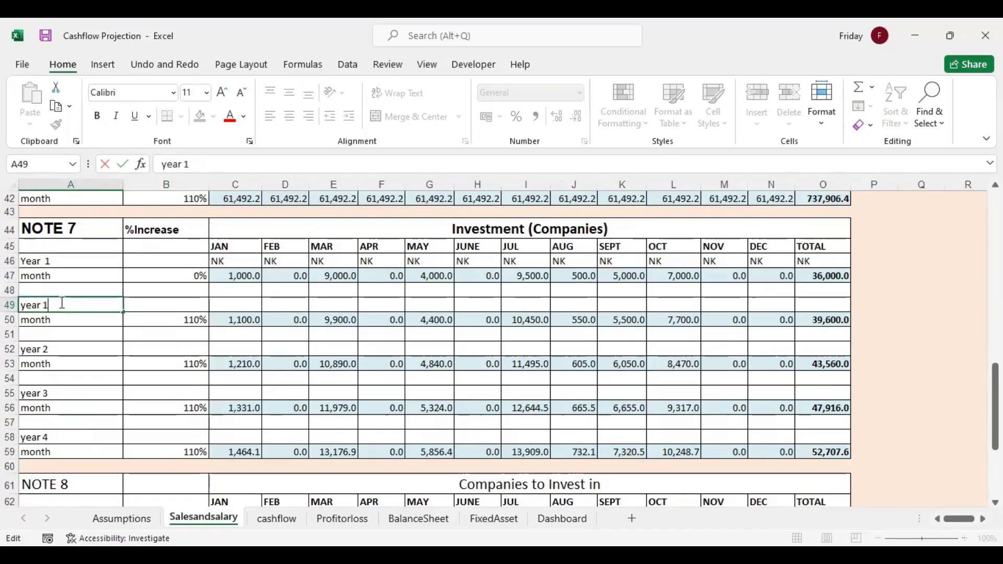
Renumber the NOTE 7 labels to year 3 in A52 and year 4 in A55, and advance A58's label by one year
left_click(54, 350)
double_click(56, 350)
key("BackSpace")
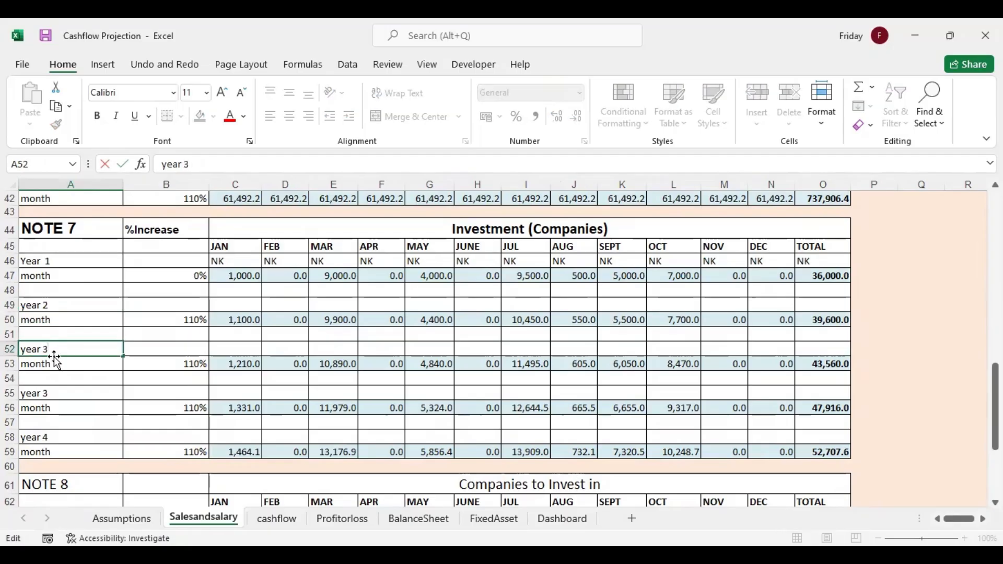
left_click(55, 397)
double_click(56, 393)
key("BackSpace")
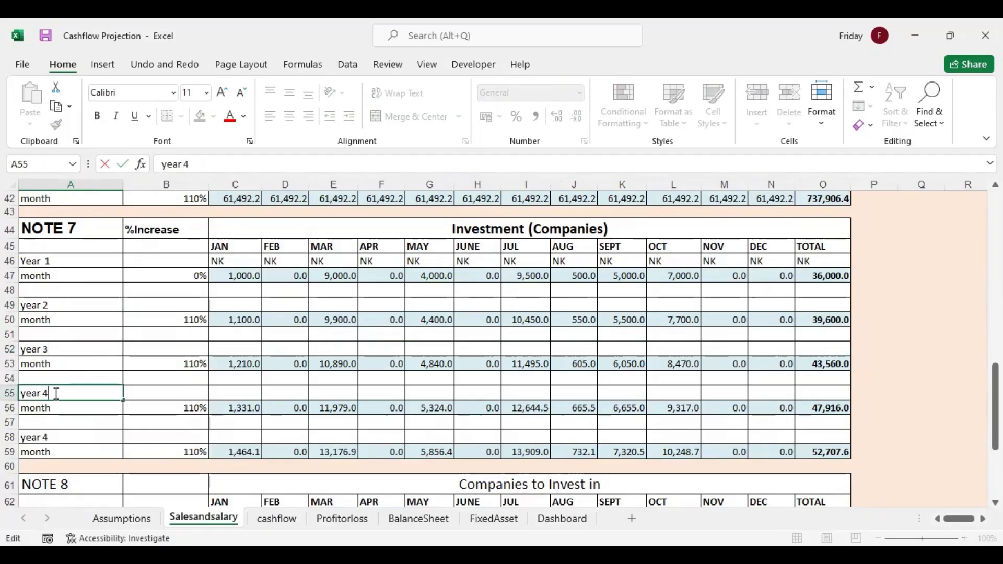
left_click(54, 437)
double_click(54, 437)
key("BackSpace")
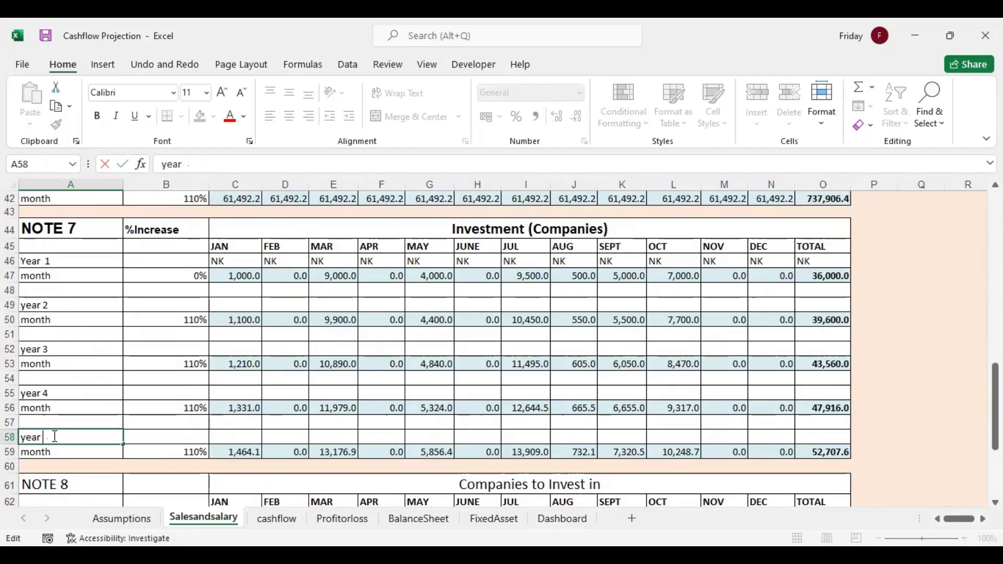
Enter 50000 as year 1 month 12 Interest Paid in M30 of the cashflow sheet
left_click(278, 520)
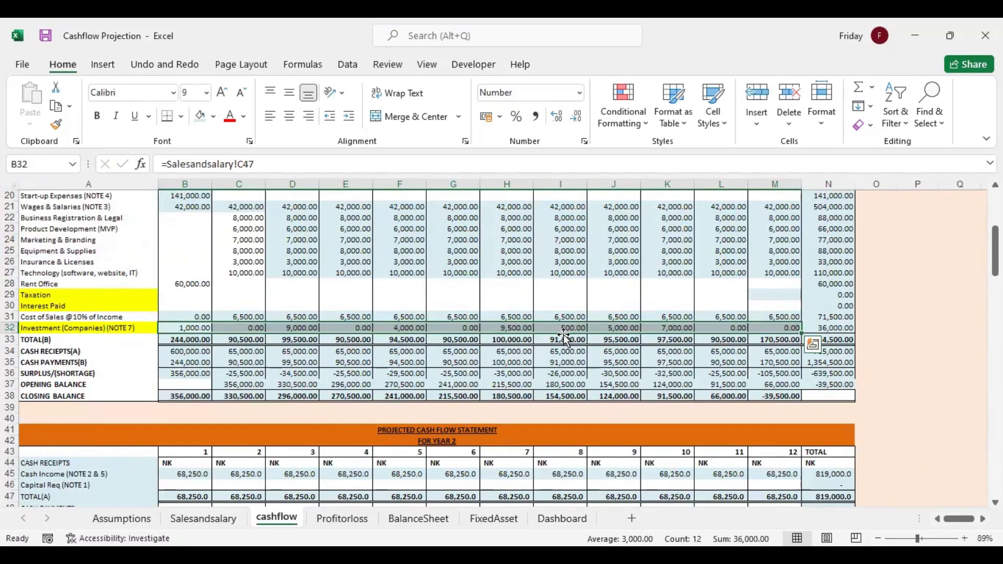
mouse_move(995, 251)
left_mouse_down()
mouse_move(995, 282)
mouse_move(995, 254)
left_mouse_up()
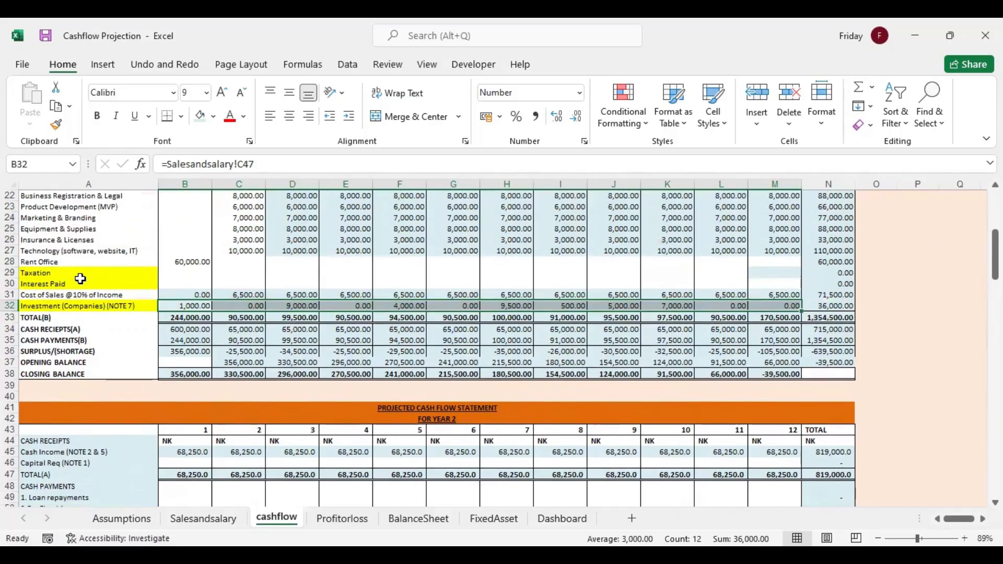
left_click(73, 283)
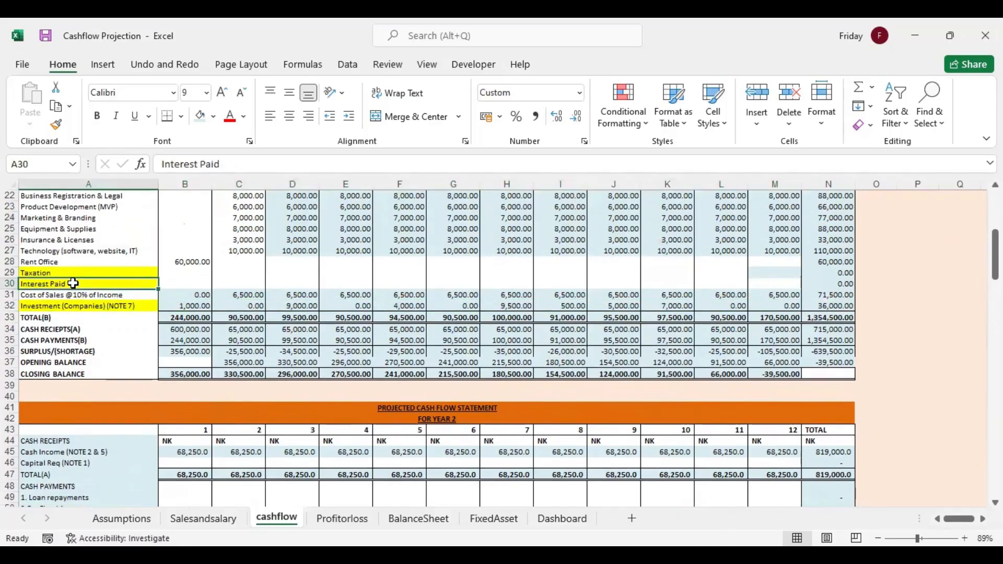
left_click(771, 283)
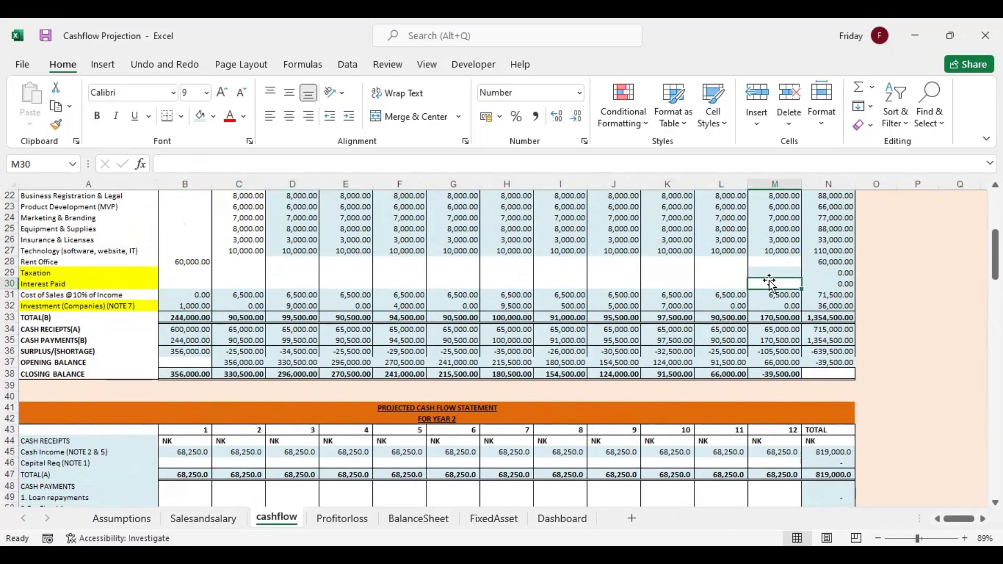
type("50,0")
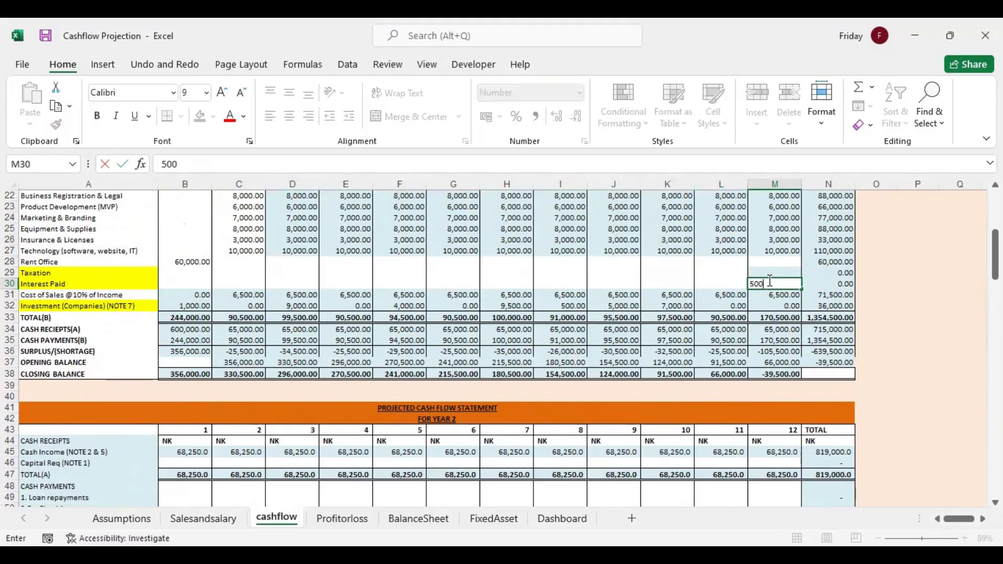
type("00")
key("Return")
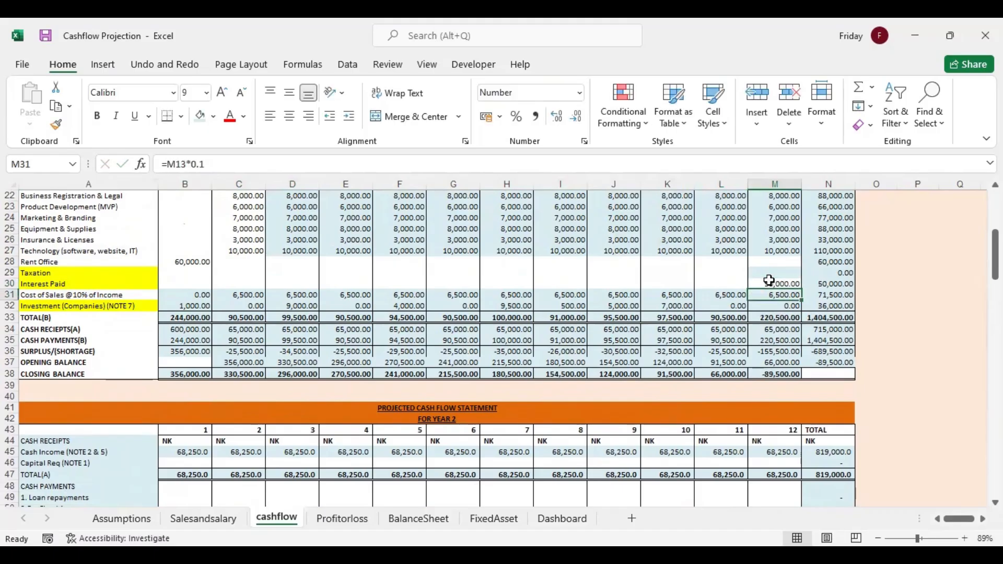
Enter 56000 as year 2 month 12 Interest Paid in M62
scroll(251, 382, "down", 7)
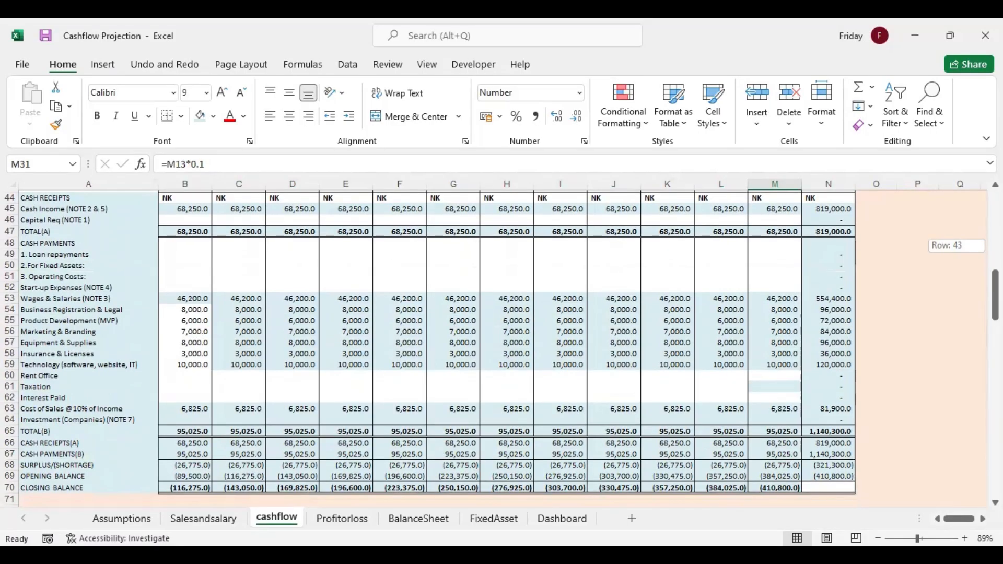
left_click(760, 396)
type("56000")
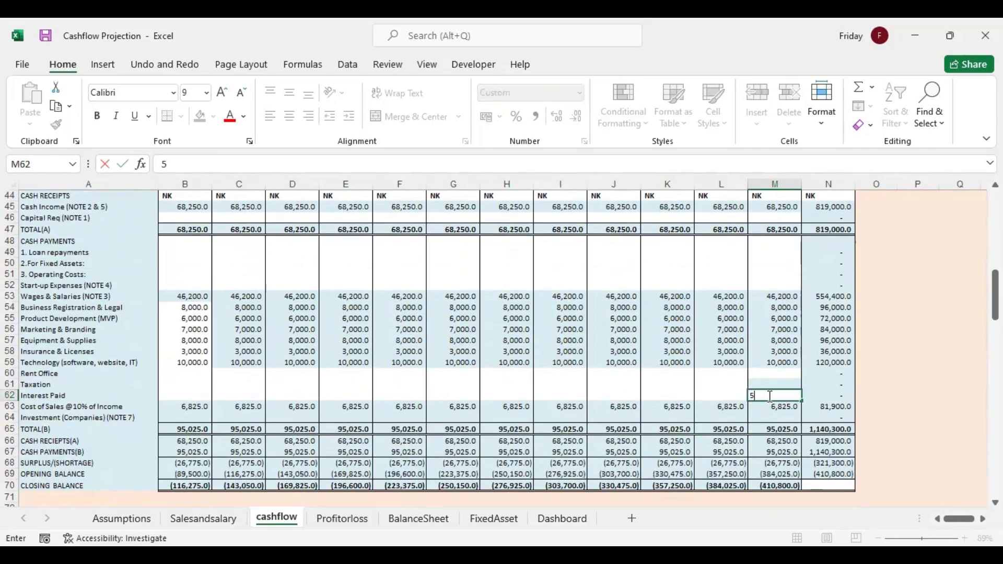
left_click(689, 416)
left_click_drag(995, 295, 995, 320)
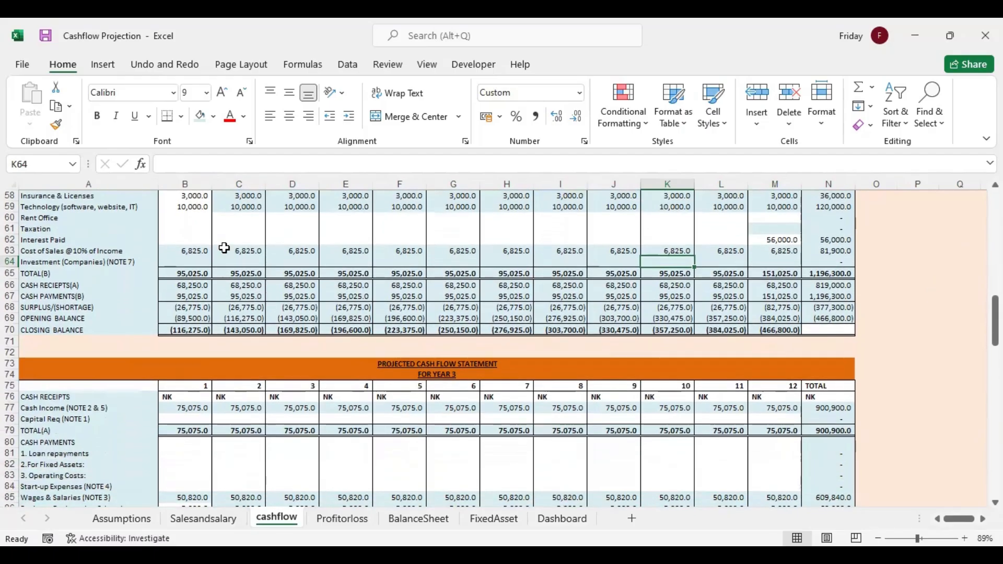
Link year 2 month 1 Investment (Companies) in B64 to Salesandsalary C50 and fill the formula across to M64
left_click(198, 261)
type("=")
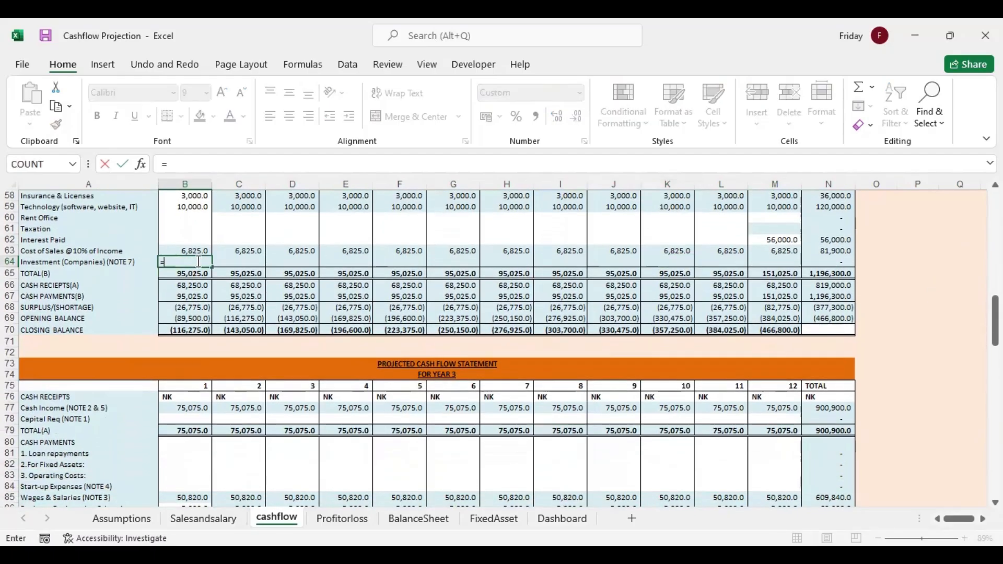
left_click(206, 518)
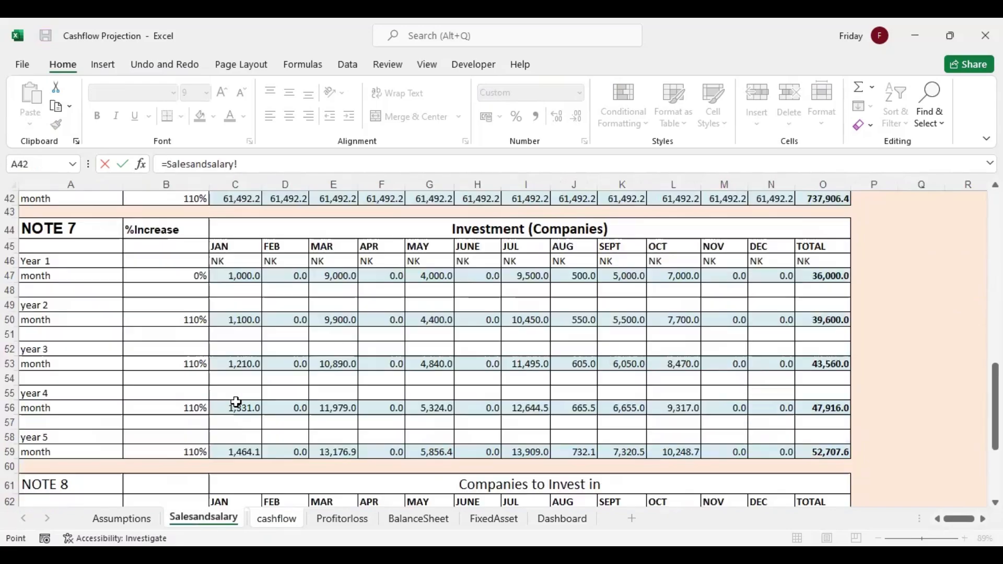
left_click(236, 318)
key("Return")
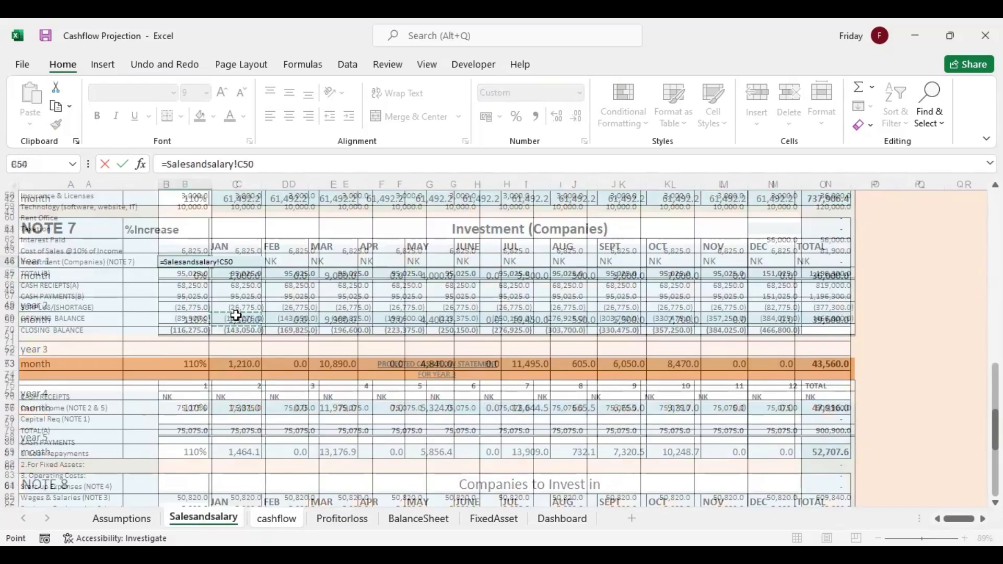
left_click_drag(212, 267, 798, 264)
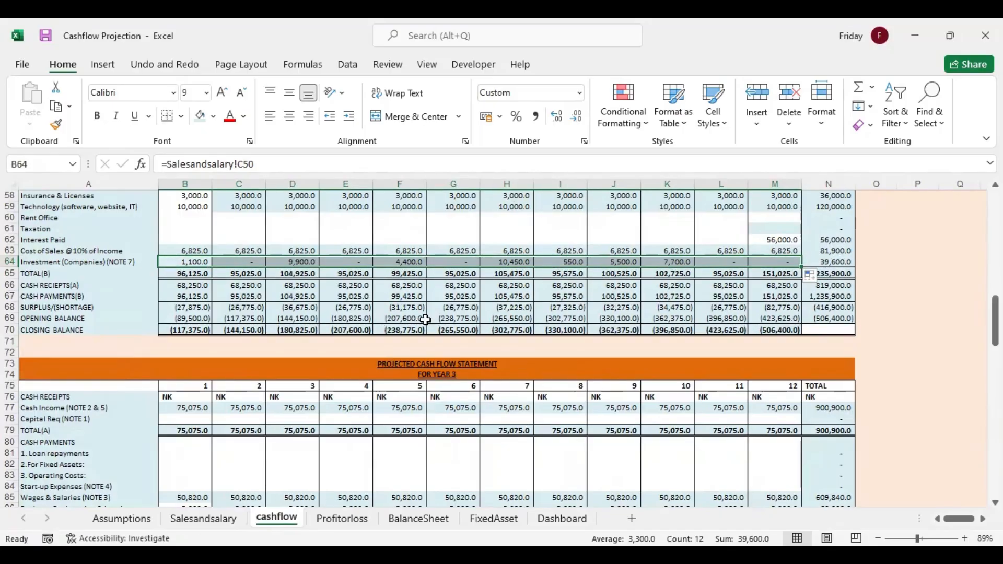
Calculate year 3 Cost of Sales in B95 as =0.1*B77 and fill the formula across to M95
scroll(949, 318, "down", 9)
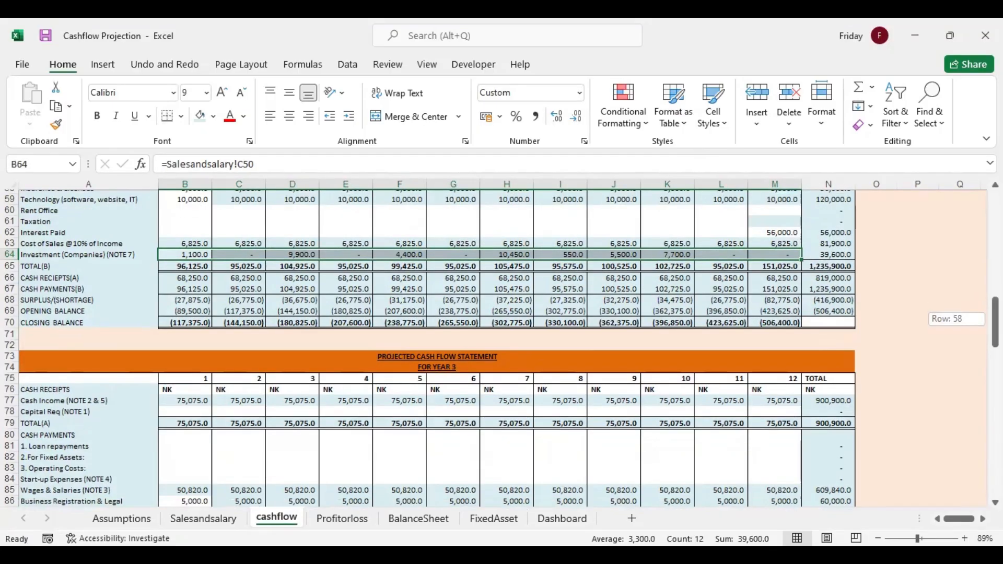
left_click(190, 319)
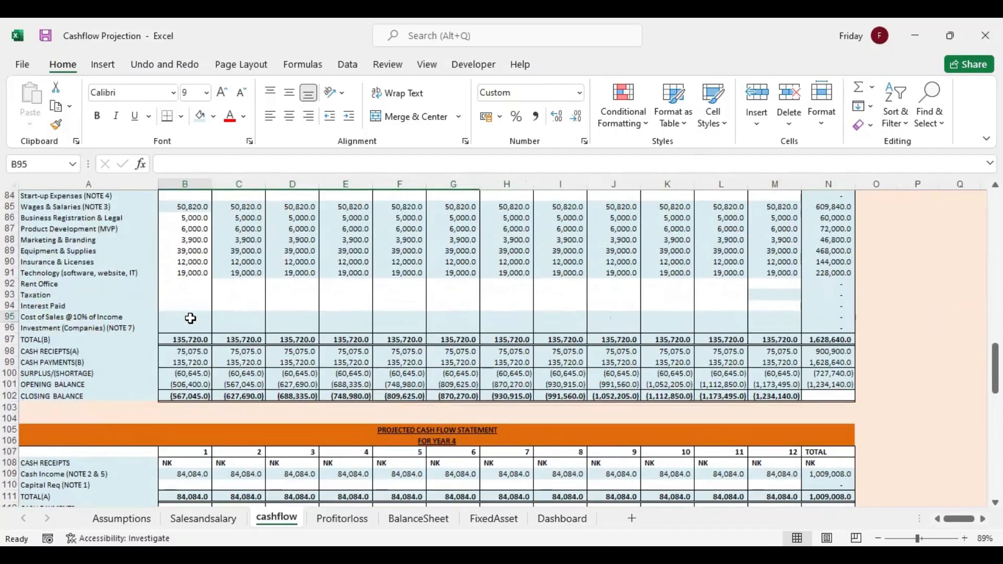
left_click(183, 316)
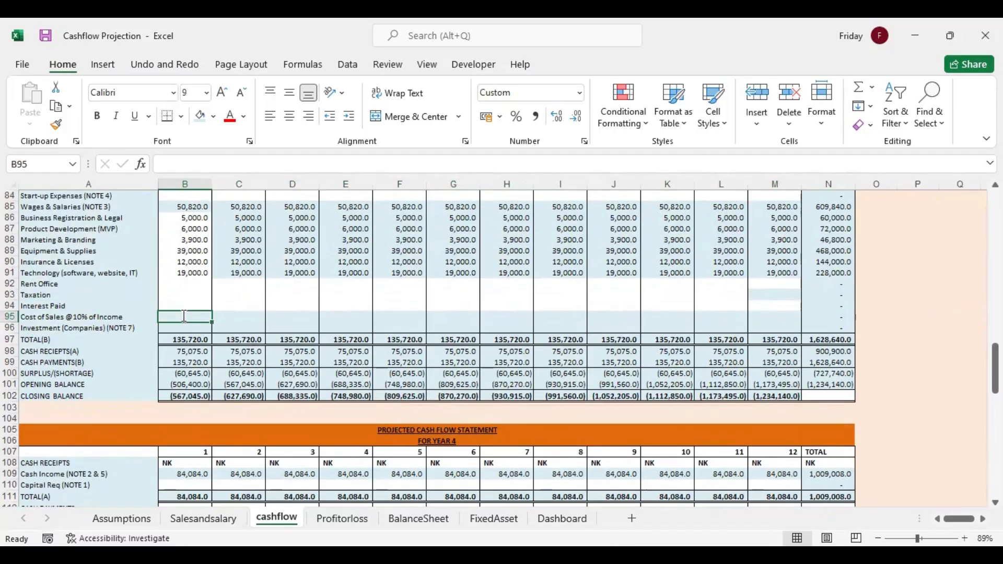
type("=0.1*")
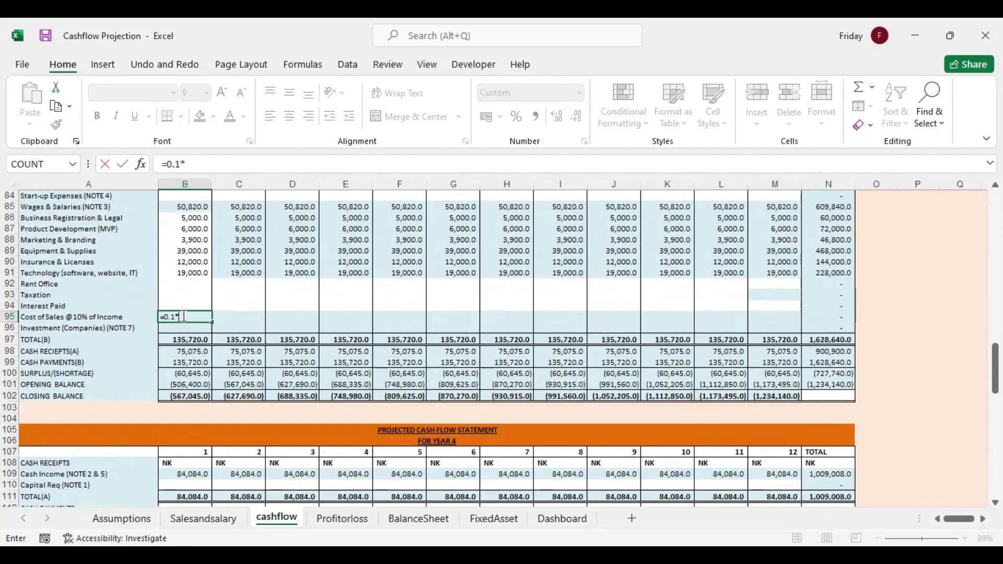
left_click_drag(995, 358, 995, 340)
left_click(199, 226)
key("Return")
left_click(198, 429)
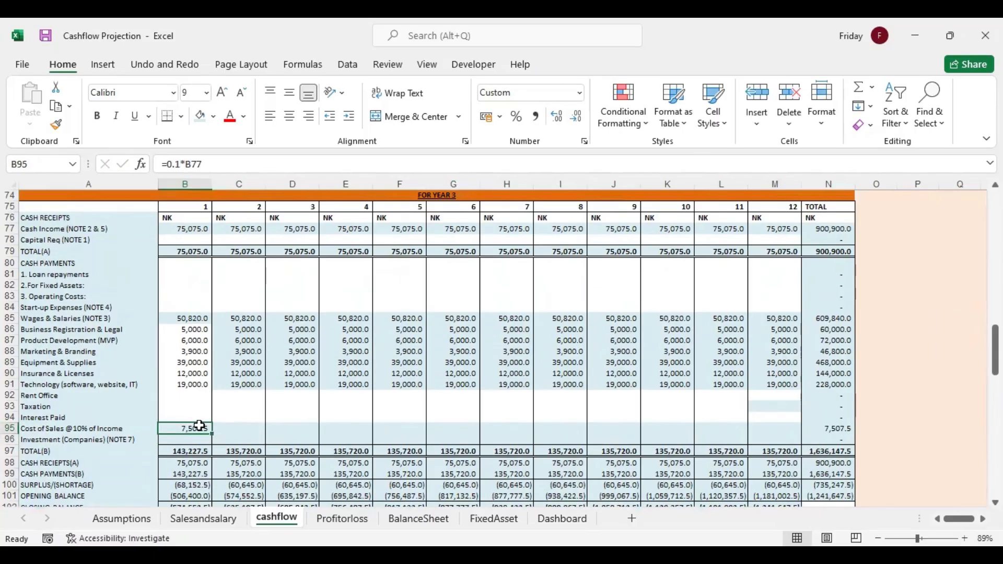
left_click_drag(212, 433, 799, 431)
Link year 3 month 1 Investment (Companies) in B96 to Salesandsalary C53 and fill the formula across to M96
left_click(202, 439)
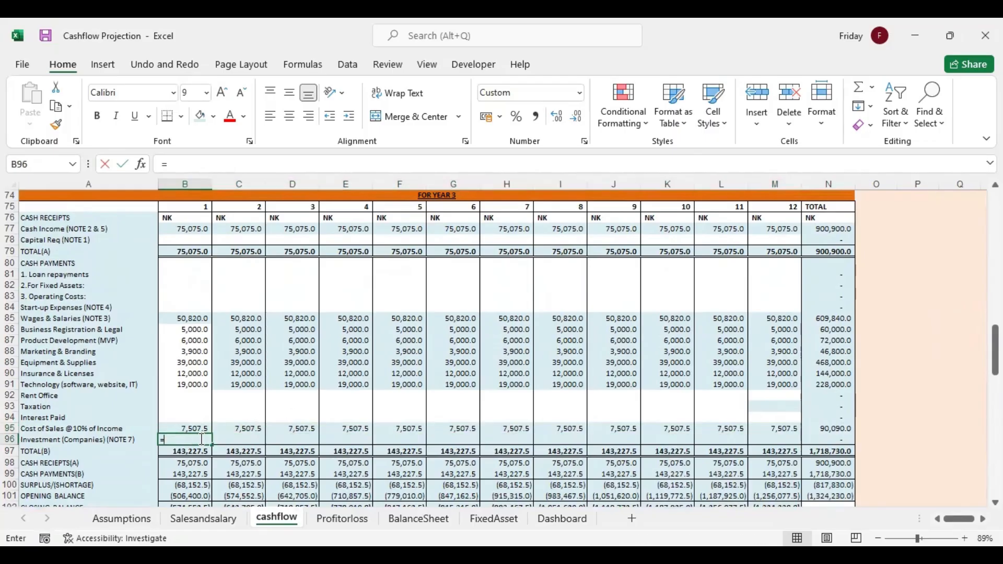
type("=")
left_click(208, 519)
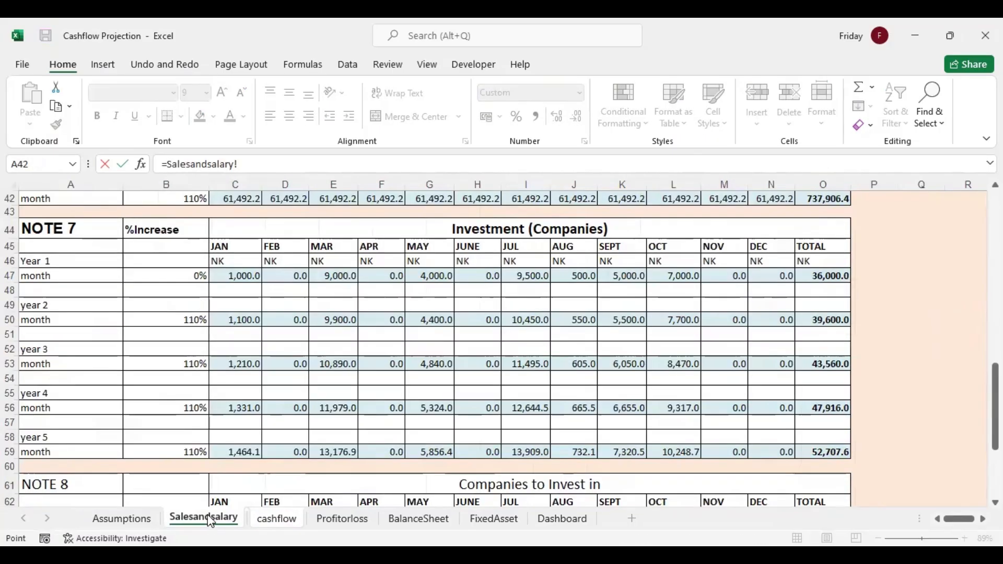
left_click(237, 364)
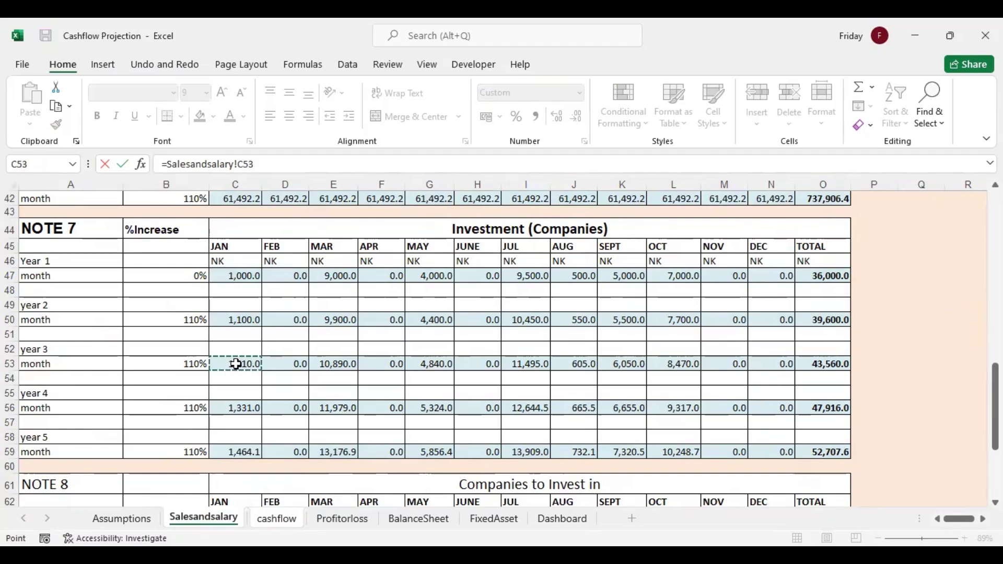
key("Return")
left_click(209, 440)
left_click_drag(210, 443, 799, 442)
Enter 40,000 as year 3 month 12 Interest Paid in M94
left_click_drag(996, 350, 995, 374)
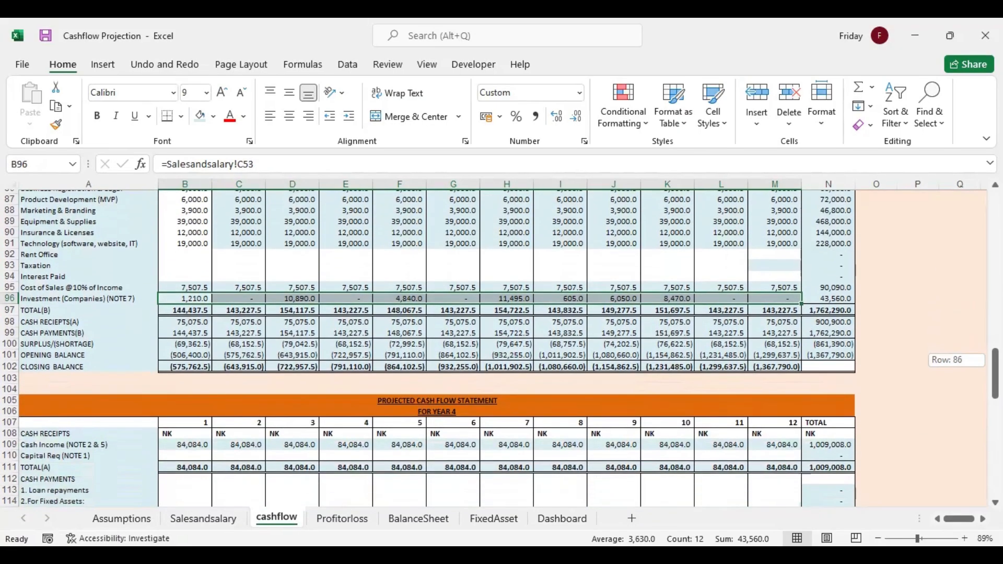
left_click(790, 273)
type("4")
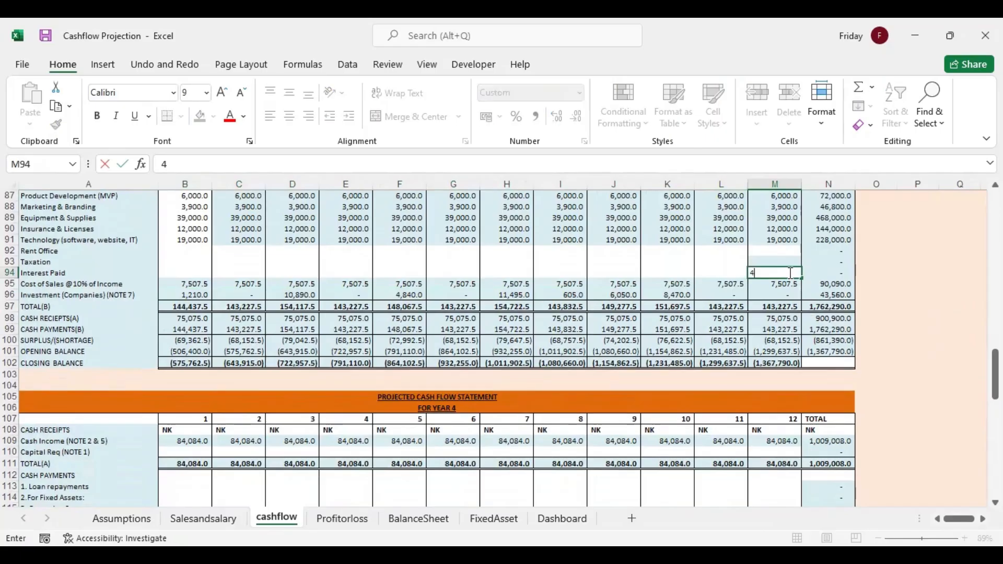
type("0,000")
key("Return")
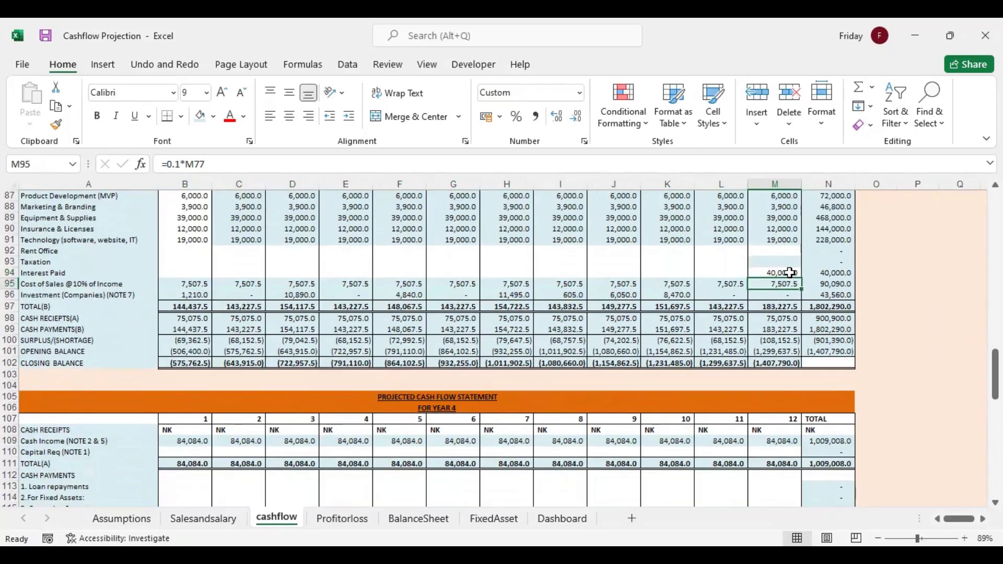
Enter 80,000 as year 4 month 12 Interest Paid in M126
left_click_drag(995, 372, 996, 374)
scroll(304, 387, "down", 5)
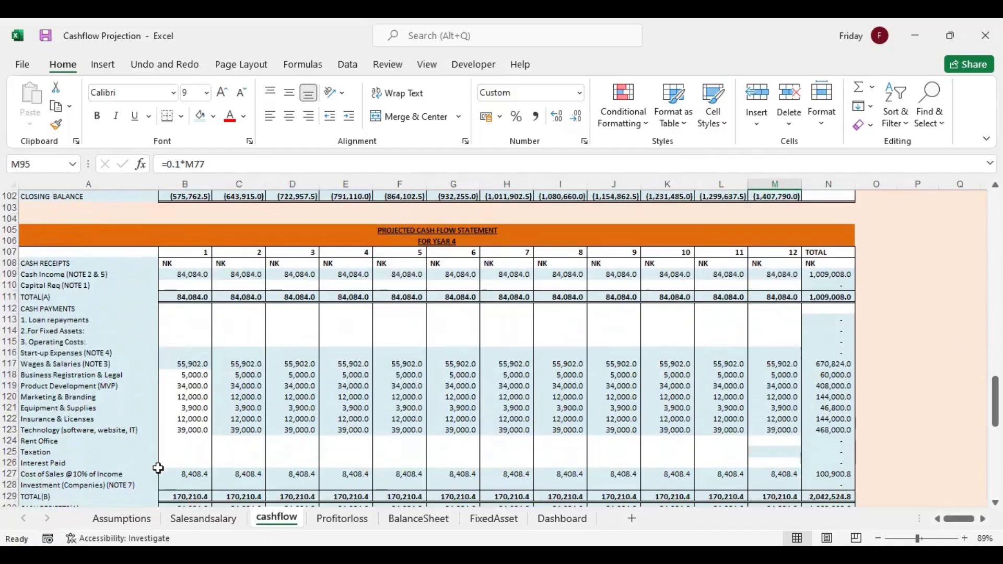
left_click(757, 462)
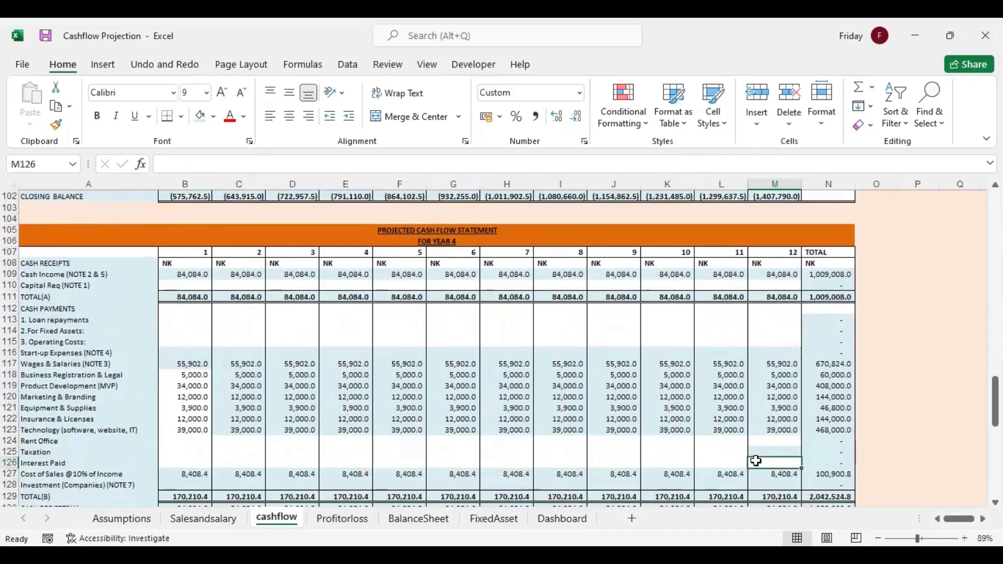
type("80,000.0")
key("Up")
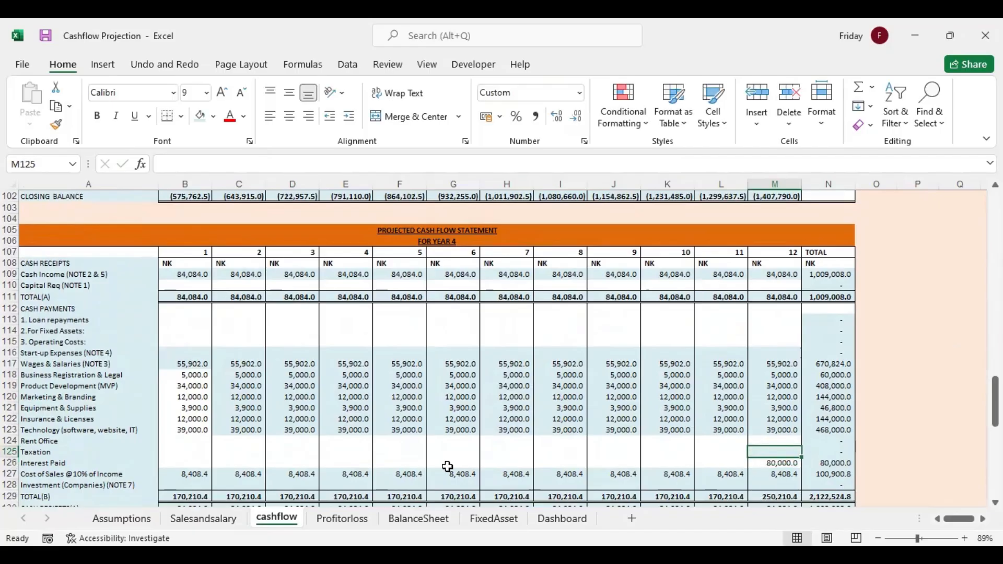
Link year 4 month 1 Investment (Companies) in B128 to Salesandsalary C56 and fill the formula across to M128
left_click(198, 483)
type("=")
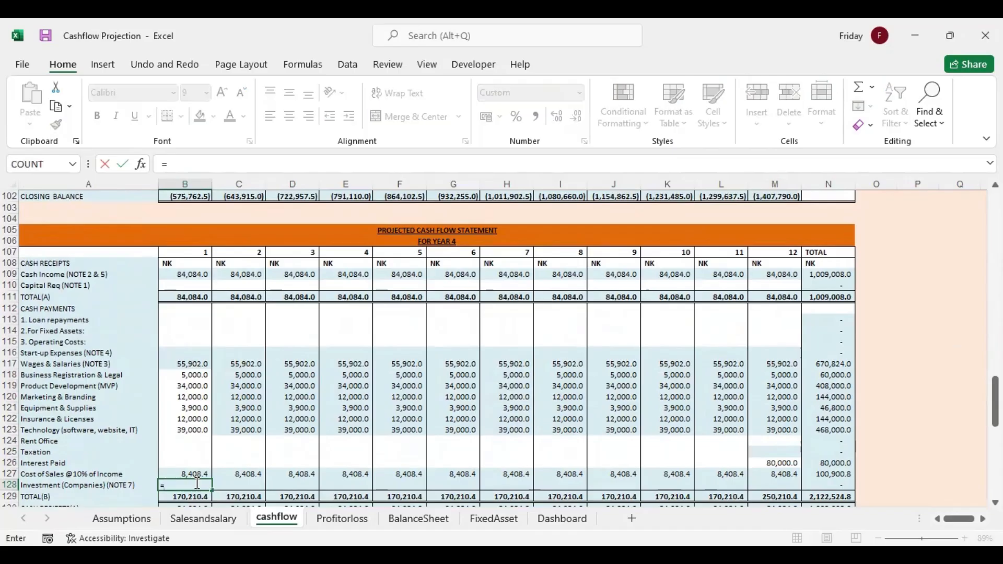
left_click(192, 519)
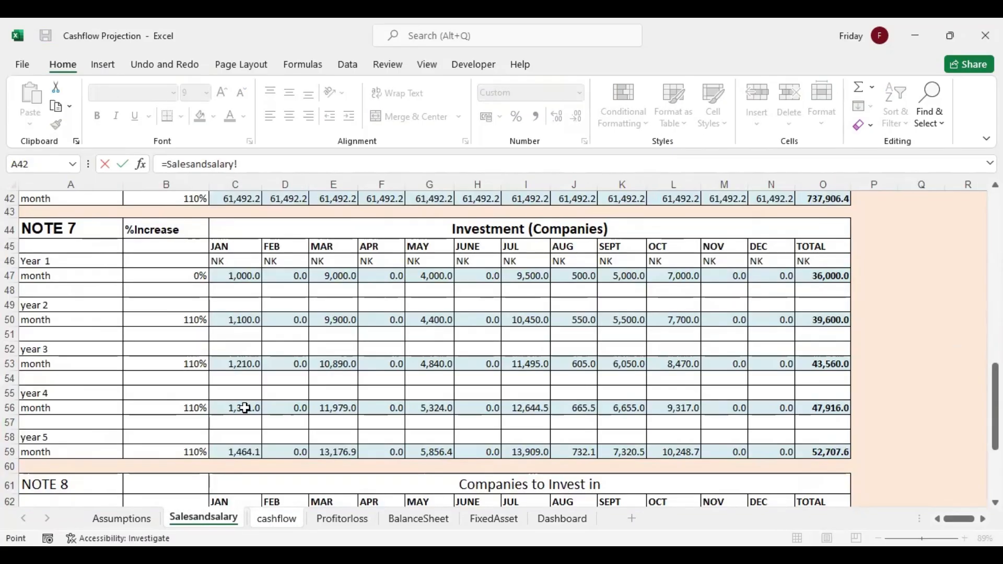
left_click(245, 408)
key("Return")
left_click(204, 485)
left_click_drag(212, 490, 779, 495)
Link year 5 month 1 Investment (Companies) in B160 to Salesandsalary C59 and fill the formula across to M160
scroll(779, 495, "down", 7)
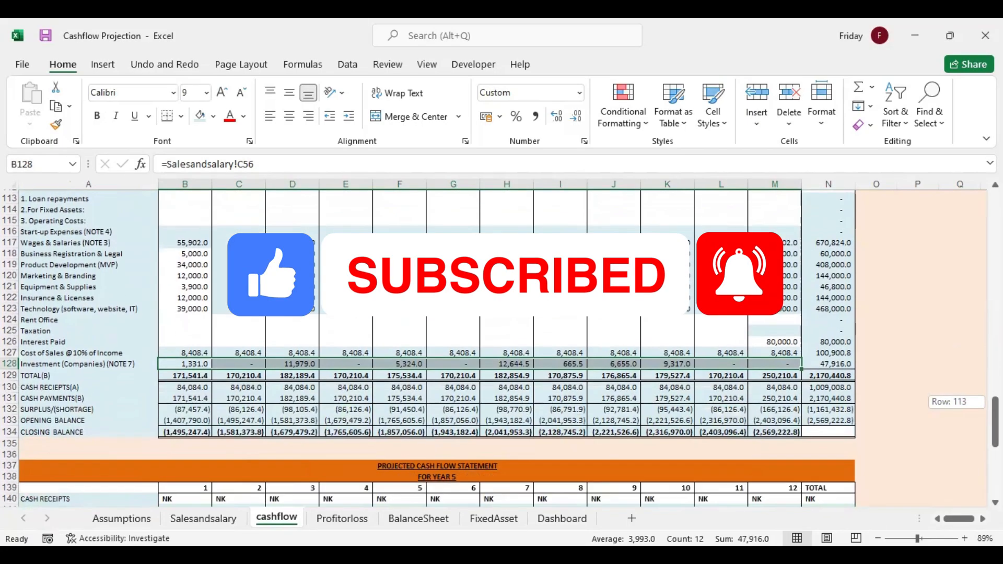
scroll(502, 345, "down", 4)
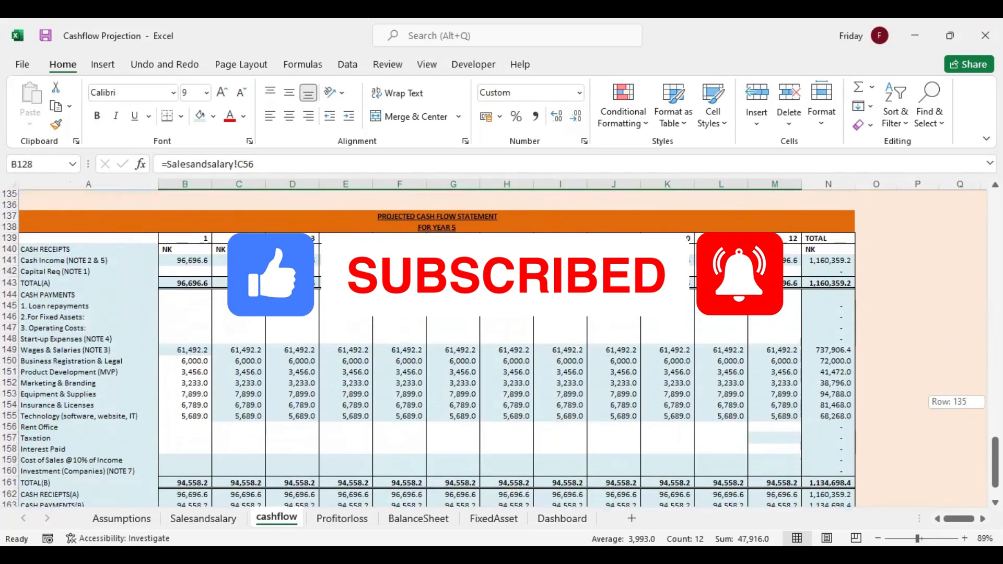
left_click(194, 460)
left_click(180, 471)
type("=")
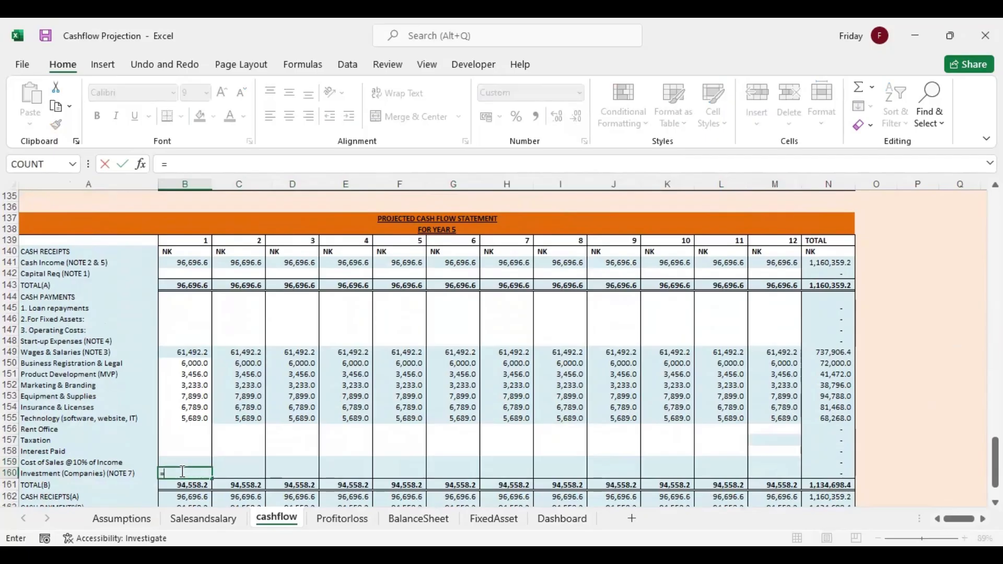
left_click(205, 519)
left_click(236, 452)
key("Return")
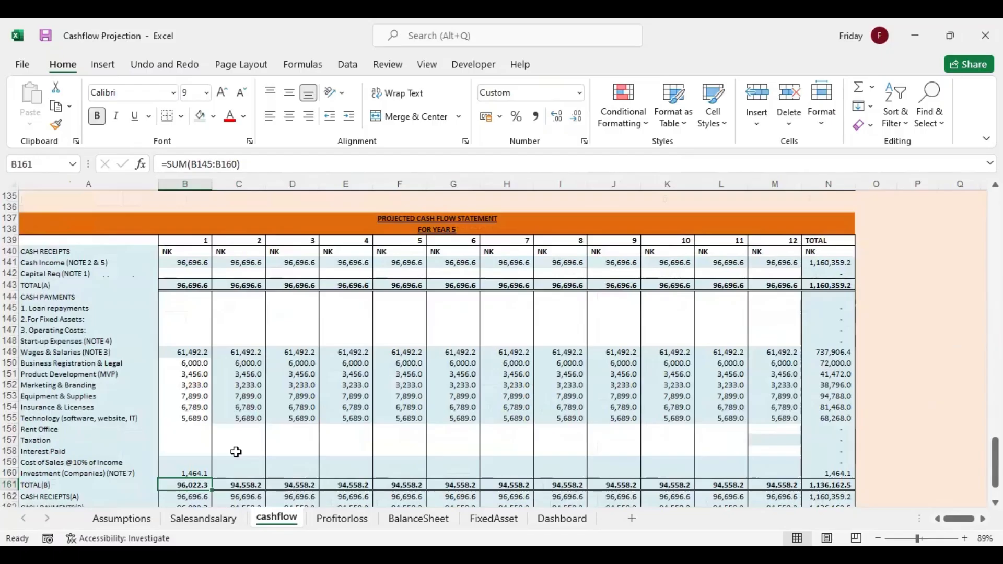
left_click(205, 472)
left_click_drag(212, 476, 781, 473)
Calculate year 5 Cost of Sales in B159 as =0.1*B141 and fill the formula across to M159
left_click(201, 463)
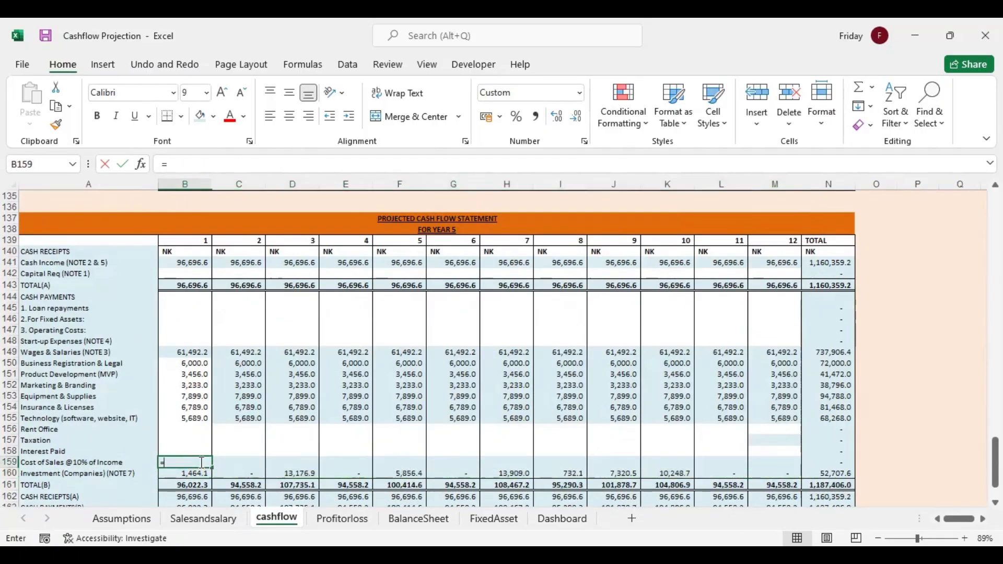
type("=0.")
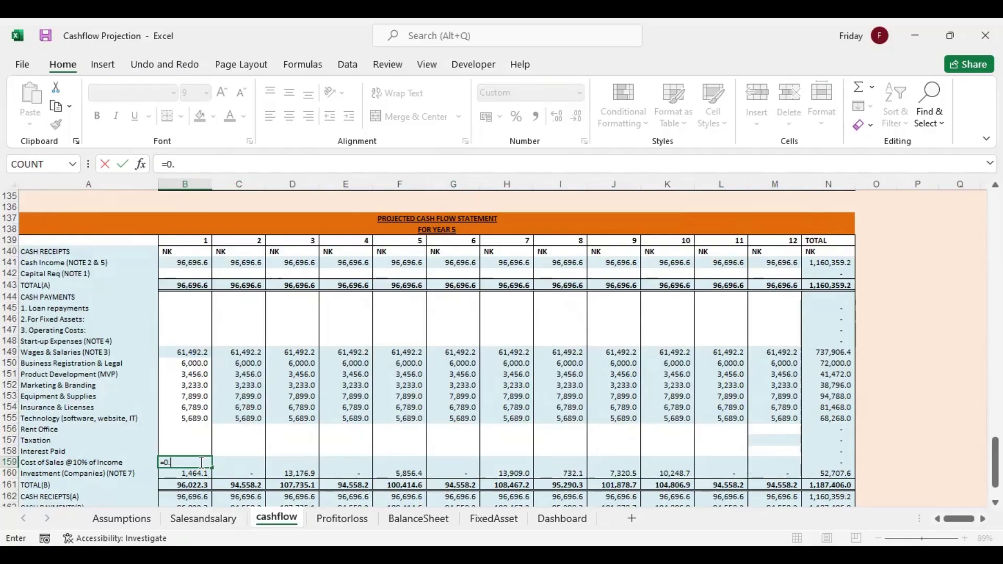
type("1*")
left_click(199, 263)
key("Return")
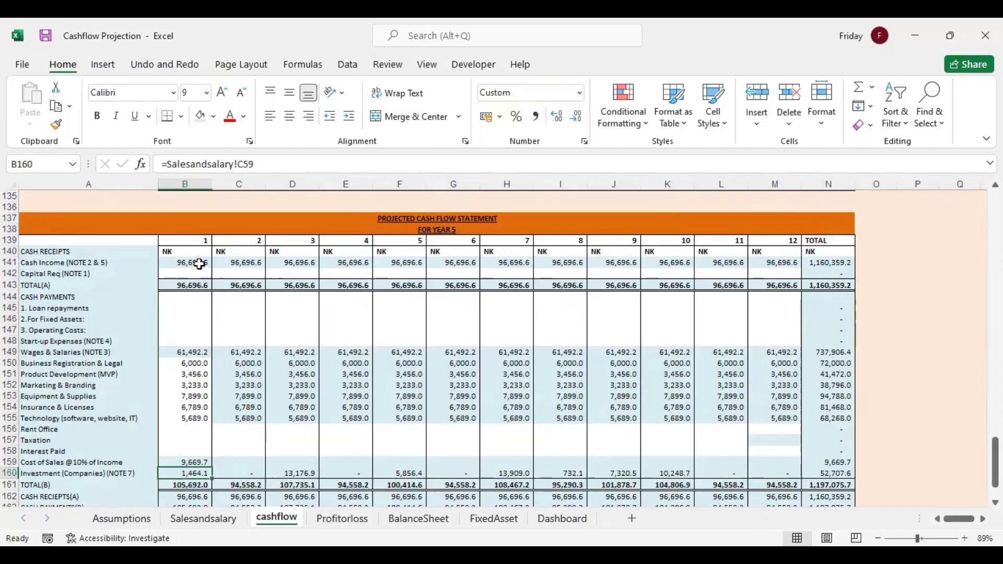
left_click(193, 463)
left_click_drag(212, 469, 776, 473)
Enter 100,000 as year 5 month 12 Interest Paid in M158
left_click(773, 450)
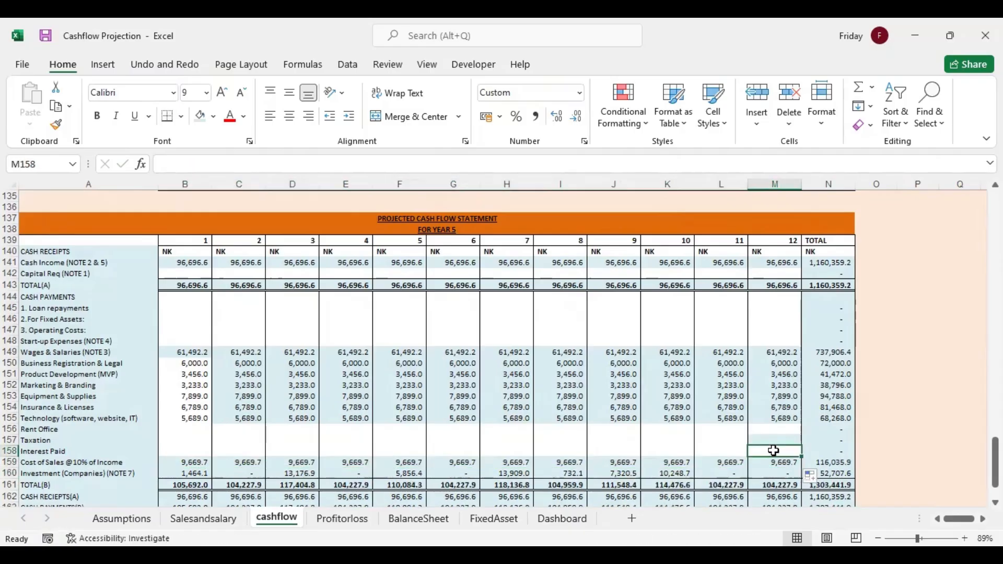
type("100,000.0")
key("Return")
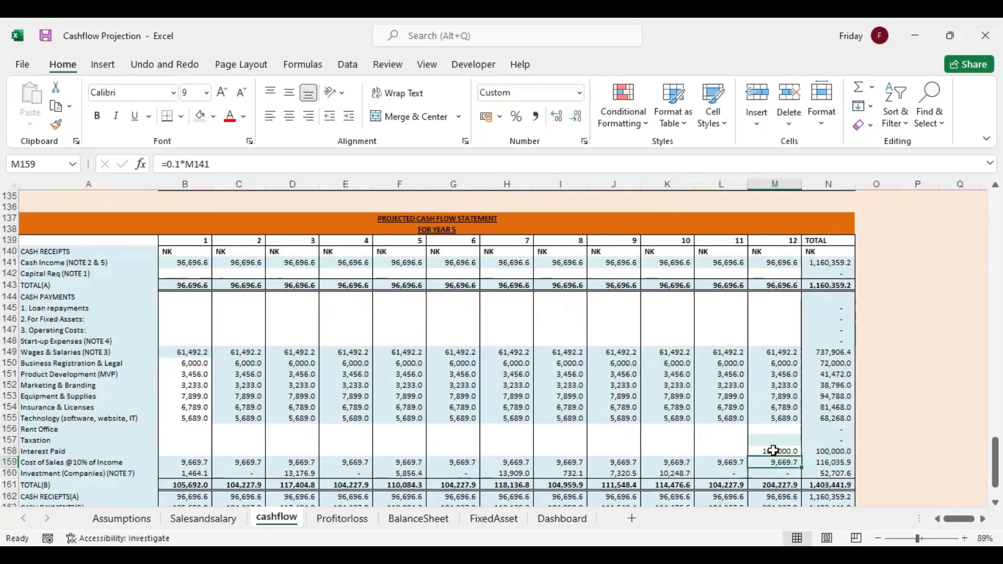
Enter 100,000 as year 2 month 12 payment For Fixed Assets in M50
left_click_drag(996, 462, 995, 280)
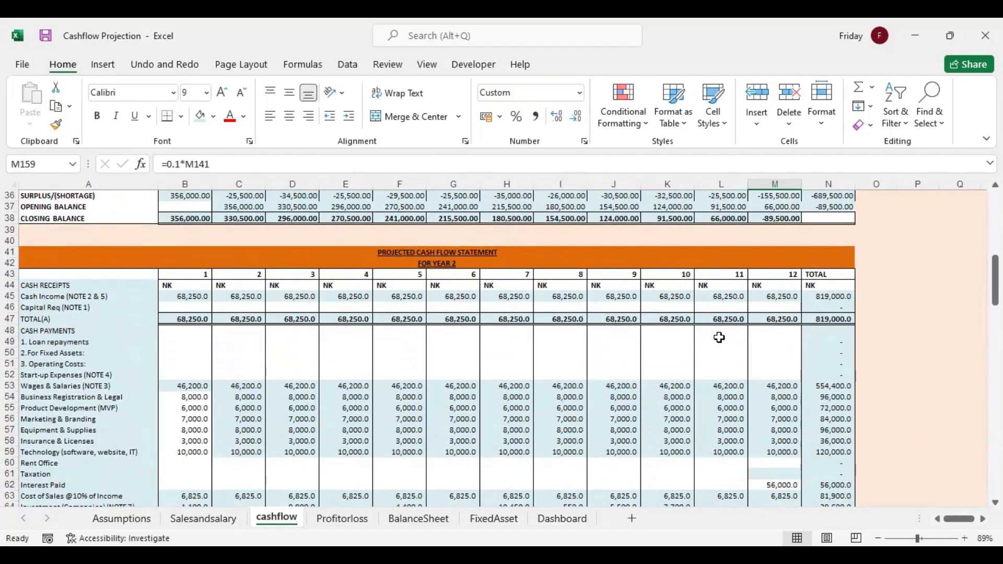
left_click(781, 355)
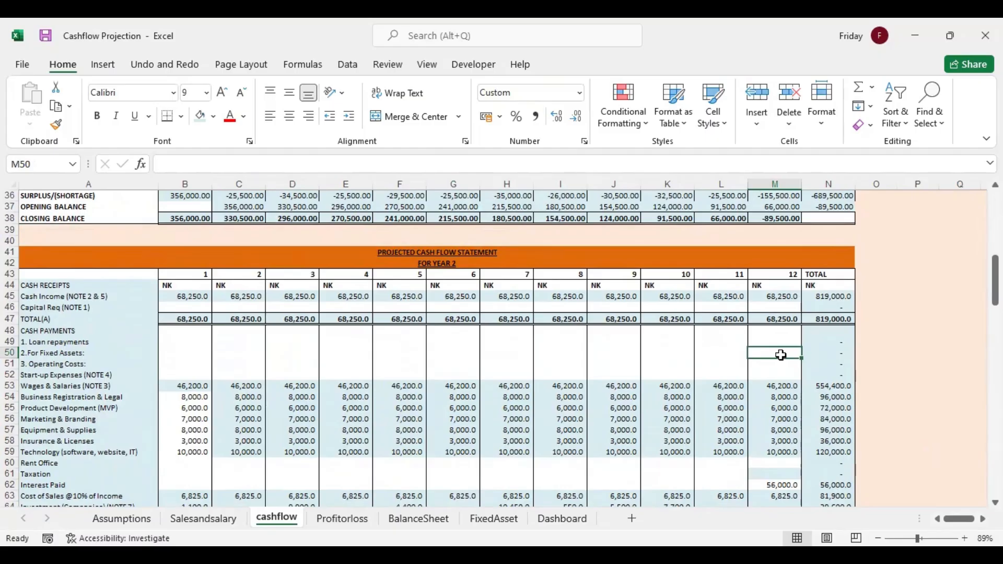
type("10000")
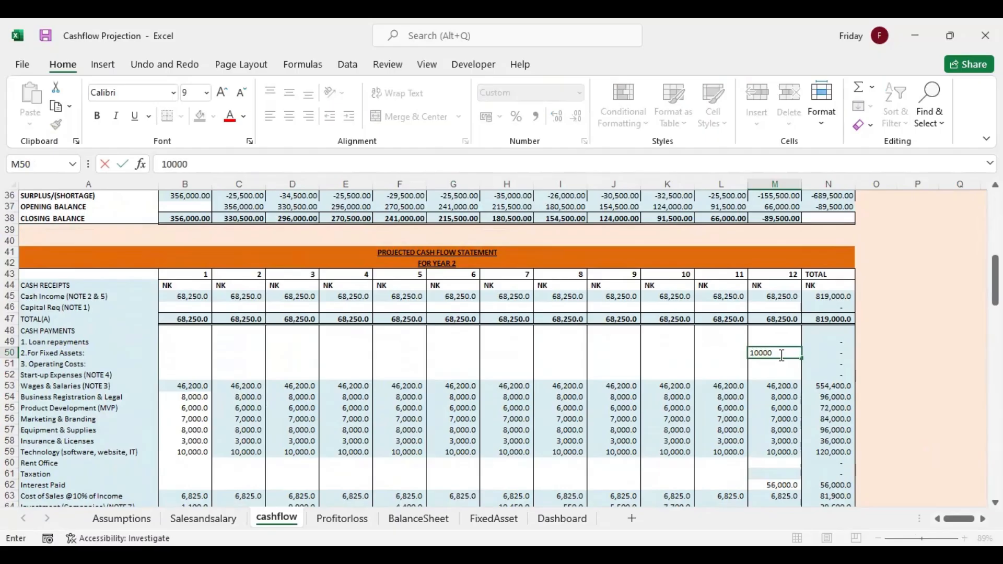
key("Return")
Enter 200,000 as the year 3 month 12 payment For Fixed Assets in M82
key("Down")
key("Down")
key("Down")
key("Down")
key("Down")
key("Down")
key("Down")
key("Down")
key("Down")
key("Down")
key("Down")
key("Down")
key("Down")
key("Down")
key("Down")
key("Down")
key("Down")
key("Down")
key("Down")
key("Down")
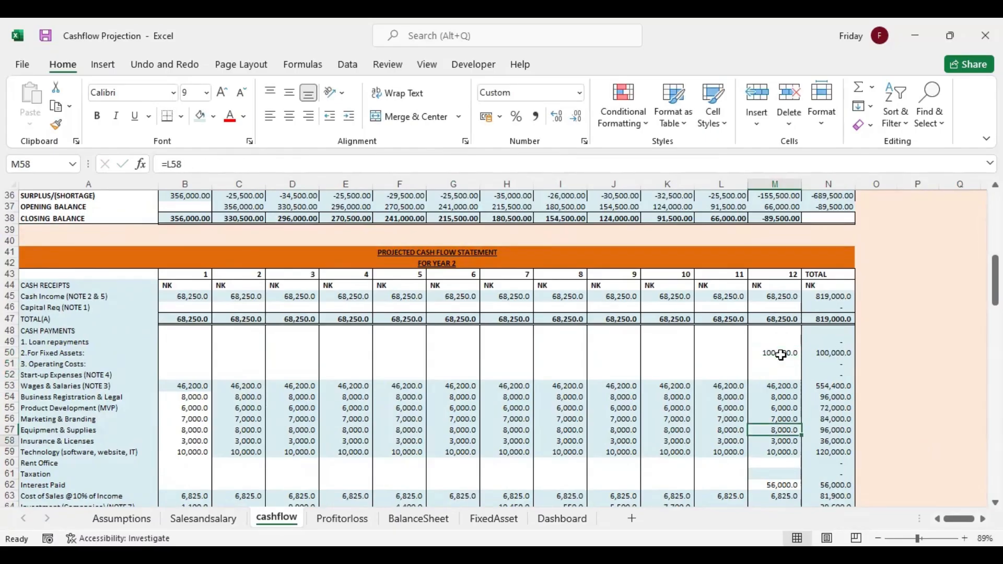
key("Down")
key("Down")
key("Down")
key("Down")
key("Down")
key("Down")
key("Down")
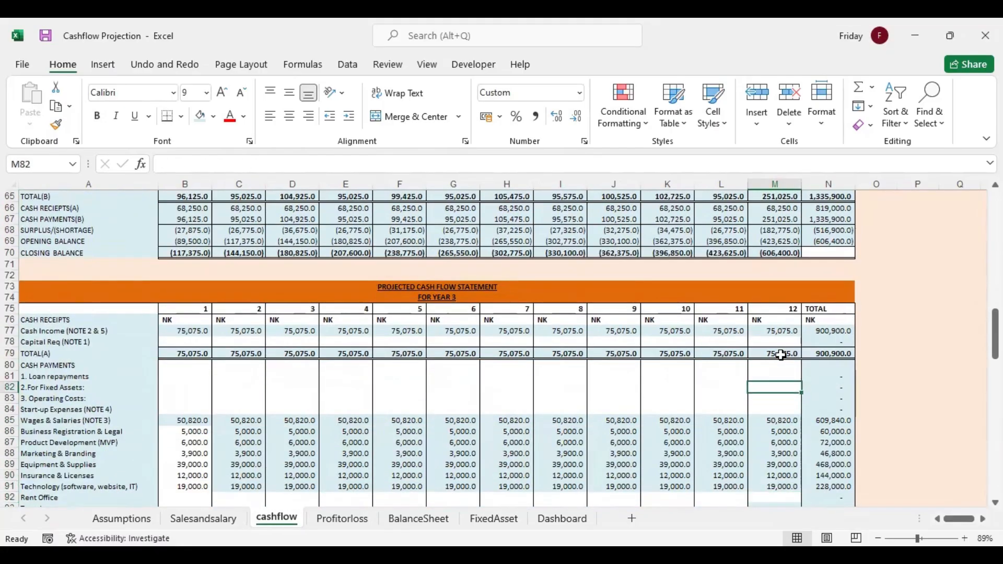
type("200000")
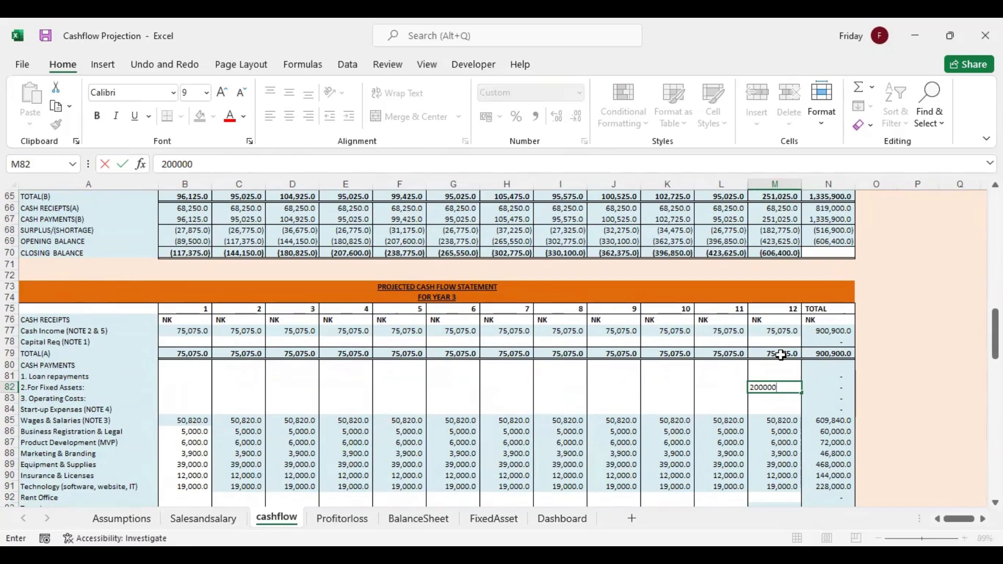
type(",000")
key("Return")
Enter 250,000 as the year 5 month 12 payment For Fixed Assets in M146
key("Down")
key("Down")
key("Down")
key("Down")
key("Down")
key("Down")
key("Down")
key("Down")
key("Down")
key("Down")
key("Down")
key("Down")
key("Down")
key("Down")
key("Down")
key("Down")
key("Down")
key("Down")
key("Down")
key("Down")
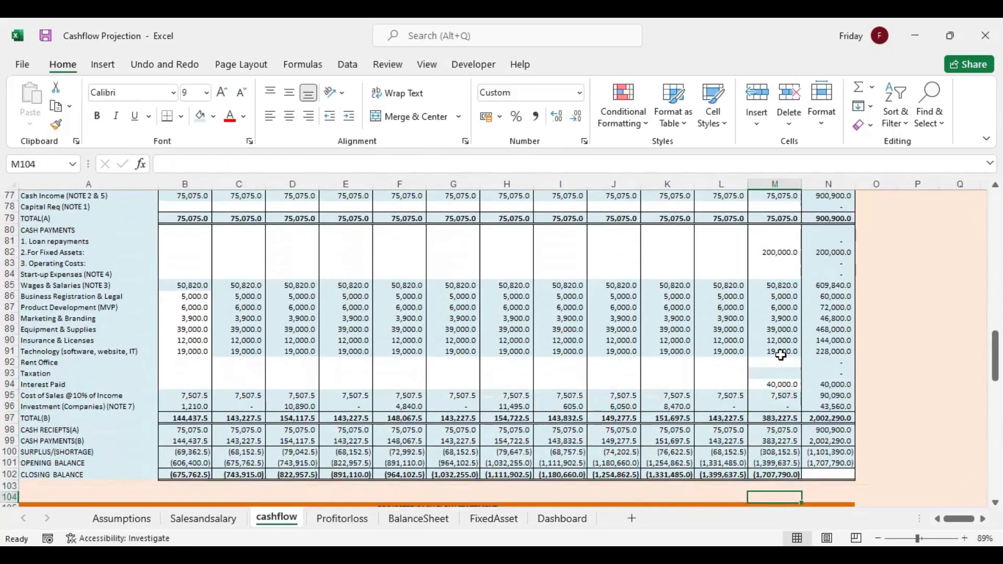
key("Down")
key("Down")
key("Down")
key("Down")
key("Down")
key("Down")
key("Down")
key("Down")
key("Down")
key("Down")
key("Down")
key("Down")
left_click_drag(995, 378, 996, 453)
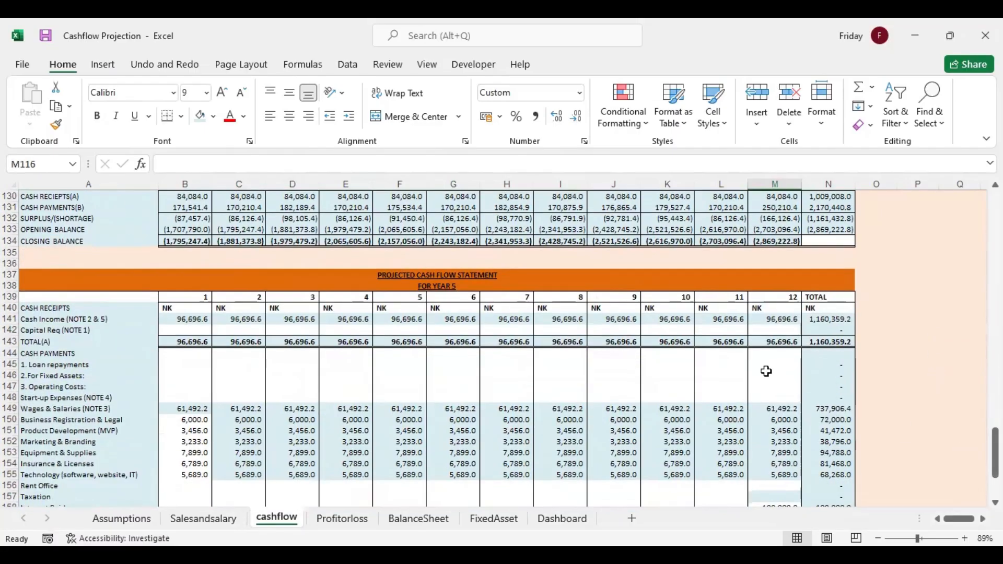
left_click(766, 373)
type("250000")
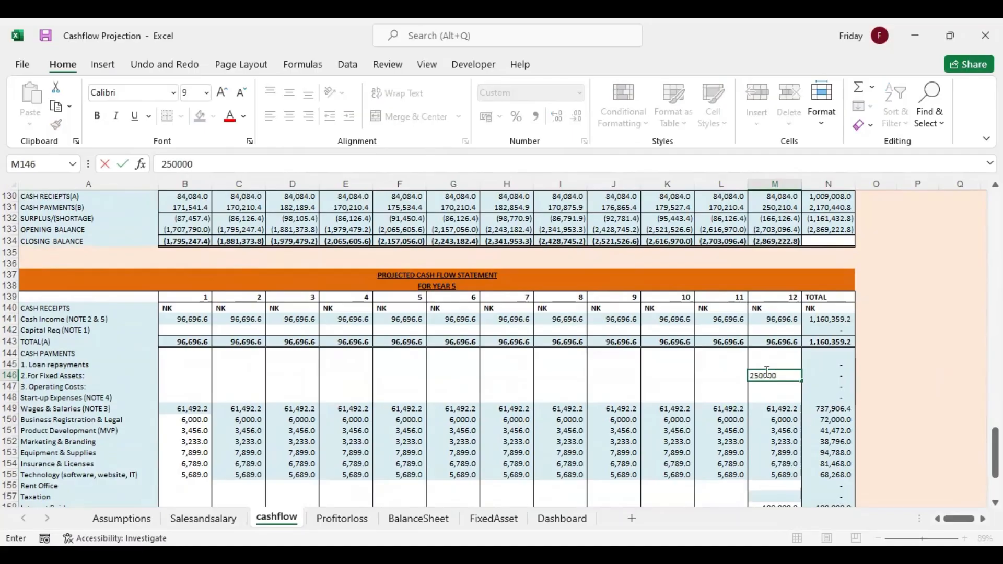
key("Return")
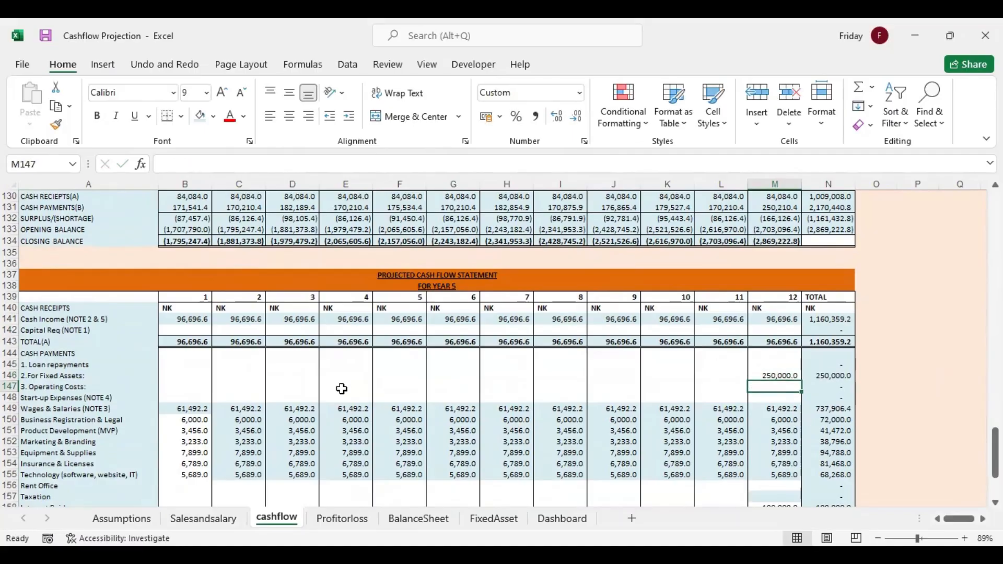
left_click(770, 373)
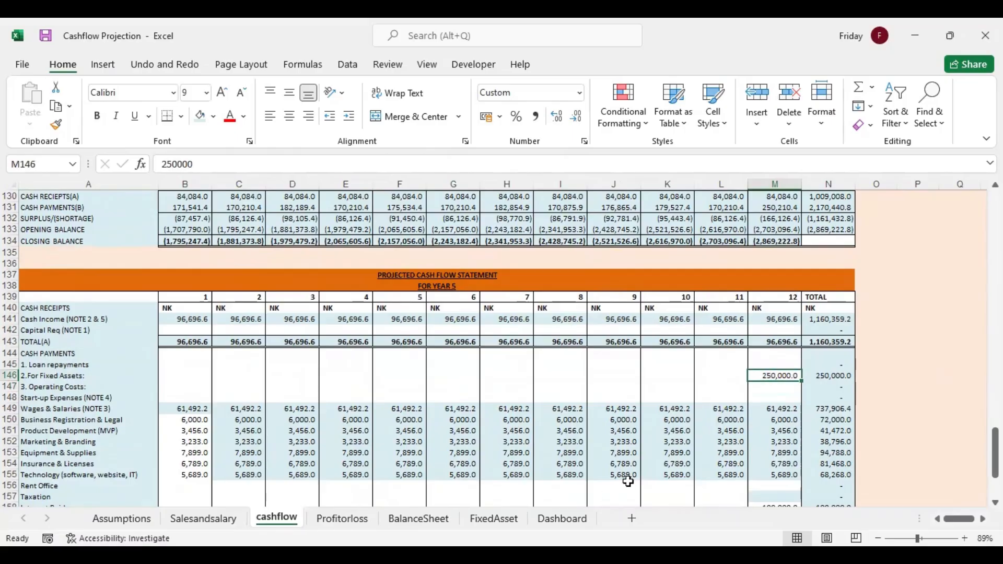
scroll(968, 442, "down", 3)
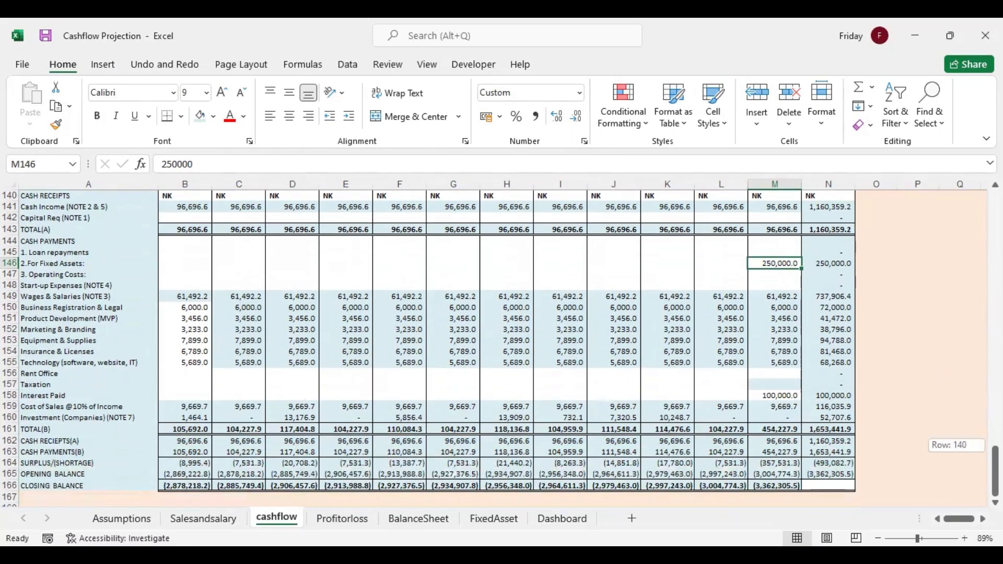
On the Profitorloss sheet, link the Cash Income label in A10 to cashflow A13
left_click(335, 522)
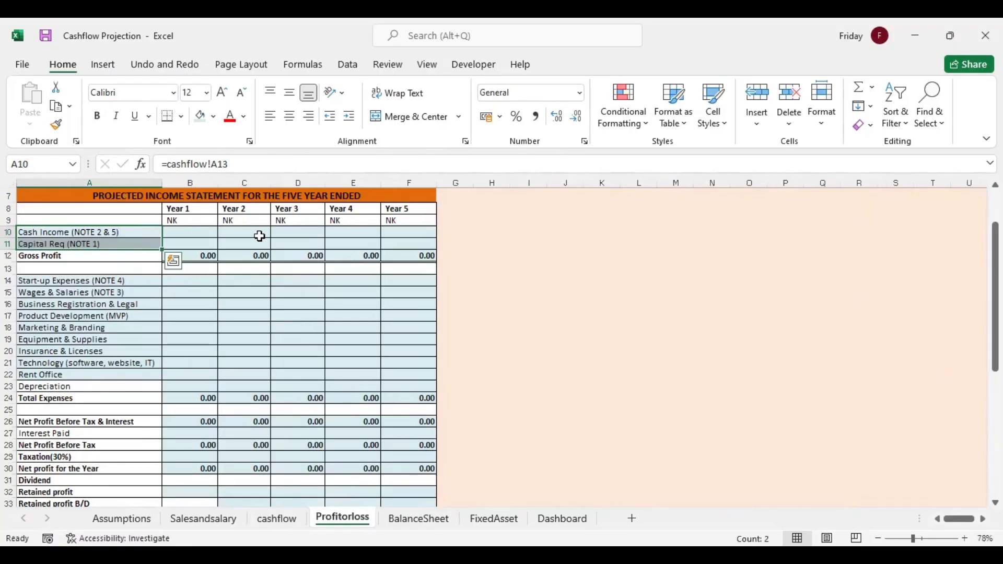
left_click(59, 230)
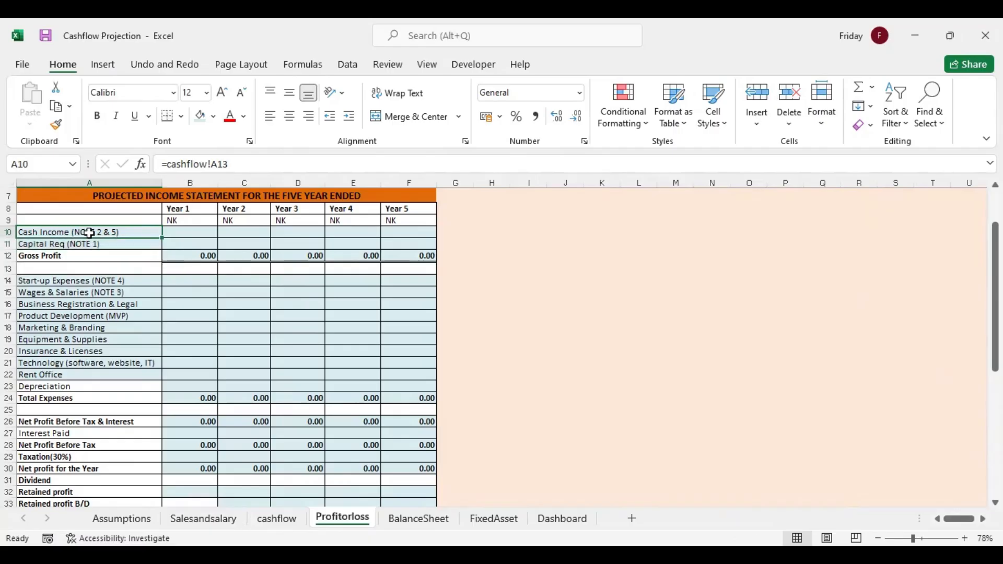
type("=")
left_click(272, 518)
left_click_drag(995, 463, 995, 205)
left_click(59, 367)
key("Return")
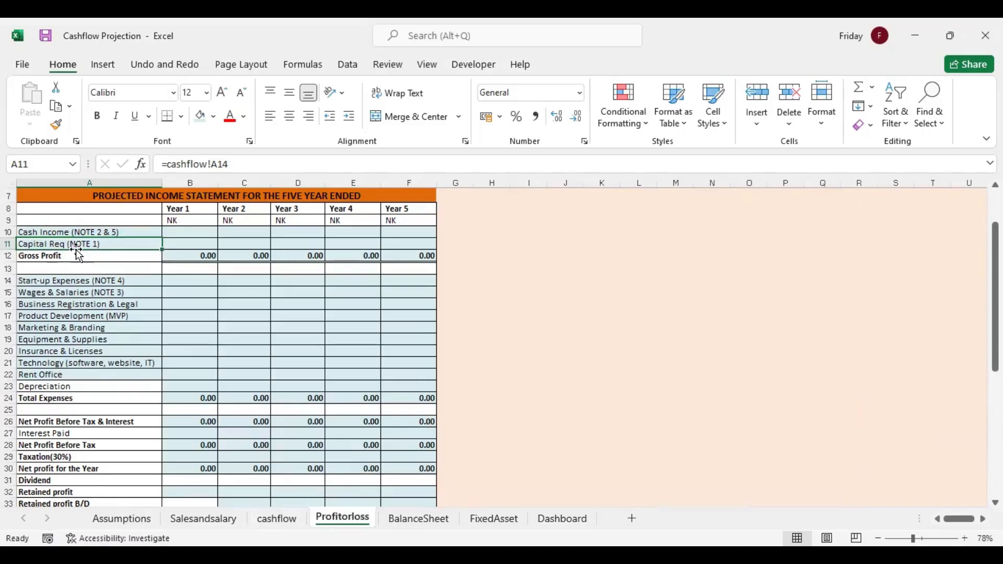
Replace the Capital Req label in Profitorloss A11 with a link to the Cost of Sales label in cashflow A31
type("=")
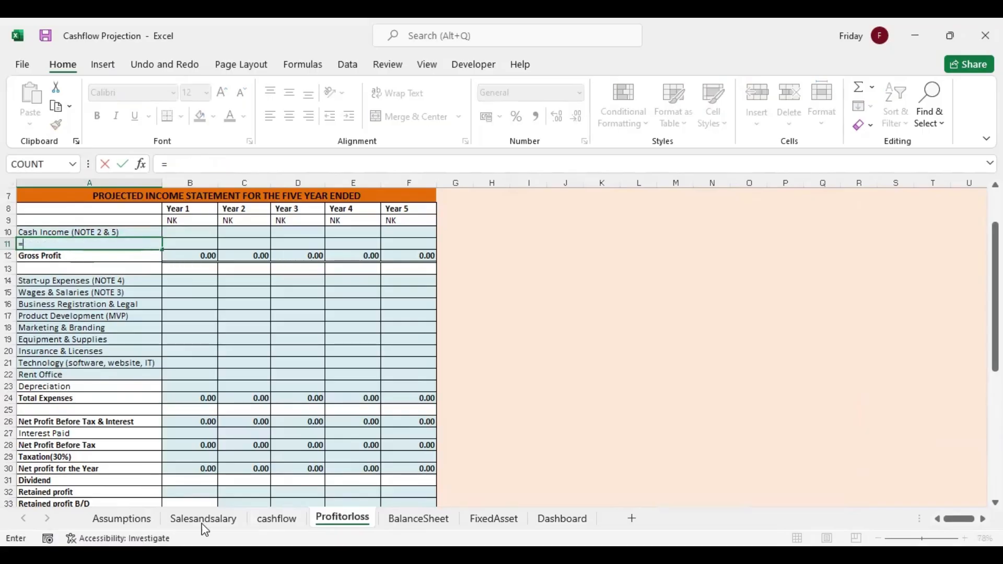
left_click(278, 519)
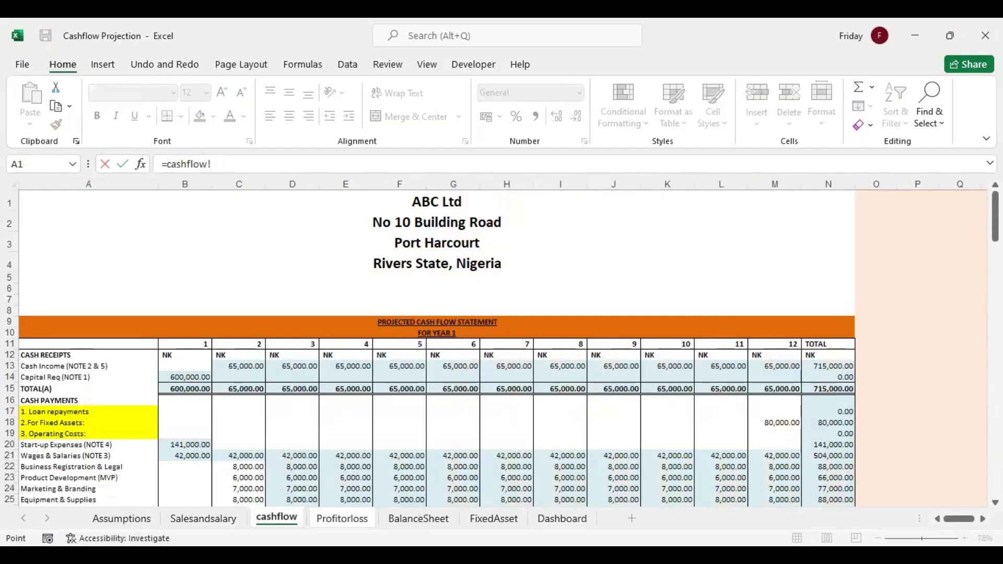
scroll(406, 348, "down", 4)
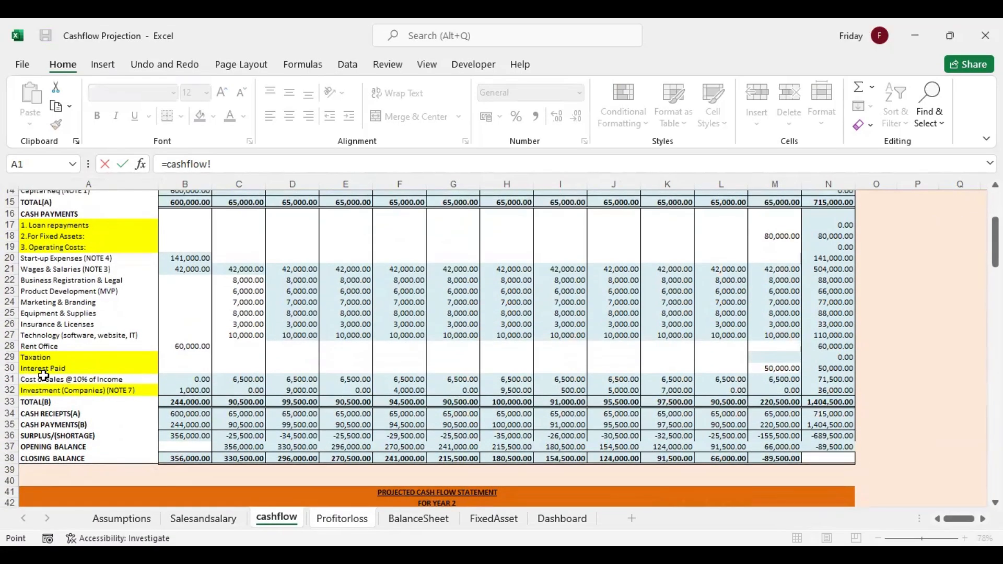
left_click(26, 373)
key("Return")
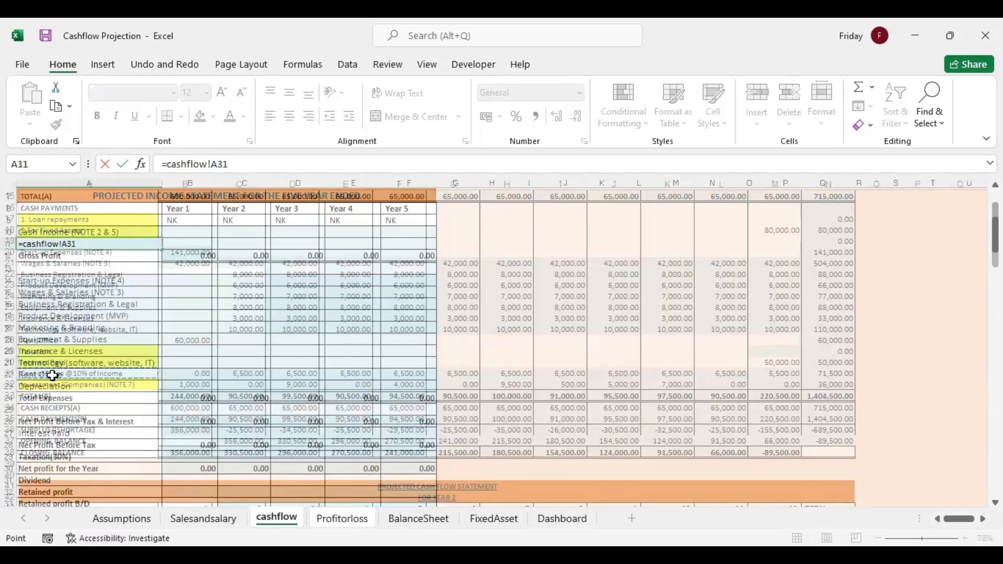
Link the Start-up Expenses label in Profitorloss A14 to cashflow A20 and fill the link down to Rent Office in A22
left_click(82, 282)
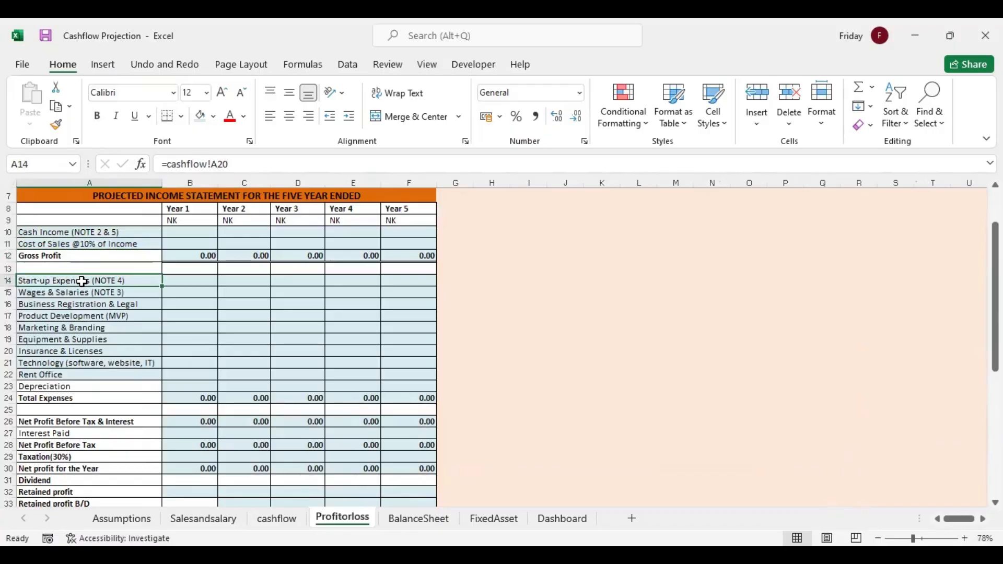
type("=")
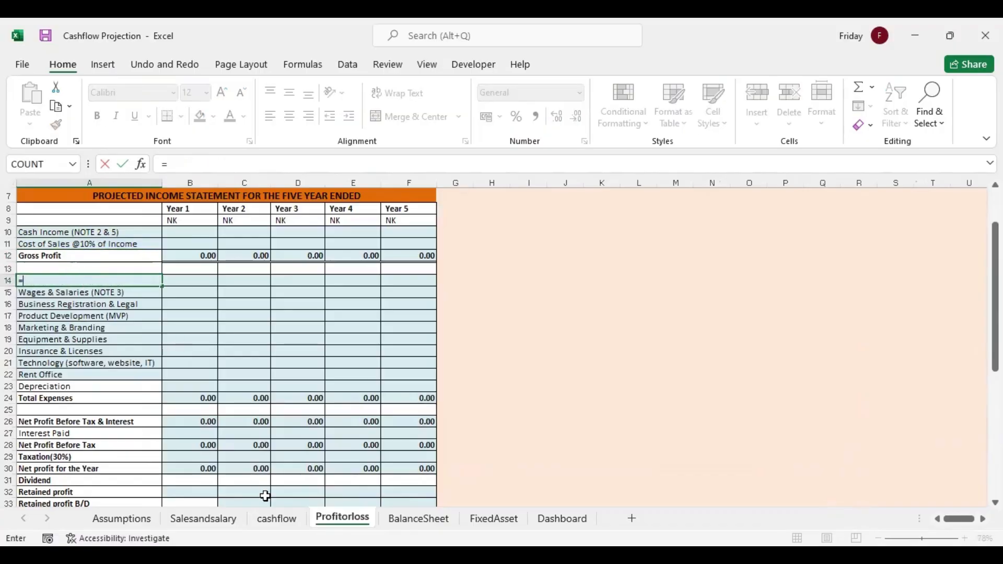
left_click(277, 519)
left_click(60, 254)
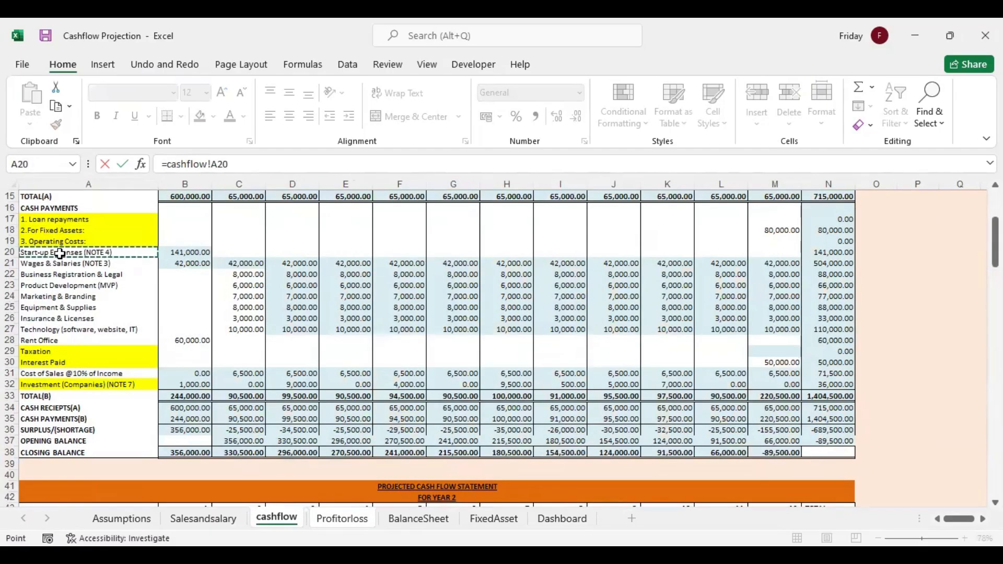
key("Return")
left_click_drag(162, 286, 161, 379)
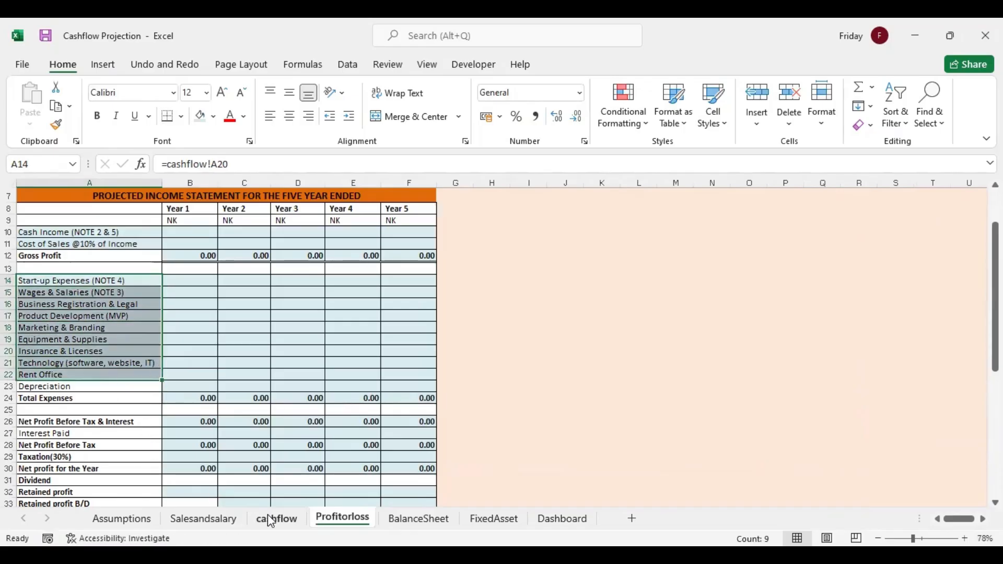
Check the Taxation and Interest Paid labels on the cashflow sheet and link Profitorloss A27 to Interest Paid in cashflow A30
left_click(271, 519)
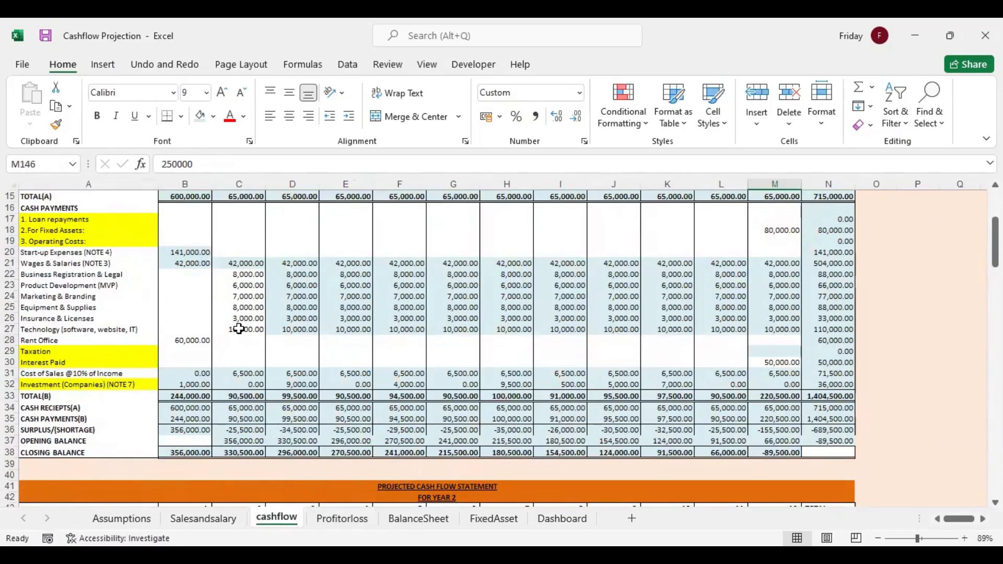
left_click(39, 341)
left_click(42, 351)
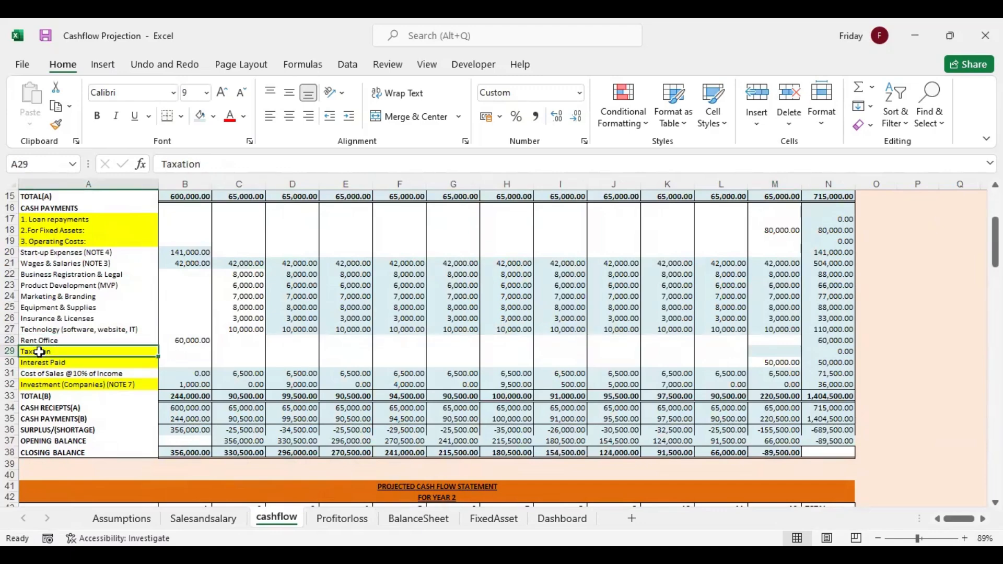
left_click(47, 363)
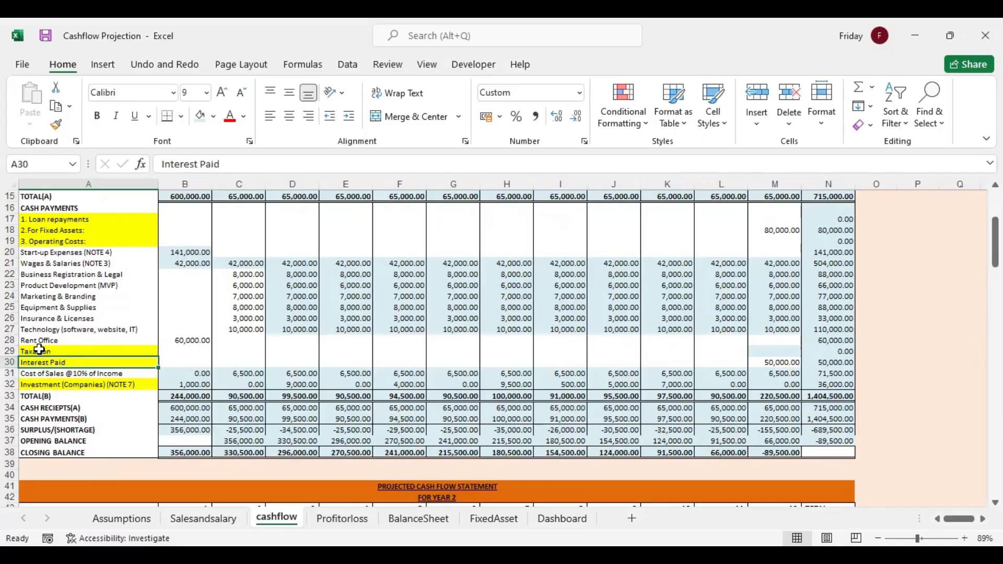
left_click(351, 526)
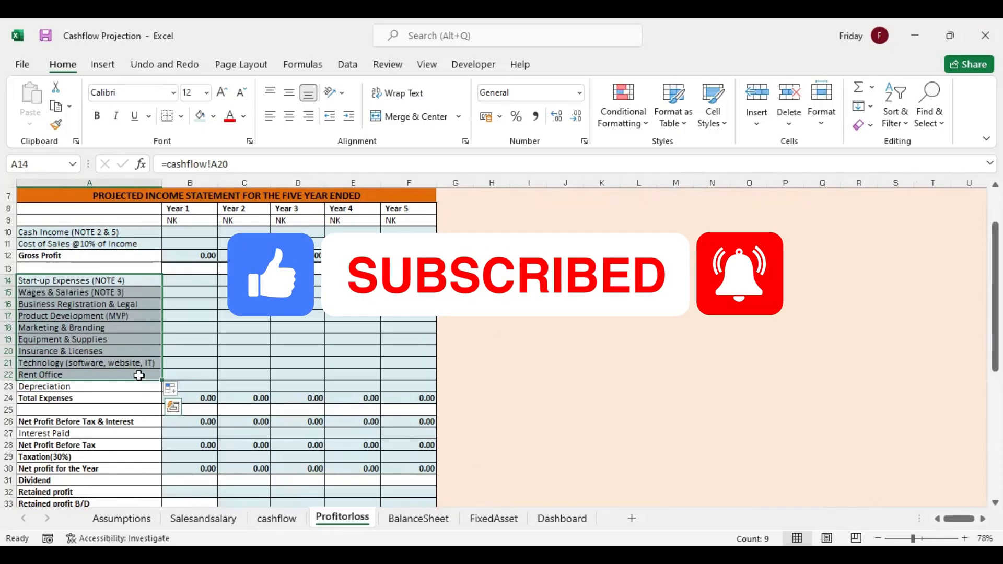
left_click(67, 433)
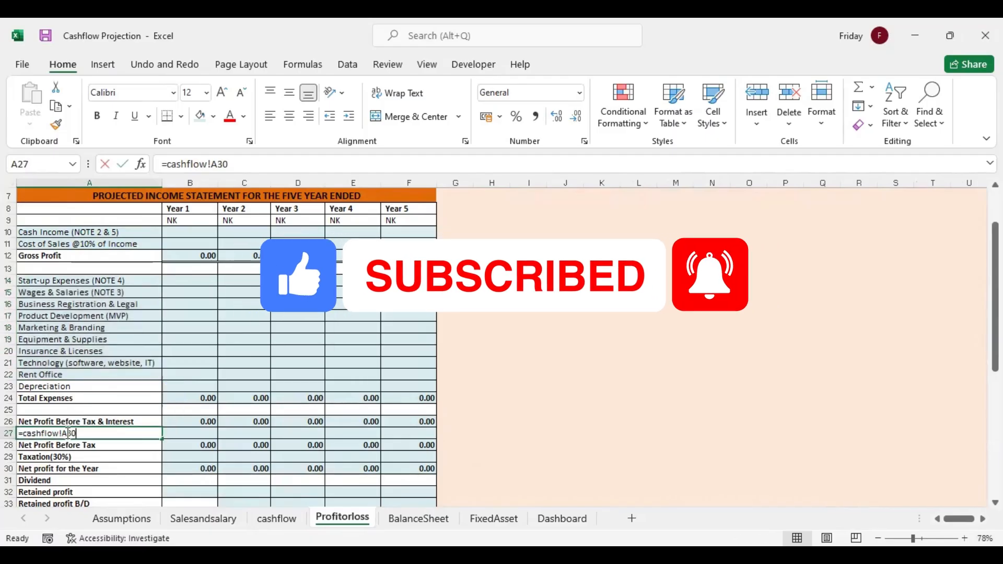
type("=")
left_click(270, 519)
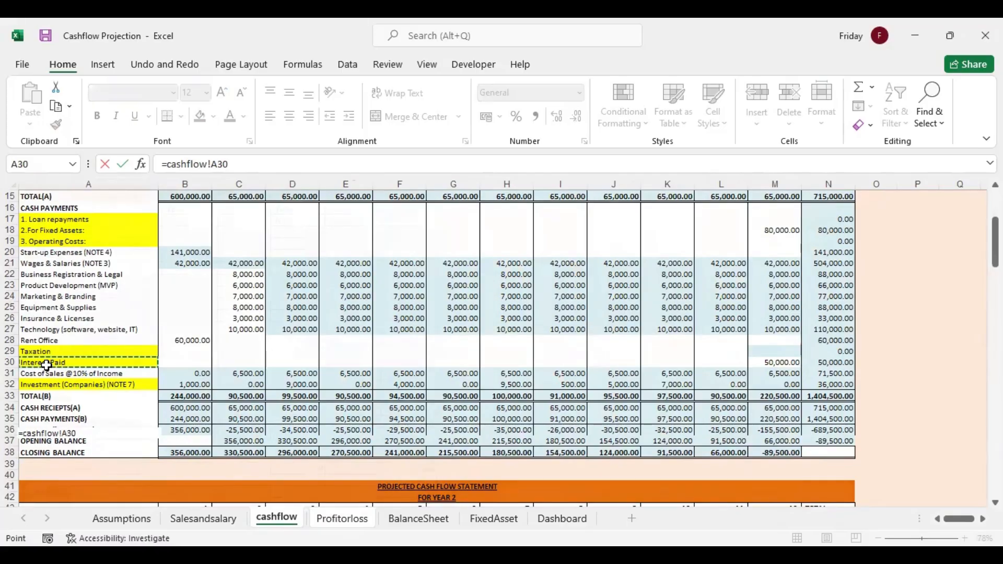
key("Return")
left_click(49, 458)
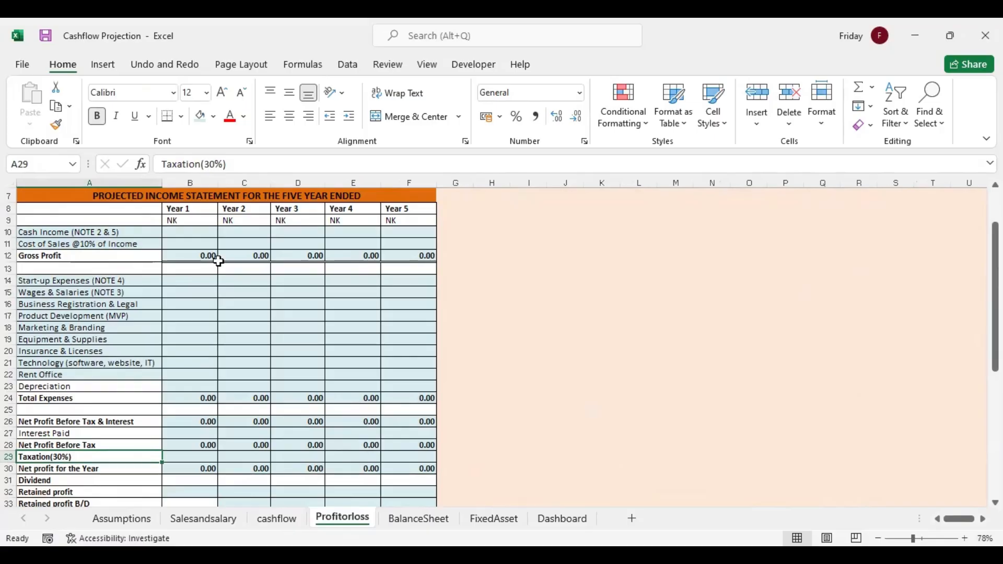
Start a SUMIF formula in Profitorloss B10 for Year 1 Cash Income, with cashflow A13:A15 as the criteria range
left_click(192, 232)
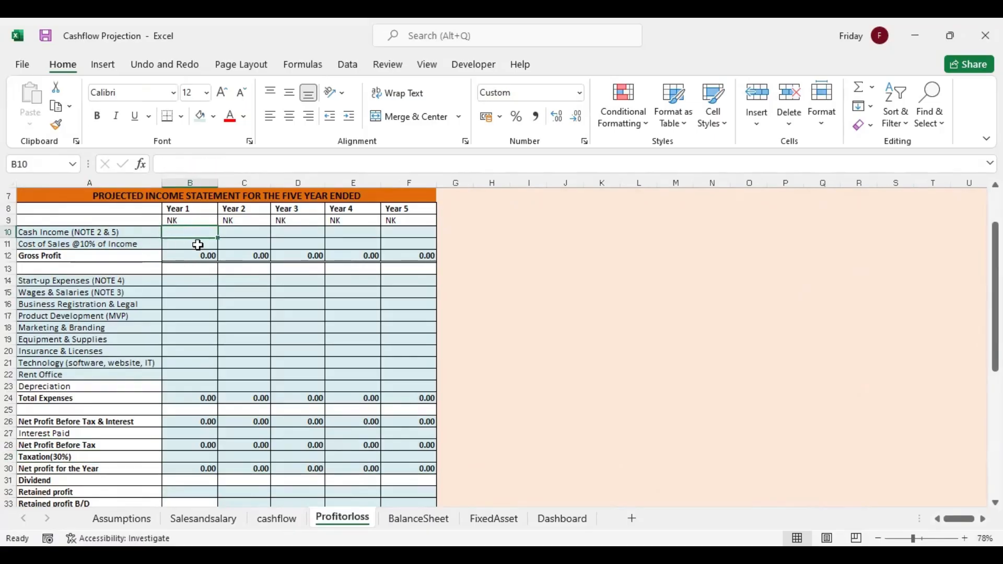
type("=")
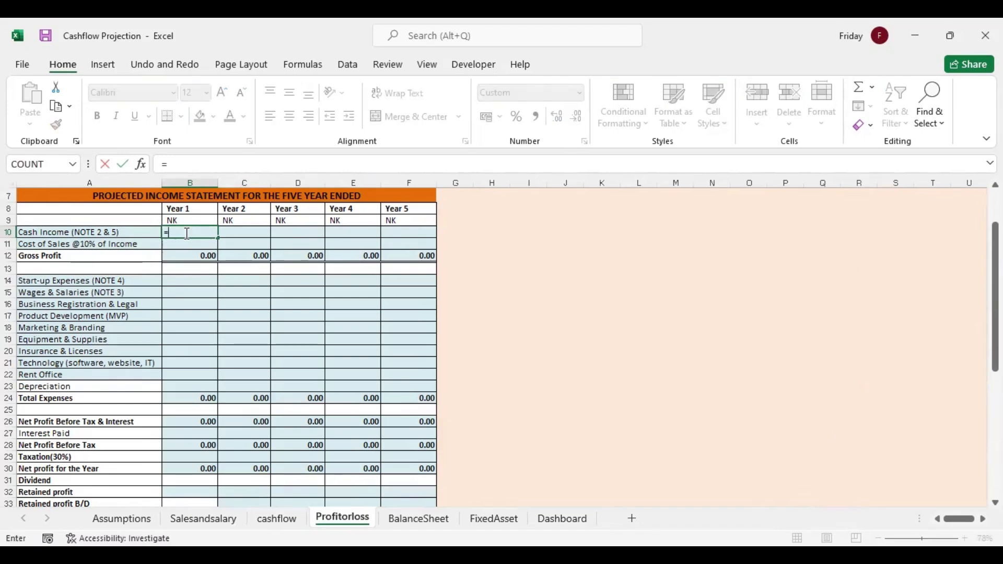
type("sumif")
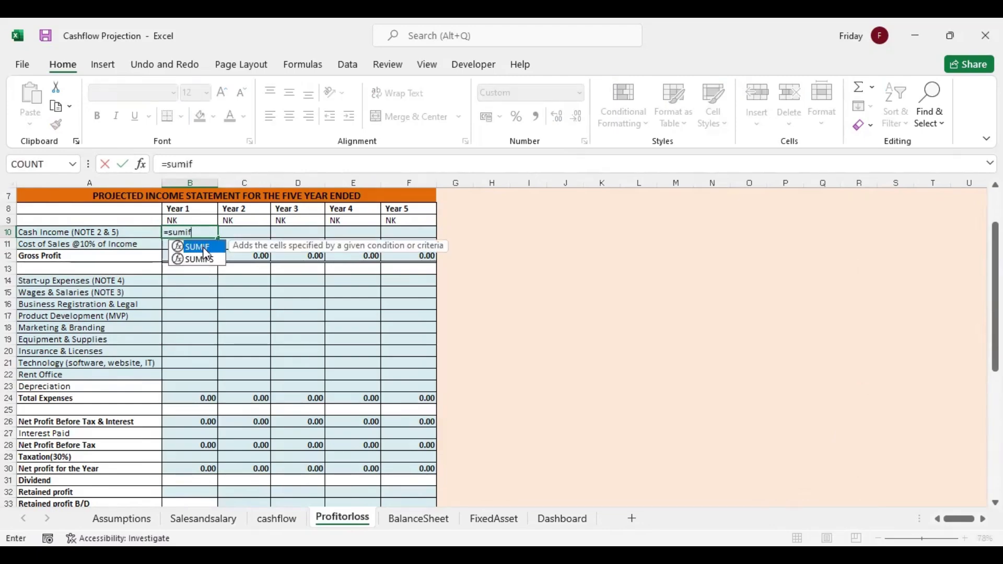
key("Tab")
left_click(201, 519)
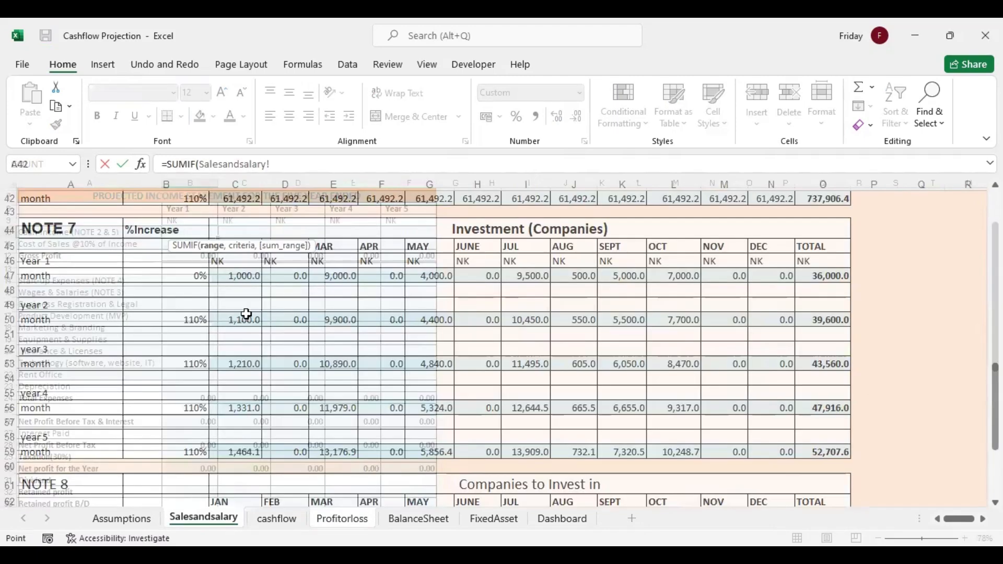
left_click(280, 519)
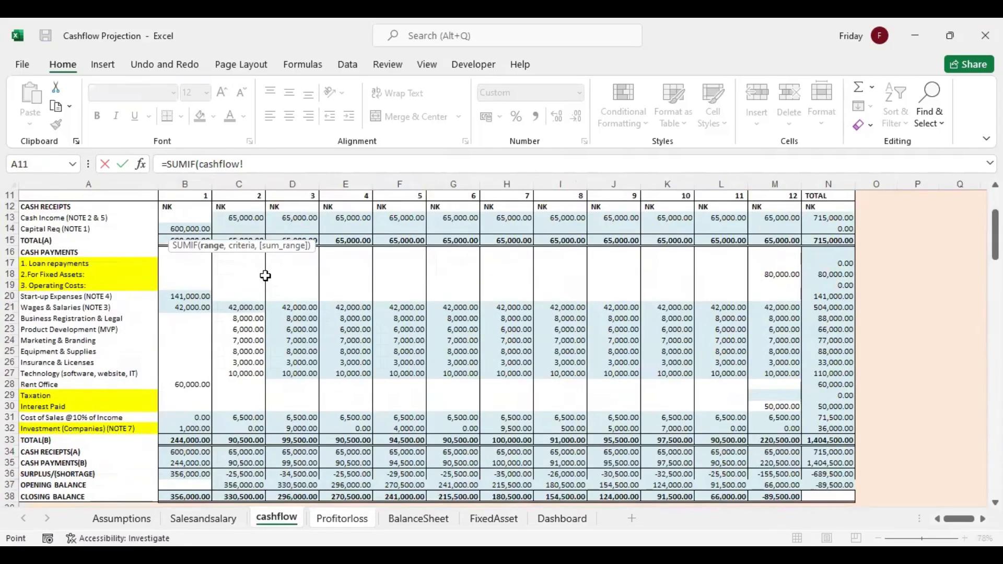
left_click_drag(85, 218, 92, 235)
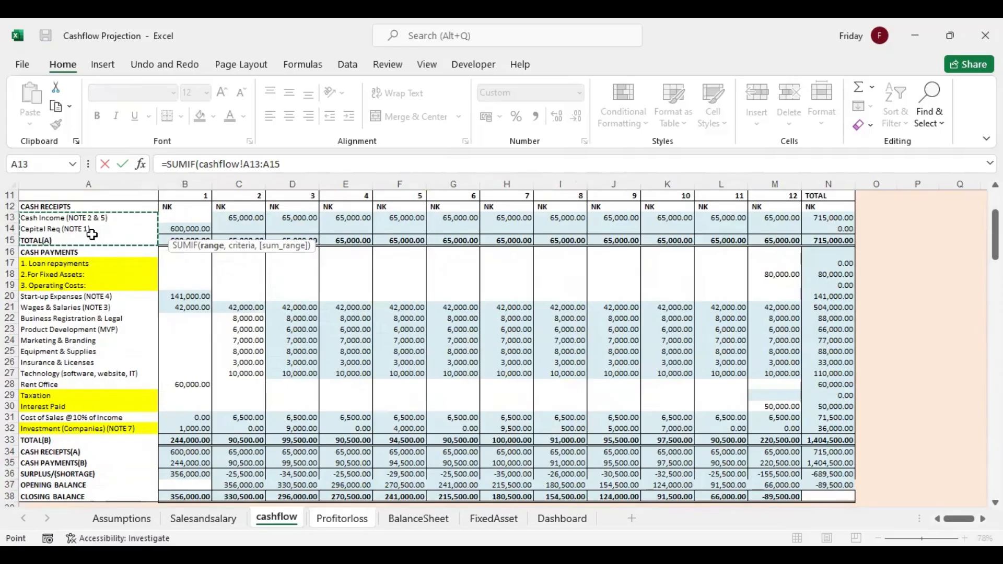
type(",")
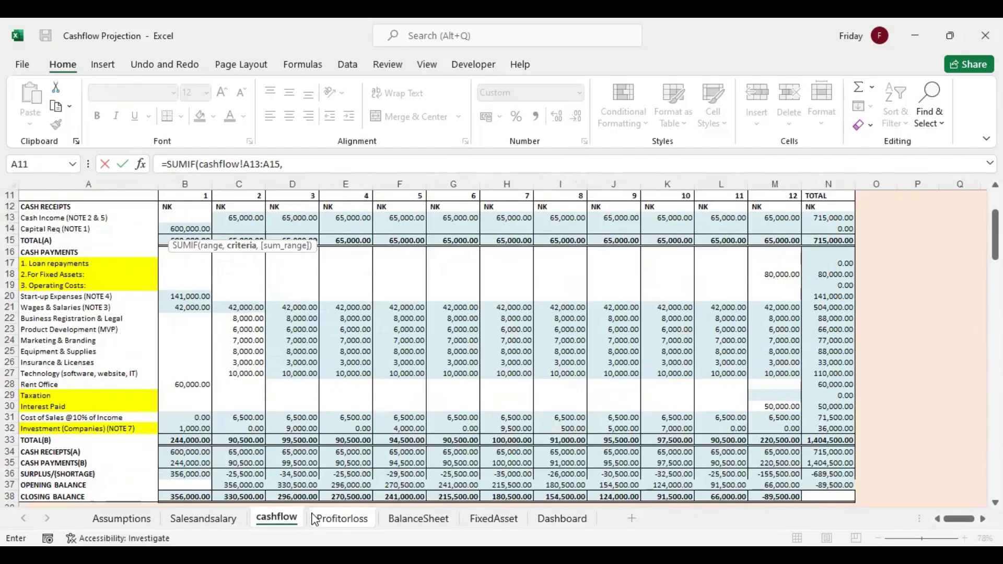
Complete the Cash Income SUMIF with Profitorloss A10 as the criterion and cashflow N13:N15 as the sum range
left_click(333, 519)
left_click(110, 236)
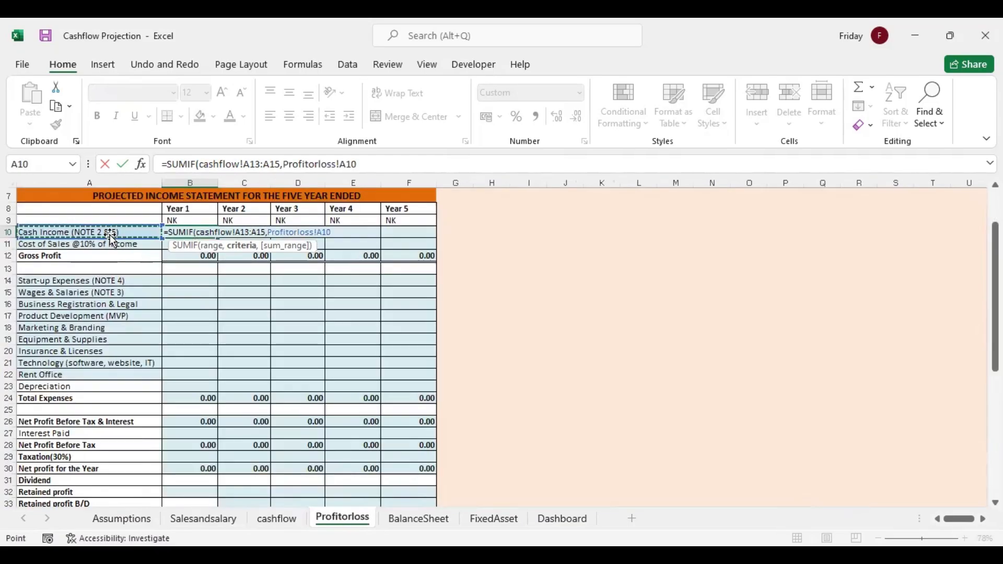
type(",")
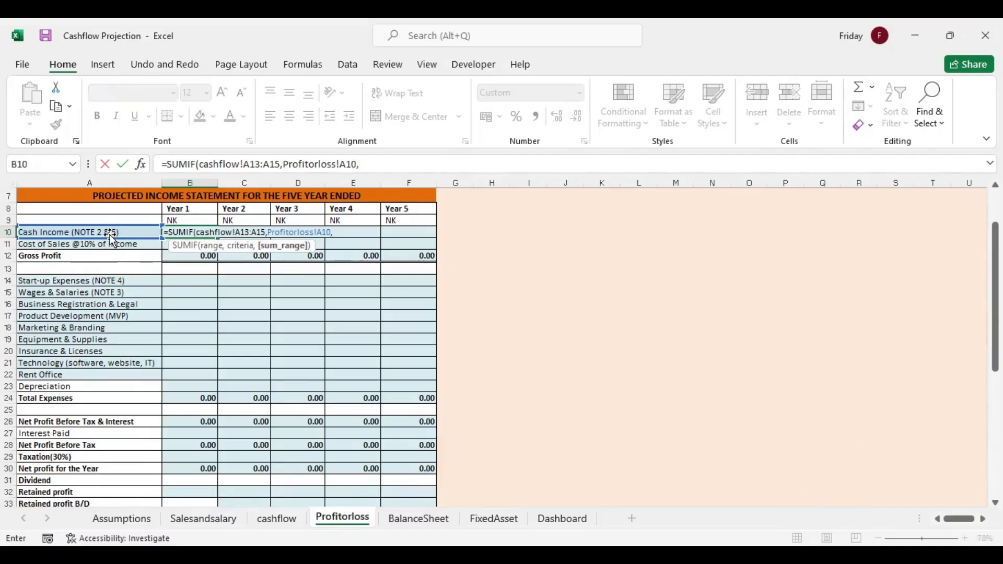
left_click(278, 519)
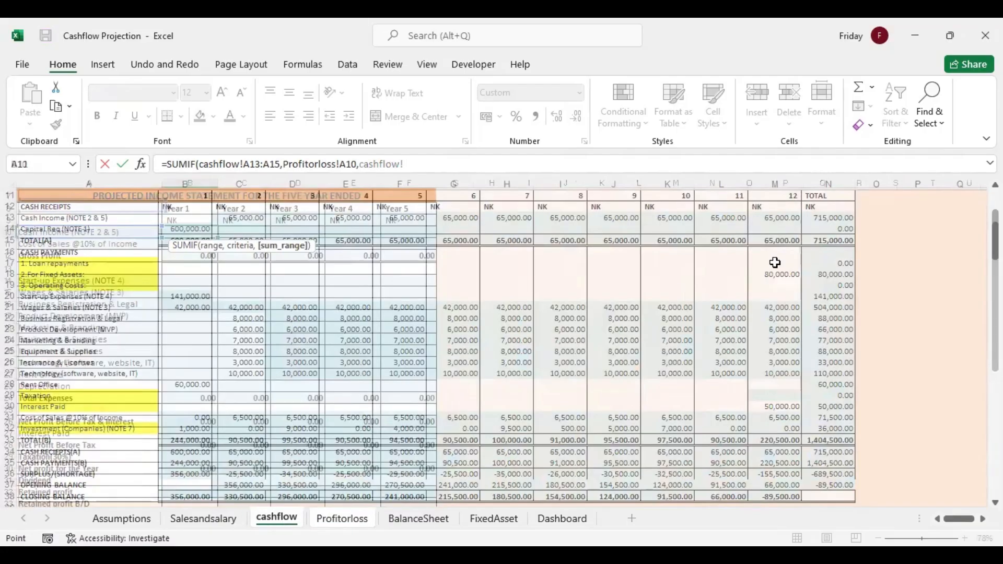
left_click(835, 218)
left_click_drag(836, 235, 836, 241)
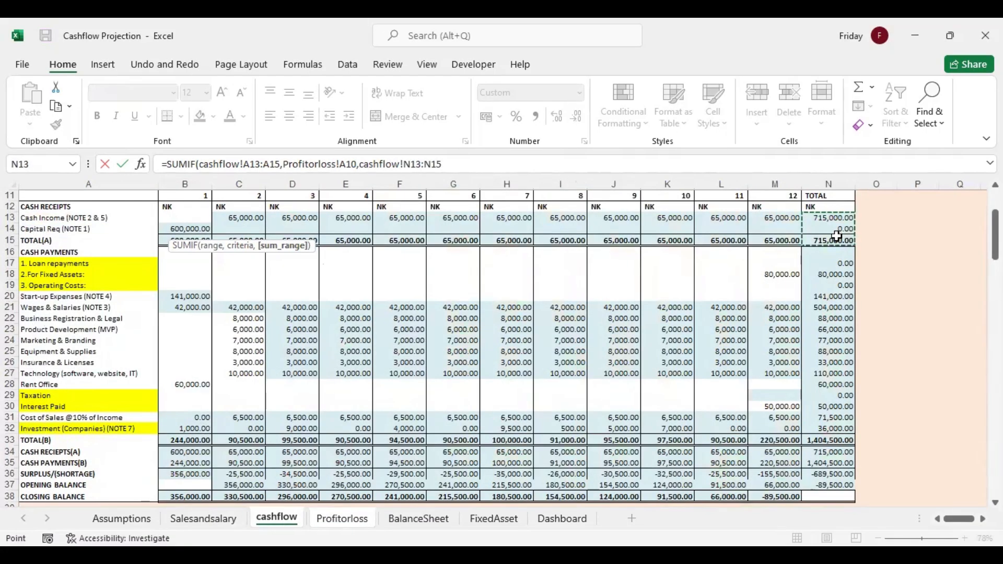
key("Return")
left_click(191, 235)
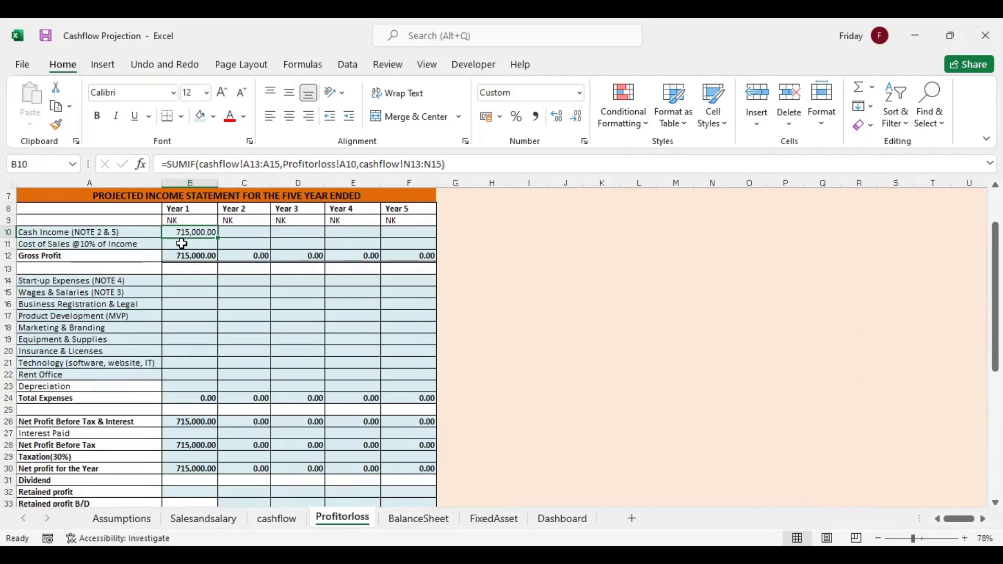
Start a SUMIF formula in Profitorloss B11 for Year 1 Cost of Sales, with cashflow A17:A32 as the criteria range
left_click(182, 243)
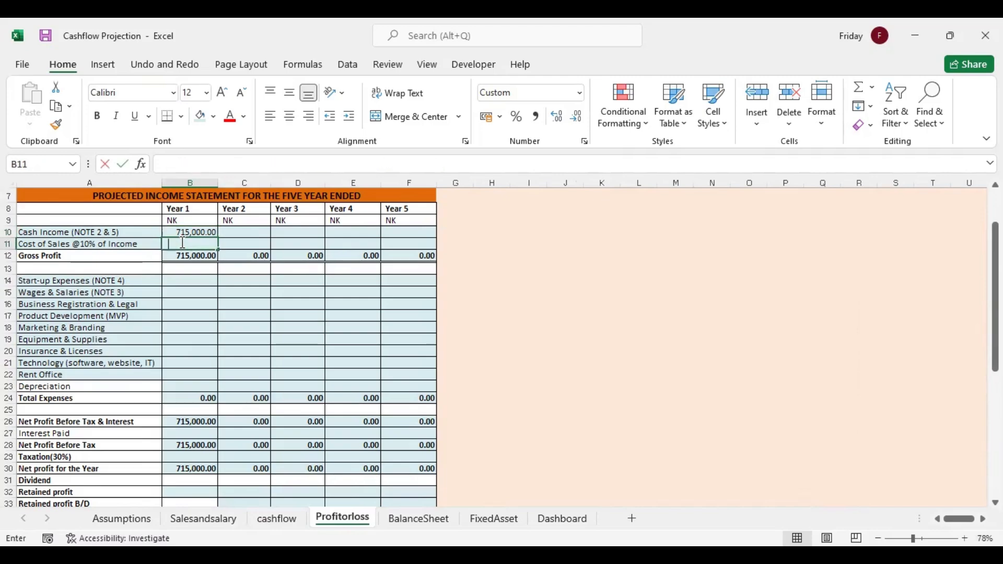
type("=")
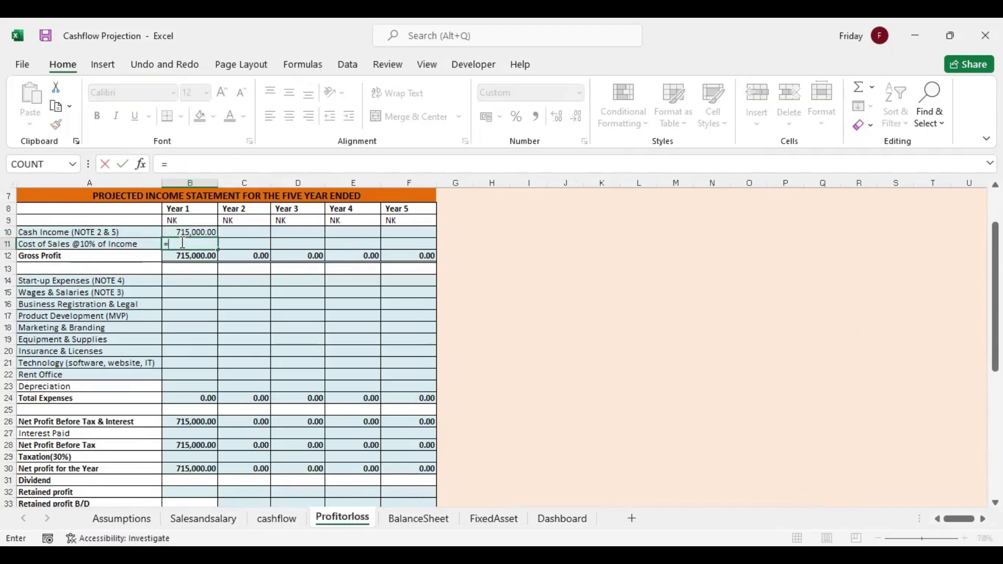
type("sumif")
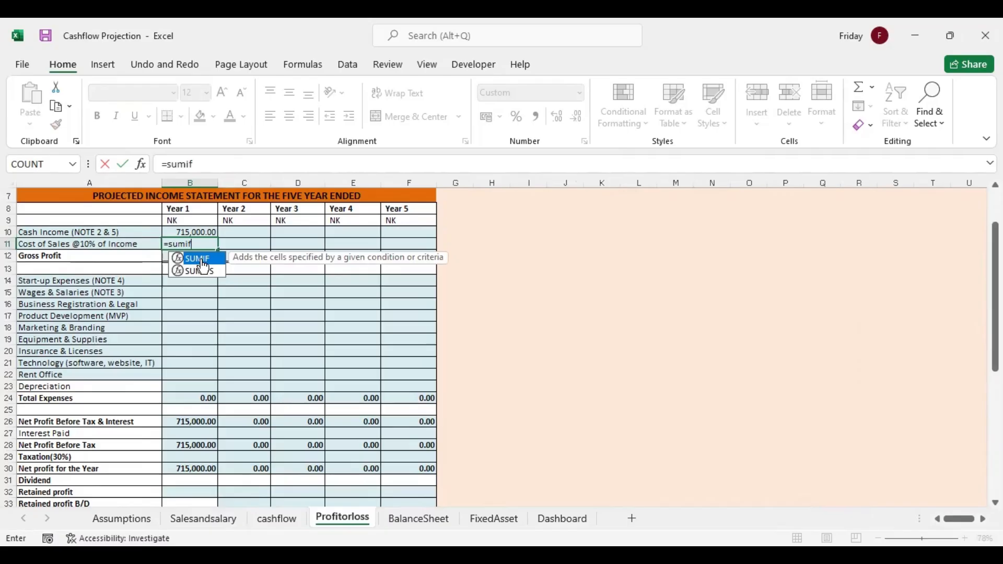
double_click(202, 260)
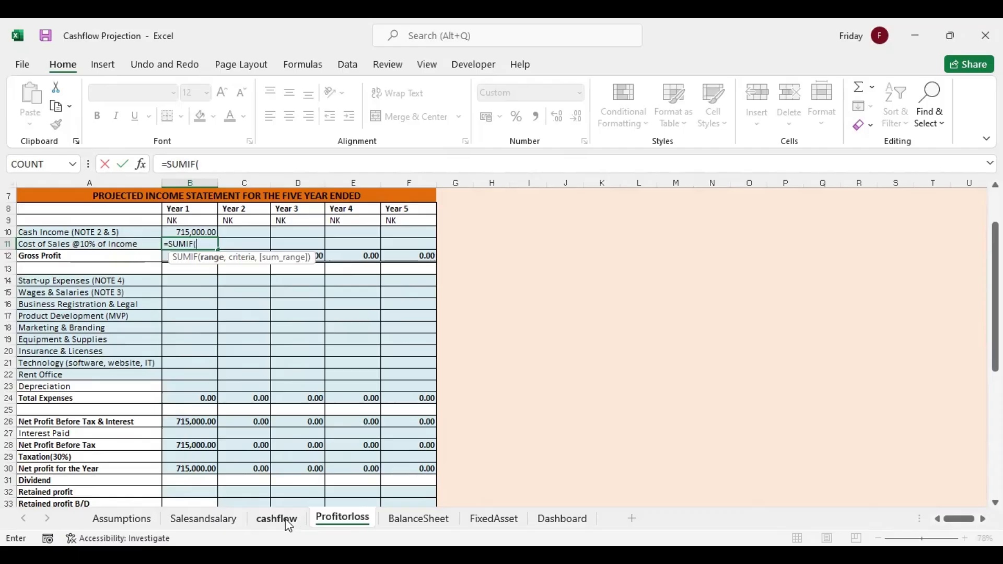
left_click(288, 526)
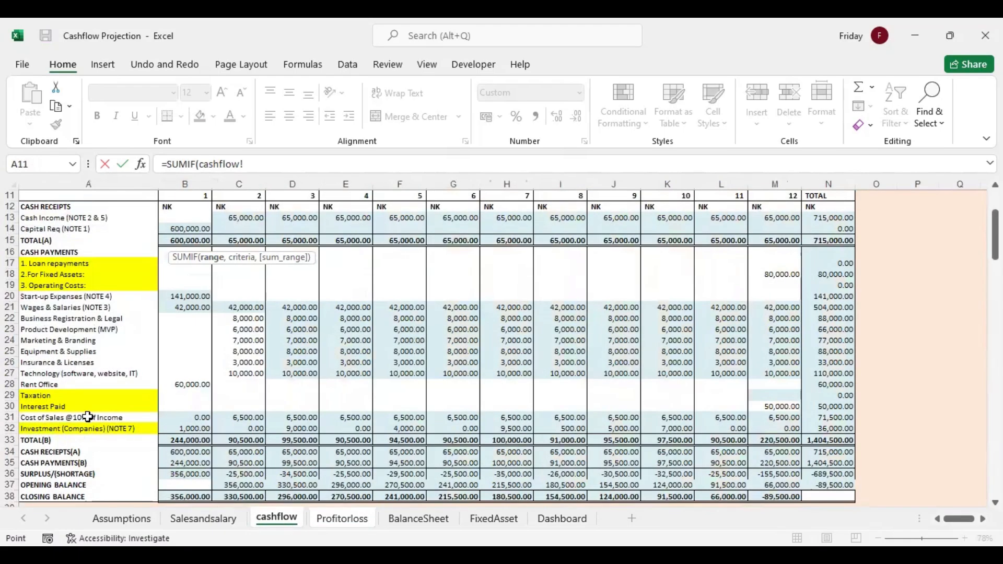
left_click(79, 263)
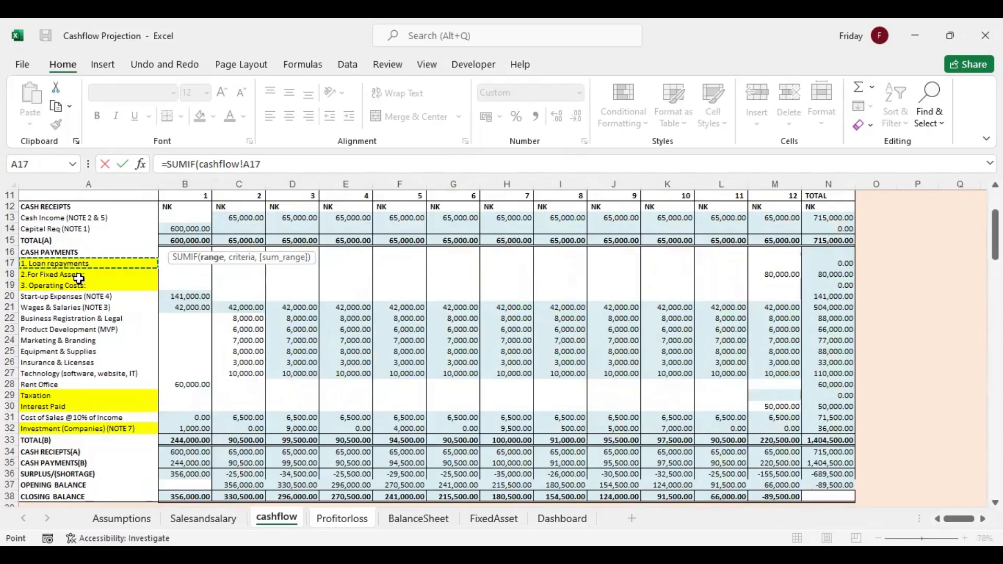
left_click(107, 426, "shift")
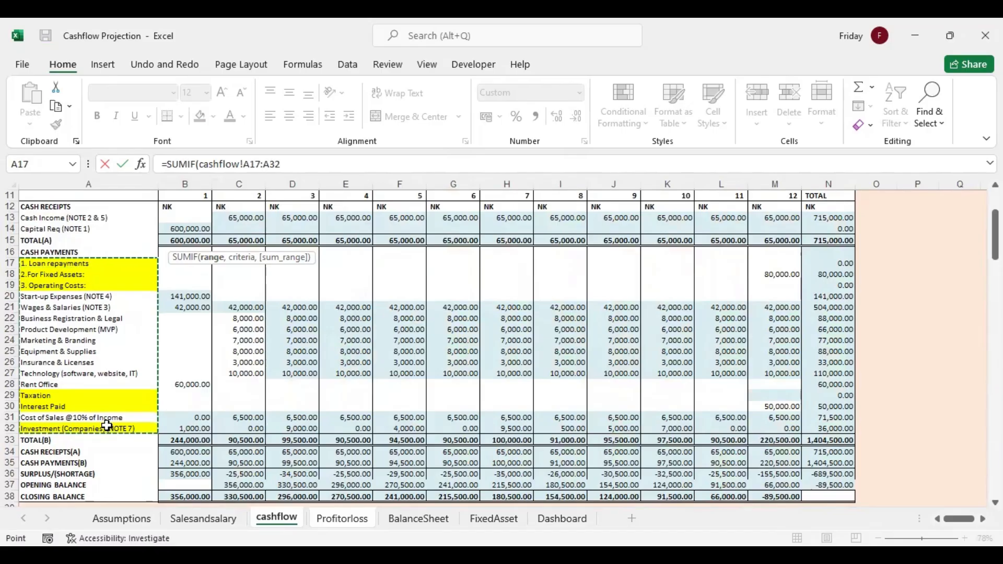
type(",")
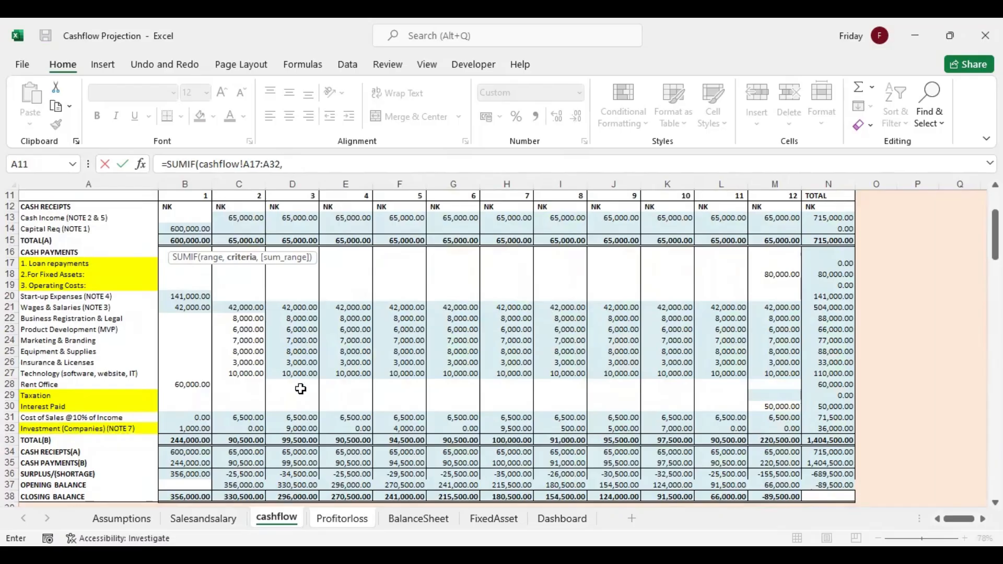
Complete the Cost of Sales SUMIF with Profitorloss A11 as the criterion and cashflow N17:N33 as the sum range
left_click(340, 519)
left_click(129, 243)
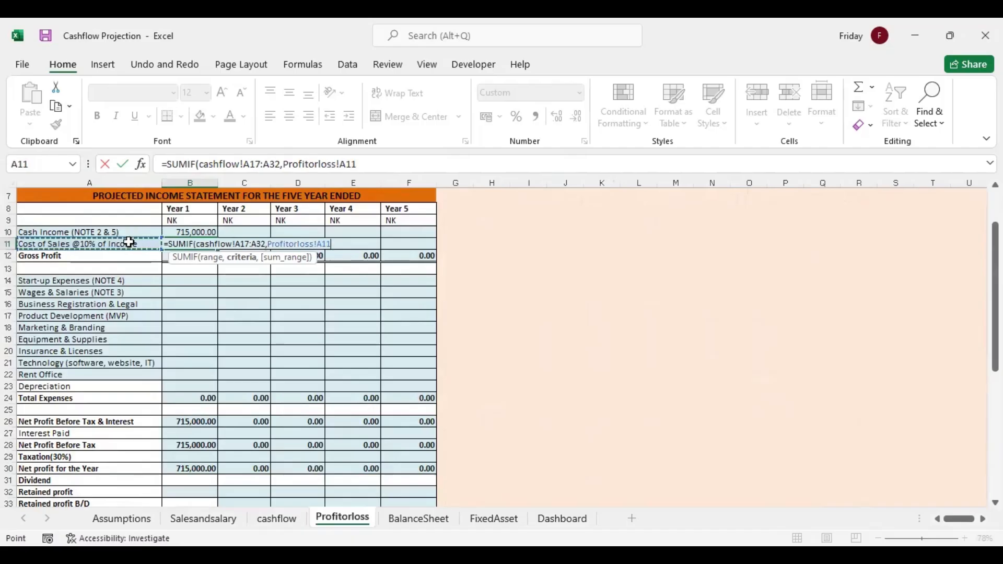
type(",")
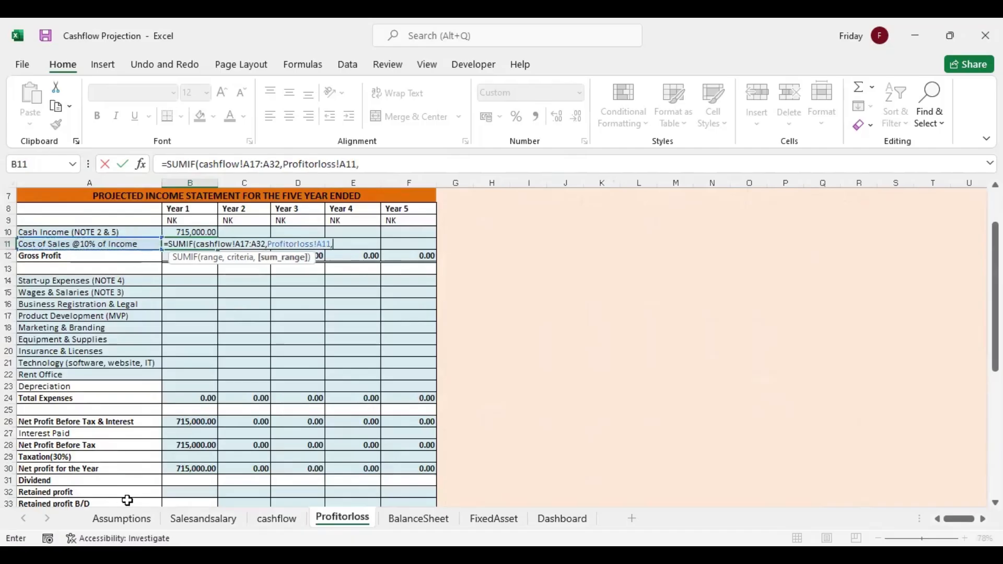
left_click(264, 520)
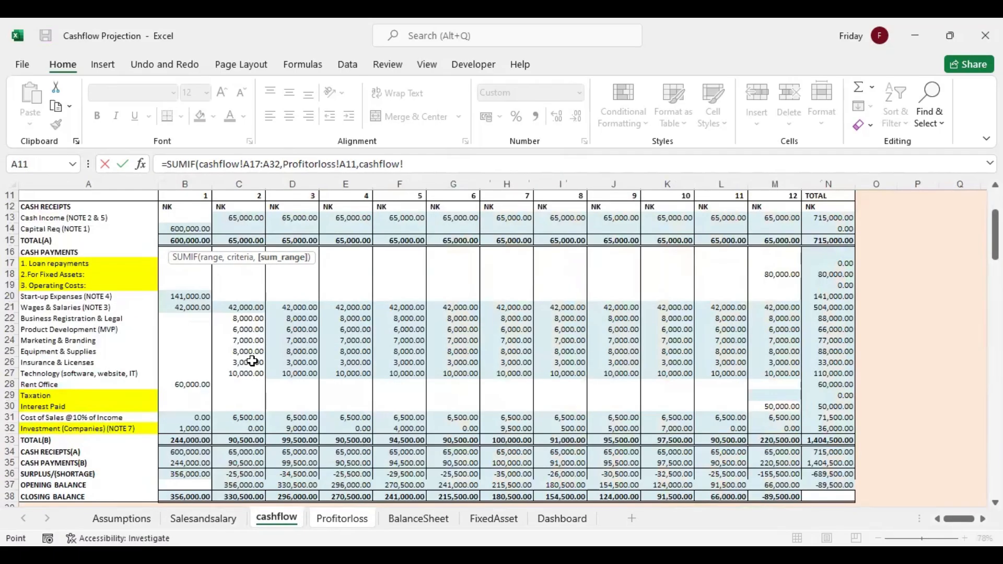
left_click(828, 263)
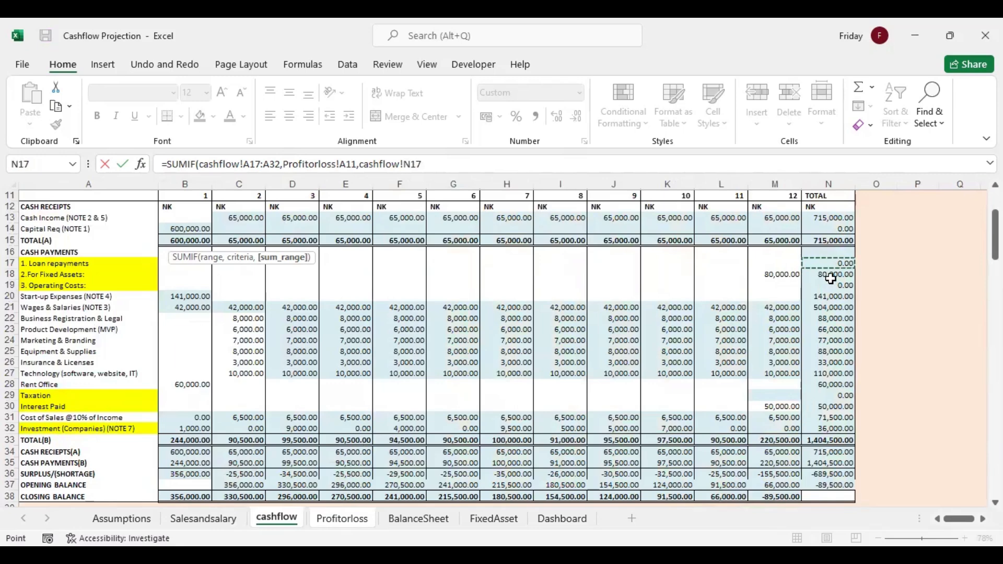
key("Return")
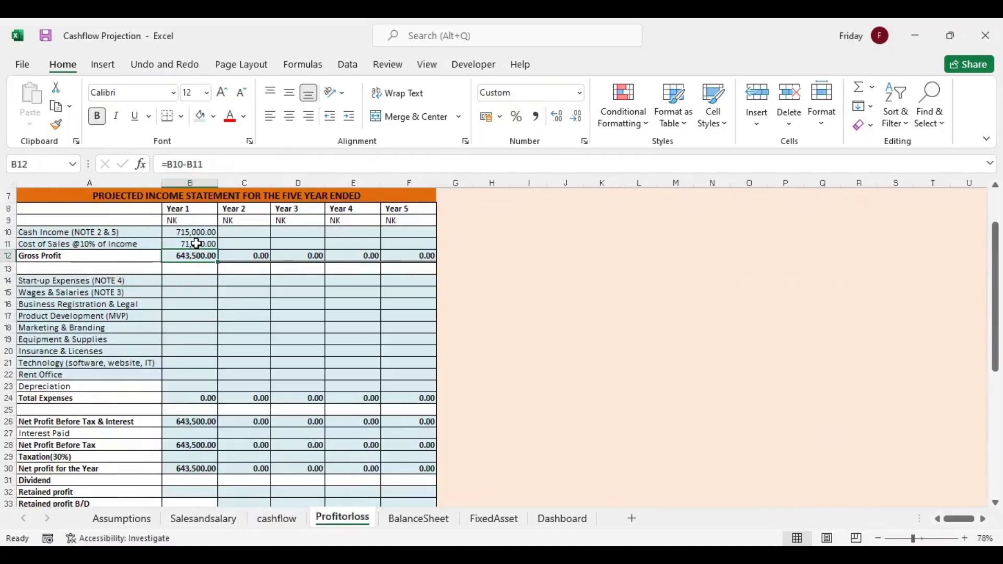
left_click(184, 279)
type("=")
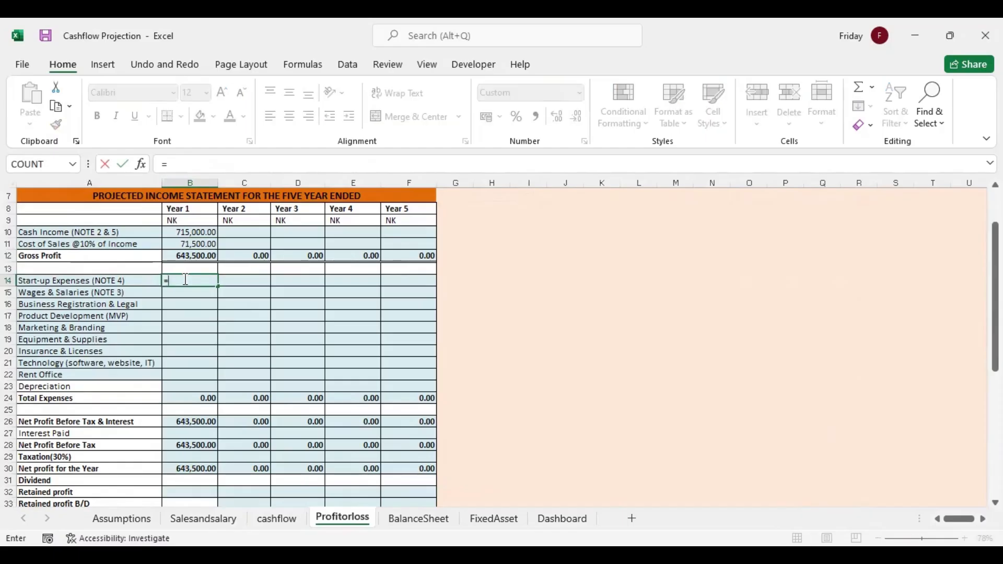
key("BackSpace")
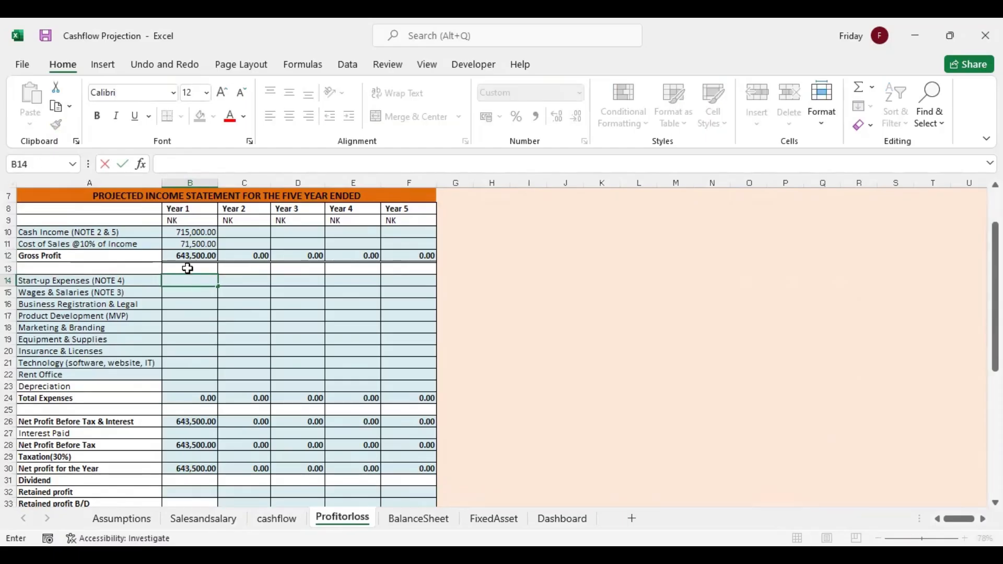
Copy the Cost of Sales SUMIF formula from B11 into the Year 1 Start-up Expenses cell B14
left_click(188, 245)
right_click(187, 244)
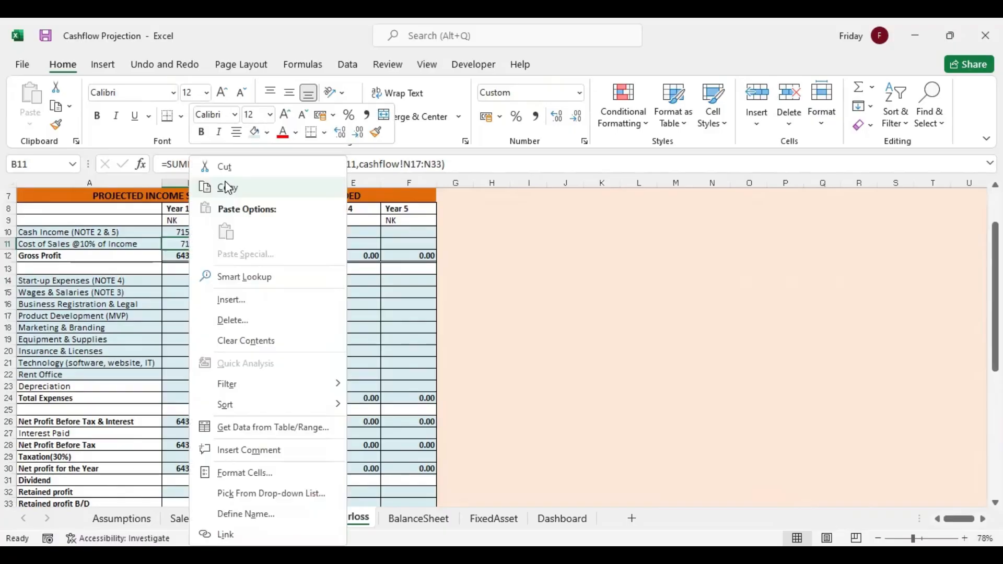
left_click(228, 188)
left_click(188, 283)
right_click(188, 282)
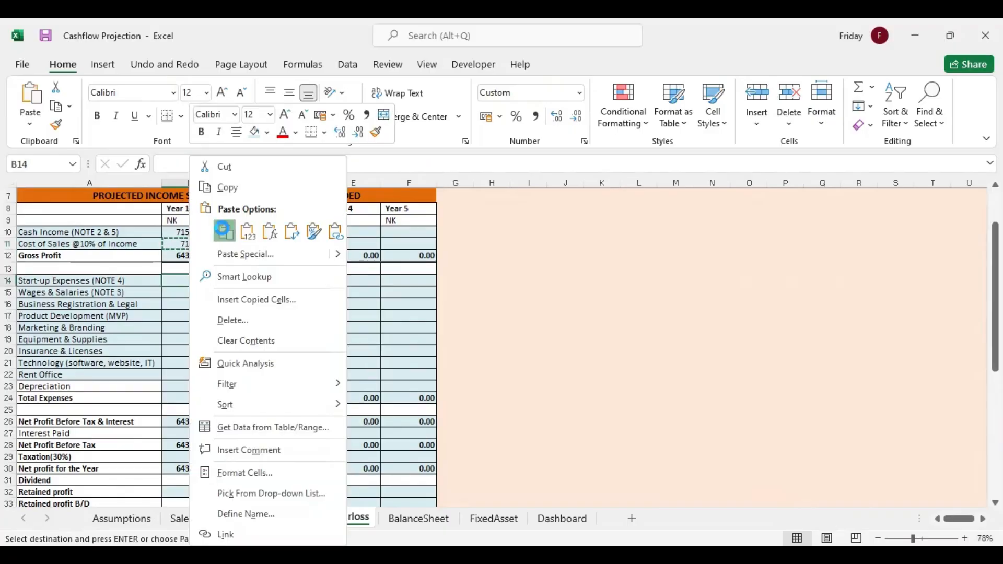
left_click(224, 231)
key("Escape")
In B14's SUMIF formula, make the criteria range start absolute as $A$20 and the cashflow sum range absolute as $N$20:$N$36
double_click(205, 281)
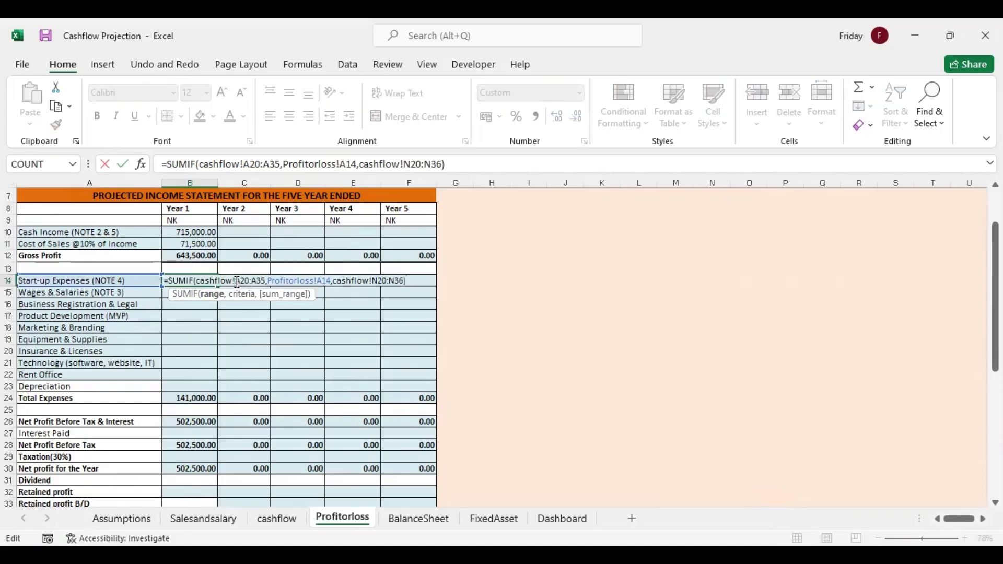
type("$A")
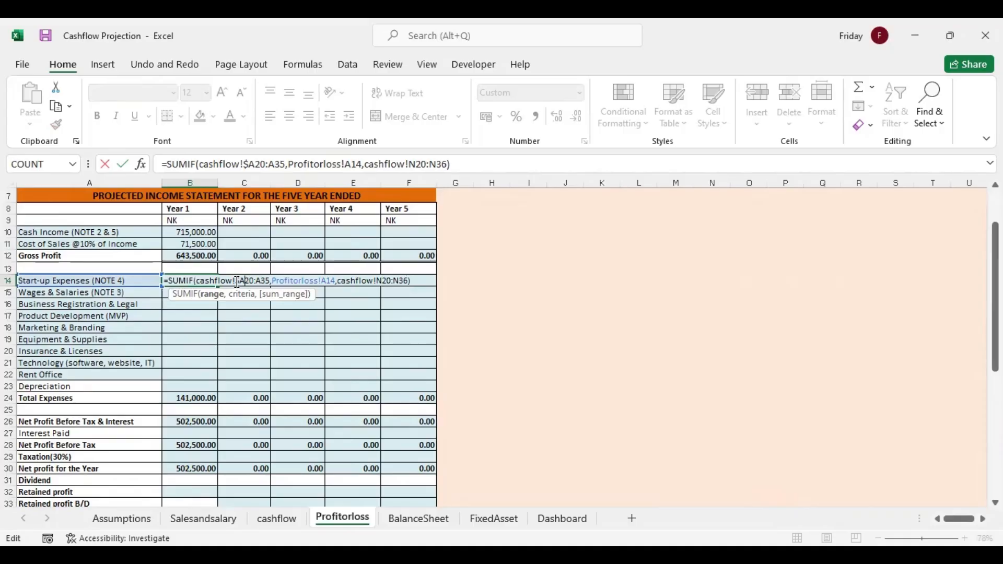
type("$")
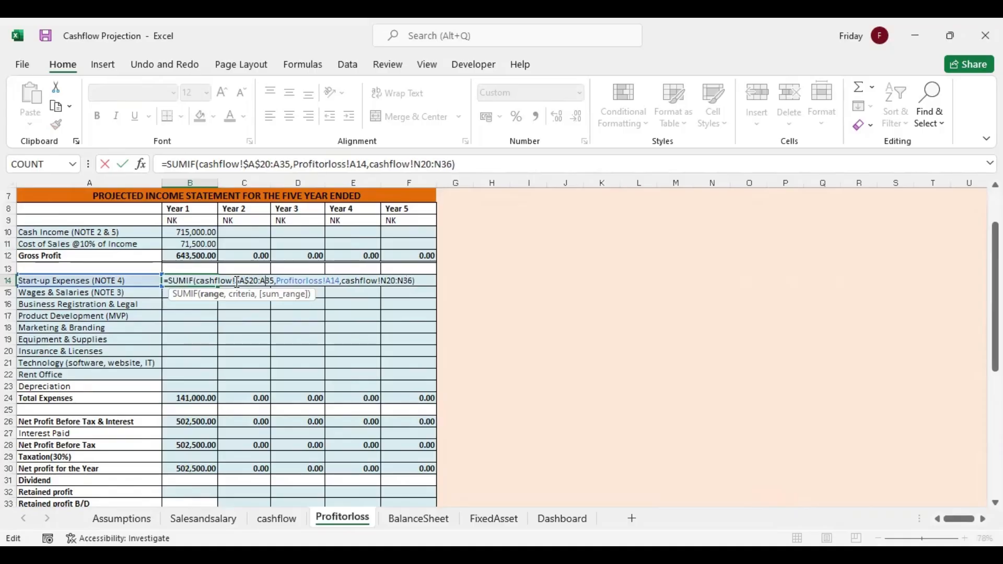
key("Right")
key("Right")
key("Right")
key("Right")
key("Right")
key("Right")
key("Right")
key("Right")
key("Right")
key("Right")
key("Right")
key("Right")
key("Right")
key("Right")
key("Right")
key("Right")
key("Right")
key("Right")
key("Right")
key("Right")
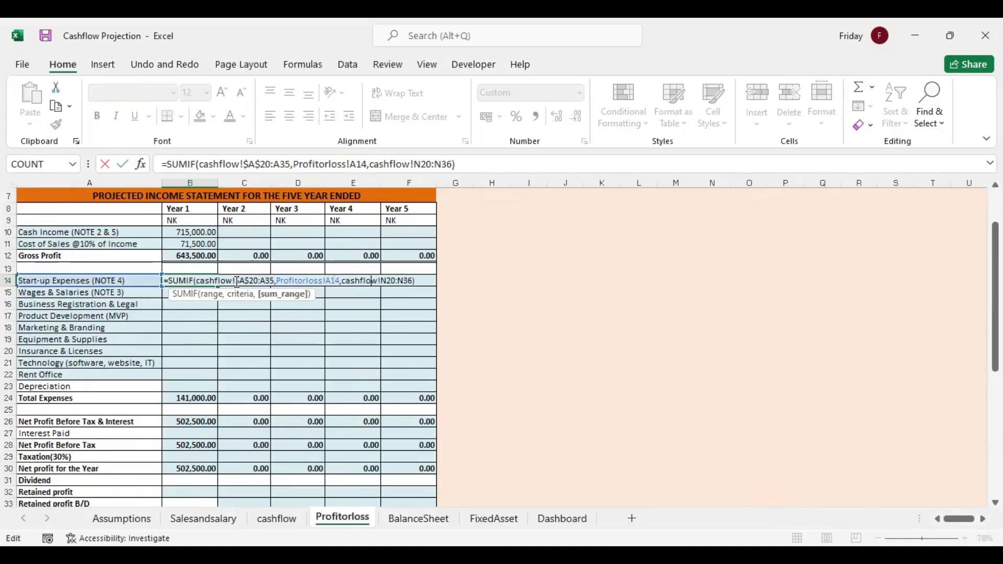
type("$")
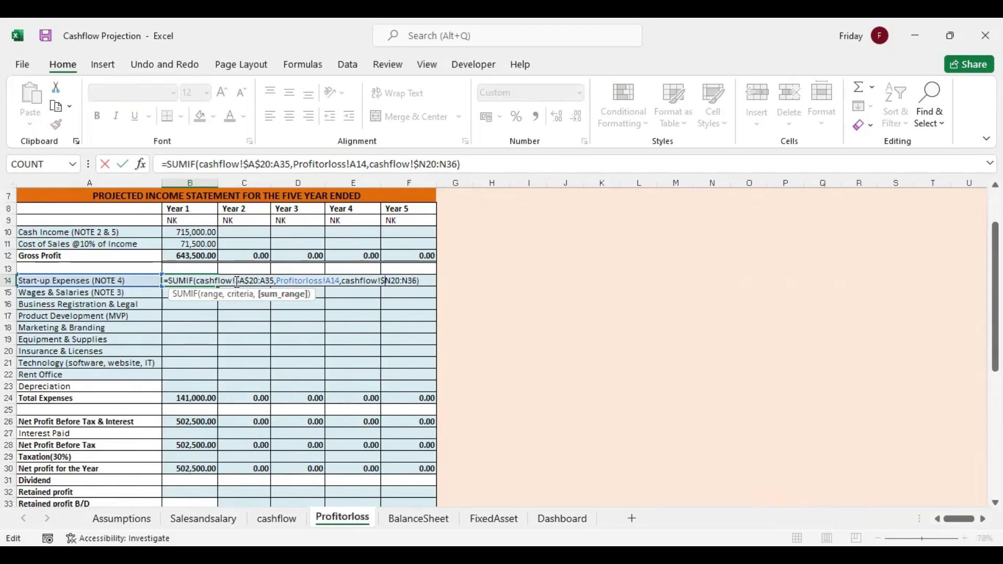
type("$")
type("$")
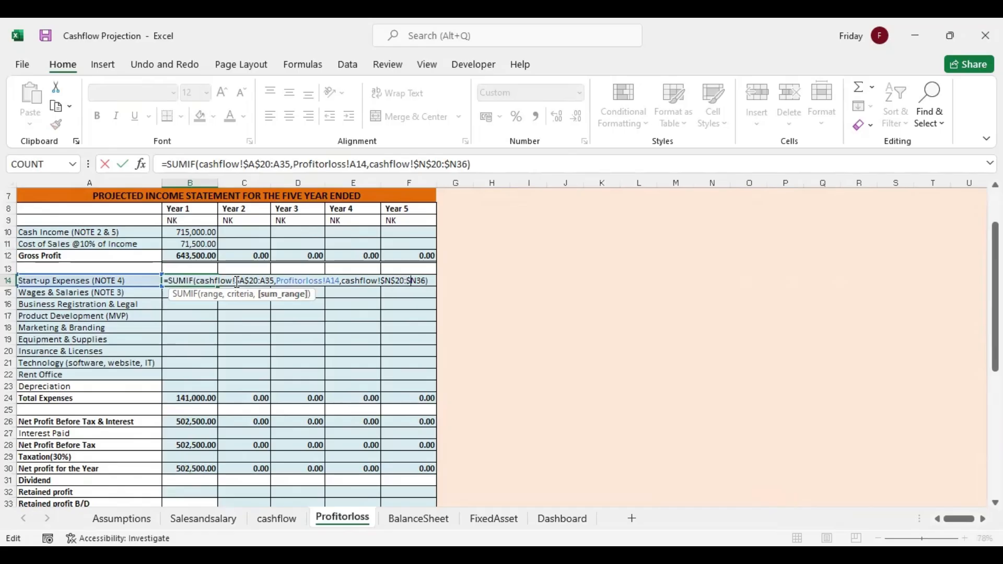
type("$")
Make the criteria range end absolute as $A$35 and fill the B14 formula down through Rent Office in B22
left_click(263, 281)
type("$")
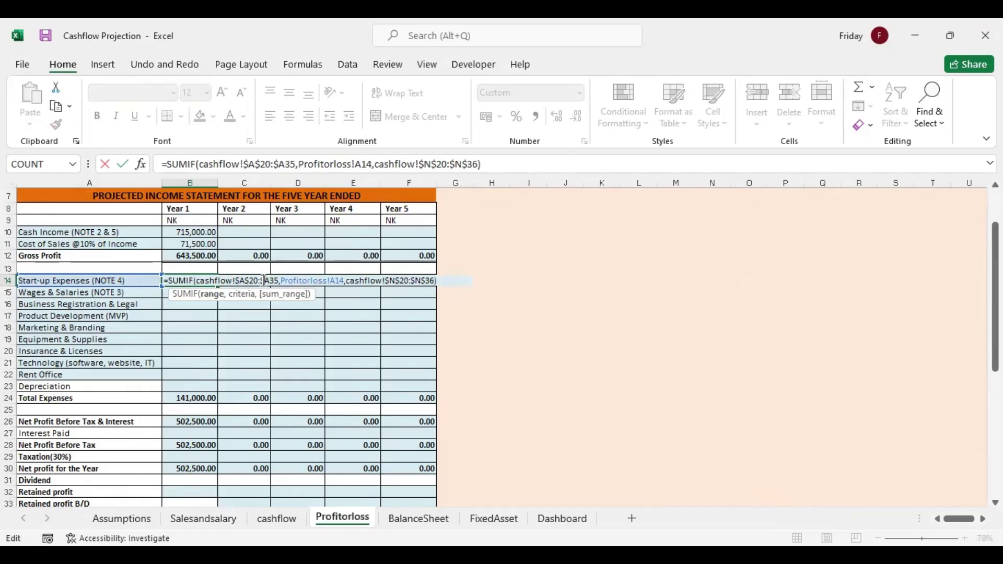
key("Right")
type("$")
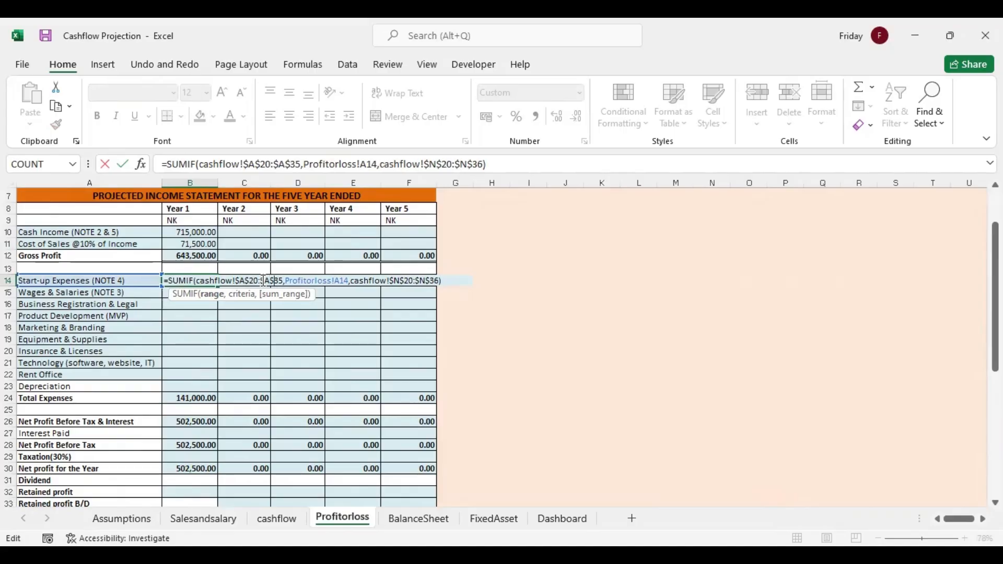
key("Return")
left_click(208, 282)
left_click_drag(217, 286, 217, 379)
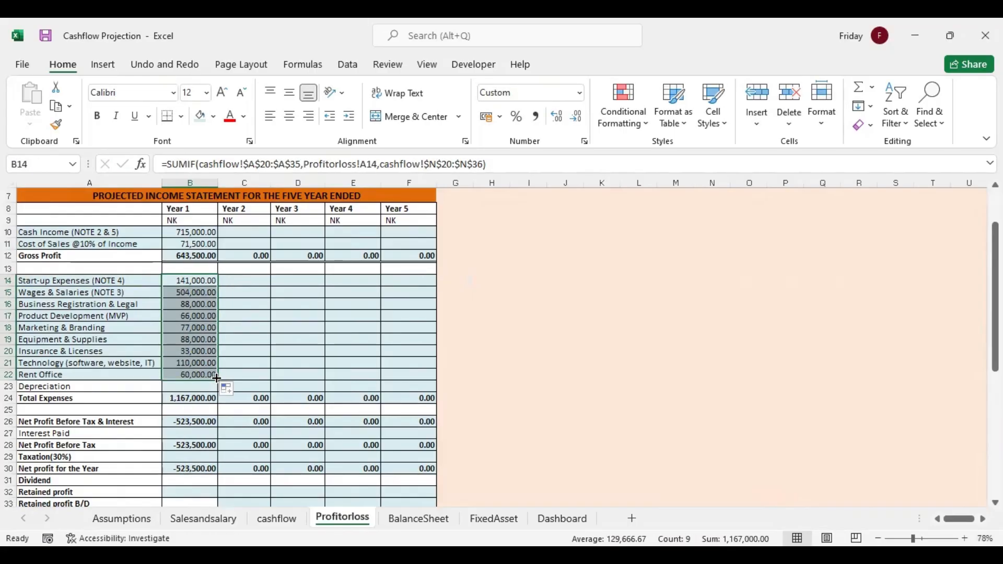
Link the Year 1 Interest Paid cell B27 to the Interest Paid total in cashflow N30
left_click(191, 432)
type("=")
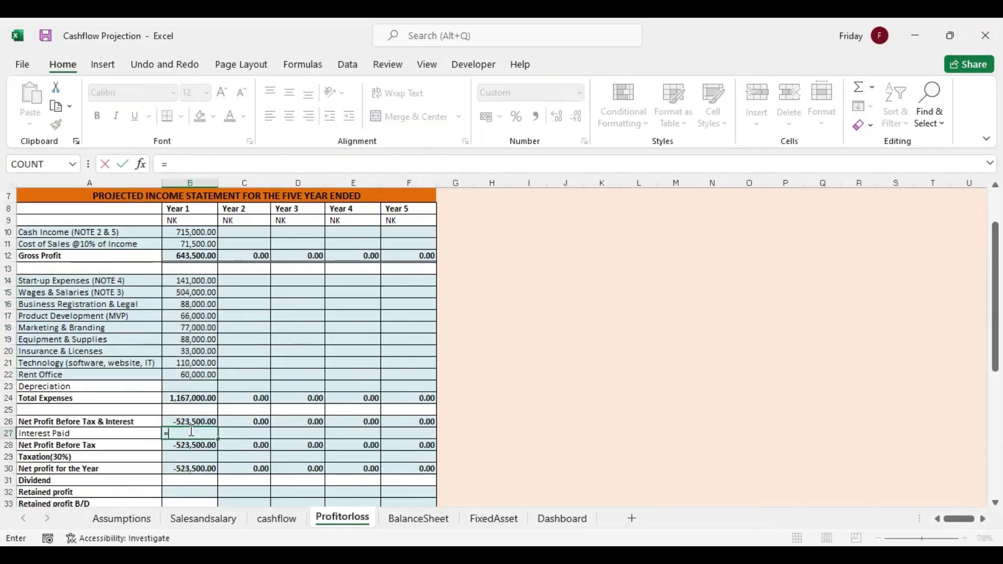
left_click(275, 519)
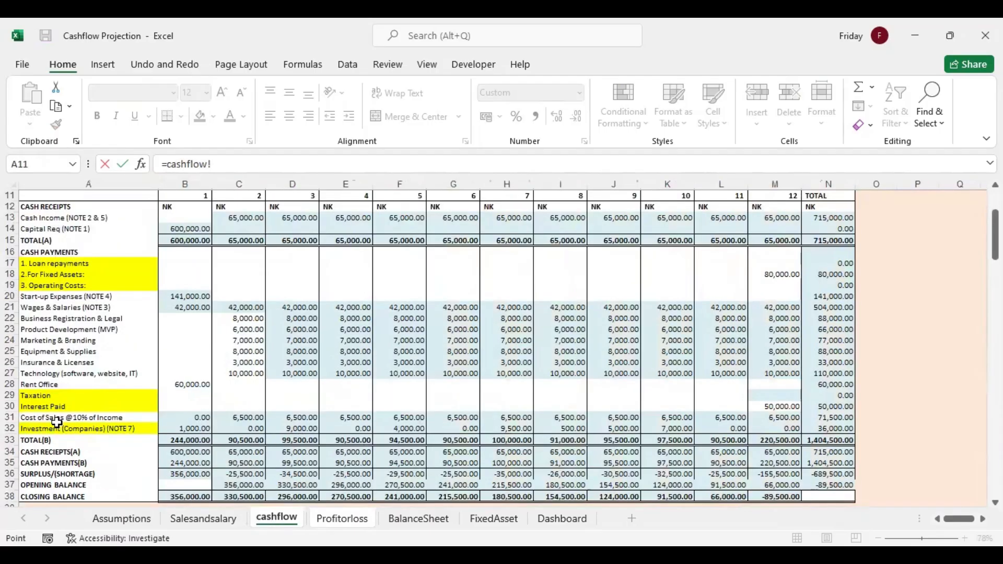
left_click(833, 408)
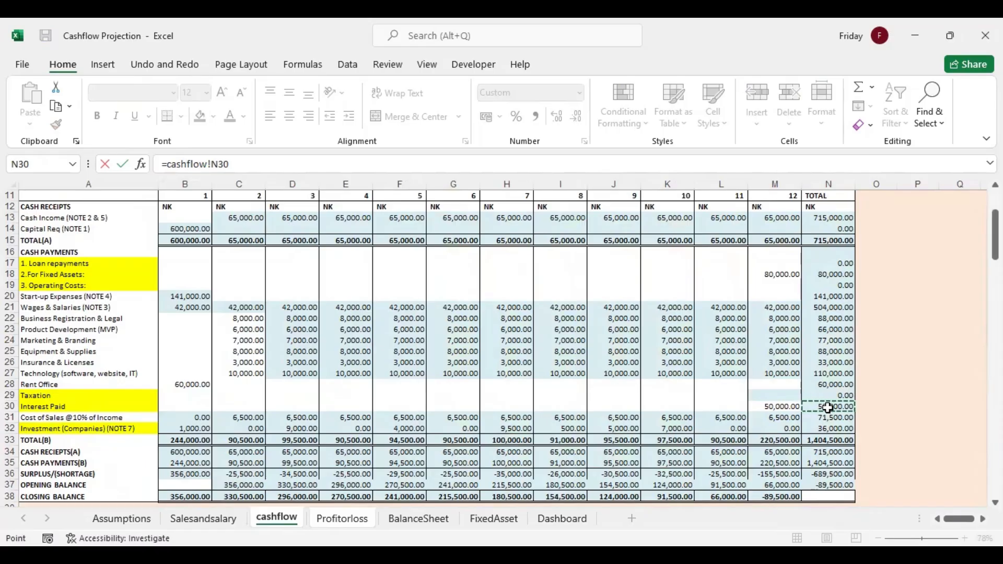
key("Return")
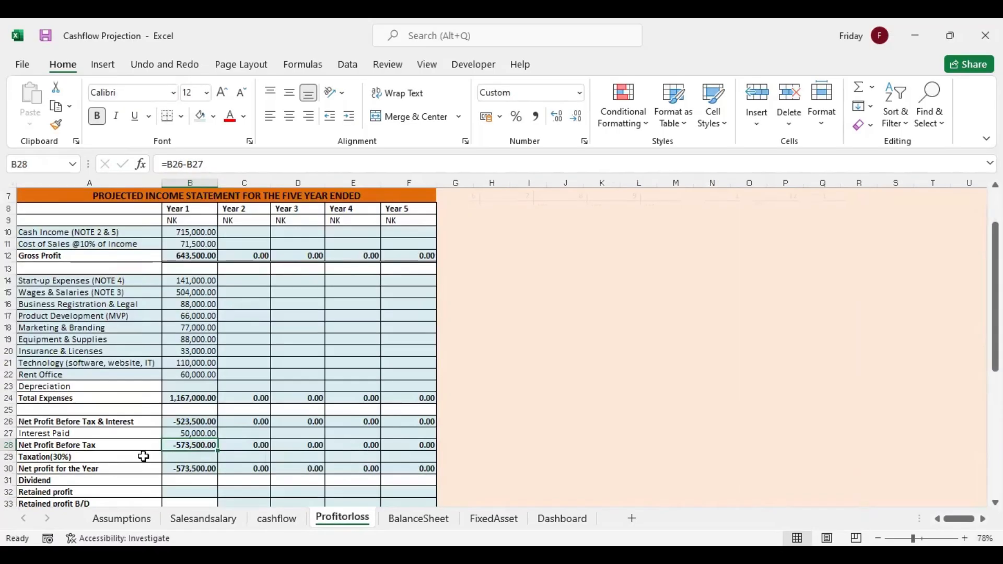
Calculate Year 1 Taxation in B29 as Net Profit Before Tax times 0.3, using =B28*0.3
left_click(180, 455)
type("=")
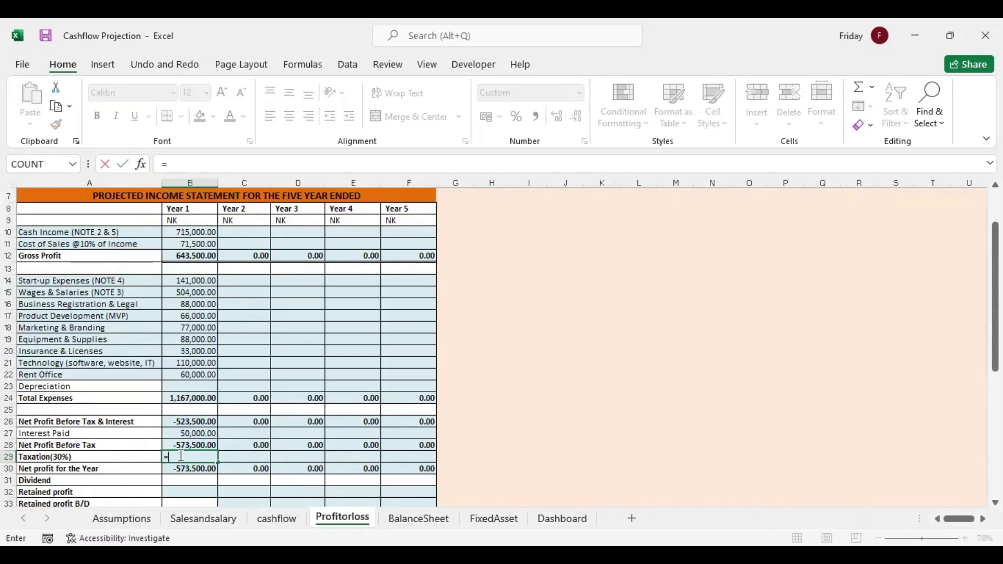
left_click(191, 444)
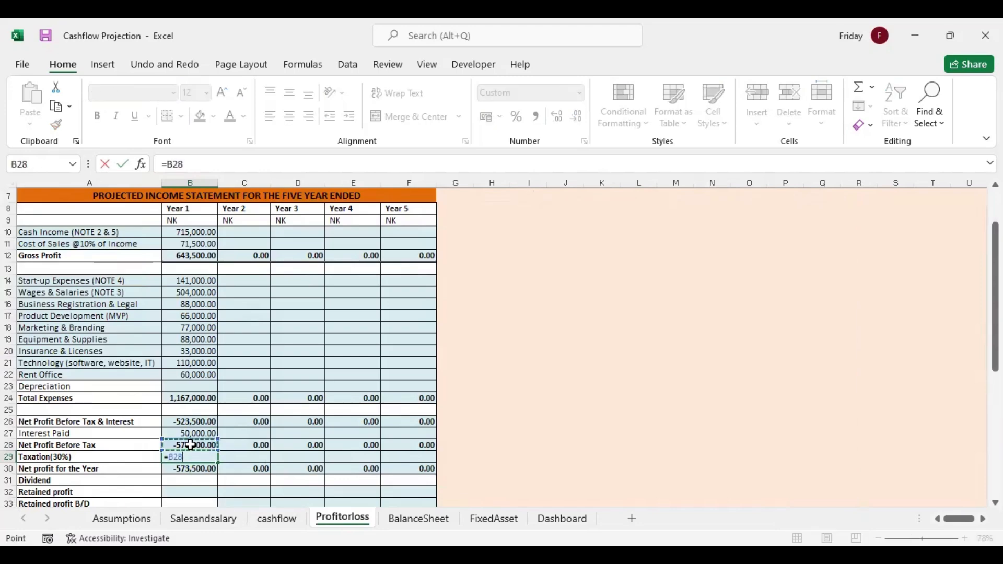
type("*")
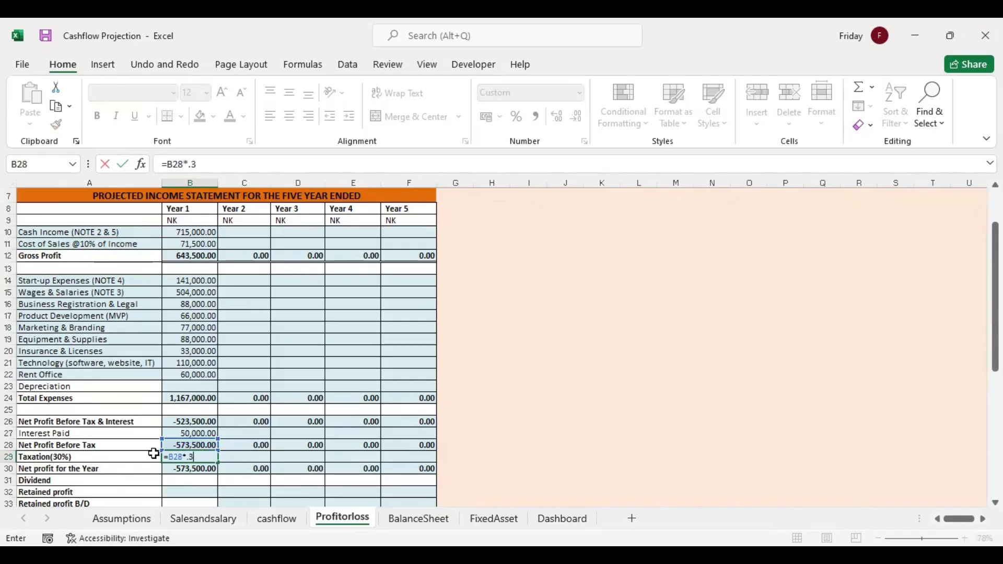
key("Return")
left_click(195, 457)
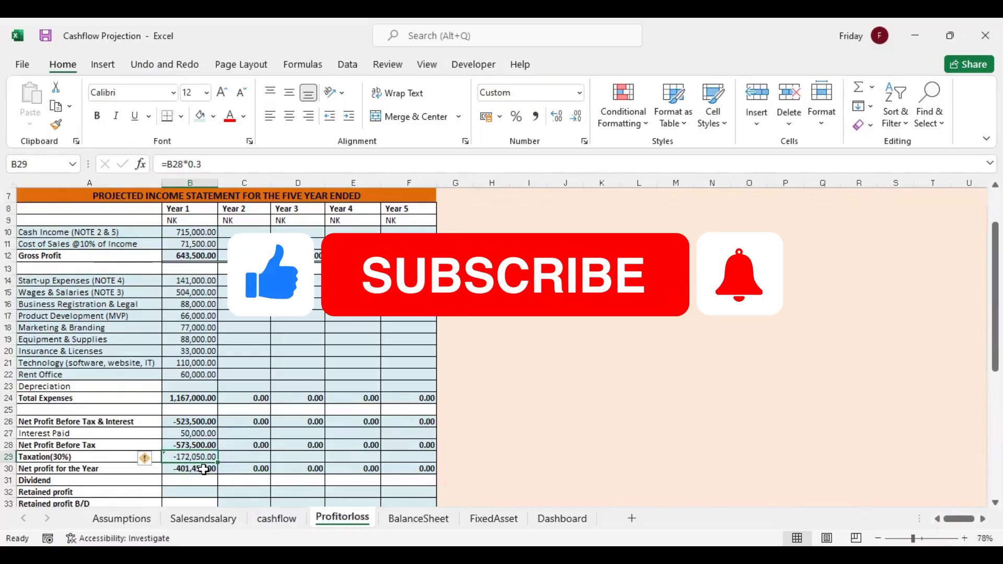
Link the month 12 Taxation cell M29 on the cashflow sheet to the Year 1 taxation in Profitorloss B29
left_click(282, 519)
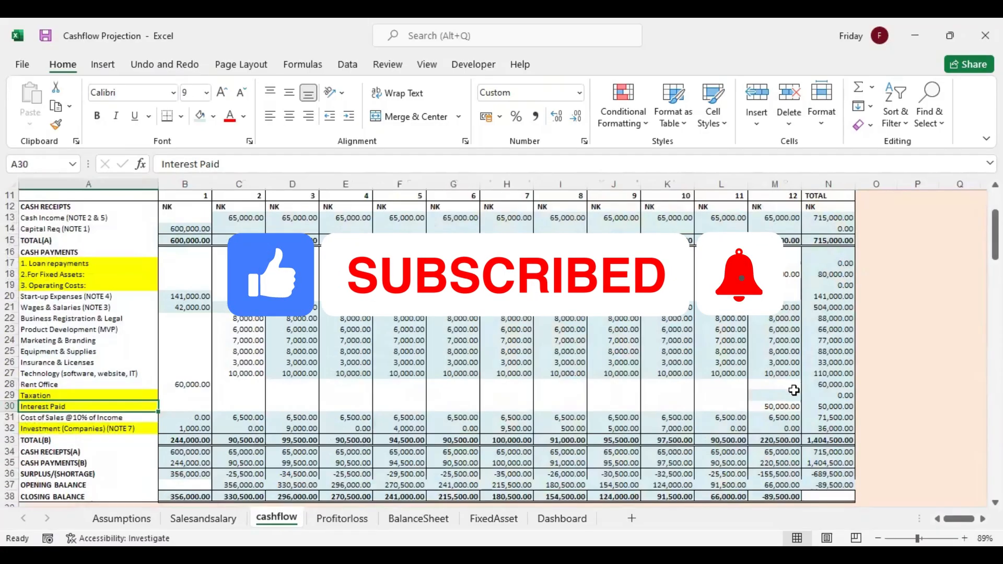
left_click(783, 393)
type("=")
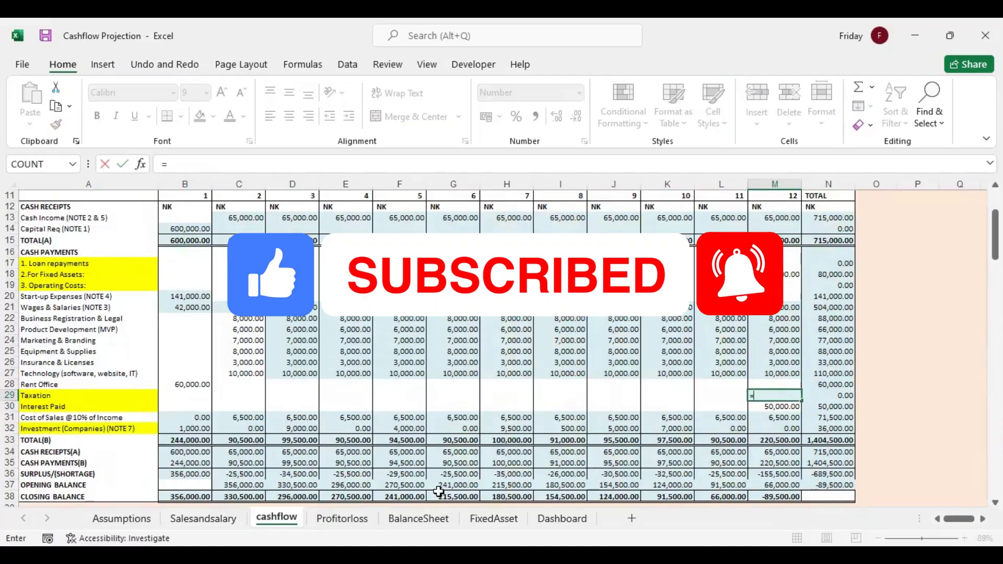
left_click(342, 519)
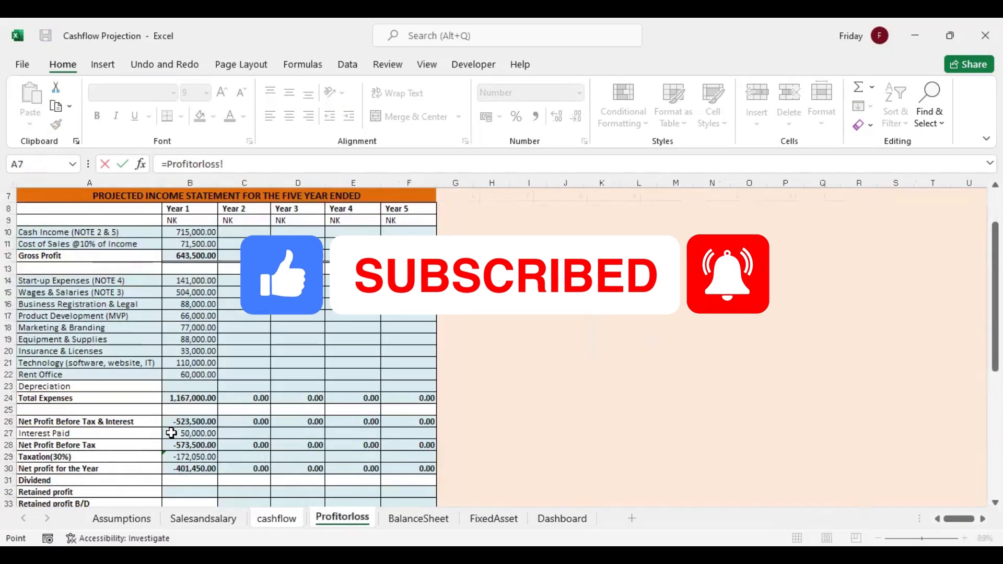
left_click(189, 457)
key("Return")
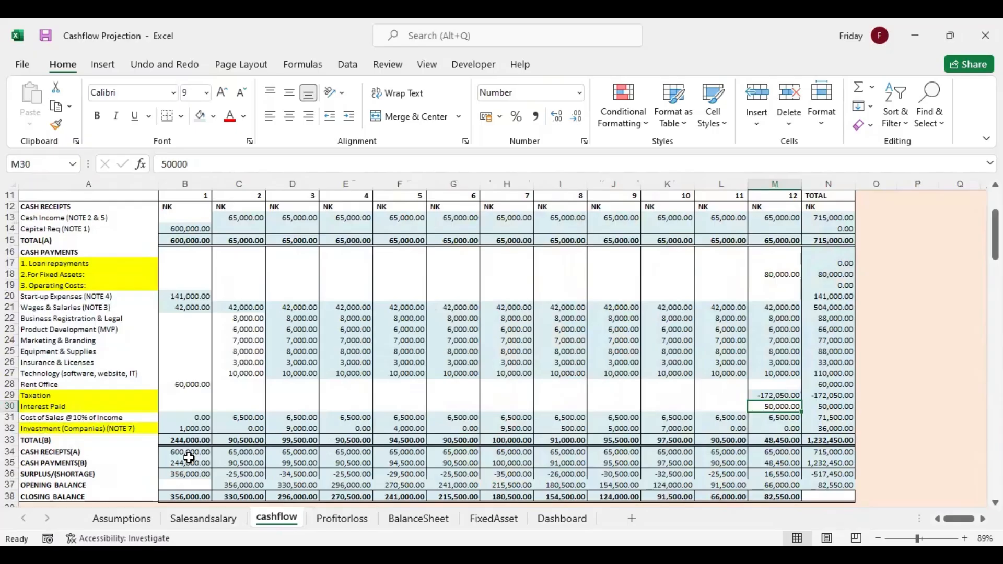
Calculate Year 1 Retained profit in Profitorloss B32 as net profit for the year minus dividend, using =B30-B31
left_click(345, 519)
left_click(192, 480)
key("Down")
key("Down")
key("Down")
key("Down")
key("Down")
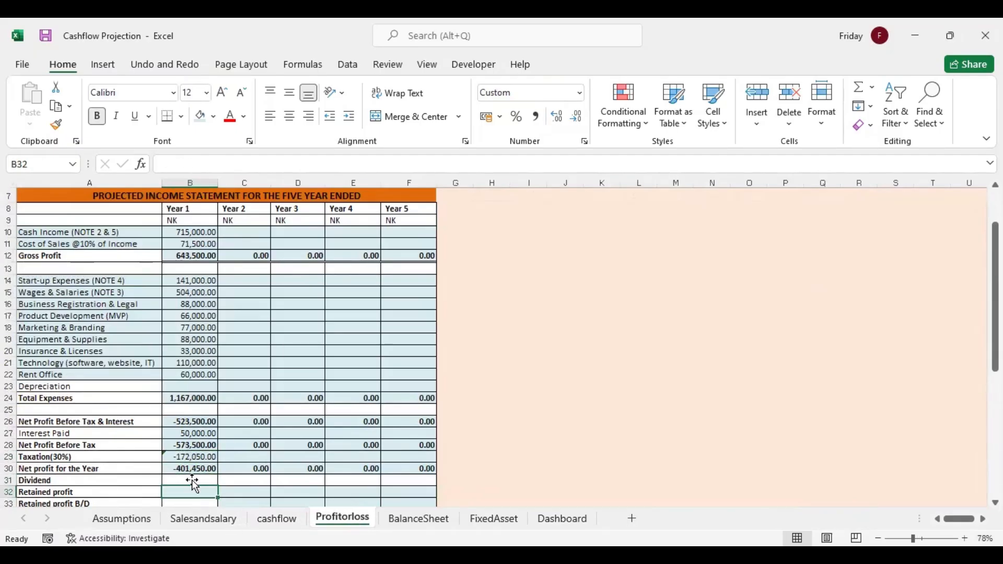
left_click(190, 442)
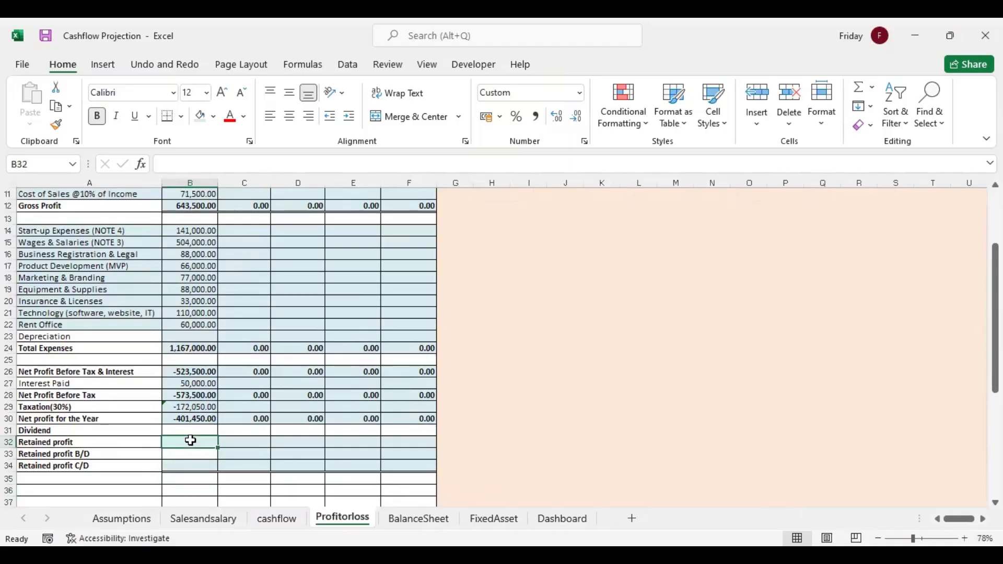
type("=")
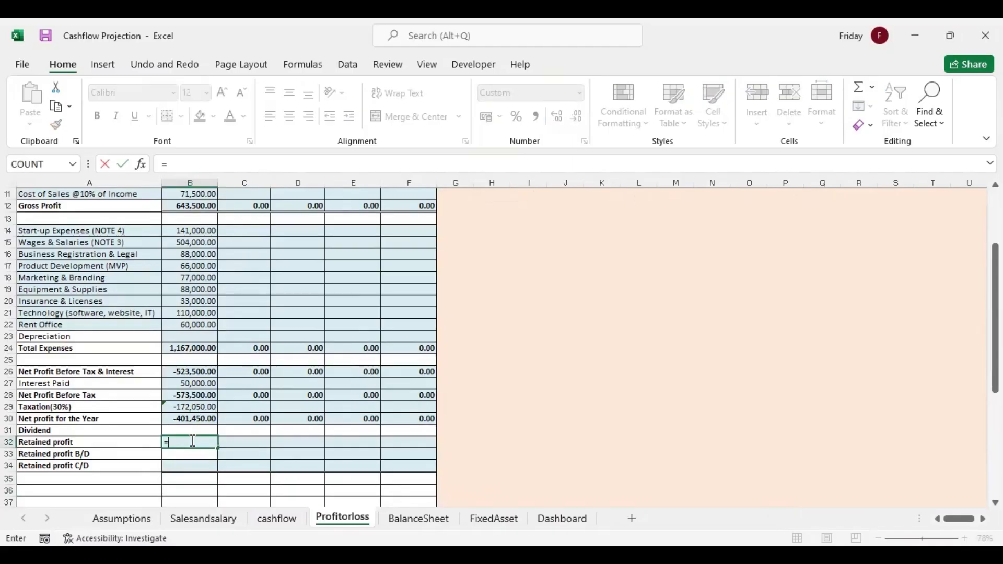
left_click(192, 420)
type("-")
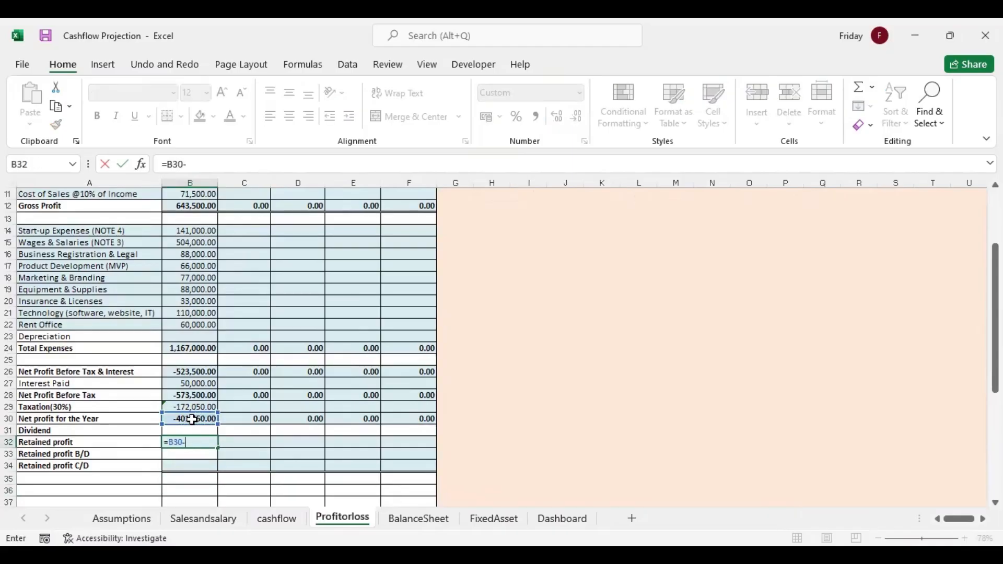
left_click(195, 430)
key("Return")
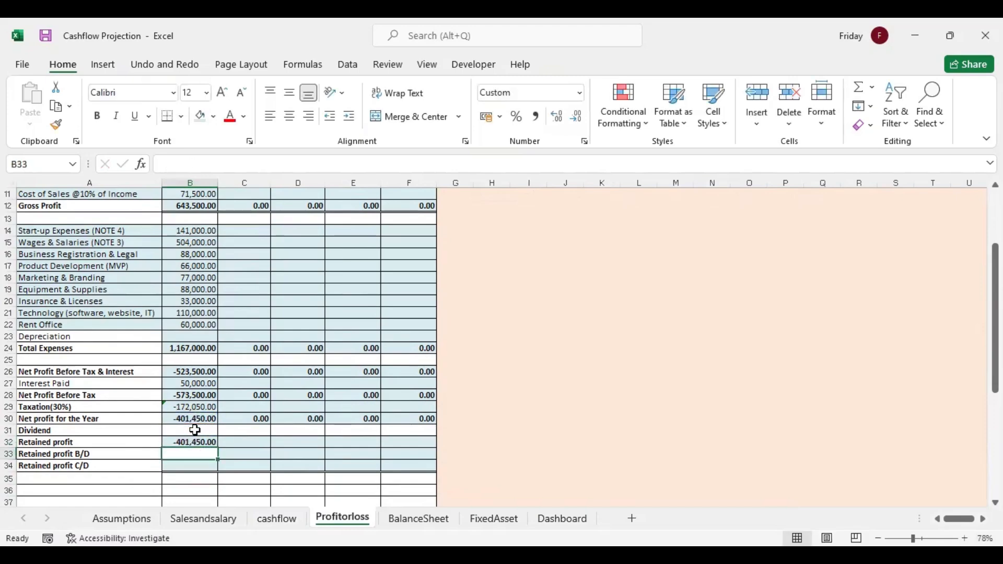
Calculate Year 1 Retained profit C/D in B34 with =SUM(B32:B33)
left_click(196, 466)
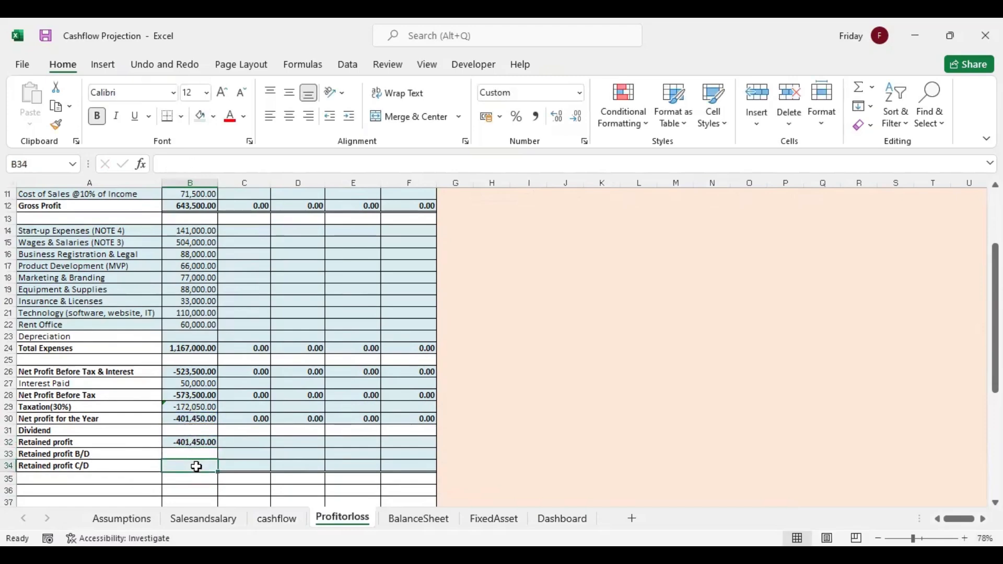
type("=")
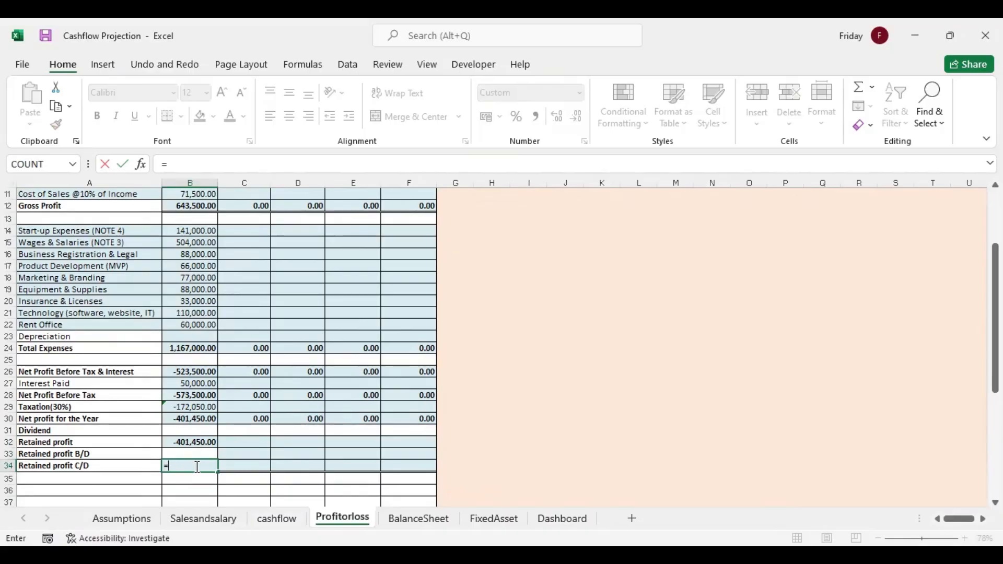
type("sum")
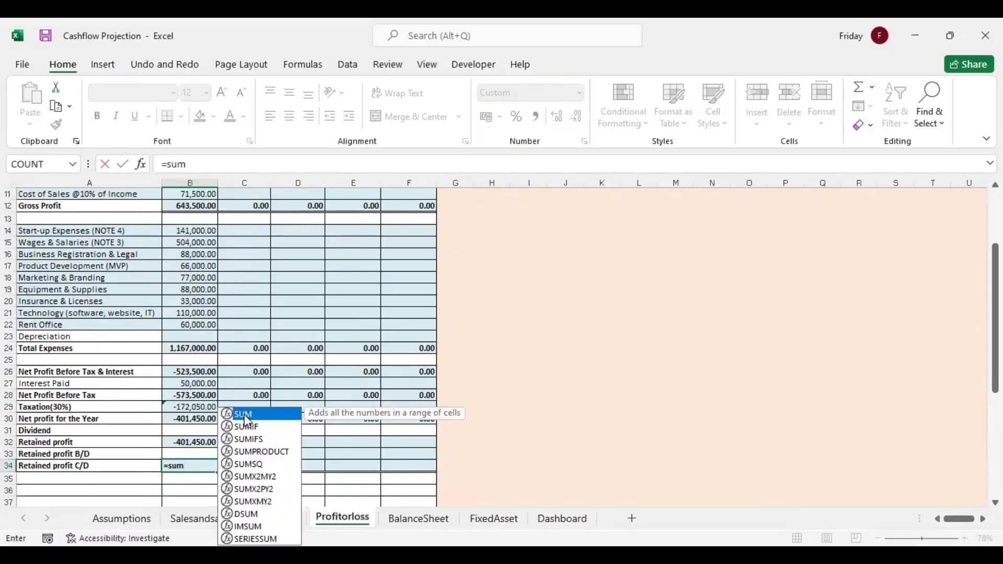
key("Tab")
left_click_drag(198, 442, 195, 454)
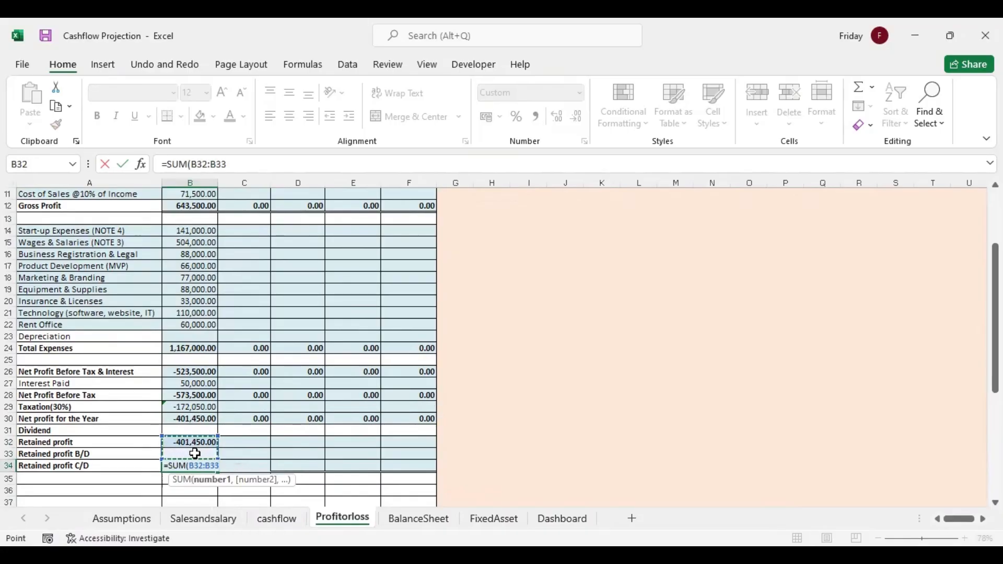
key("Return")
left_click(206, 465)
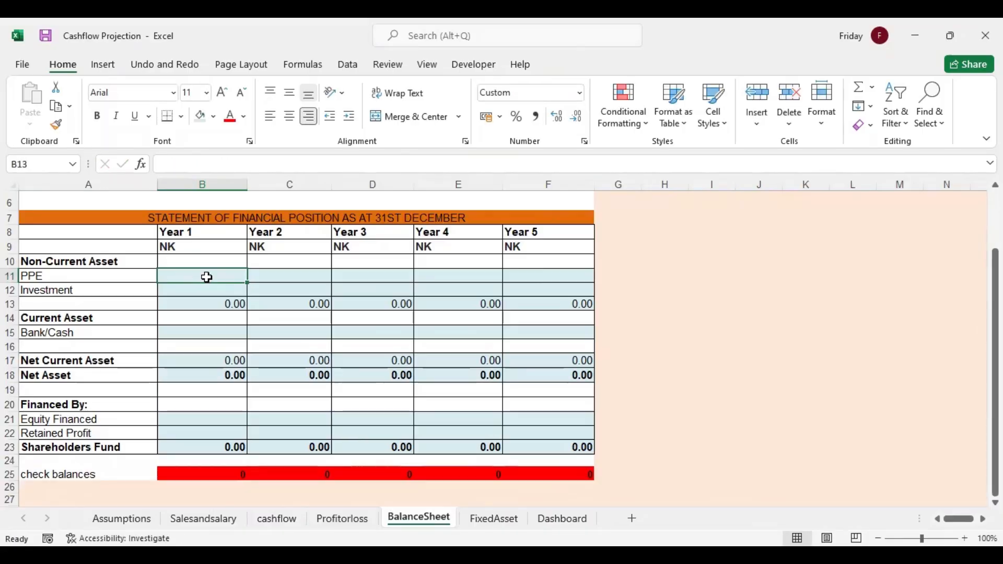
Link Year 1 Bank/Cash in BalanceSheet B15 to the month 12 closing balance in M38 of the Year 1 cashflow statement
left_click(201, 333)
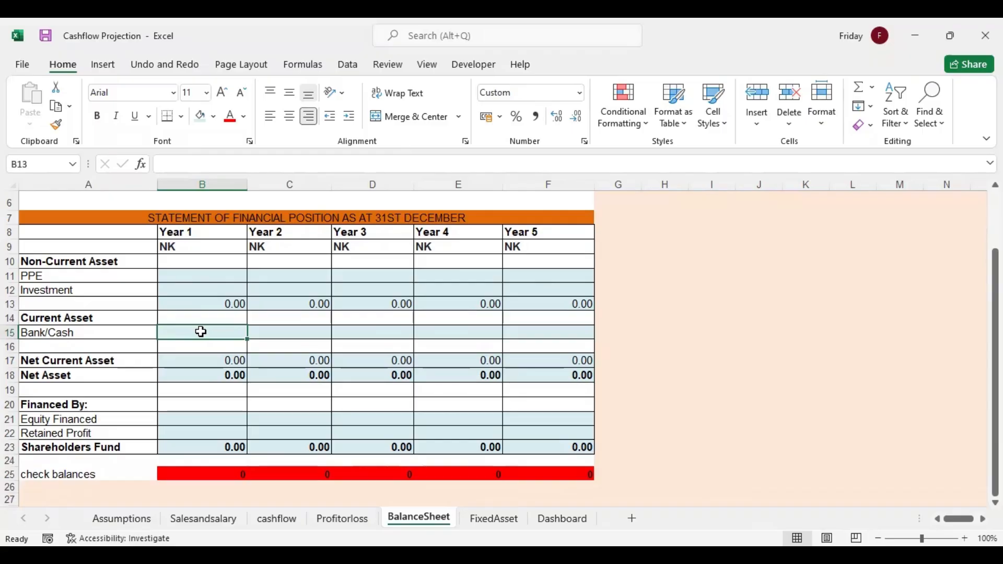
type("=")
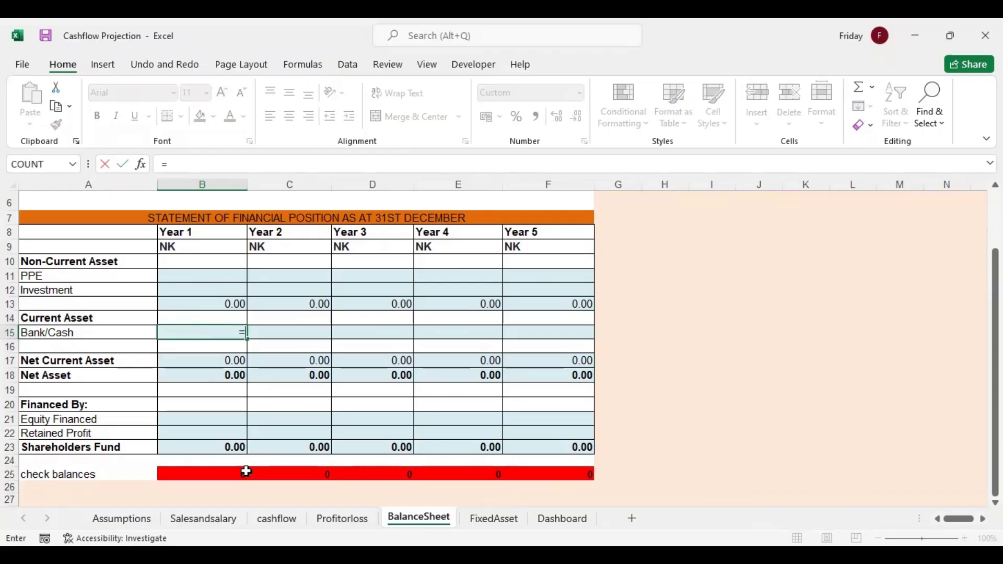
left_click(278, 519)
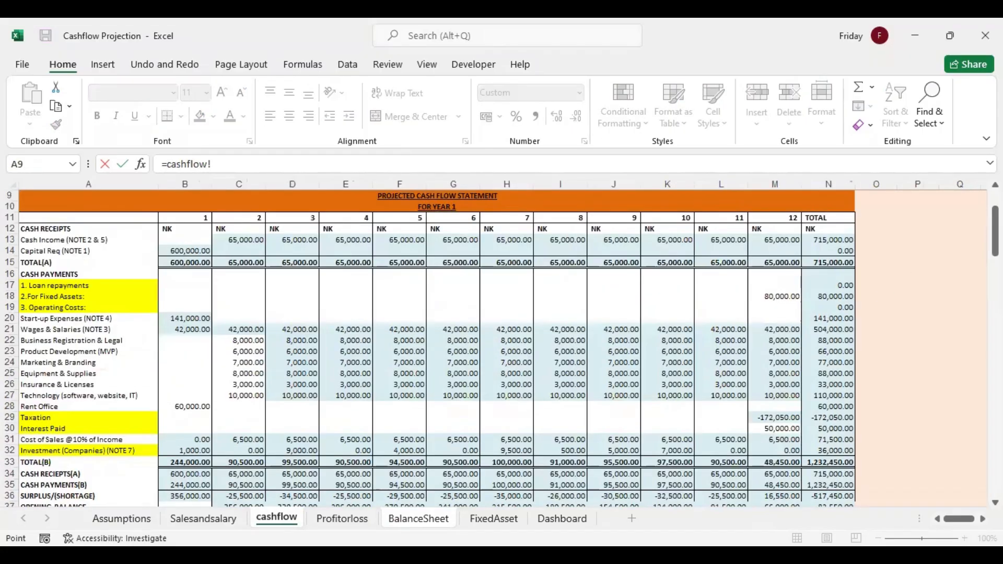
mouse_move(996, 236)
left_mouse_down()
mouse_move(995, 262)
mouse_move(995, 222)
mouse_move(996, 241)
left_mouse_up()
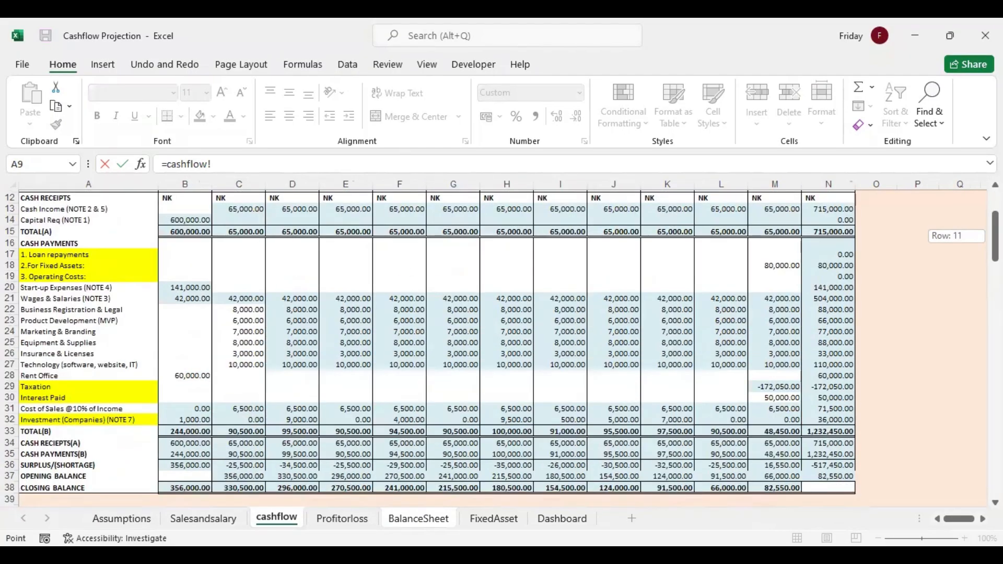
scroll(810, 305, "down", 6)
left_click(782, 274)
key("Return")
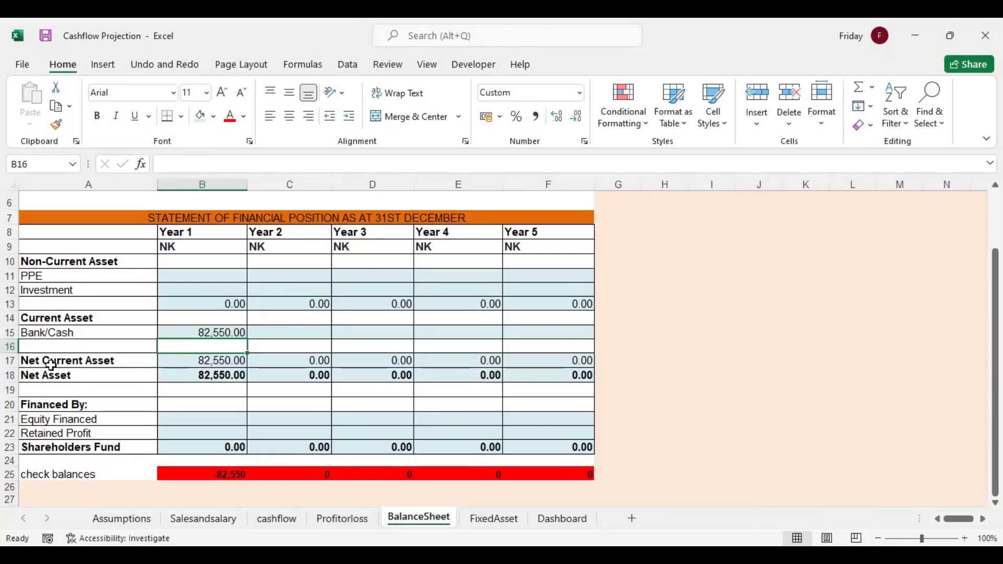
Check the Year 1 Net Current Asset formula =SUM(B15:B16) in B17 and fill it across to Year 5 in F17
double_click(194, 363)
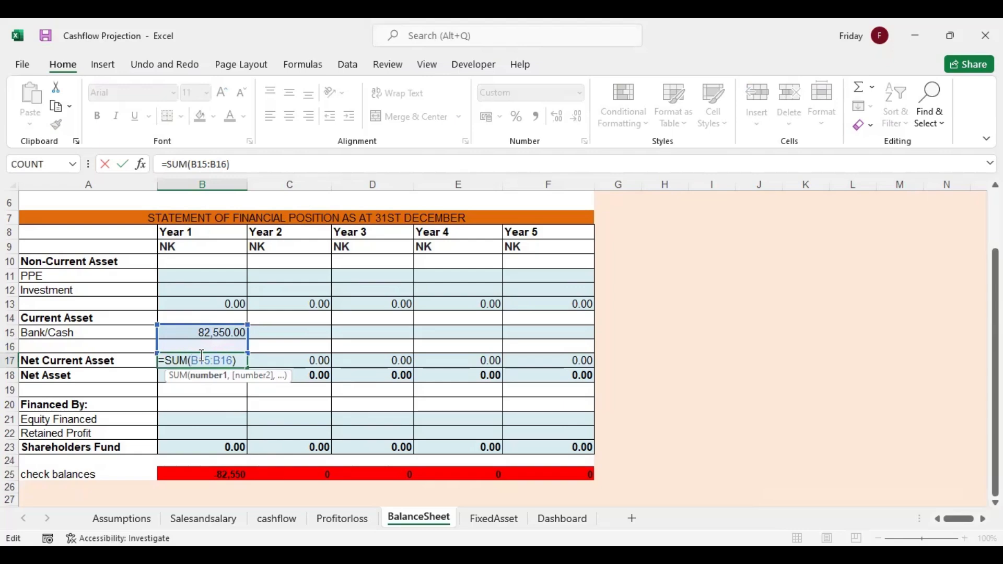
key("Return")
left_click(230, 362)
left_click_drag(248, 366, 591, 362)
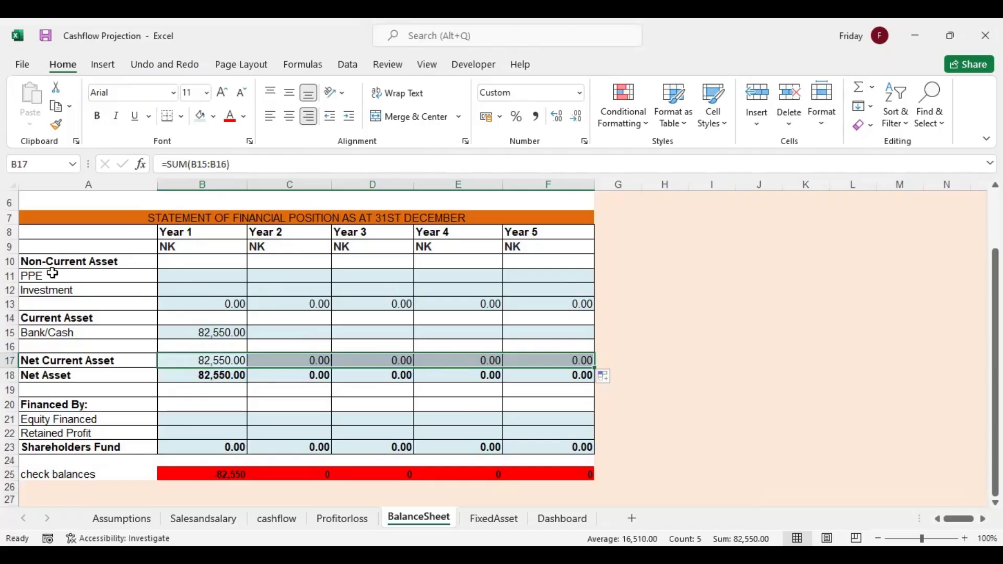
Inspect the Year 1 formulas for the non-current asset total in B13 and Net Asset in B18
double_click(229, 303)
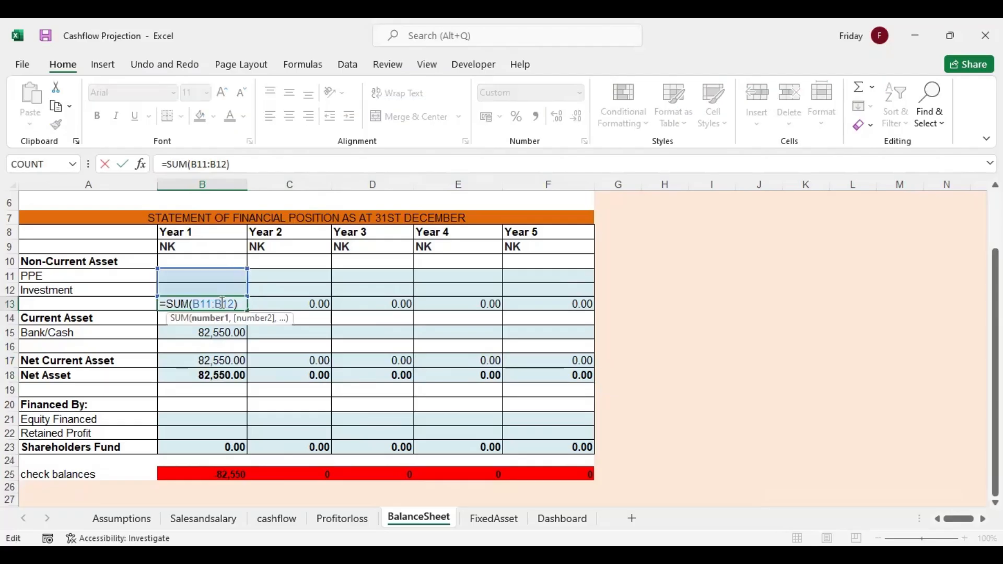
key("Return")
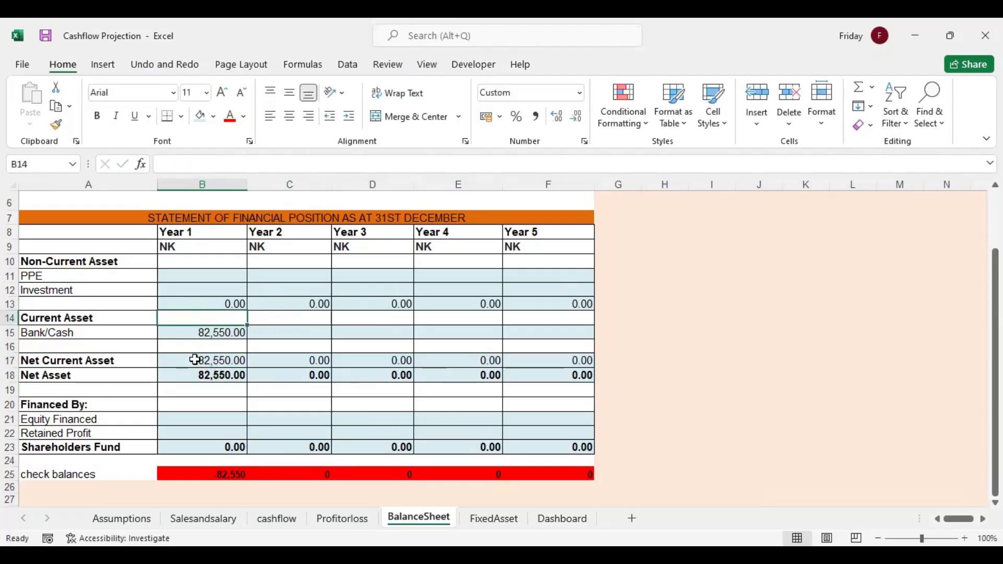
double_click(209, 375)
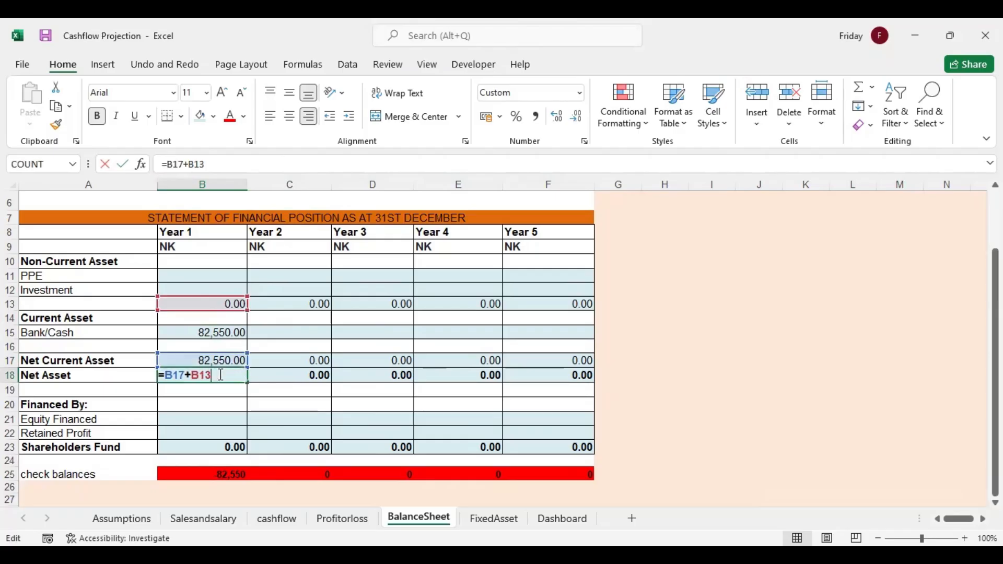
key("Return")
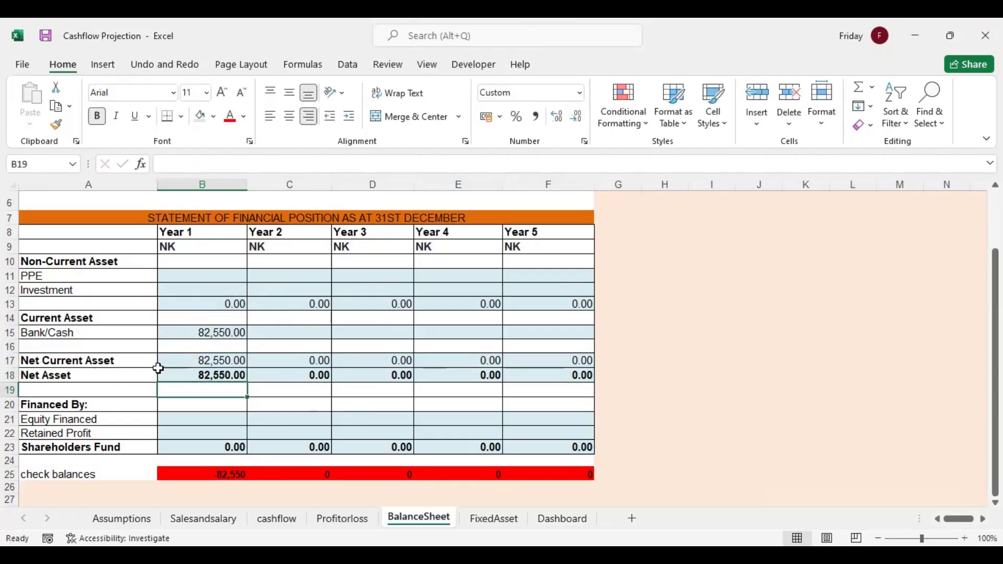
Link Year 1 Equity Financed in BalanceSheet B21 to the month 1 Capital Req amount on the cashflow sheet
left_click(202, 418)
type("=")
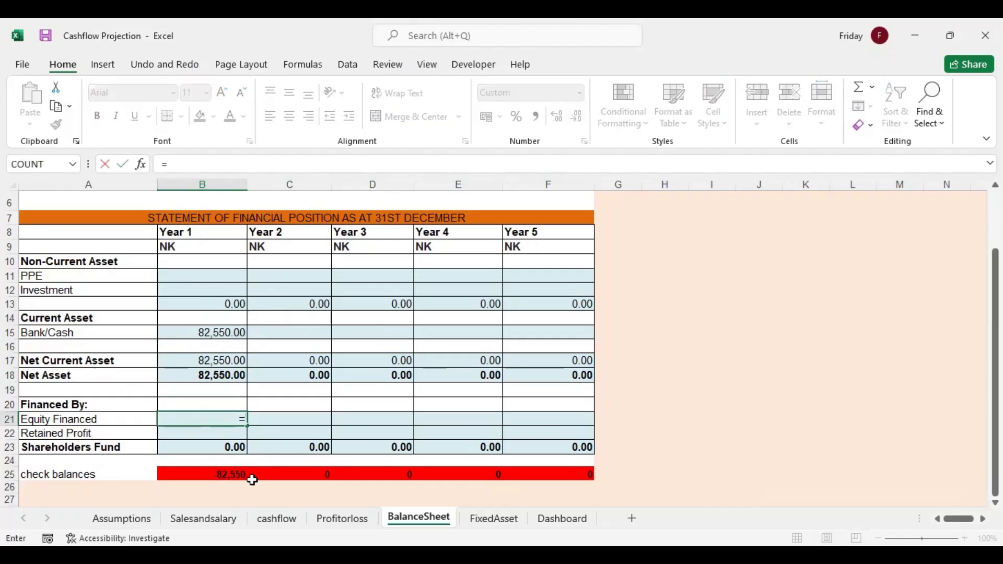
left_click(274, 523)
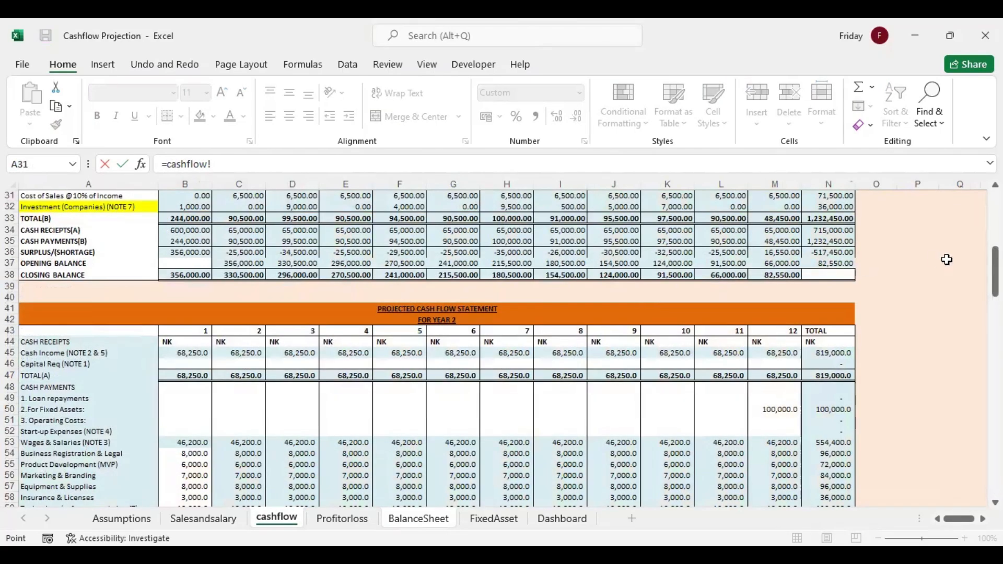
left_click_drag(995, 272, 996, 225)
left_click(195, 294)
key("Return")
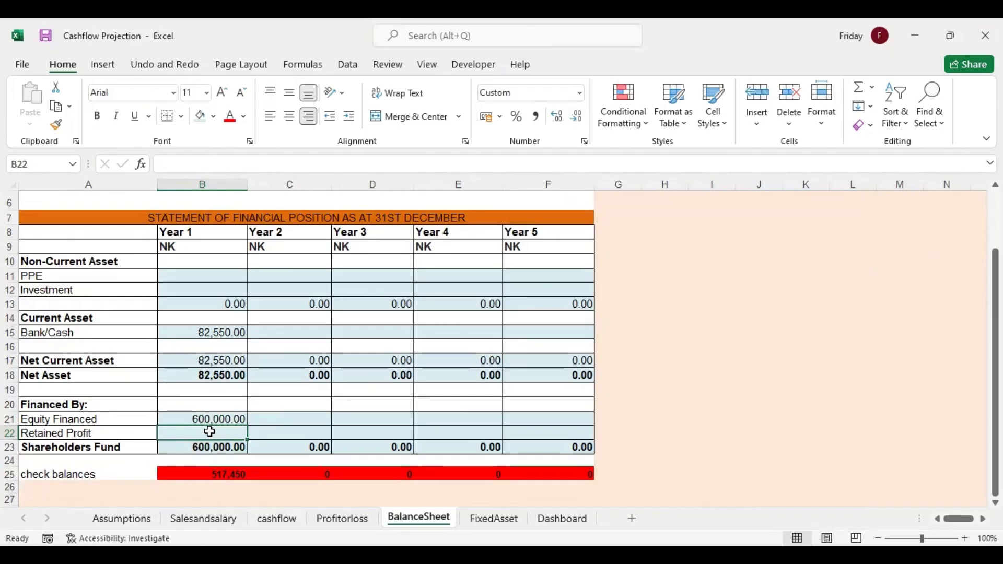
Link Year 1 Retained Profit in BalanceSheet B22 to Retained profit C/D, using =Profitorloss!B34
type("=")
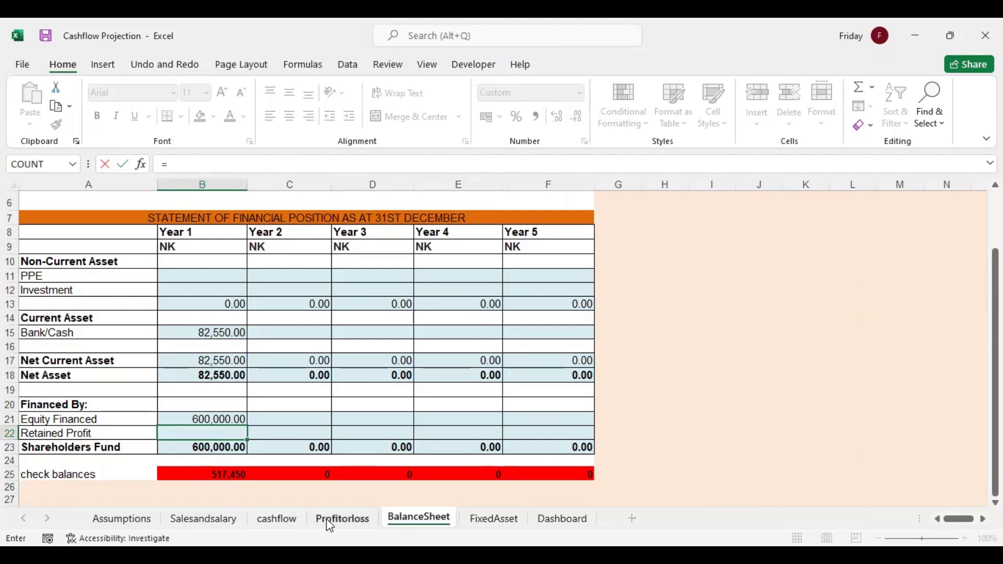
left_click(330, 522)
left_click(194, 359)
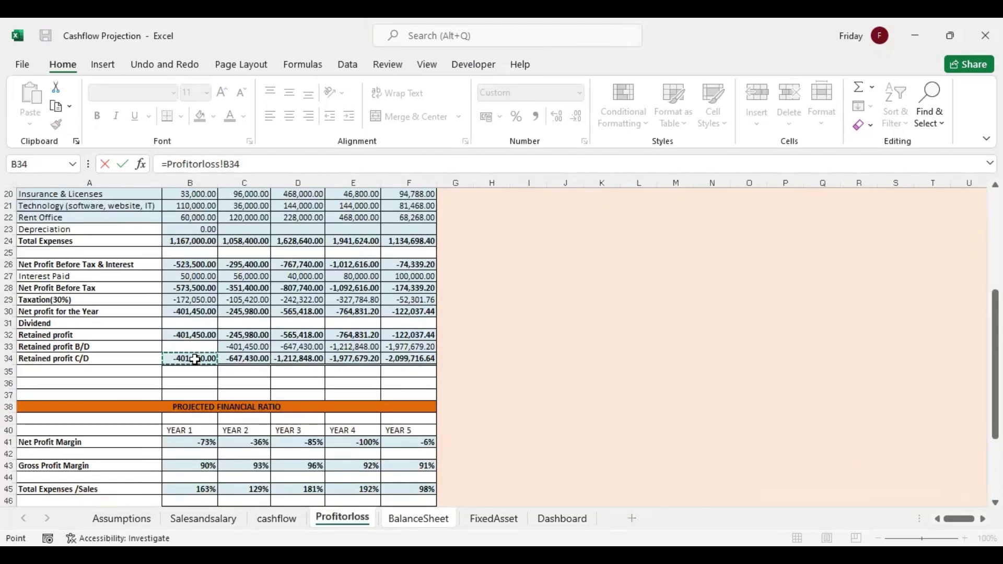
key("Return")
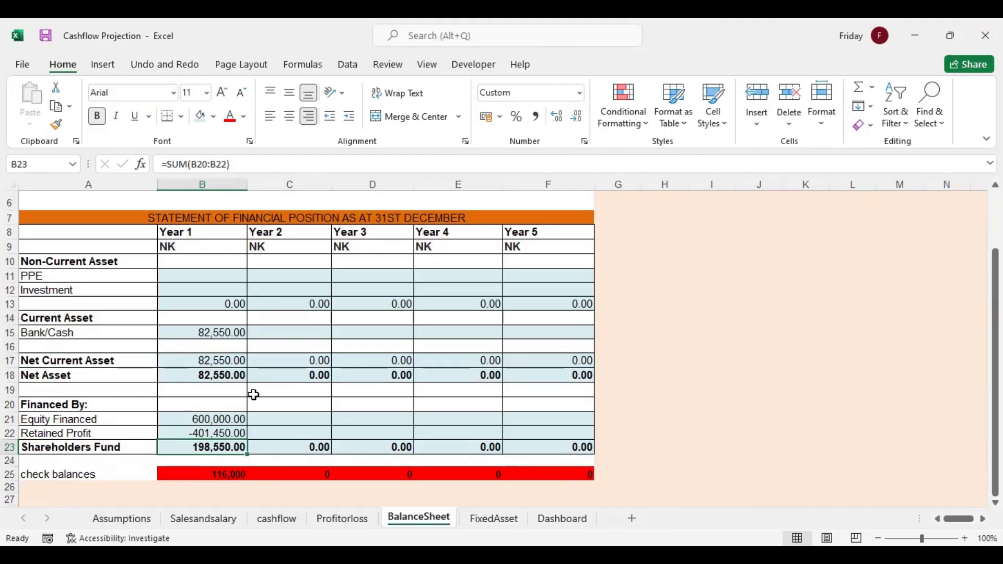
Link Year 1 Investment in BalanceSheet B12 to the Investment (Companies) total, using =cashflow!N32
left_click(211, 288)
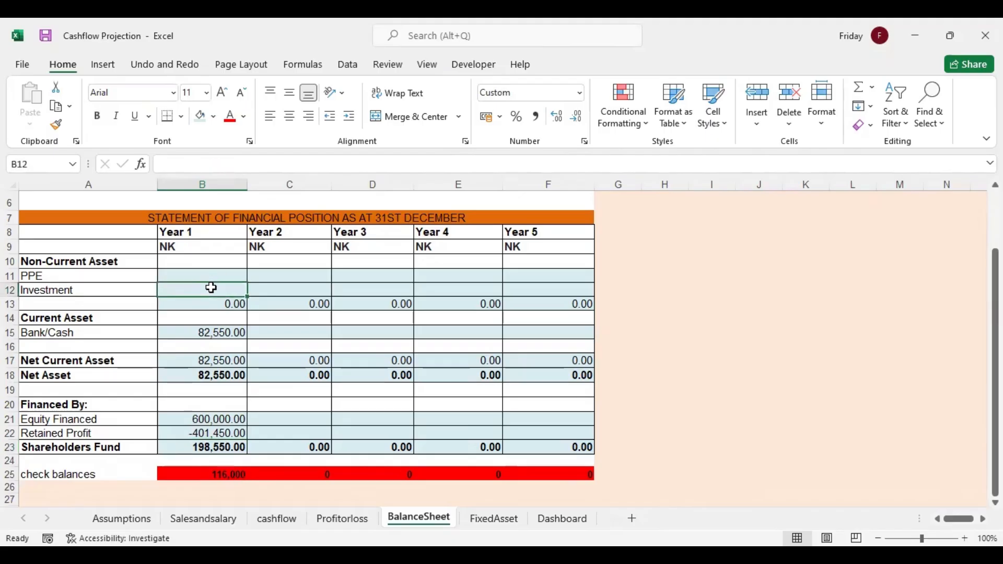
type("=")
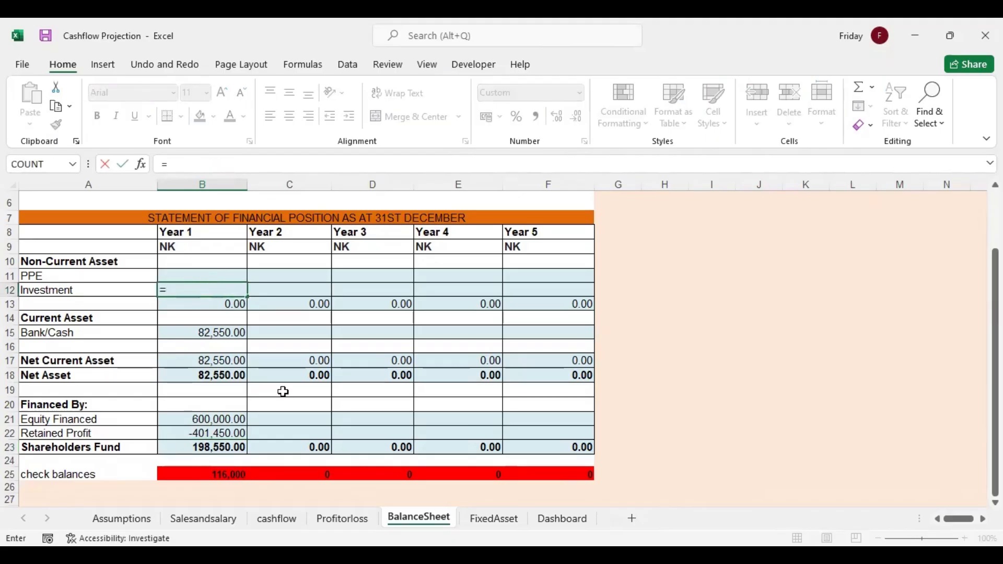
left_click(277, 518)
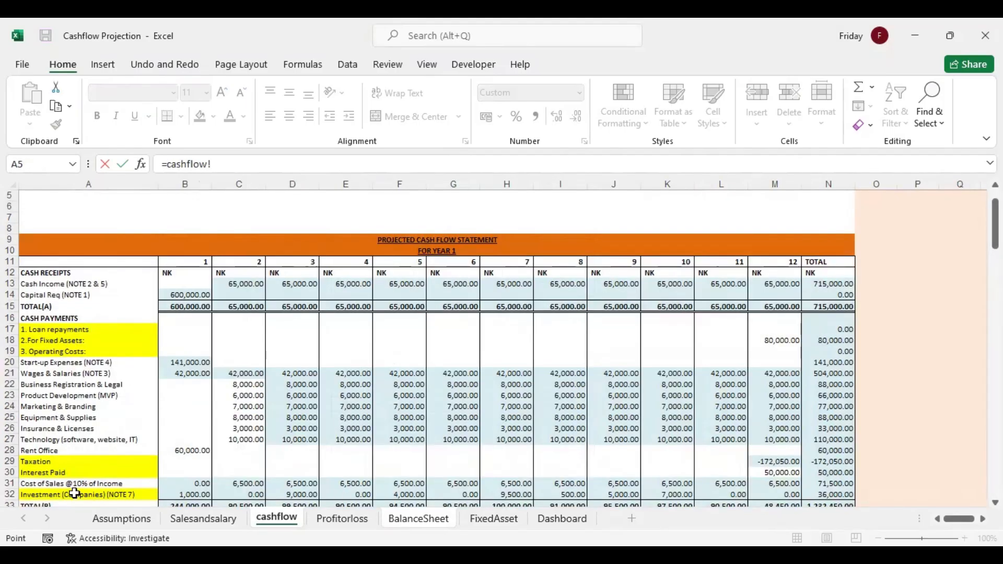
left_click(812, 495)
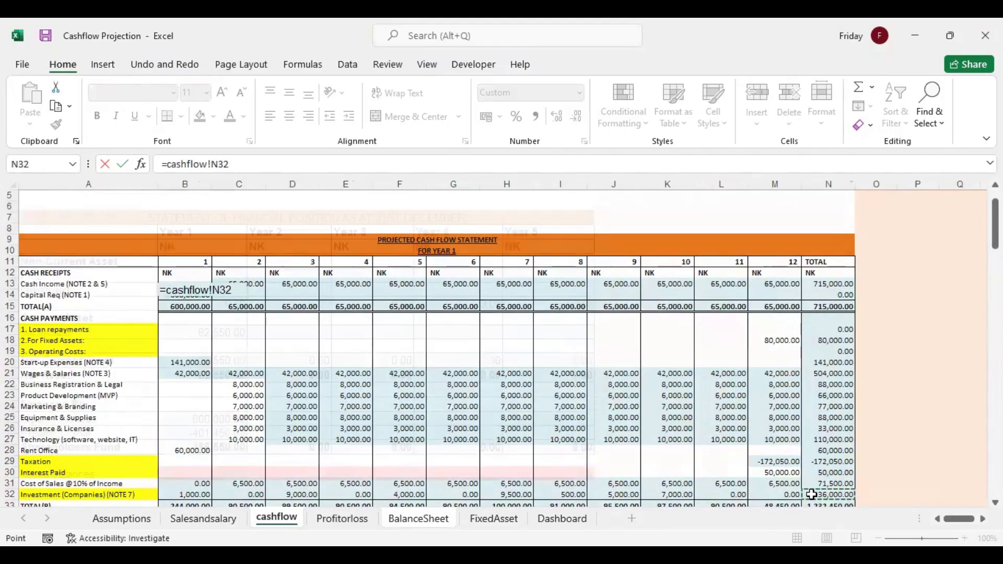
key("Return")
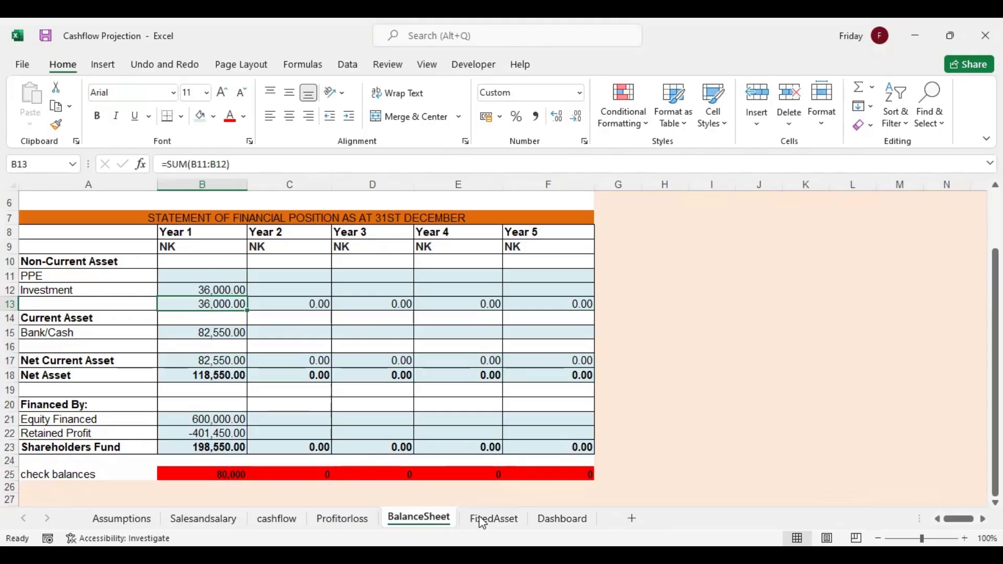
Link the Year 1 addition in FixedAsset B9 to the fixed assets total in N18 on the cashflow sheet
left_click(493, 520)
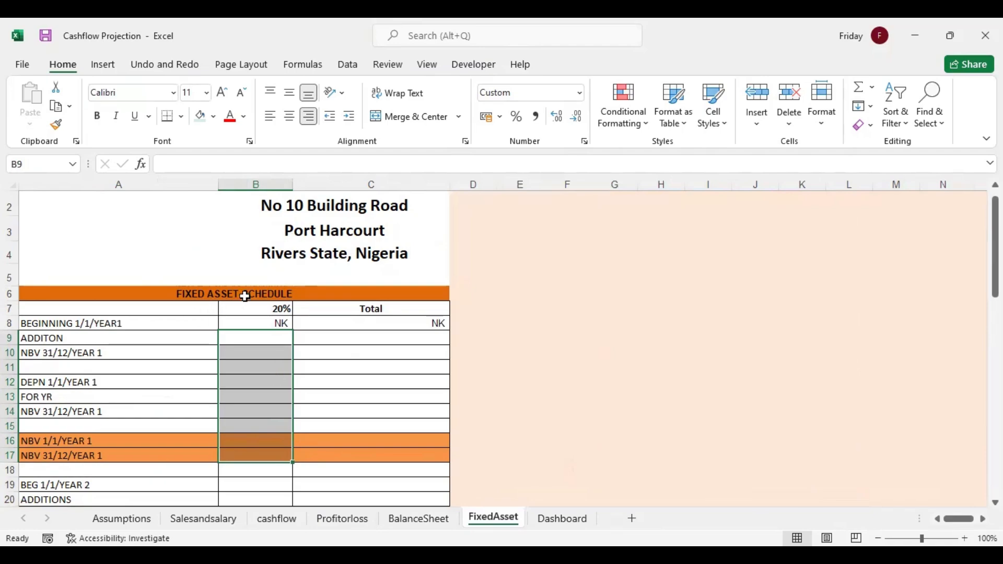
left_click(55, 337)
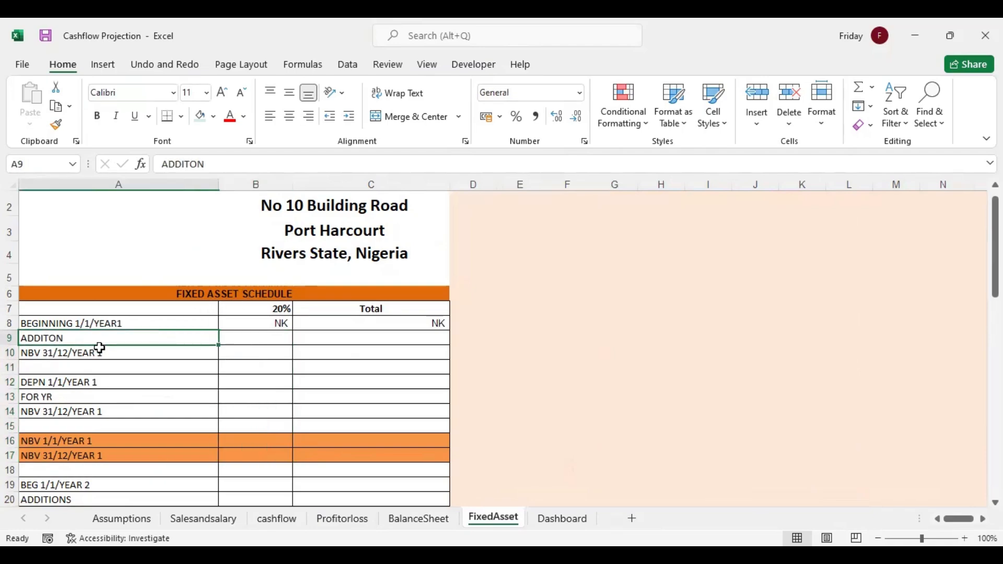
left_click(93, 351)
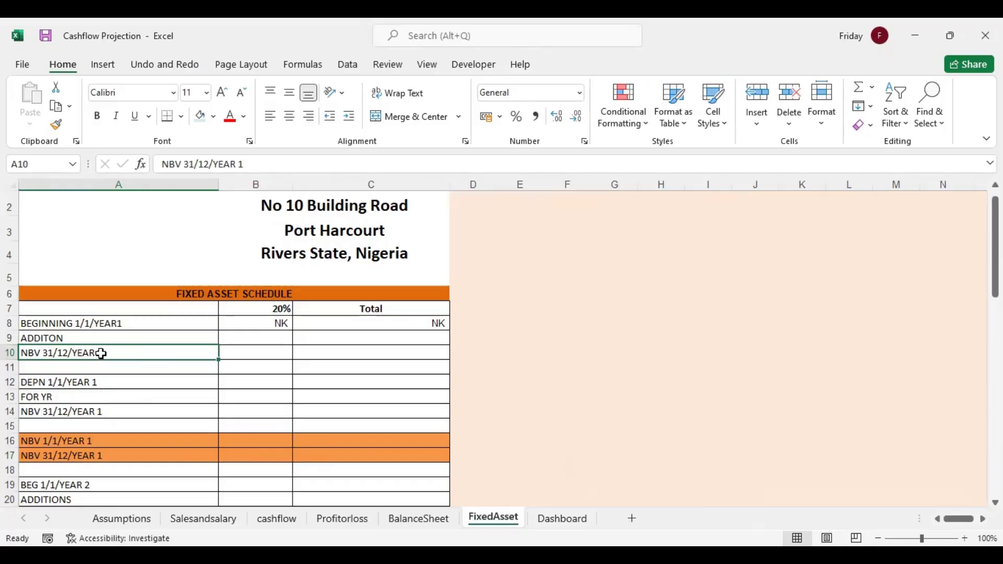
left_click(250, 334)
type("=")
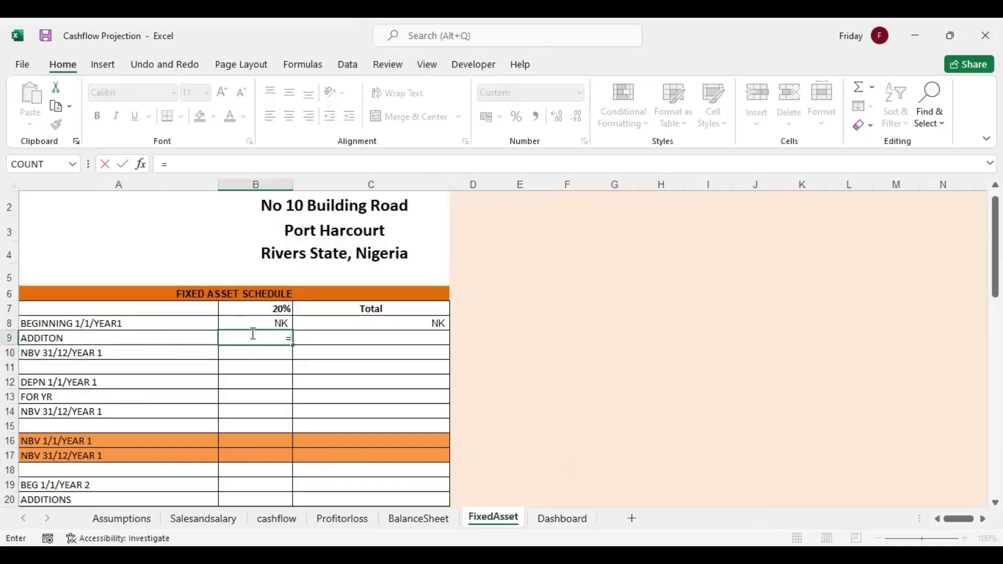
left_click(277, 517)
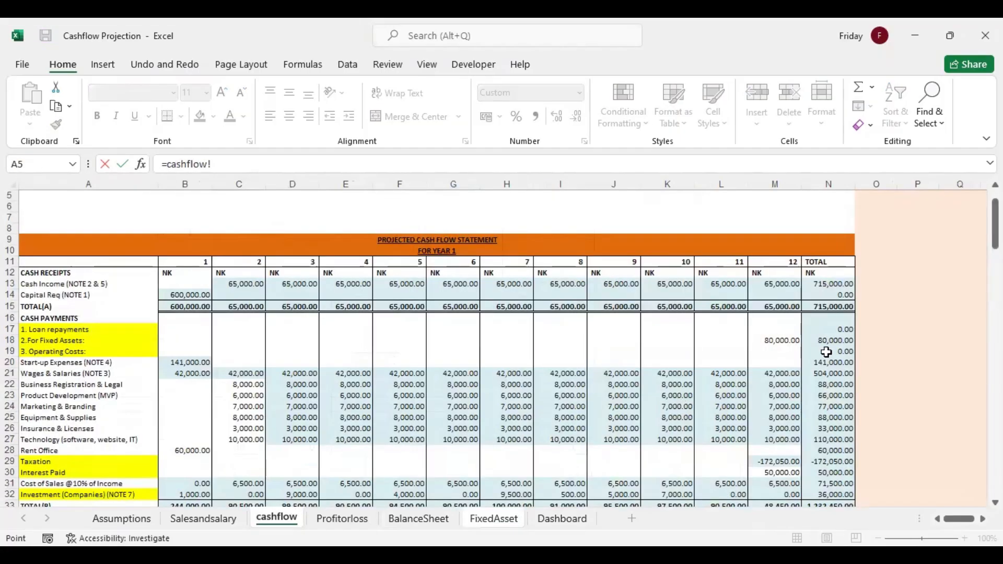
left_click(826, 340)
key("Return")
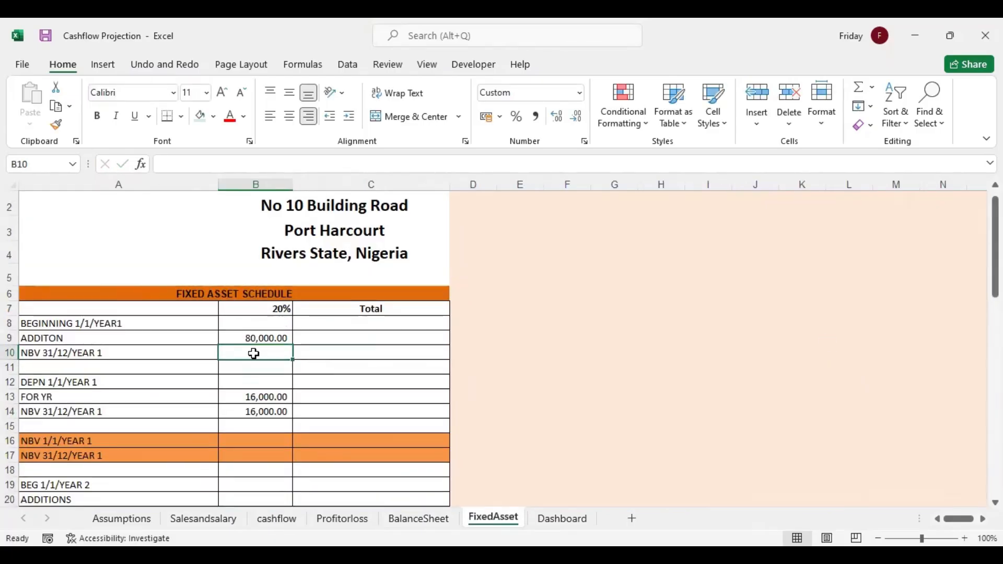
Sum the Year 1 beginning balance and addition, B8:B9, in B10 of the fixed asset schedule
type("=")
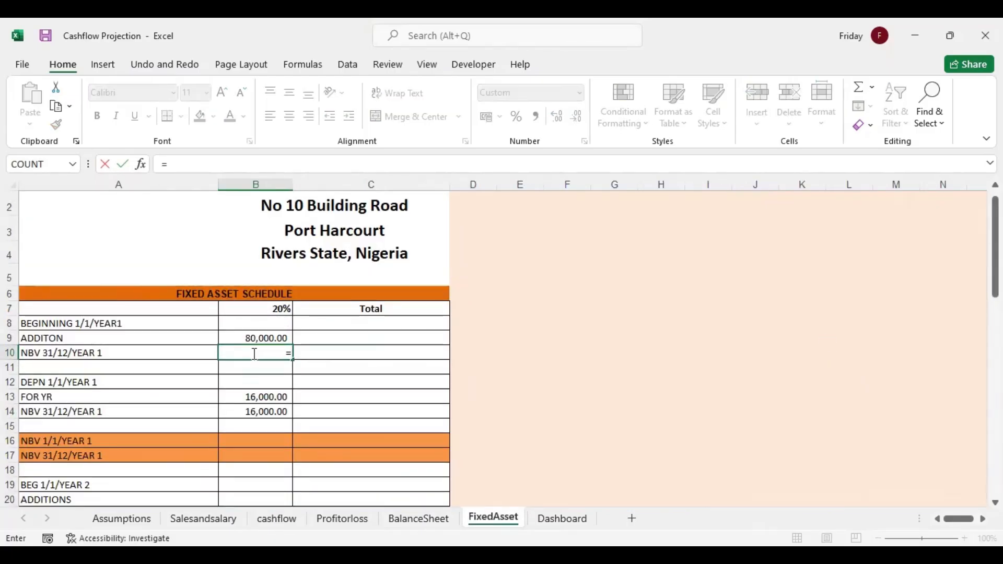
type("sum")
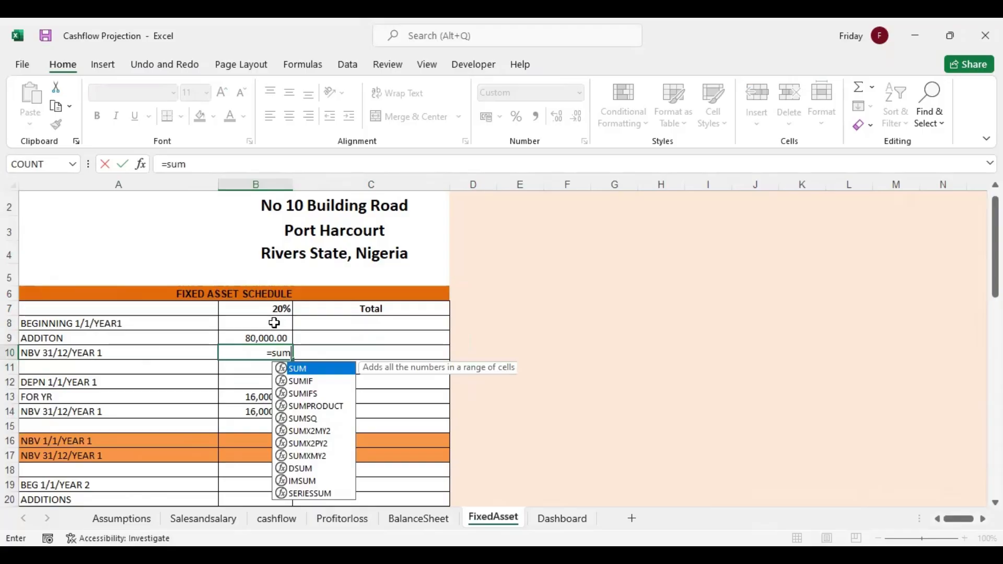
key("Tab")
left_click_drag(271, 320, 270, 332)
key("Return")
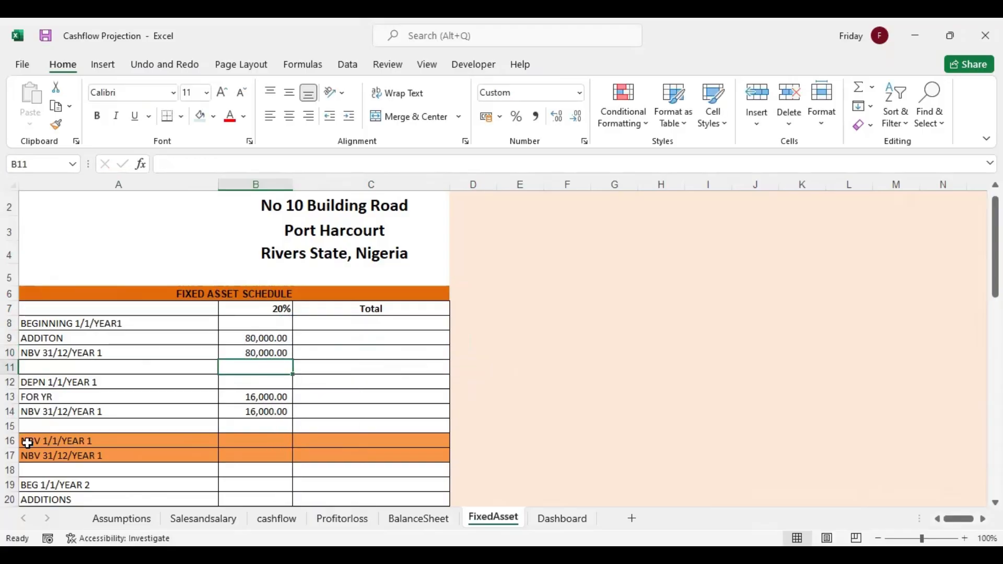
Calculate the opening NBV 1/1/Year 1 in B16 as beginning cost B8 minus opening depreciation B12
key("Down")
key("Down")
key("Down")
key("Down")
key("Down")
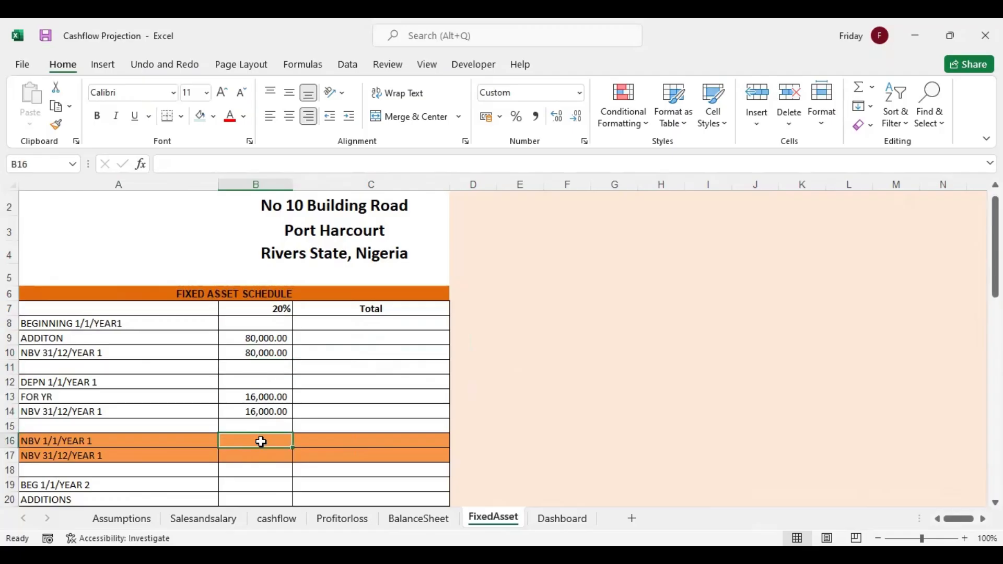
type("=")
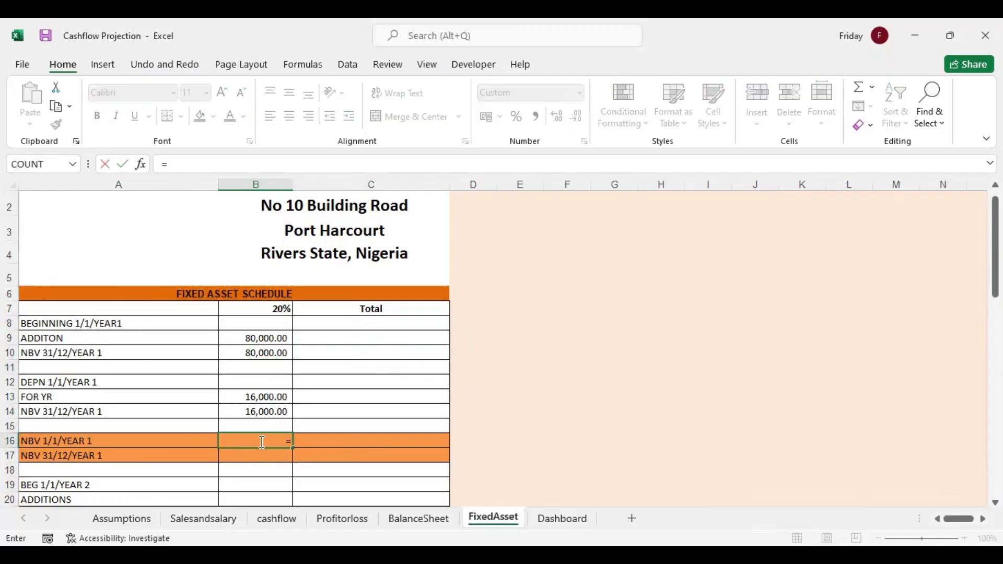
left_click(262, 322)
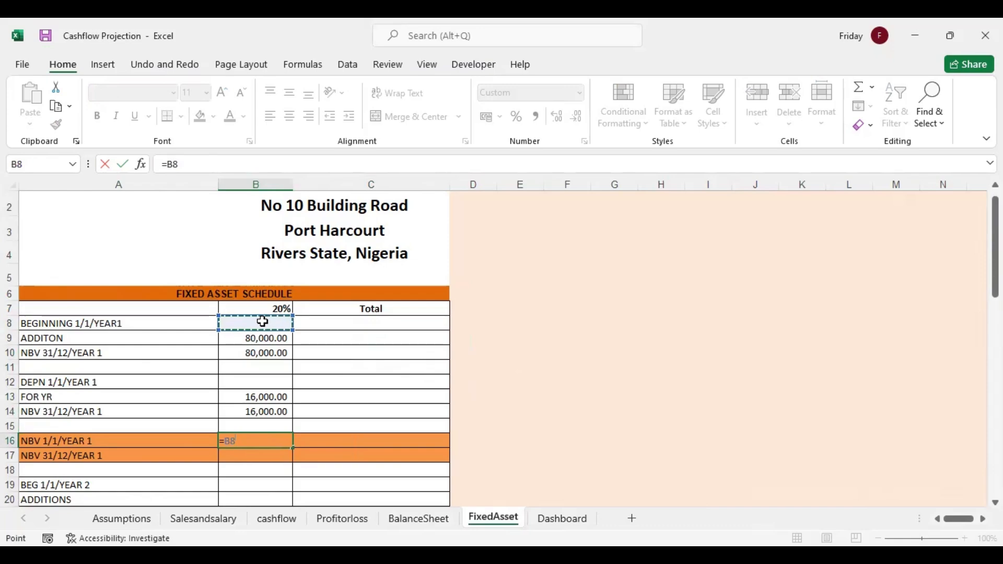
type("-")
left_click(251, 381)
key("Return")
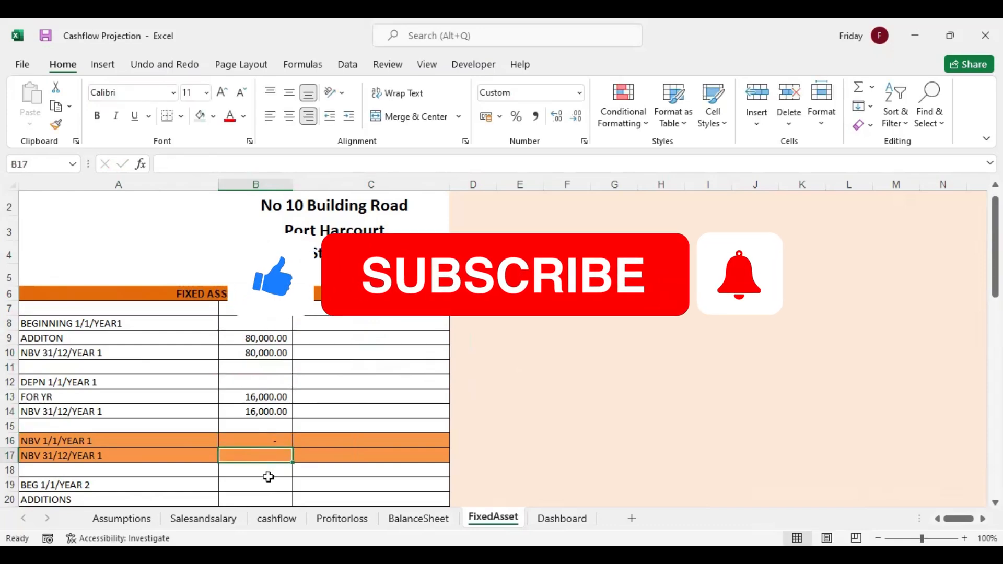
Calculate the closing NBV 31/12/Year 1 in B17 as B10 minus accumulated depreciation B14
type("=")
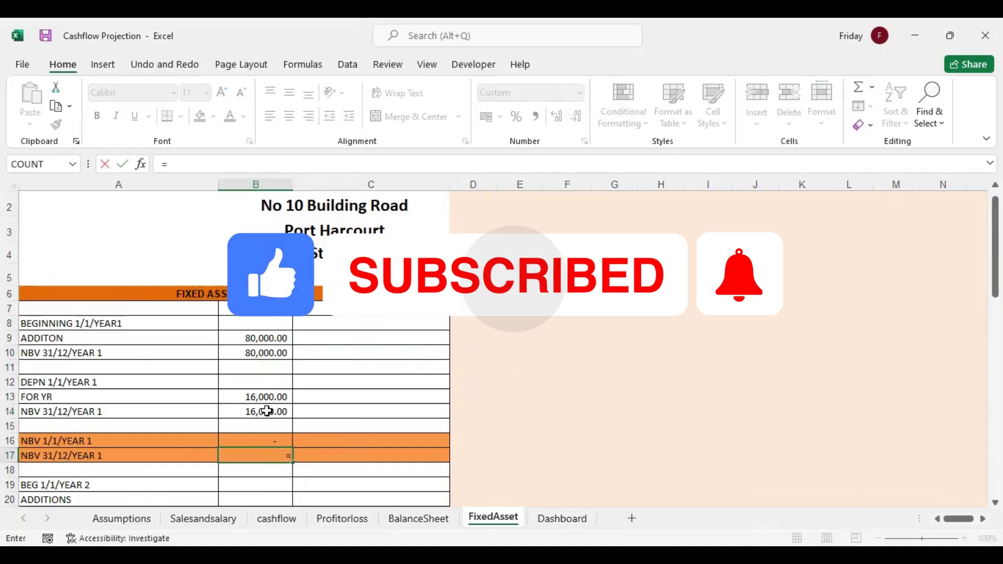
left_click(260, 353)
type("-")
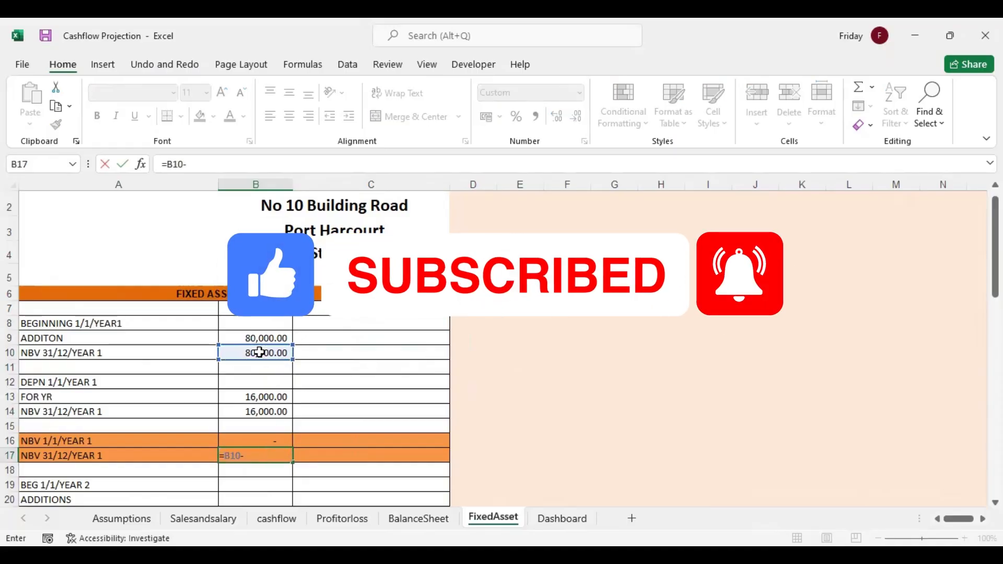
left_click(264, 410)
key("Return")
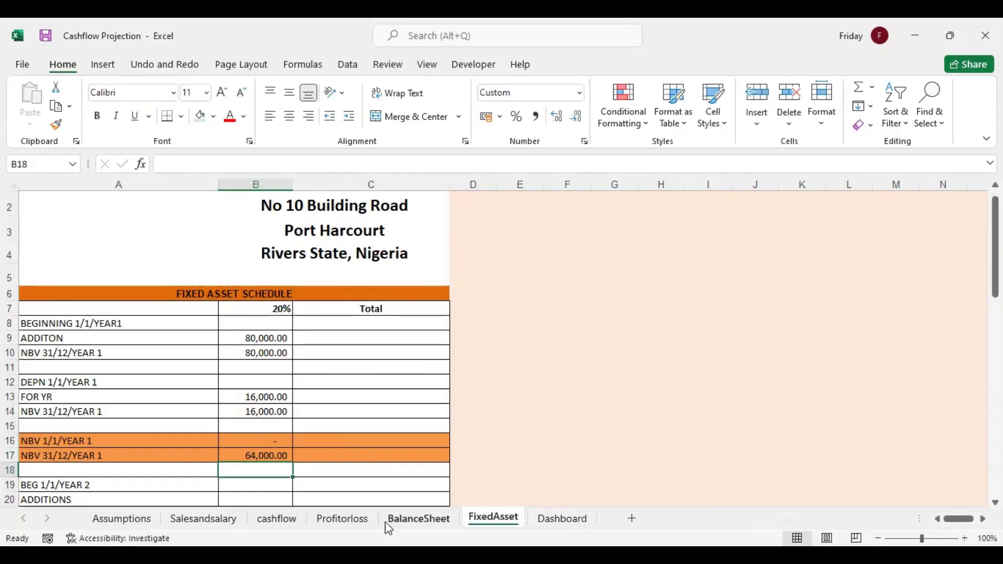
Link Year 1 PPE in BalanceSheet B11 to the closing net book value, using =FixedAsset!B17
left_click(413, 519)
left_click(205, 274)
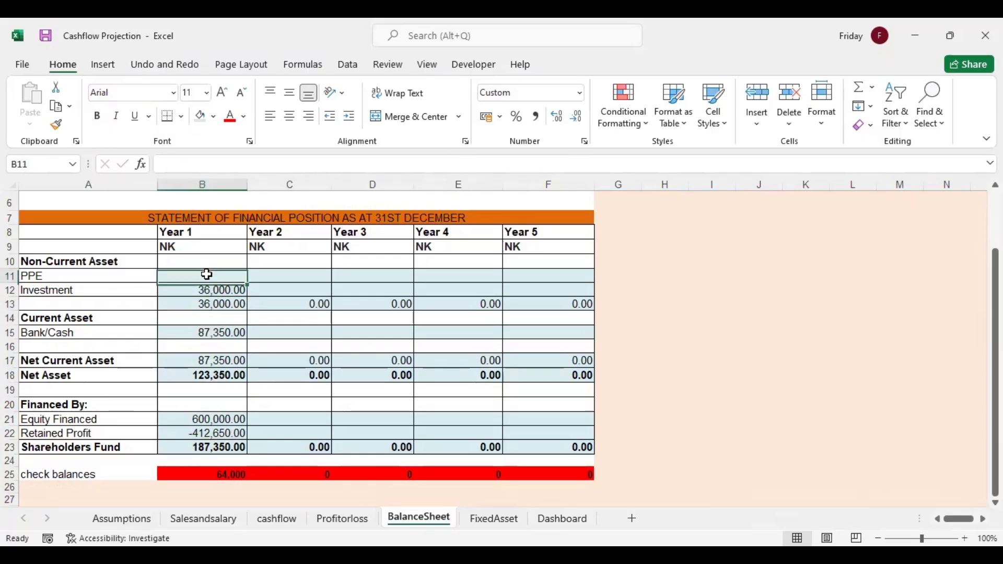
type("=")
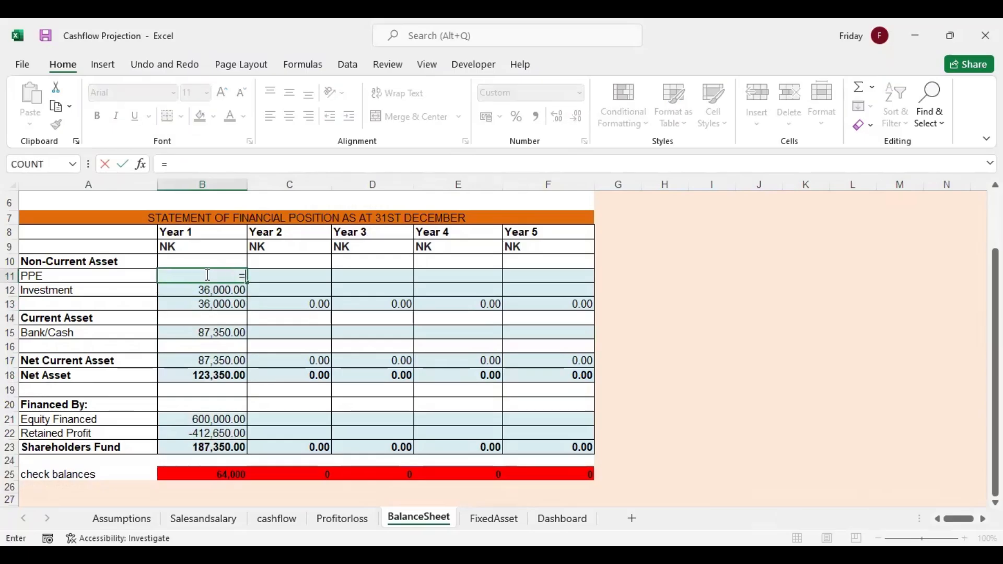
left_click(493, 523)
left_click(266, 453)
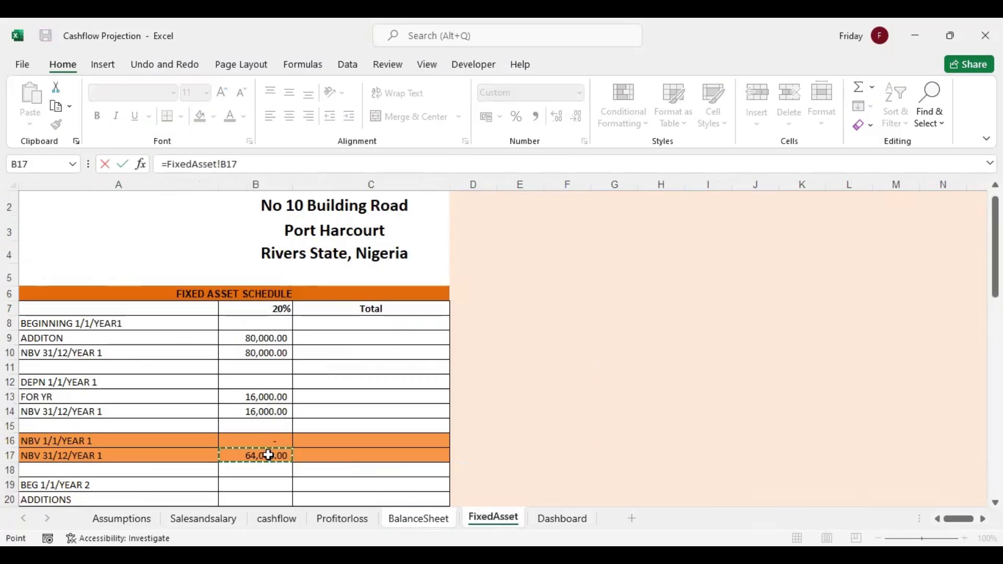
key("Return")
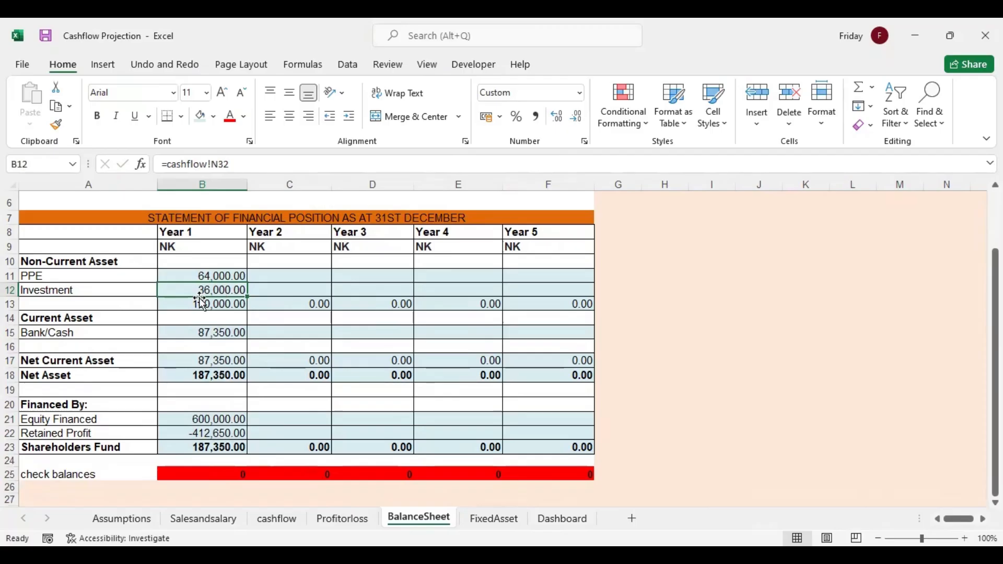
Inspect the Year 1 depreciation formulas in Profitorloss B23 and FixedAsset B13, and the check balances formula in BalanceSheet B25
left_click(343, 519)
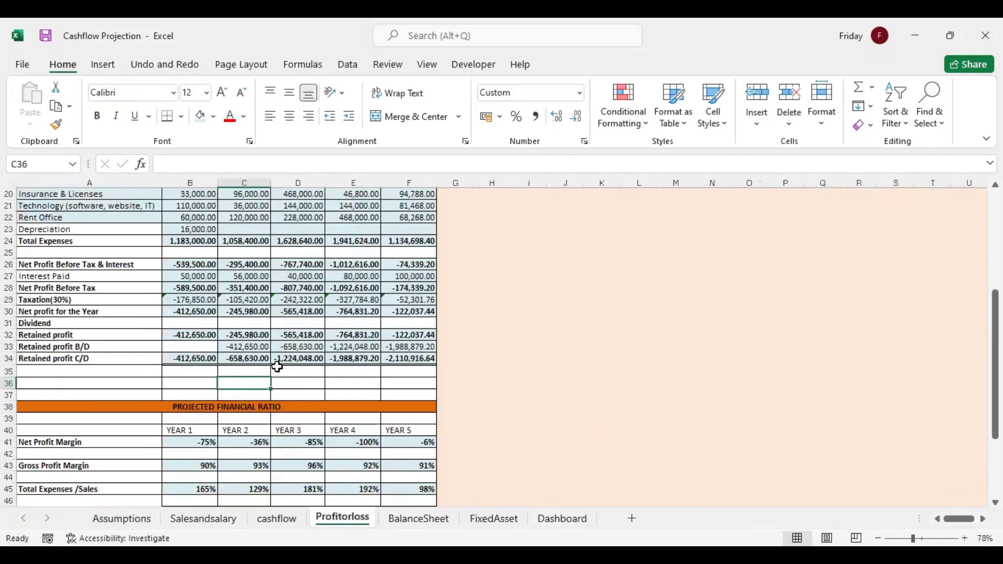
left_click(192, 229)
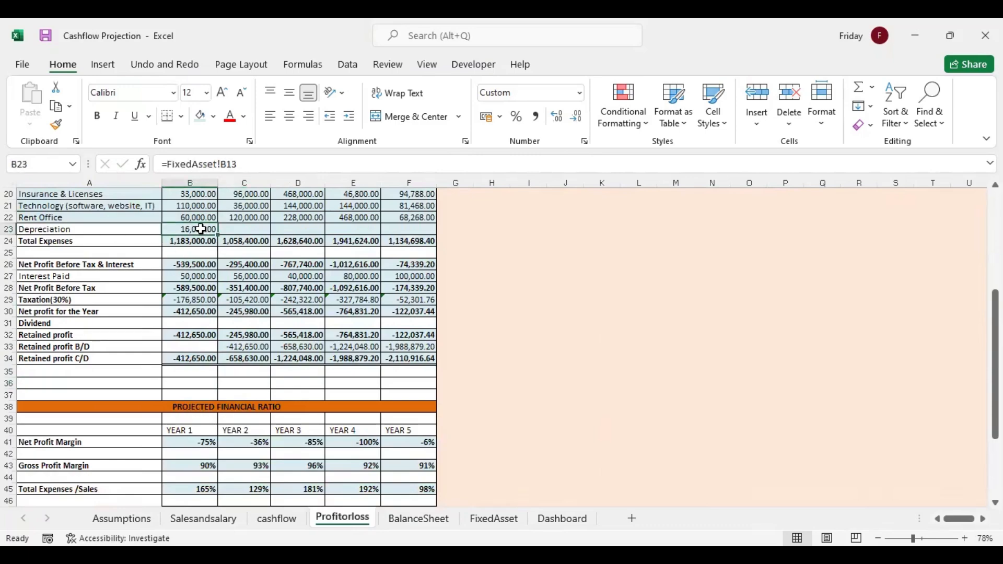
left_click(483, 519)
left_click(261, 402)
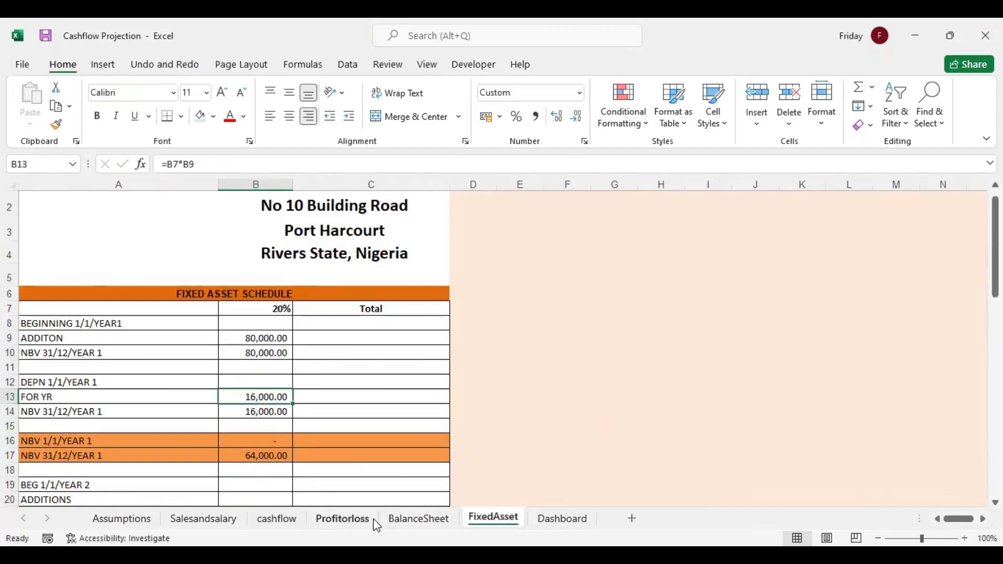
left_click(413, 520)
left_click(235, 476)
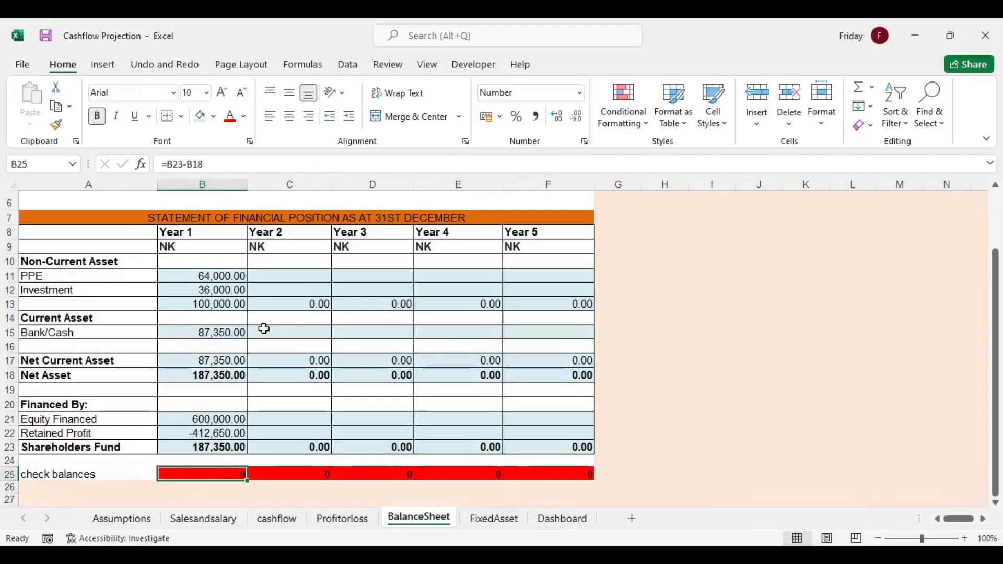
Carry Equity Financed into Year 2 with =B21 in C21 and fill it across to Year 5 in F21
left_click(252, 277)
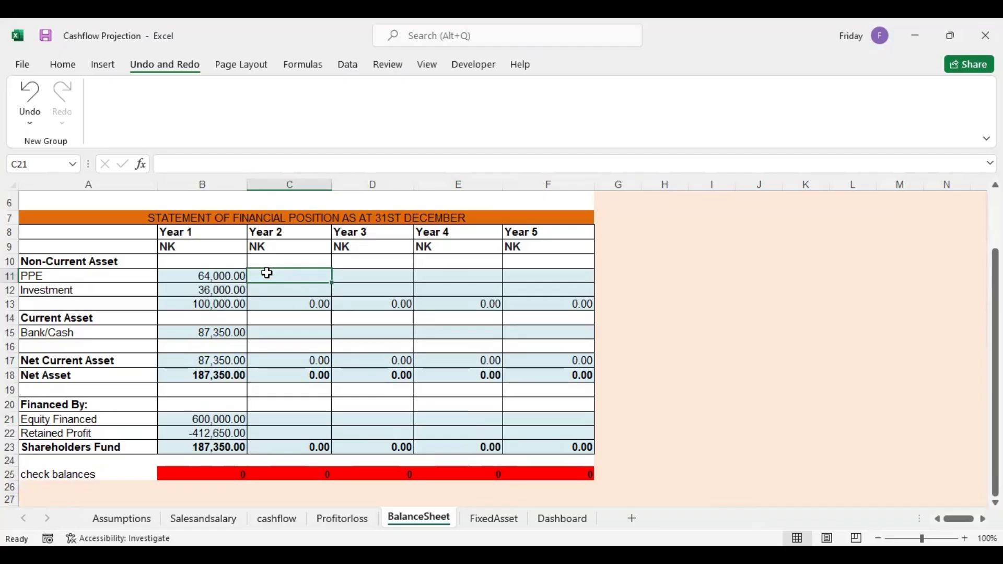
left_click(266, 418)
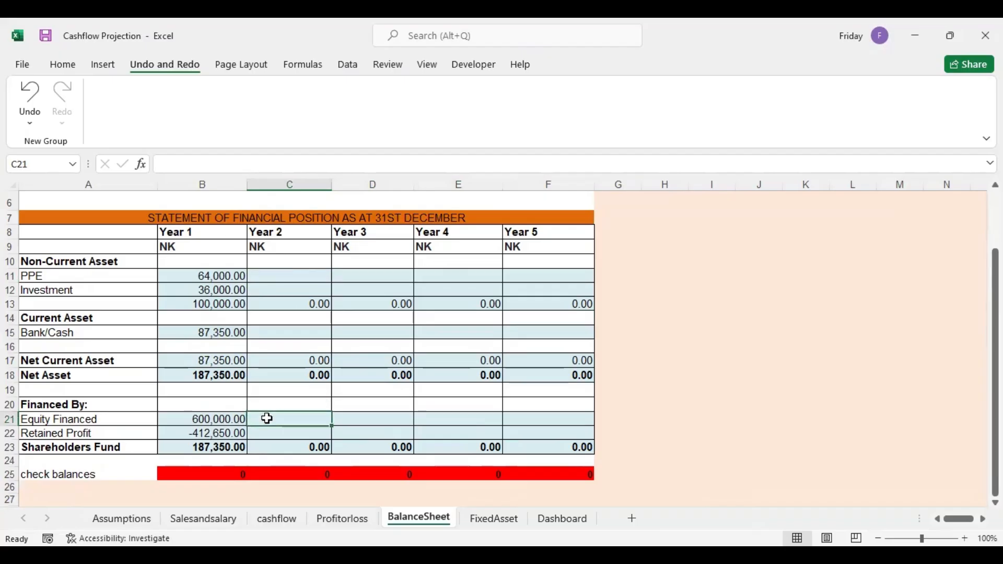
type("=")
left_click(231, 419)
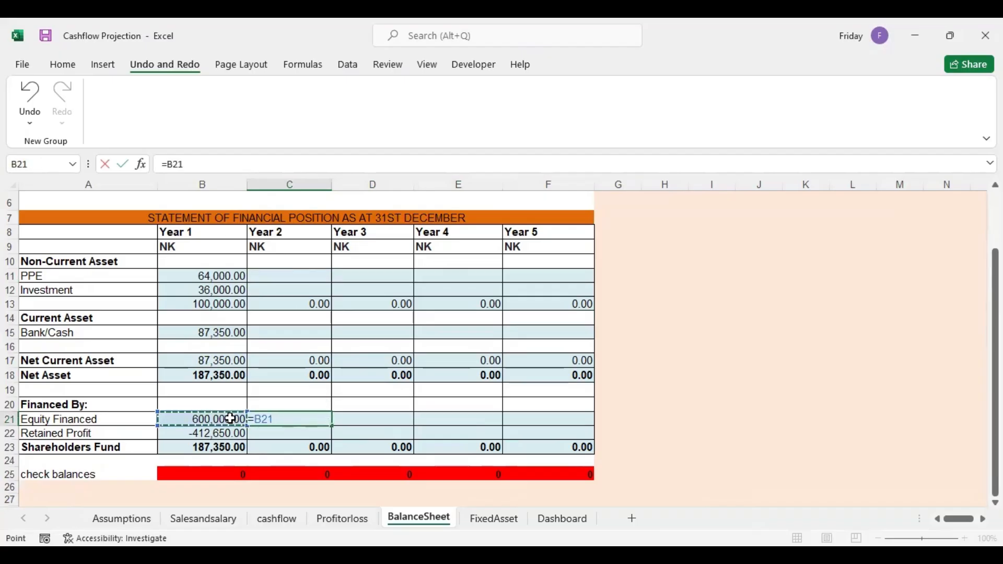
key("Return")
left_click(293, 418)
left_click_drag(328, 428, 575, 426)
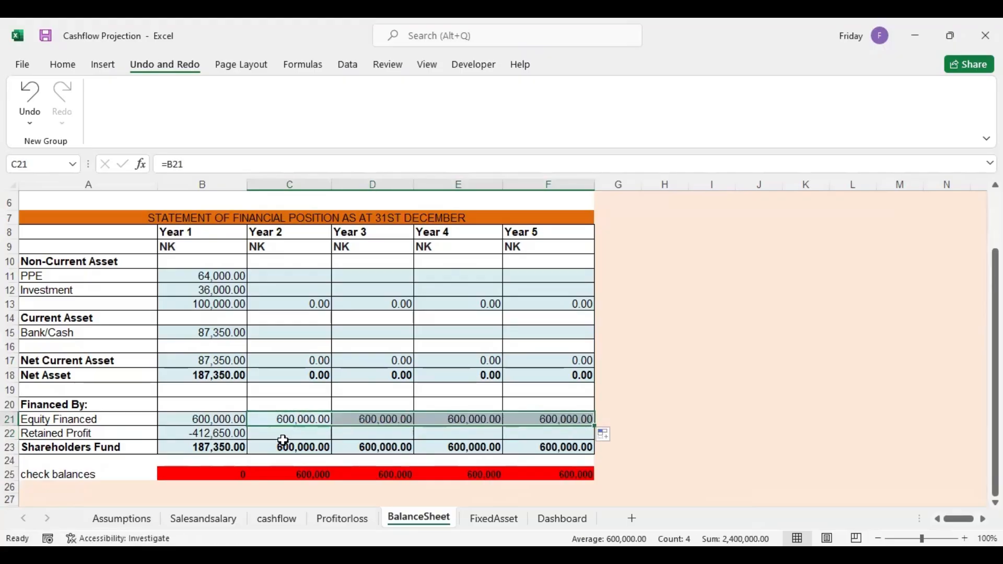
Link Year 2 Retained Profit in C22 to the income statement with =Profitorloss!C34 and fill it across to Year 5 in F22
left_click(271, 438)
type("=")
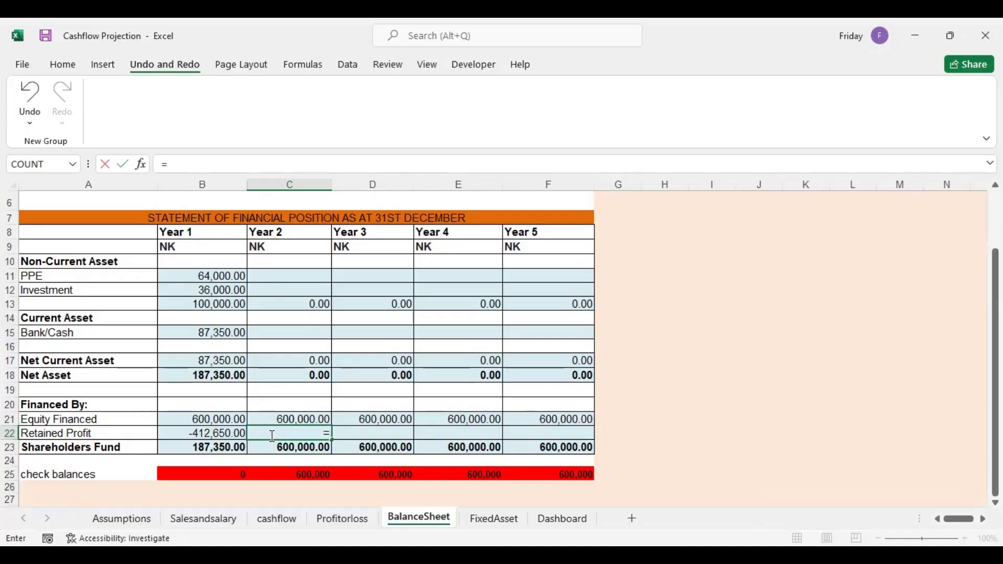
left_click(340, 518)
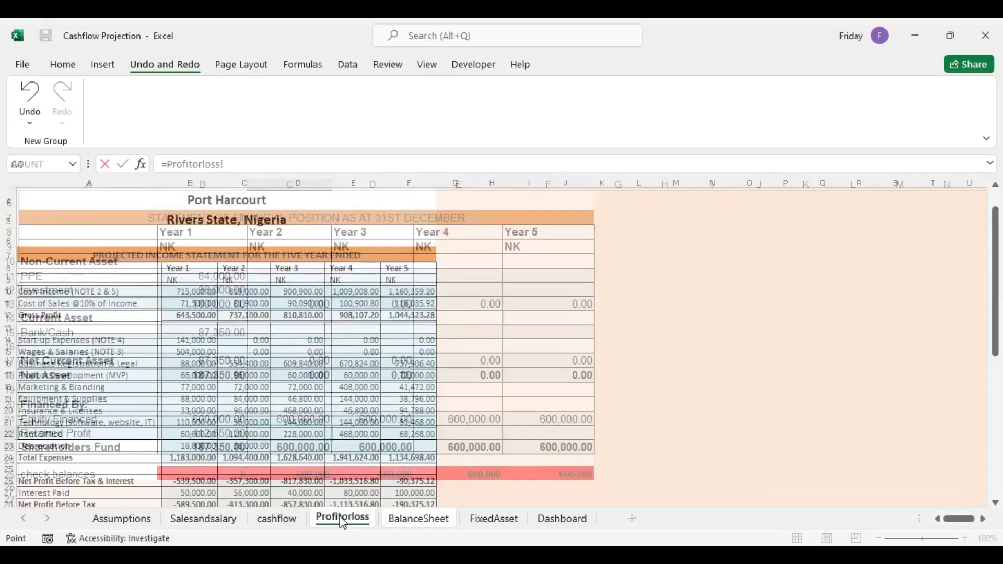
scroll(941, 302, "down", 4)
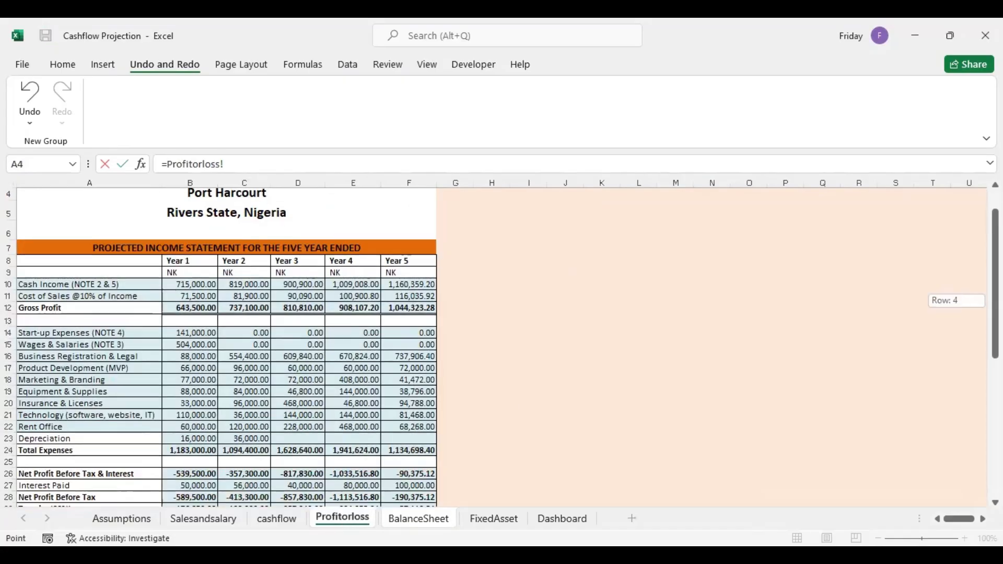
left_click(236, 393)
key("Return")
left_click(304, 427)
left_click_drag(333, 441, 577, 458)
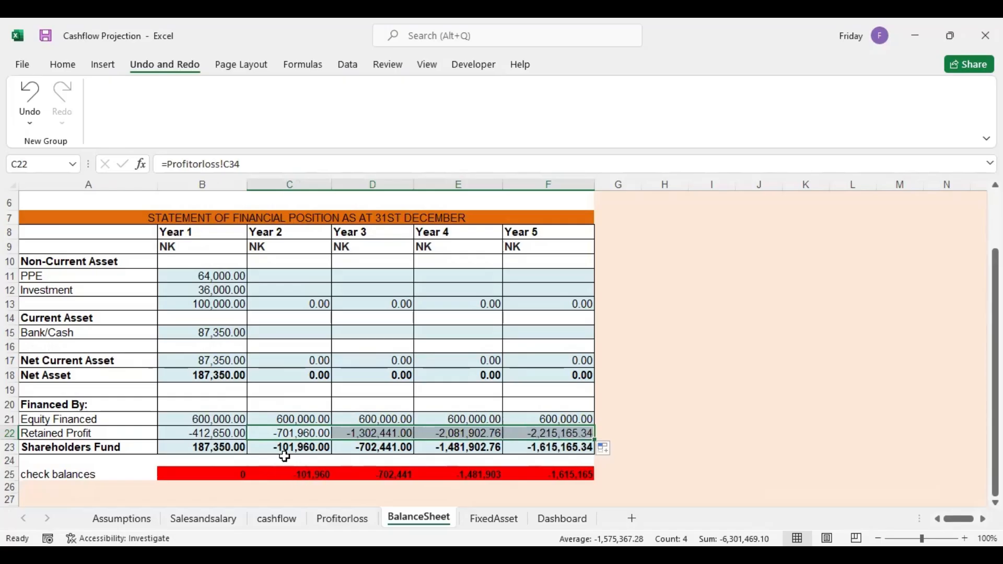
Link Year 2 Bank/Cash in C15 to the month 12 closing balance of the Year 2 cashflow, cashflow!M70
left_click(282, 333)
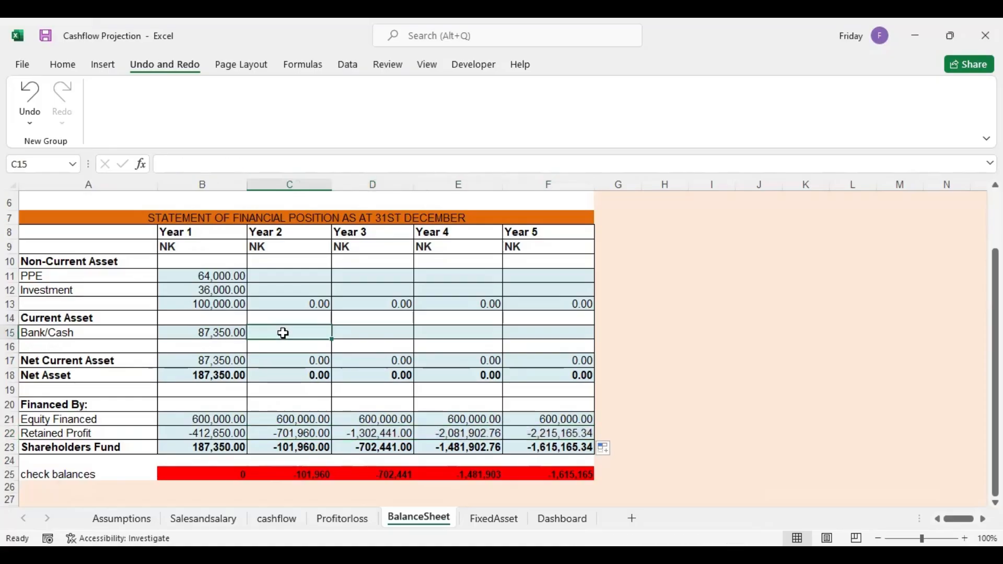
type("=")
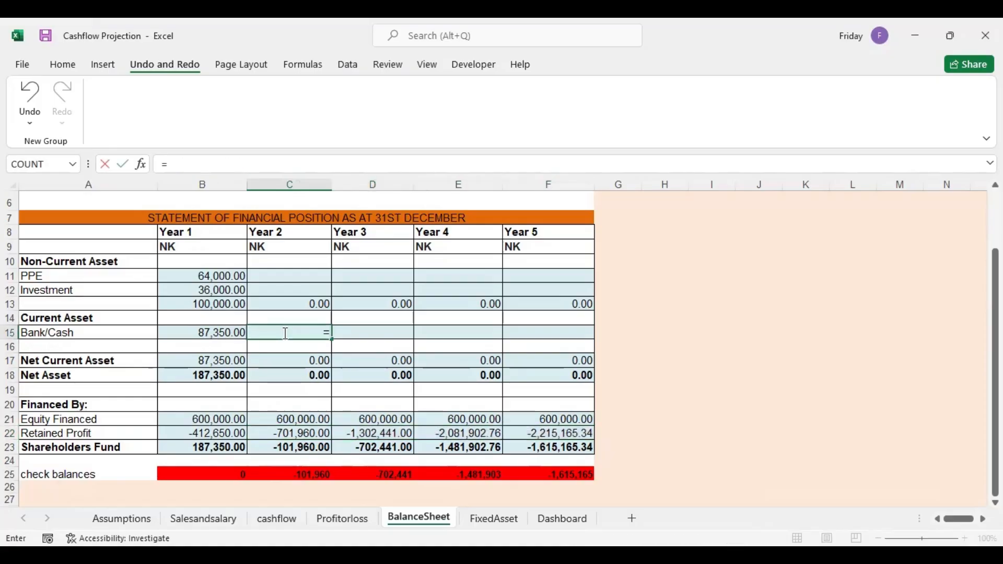
left_click(275, 519)
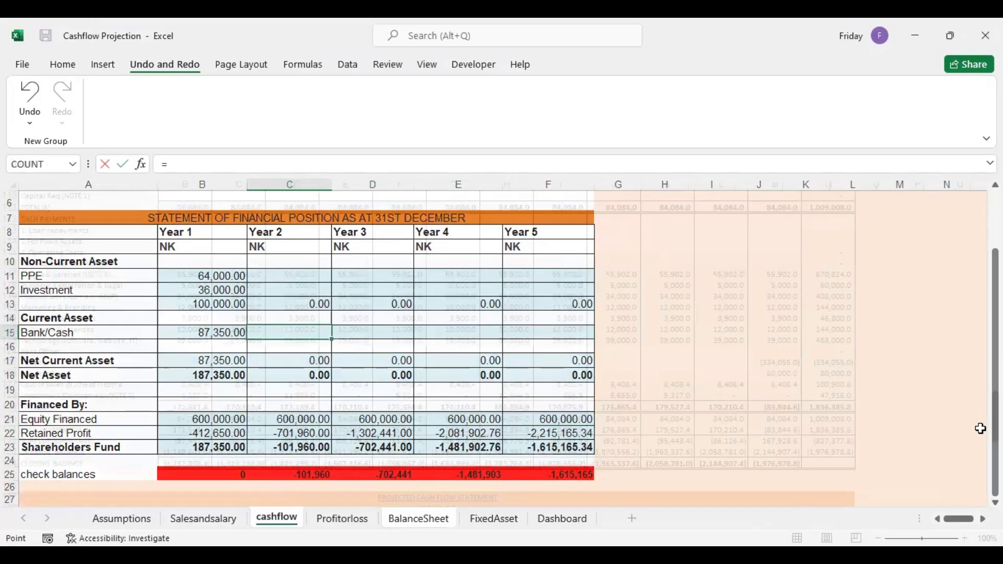
left_click_drag(995, 425, 995, 304)
scroll(501, 345, "down", 4)
left_click(775, 363)
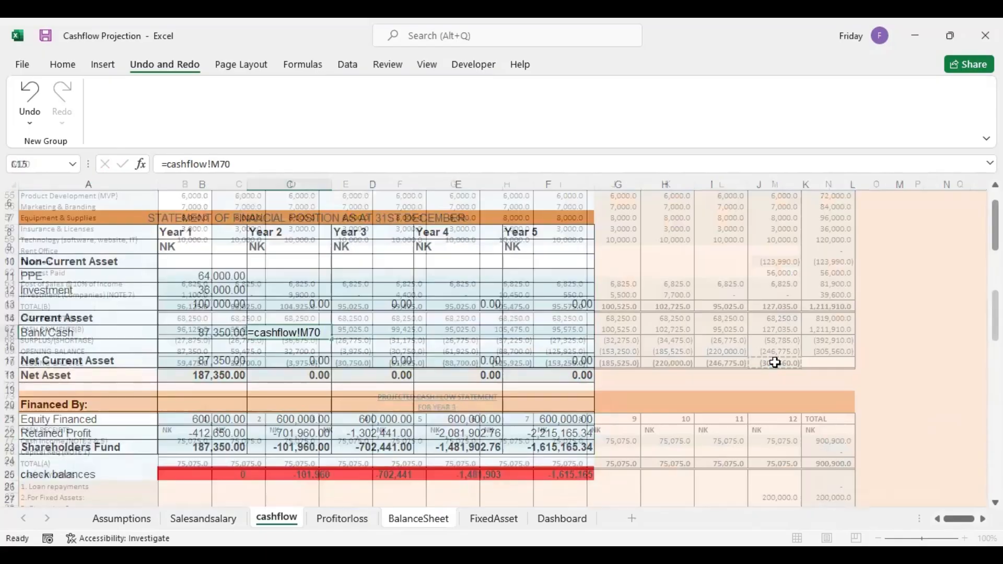
key("Return")
Link Year 3 Bank/Cash in D15 to the month 12 closing balance of the Year 3 cashflow, using =cashflow!M102
left_click(382, 332)
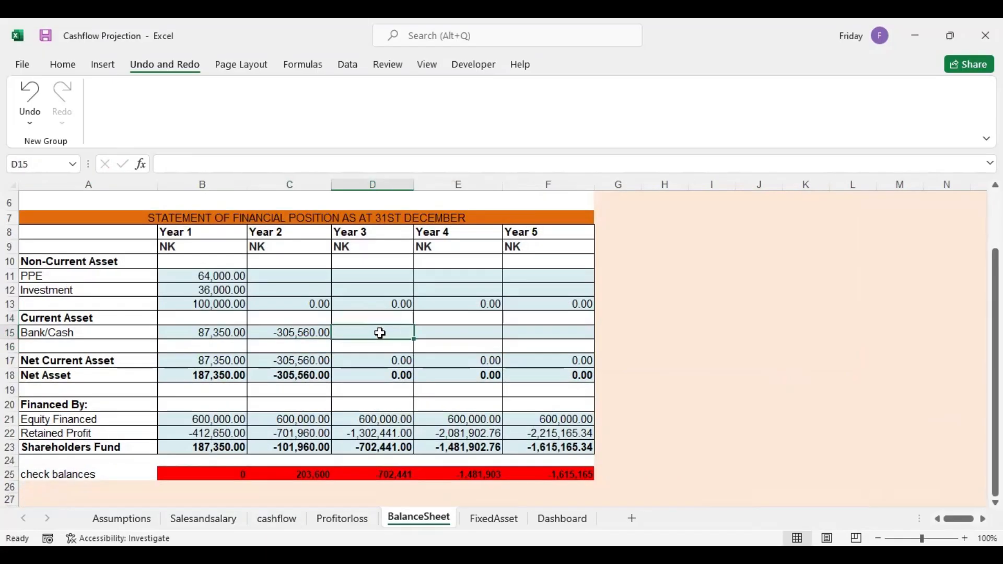
type("=")
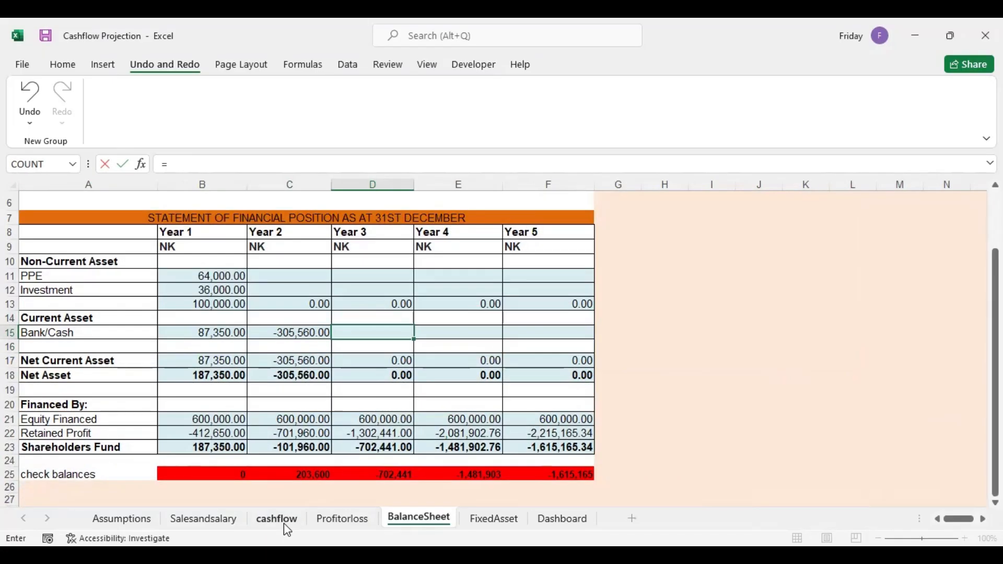
left_click(284, 522)
scroll(784, 407, "down", 9)
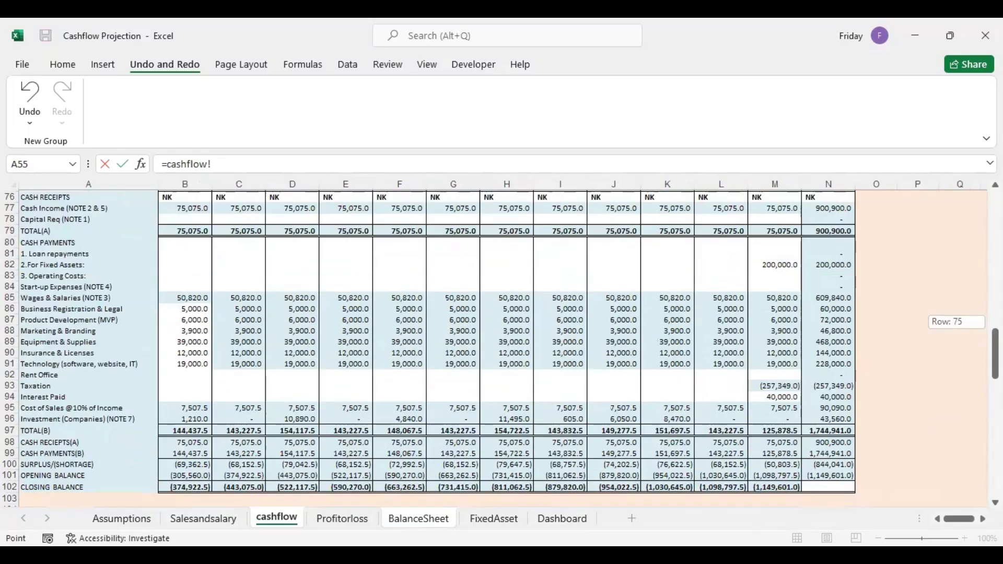
left_click(785, 407)
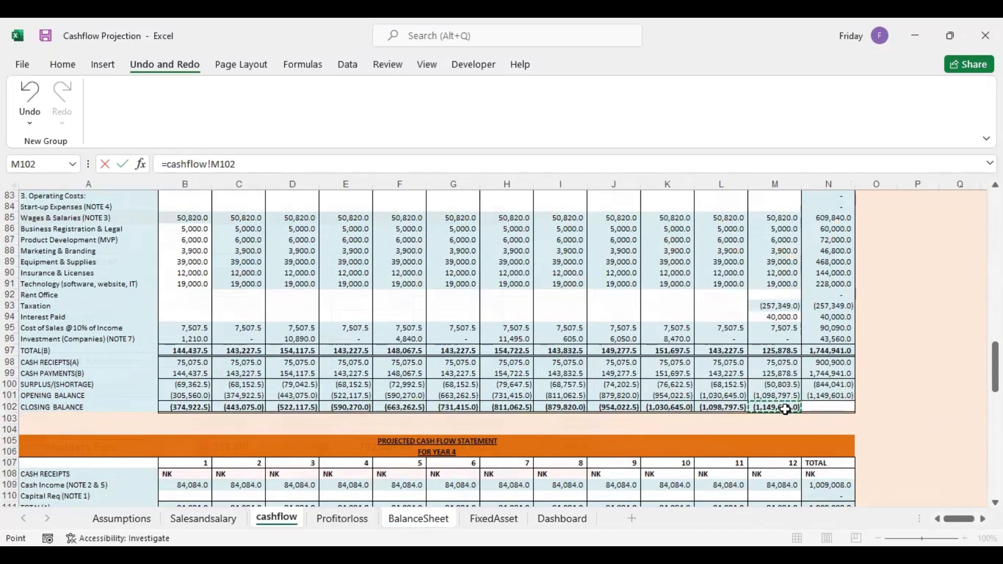
key("Return")
Link Year 4 Bank/Cash in E15 to the month 12 closing balance of the Year 4 cashflow, using =cashflow!M134
left_click(438, 329)
type("=")
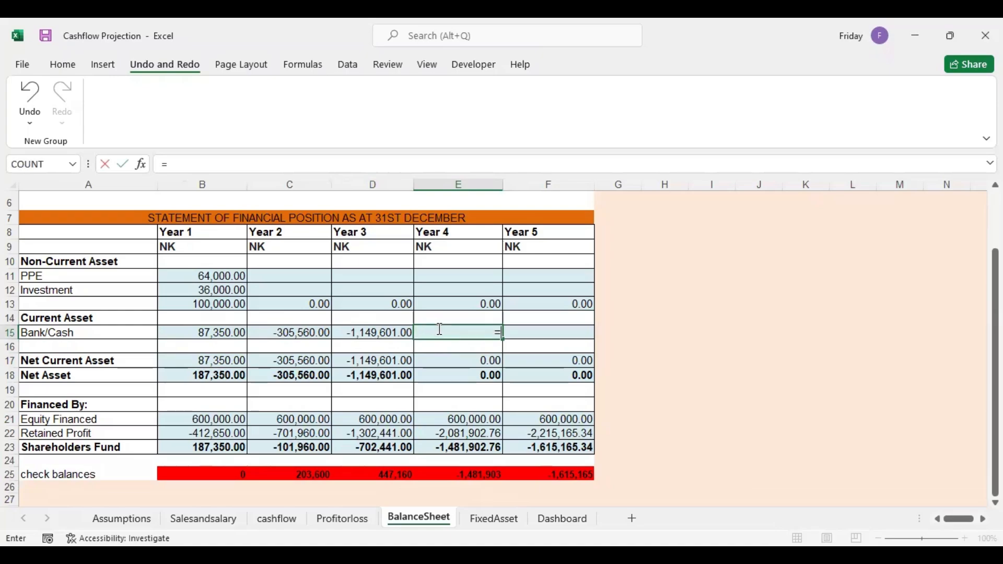
left_click(279, 519)
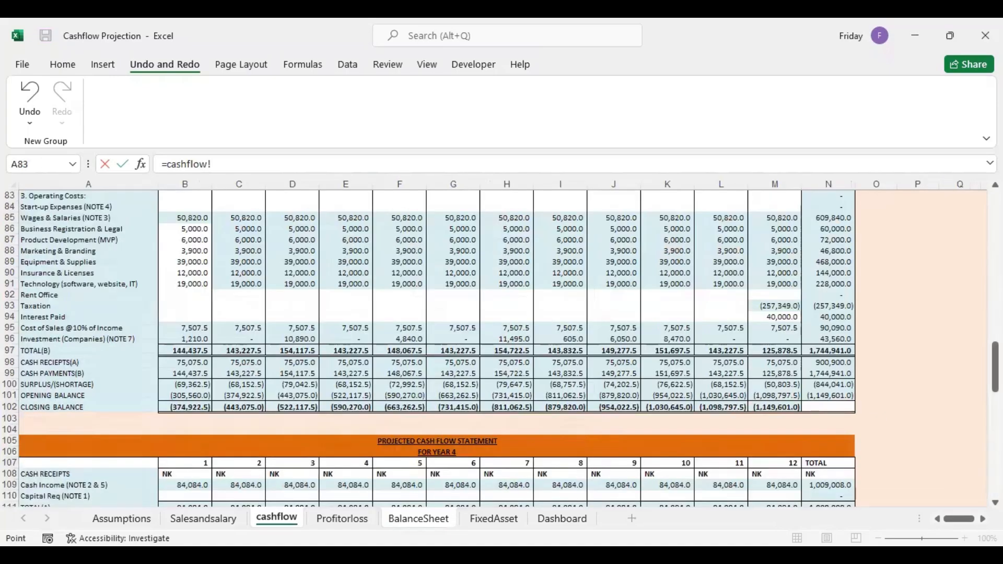
scroll(822, 441, "down", 9)
left_click(784, 463)
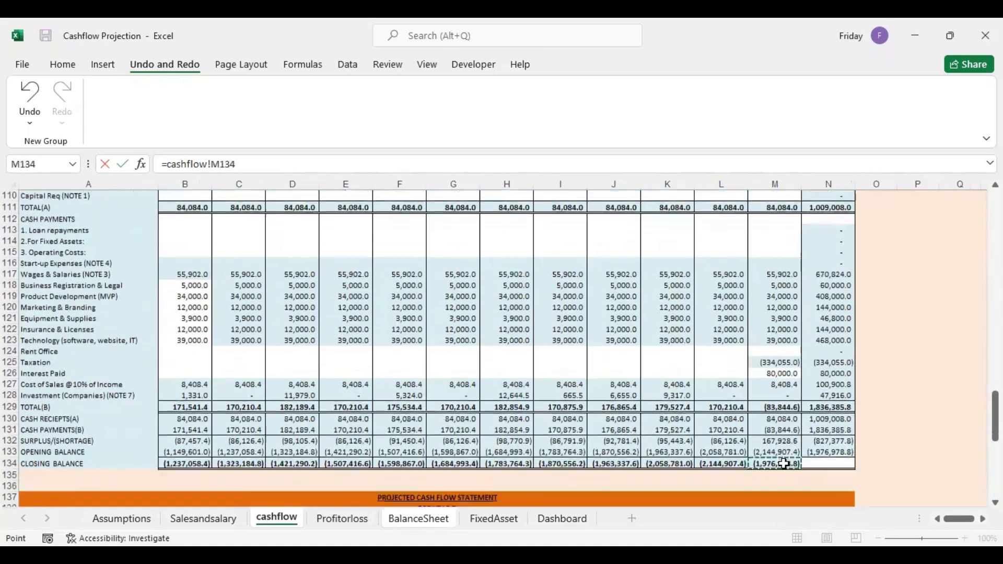
key("Tab")
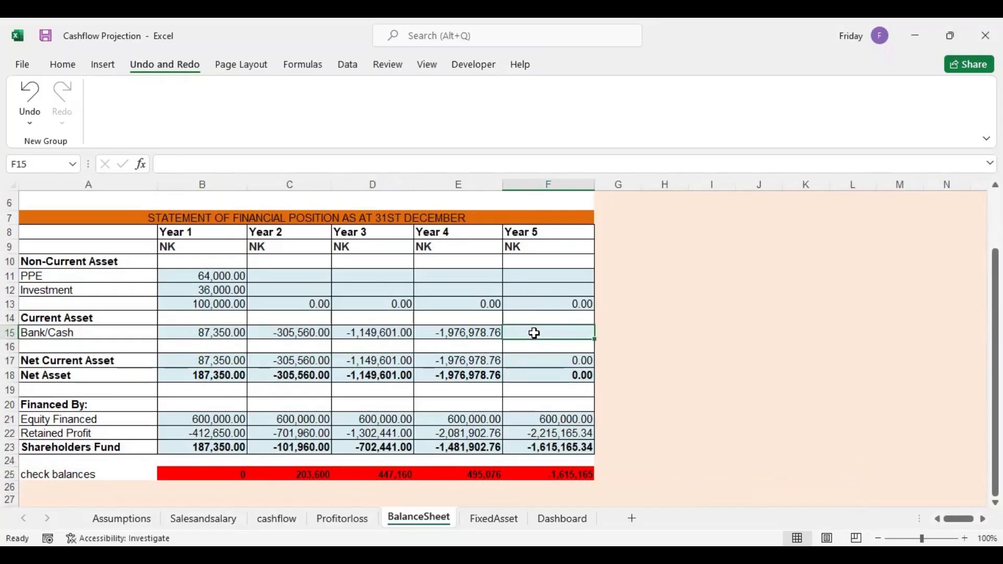
Link Year 5 Bank/Cash in F15 to the month 12 closing balance of the Year 5 cashflow, using =cashflow!M166
type("=")
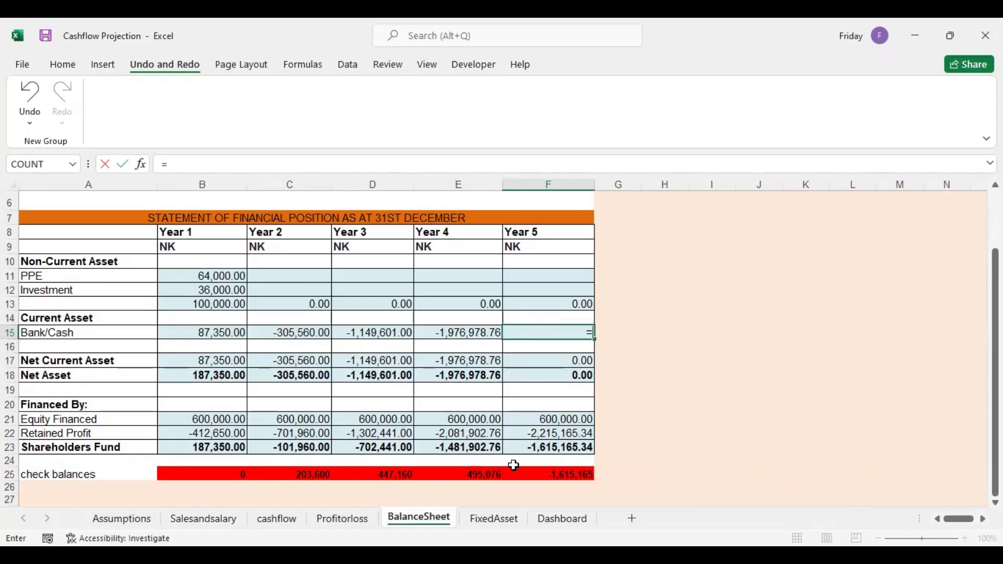
left_click(277, 518)
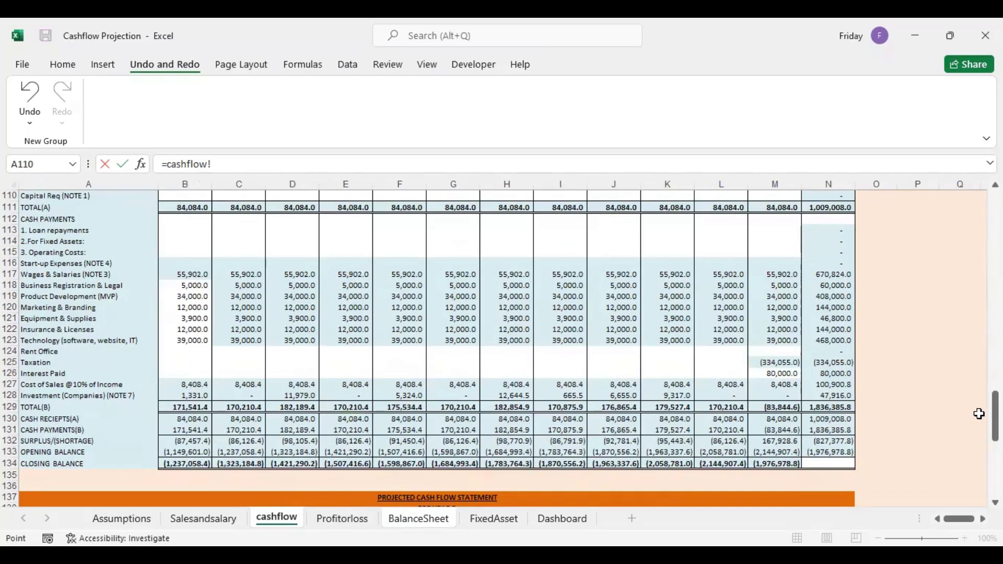
scroll(814, 495, "down", 10)
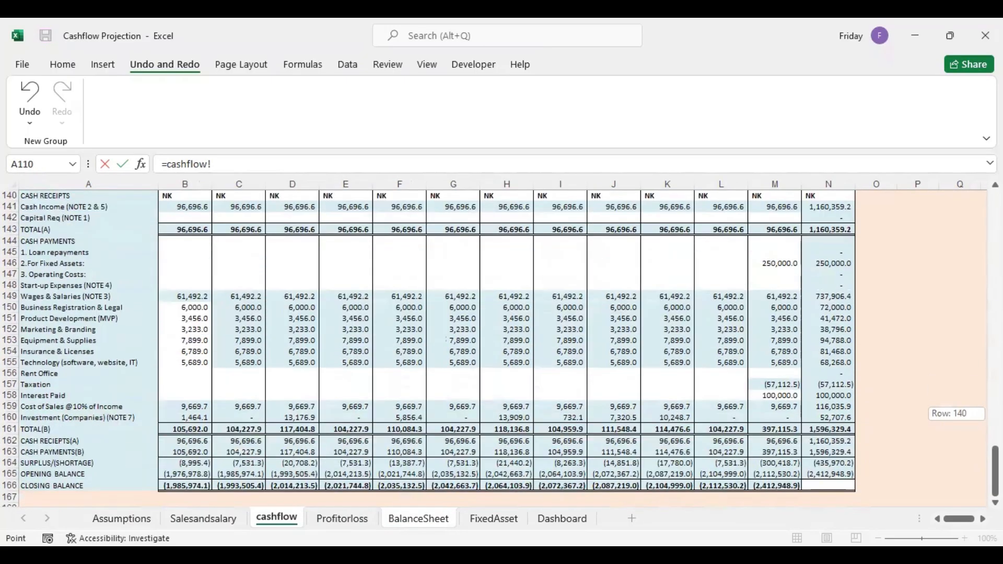
left_click(782, 489)
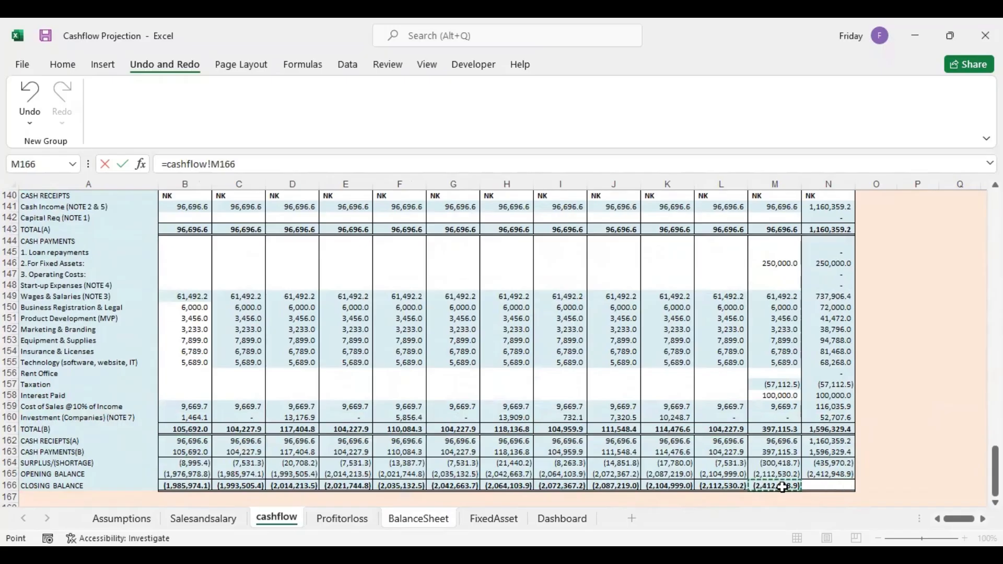
key("Return")
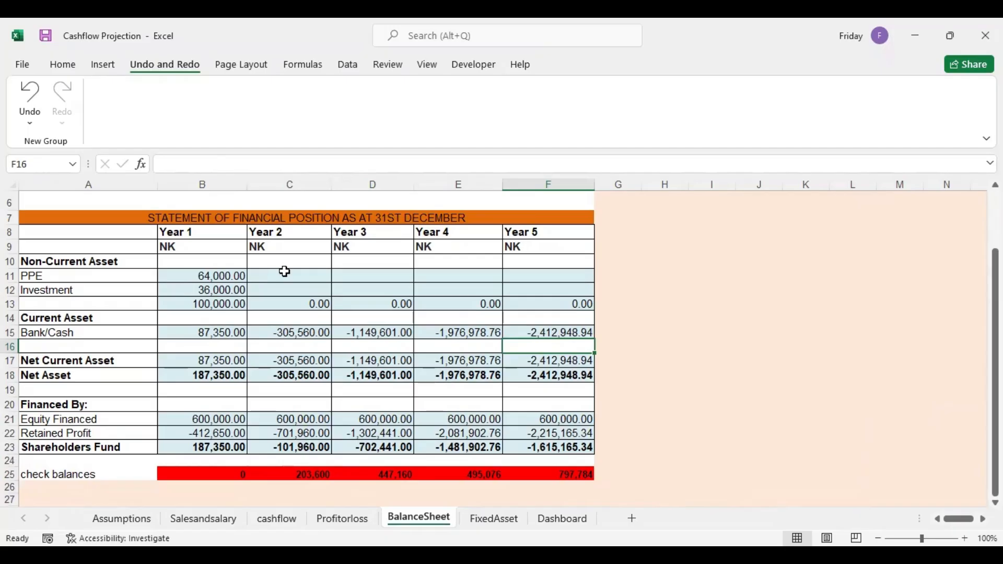
Link Year 2 Investment in C12 to the total Investment (Companies) payment in the Year 2 cashflow, using =cashflow!N64
left_click(283, 292)
type("=")
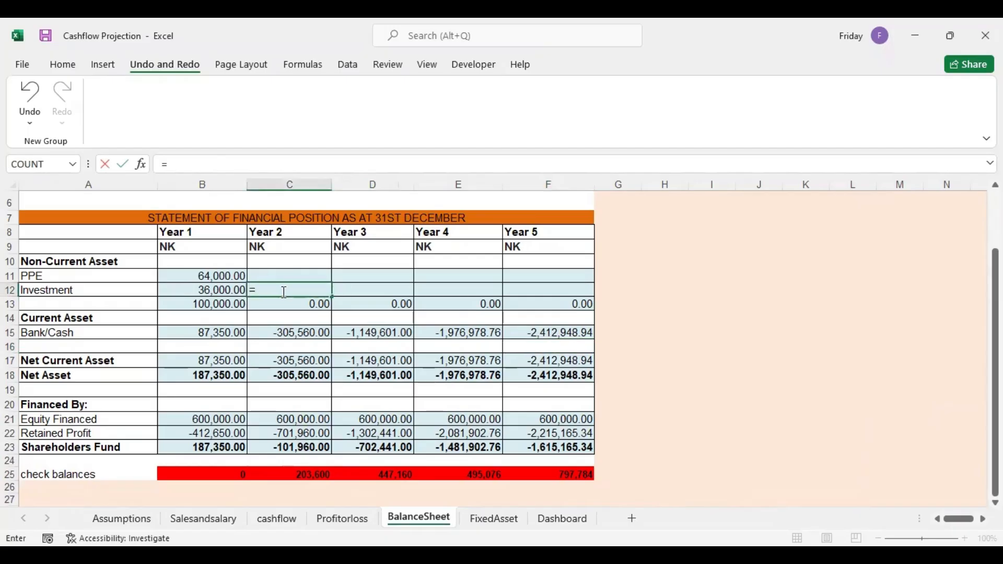
left_click(278, 519)
left_click_drag(996, 471, 996, 302)
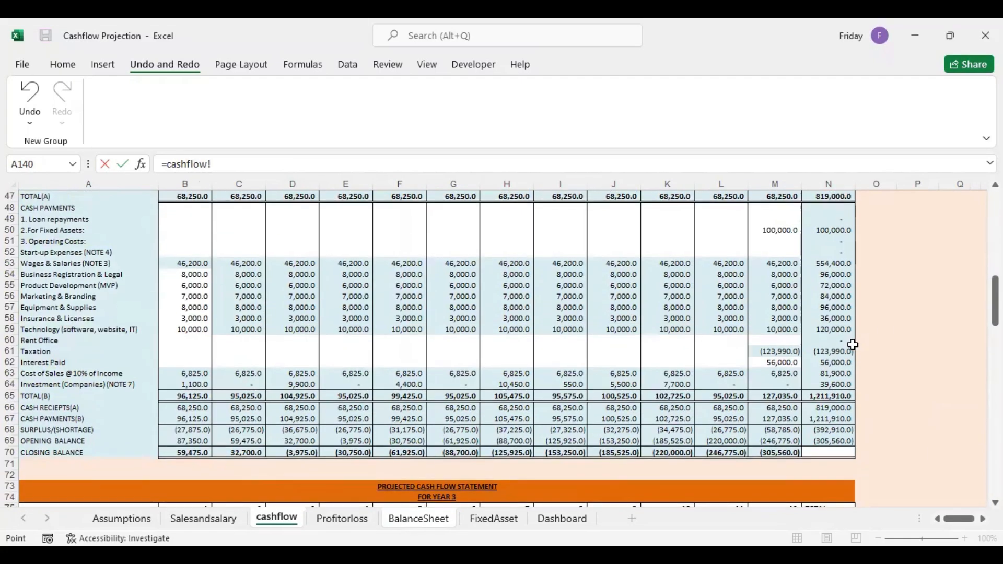
left_click(831, 384)
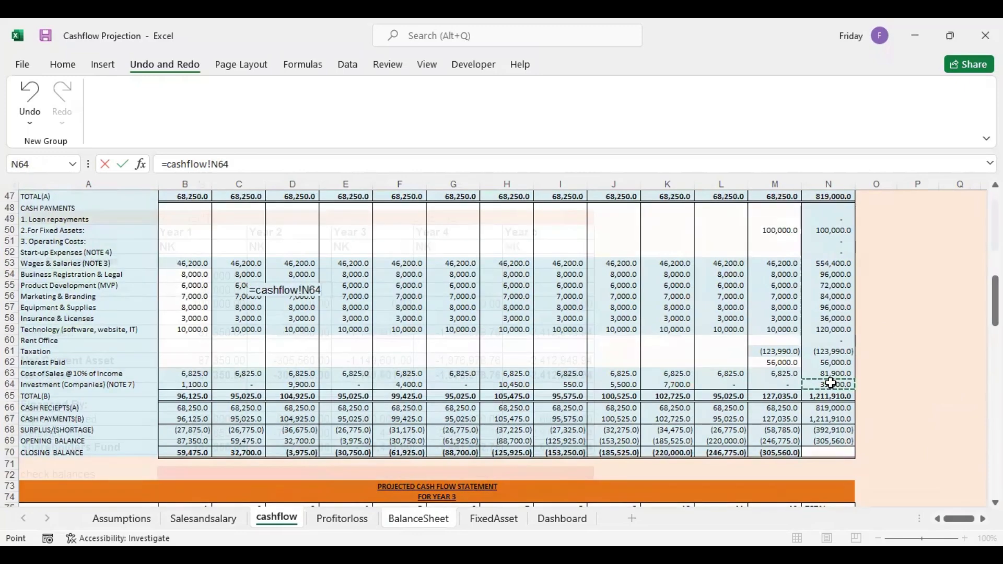
key("Return")
Extend the Year 2 Investment formula in C12 by adding the Year 1 investment from B12
left_click(309, 289)
double_click(314, 289)
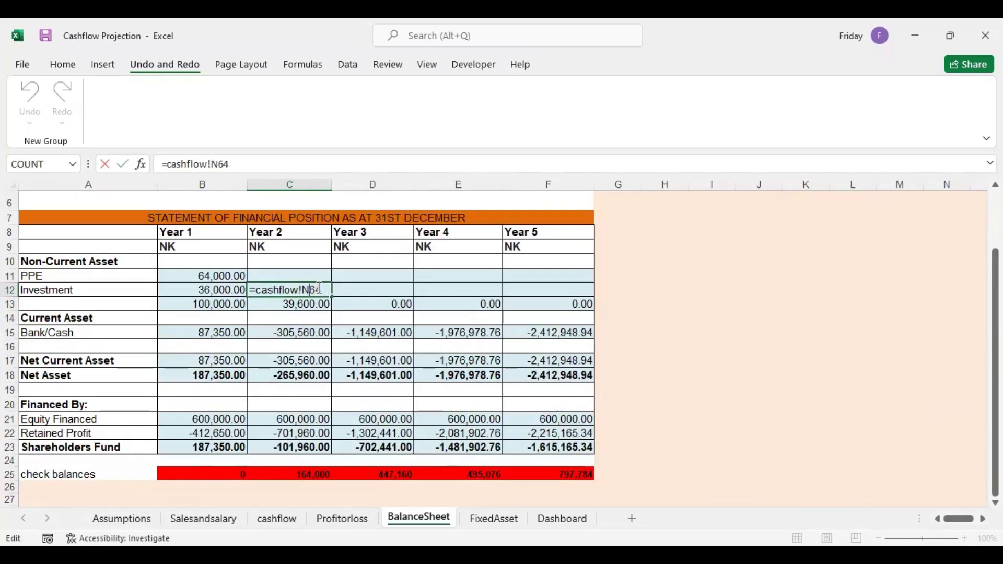
type("+")
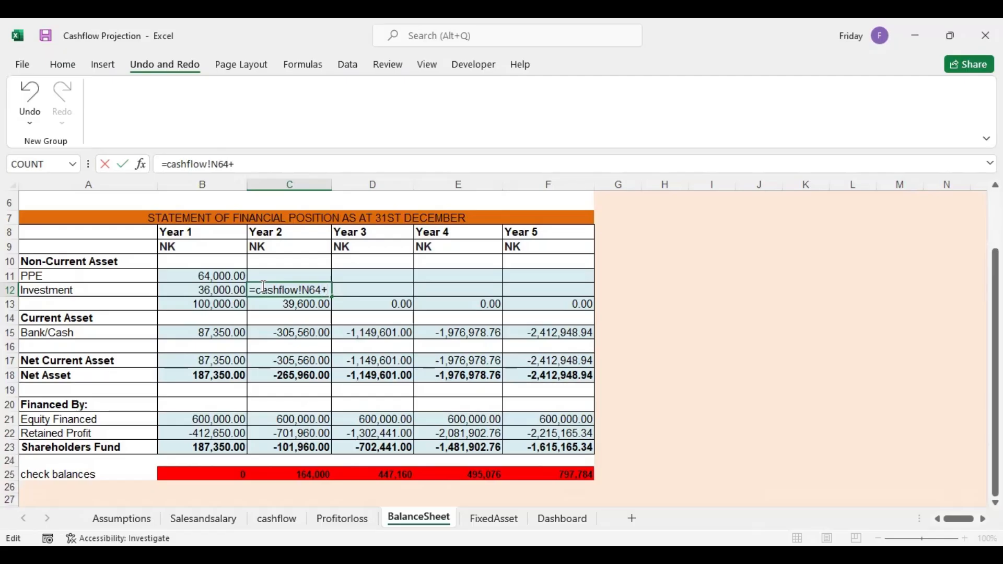
left_click(225, 289)
key("Return")
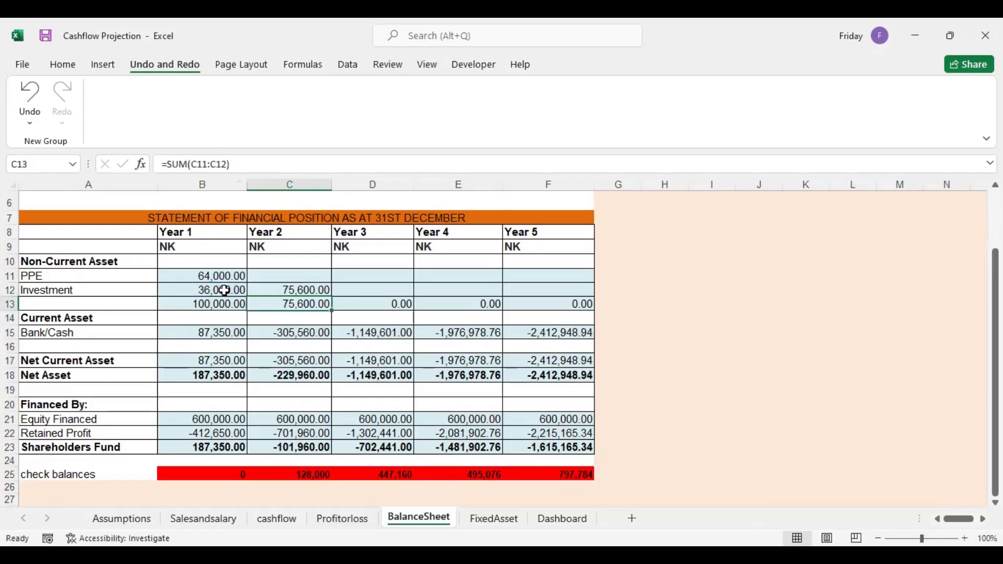
Link Year 3 Investment in D12 to the total Investment (Companies) payment in the Year 3 cashflow, using =cashflow!N96
left_click(365, 290)
type("=")
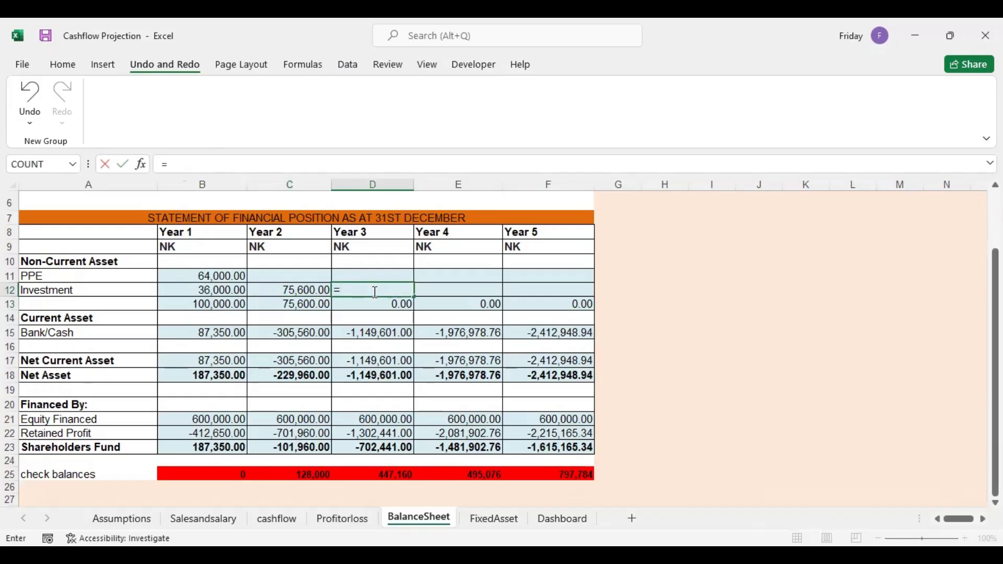
left_click(278, 519)
left_click_drag(996, 334, 995, 357)
left_click(826, 393)
key("Return")
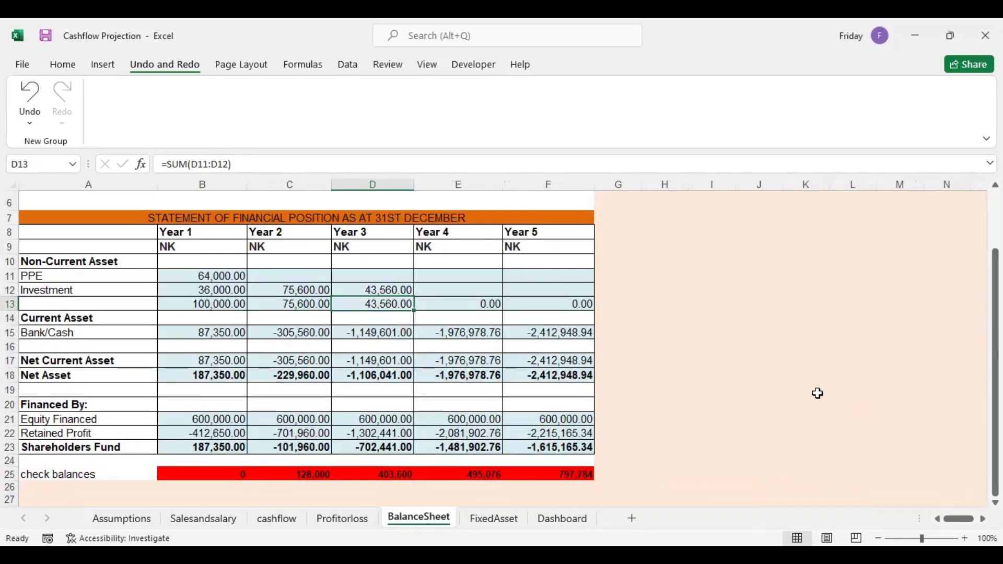
Extend the Year 3 Investment formula in D12 by adding the Year 2 investment from C12
double_click(398, 290)
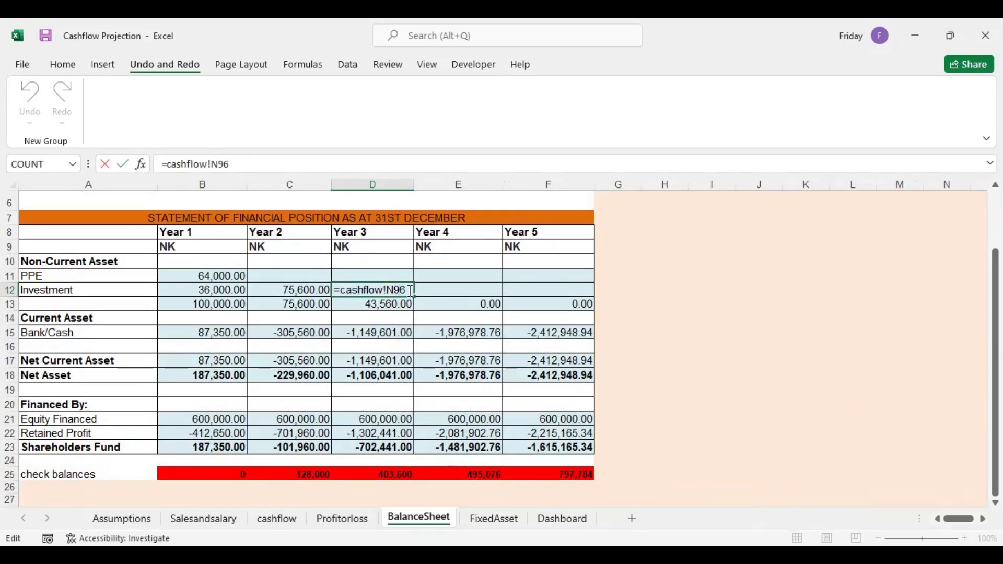
type("+")
left_click(290, 291)
key("Return")
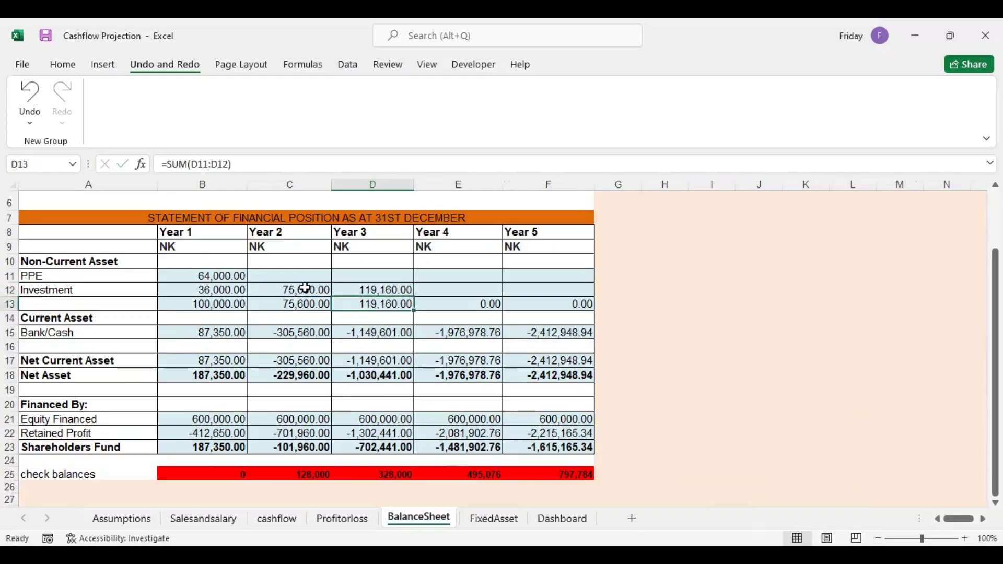
Link Year 4 Investment in E12 to the total Investment (Companies) payment in the Year 4 cashflow, using =cashflow!N128
left_click(423, 292)
double_click(423, 292)
type("=")
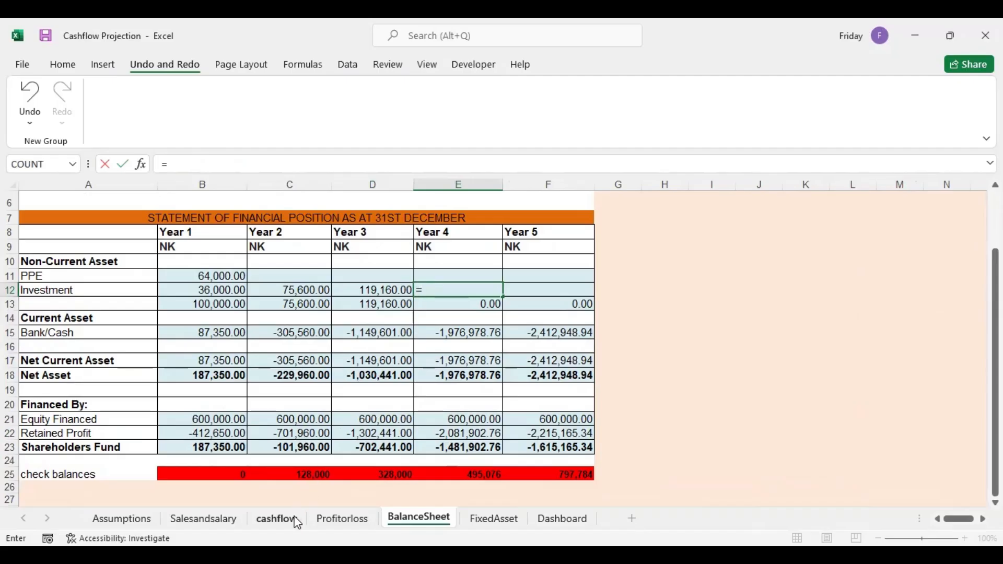
left_click(277, 518)
scroll(834, 372, "down", 12)
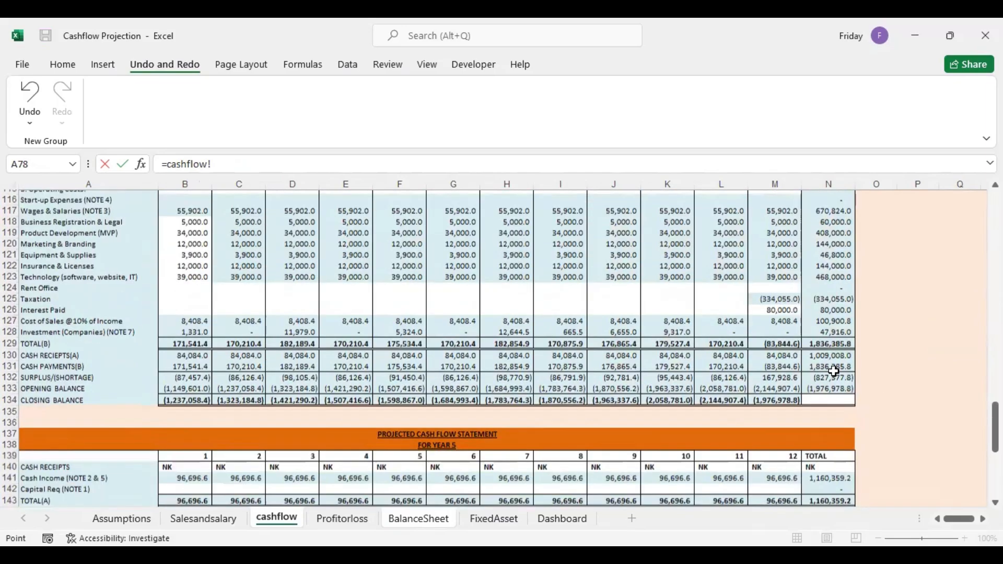
left_click(829, 327)
key("Return")
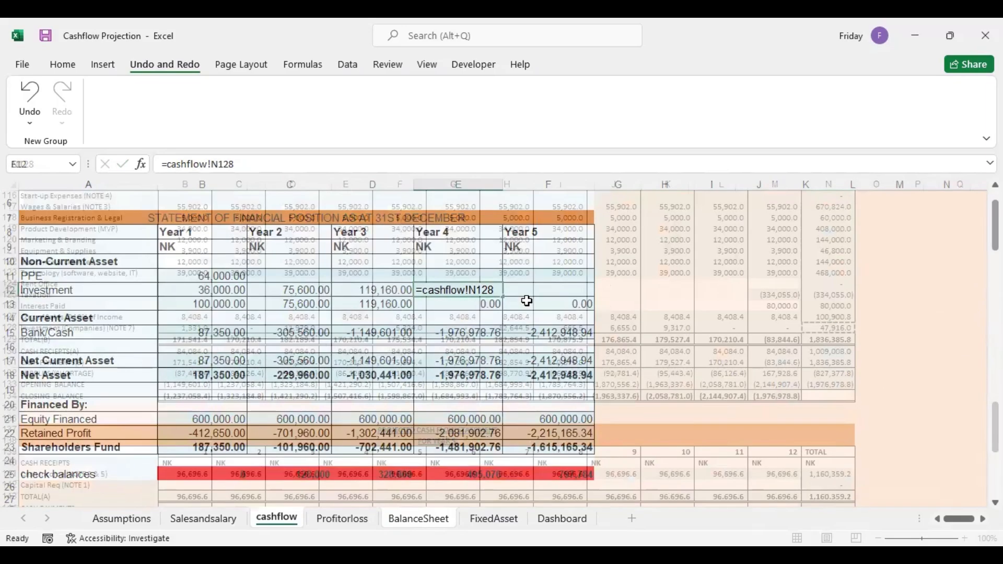
Extend the Year 4 Investment formula in E12 by adding the Year 3 investment from D12
double_click(493, 290)
type("+")
left_click(403, 291)
key("Return")
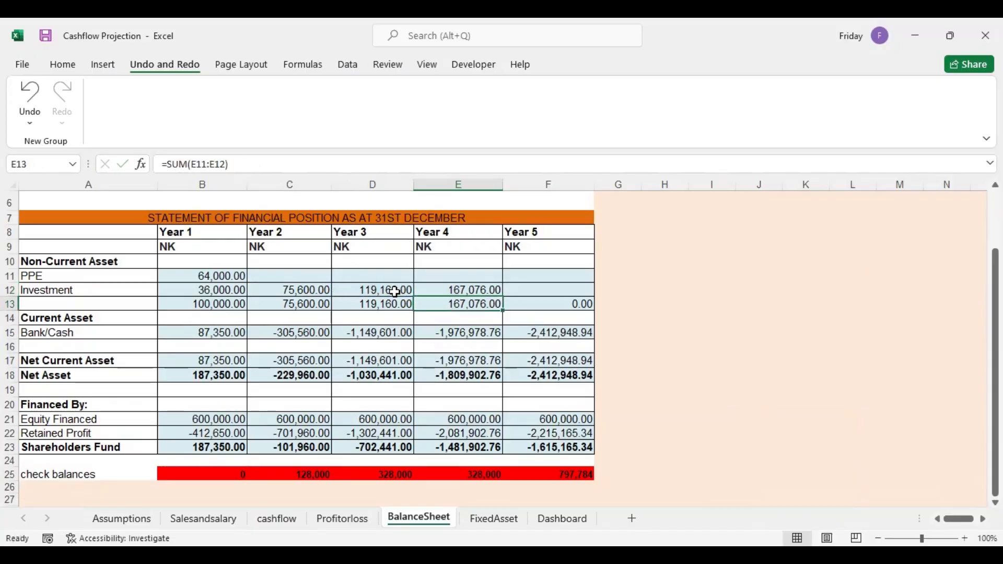
Link Year 5 Investment in F12 to the total Investment (Companies) payment in the Year 5 cashflow, using =cashflow!N160
left_click(524, 290)
type("=")
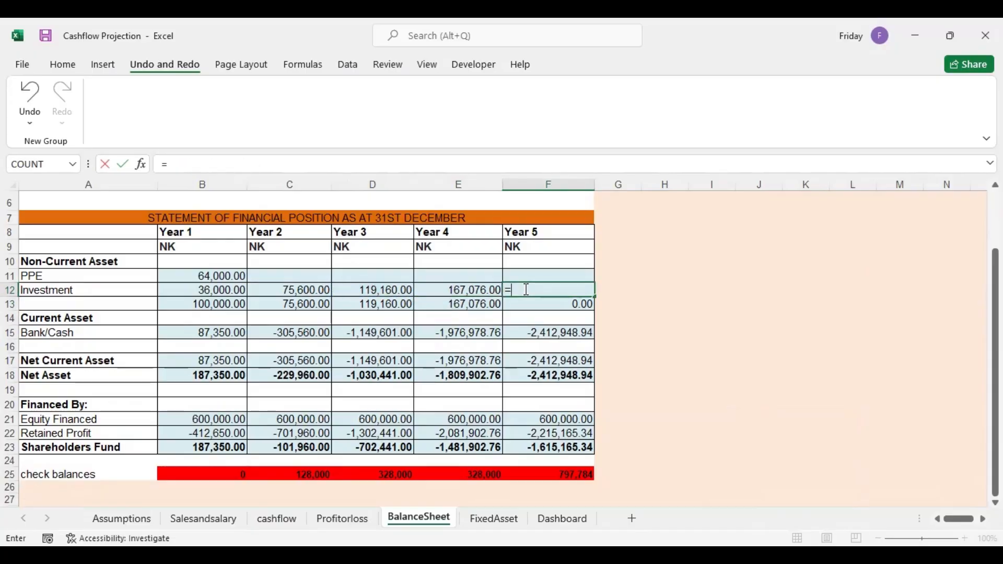
left_click(277, 518)
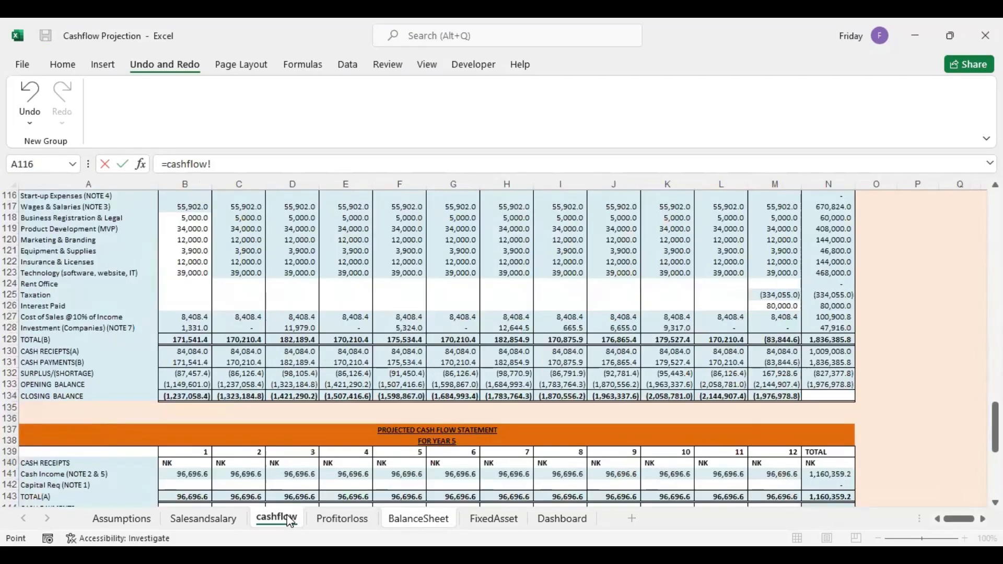
left_click_drag(995, 418, 996, 462)
left_click(828, 417)
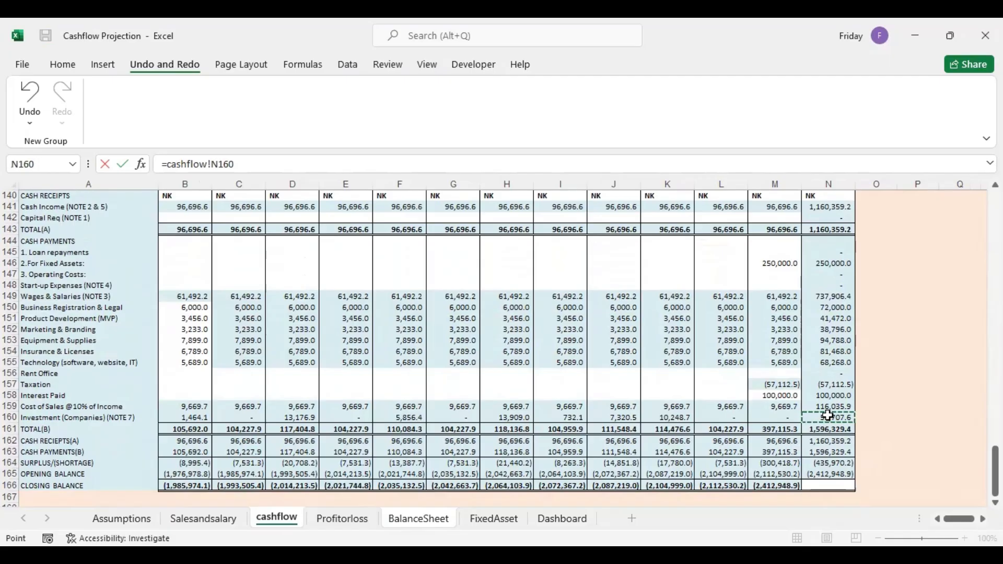
key("Return")
Extend the Year 5 Investment formula in F12 by adding the Year 4 investment from E12
double_click(589, 289)
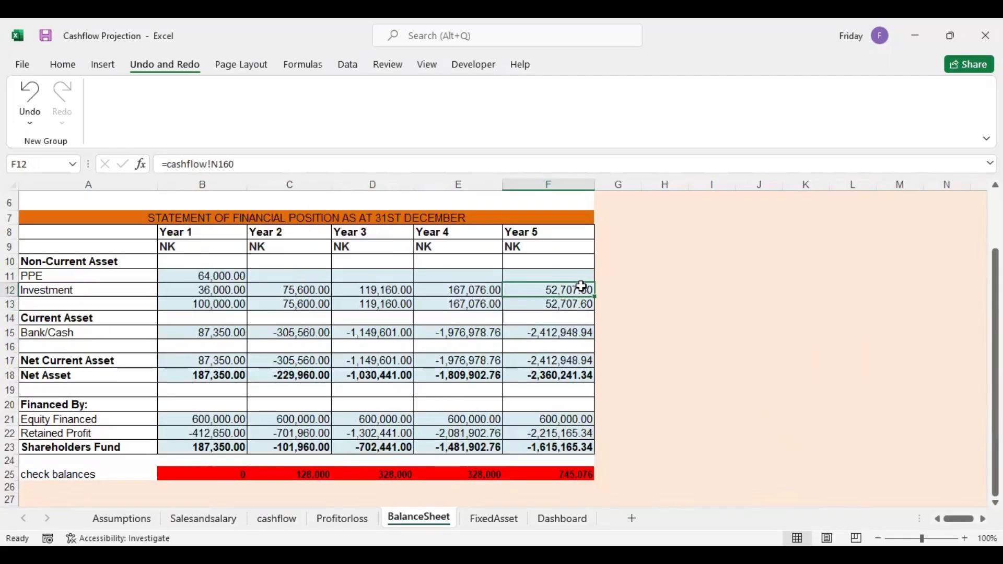
type("+")
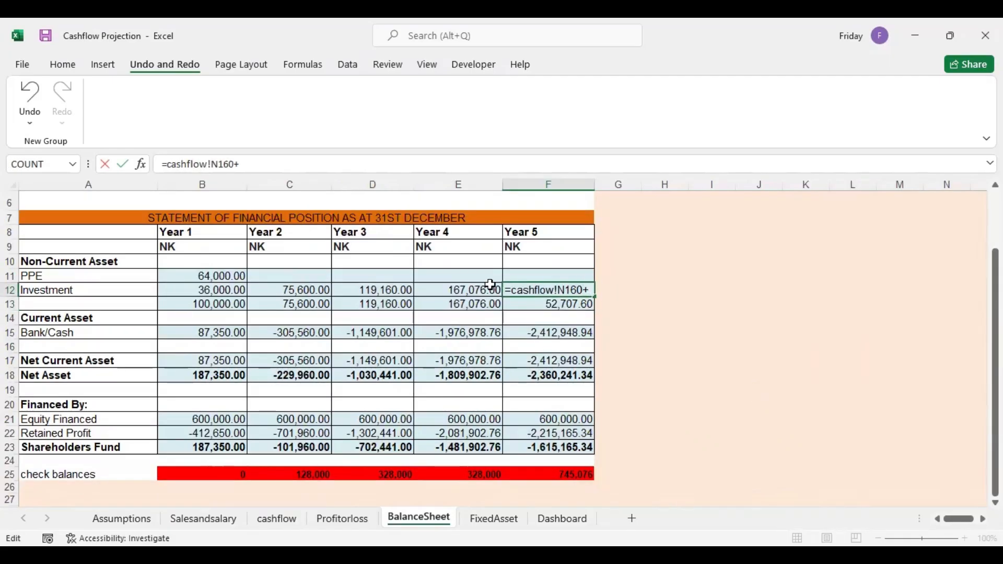
left_click(470, 285)
key("Return")
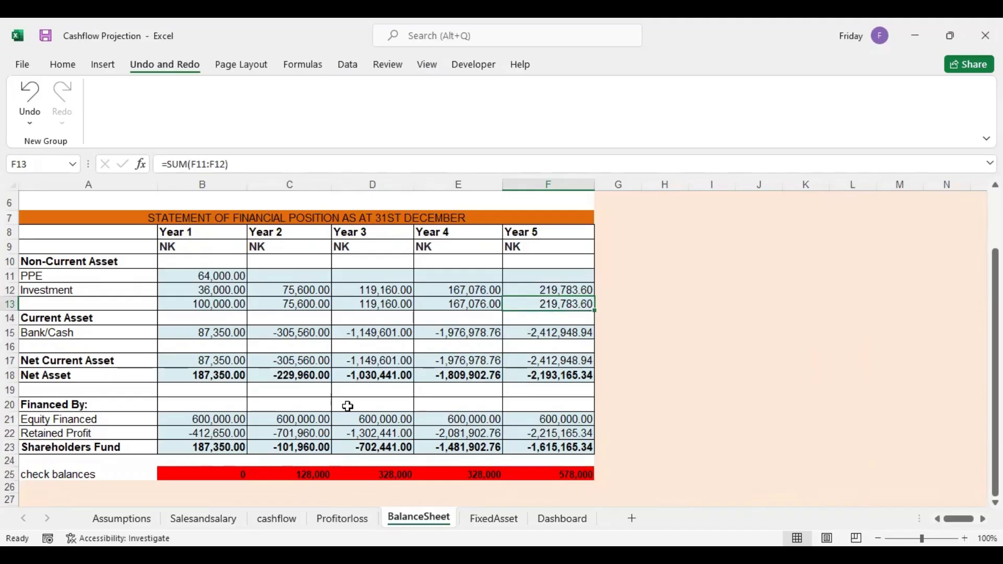
On the FixedAsset sheet, re-enter the Year 2 beginning balance in B19 as =B17, the Year 1 closing net book value
left_click(494, 520)
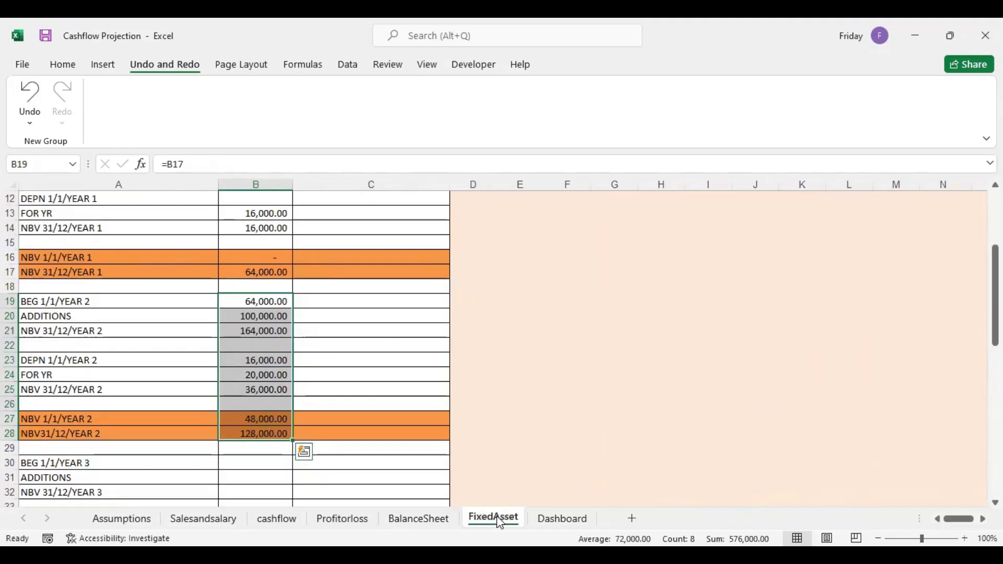
left_click(310, 352)
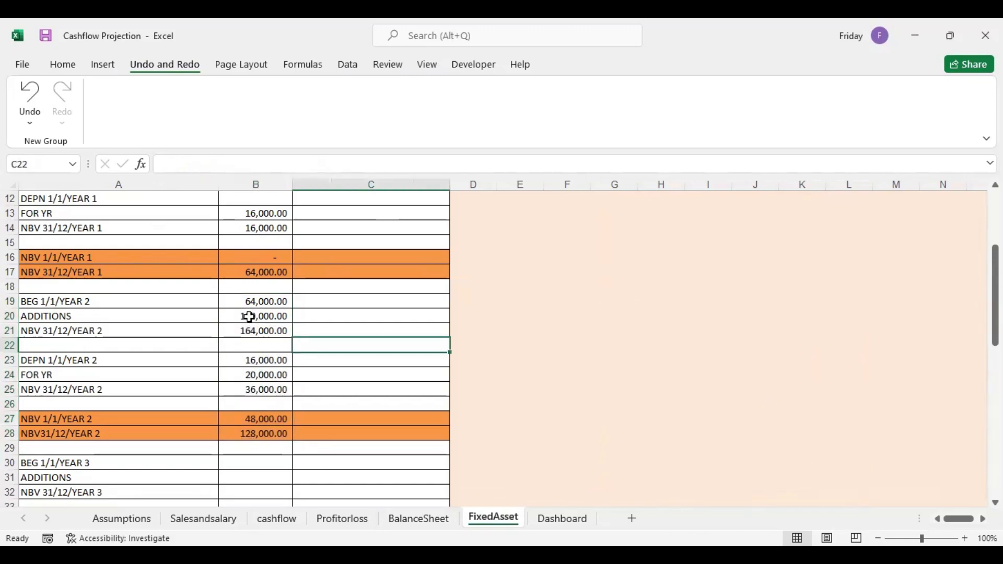
left_click(259, 304)
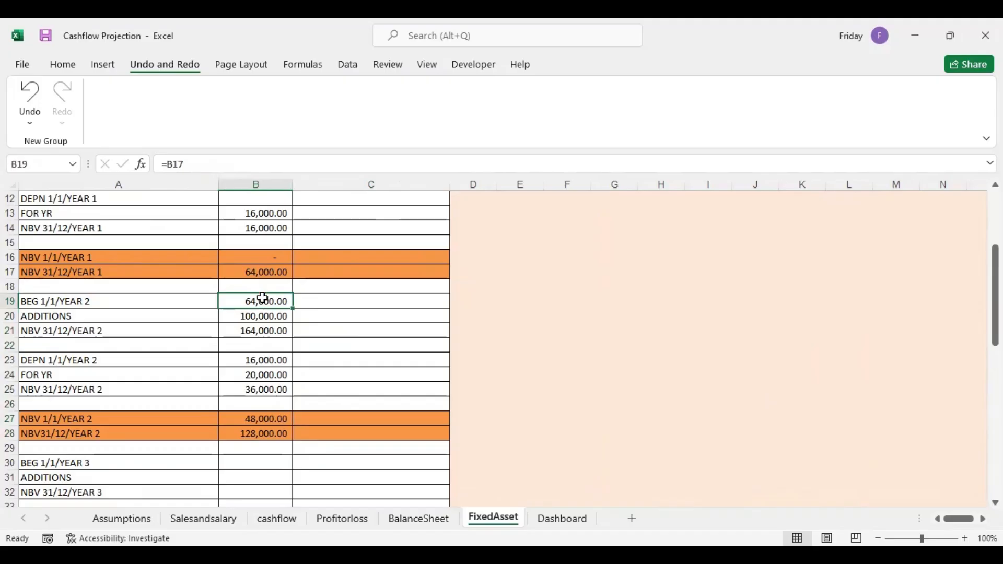
double_click(263, 302)
type("=")
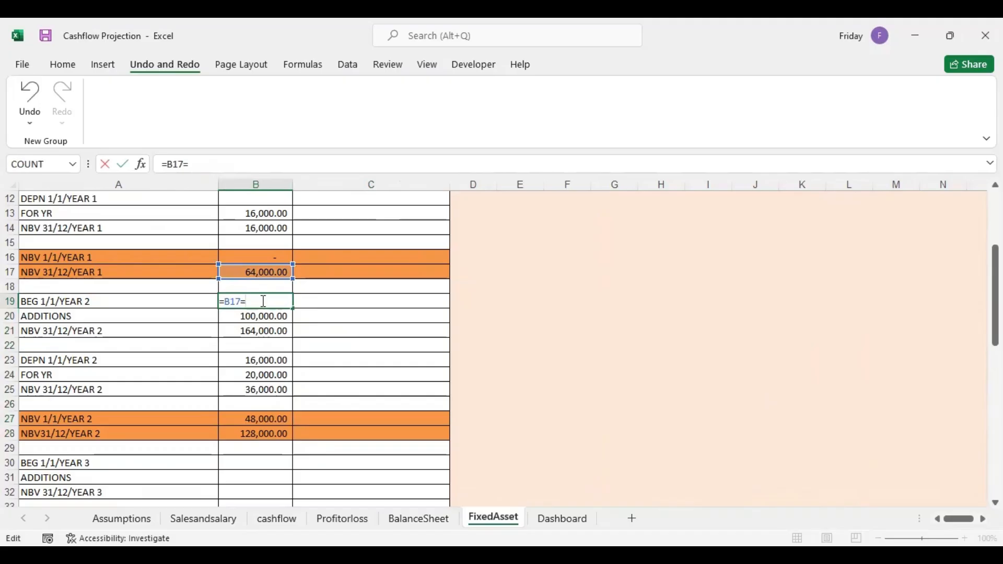
key("Return")
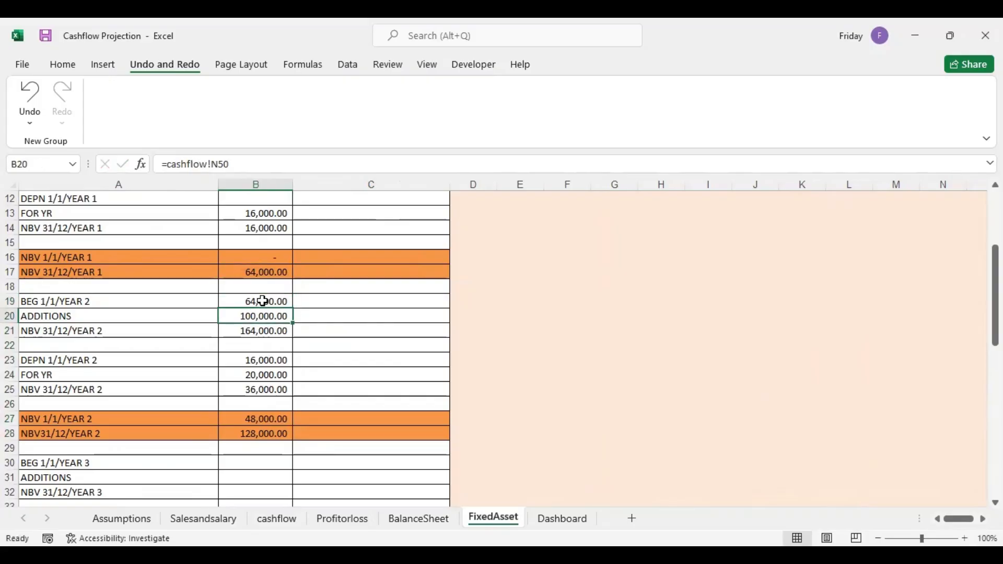
Re-enter Year 2 Additions in B20 as a link to the total fixed assets payment in the Year 2 cashflow, =cashflow!N50
type("=")
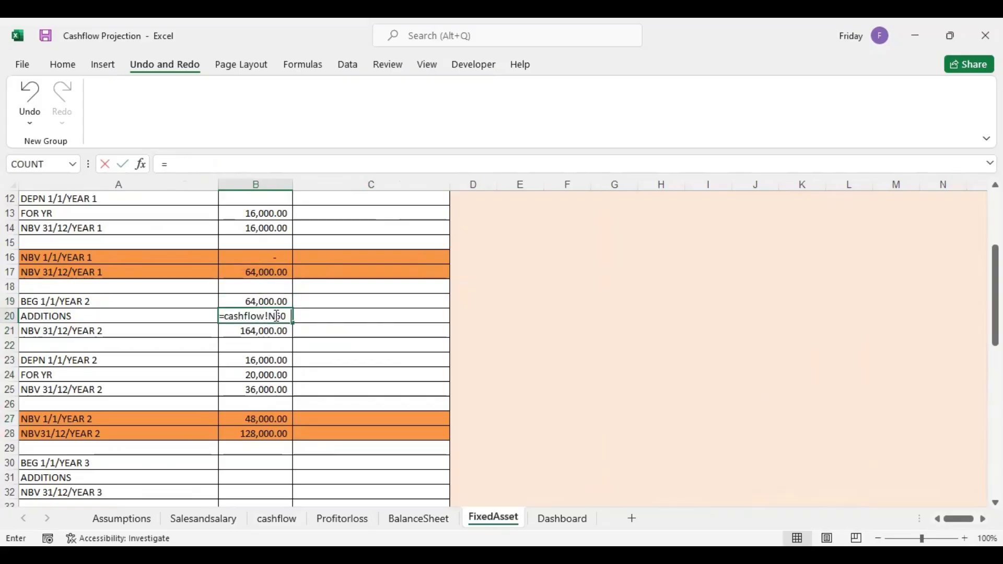
left_click(275, 521)
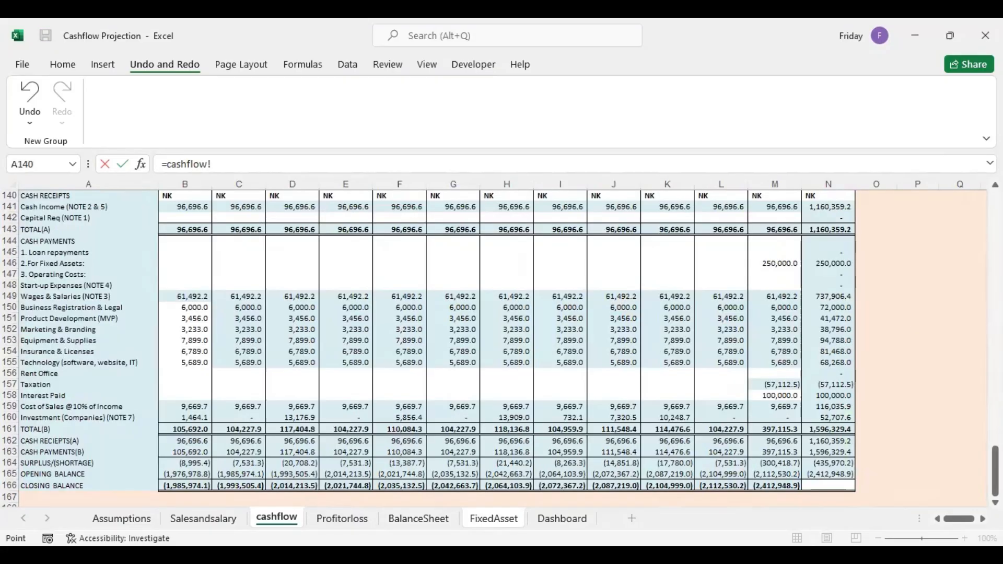
left_click_drag(995, 470, 995, 273)
left_click(822, 398)
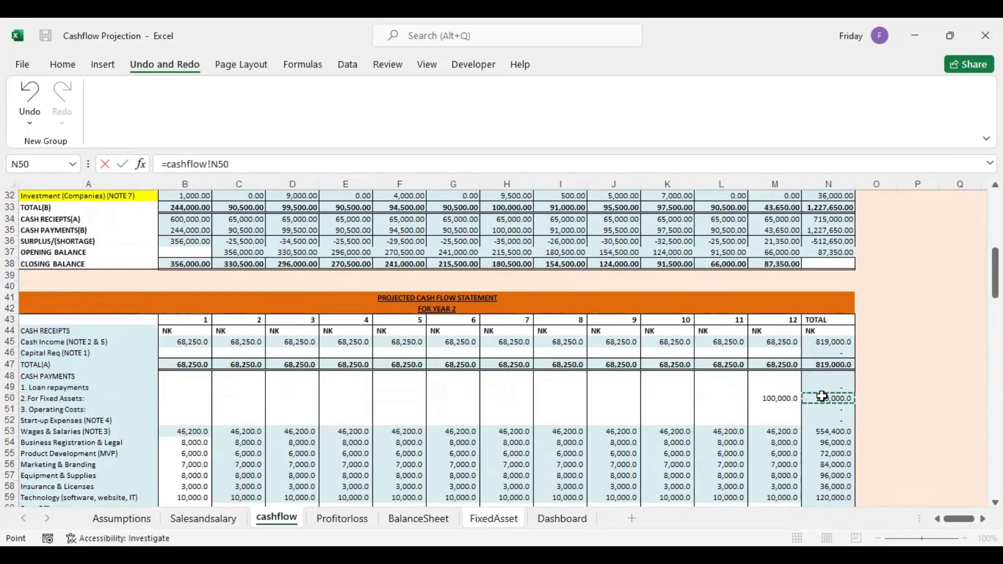
key("Return")
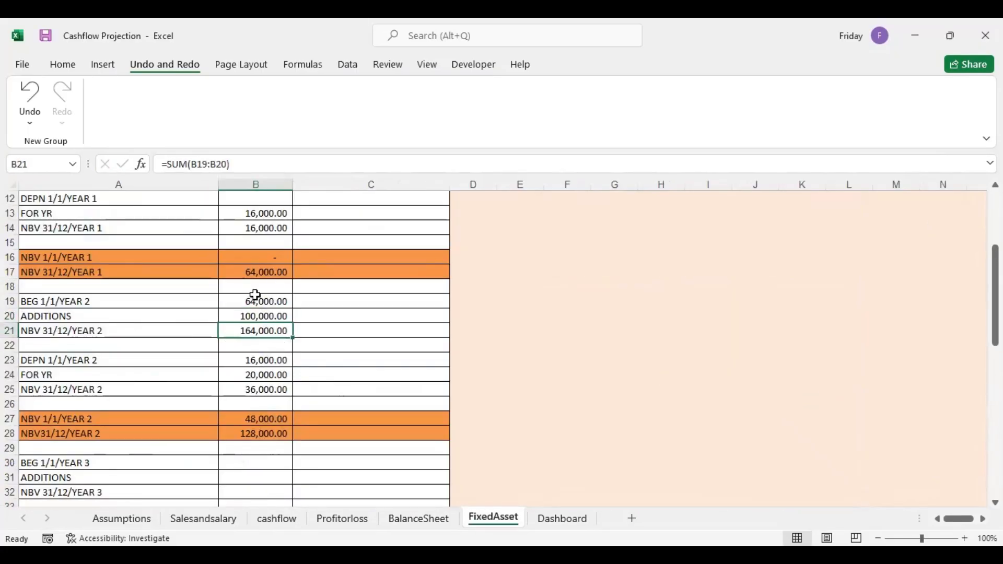
Re-enter the Year 2 opening depreciation in B23 as =B14, the accumulated depreciation at the end of Year 1
left_click(267, 361)
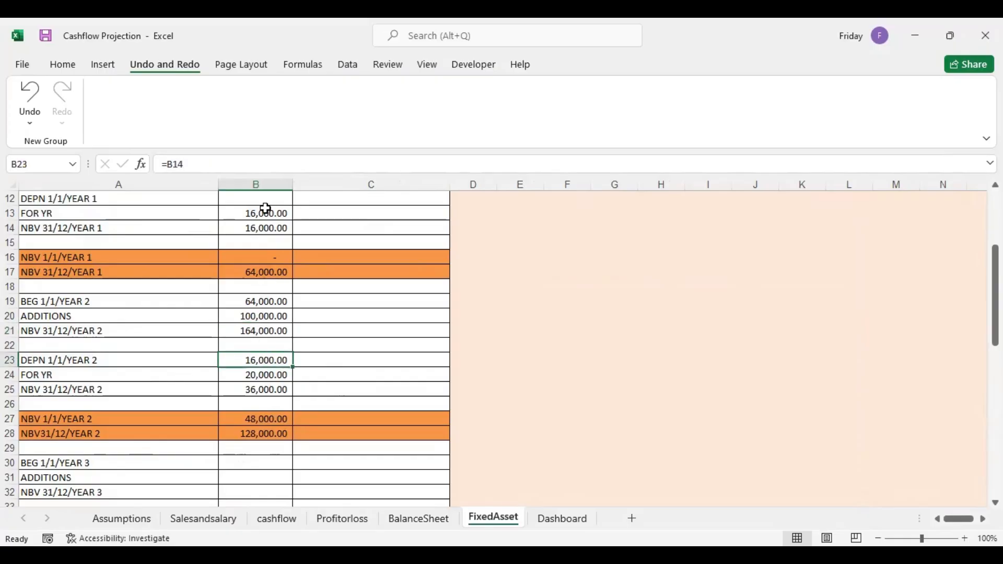
left_click(266, 229)
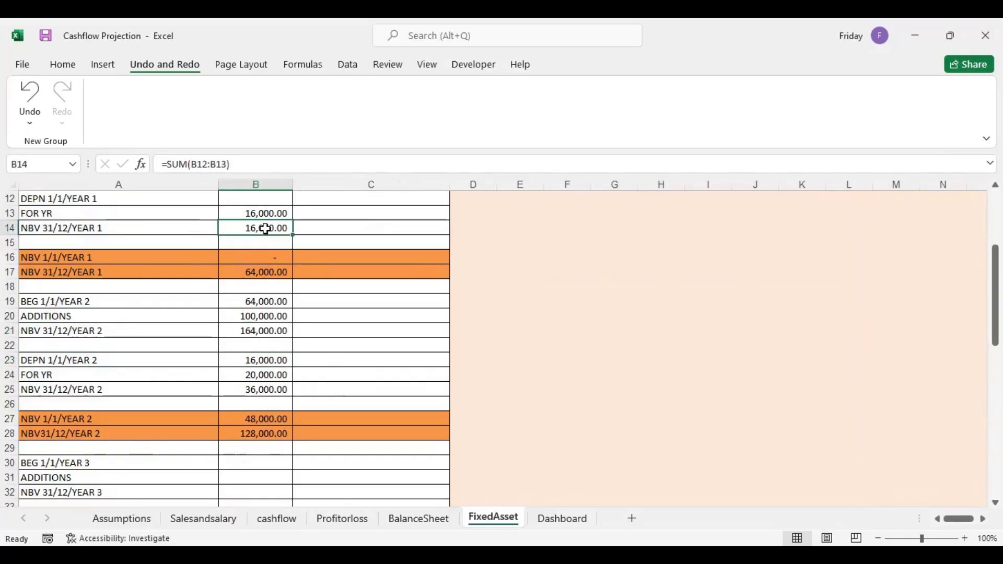
left_click(263, 361)
type("=")
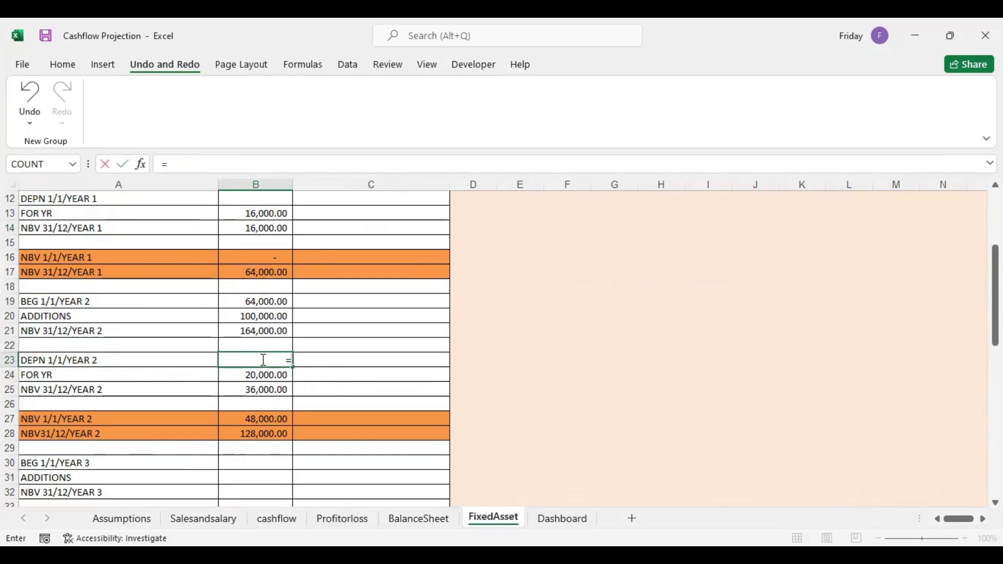
left_click(269, 228)
key("Return")
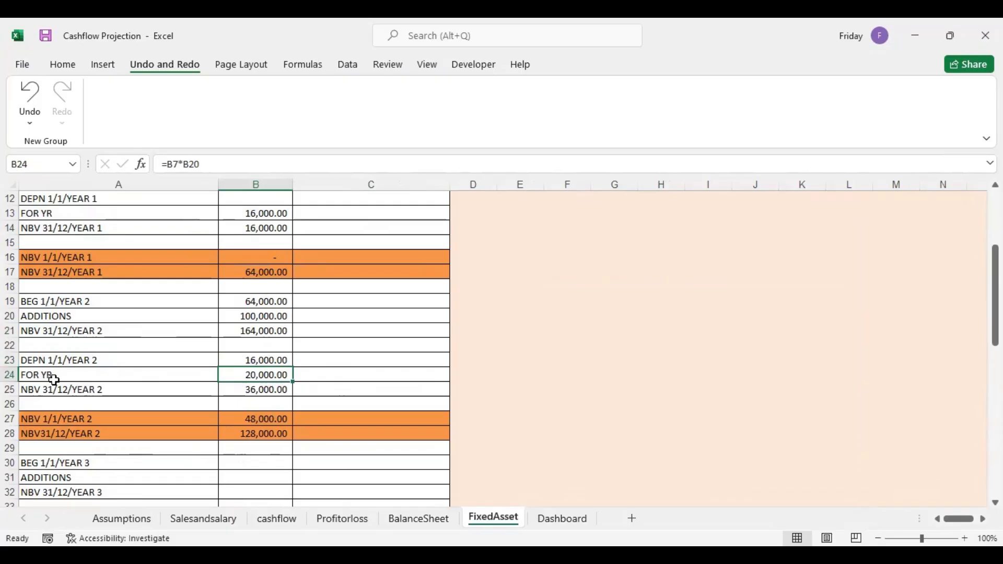
Check the Year 2 depreciation formulas in B24 and B25, and re-enter the opening net book value in B27 as =B19-B23
double_click(270, 375)
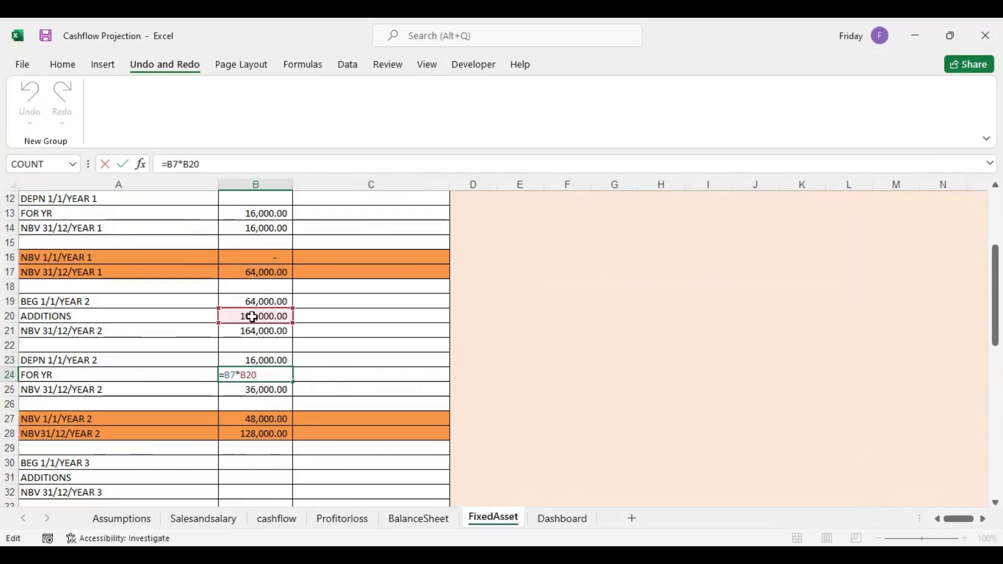
left_click(320, 379)
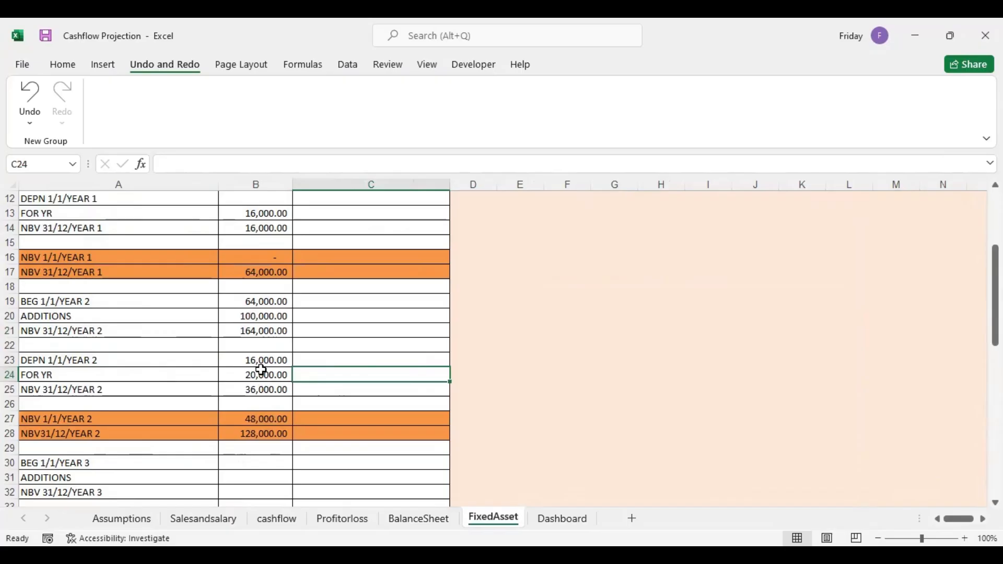
left_click(269, 391)
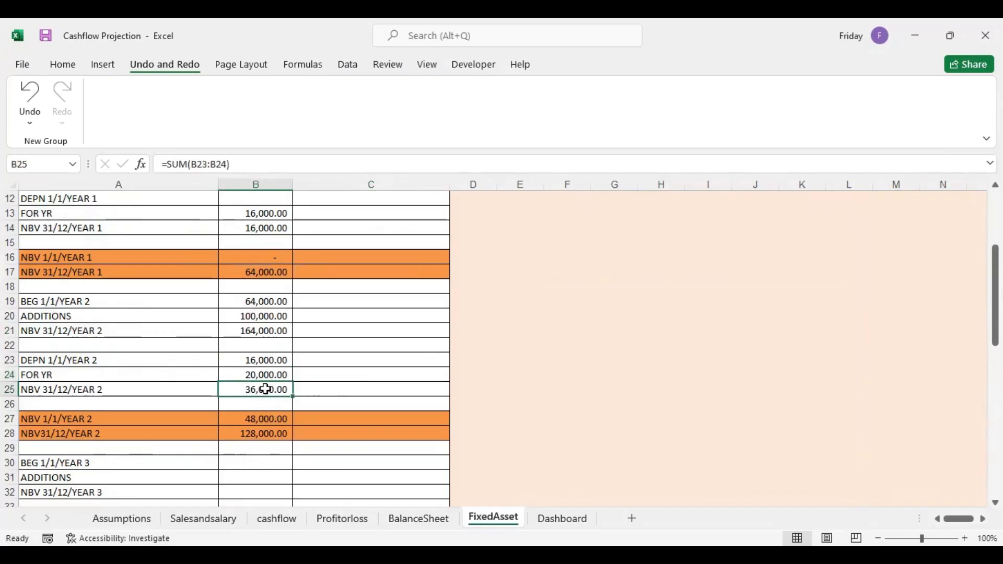
left_click(263, 420)
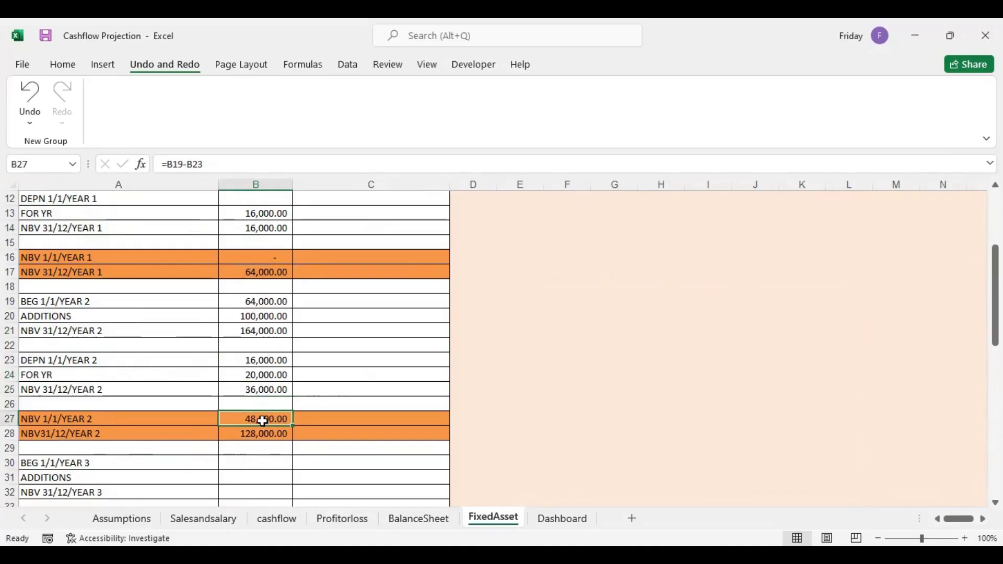
type("=")
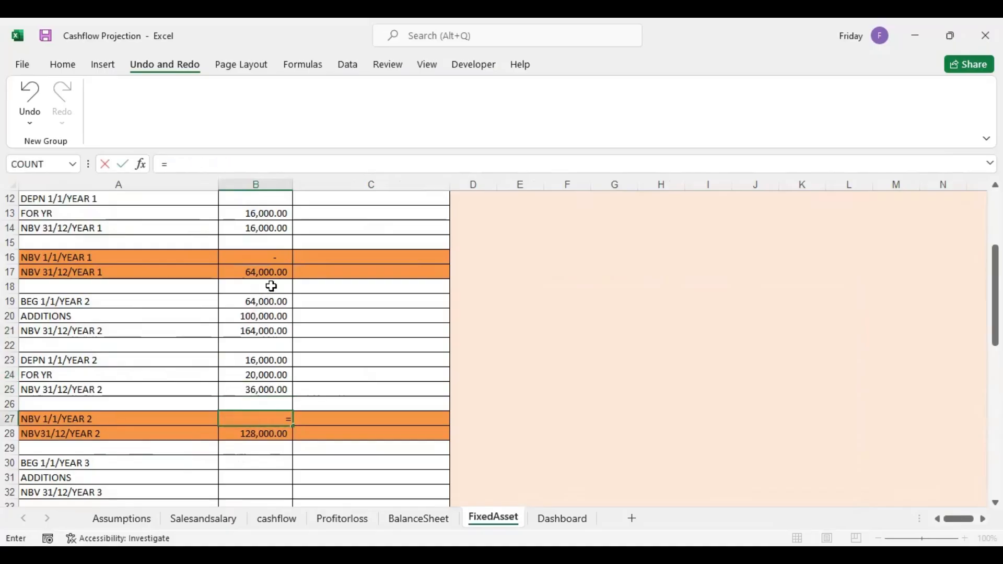
left_click(266, 302)
type("-")
left_click(261, 362)
key("Return")
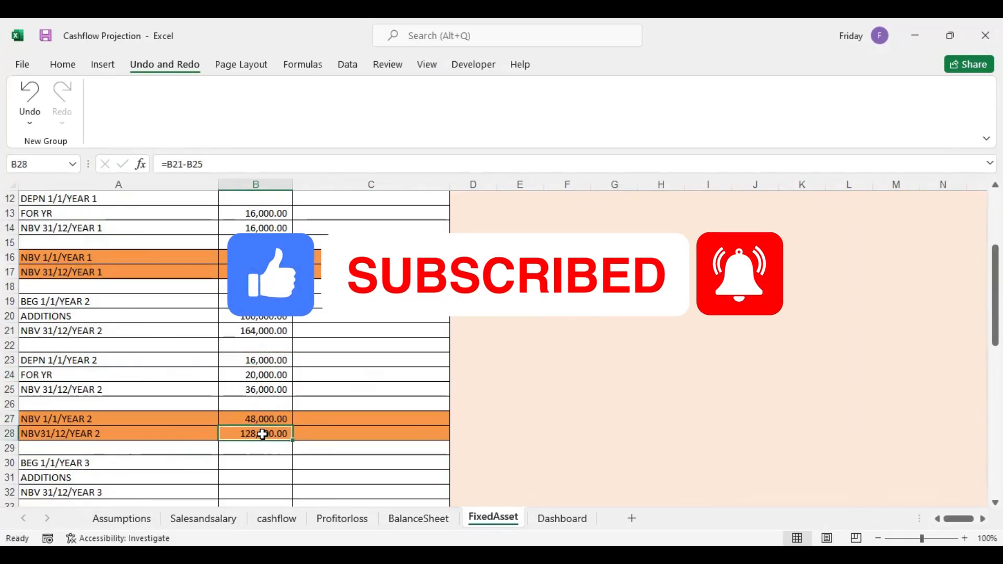
Re-enter the Year 2 closing net book value in B28 as =B21-B25
type("=")
left_click(259, 330)
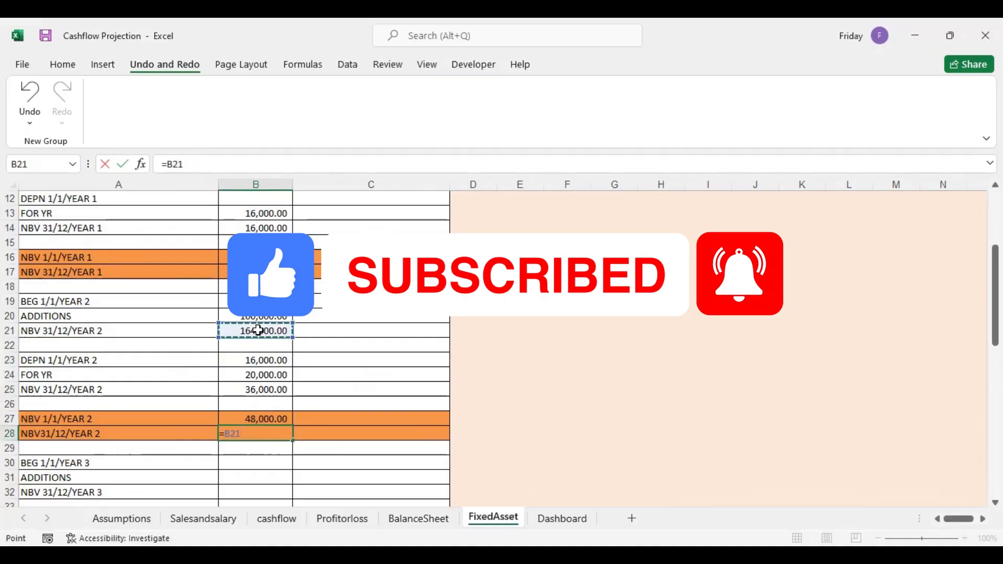
type("-")
left_click(265, 387)
key("Return")
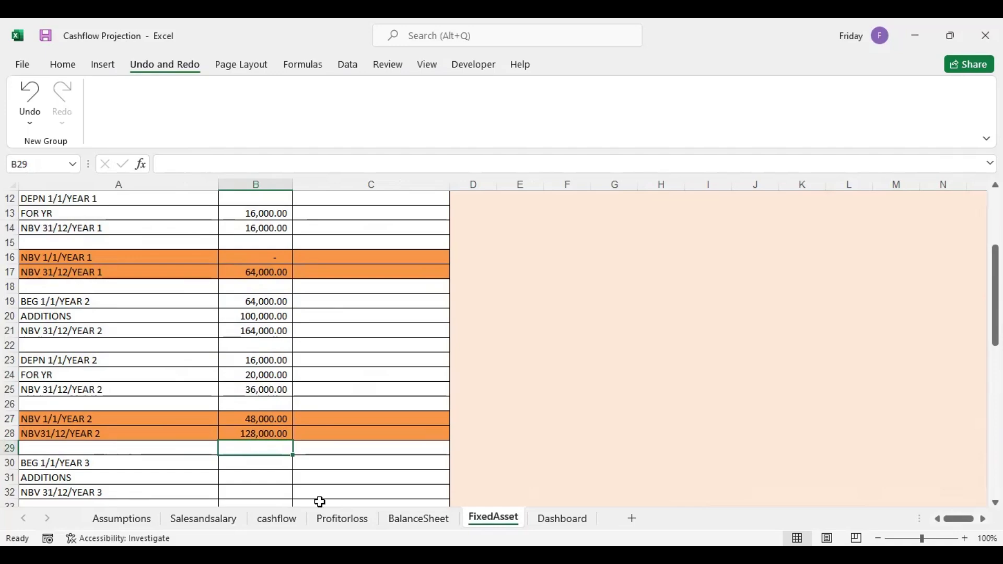
Link Year 2 PPE in C11 of the BalanceSheet to the Year 2 closing net book value in FixedAsset B28
left_click(430, 519)
left_click(292, 274)
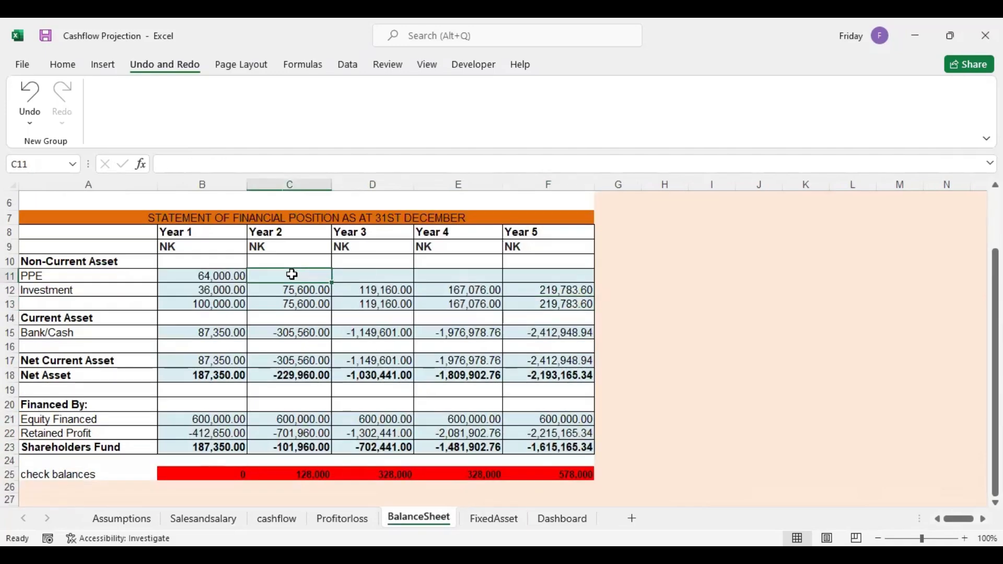
type("=")
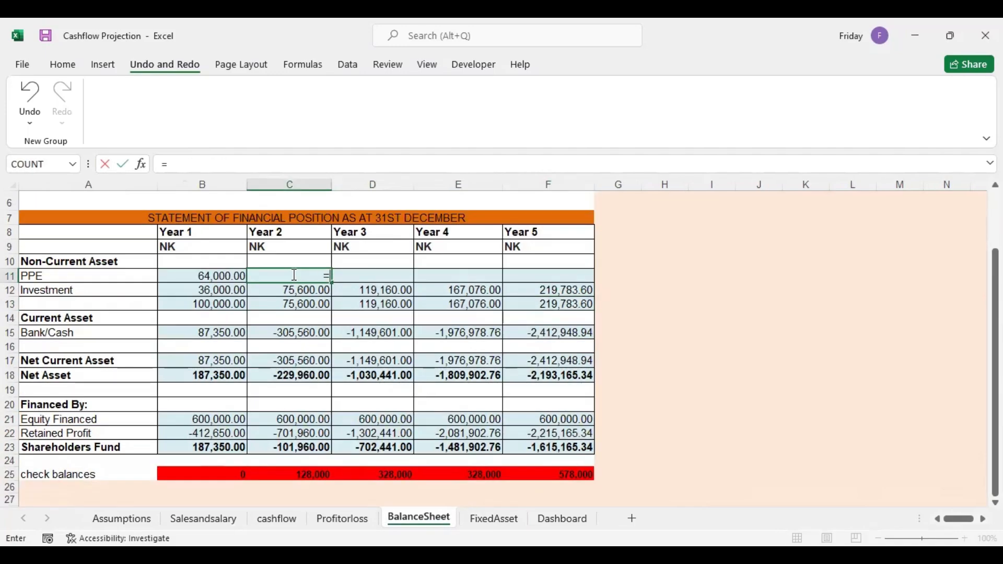
left_click(505, 521)
left_click(267, 432)
key("Return")
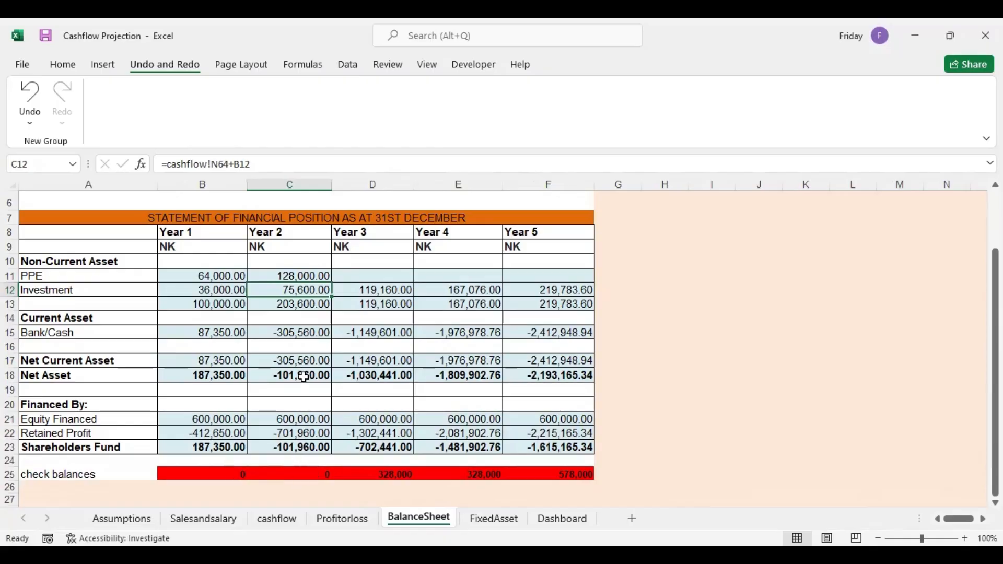
In the FixedAsset sheet, set the Year 3 beginning balance in B30 to =B28, the Year 2 closing net book value
left_click(359, 273)
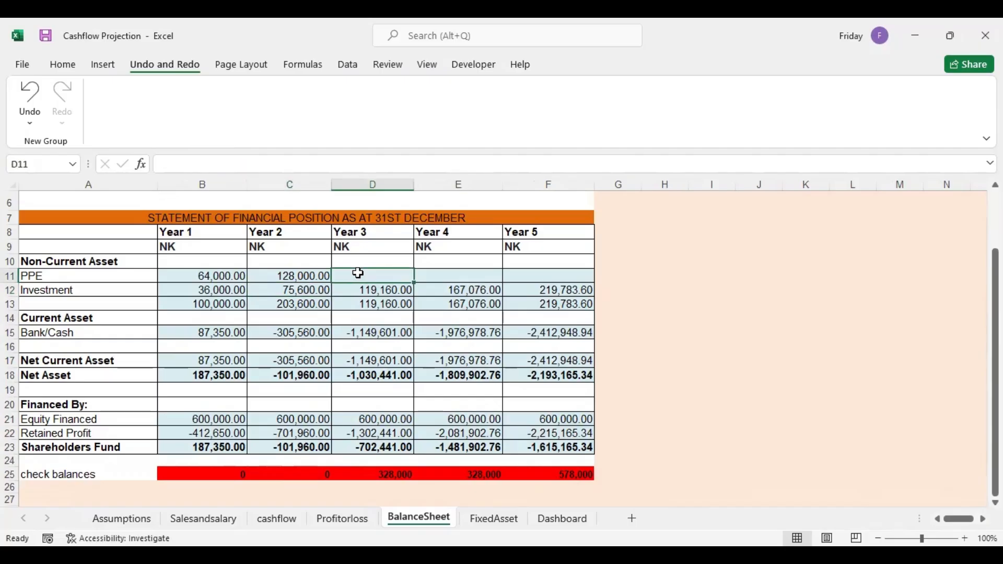
left_click(494, 518)
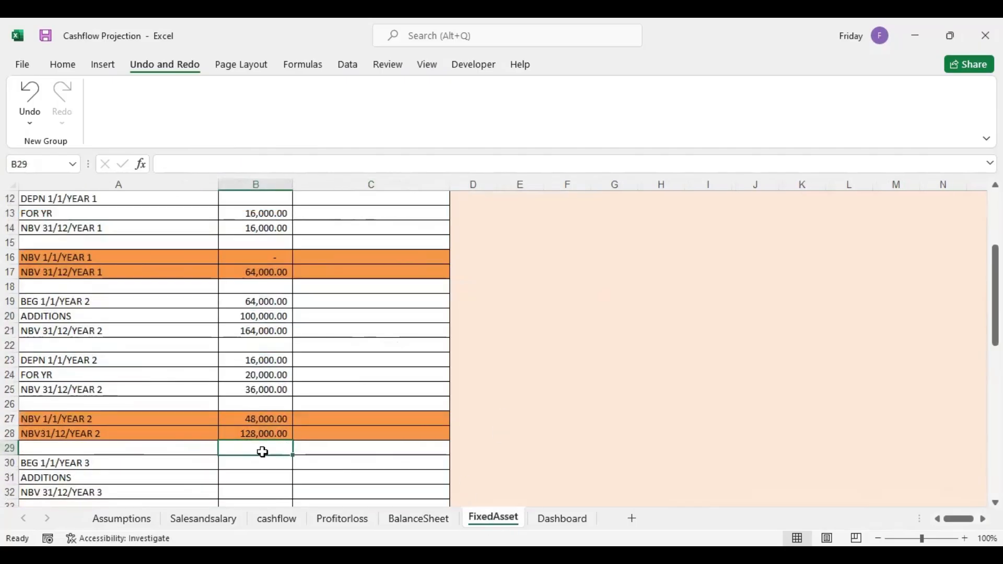
key("Down")
key("Down")
key("Down")
key("Down")
key("Down")
key("Down")
key("Down")
key("Down")
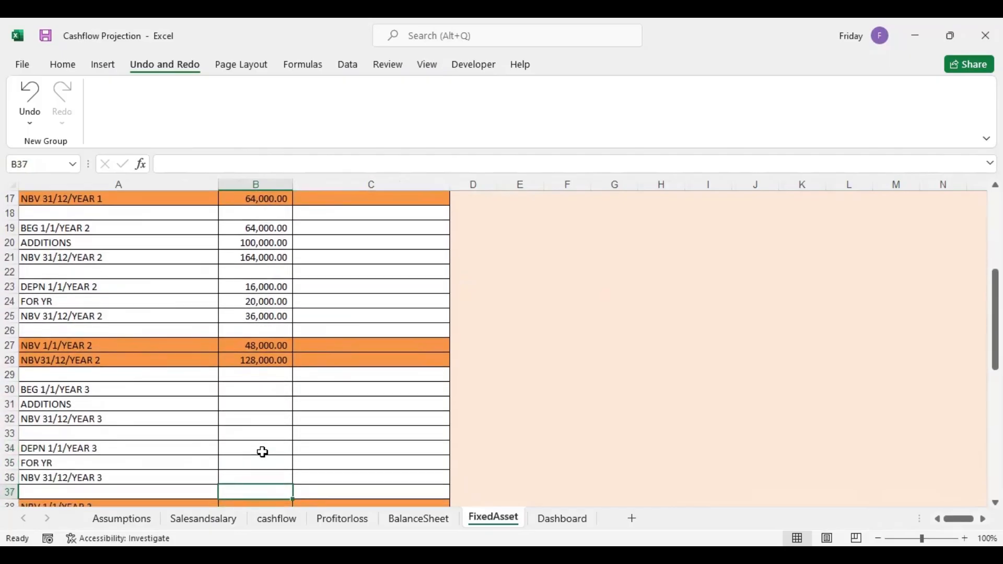
left_click(248, 388)
type("=")
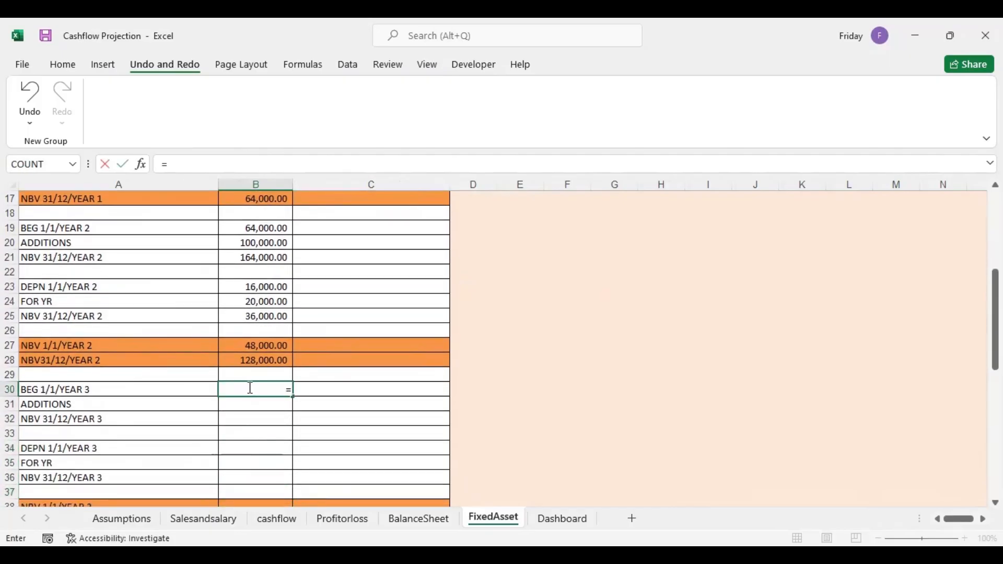
left_click(265, 345)
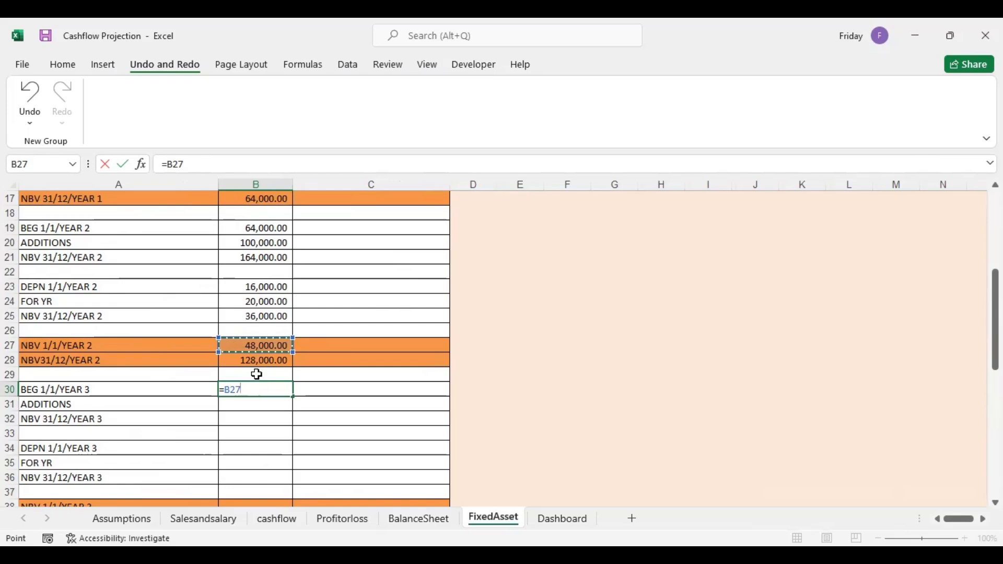
left_click(260, 360)
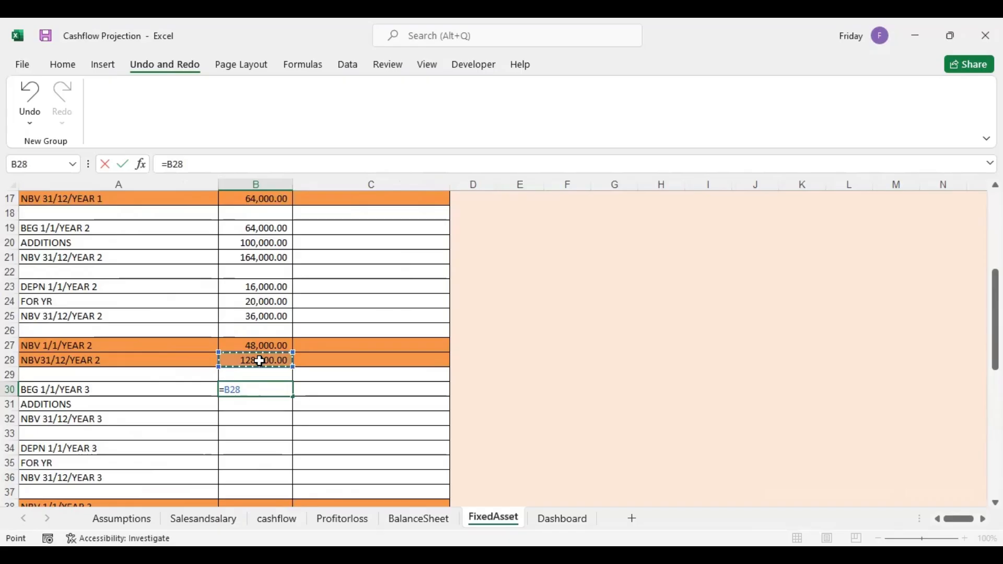
key("Return")
Total the Year 3 beginning balance and additions in B32 with =SUM(B30:B31)
left_click(246, 420)
type("=")
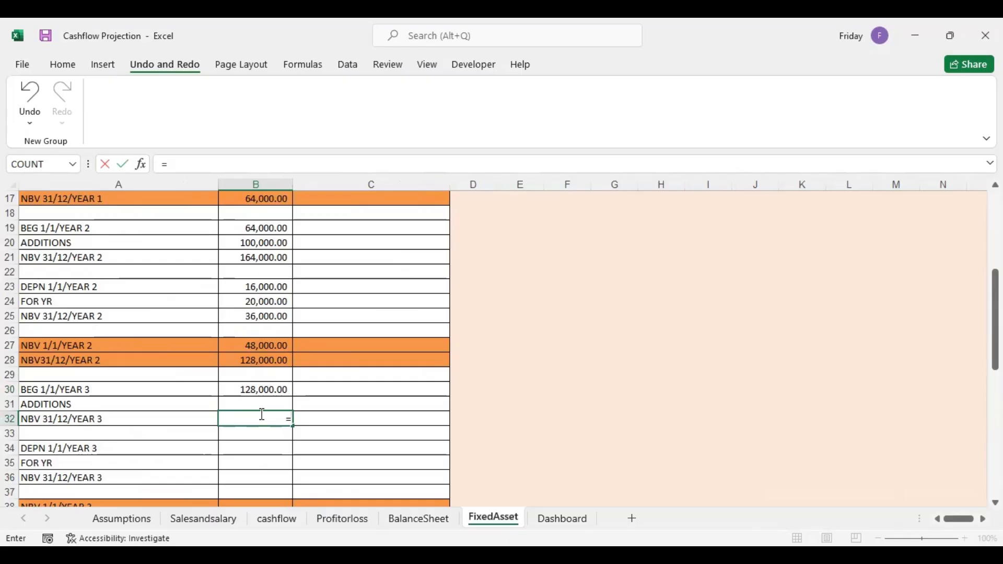
type("sum")
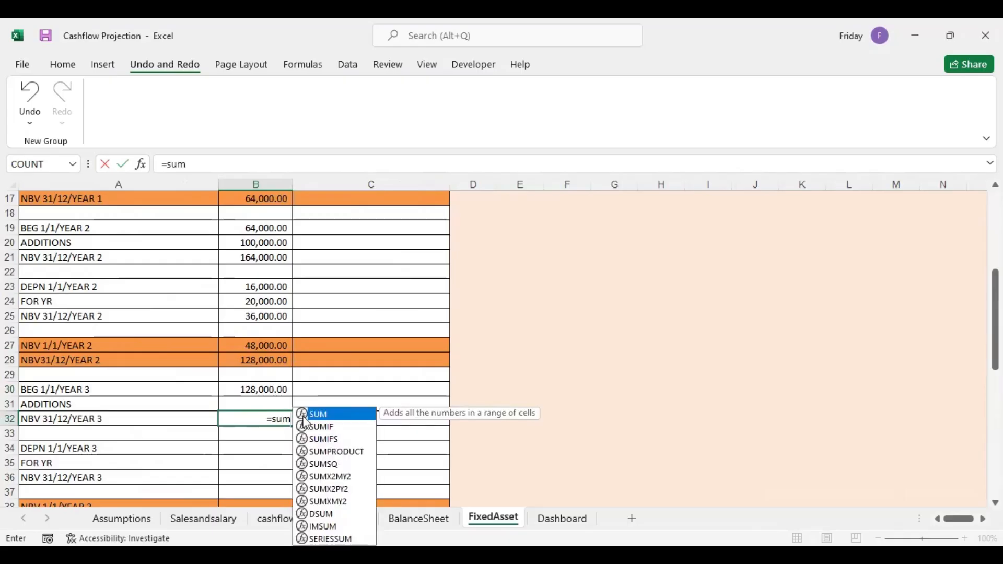
key("Tab")
left_click_drag(277, 389, 271, 404)
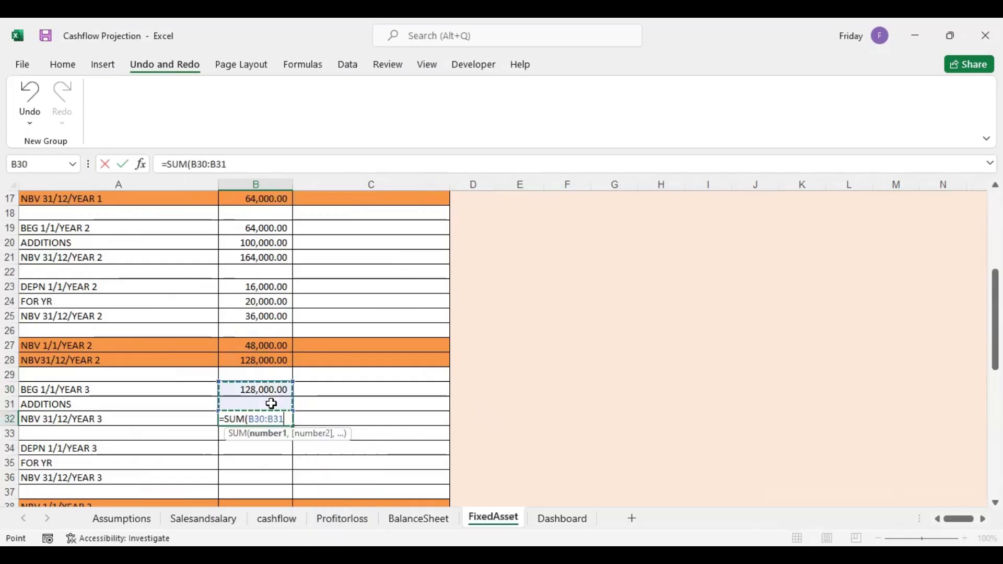
key("Return")
Set the Year 3 opening depreciation in B34 to =B25, the accumulated depreciation at the end of Year 2
left_click(254, 448)
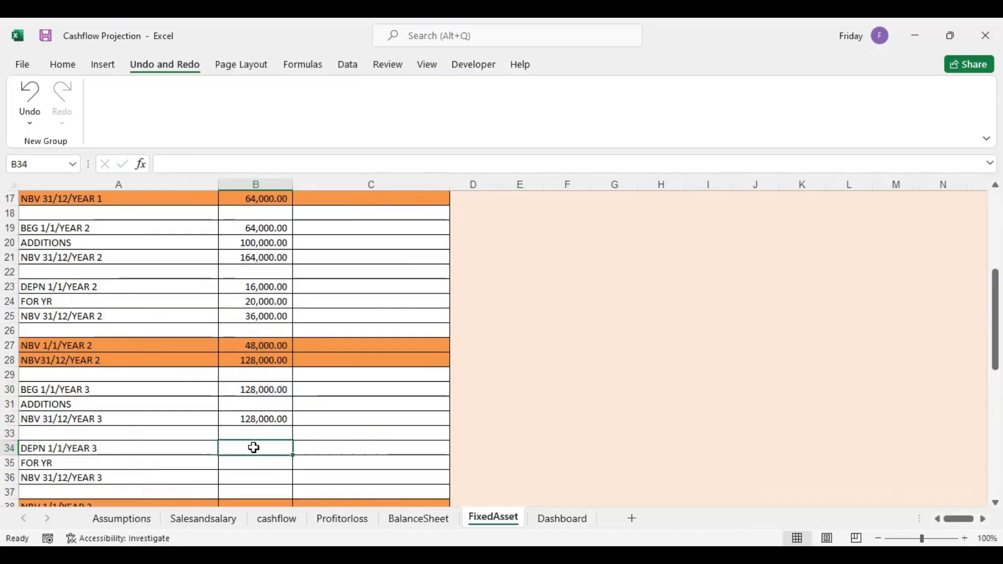
type("=")
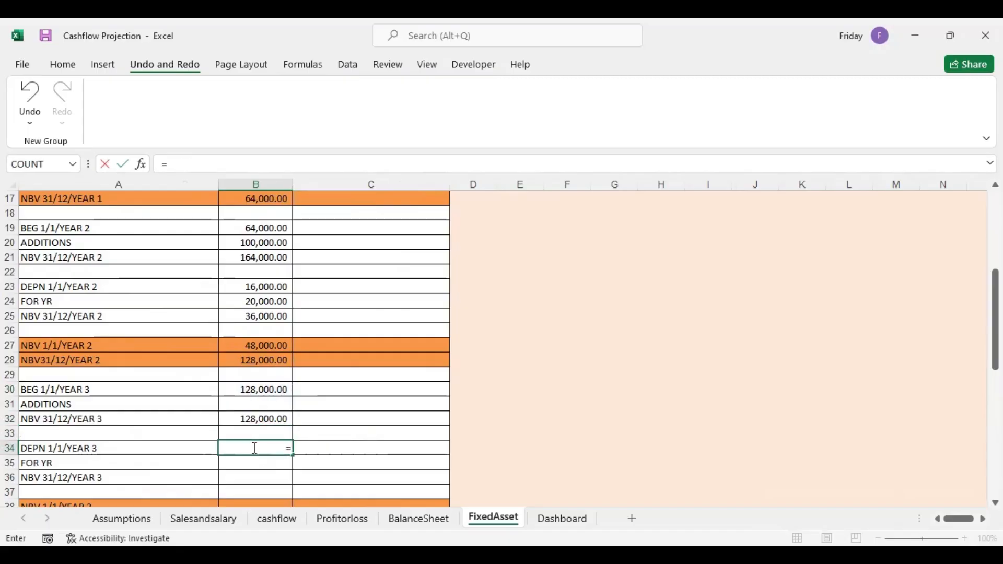
left_click(265, 317)
key("Return")
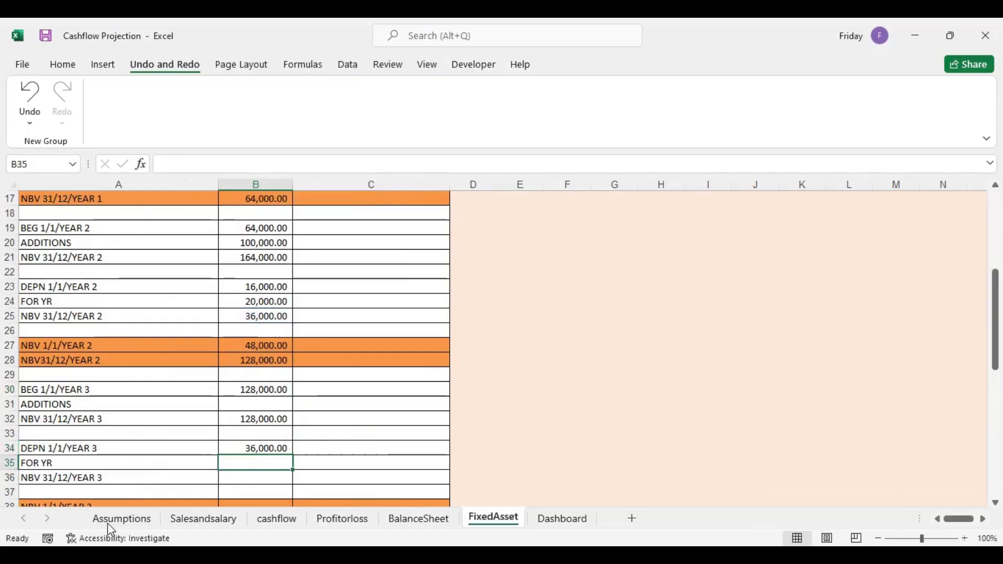
Total the Year 3 opening and for-the-year depreciation in B36 with =SUM(B34:B35)
left_click(248, 476)
type("=")
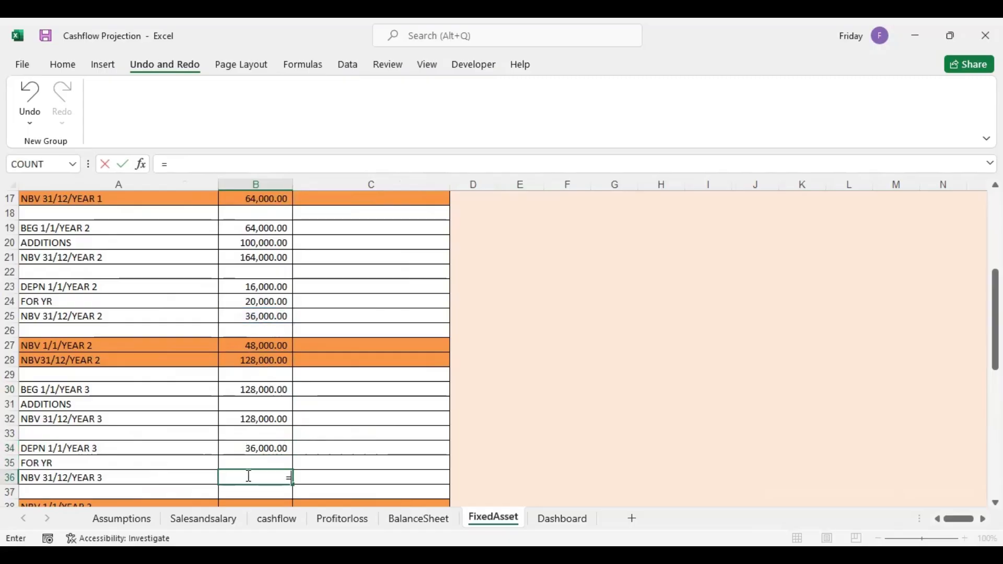
type("sum")
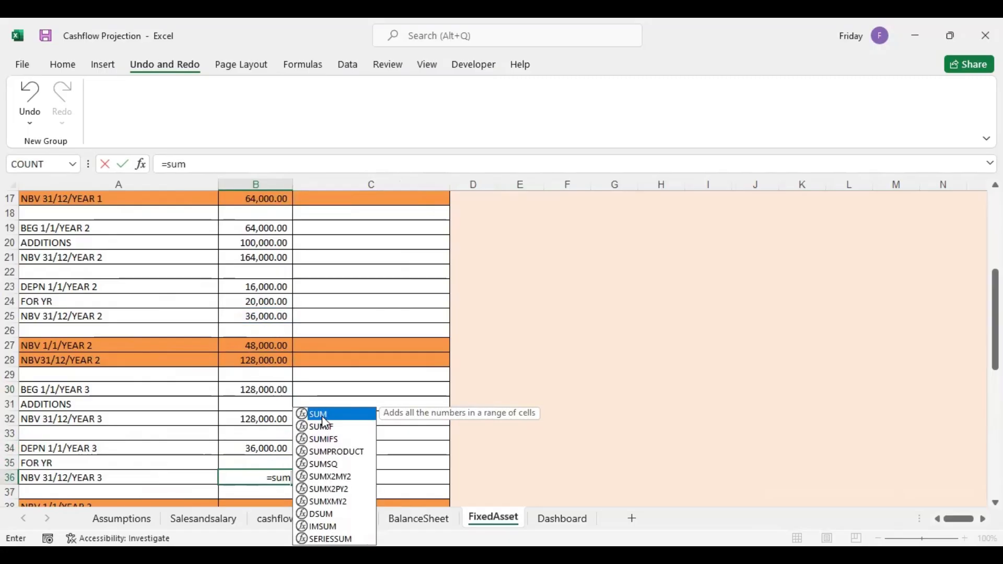
key("Tab")
left_click_drag(269, 449, 268, 463)
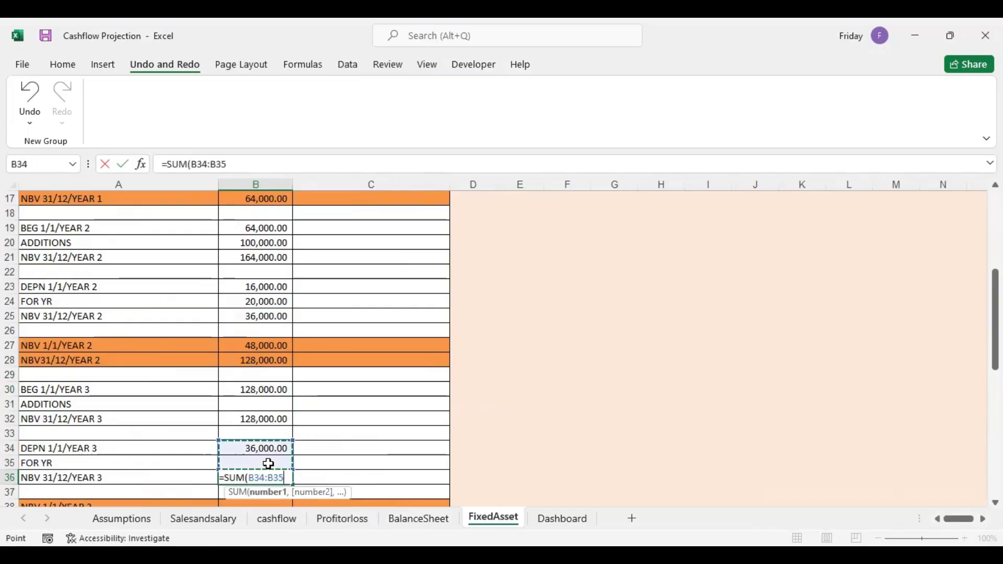
key("Return")
Link the Year 3 additions in FixedAsset B31 to the Year 3 fixed assets payment total in N82 of the cashflow sheet
left_click(293, 519)
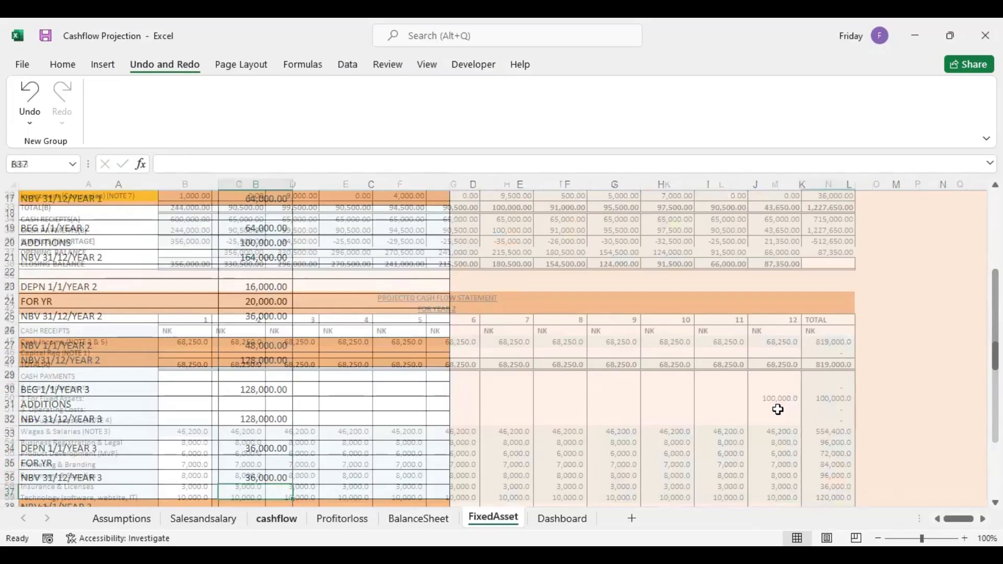
left_click_drag(995, 272, 995, 332)
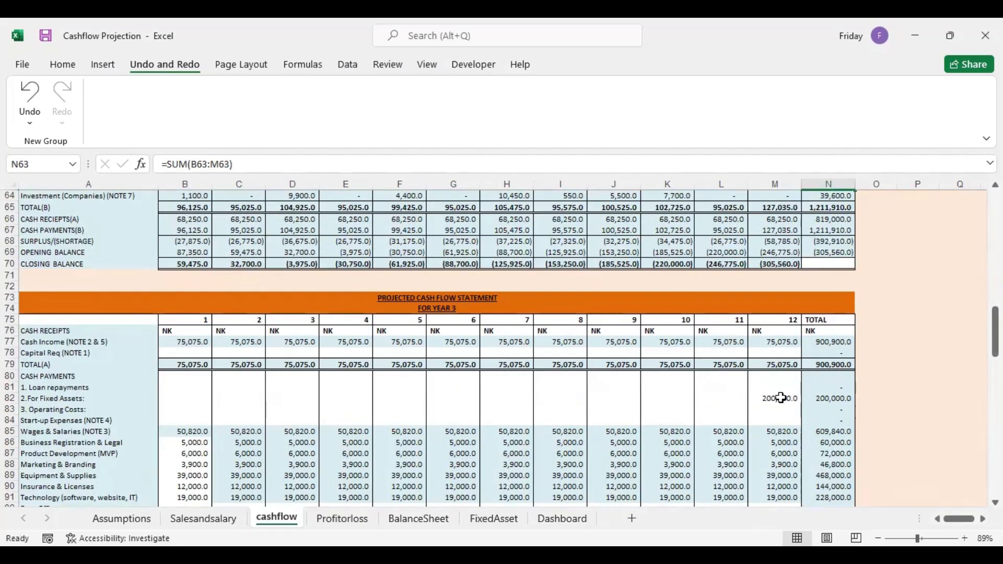
left_click(496, 519)
left_click(257, 404)
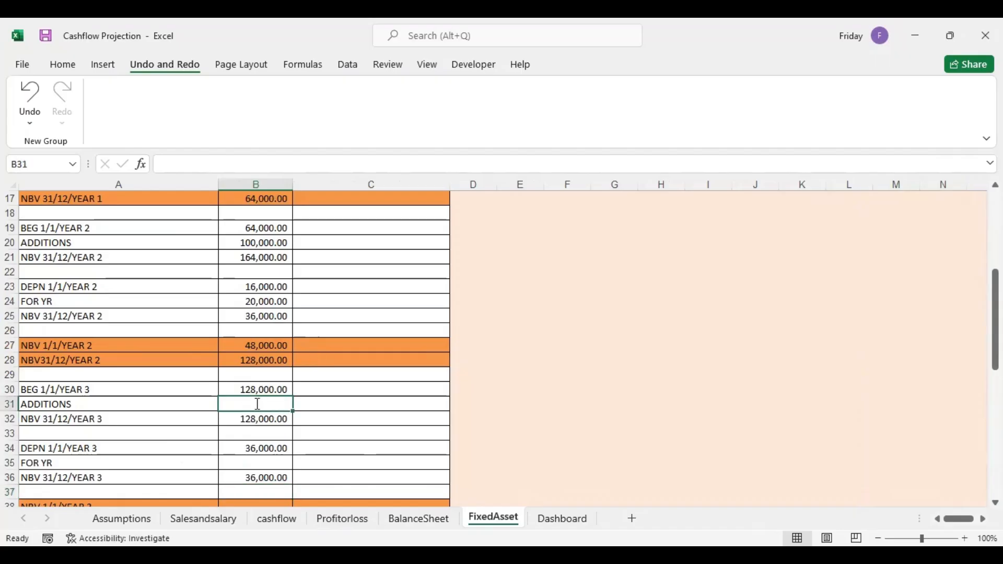
type("=")
left_click(403, 519)
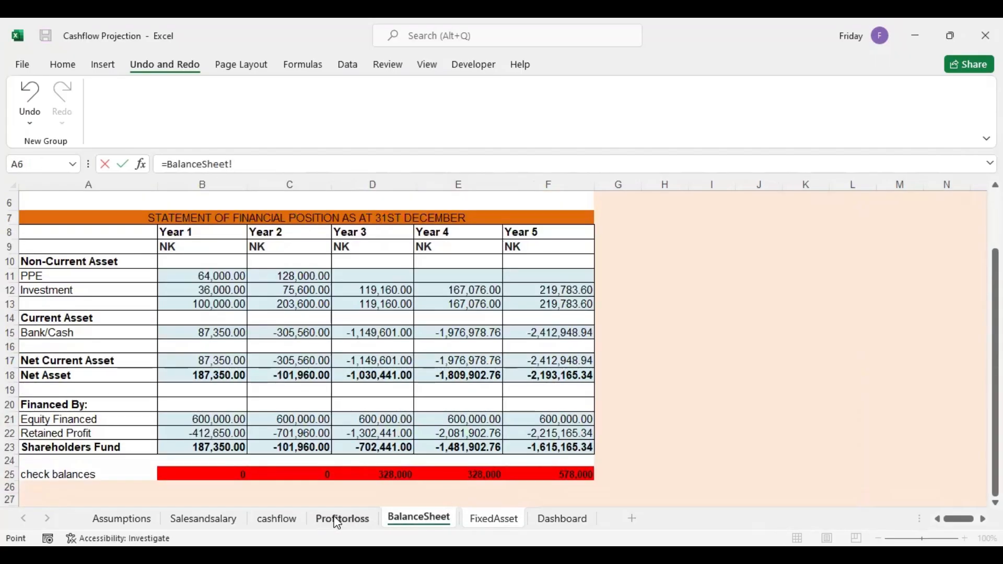
left_click(294, 520)
left_click(810, 402)
key("Return")
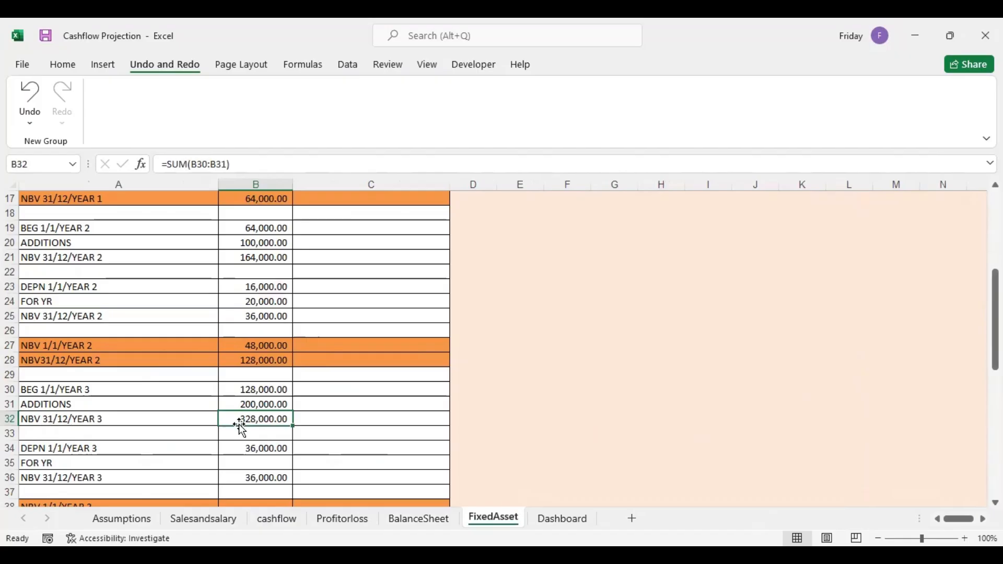
Calculate the Year 3 depreciation for the year in B35 as the 20% rate in B7 times the additions in B31
left_click(260, 463)
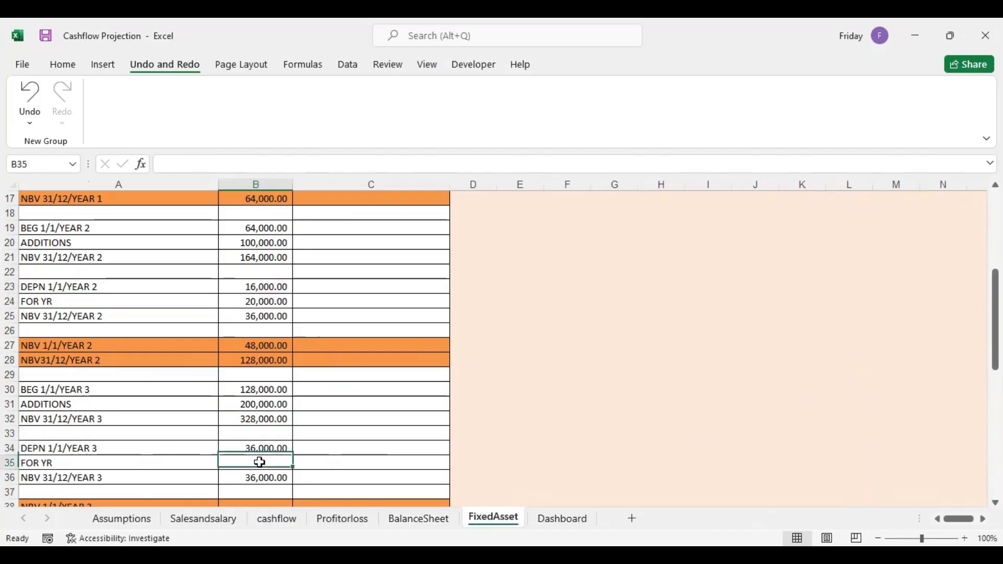
type("=")
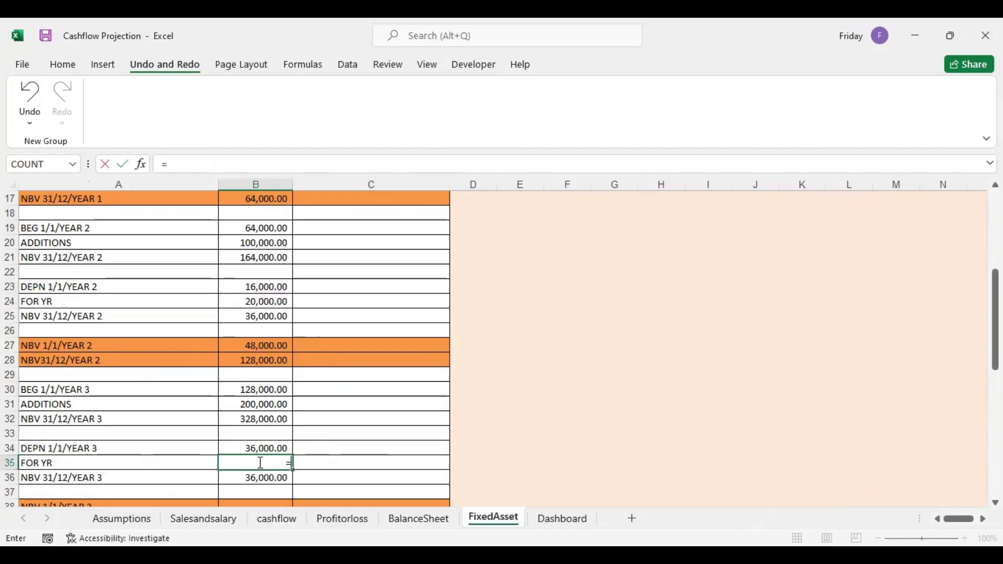
left_click_drag(995, 320, 996, 250)
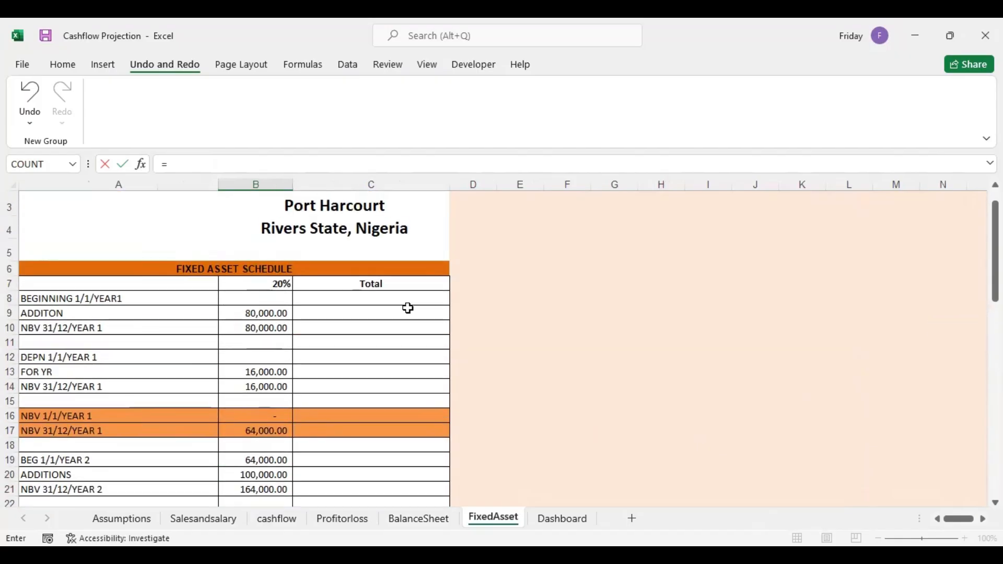
left_click(266, 282)
type("*")
left_click_drag(995, 251, 995, 334)
left_click(271, 360)
key("Return")
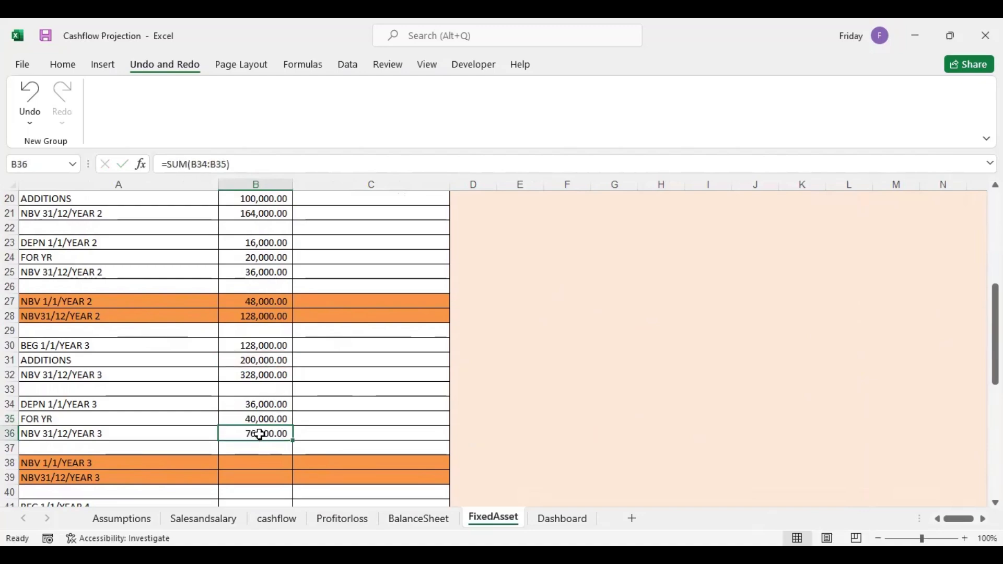
Calculate the Year 3 opening net book value in B38 as =B30-B34
left_click(260, 465)
type("=")
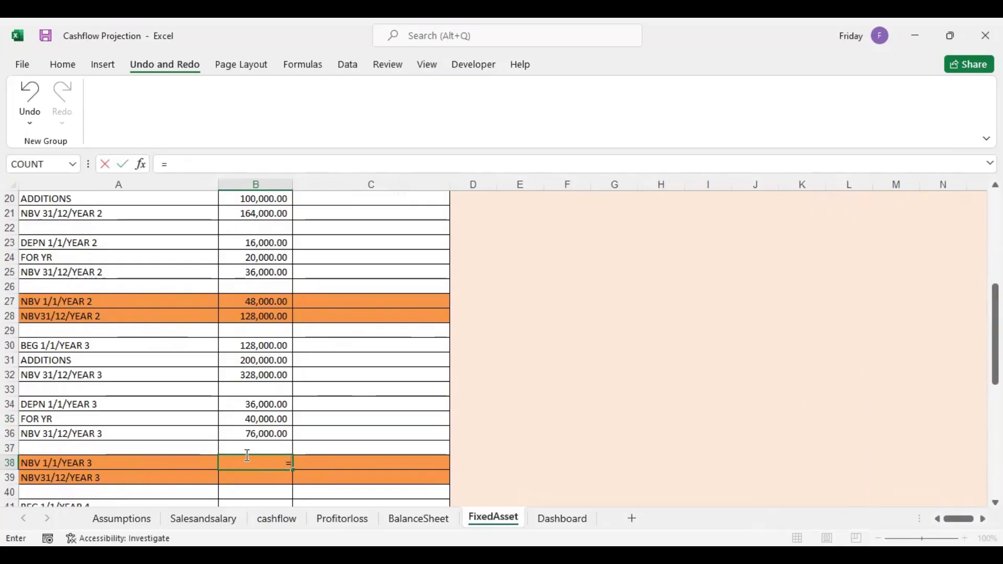
left_click(257, 347)
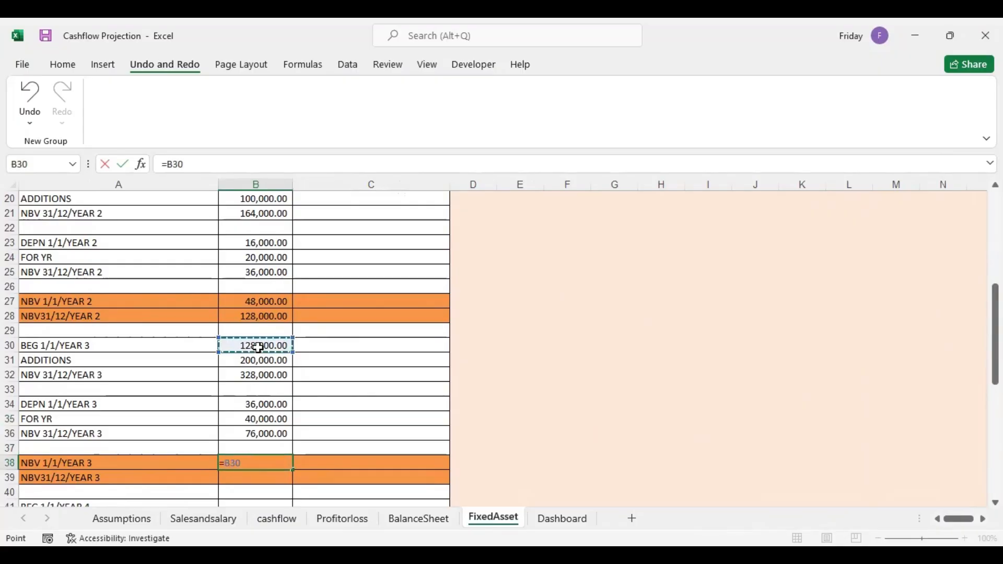
type("-")
left_click(264, 405)
key("Return")
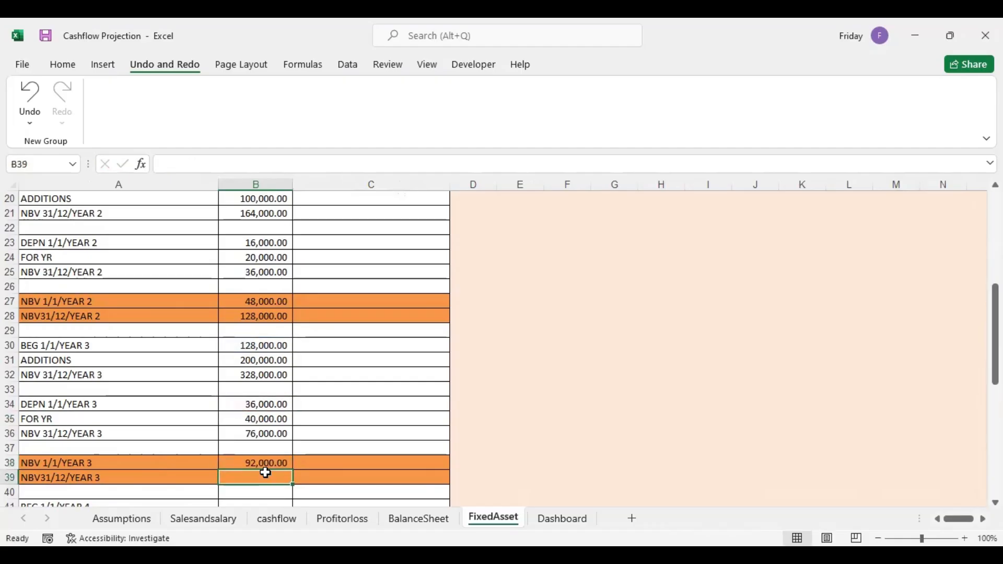
Calculate the Year 3 closing net book value in B39 as =B32-B36
type("=")
left_click(265, 373)
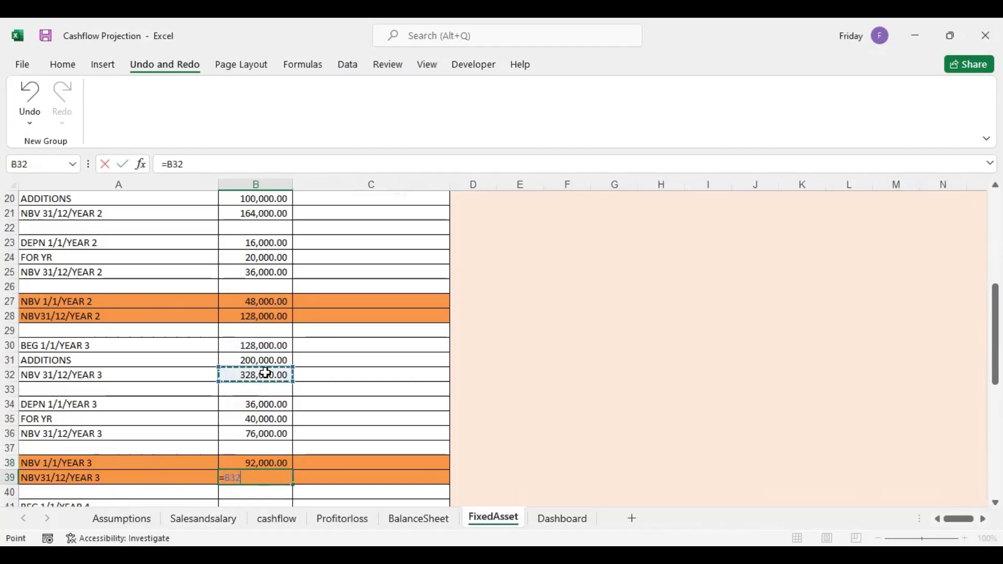
type("-")
left_click(270, 433)
key("Return")
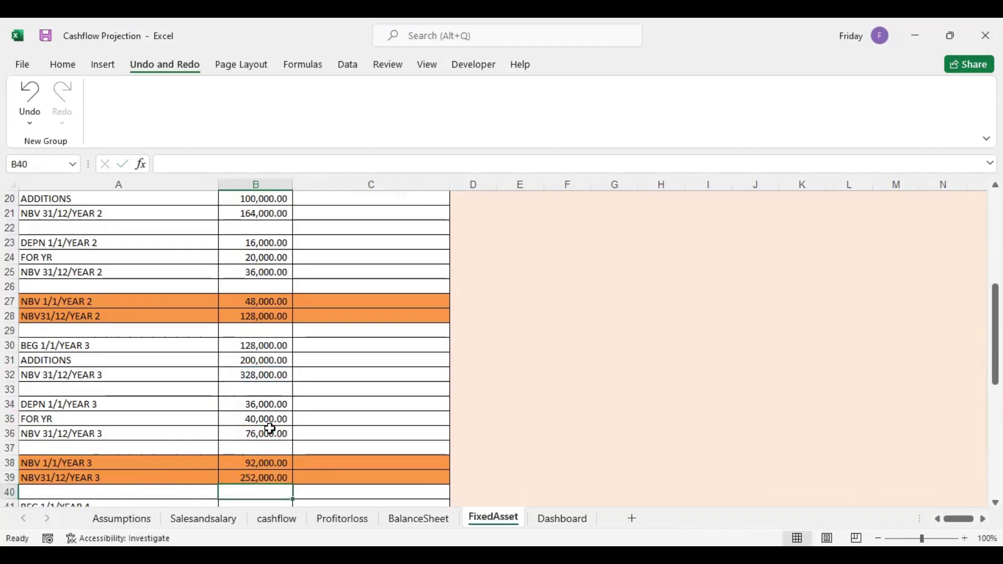
left_click(256, 478)
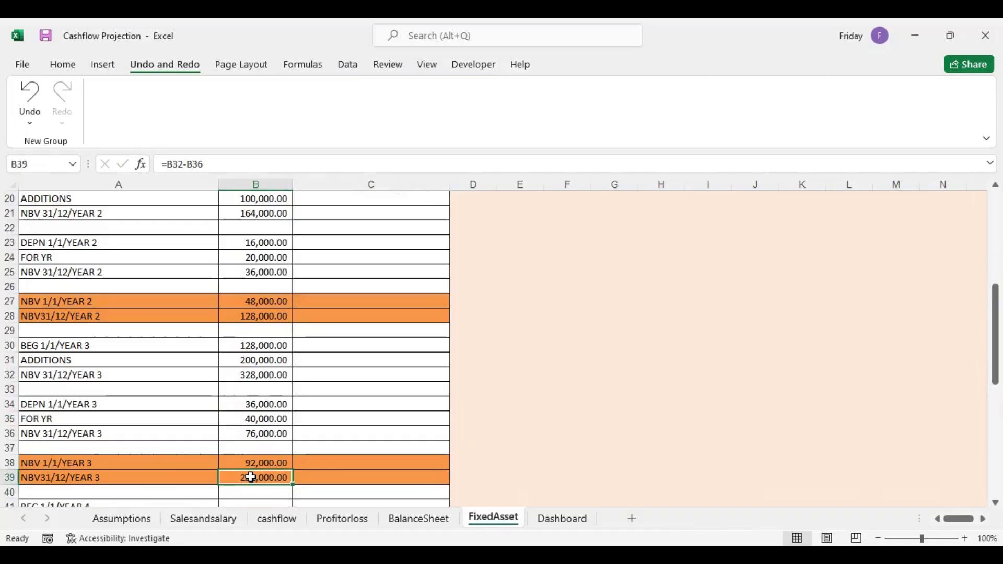
Link Year 3 PPE in D11 of the BalanceSheet to the Year 3 closing net book value in FixedAsset B39
left_click(413, 519)
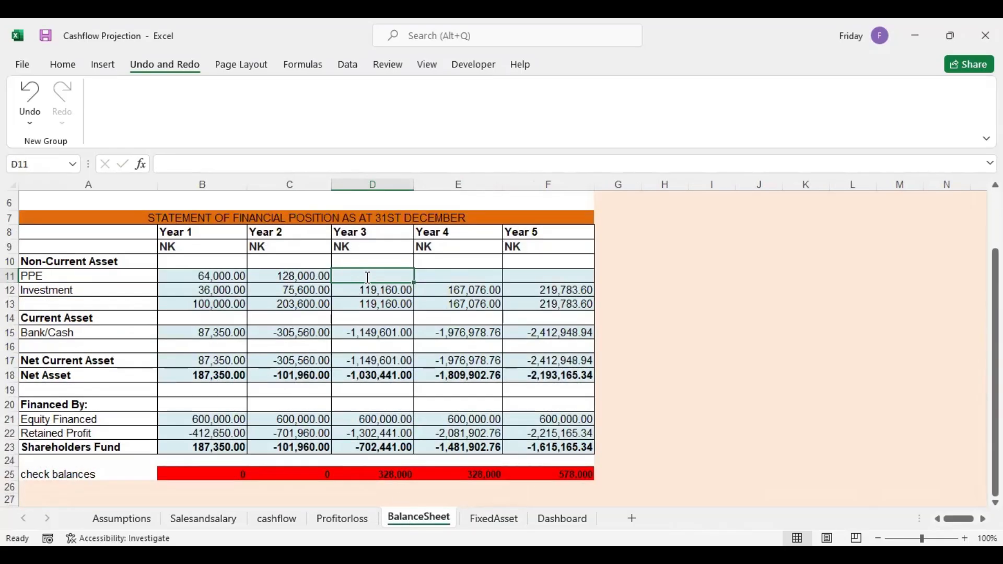
type("=")
left_click(493, 517)
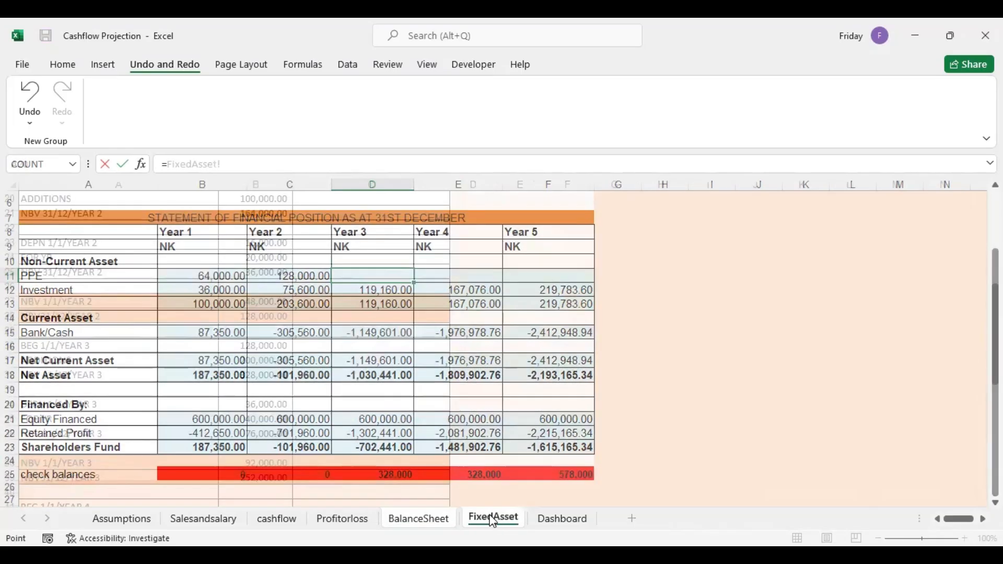
left_click(272, 477)
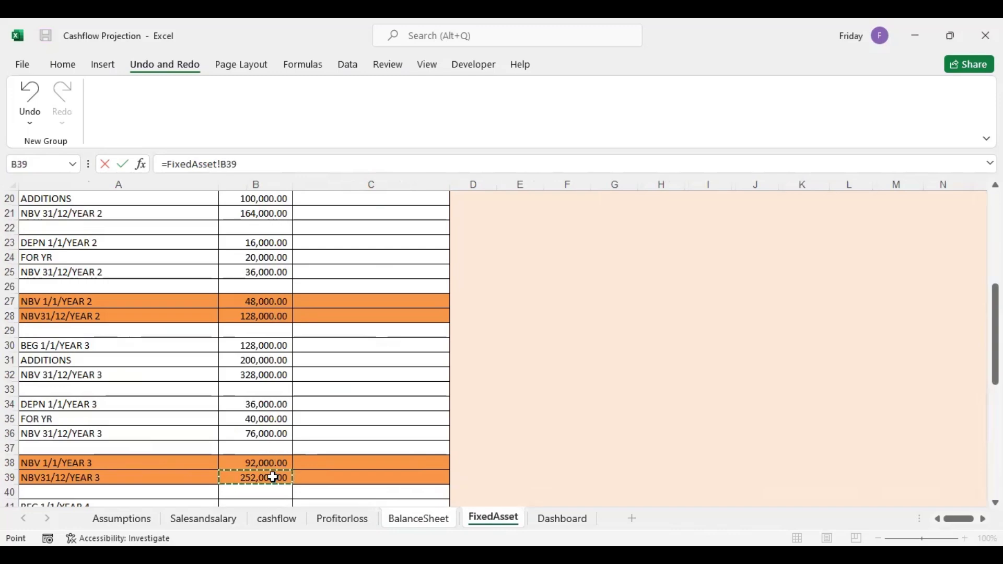
key("Return")
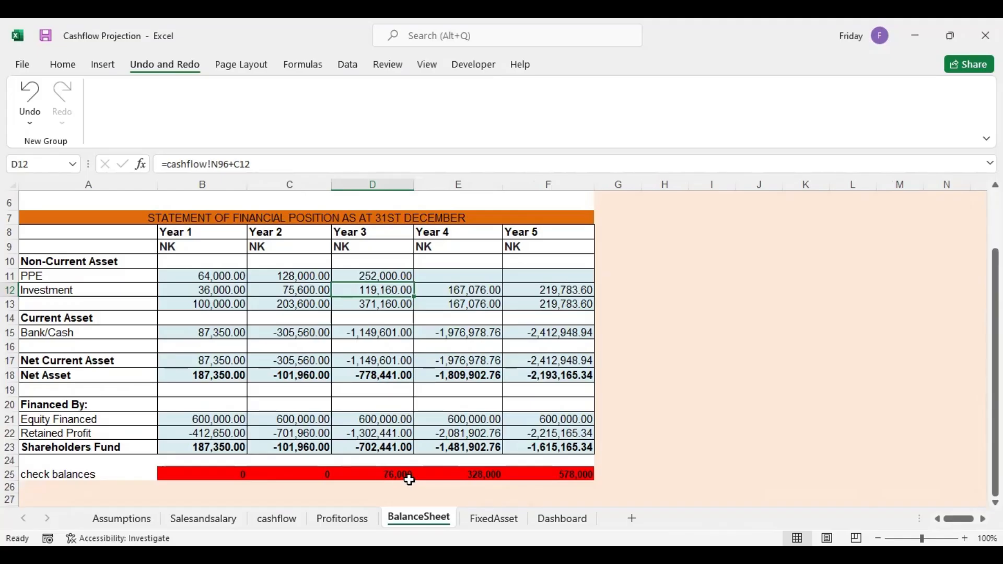
left_click(489, 519)
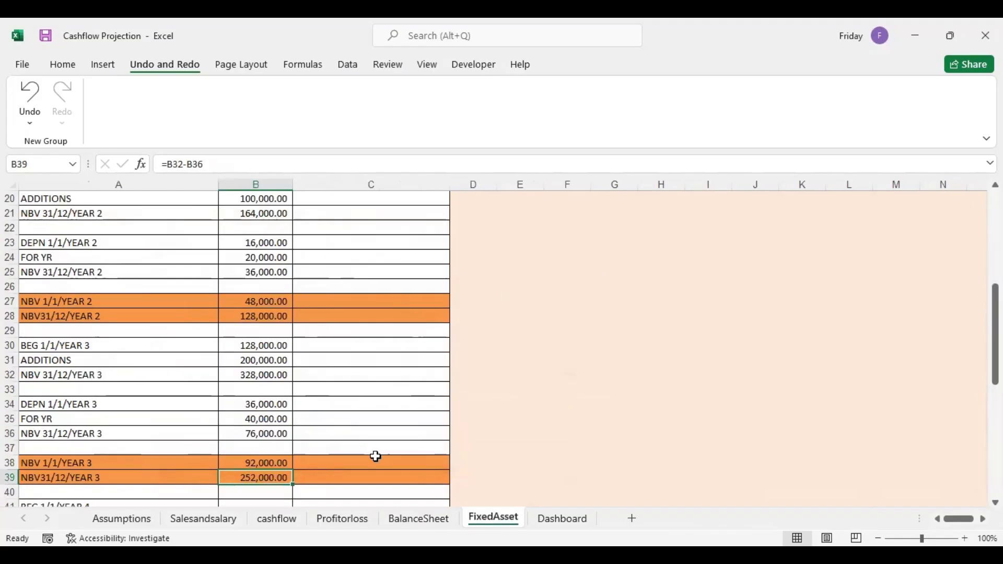
Link Year 3 depreciation in D23 of Profitorloss to the Year 3 closing depreciation in FixedAsset B36, and check the BalanceSheet
left_click(276, 431)
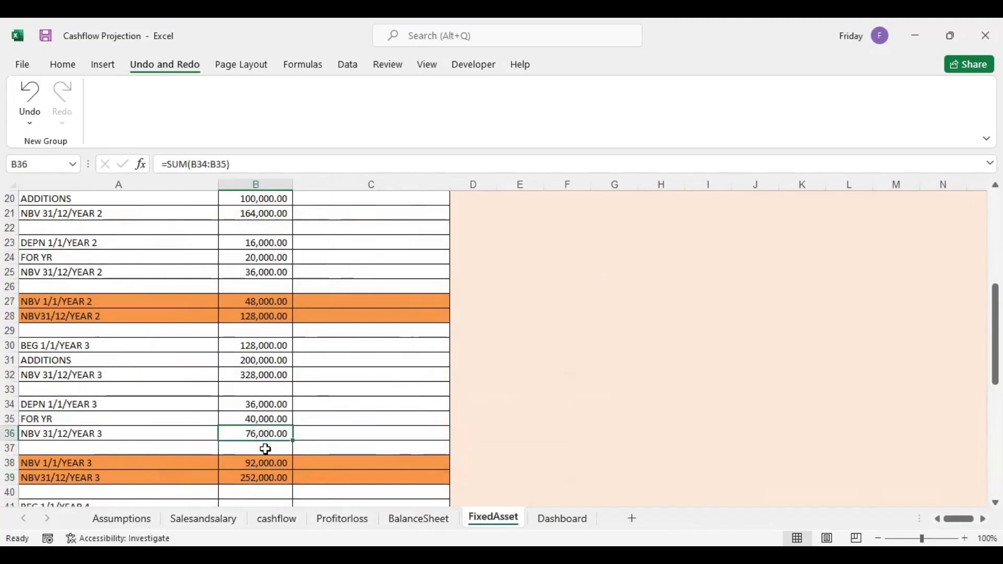
left_click(343, 519)
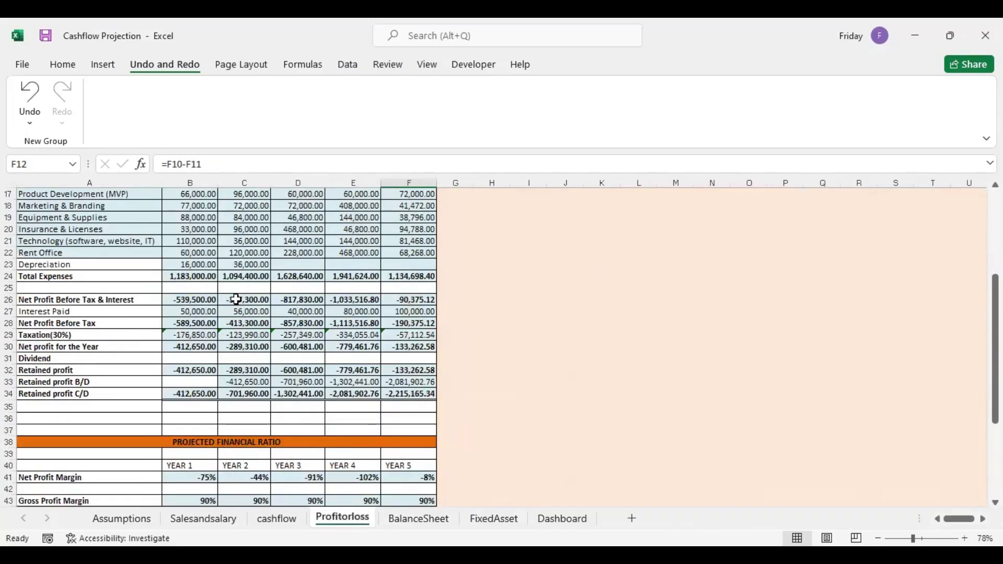
left_click(296, 267)
type("=")
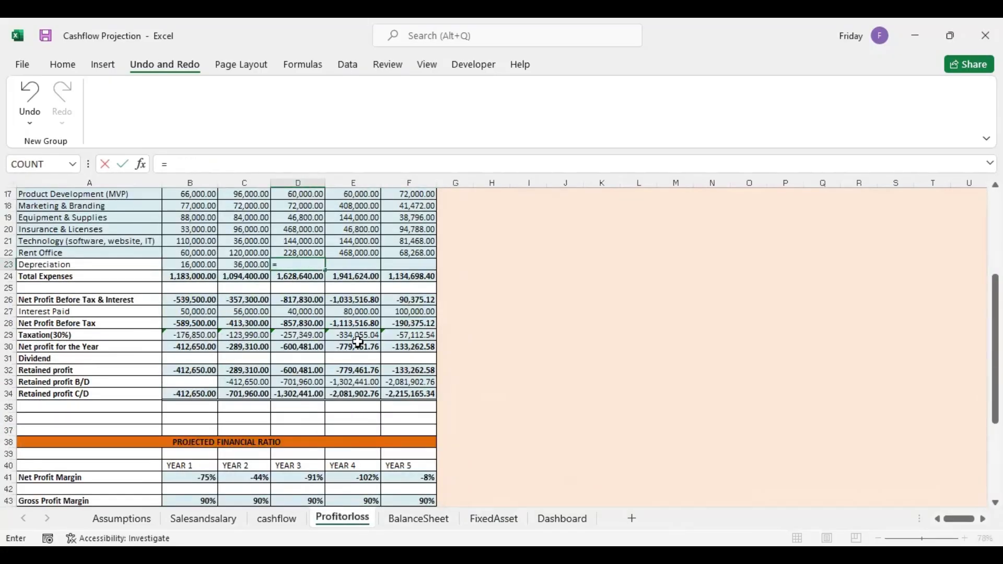
left_click(494, 519)
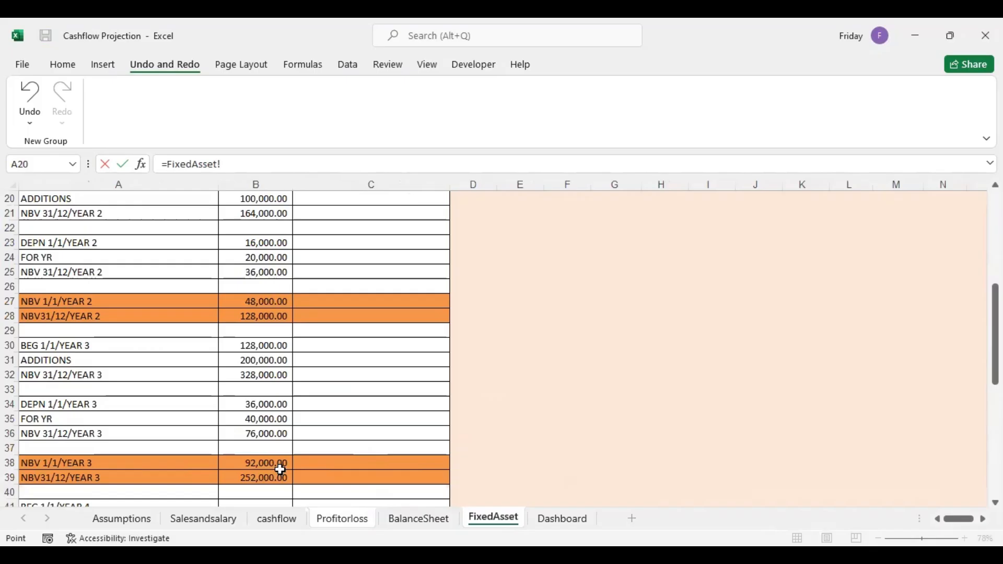
left_click(265, 433)
key("Return")
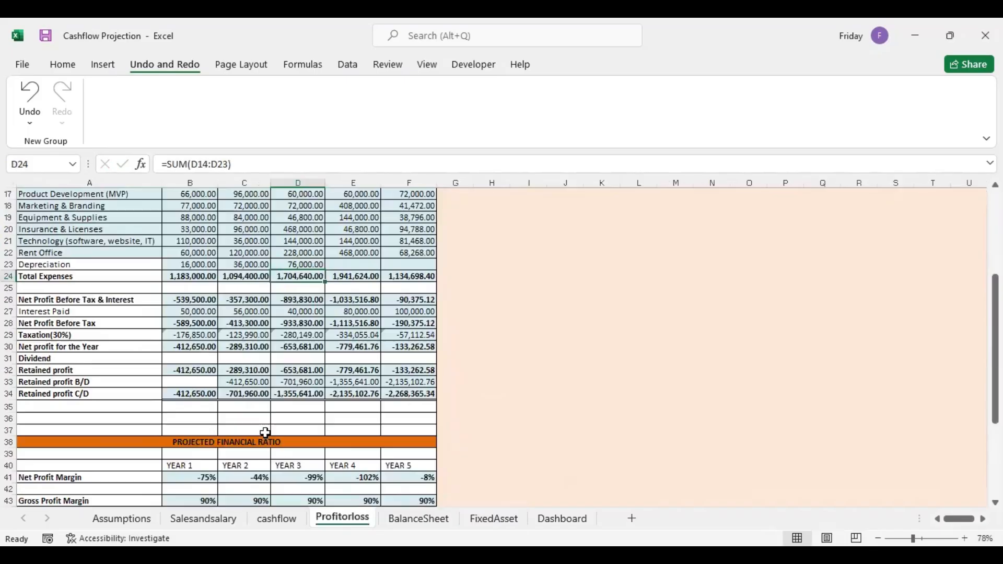
left_click(419, 519)
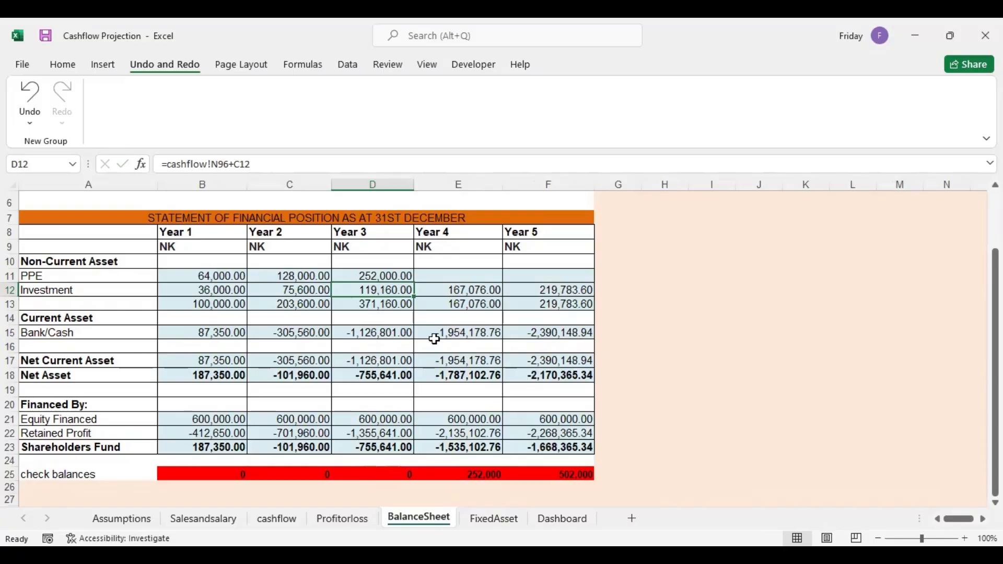
Set the Year 4 opening balance in FixedAsset B41 to the Year 3 closing net book value in B39
left_click(428, 279)
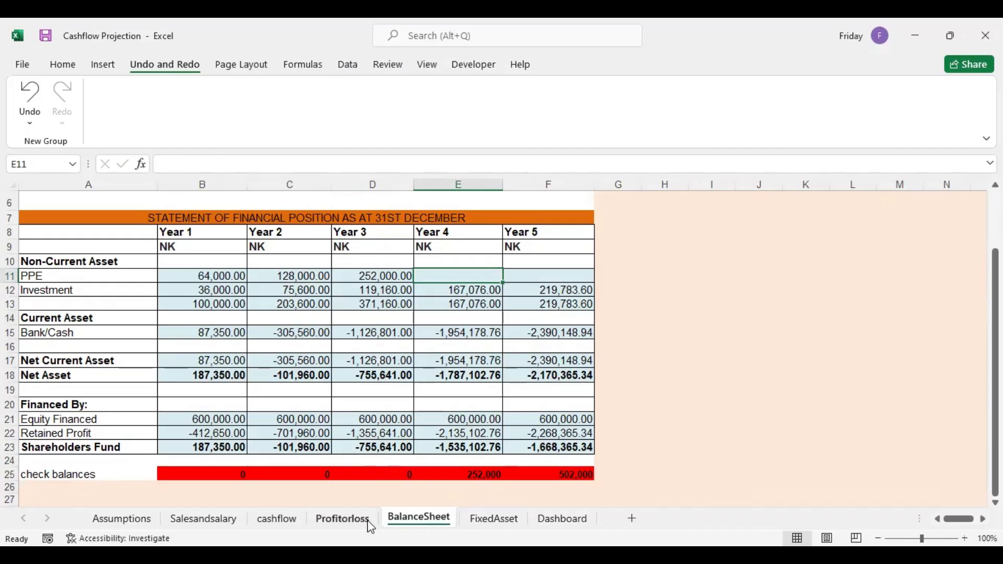
left_click(288, 520)
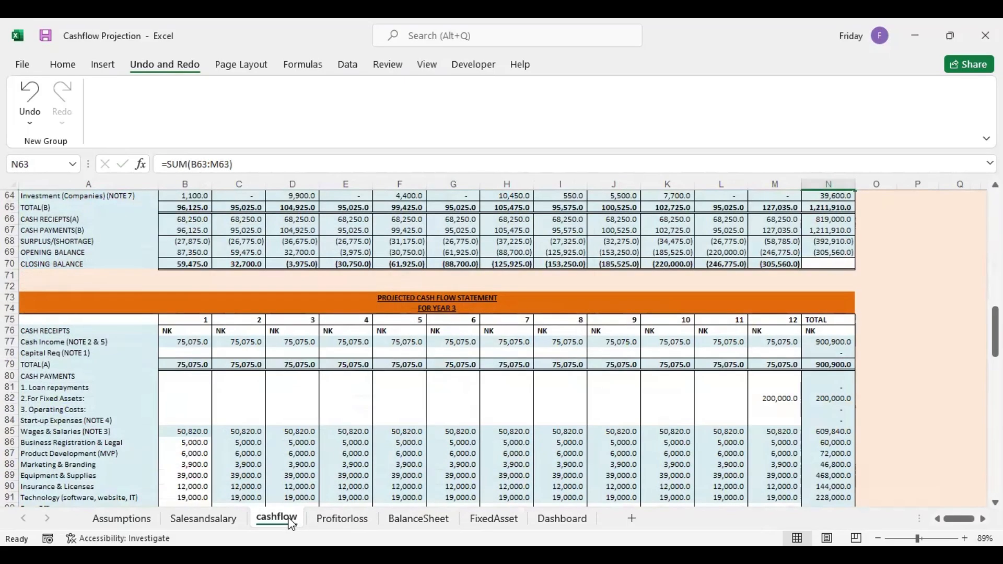
left_click_drag(995, 332, 996, 470)
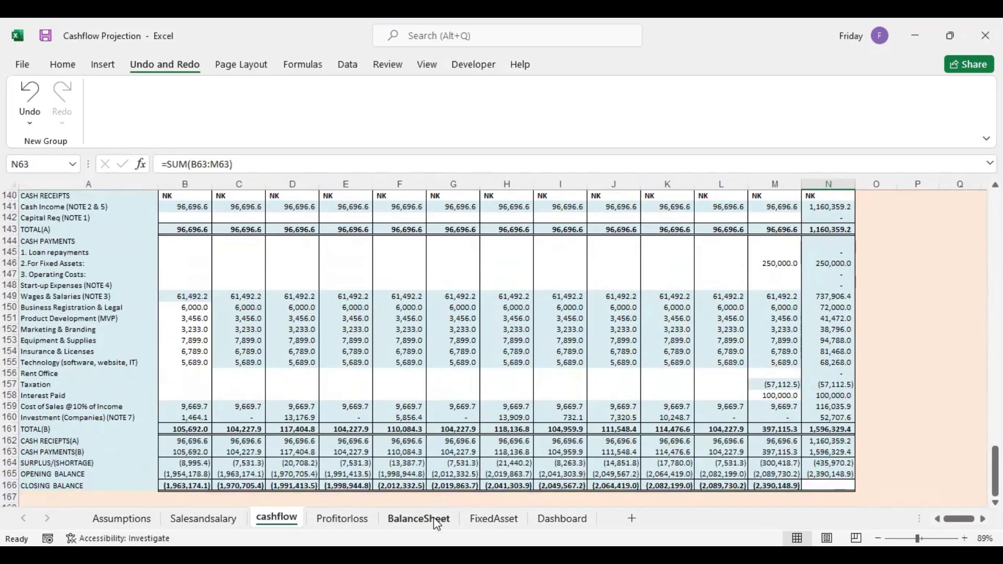
left_click(490, 525)
key("Down")
key("Down")
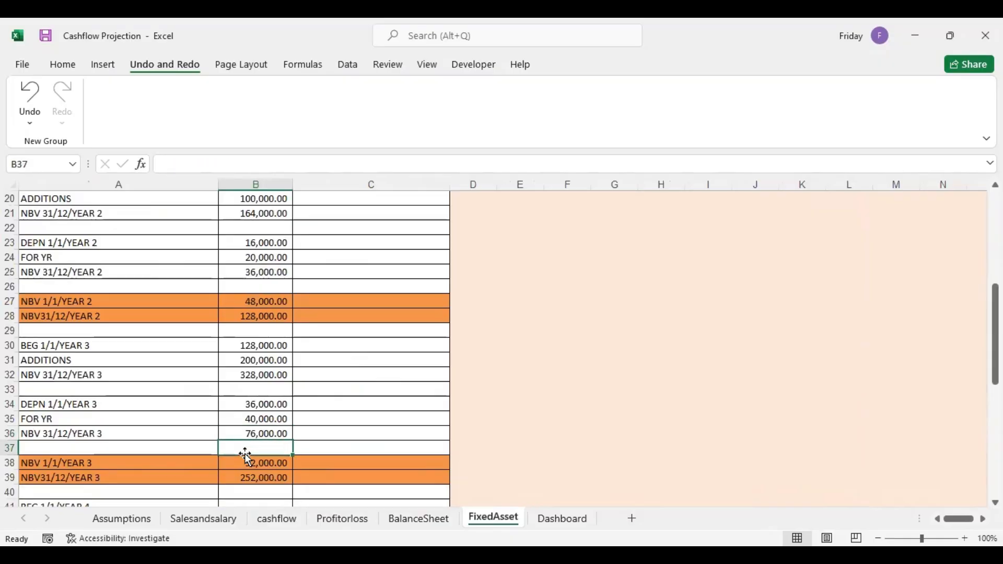
key("Down")
key("Down")
key("Down")
key("Down")
key("Down")
key("Down")
key("Down")
key("Down")
key("Down")
key("Down")
key("Down")
key("Down")
key("Down")
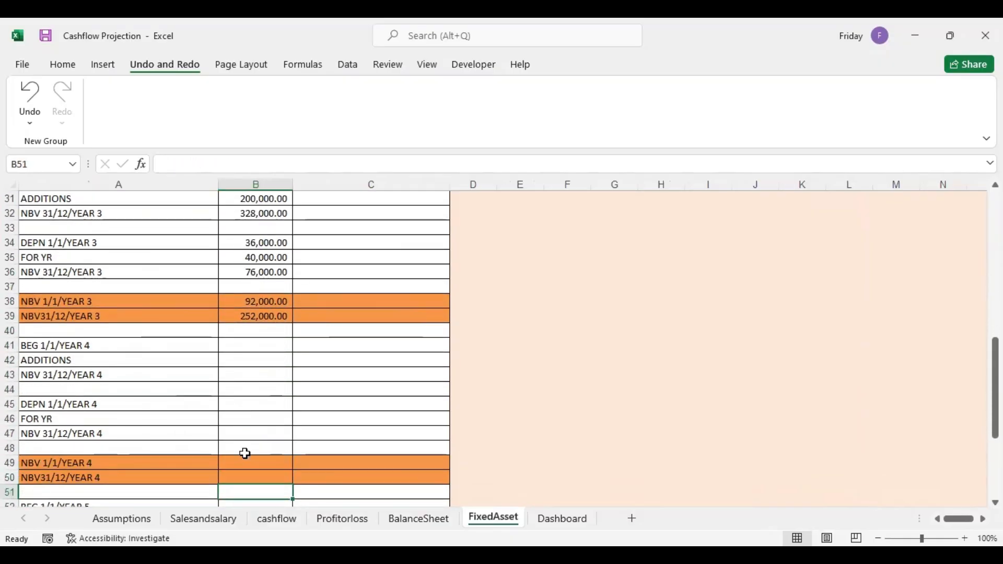
left_click(256, 348)
type("=")
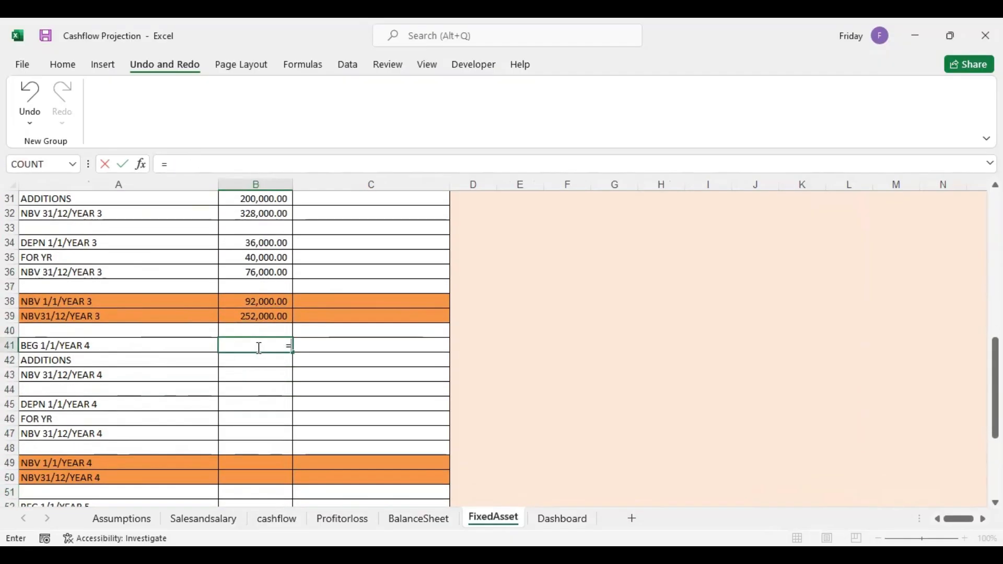
left_click(256, 316)
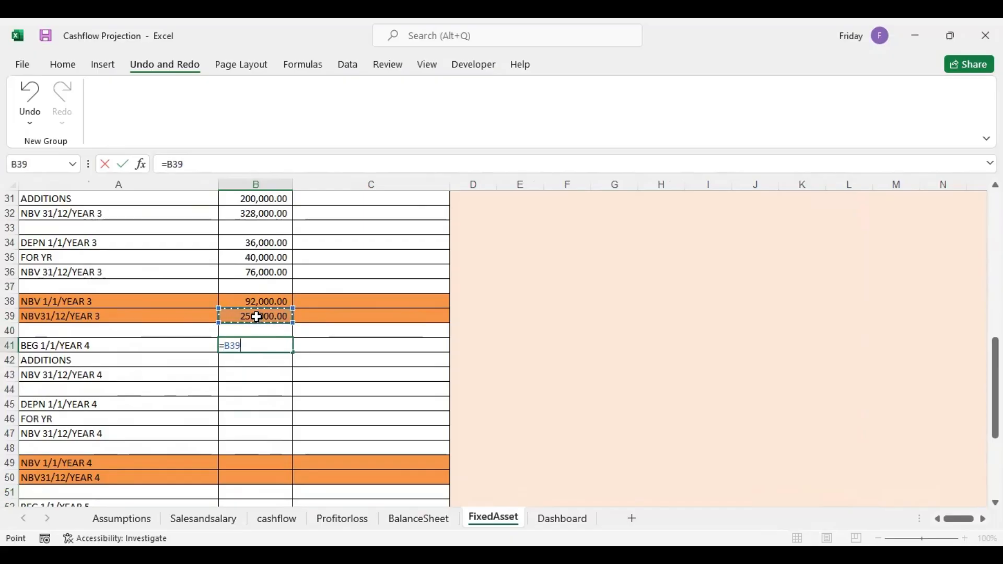
key("Return")
Carry the Year 3 closing depreciation in B36 into the Year 4 opening depreciation in B45
left_click(255, 401)
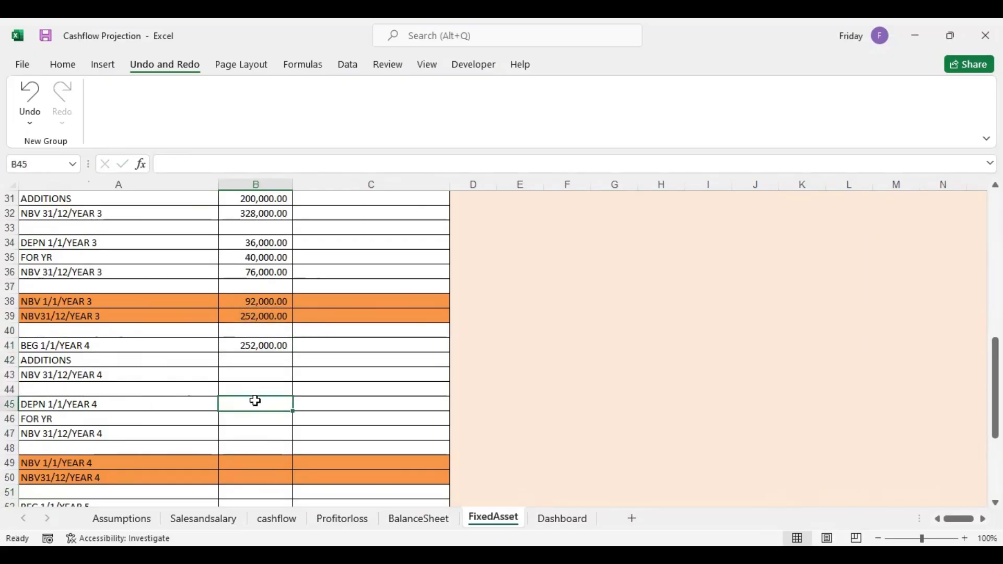
type("=")
left_click(262, 272)
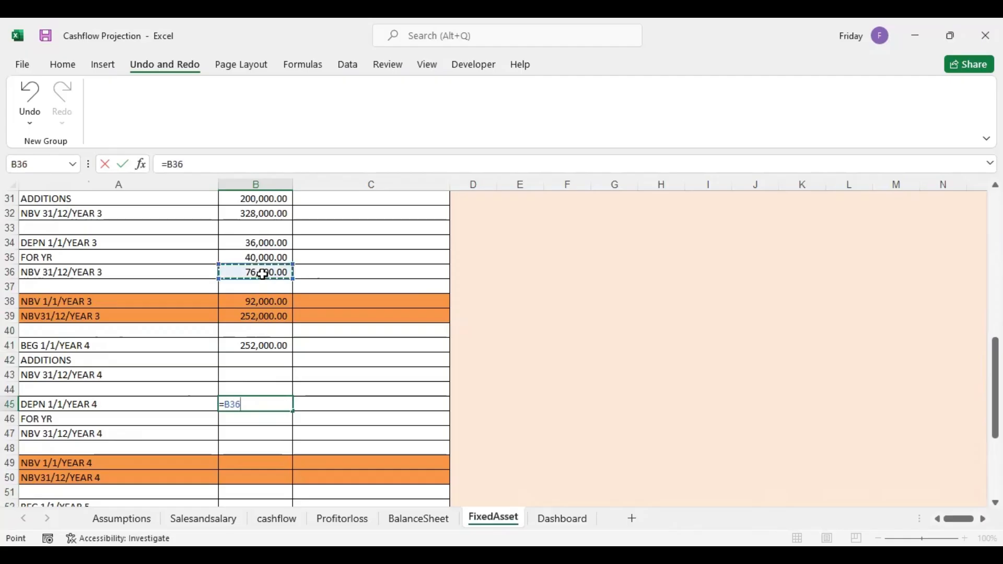
key("Return")
Total the Year 4 opening balance and additions in B43 as =SUM(B41:B42)
left_click(261, 377)
type("=")
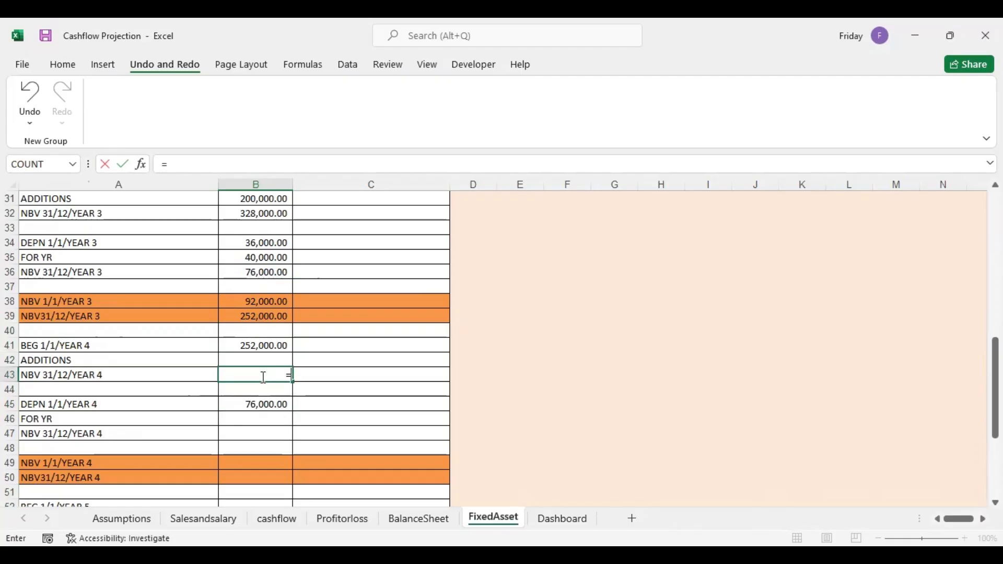
type("sum")
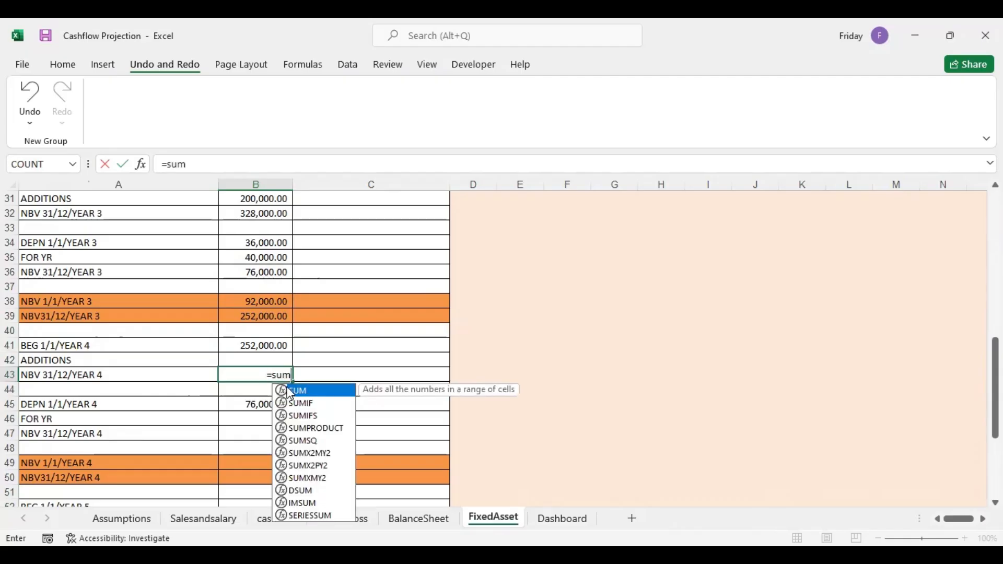
key("Tab")
left_click_drag(265, 347, 263, 354)
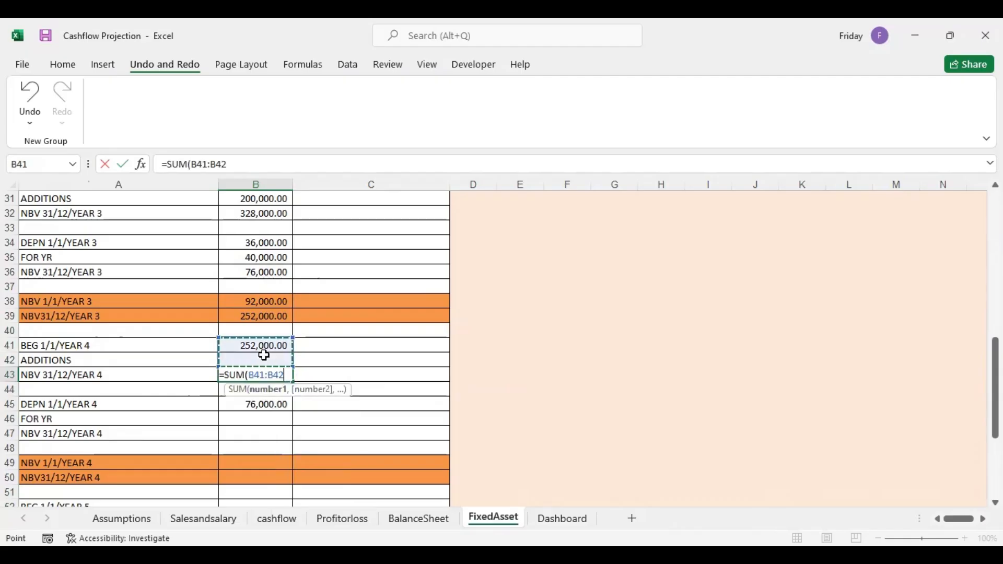
key("Return")
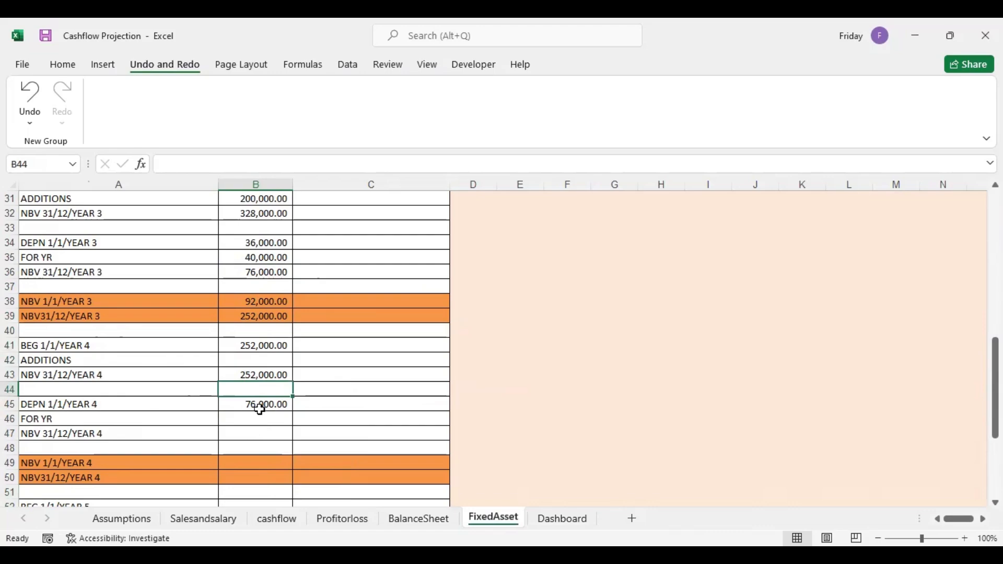
Total the Year 4 closing depreciation in B47 as the sum of B45:B46
left_click(255, 434)
type("=")
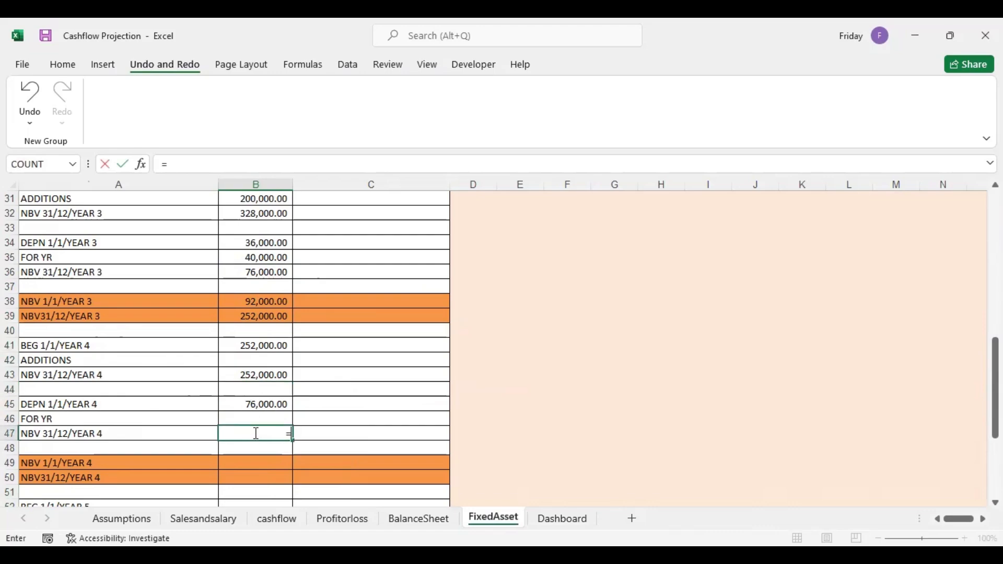
type("sum")
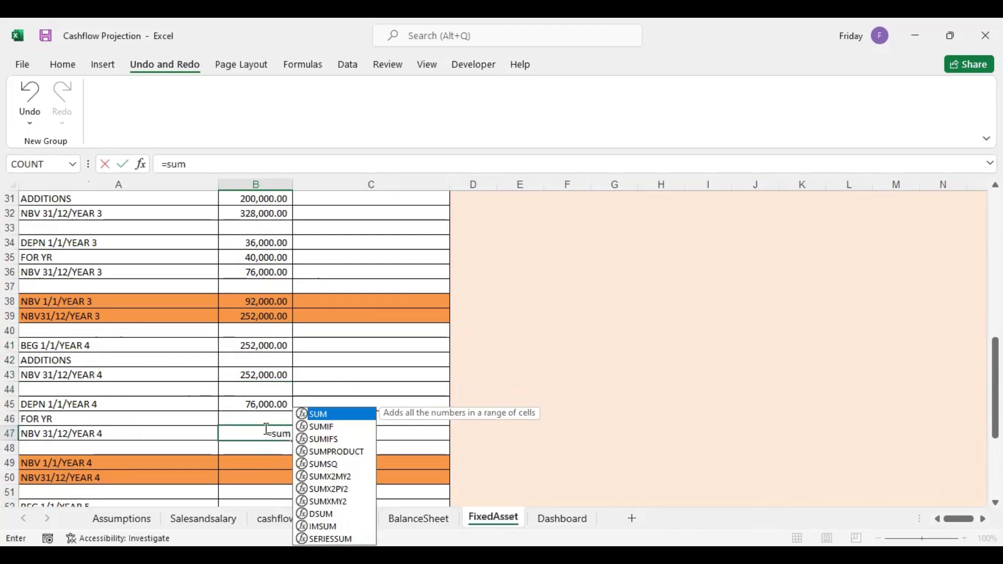
double_click(321, 416)
left_click_drag(262, 404, 277, 419)
key("Return")
Calculate the Year 4 opening net book value in B49 as =B41-B45
left_click(264, 461)
type("=")
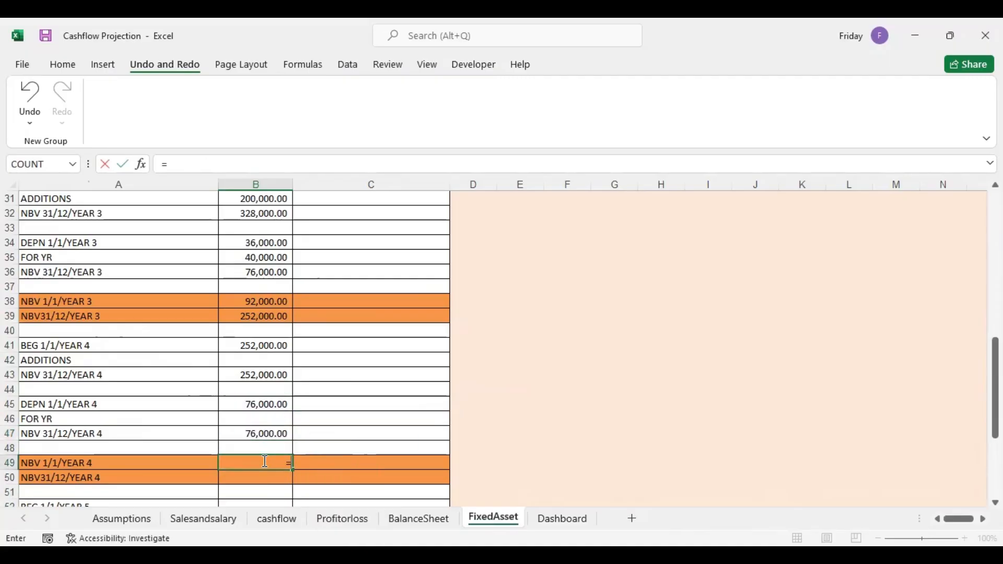
left_click(262, 346)
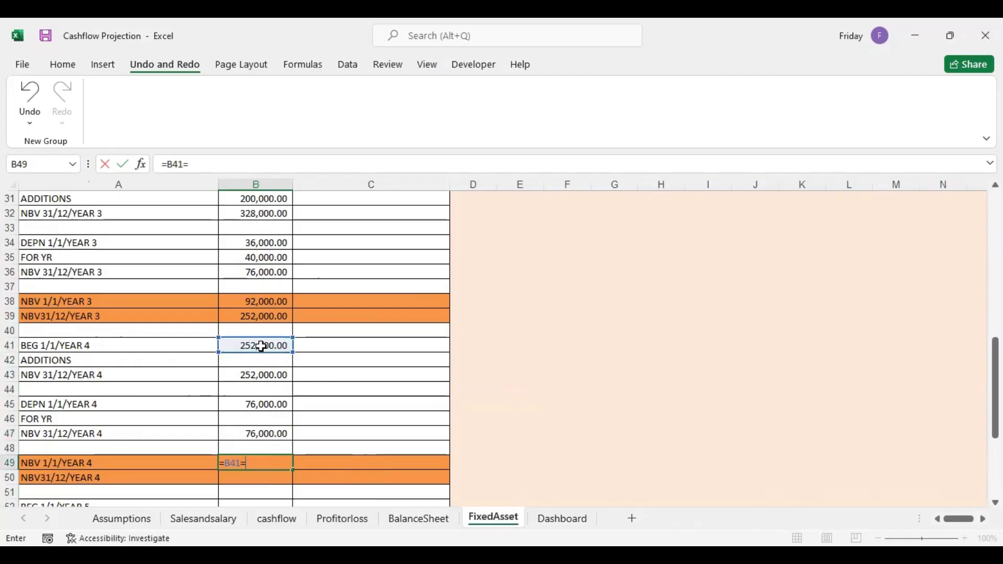
type("=")
left_click(265, 404)
key("Return")
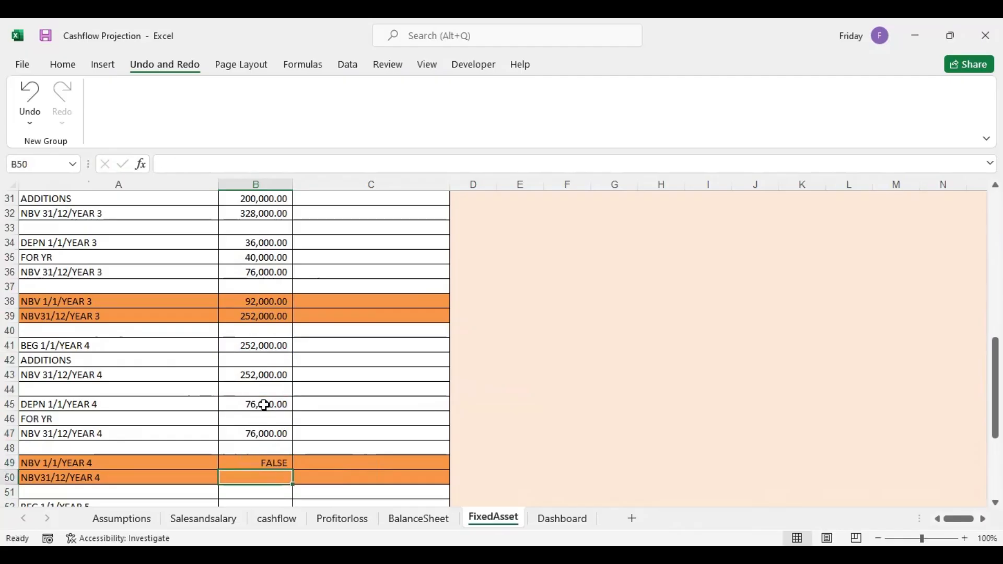
left_click(275, 460)
double_click(279, 462)
key("BackSpace")
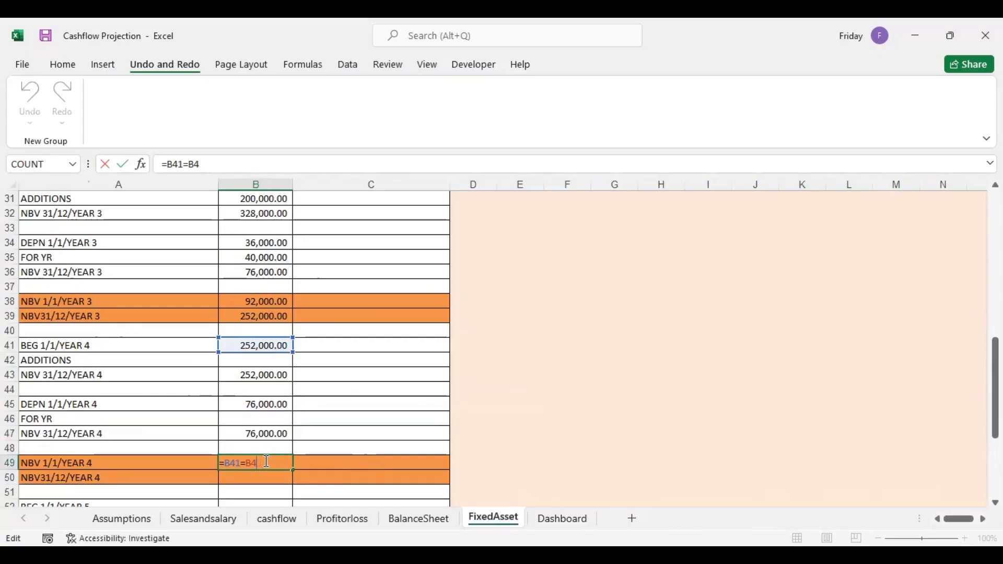
key("BackSpace")
key("BackSpace")
key("BackSpace")
type("-")
left_click(267, 407)
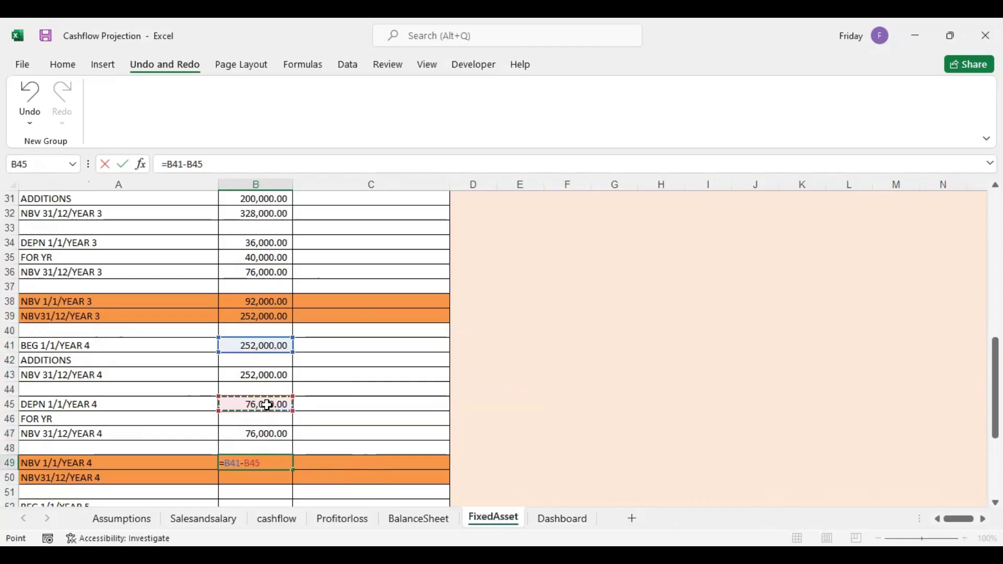
key("Return")
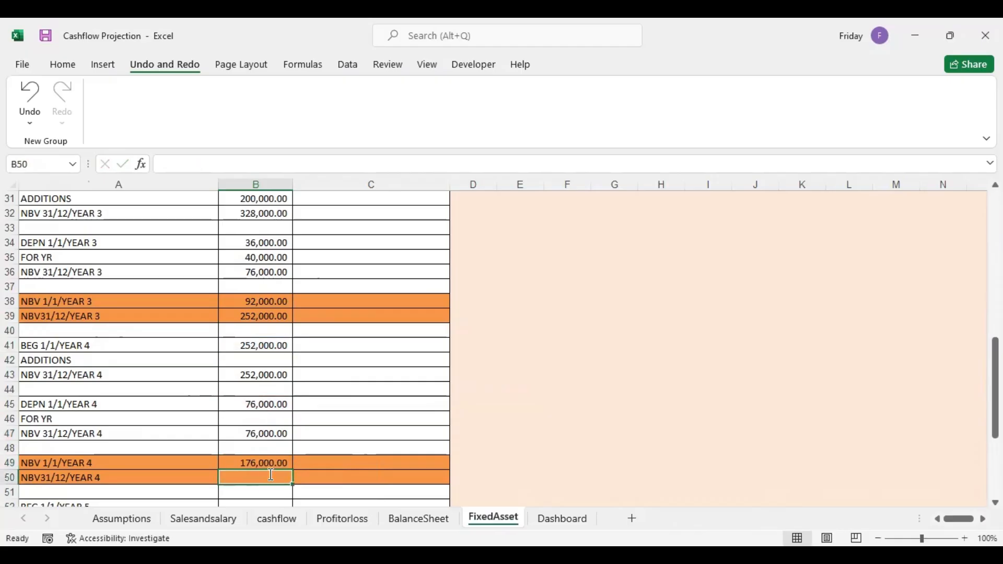
Calculate the Year 4 closing net book value in B50 as =B43-B47
type("=")
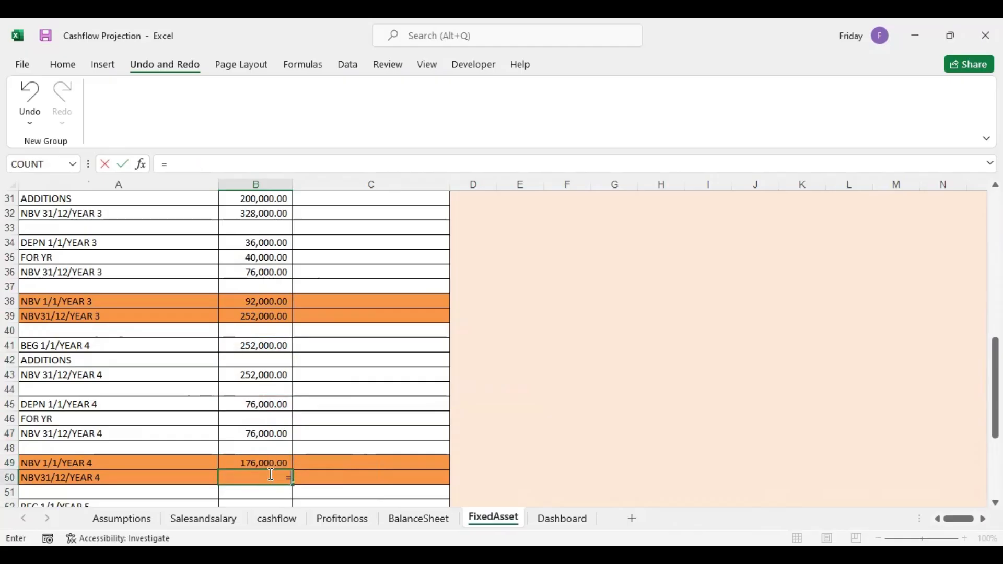
left_click(264, 376)
type("-")
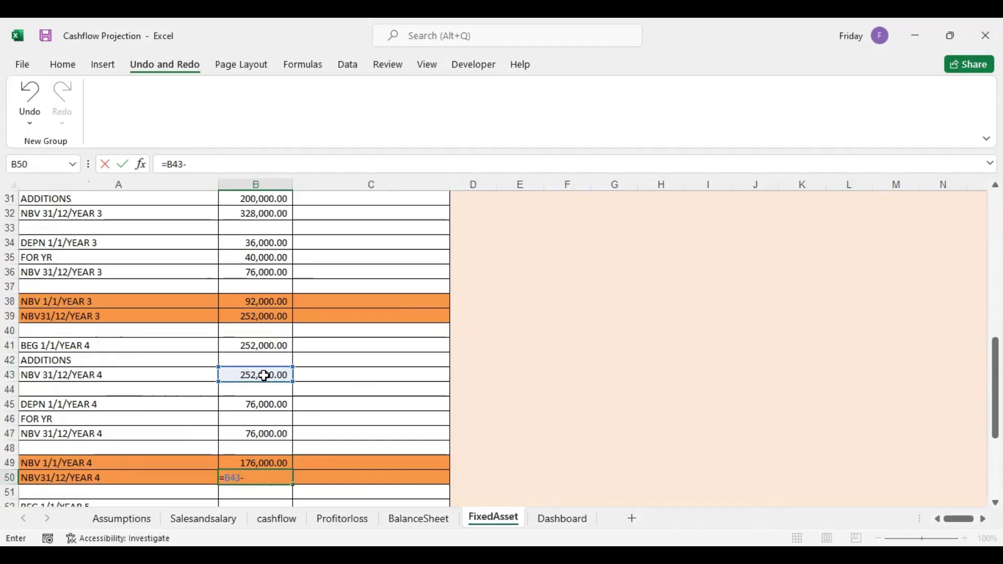
left_click(266, 432)
key("Return")
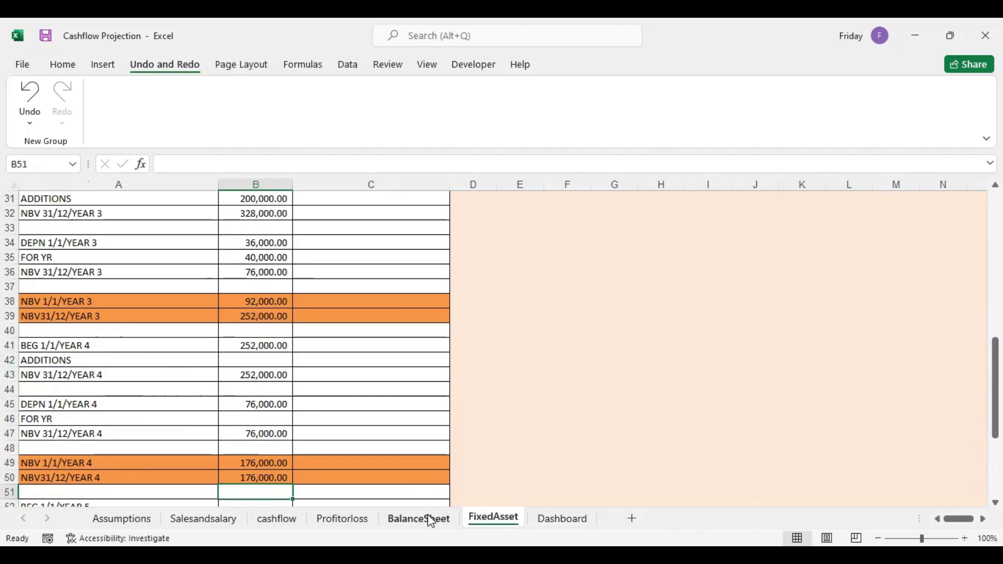
Link Year 4 PPE in E11 of the BalanceSheet to the Year 4 closing net book value in FixedAsset B50
left_click(416, 520)
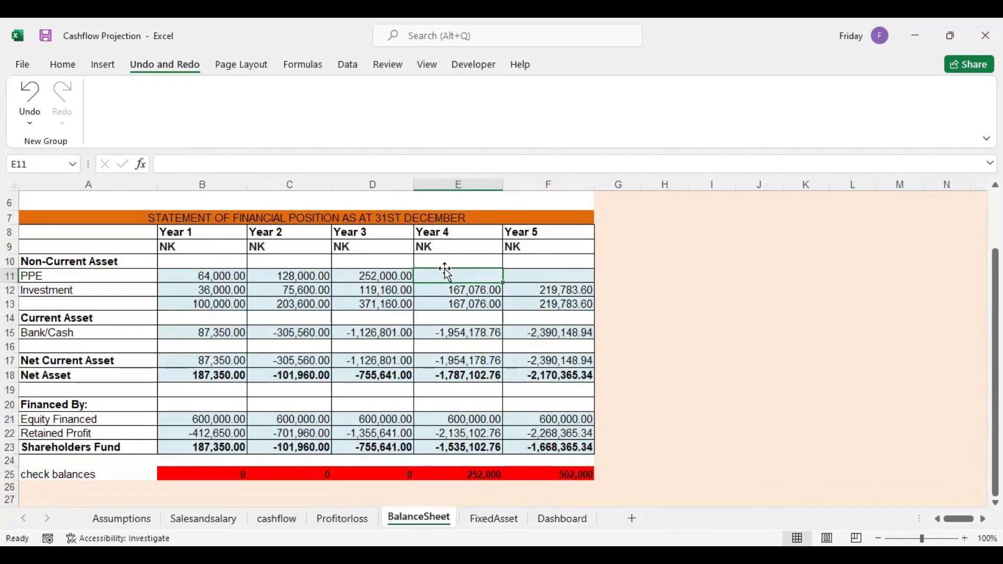
type("=")
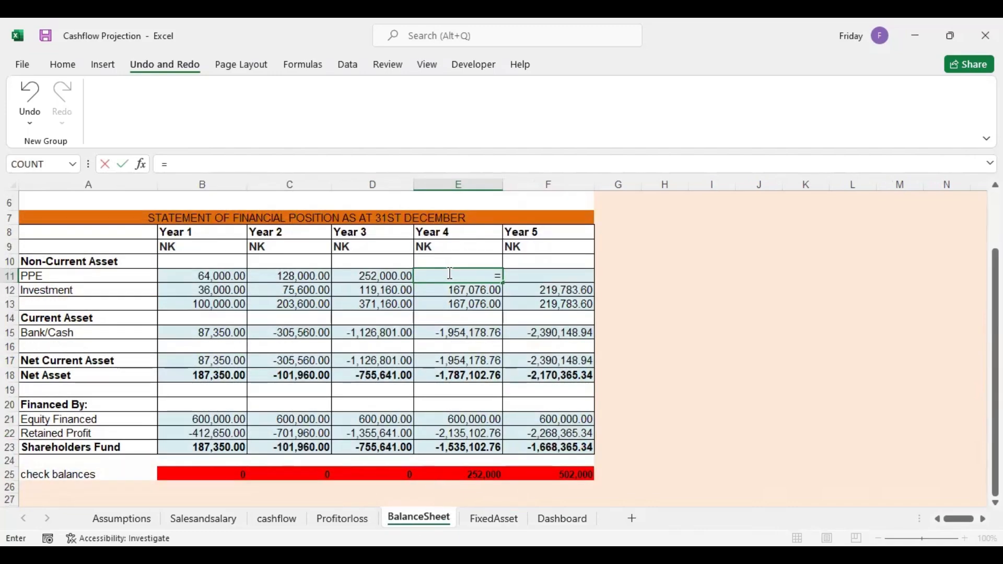
left_click(487, 520)
left_click(264, 475)
key("Return")
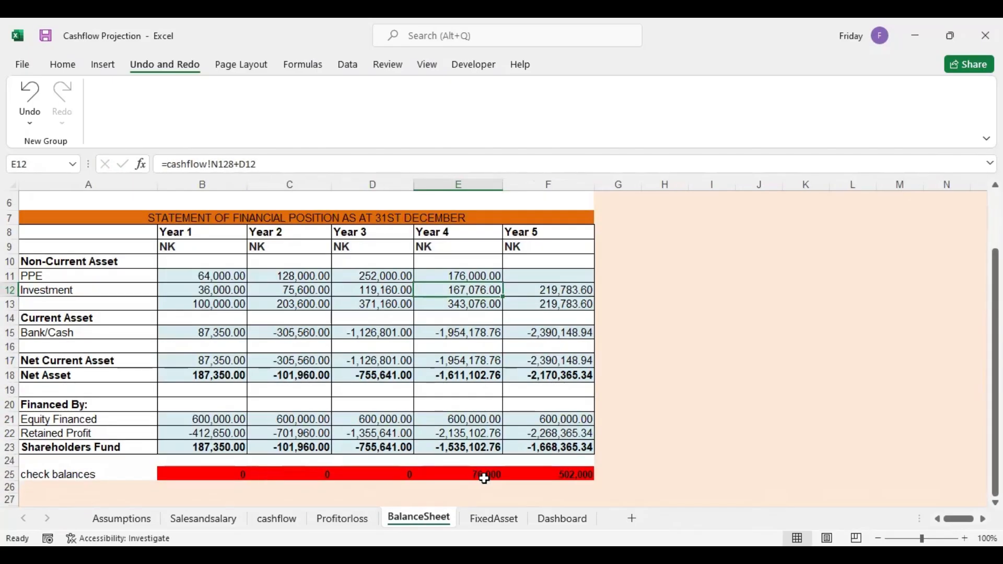
Link Year 4 depreciation in E23 of Profitorloss to FixedAsset B47, and check the balance sheet
left_click(352, 522)
left_click(347, 265)
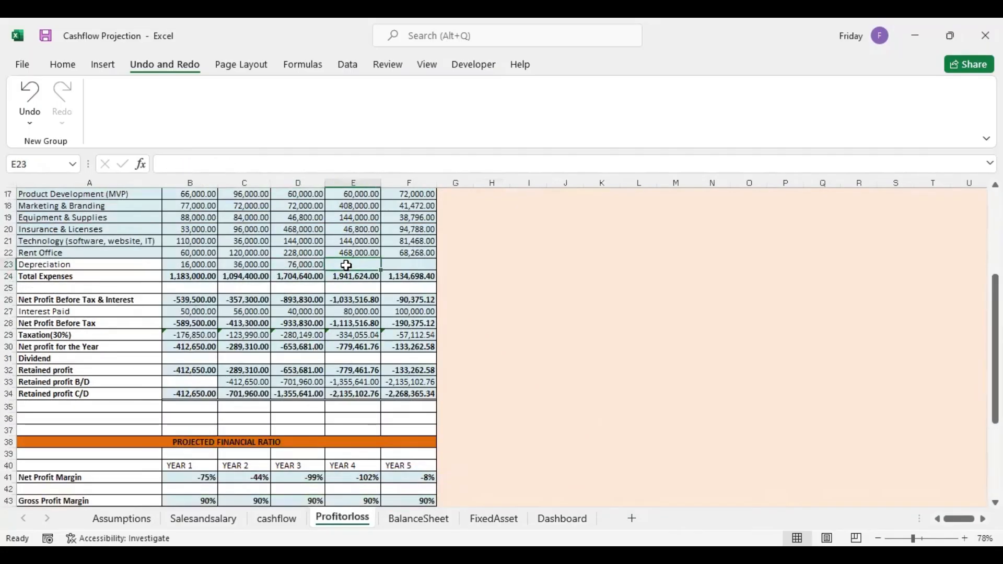
type("=")
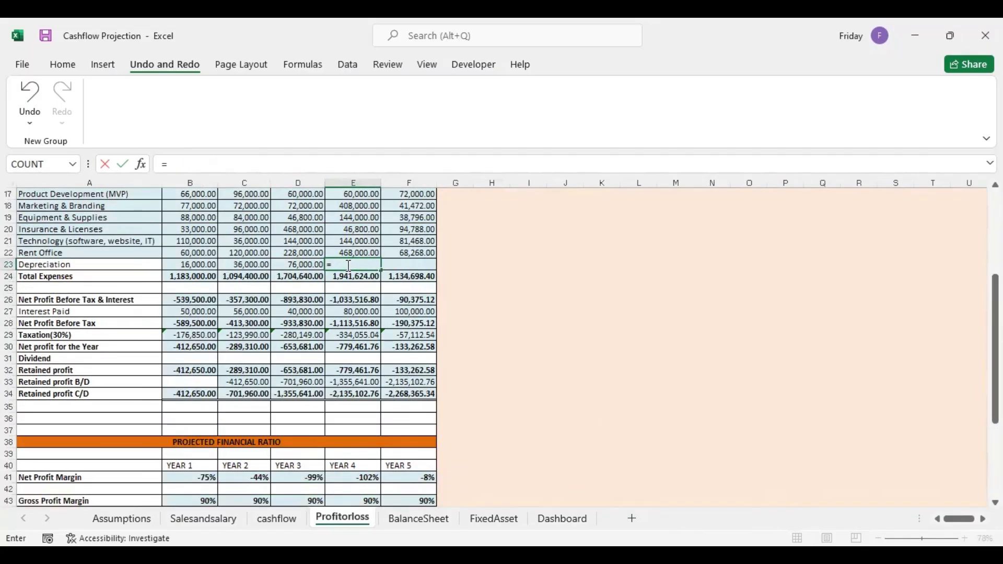
left_click(486, 519)
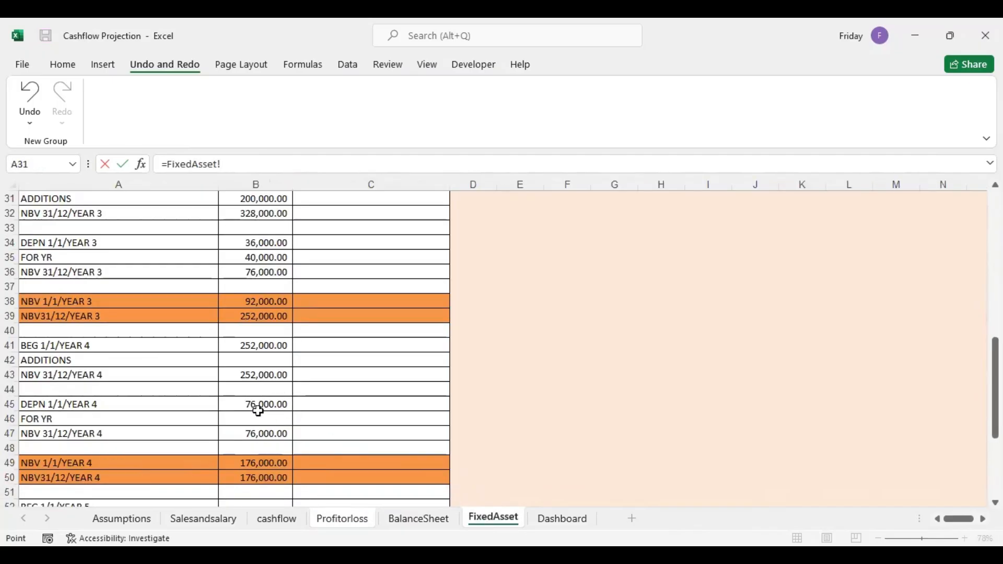
left_click(269, 434)
key("Return")
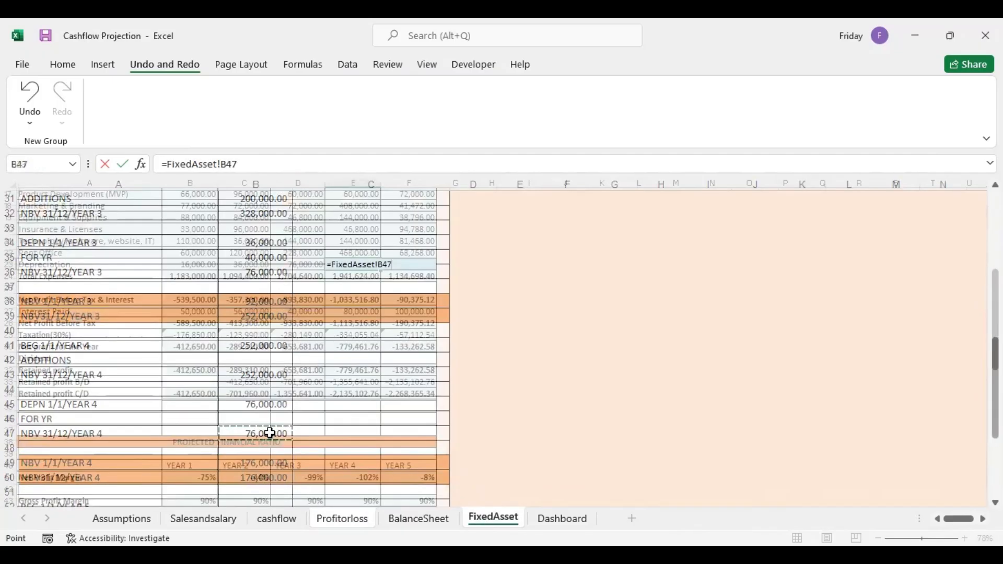
left_click(431, 519)
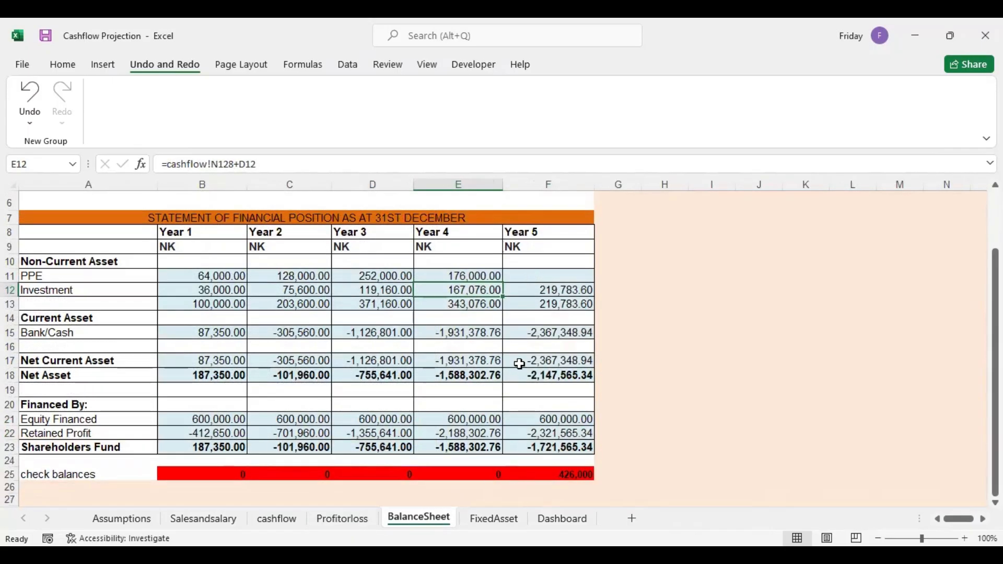
Link the Year 5 additions in FixedAsset B53 to the annual fixed asset payments total in cashflow N146
left_click(499, 525)
scroll(992, 349, "down", 4)
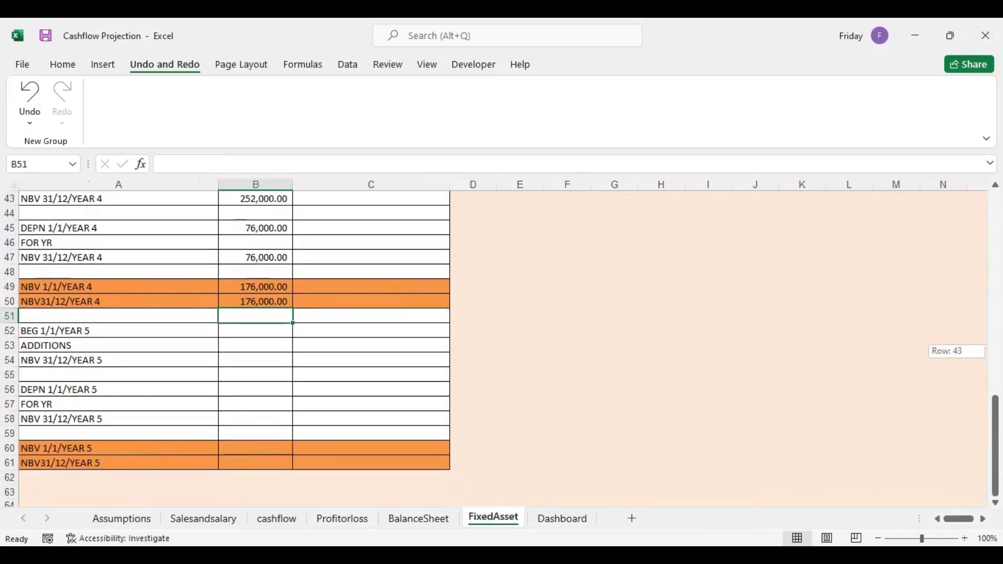
left_click(240, 344)
type("=")
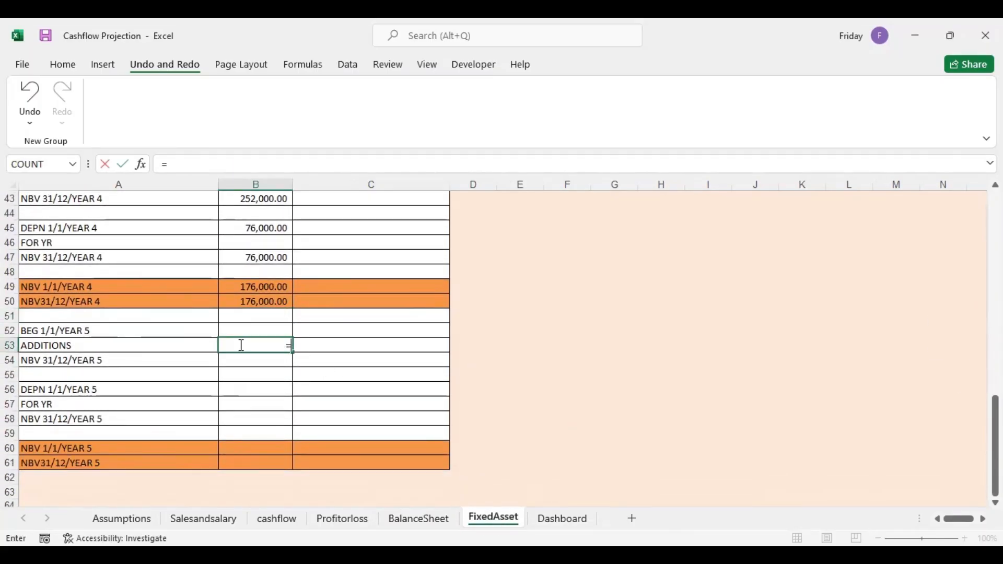
left_click(278, 518)
left_click(827, 264)
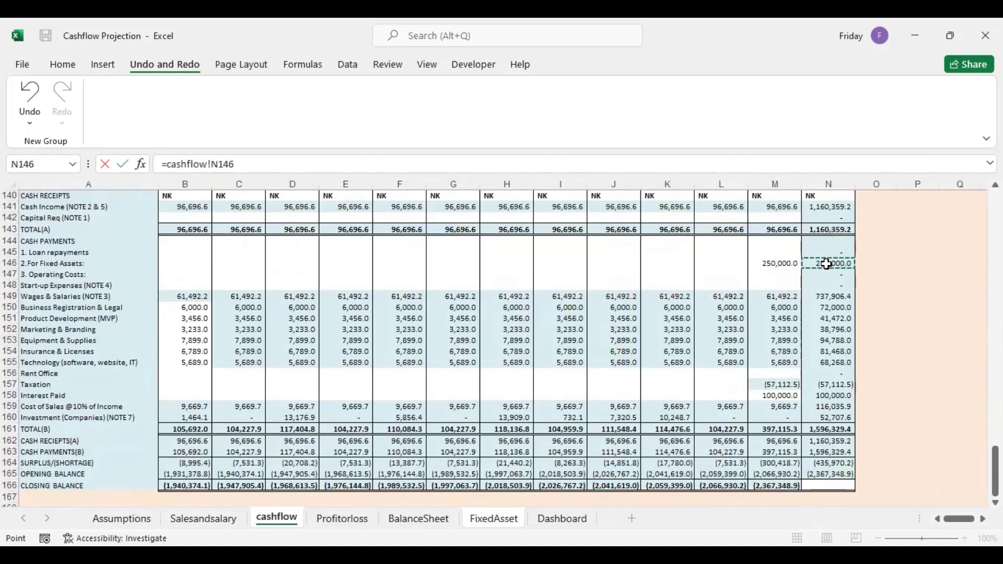
key("Return")
Set the Year 5 beginning balance in B52 to the Year 4 closing net book value in B50
left_click(276, 333)
type("=")
left_click(263, 296)
key("Return")
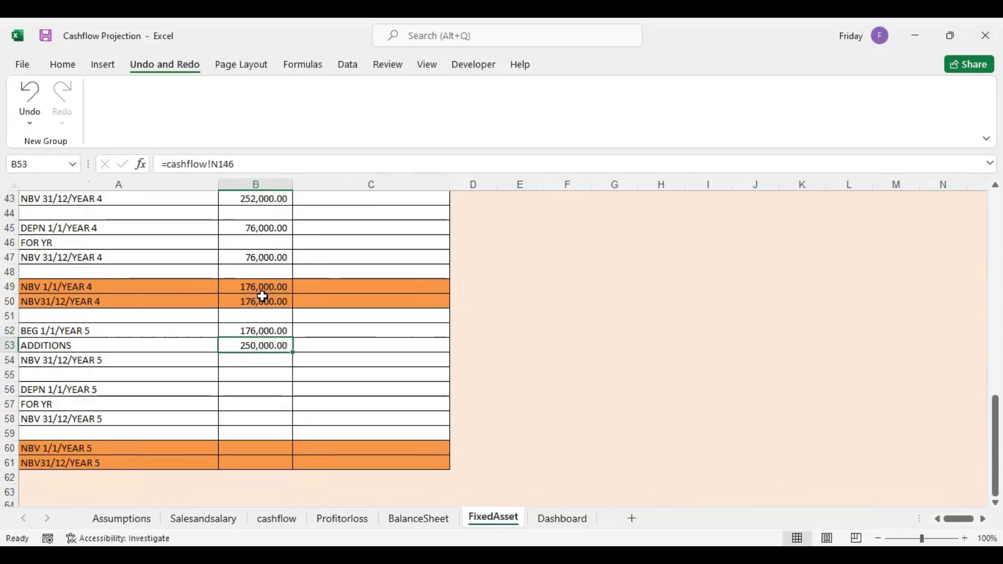
Total the Year 5 closing asset balance in B54 as the sum of B52:B53
left_click(262, 359)
type("=")
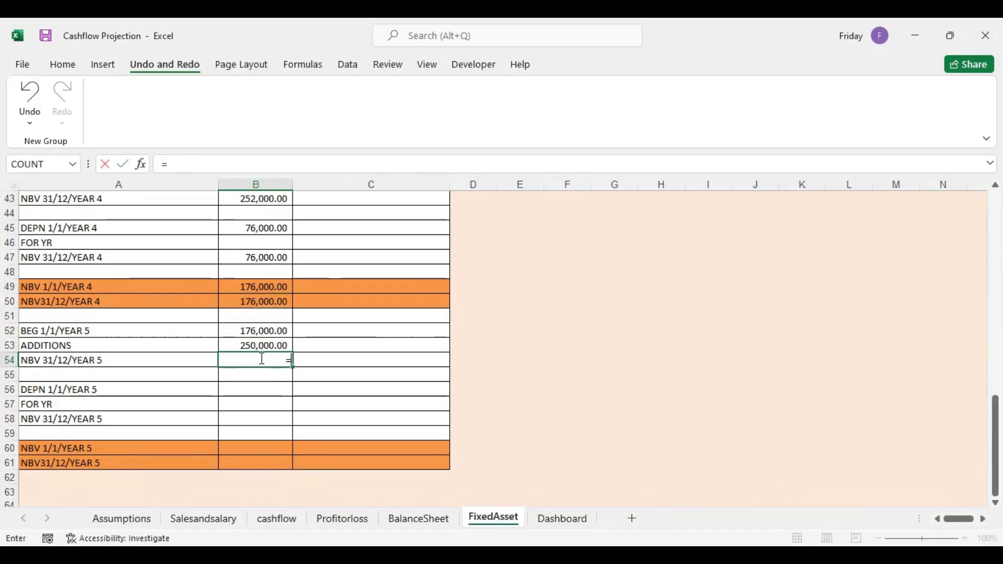
type("sum")
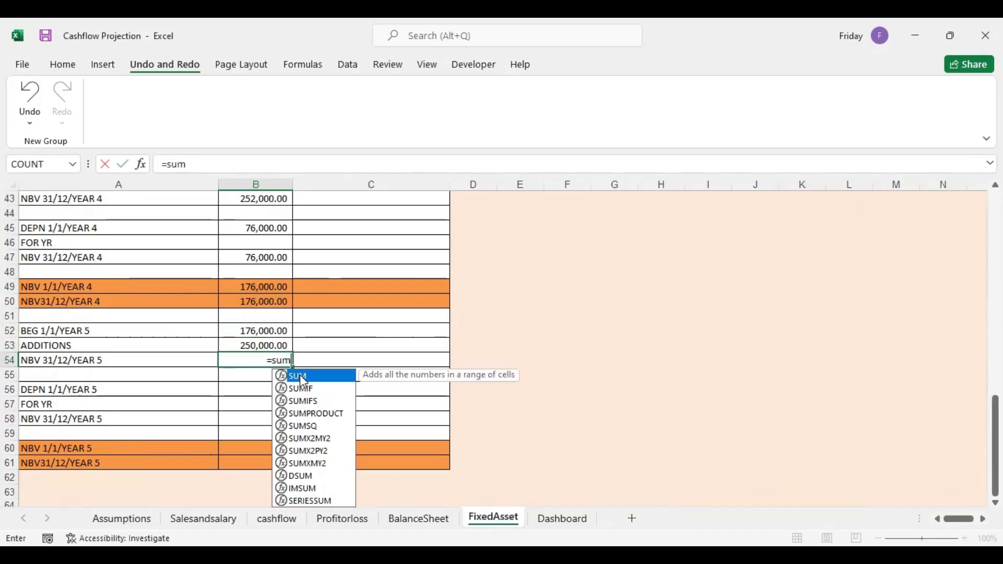
key("Tab")
left_click_drag(265, 330, 267, 341)
key("Return")
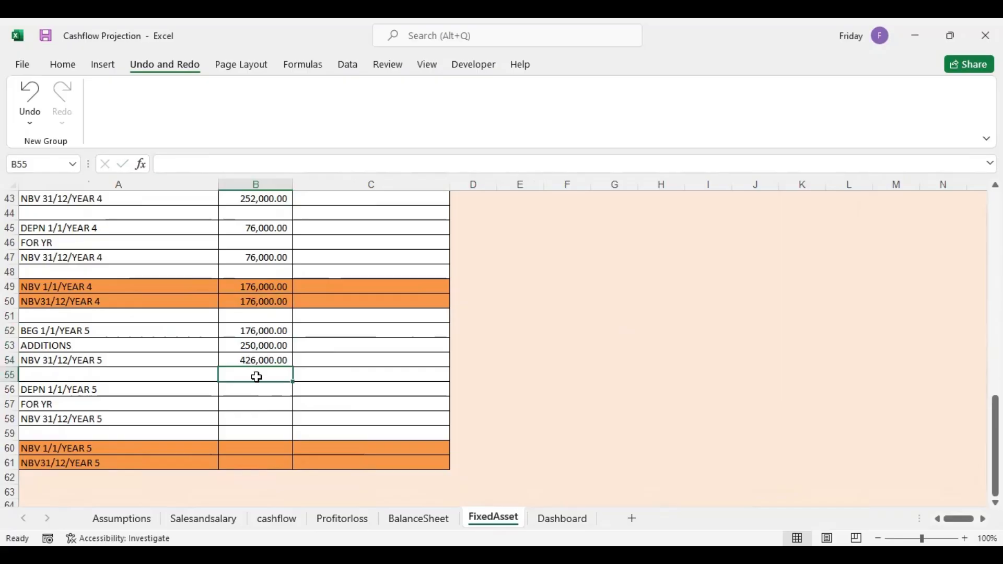
Set the Year 5 opening depreciation in B56 to =B47
left_click(247, 389)
type("=")
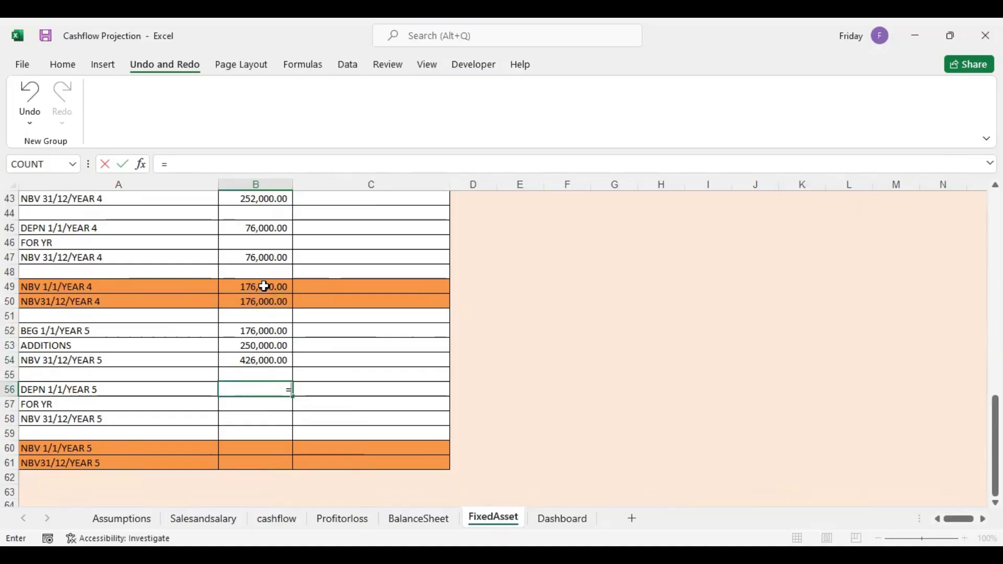
left_click(266, 257)
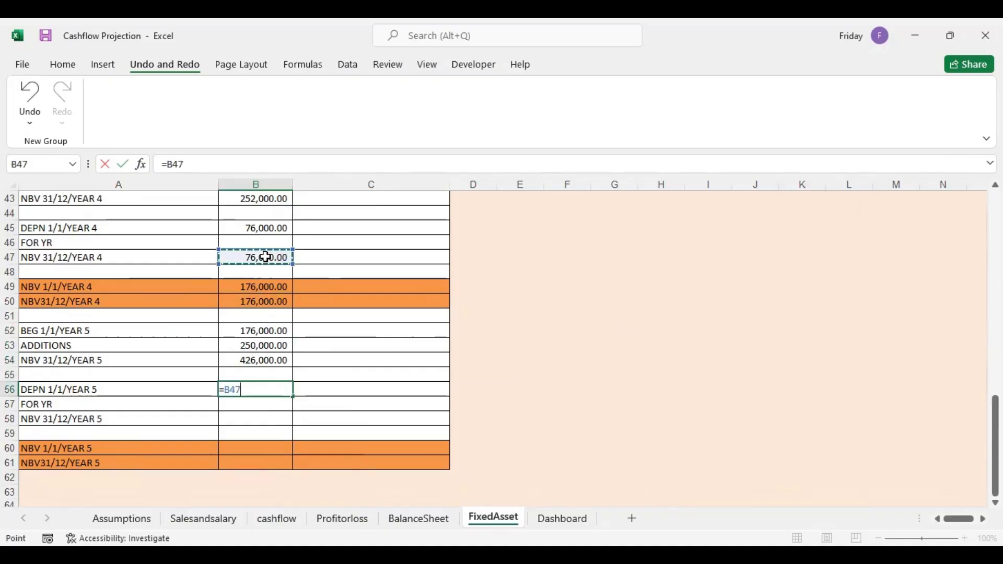
key("Return")
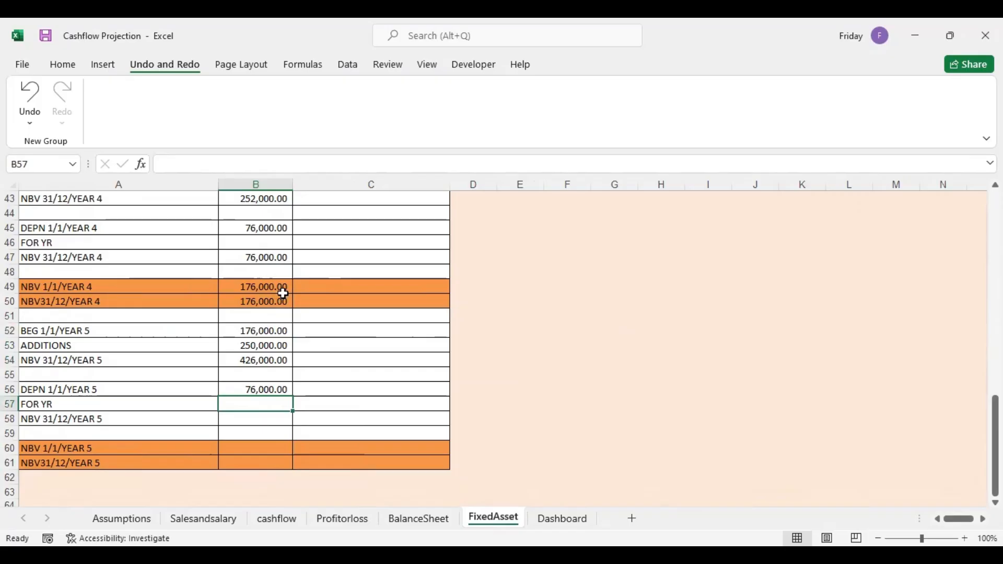
Calculate the Year 5 depreciation charge in B57 as =.20*B53
type("=")
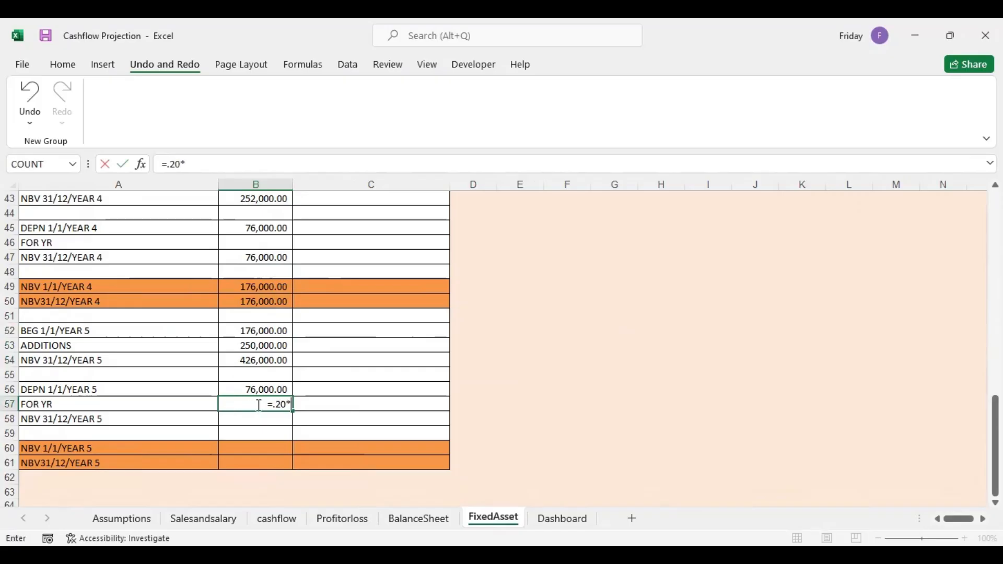
type(".20*")
left_click(267, 345)
key("Return")
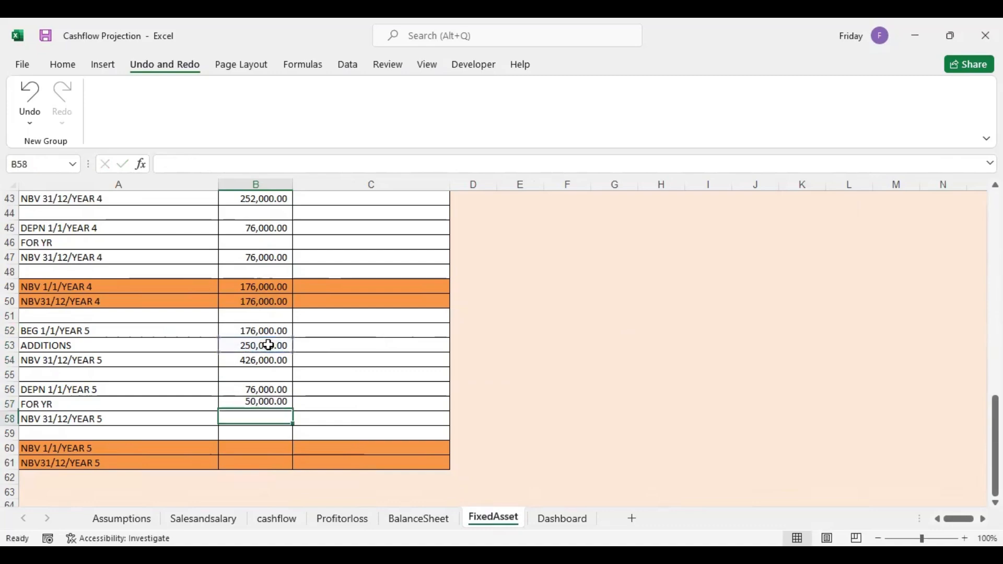
Total the Year 5 closing depreciation in B58 as the sum of B56:B57
type("=")
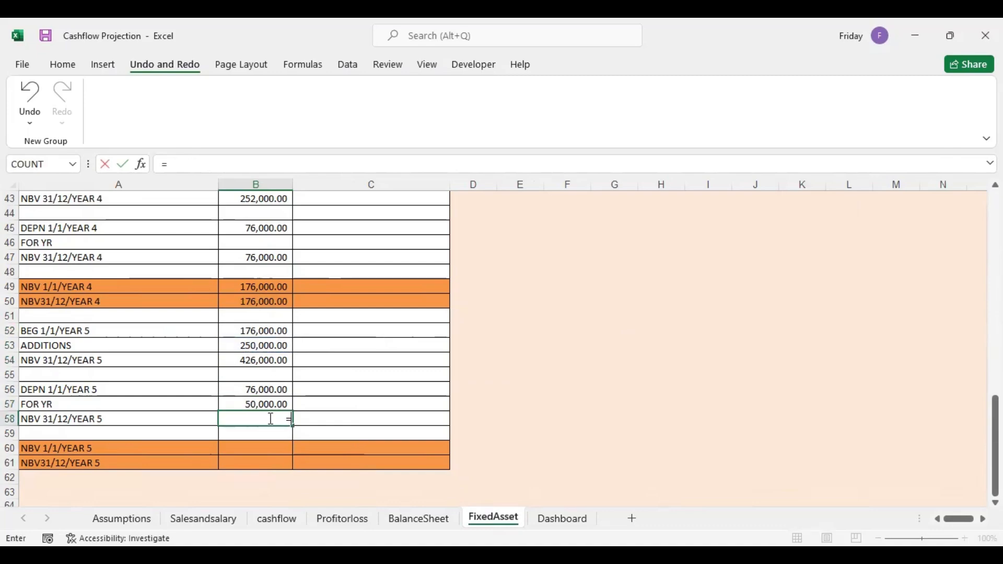
type("sum")
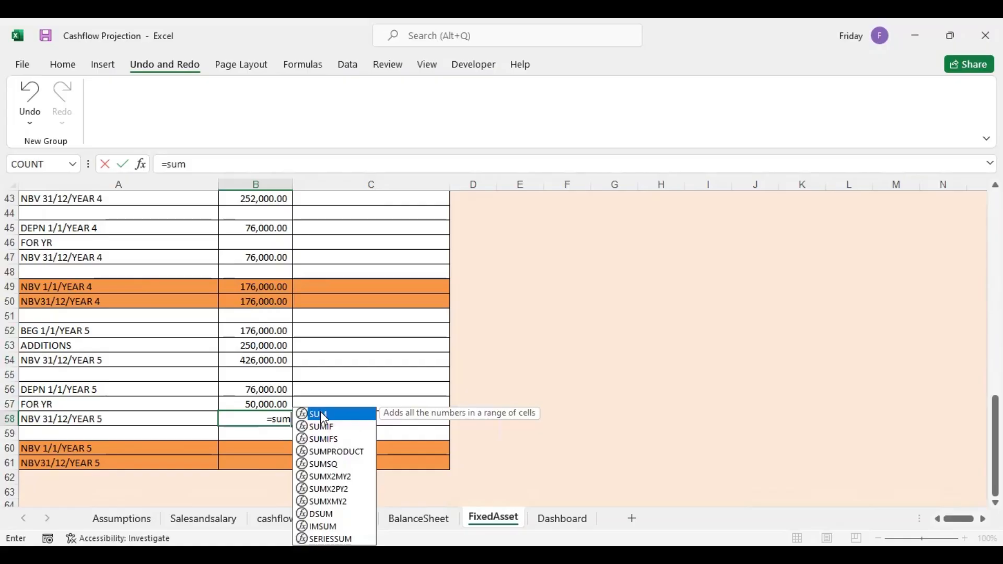
key("Tab")
left_click_drag(271, 389, 269, 403)
key("Return")
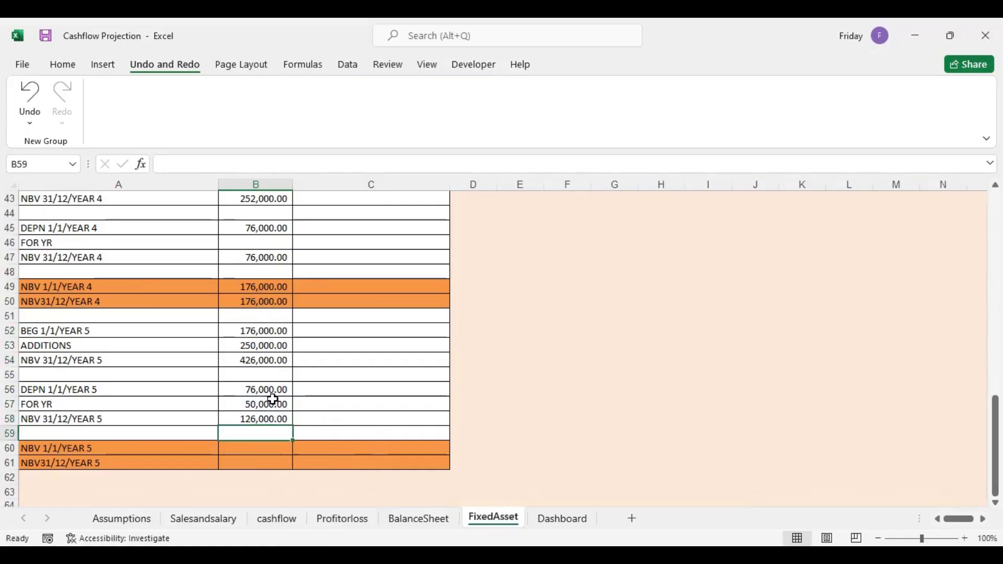
Calculate the Year 5 opening net book value in B60 as =B52-B56
left_click(255, 452)
type("=")
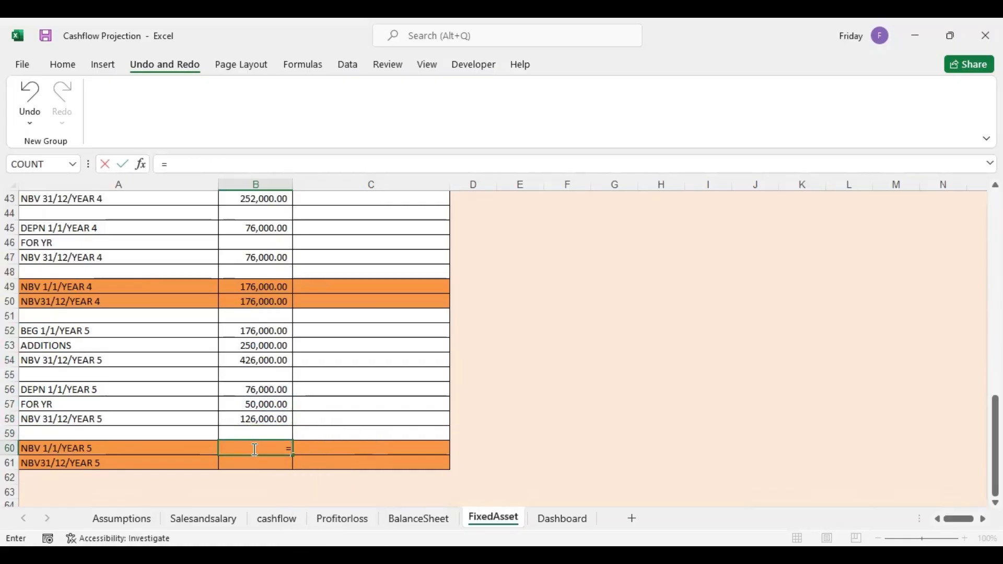
left_click(257, 331)
type("-")
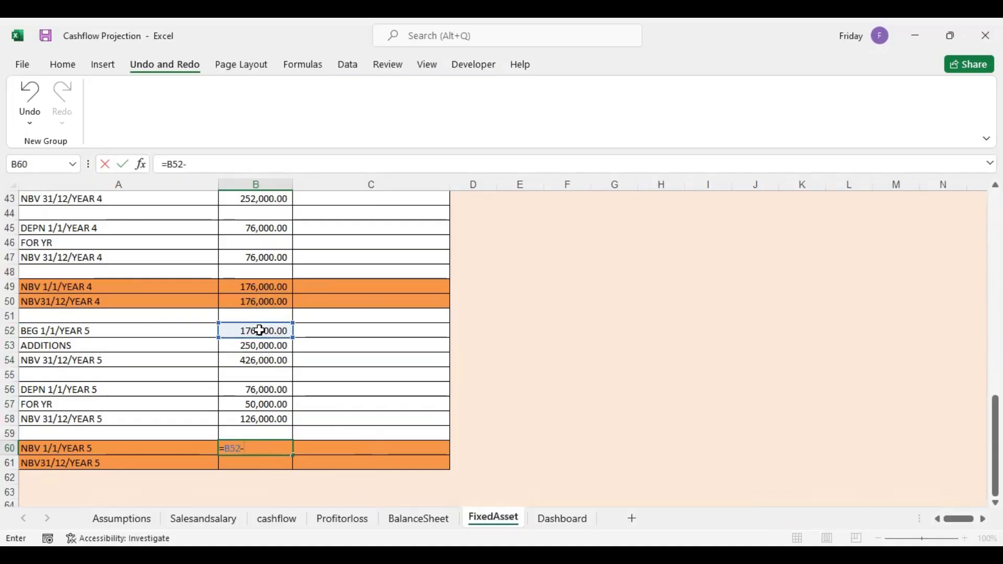
left_click(265, 387)
key("Return")
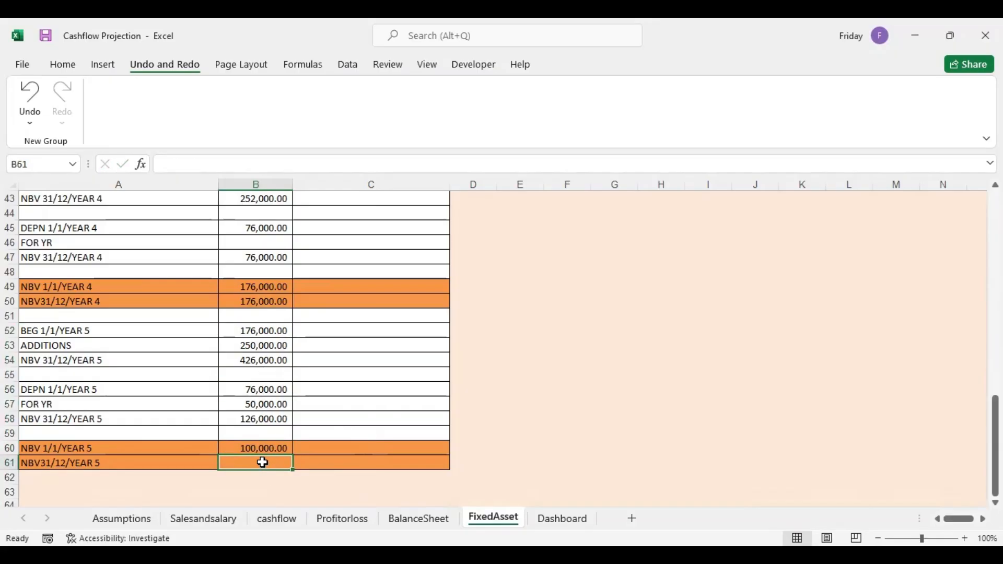
Calculate the Year 5 closing net book value in B61 as =B54-B58
type("=")
left_click(257, 359)
type("-")
left_click(271, 418)
key("Return")
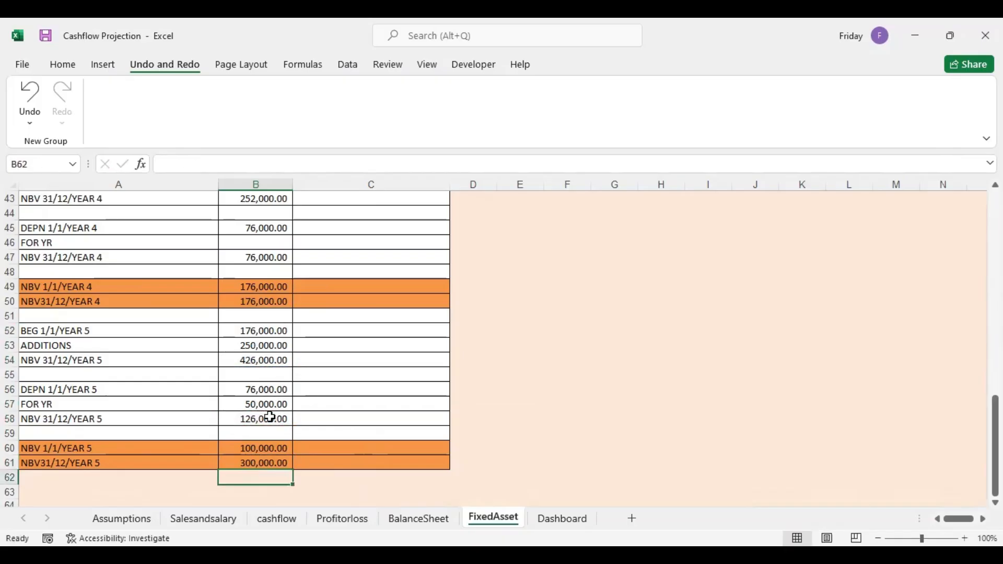
left_click(264, 465)
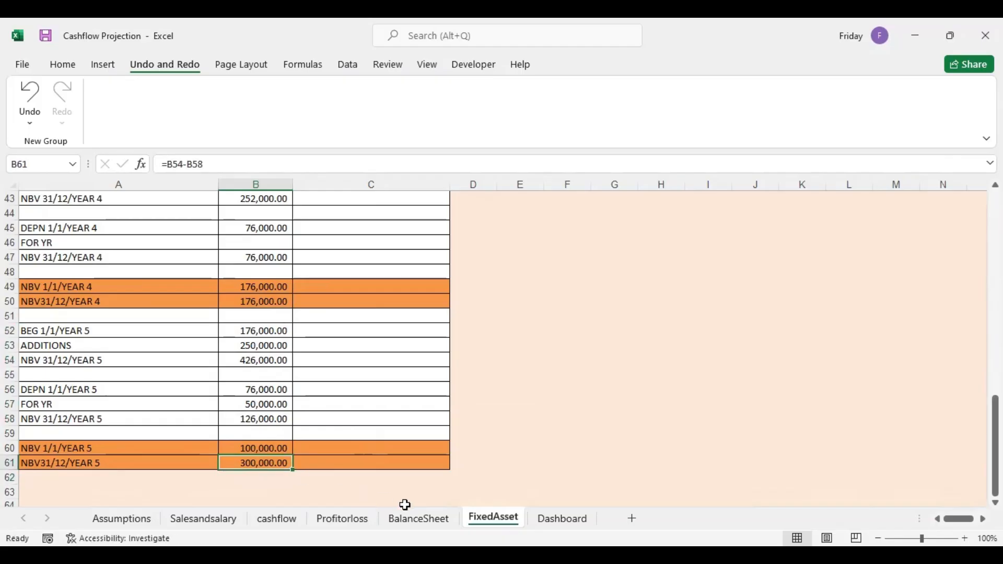
Link Year 5 PPE in F11 of the BalanceSheet to the Year 5 closing net book value in FixedAsset B61
left_click(418, 518)
left_click(532, 273)
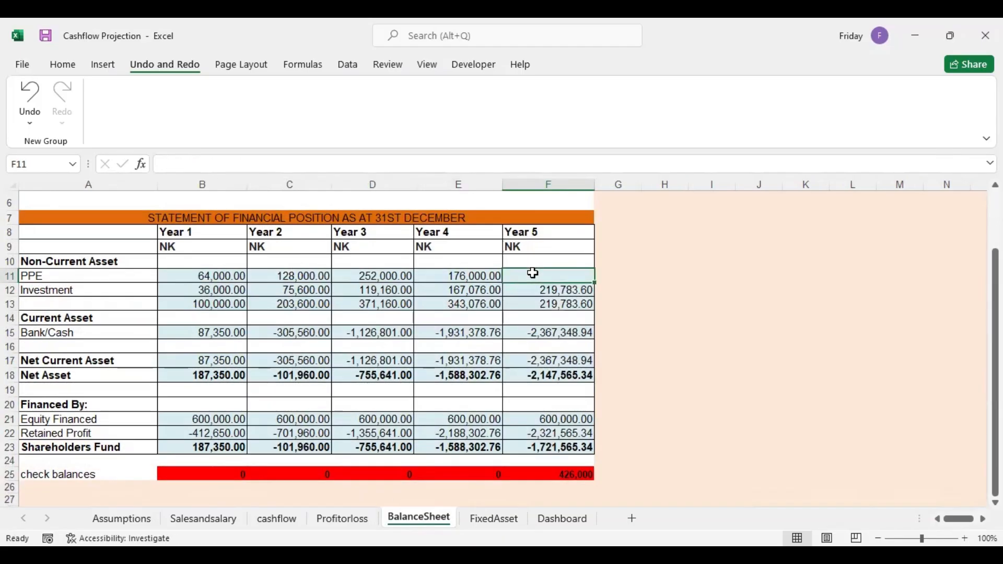
type("=")
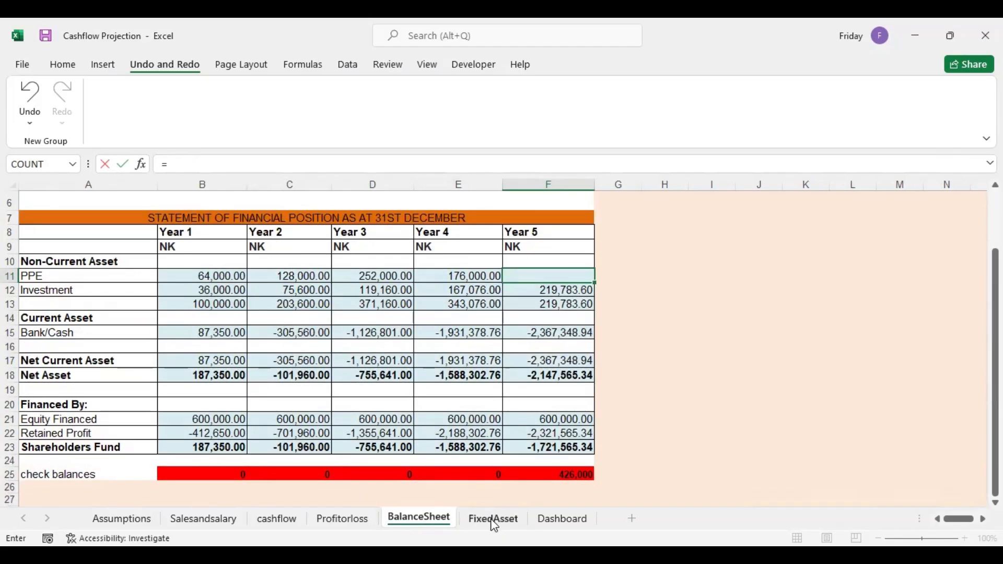
left_click(494, 518)
left_click(264, 464)
key("Return")
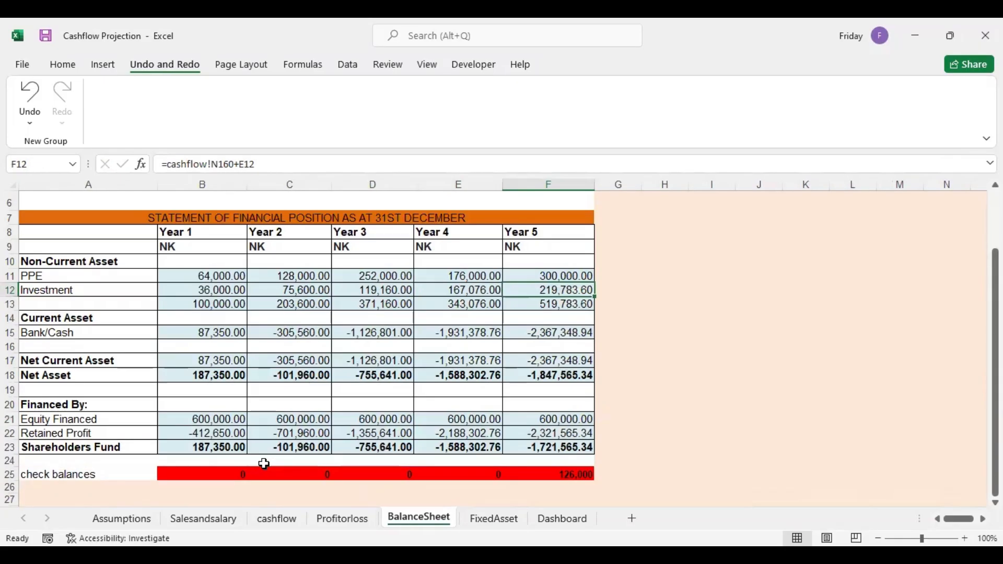
Link Year 5 depreciation in F23 of Profitorloss to the Year 5 closing depreciation in FixedAsset B58
left_click(485, 520)
left_click(266, 420)
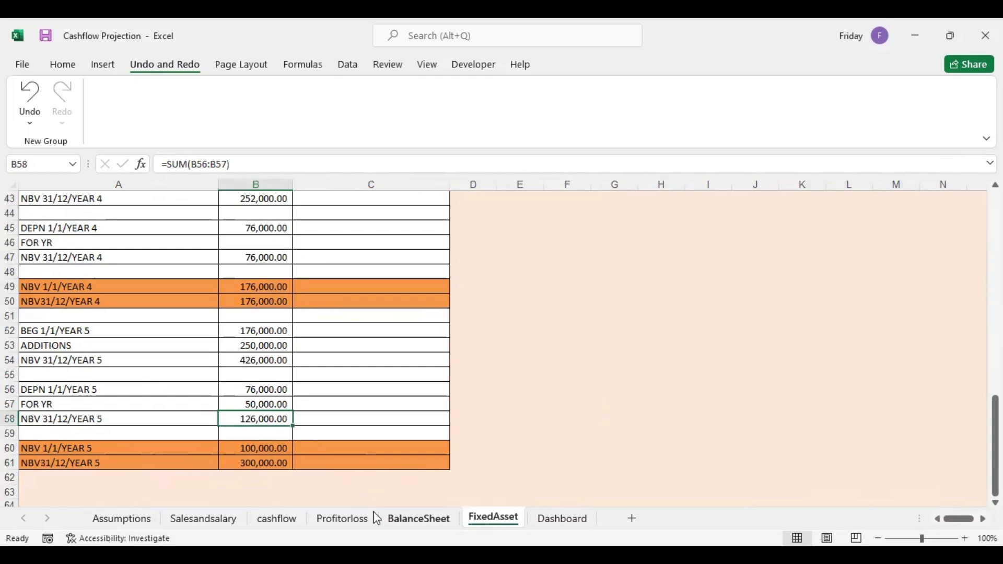
left_click(347, 521)
left_click(399, 264)
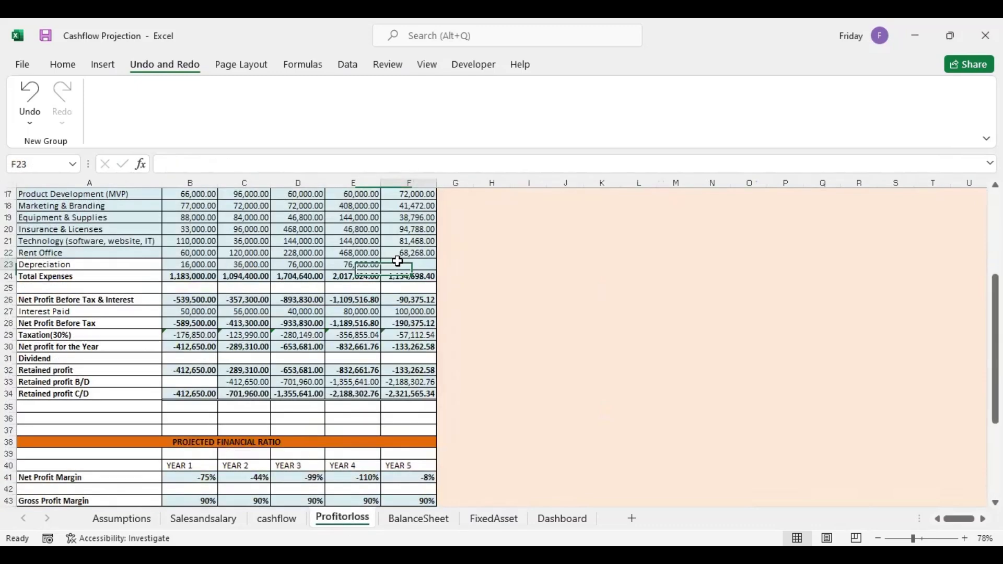
type("=")
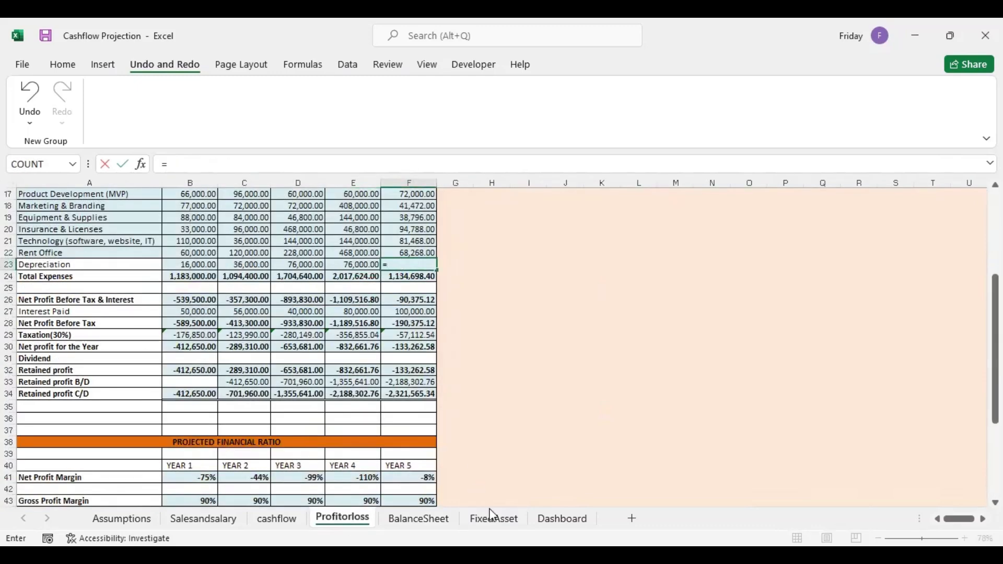
left_click(491, 519)
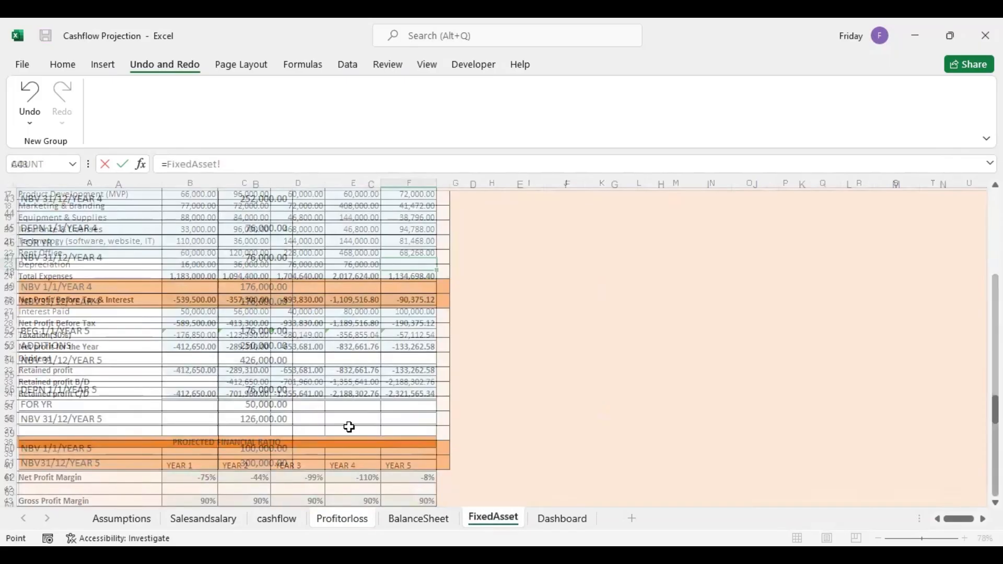
left_click(264, 417)
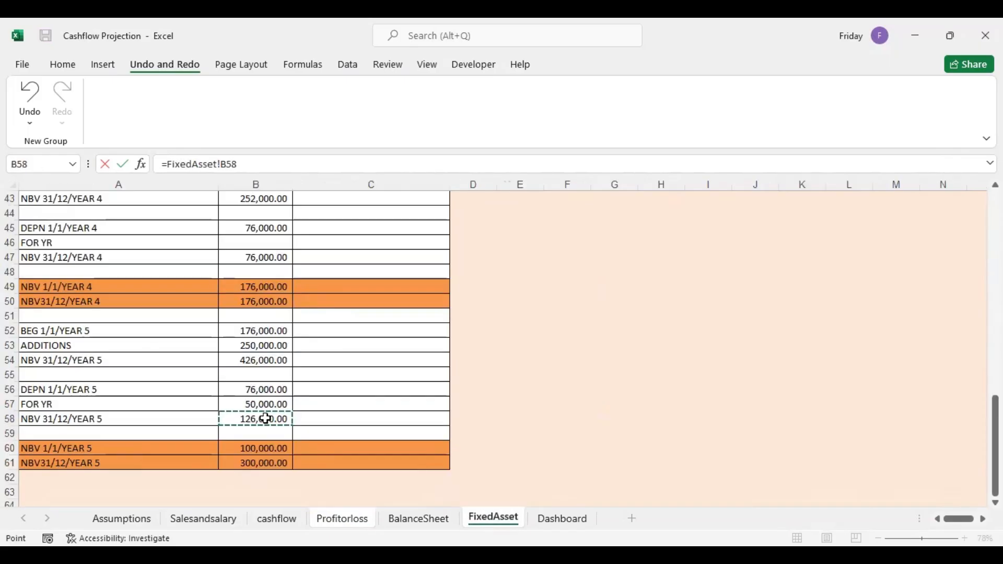
key("Return")
Check the balance sheet's check balances row and review the charts on the Dashboard sheet
left_click(418, 519)
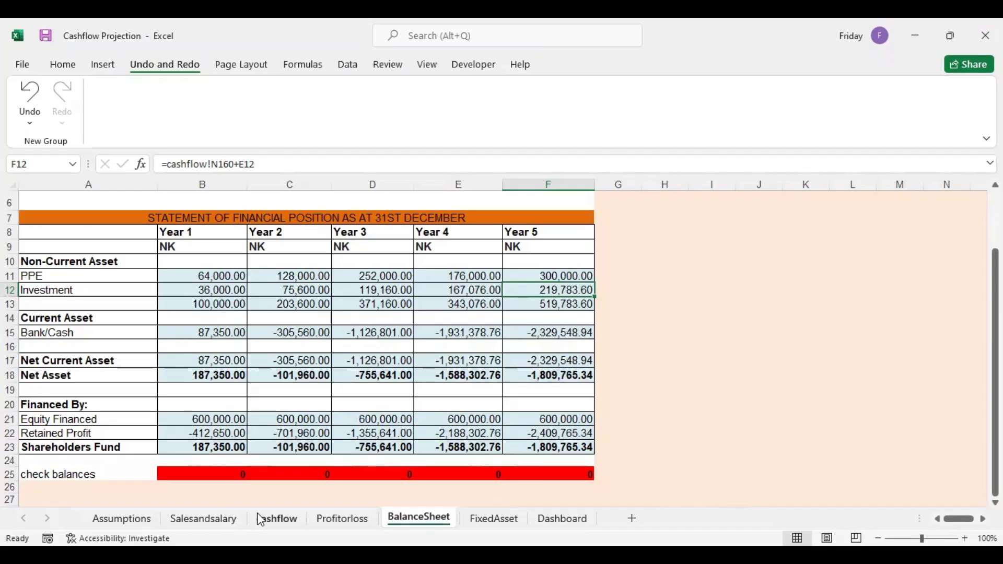
left_click(546, 522)
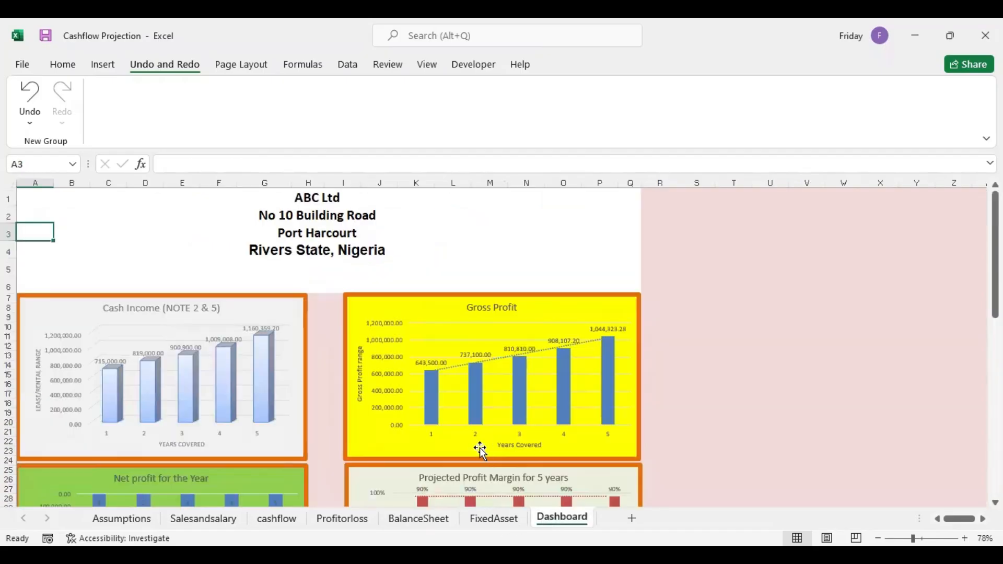
left_click_drag(995, 256, 996, 434)
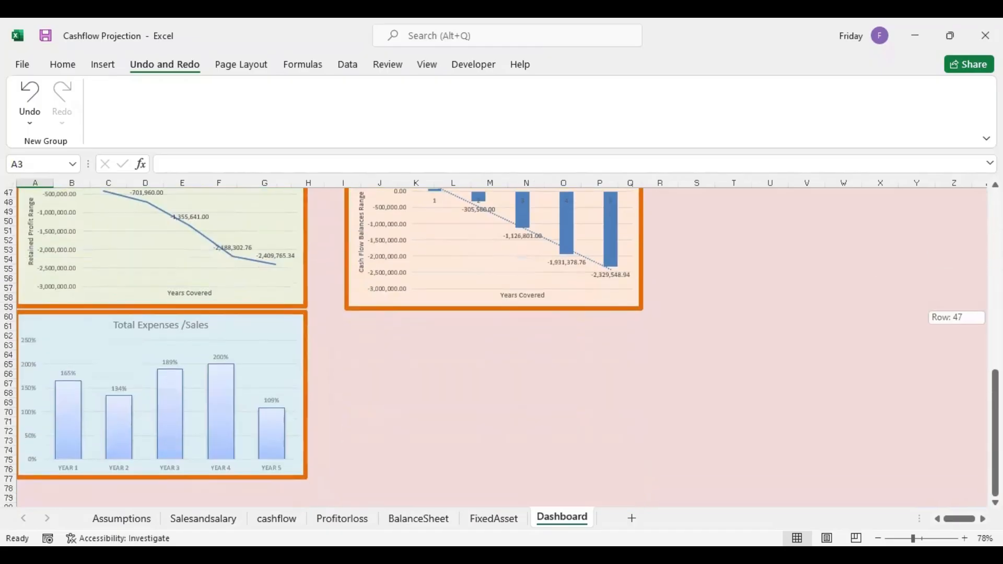
In the Assumptions sheet's projected first-month income, set the per-unit amounts to 100,000 for Service Fees and 200,000 for Legal fees
left_click(427, 521)
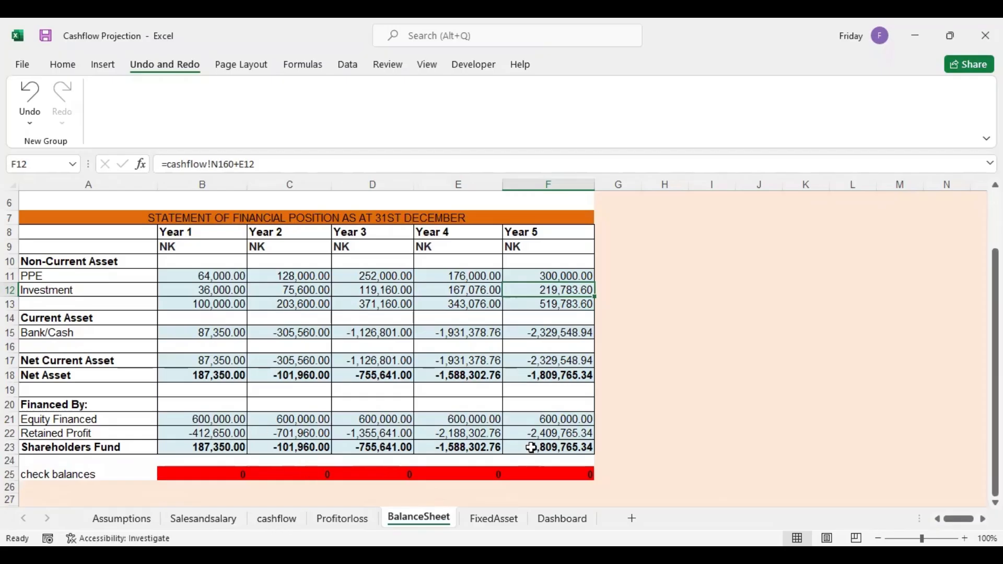
left_click(125, 520)
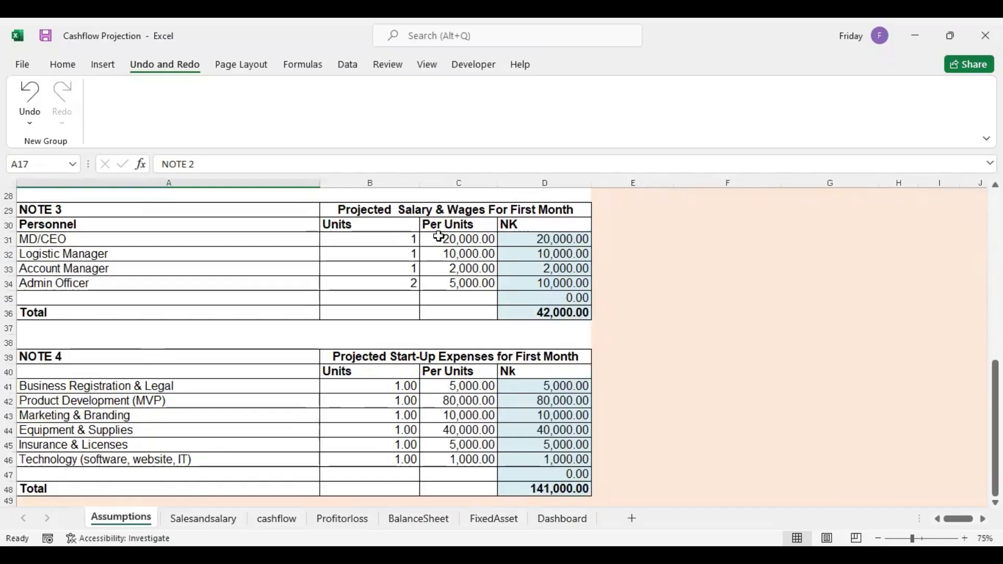
left_click_drag(995, 426, 996, 349)
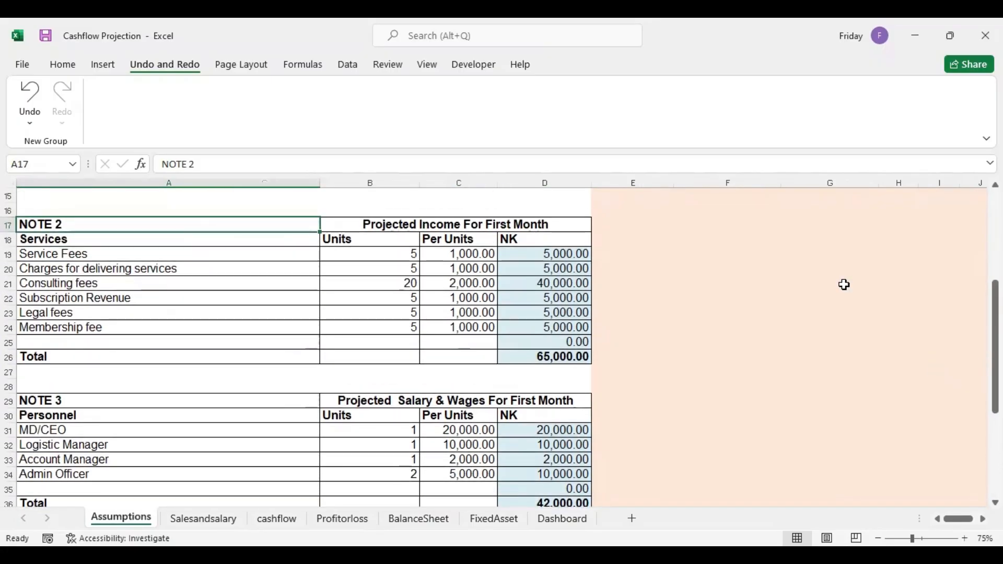
left_click(438, 254)
type("100000")
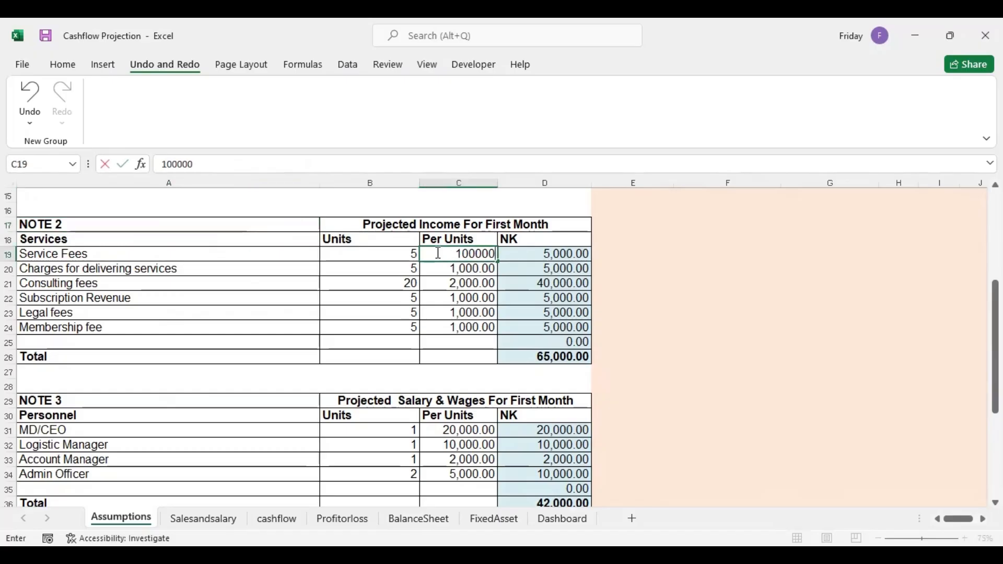
key("Return")
left_click(455, 314)
type("200,00")
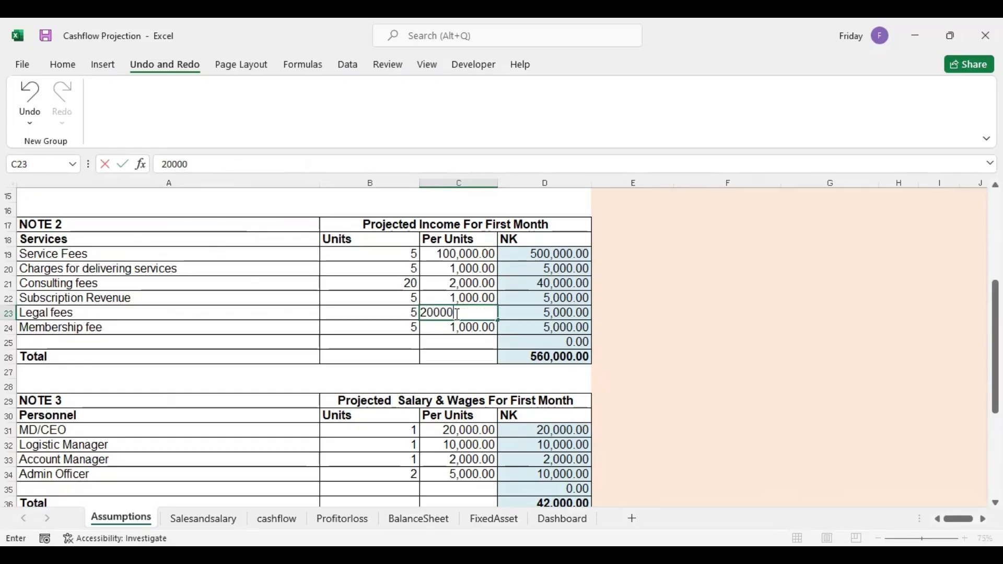
type("0")
key("Return")
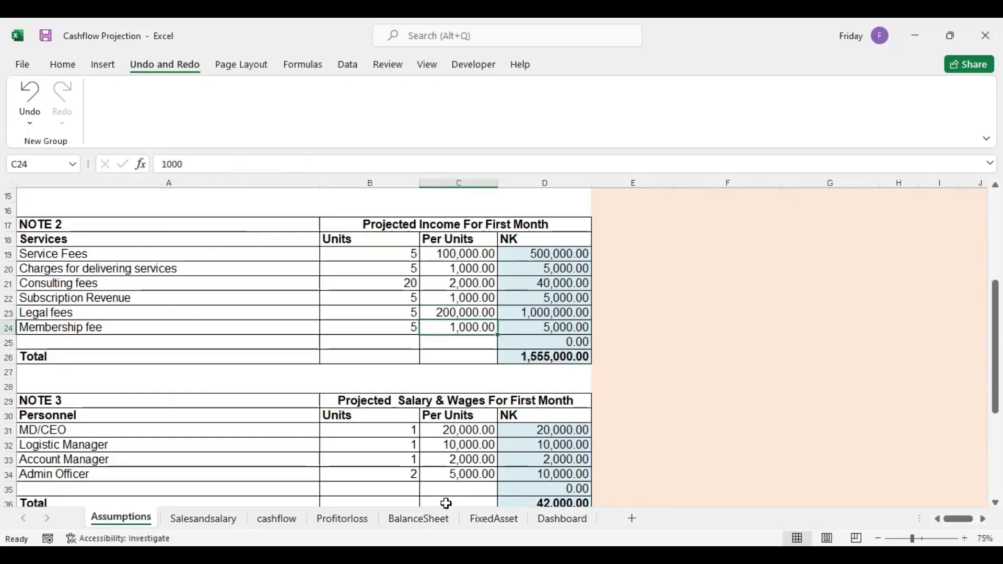
Review the effect of the changed income assumptions on the BalanceSheet figures, check balances row and Dashboard charts
left_click(419, 519)
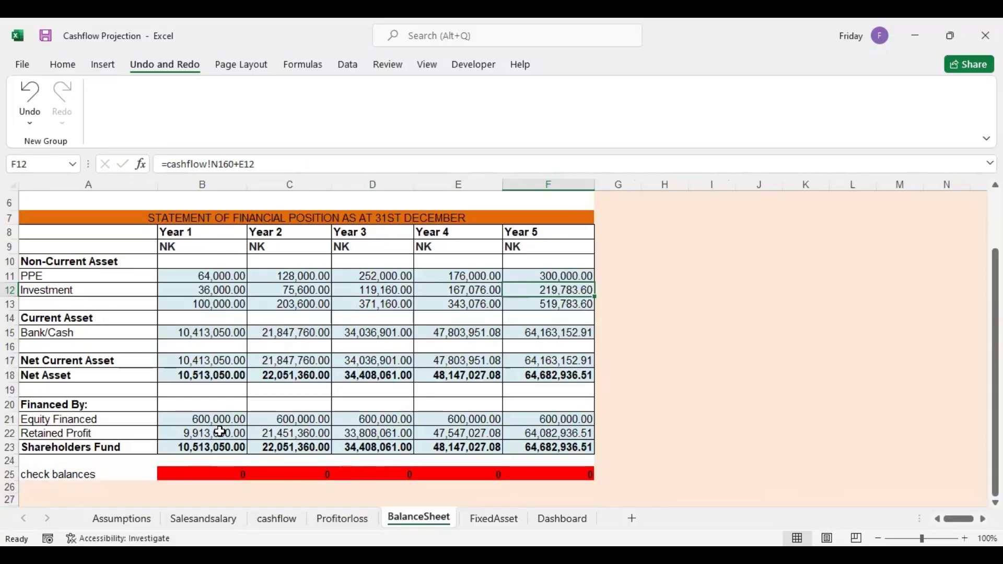
left_click(584, 519)
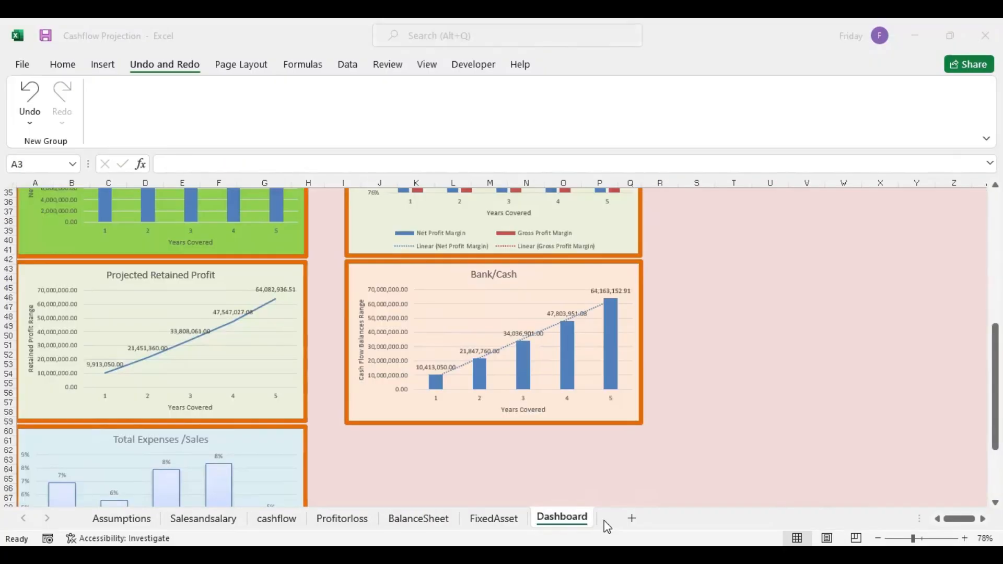